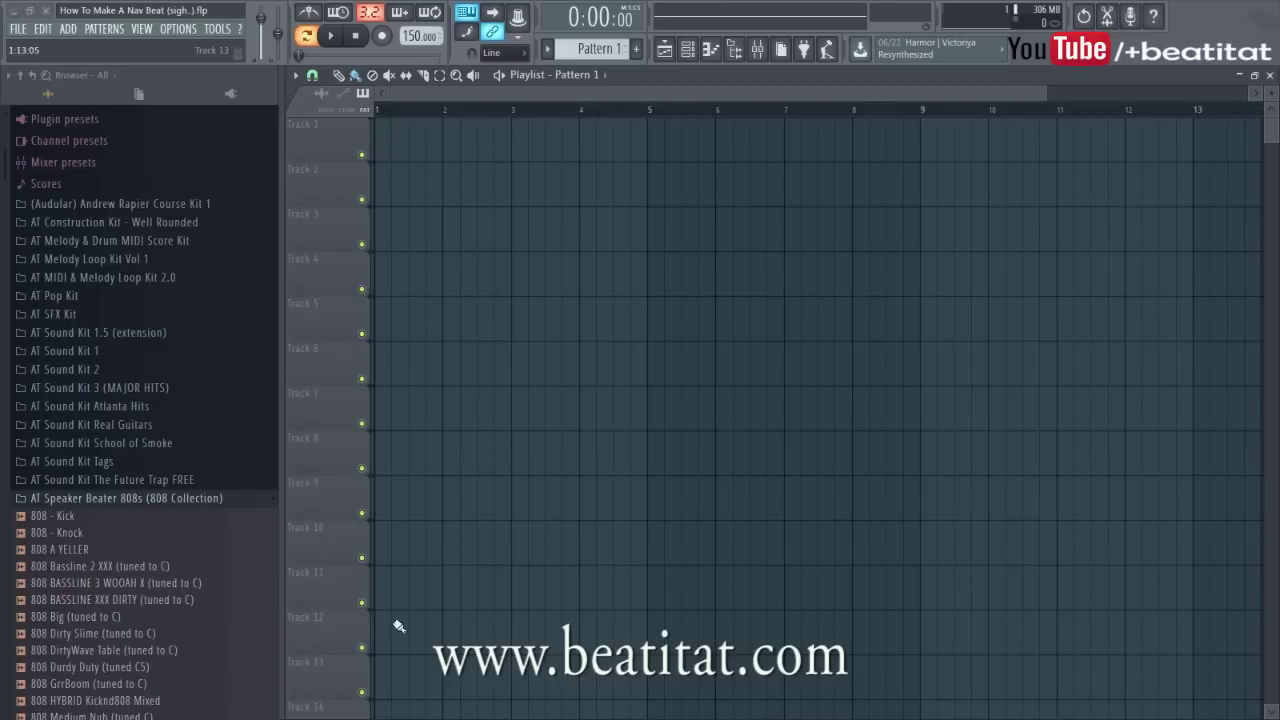
# Insert an Omnisphere instrument channel into the channel rack, dismissing its splash screen and repositioning the plugin window.
pyautogui.click(150, 503)
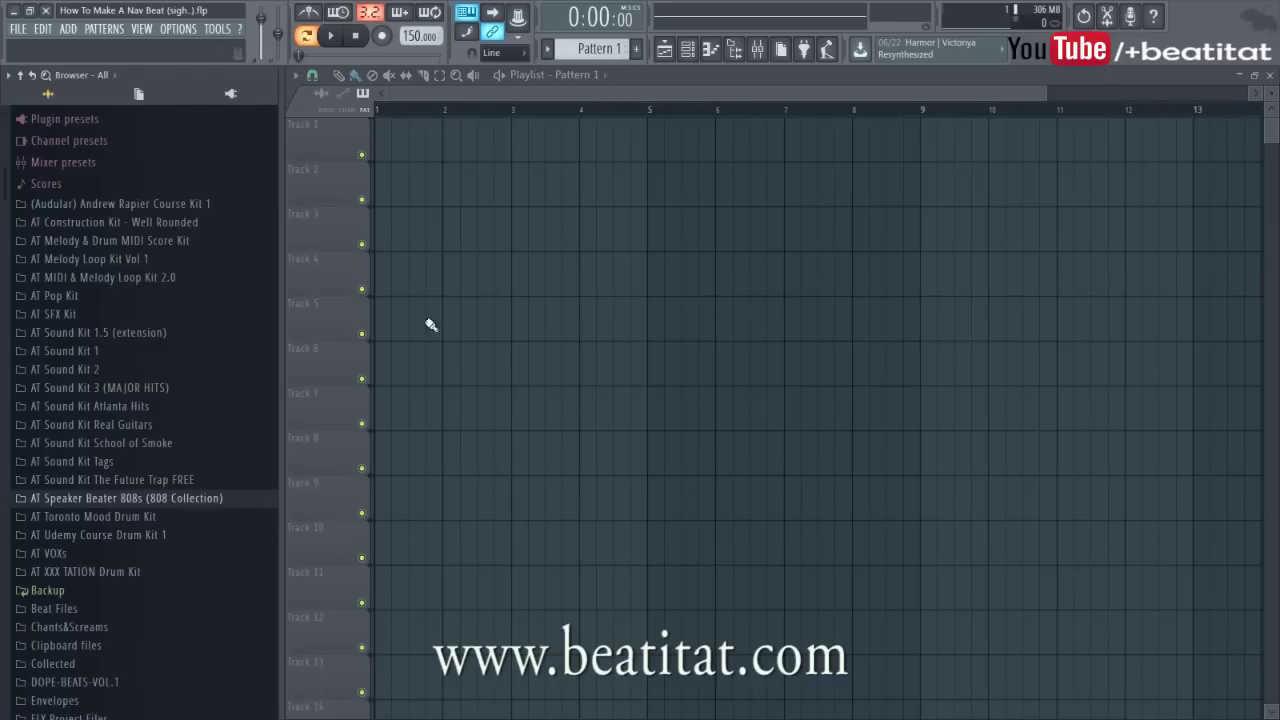
pyautogui.click(688, 48)
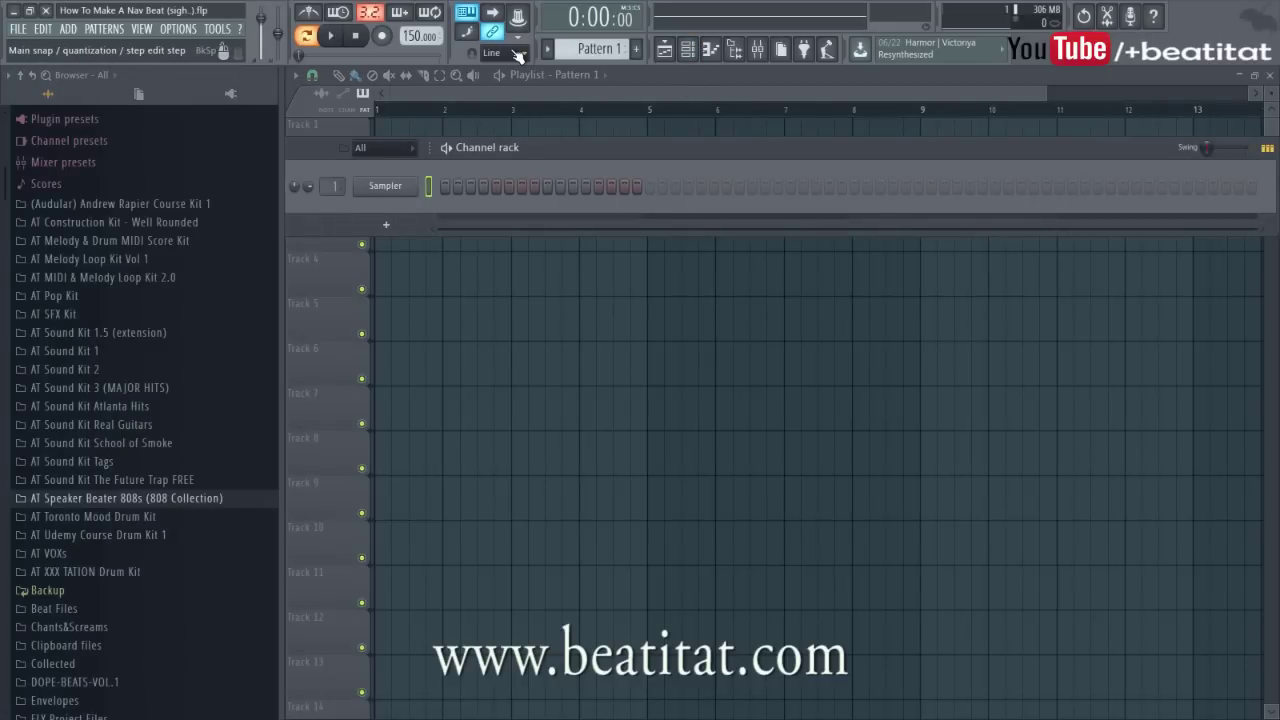
pyautogui.rightClick(410, 186)
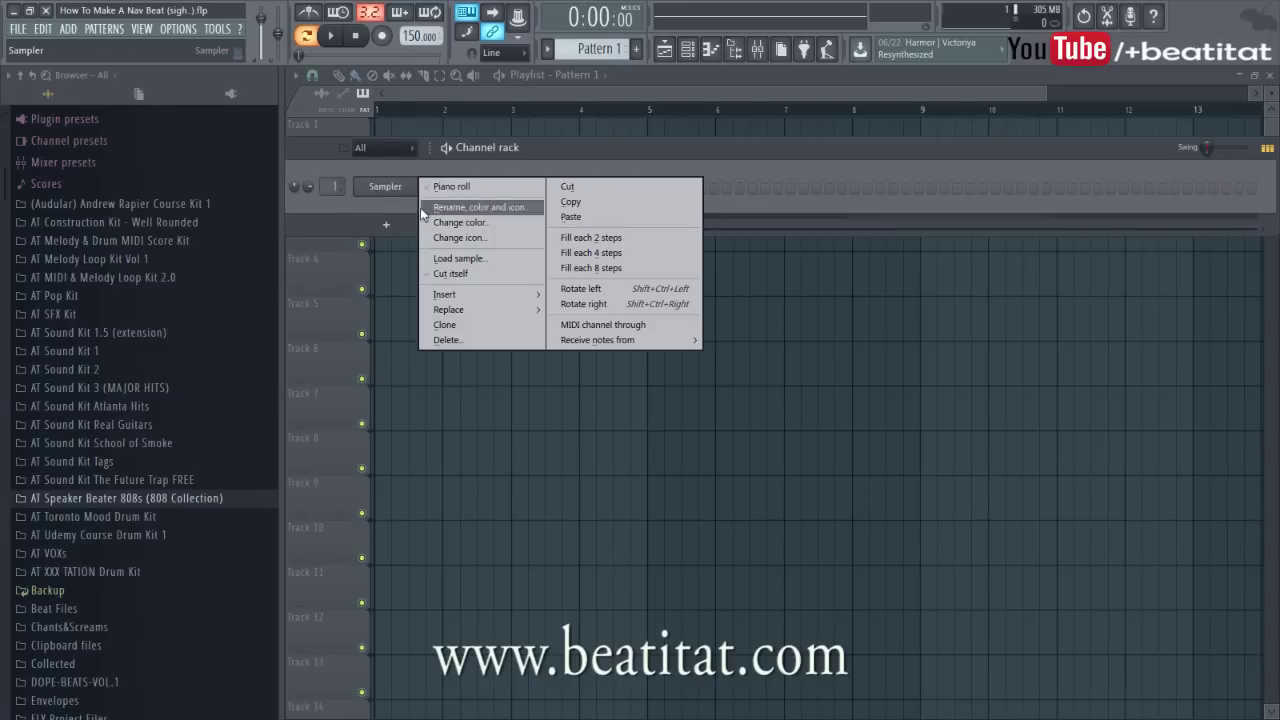
pyautogui.moveTo(460, 293)
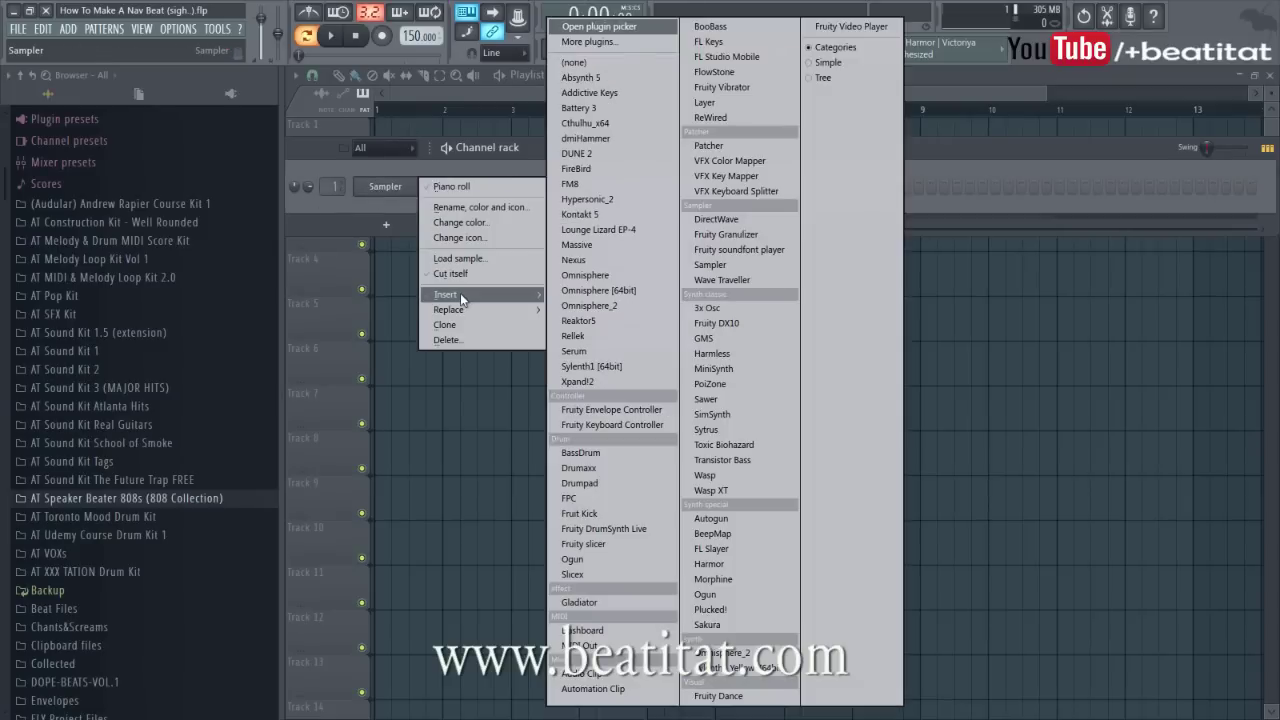
pyautogui.click(631, 276)
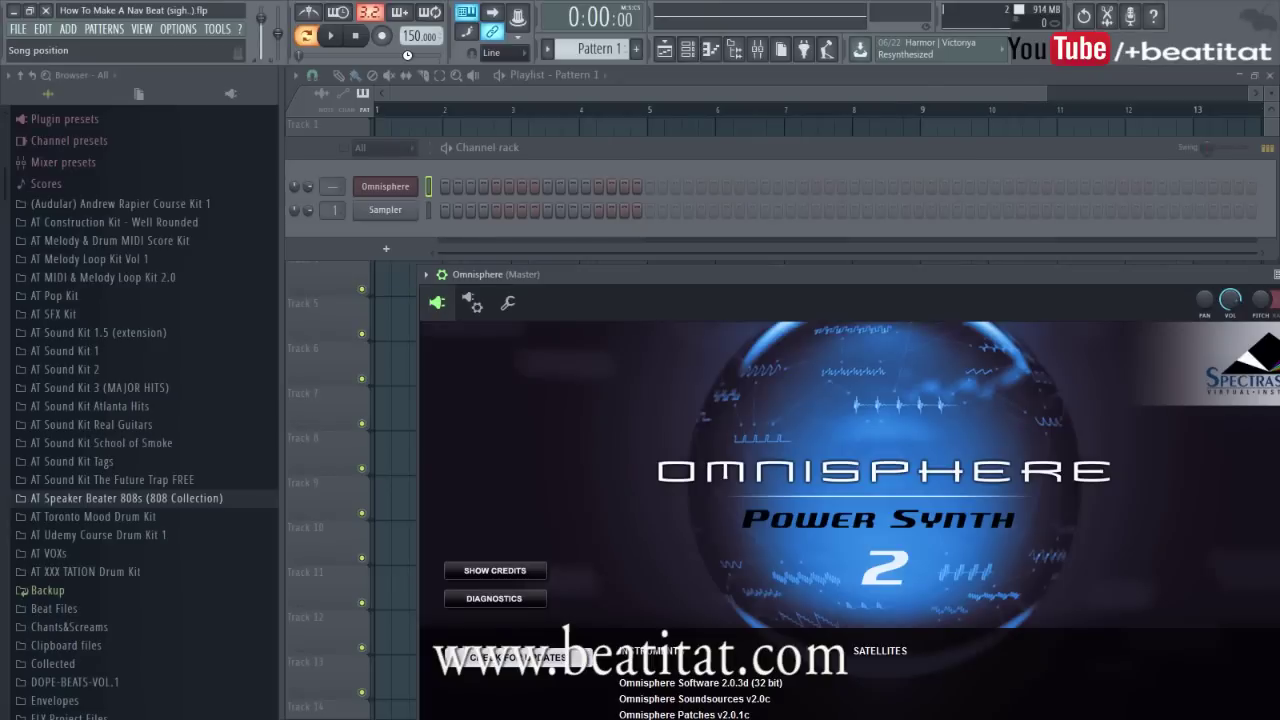
pyautogui.click(632, 401)
pyautogui.moveTo(684, 243); pyautogui.dragTo(629, 150)
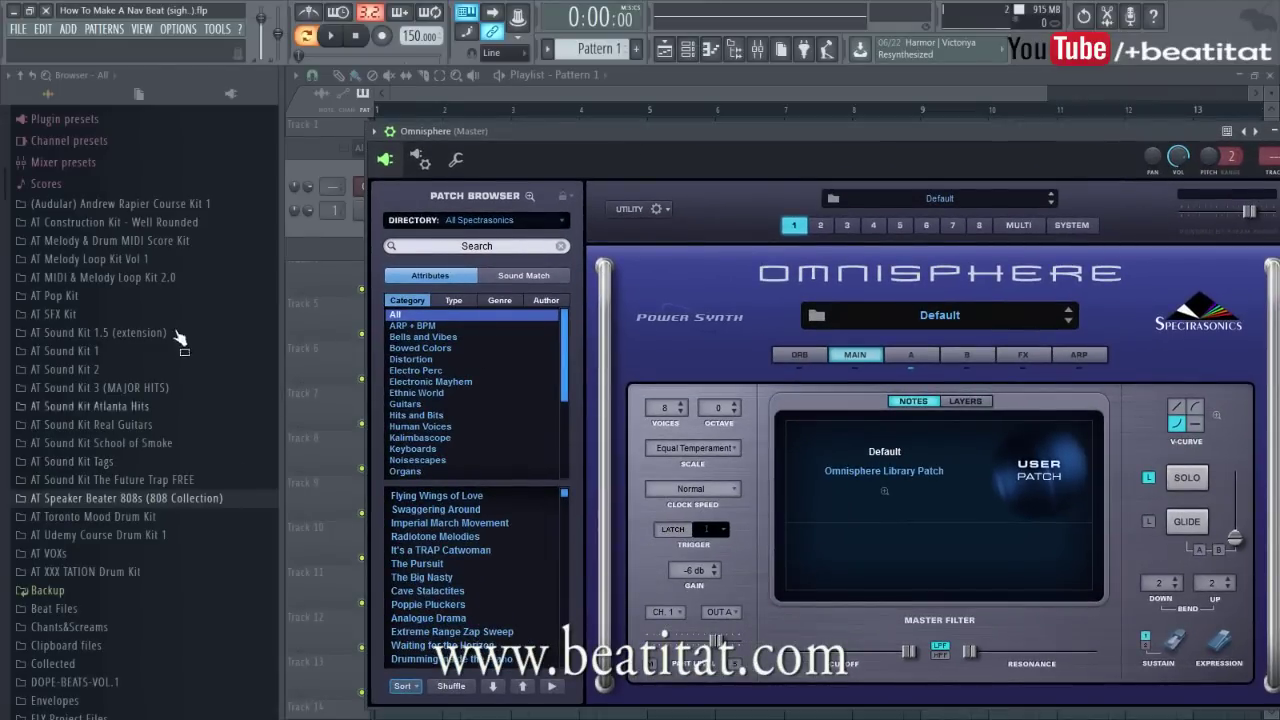
# Filter the Omnisphere patches to the Bells Ambient type and load the Ambient Cathedral Drops patch.
pyautogui.click(500, 300)
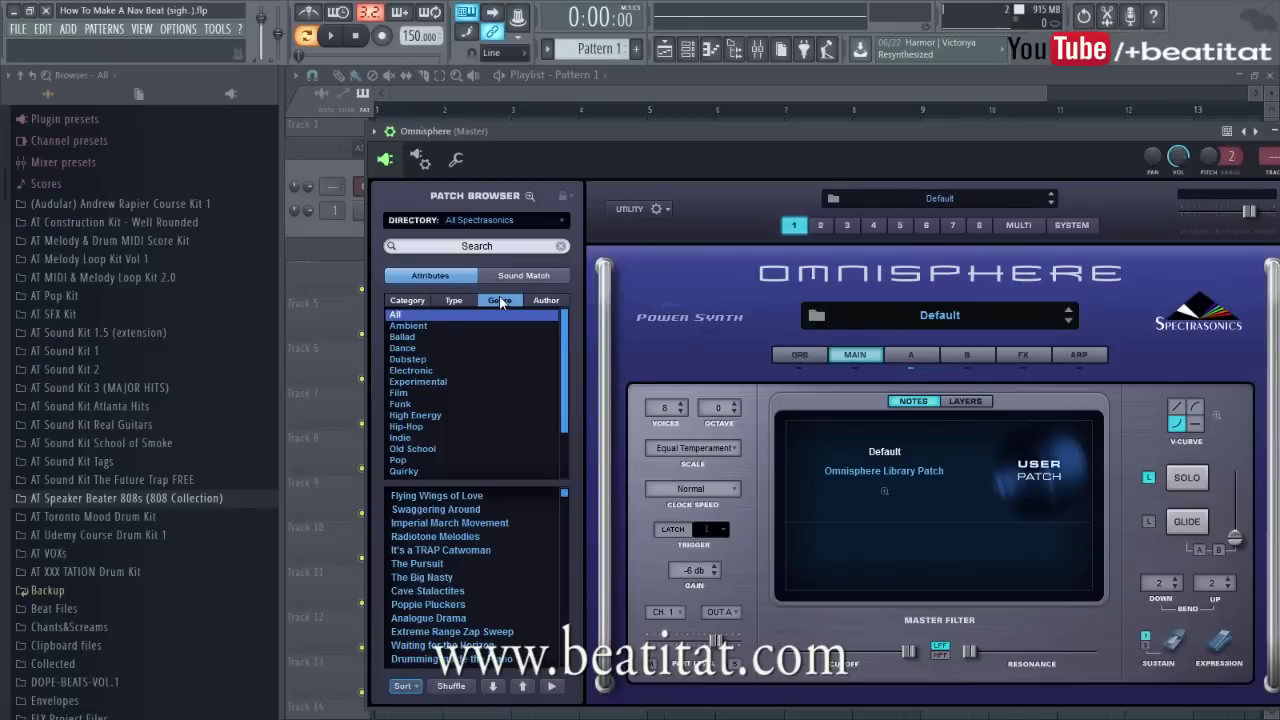
pyautogui.click(463, 305)
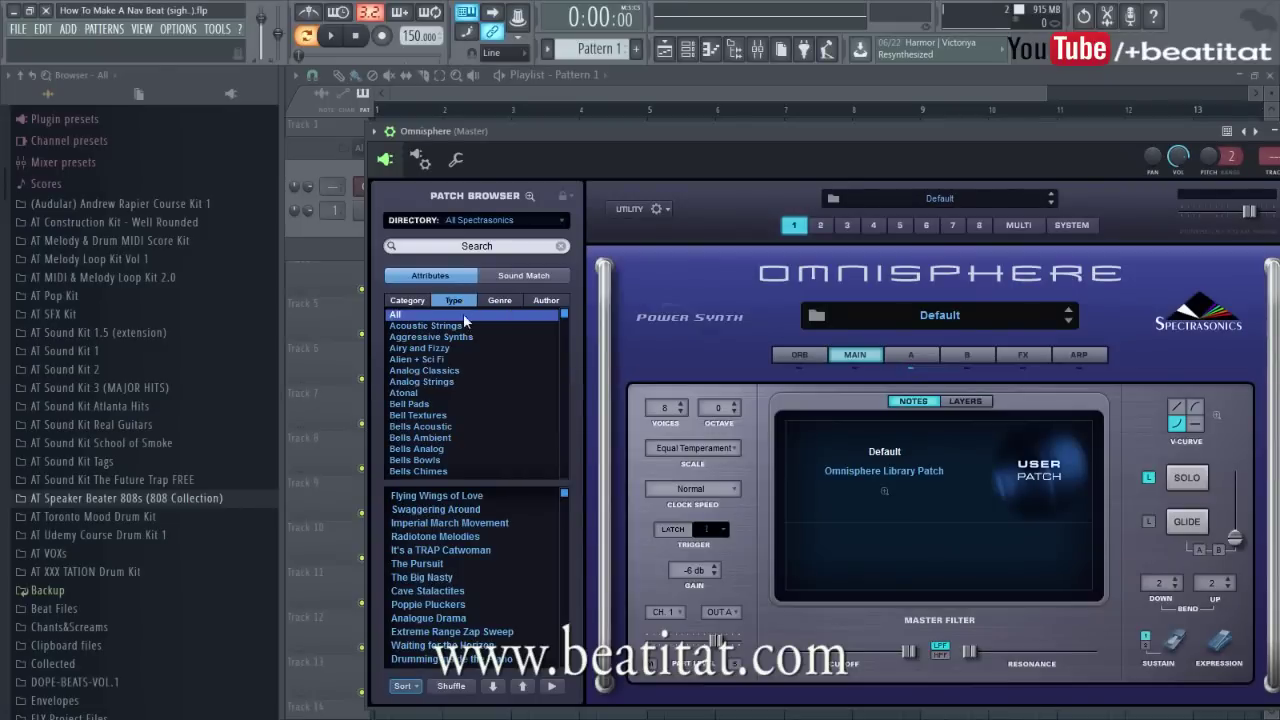
pyautogui.click(453, 440)
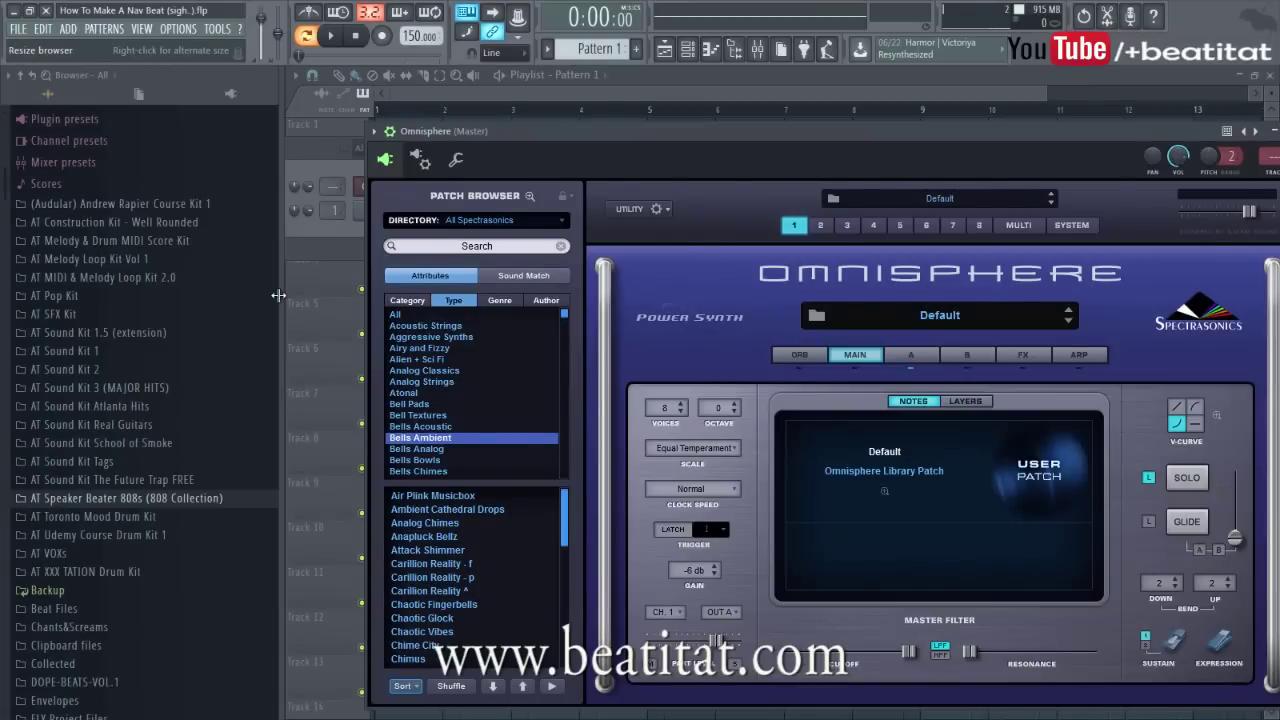
pyautogui.click(438, 509)
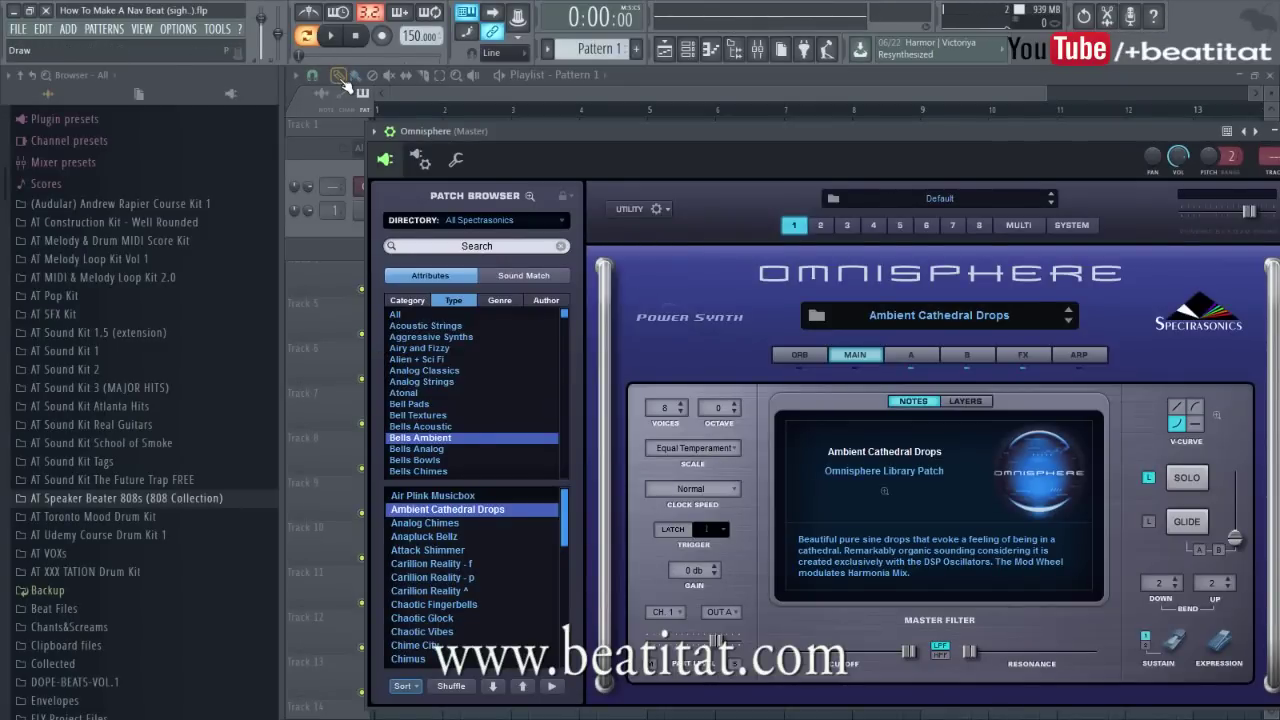
# Clone the Omnisphere channel in the channel rack.
pyautogui.click(364, 190)
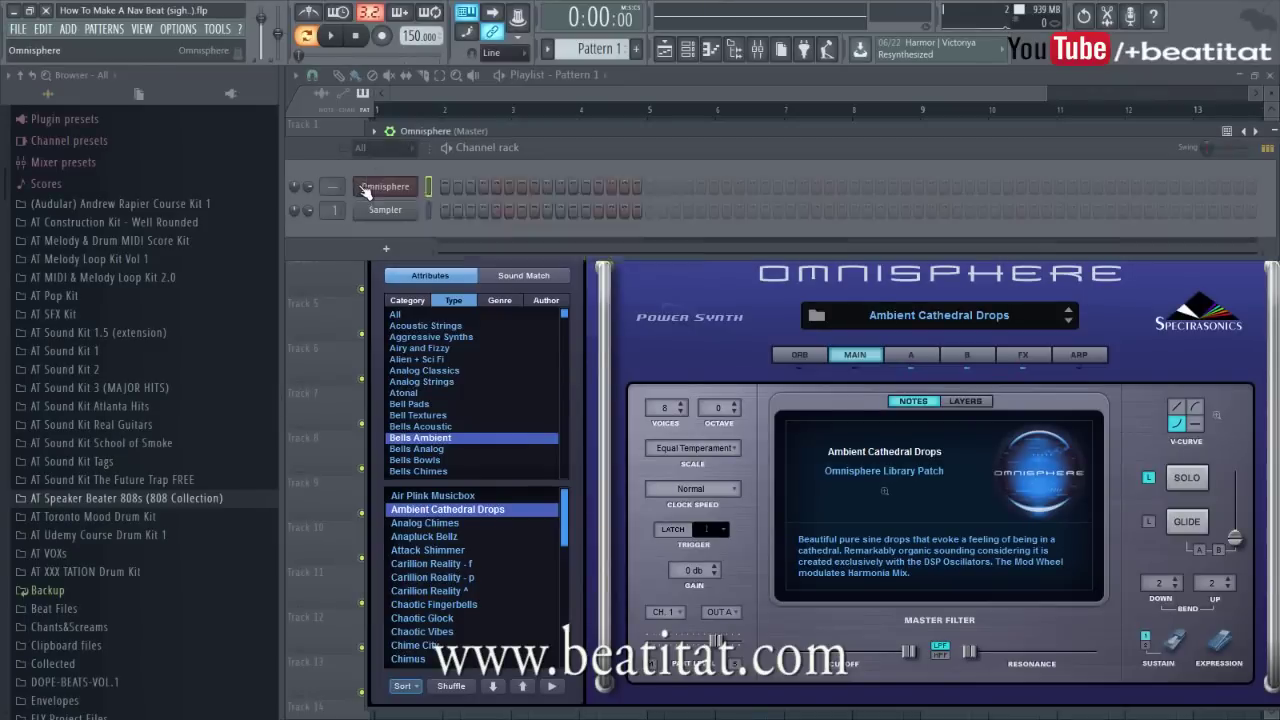
pyautogui.rightClick(364, 190)
pyautogui.click(462, 308)
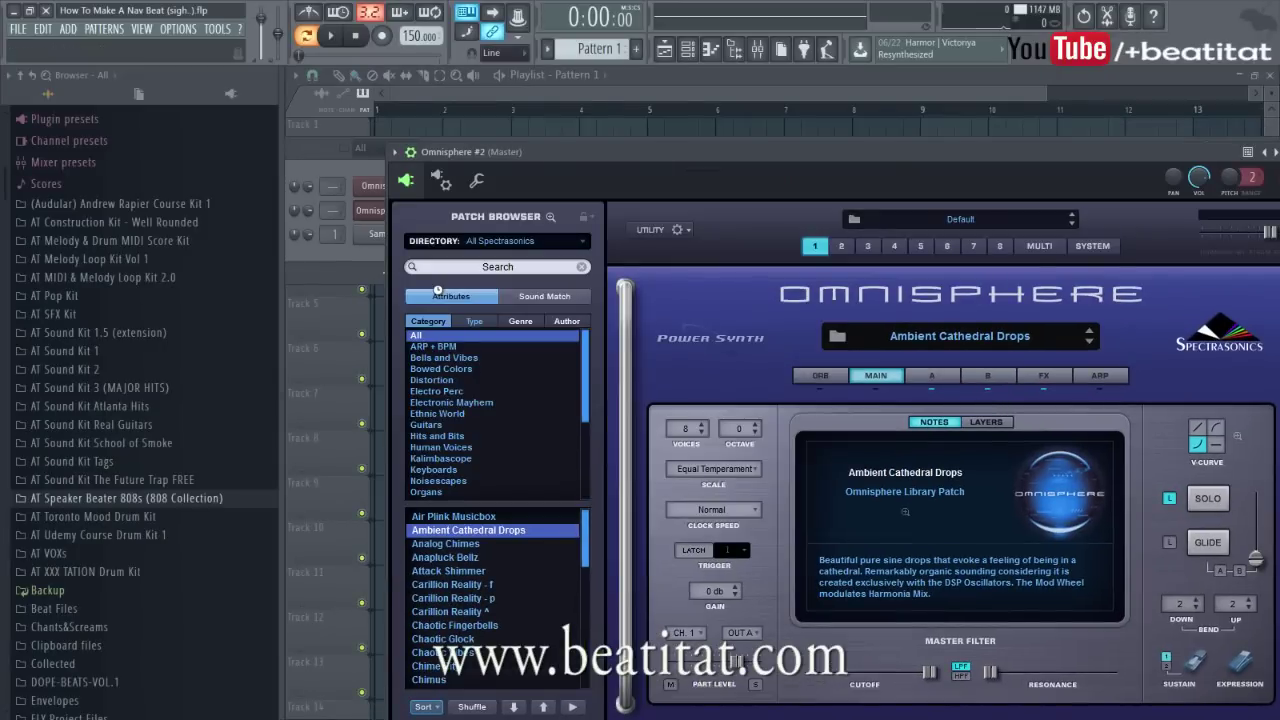
pyautogui.click(372, 212)
pyautogui.click(373, 215)
# Rename the first Omnisphere channel as Cathedral Bell Drops.
pyautogui.rightClick(382, 190)
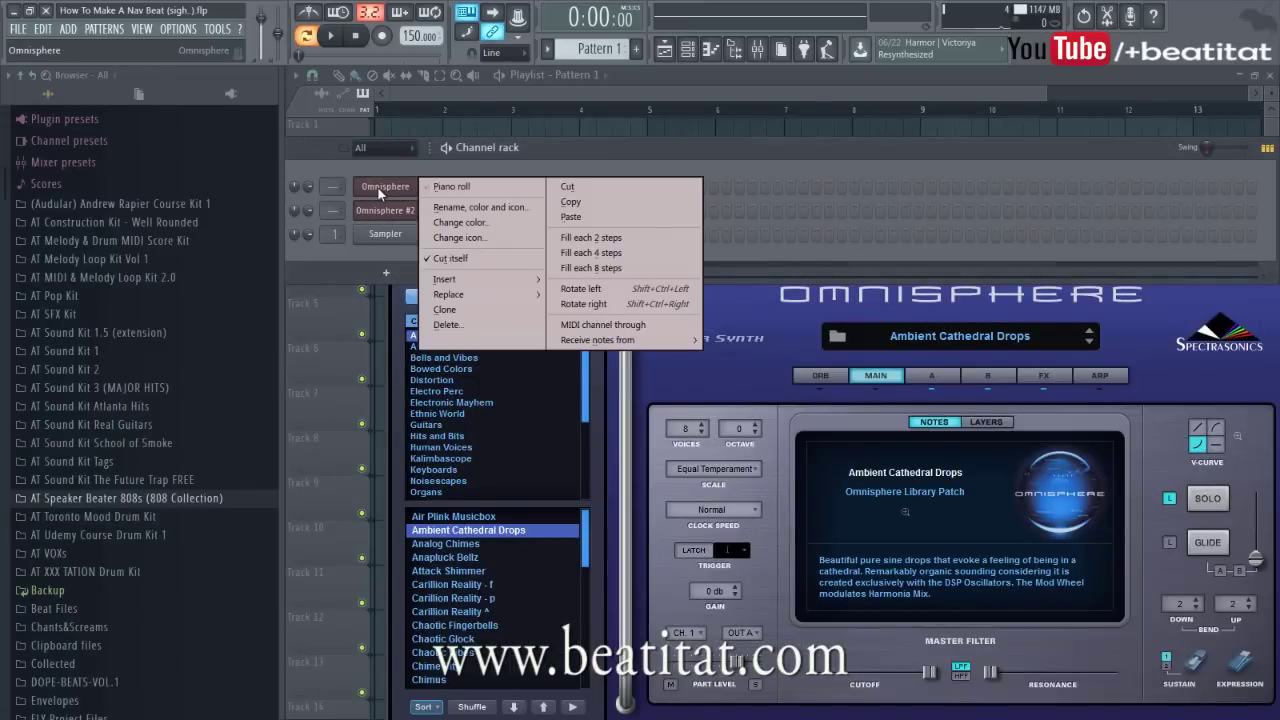
pyautogui.write('rCat')
pyautogui.write('hedral Bel')
pyautogui.write('l Drops')
pyautogui.press('Return')
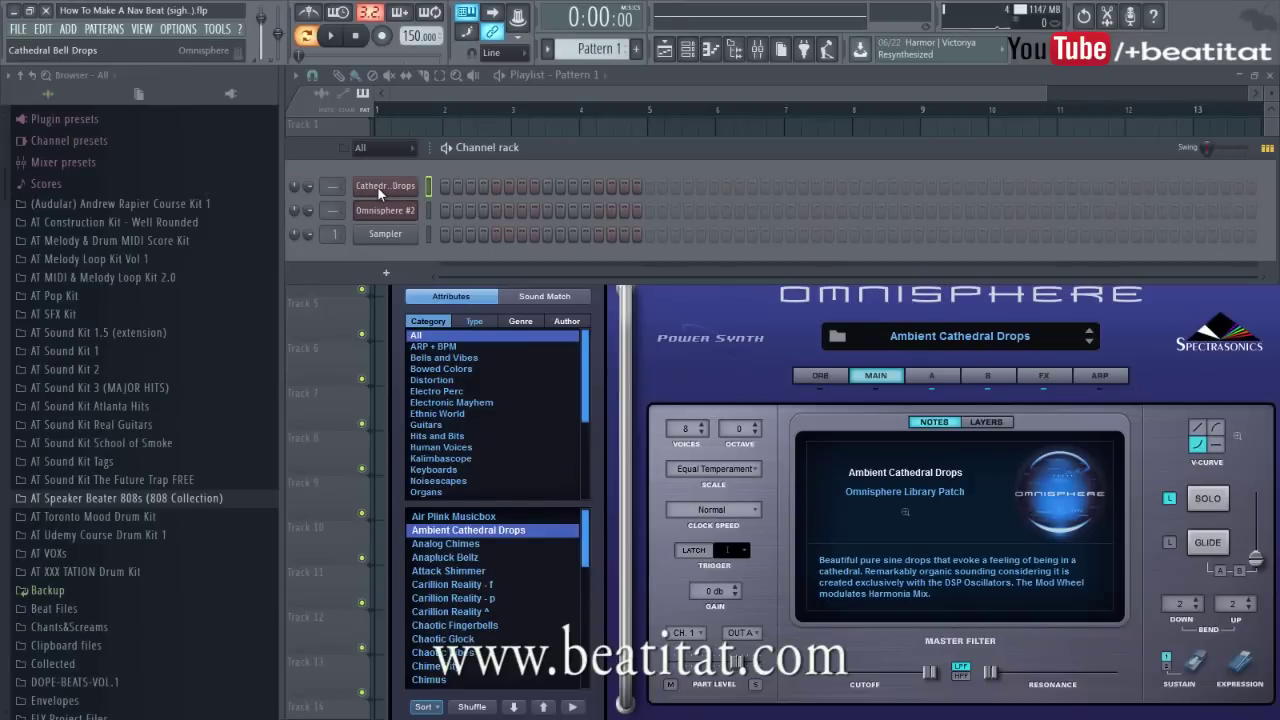
# Audition Bells Ambient patches in the cloned Omnisphere channel and load the Love Chimes patch.
pyautogui.rightClick(369, 212)
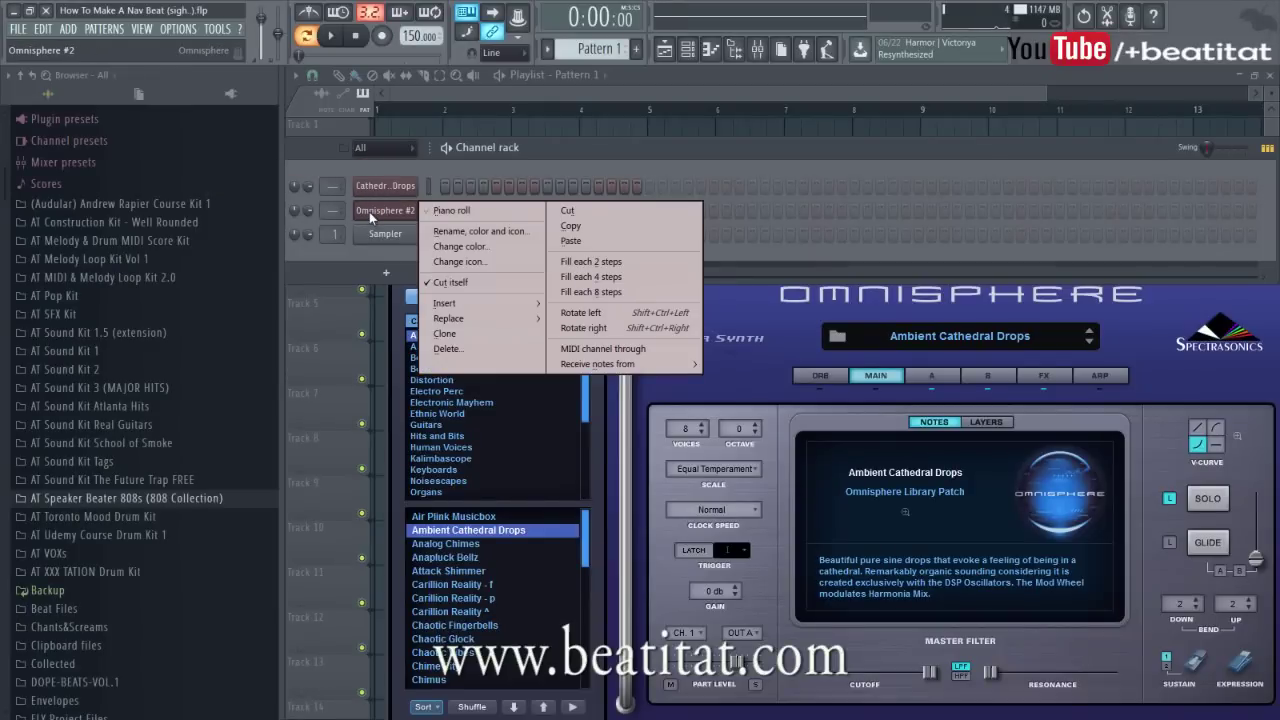
pyautogui.click(369, 212)
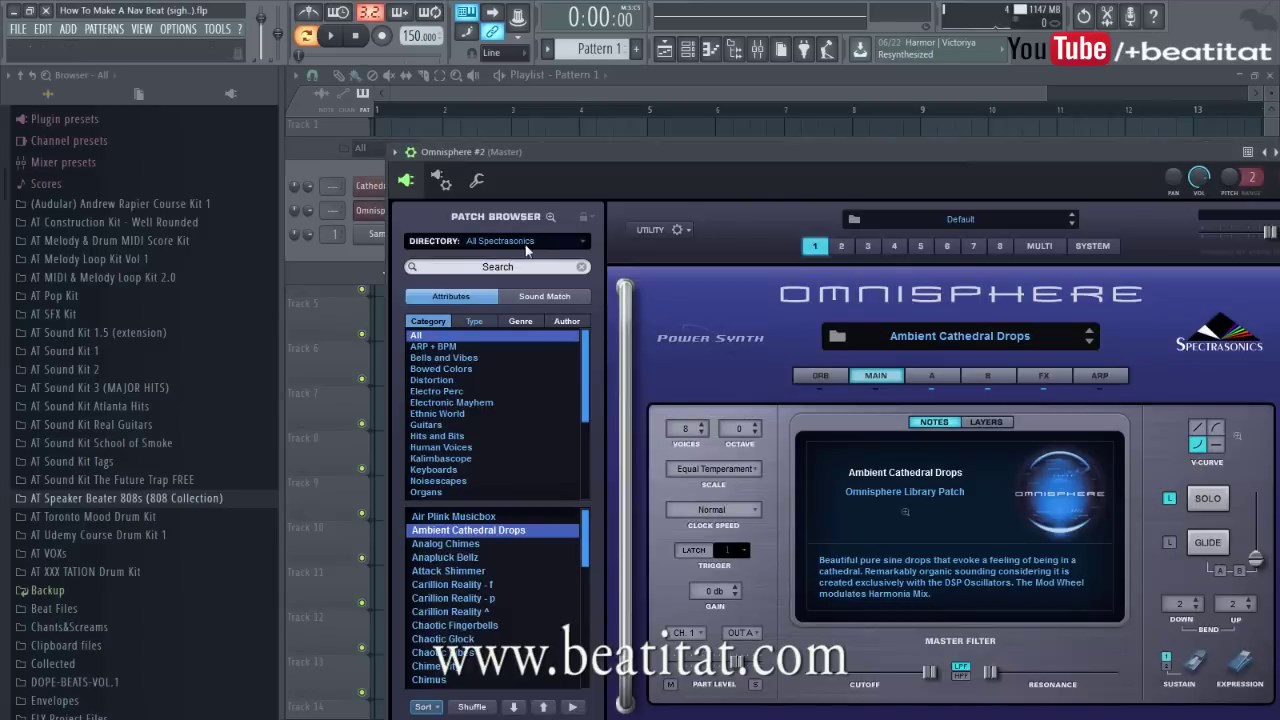
pyautogui.click(485, 321)
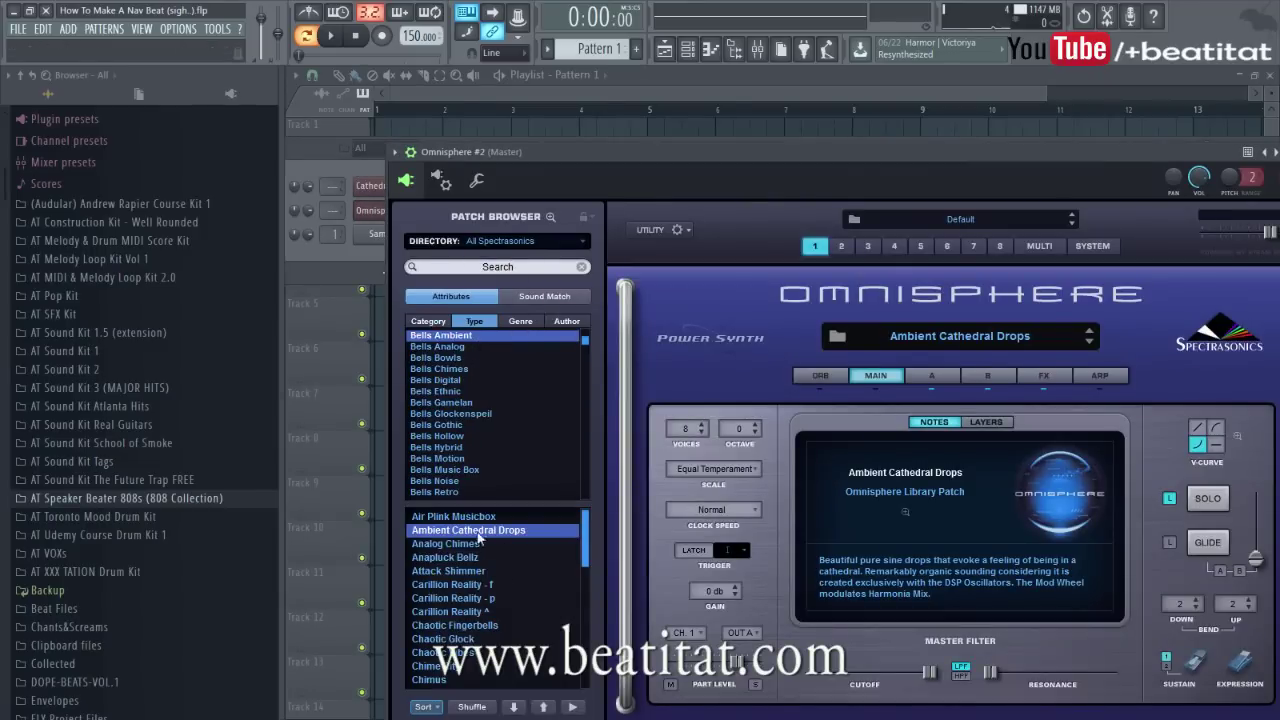
pyautogui.click(495, 628)
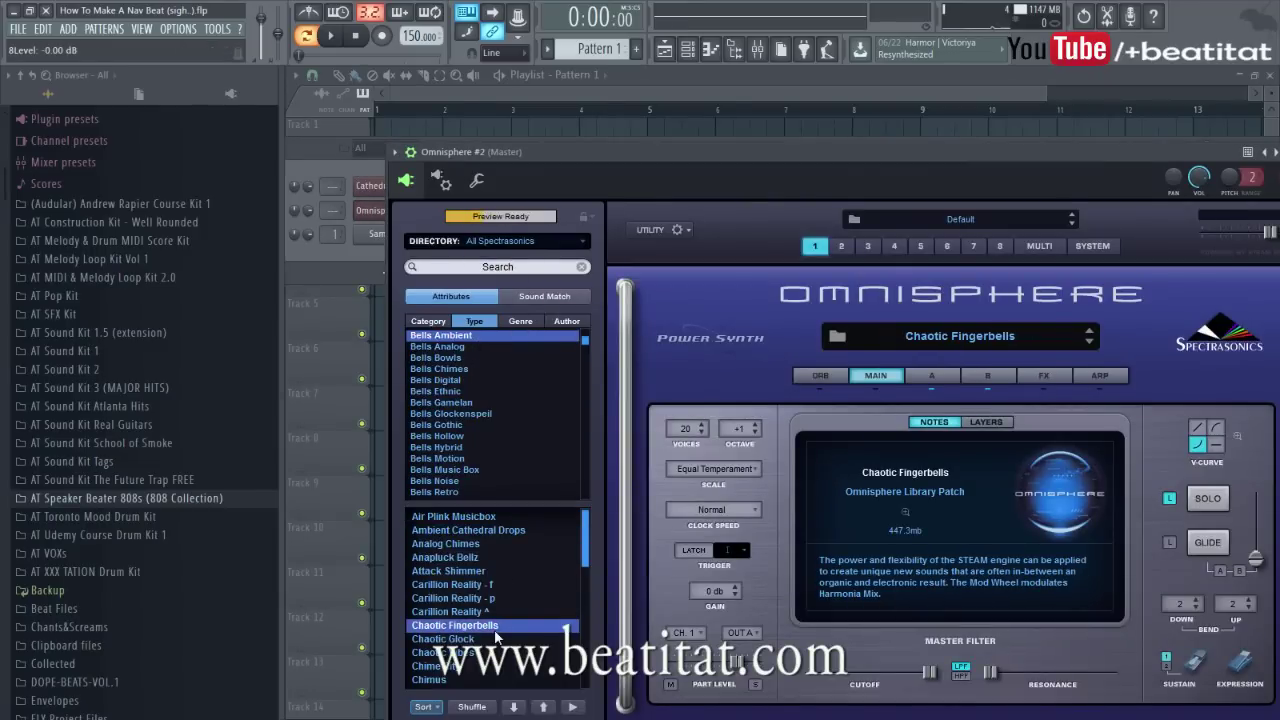
pyautogui.press('Down')
pyautogui.press('Down')
pyautogui.press('Down')
pyautogui.press('Down')
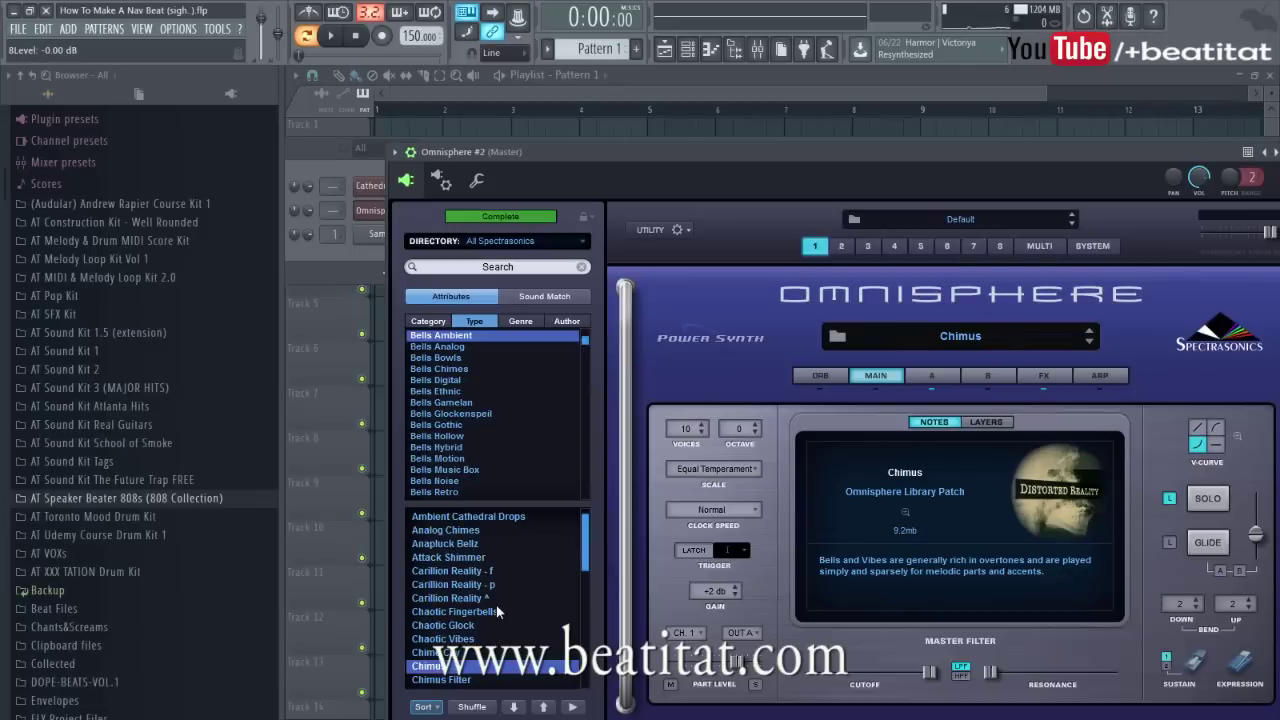
pyautogui.click(382, 254)
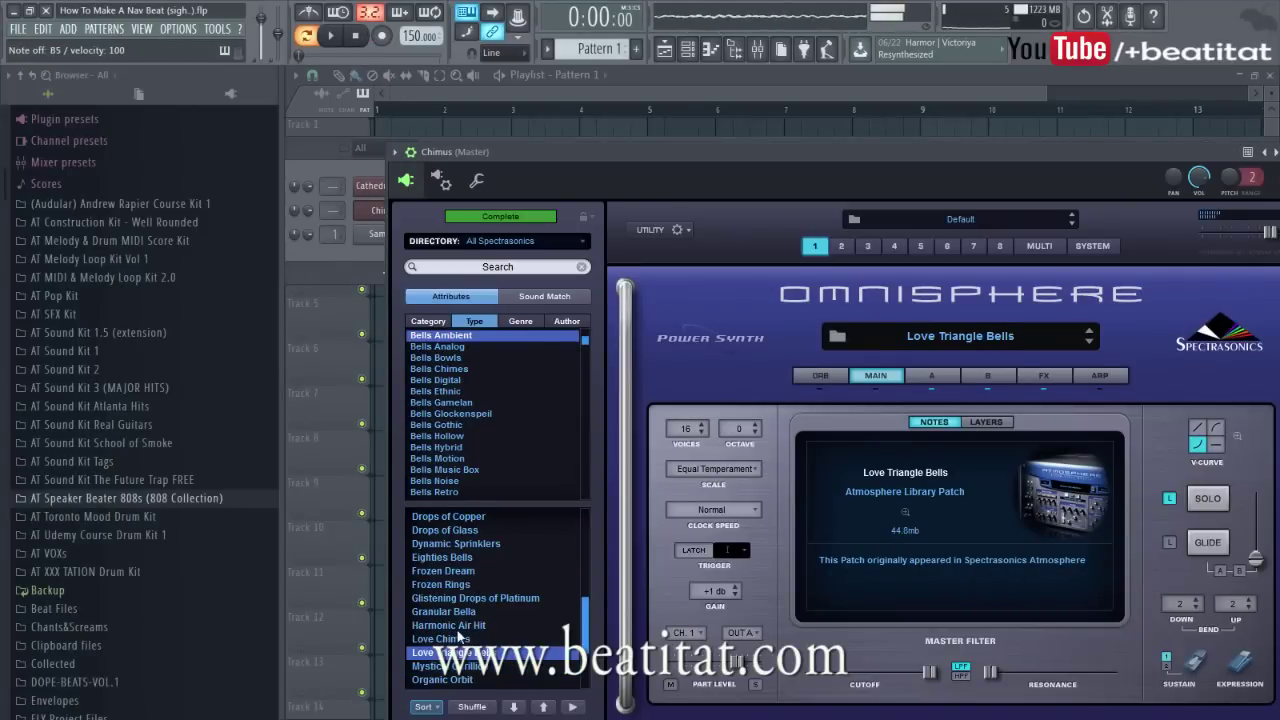
pyautogui.click(463, 641)
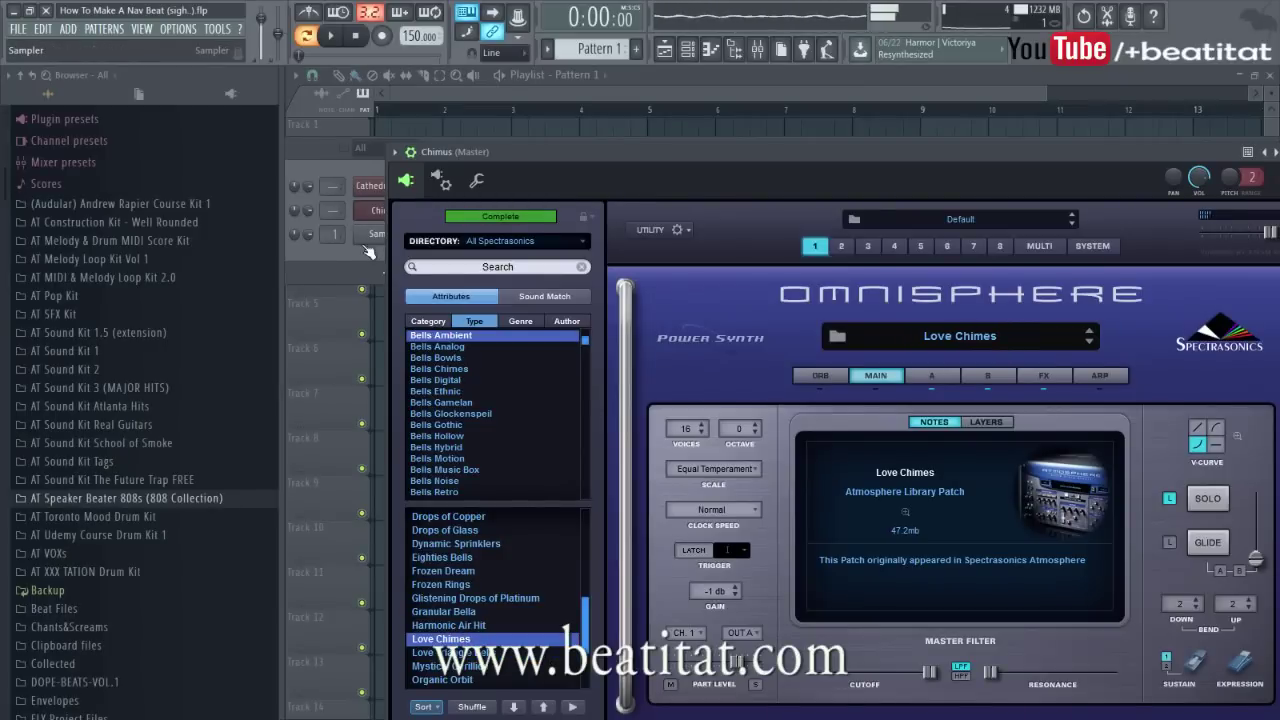
# Rename the cloned Omnisphere channel as Love Chimes.
pyautogui.rightClick(412, 212)
pyautogui.click(425, 210)
pyautogui.write('Loc')
pyautogui.press('BackSpace')
pyautogui.write('ve Cjo,e')
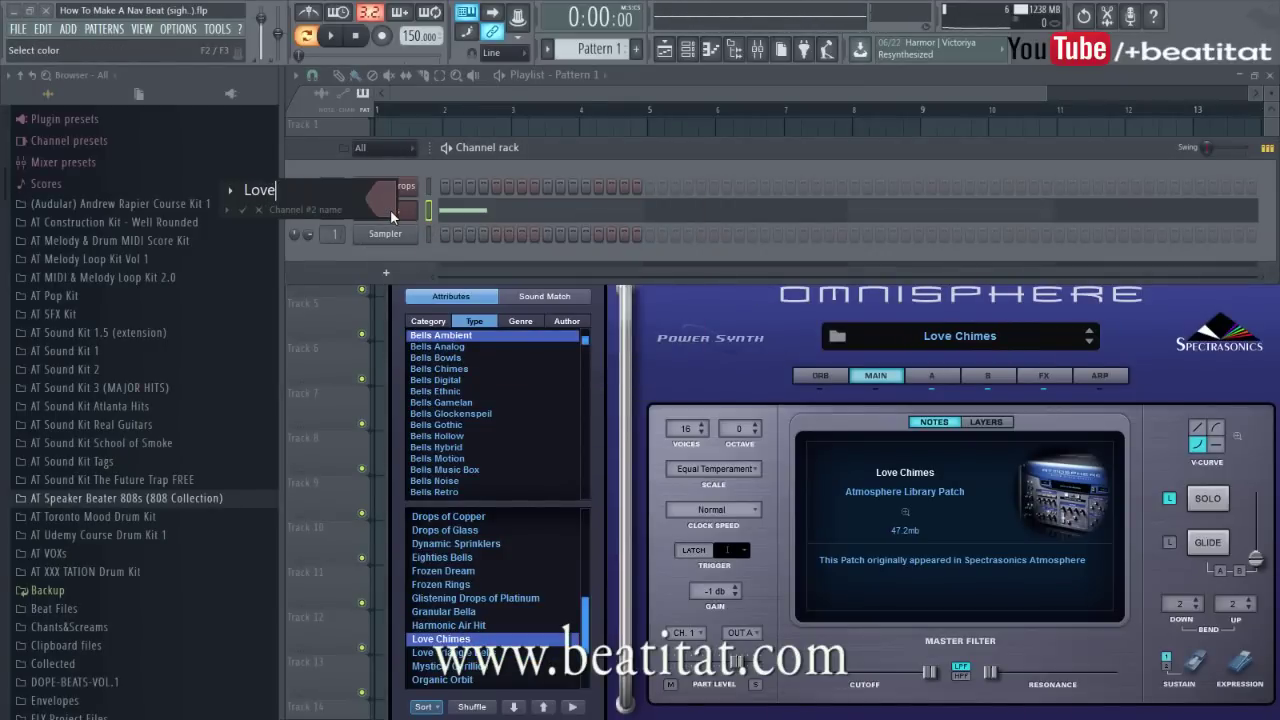
pyautogui.press('BackSpace')
pyautogui.press('BackSpace')
pyautogui.press('BackSpace')
pyautogui.press('BackSpace')
pyautogui.write('himes')
pyautogui.press('Return')
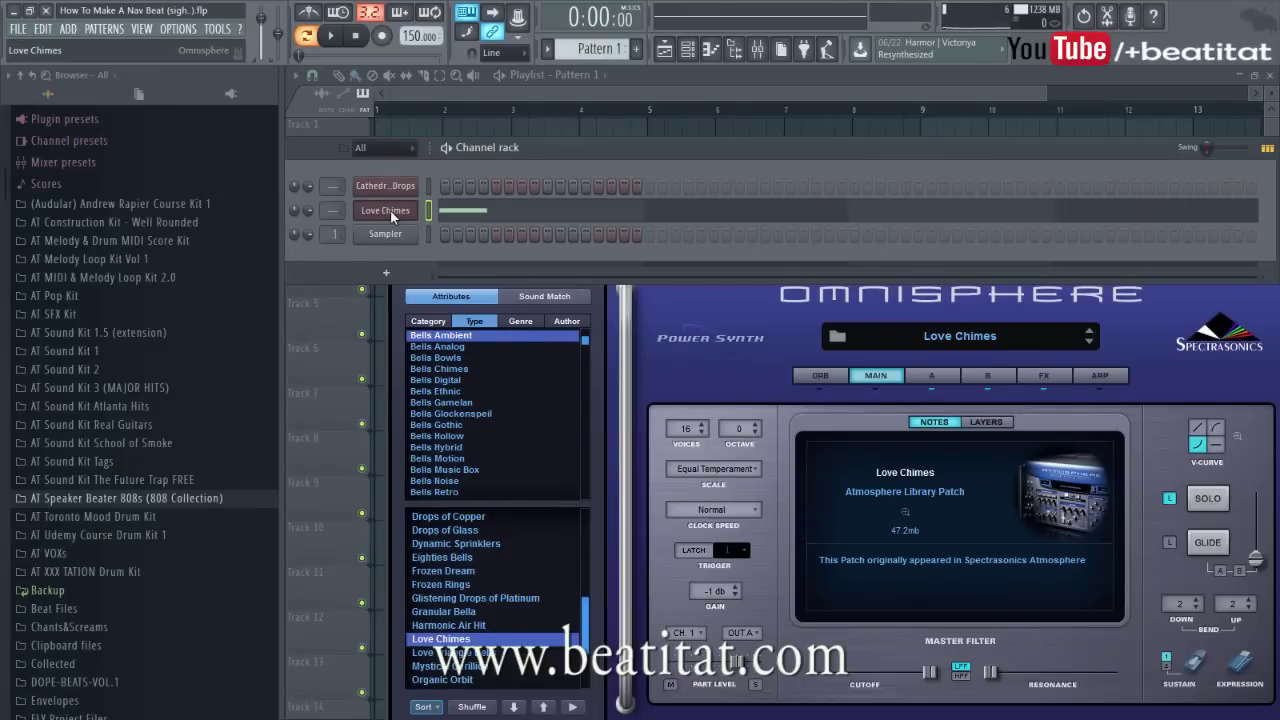
# Open the piano roll and set its scale highlighting to Aeolian.
pyautogui.click(487, 222)
pyautogui.click(295, 75)
pyautogui.moveTo(540, 186)
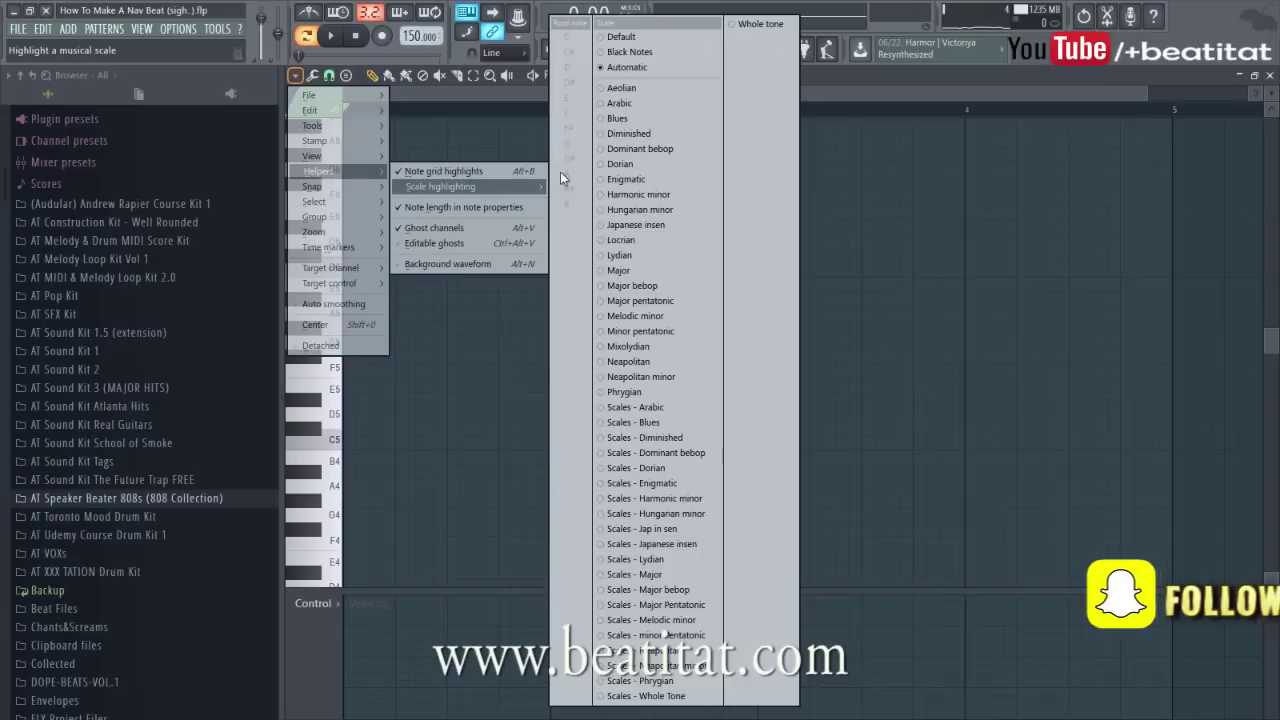
pyautogui.click(649, 92)
# Set the root note of the piano roll's scale highlighting to B.
pyautogui.click(296, 77)
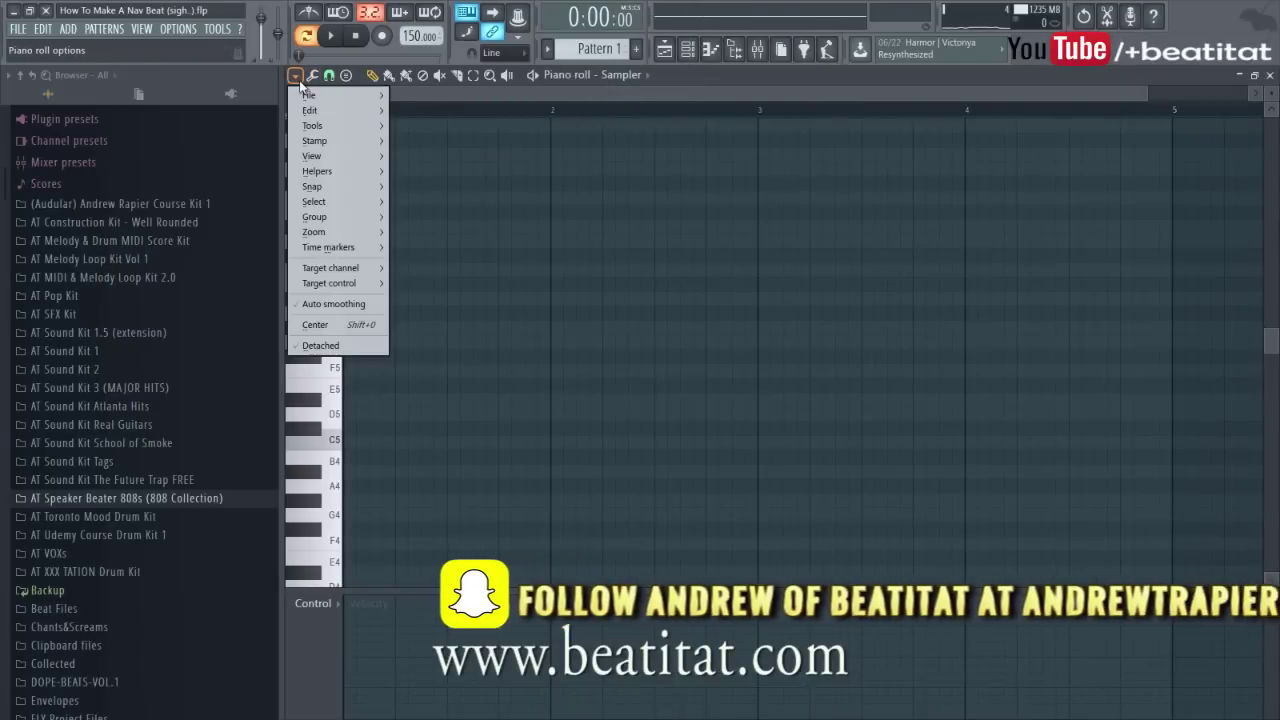
pyautogui.moveTo(352, 186)
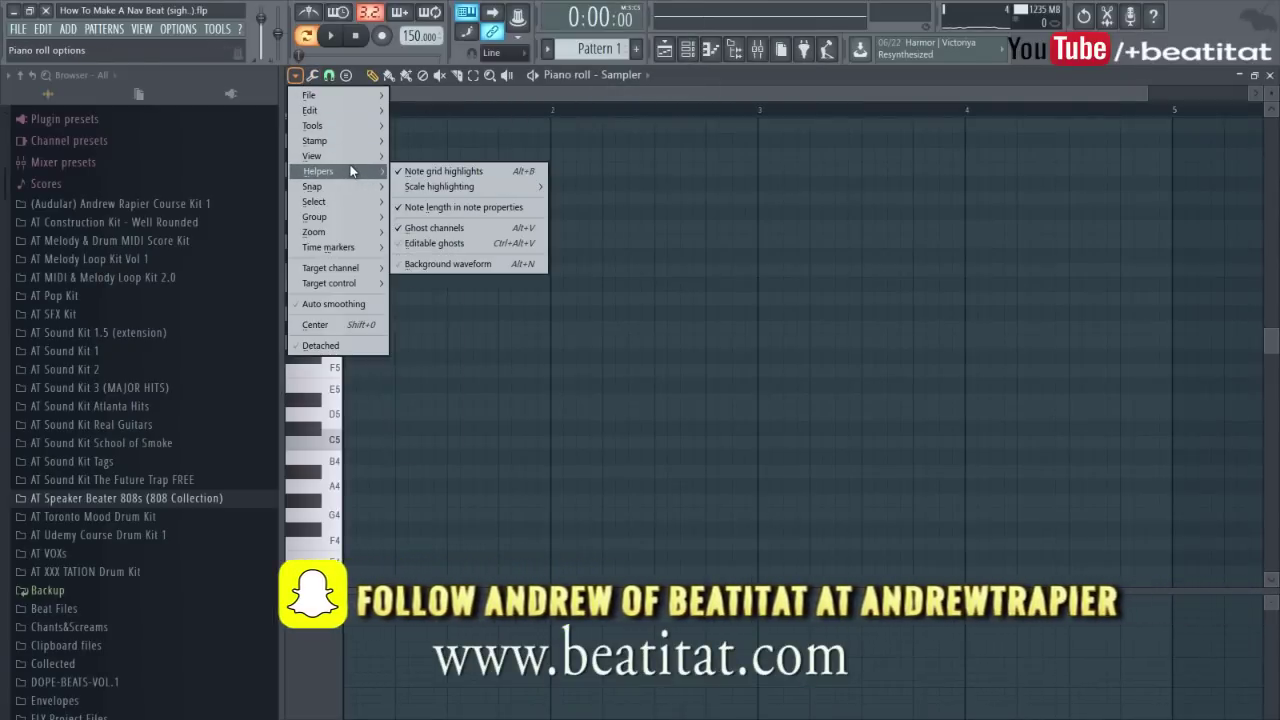
pyautogui.moveTo(432, 187)
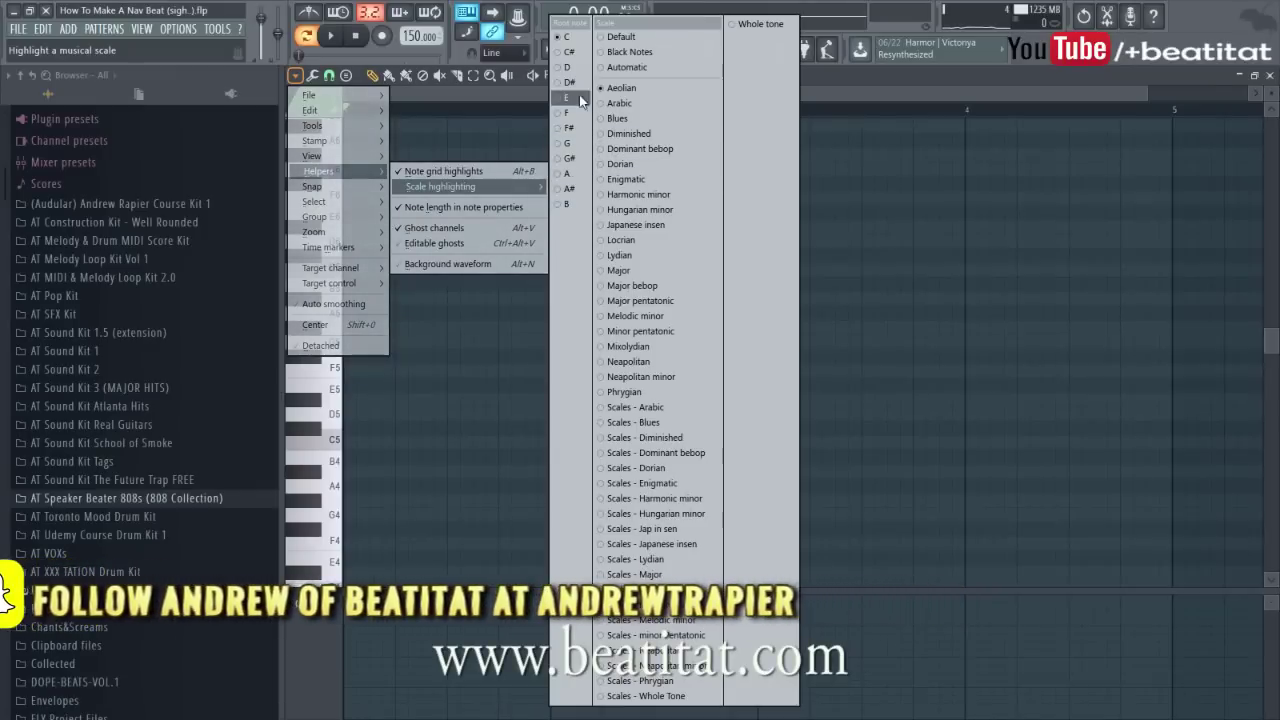
pyautogui.click(573, 204)
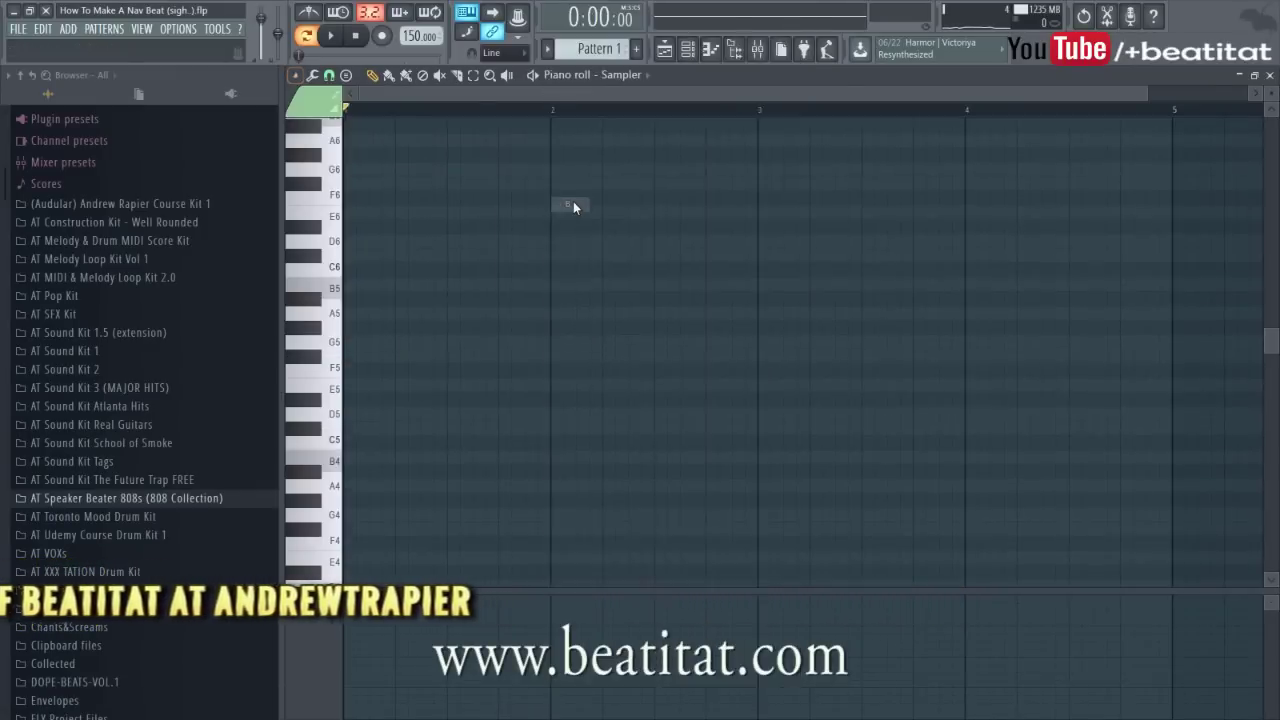
# Set the root note of the piano roll's scale highlighting to G#.
pyautogui.click(295, 75)
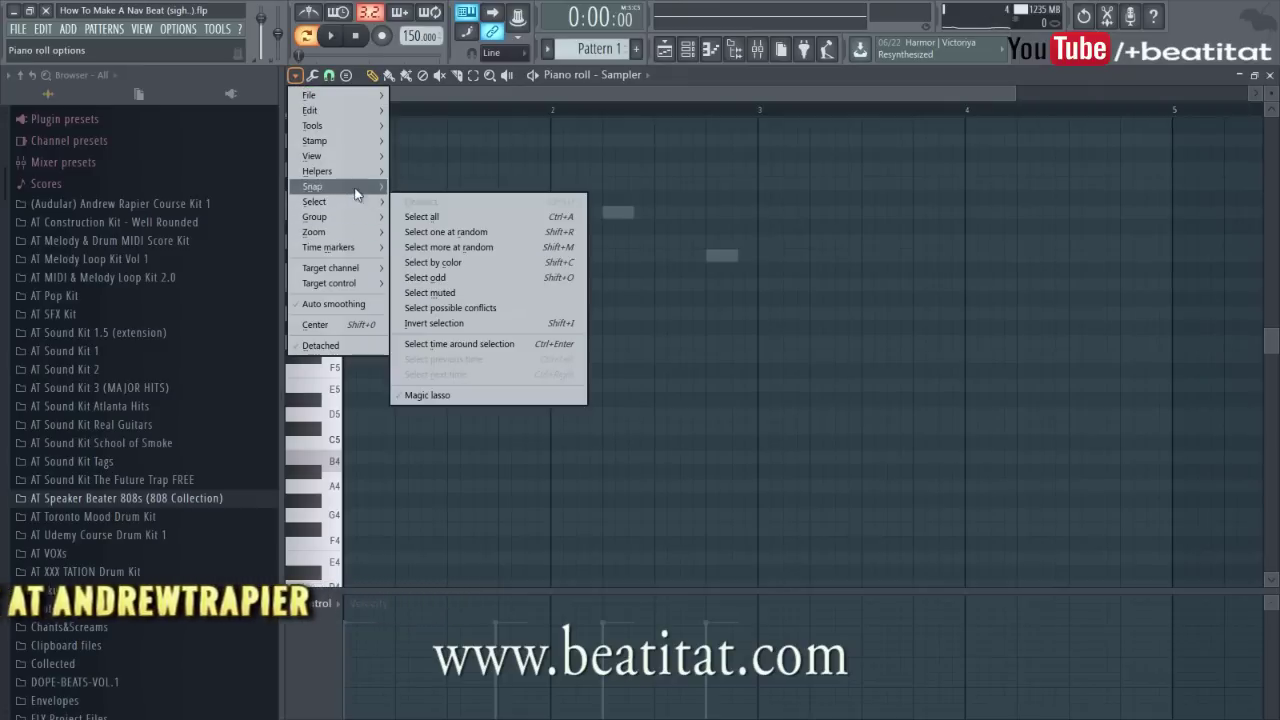
pyautogui.moveTo(477, 186)
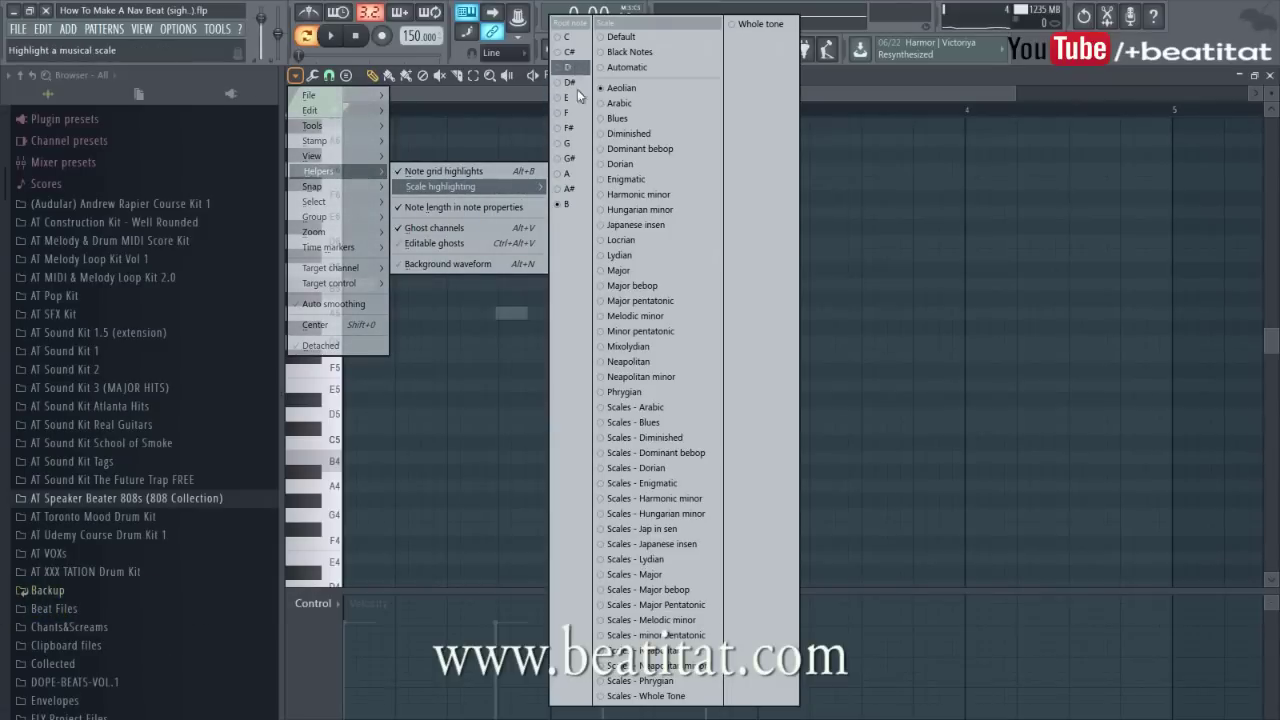
pyautogui.click(573, 158)
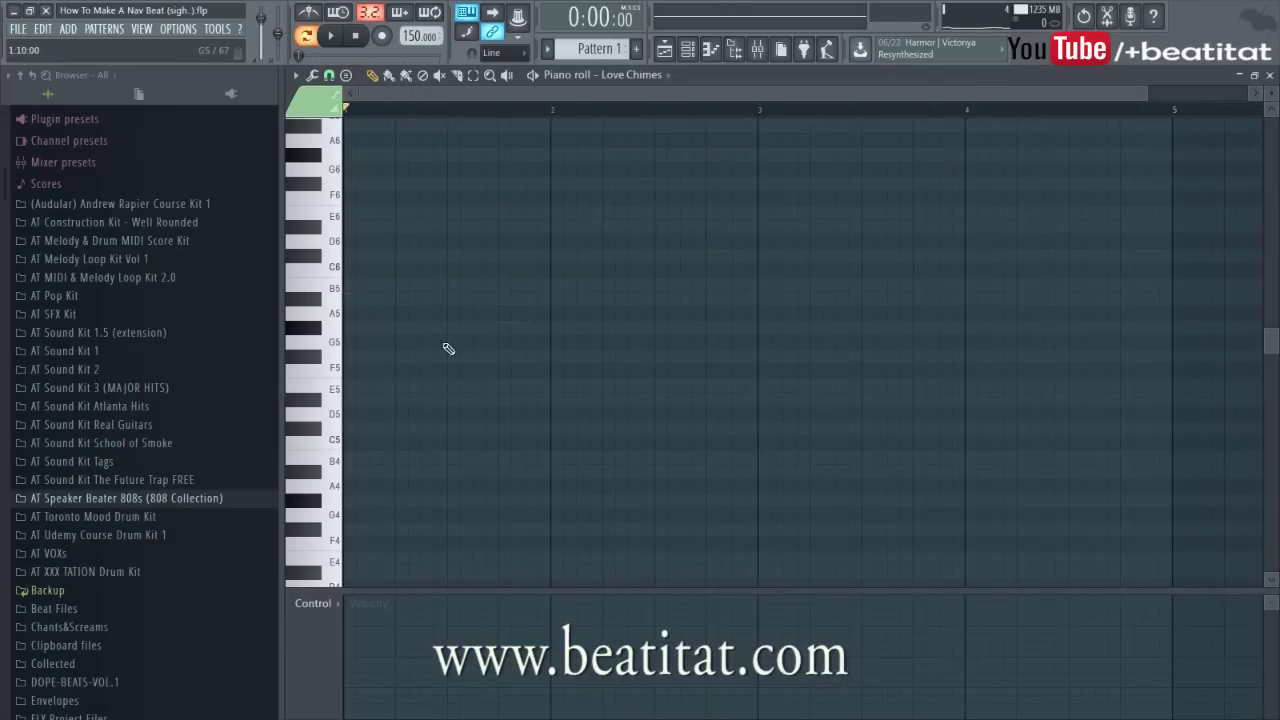
# Place a G#5 note at the start of bar 1 in the Love Chimes piano roll.
pyautogui.moveTo(440, 343); pyautogui.dragTo(320, 328)
pyautogui.click(412, 388)
pyautogui.rightClick(413, 388)
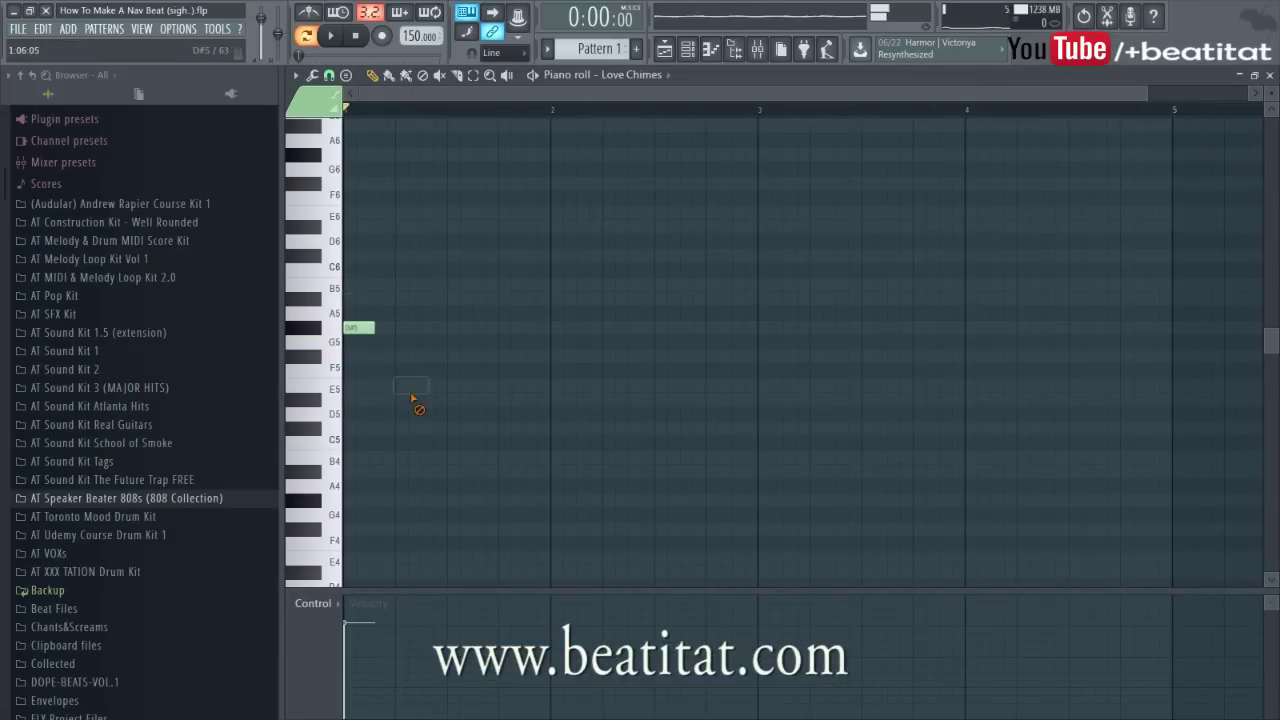
pyautogui.click(398, 282)
pyautogui.rightClick(400, 283)
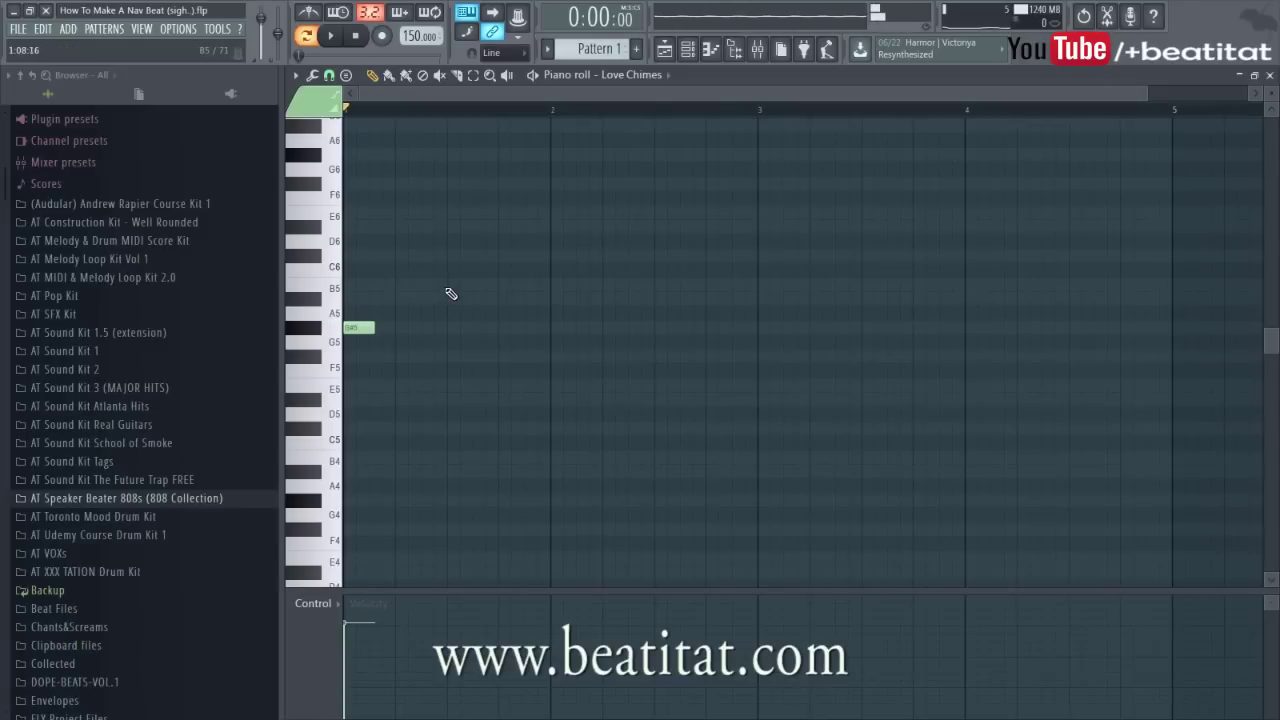
# Add a B5 note near the end of bar 1 and an E5 note at the start of bar 2.
pyautogui.click(500, 284)
pyautogui.press('space')
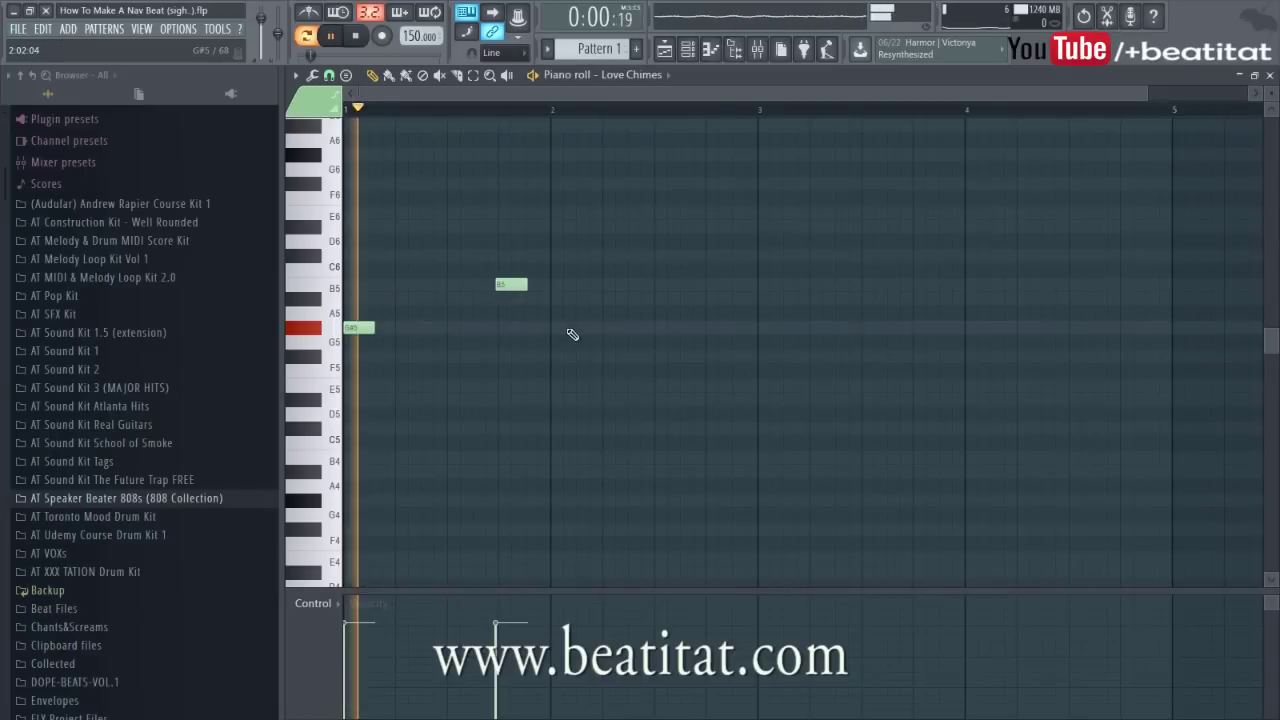
pyautogui.press('space')
pyautogui.click(607, 329)
pyautogui.rightClick(614, 338)
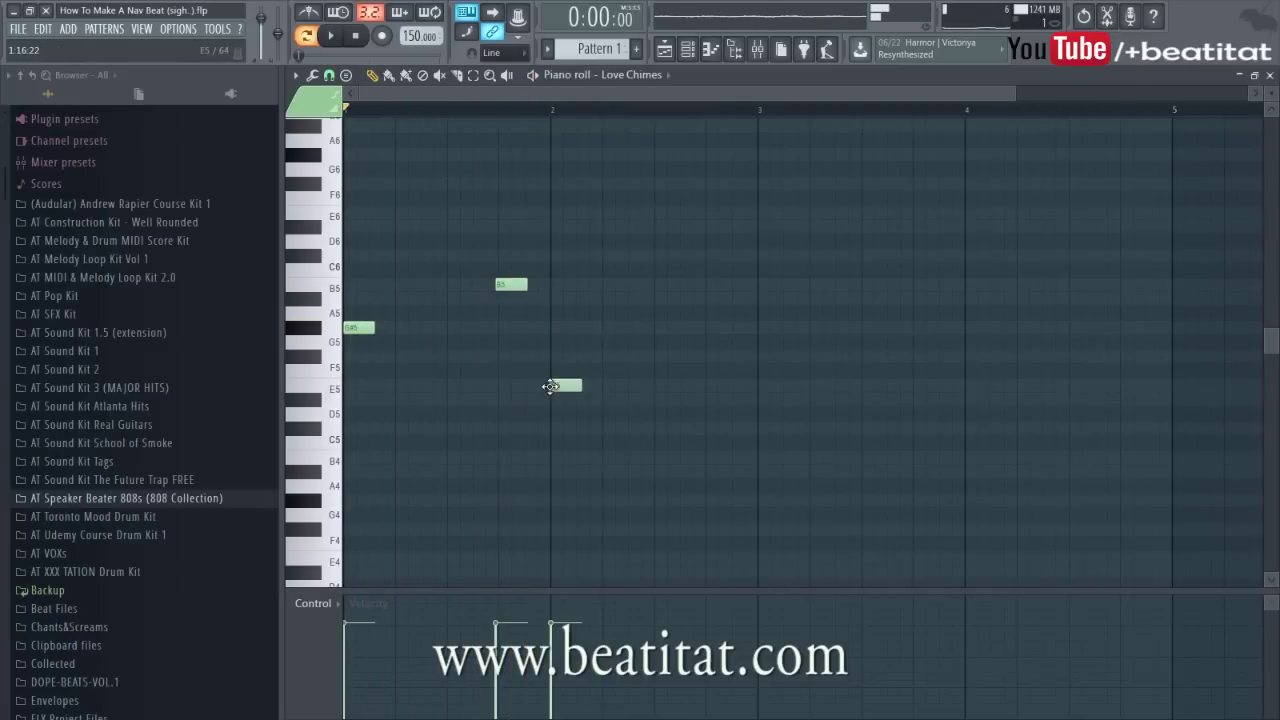
# Delete the E5 note at the start of bar 2 and add a D#6 note near the B5 note late in bar 1.
pyautogui.press('space')
pyautogui.press('space')
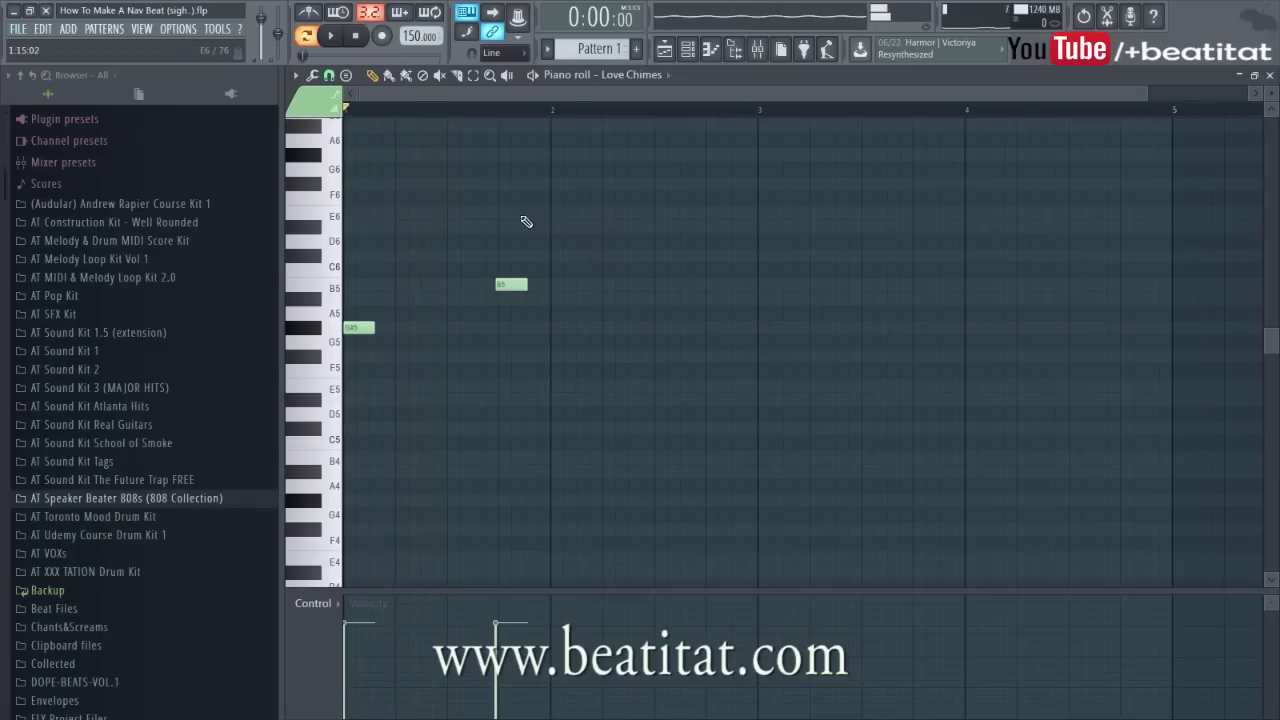
pyautogui.press('space')
pyautogui.moveTo(510, 214); pyautogui.dragTo(510, 230)
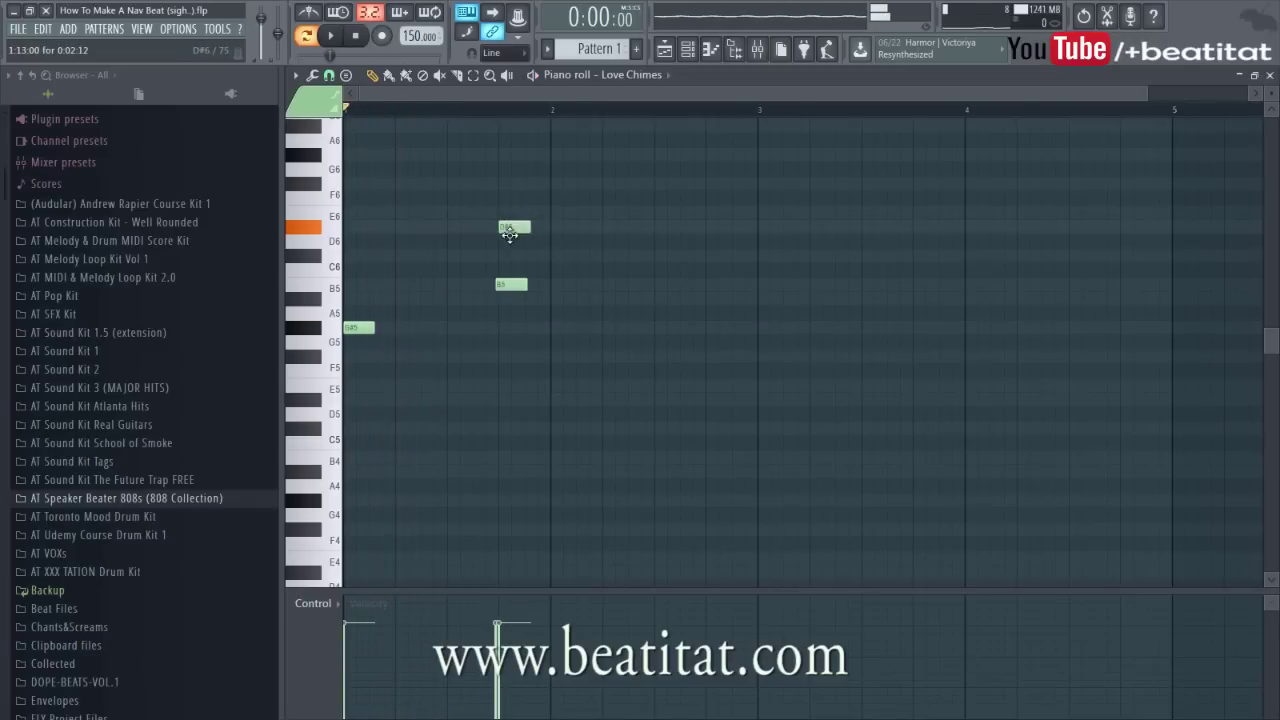
# Place a C#6 note about a quarter of the way into bar 2 and nudge it slightly to the right.
pyautogui.press('space')
pyautogui.click(597, 258)
pyautogui.press('space')
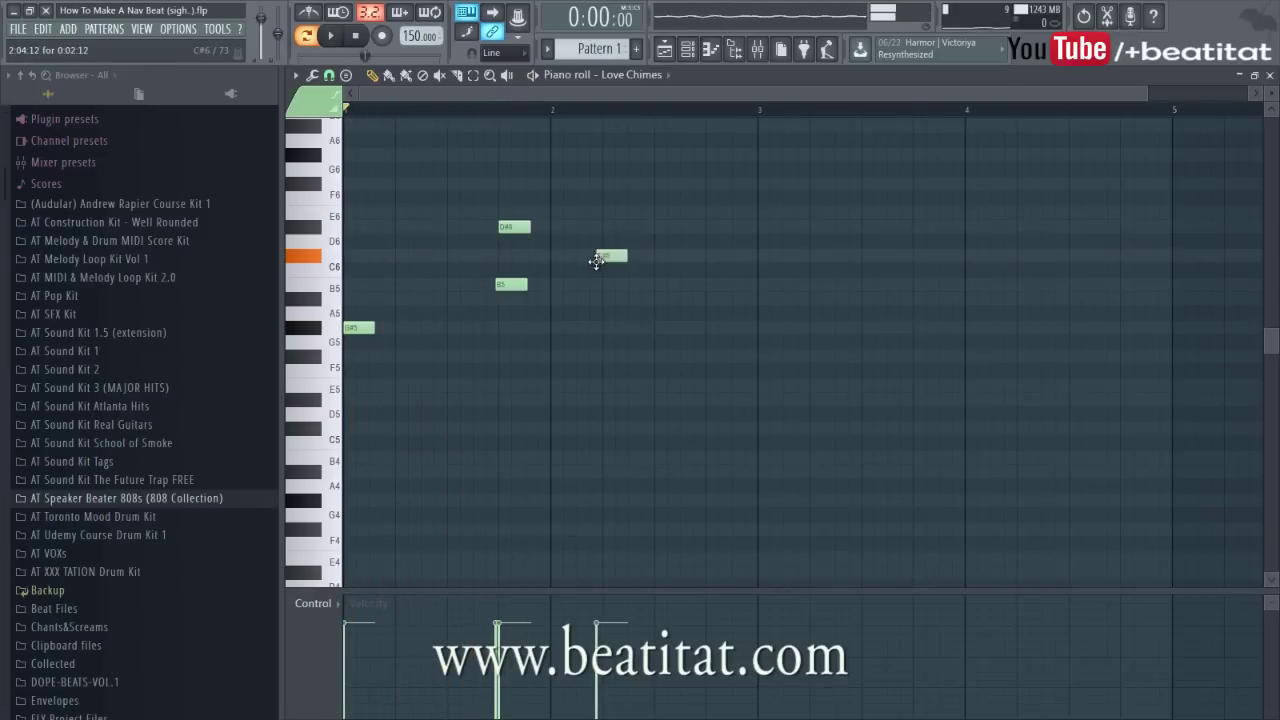
pyautogui.moveTo(601, 261); pyautogui.dragTo(604, 261)
# Play back the melody and add an F#5 note near the end of bar 2.
pyautogui.press('space')
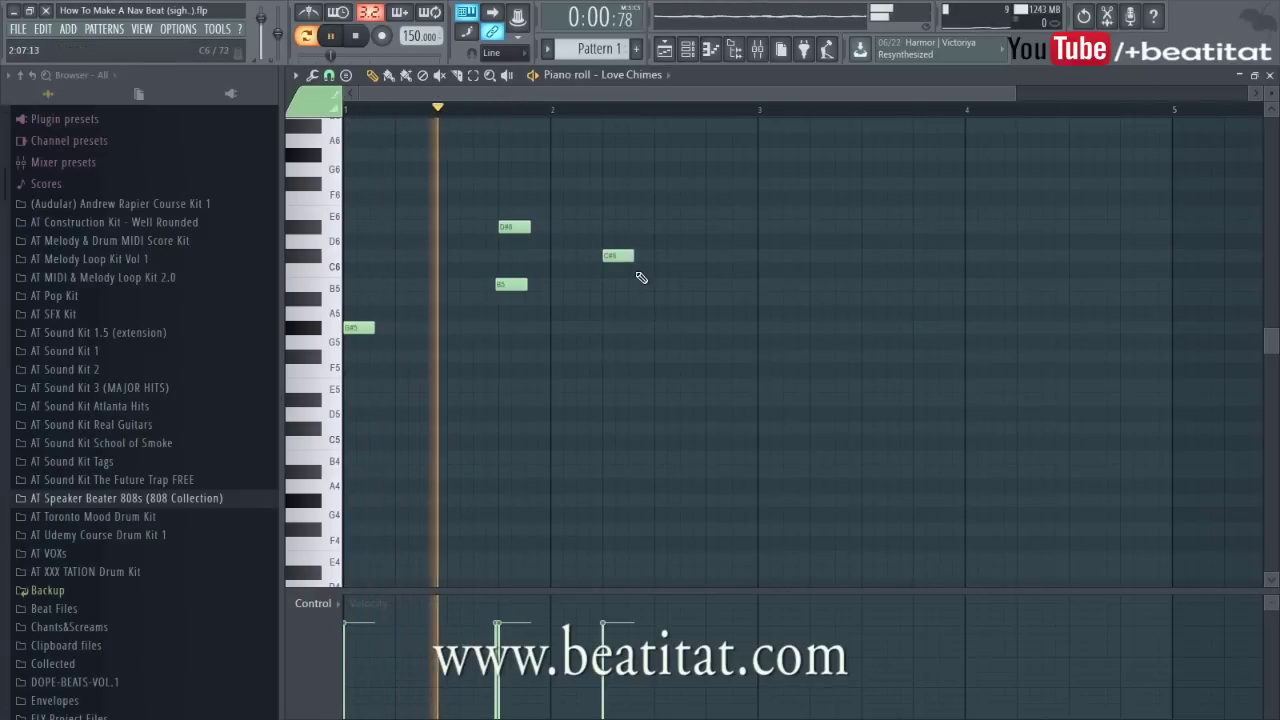
pyautogui.press('space')
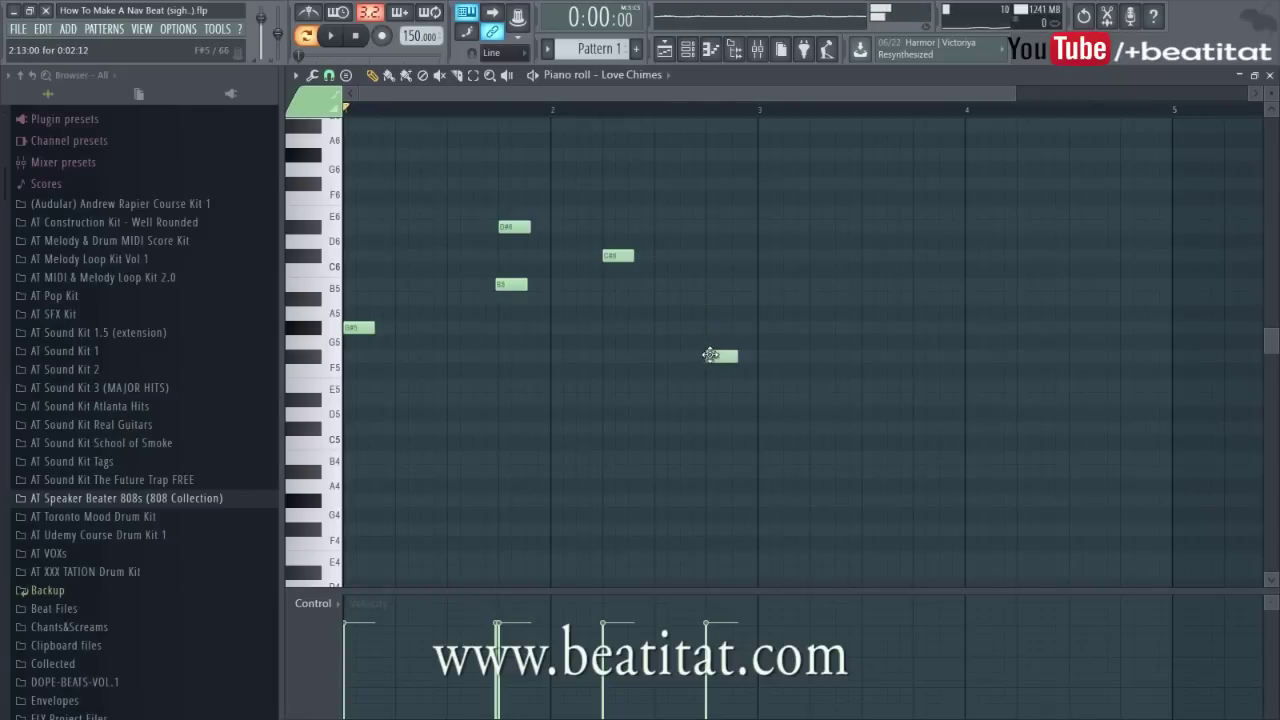
pyautogui.click(708, 358)
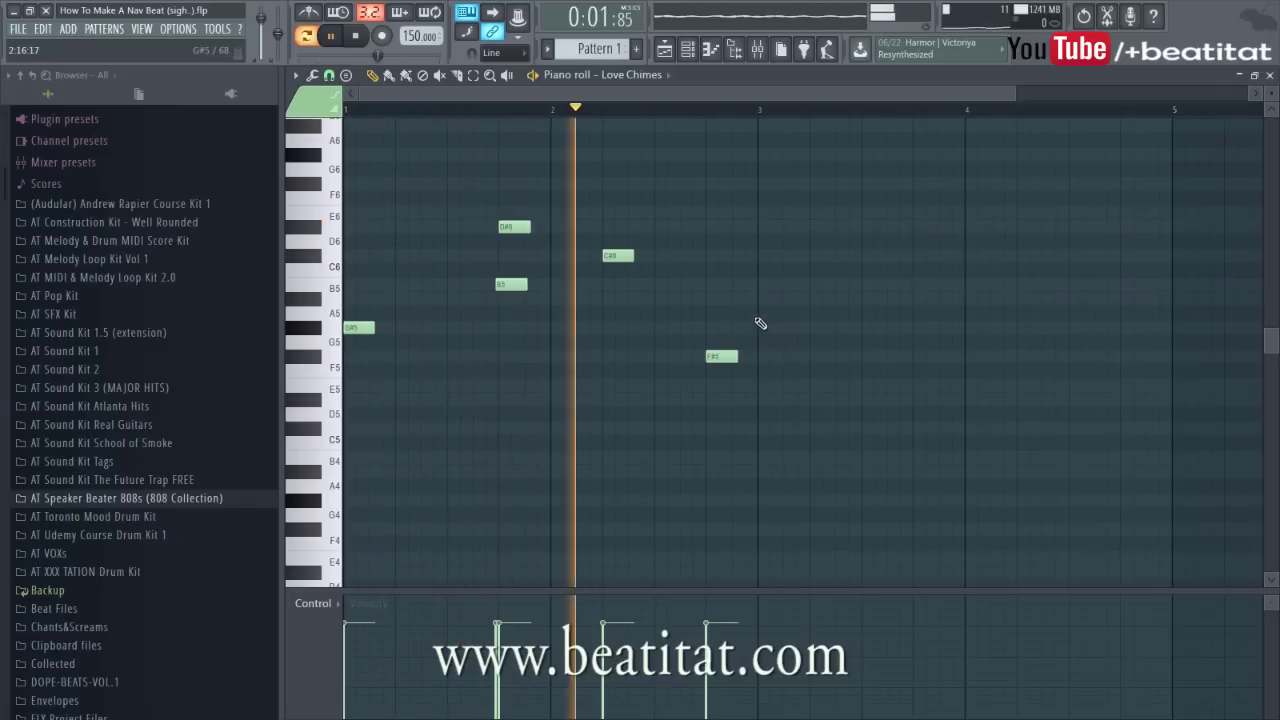
# Transpose the whole Love Chimes melody up one octave.
pyautogui.hotkey('ctrl', 'Up')
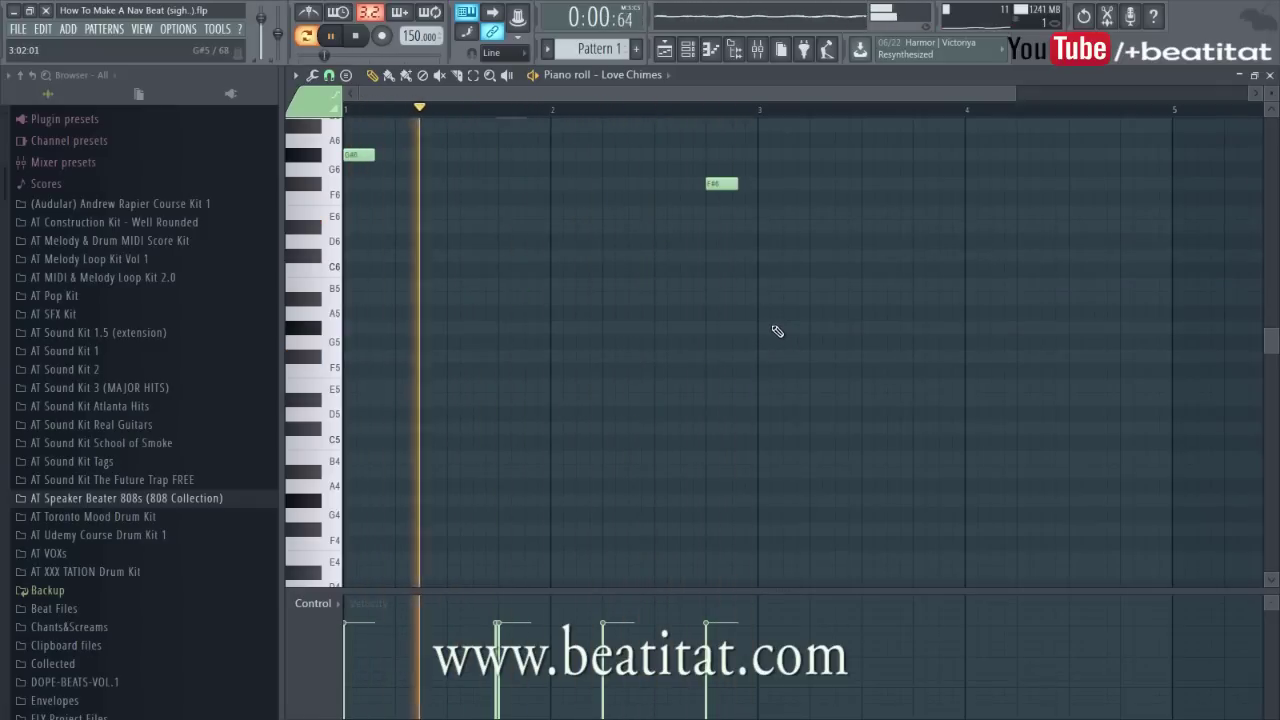
pyautogui.scroll(3, 798, 440)
pyautogui.scroll(2, 800, 455)
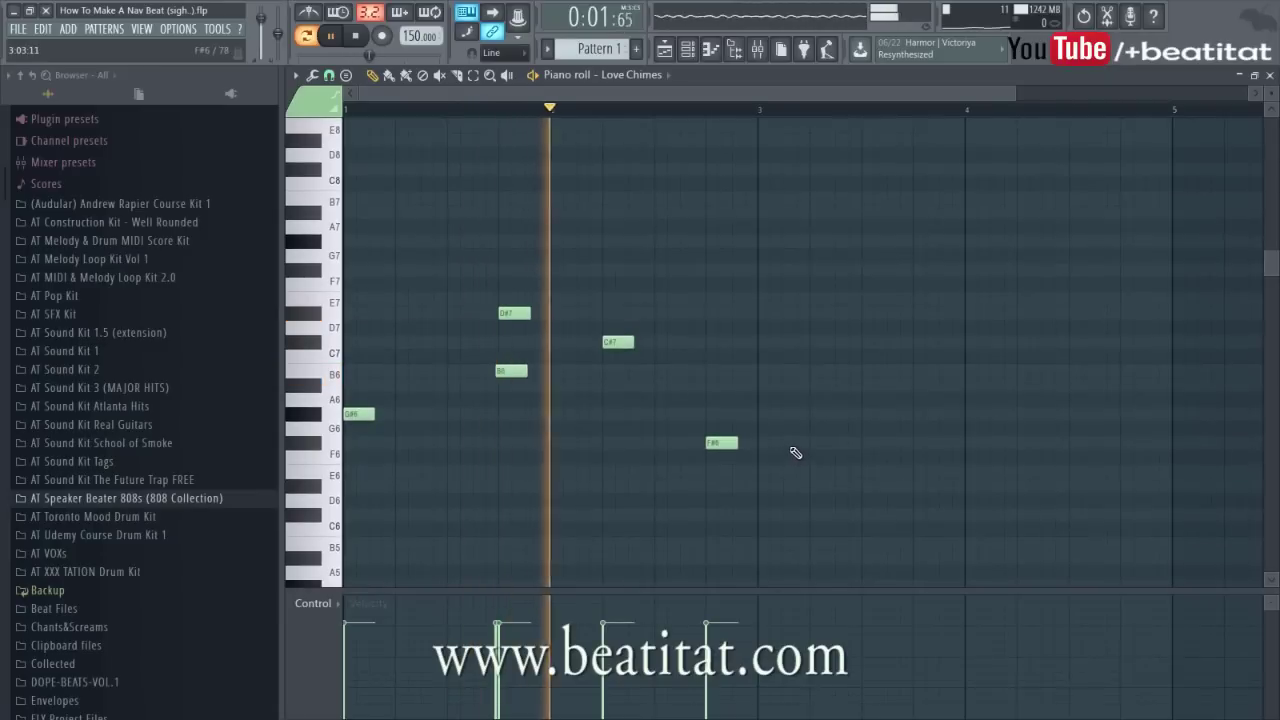
# Duplicate the two-bar Love Chimes melody into bars 3 and 4.
pyautogui.hotkey('ctrl', 'a')
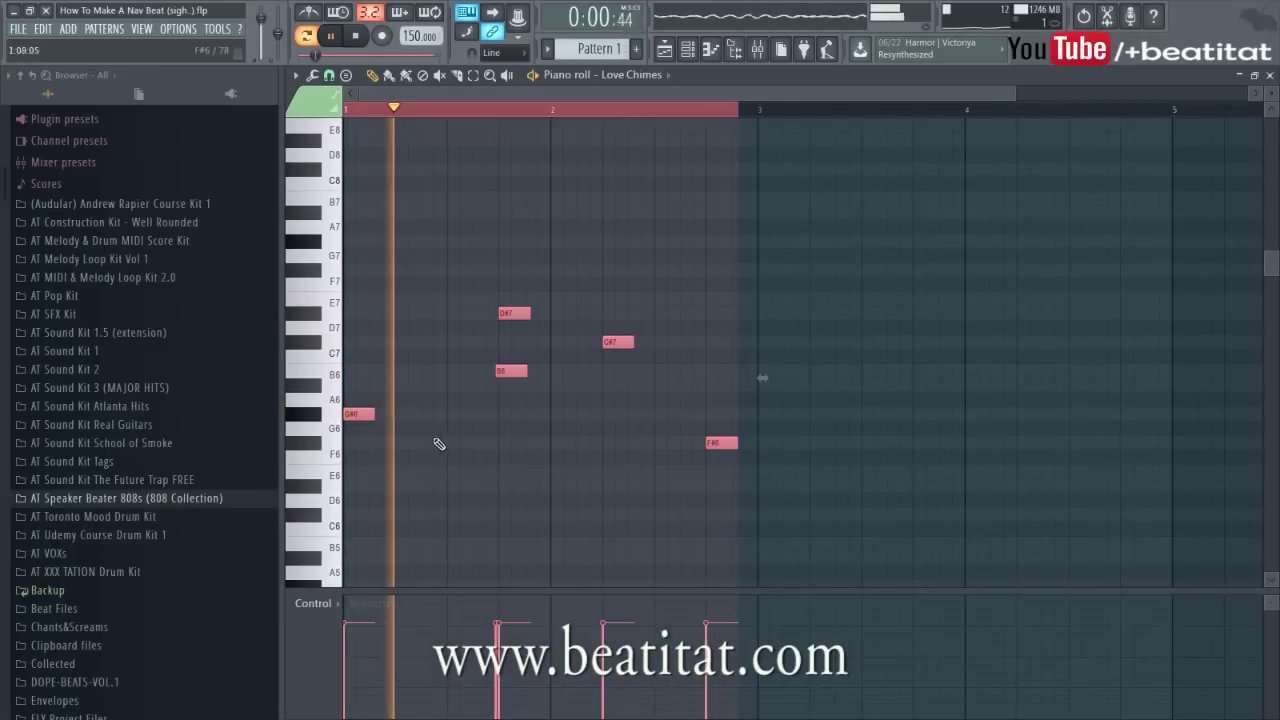
pyautogui.hotkey('ctrl', 'b')
pyautogui.moveTo(744, 399); pyautogui.dragTo(771, 399)
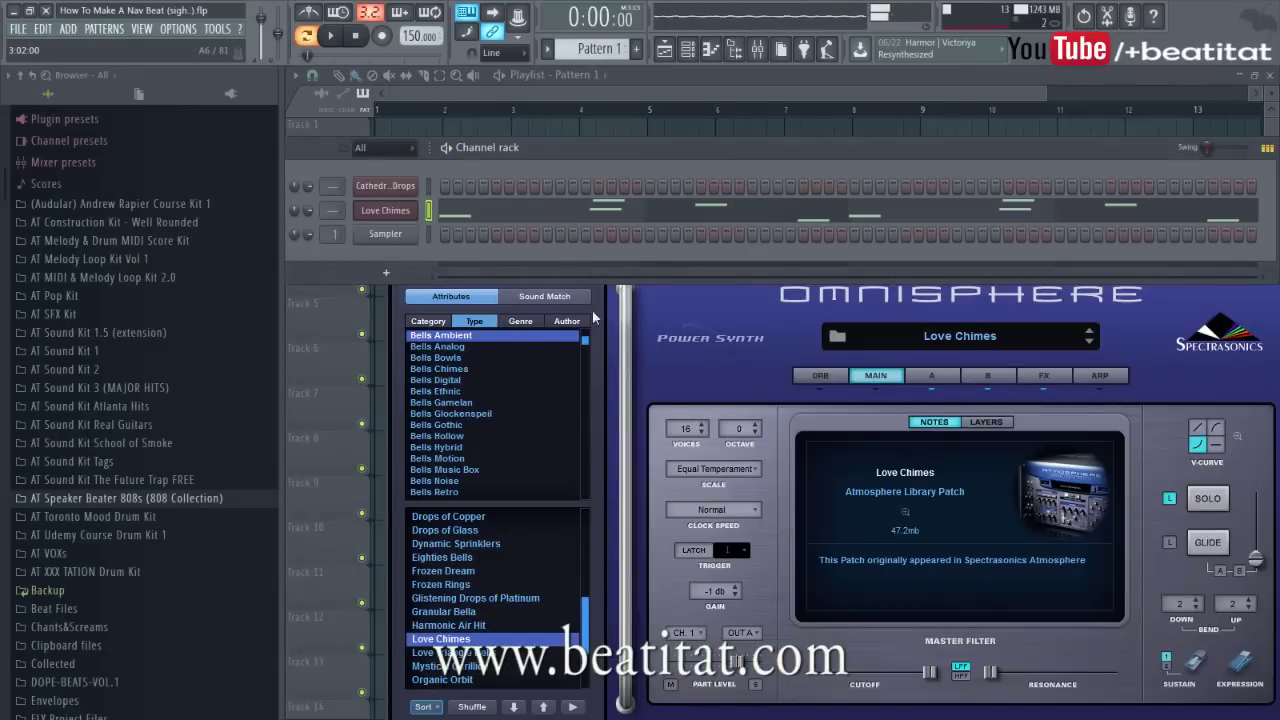
# Route the Love Chimes channel to mixer track 2, then enlarge the mixer and lower that track's fader slightly.
pyautogui.click(386, 211)
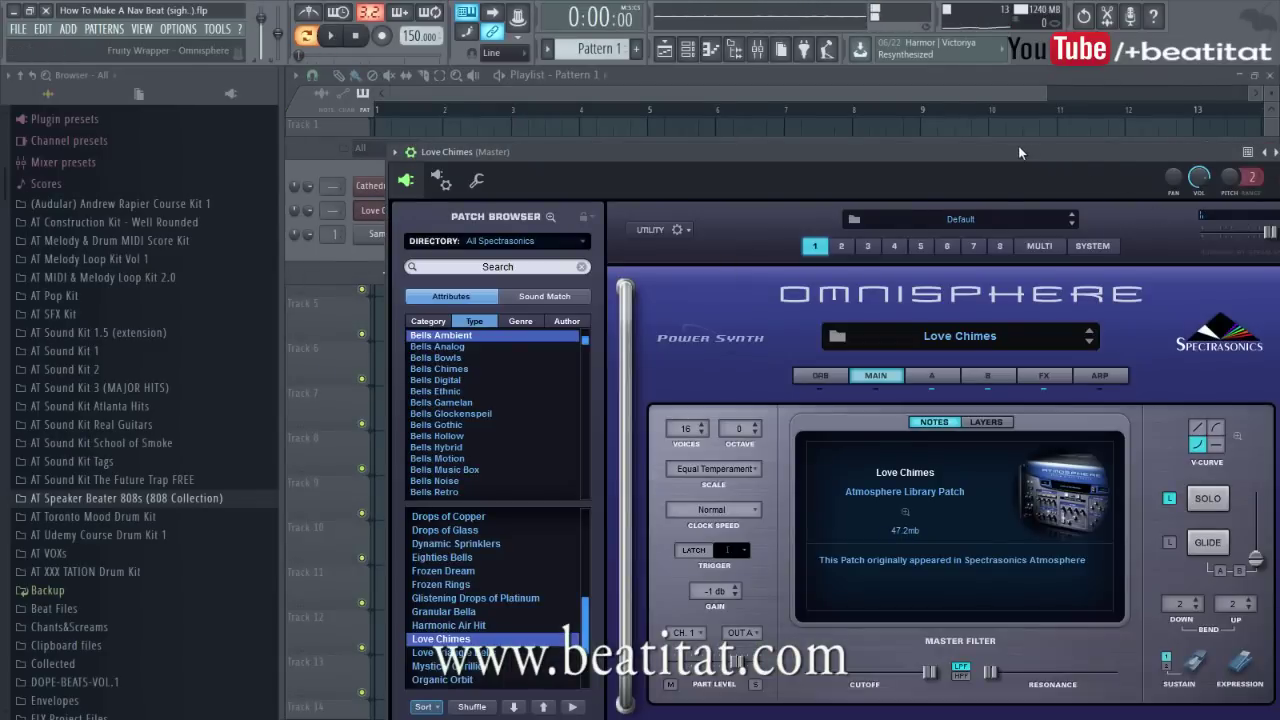
pyautogui.moveTo(1014, 155); pyautogui.dragTo(944, 98)
pyautogui.click(1229, 137)
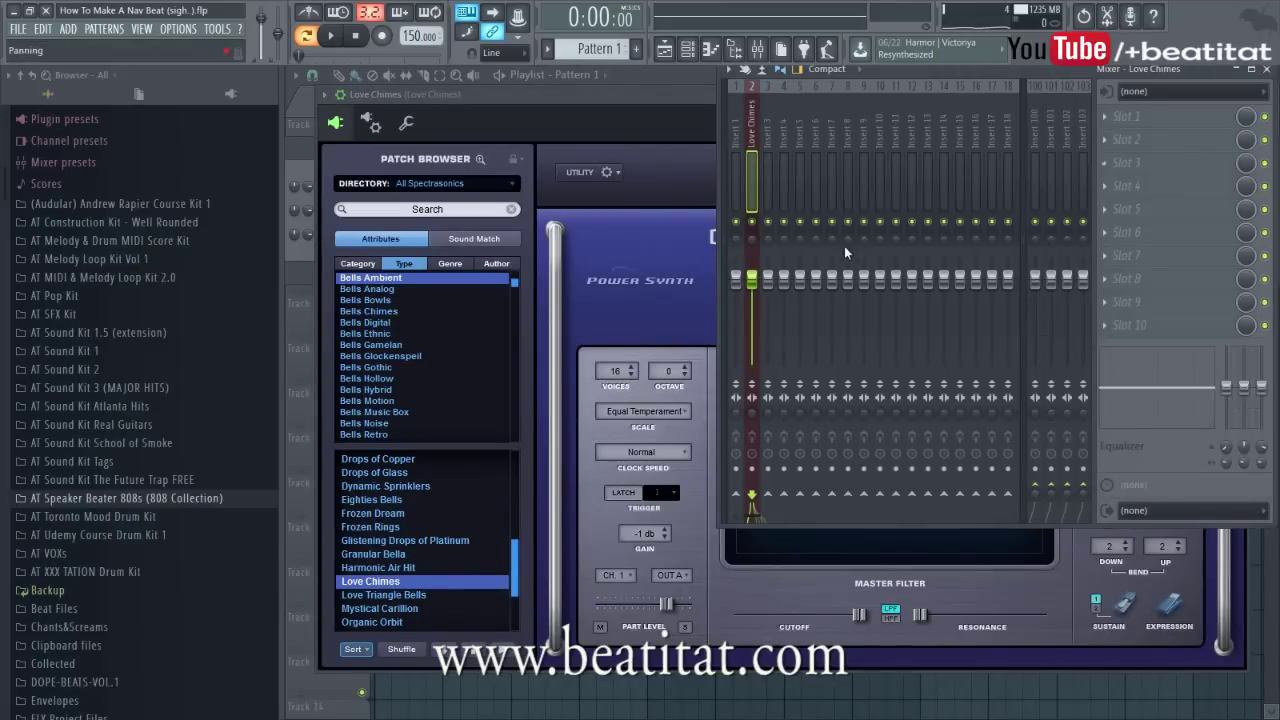
pyautogui.moveTo(779, 523); pyautogui.dragTo(779, 662)
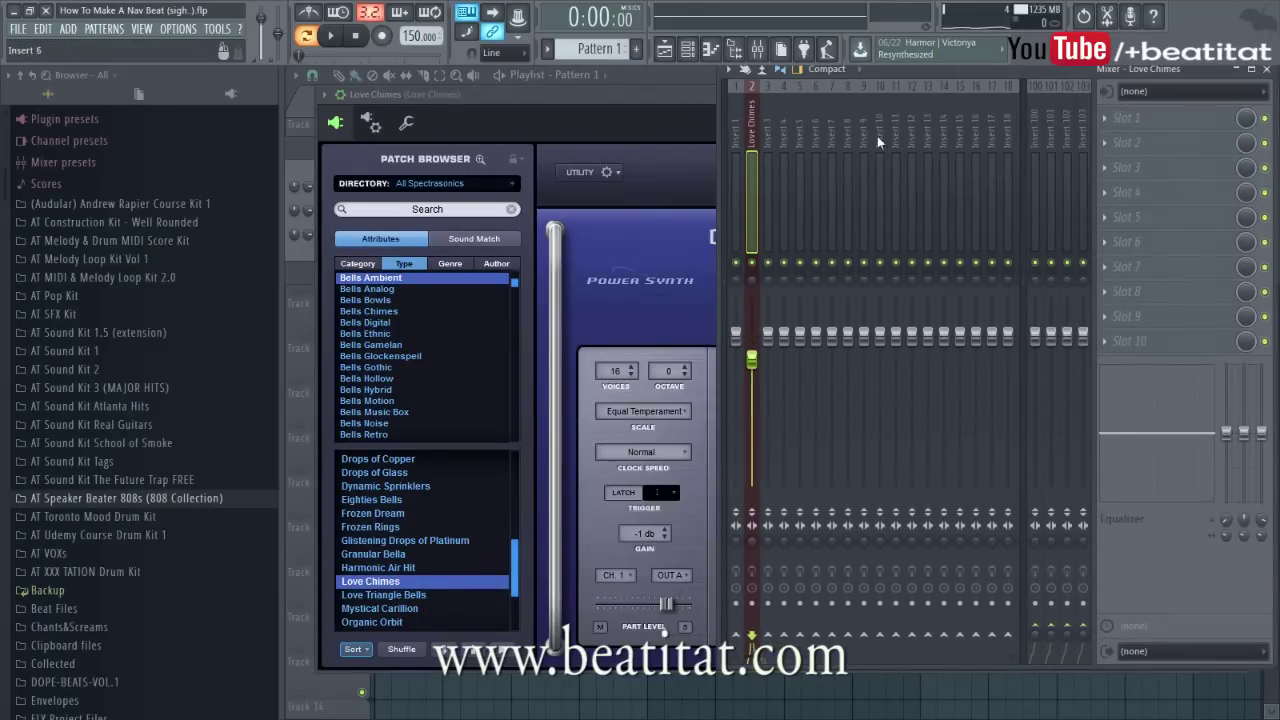
# Add Fruity Parametric EQ 2 to the Love Chimes track, with band 1 as a high pass at 263 Hz and bands 6 and 7 lowered.
pyautogui.click(1131, 117)
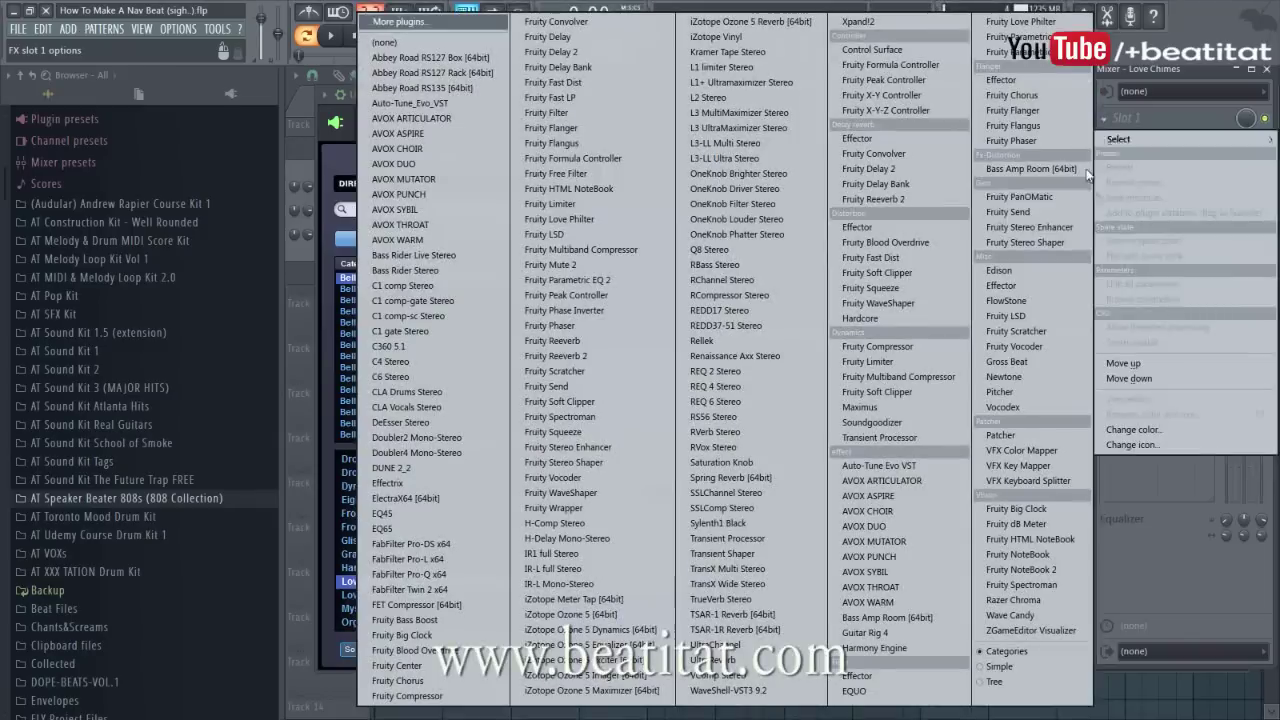
pyautogui.click(1048, 52)
pyautogui.moveTo(801, 314); pyautogui.dragTo(801, 325)
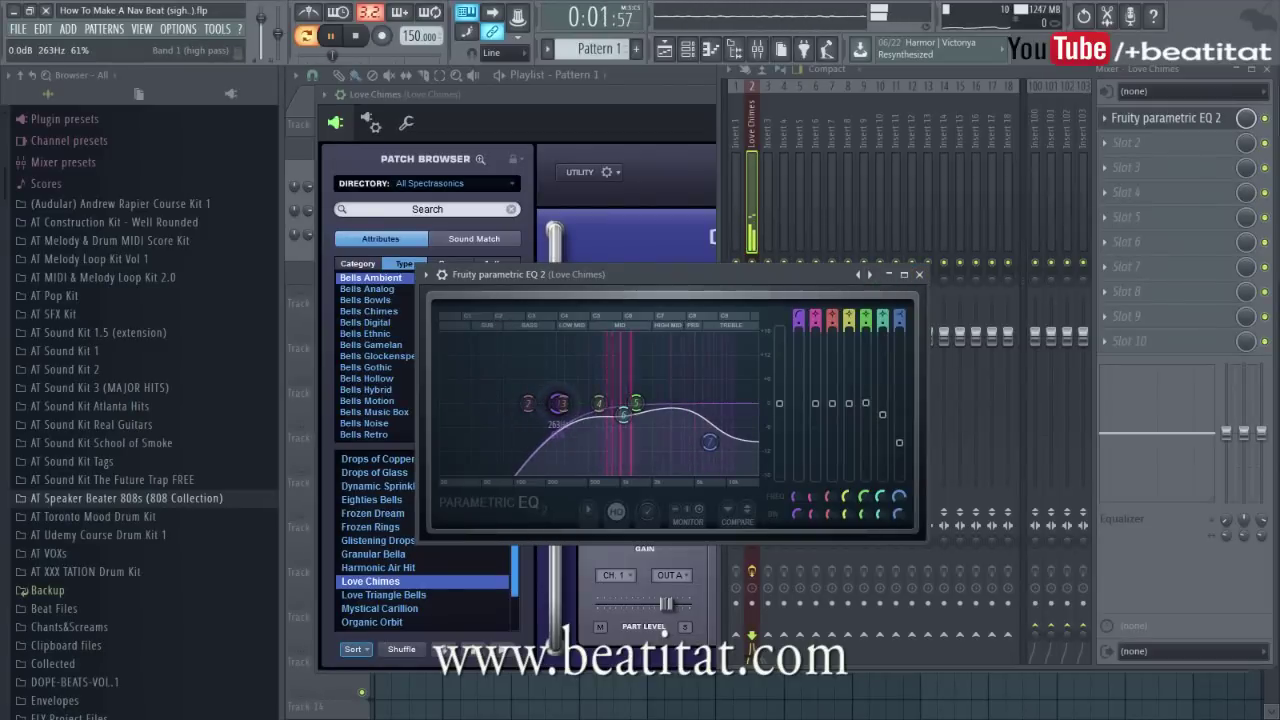
# Add Gross Beat in slot 2 of the Love Chimes track and apply the 1/2 Speed time effect from the Momentary preset.
pyautogui.click(1135, 145)
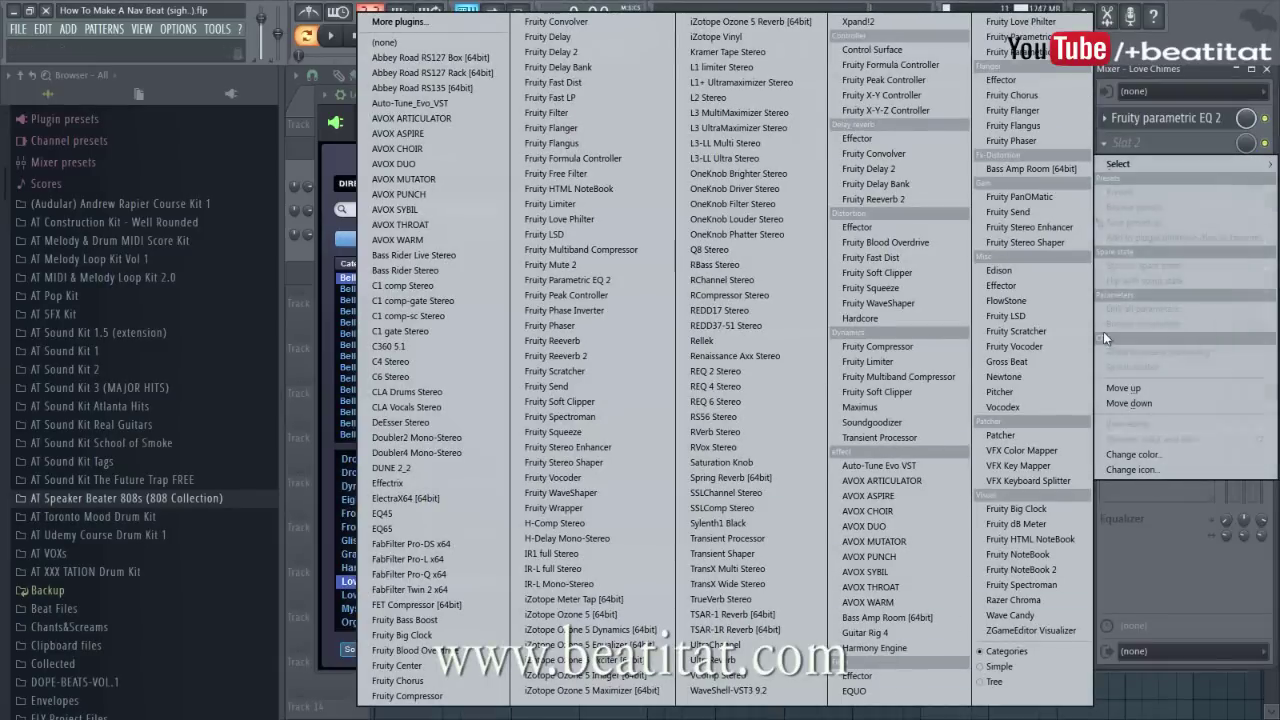
pyautogui.click(1010, 362)
pyautogui.click(447, 296)
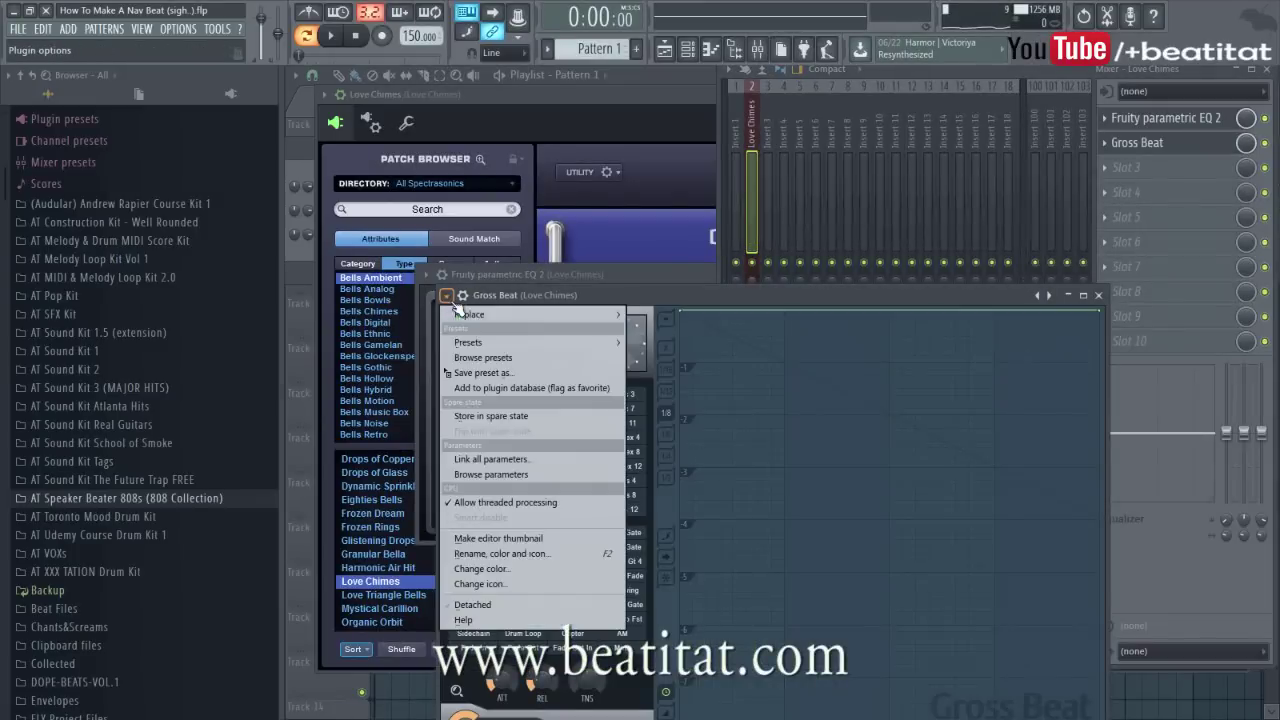
pyautogui.moveTo(560, 342)
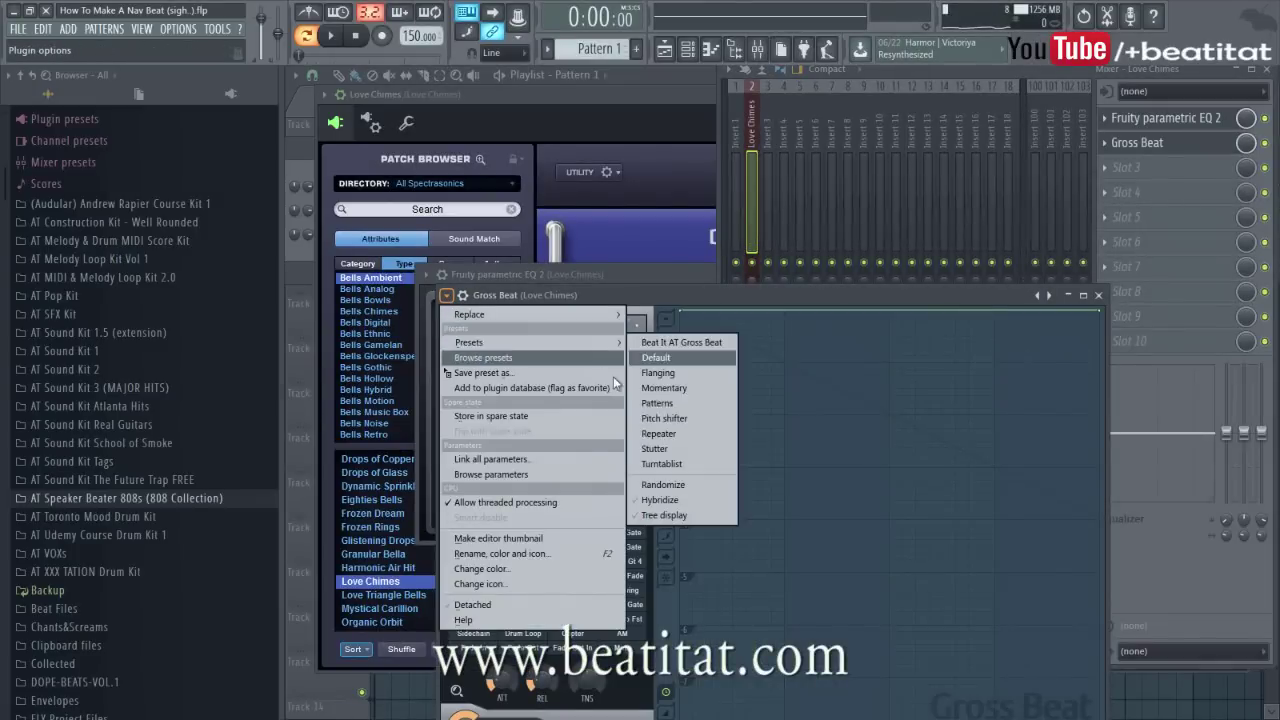
pyautogui.click(698, 392)
pyautogui.click(586, 500)
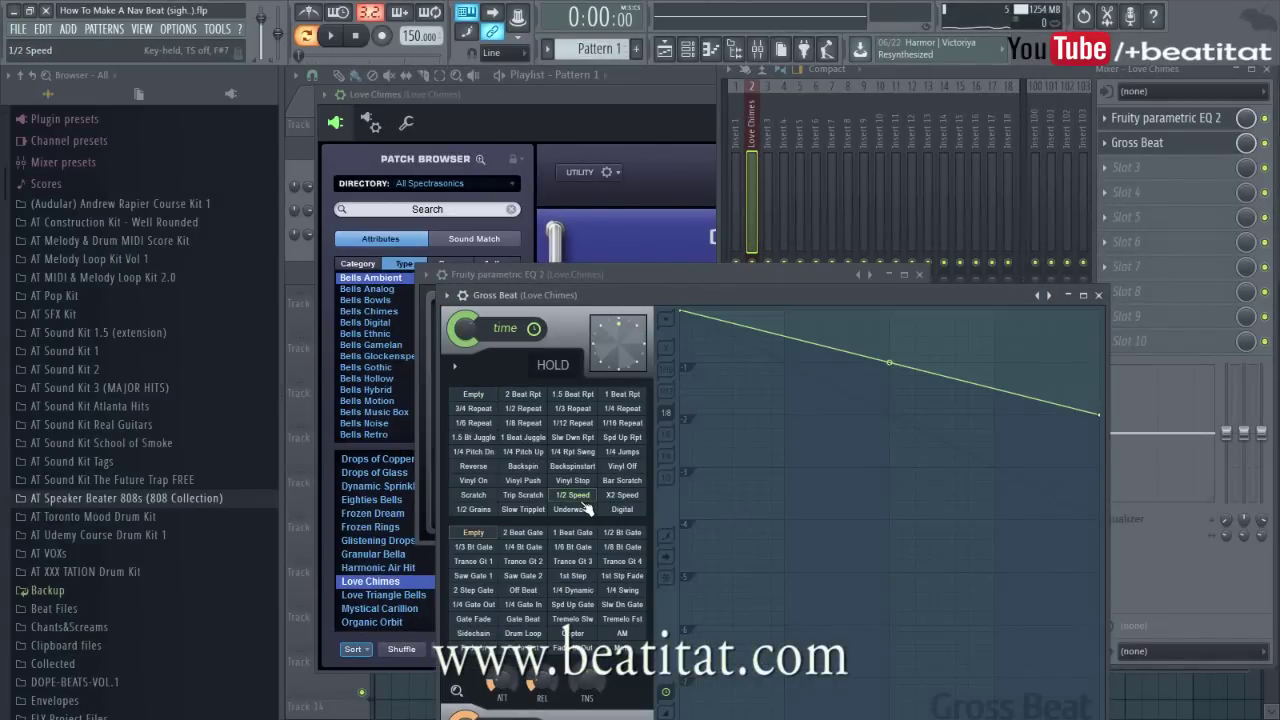
pyautogui.click(1098, 295)
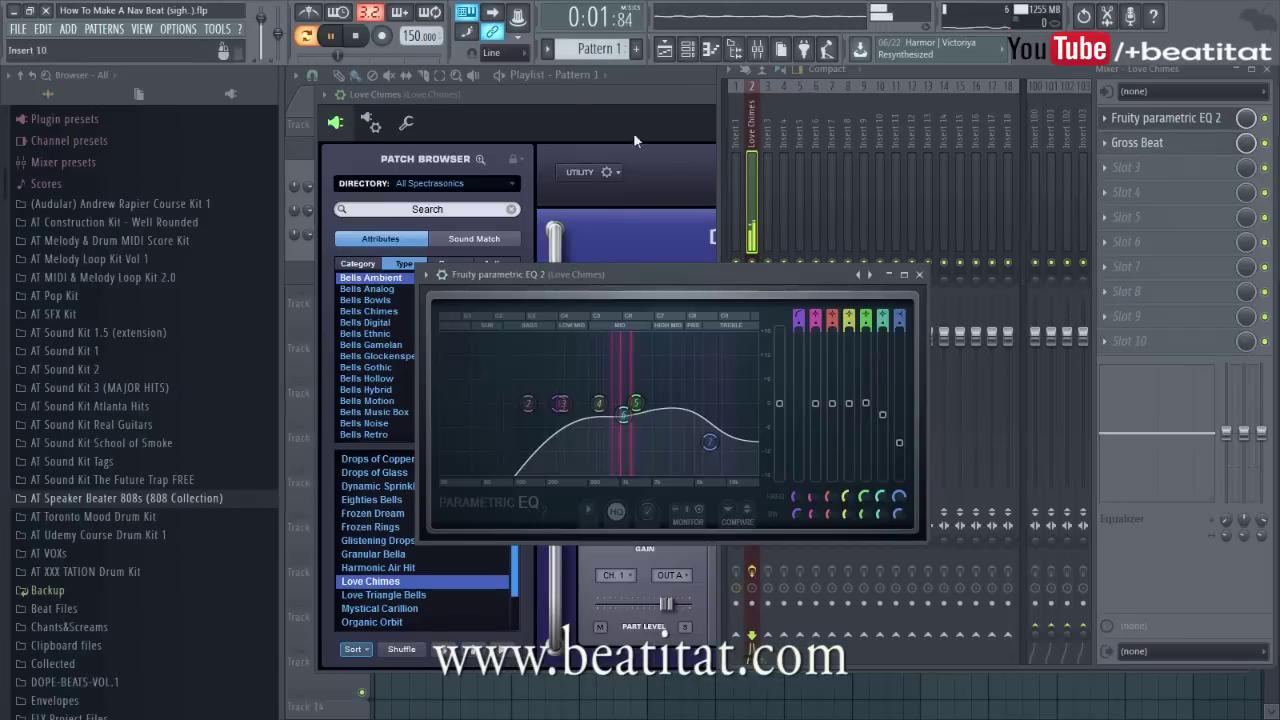
# Transpose the whole Love Chimes melody down two semitones so it starts on F#6, trying one semitone lower along the way.
pyautogui.click(688, 49)
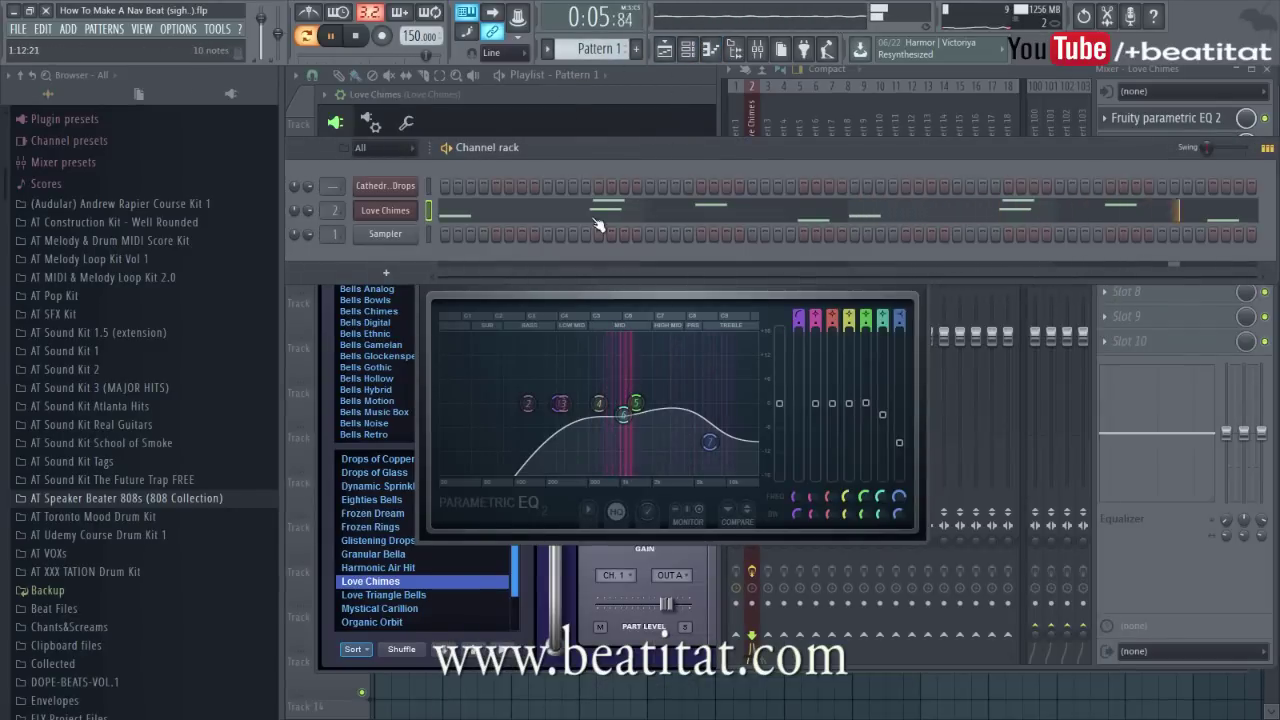
pyautogui.click(455, 210)
pyautogui.press('Down')
pyautogui.press('Down')
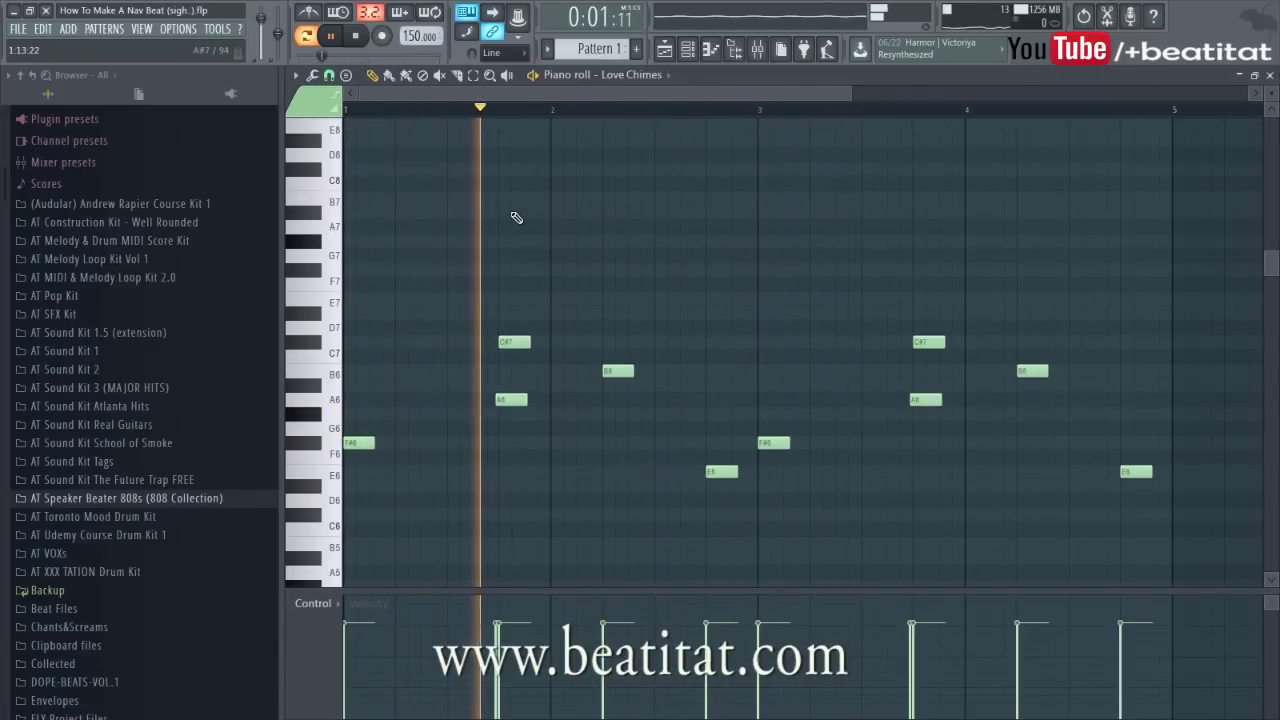
pyautogui.press('Down')
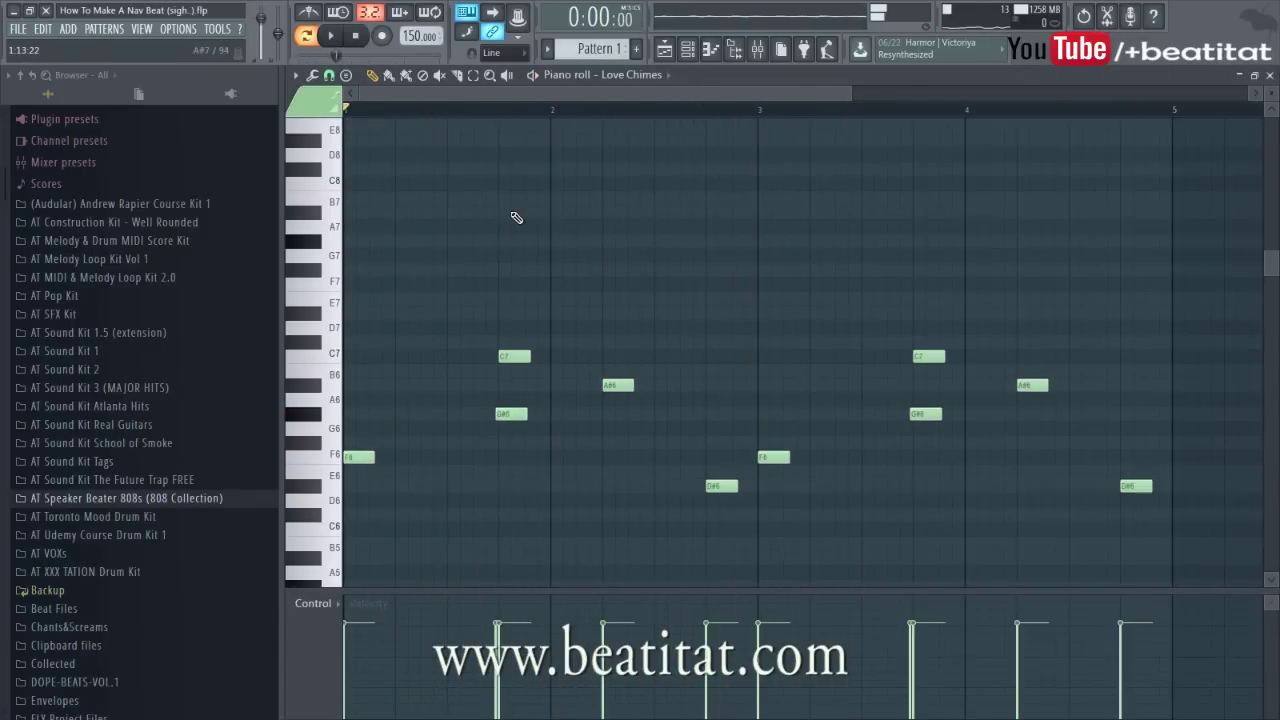
pyautogui.press('Up')
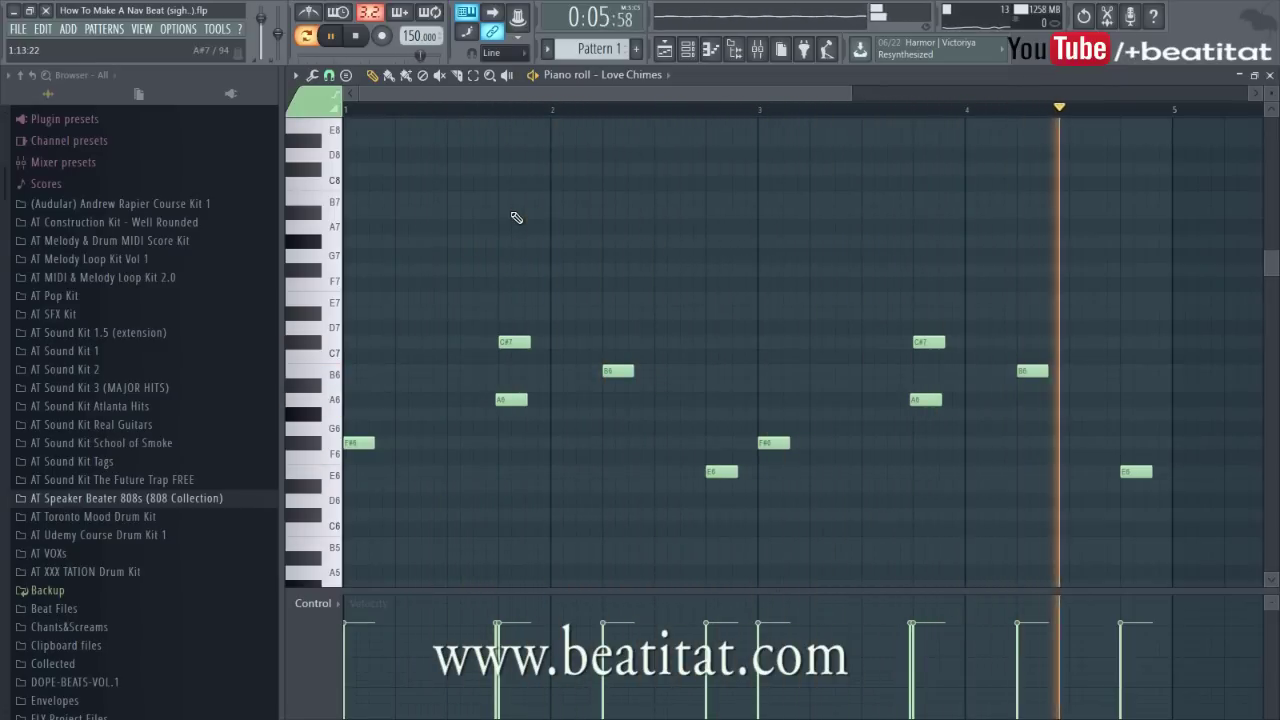
# Audition lower transpositions of the Love Chimes melody and settle on the one that starts on D#6.
pyautogui.hotkey('shift', 'Down')
pyautogui.hotkey('shift', 'Down')
pyautogui.hotkey('shift', 'Down')
pyautogui.hotkey('shift', 'Down')
pyautogui.hotkey('shift', 'Down')
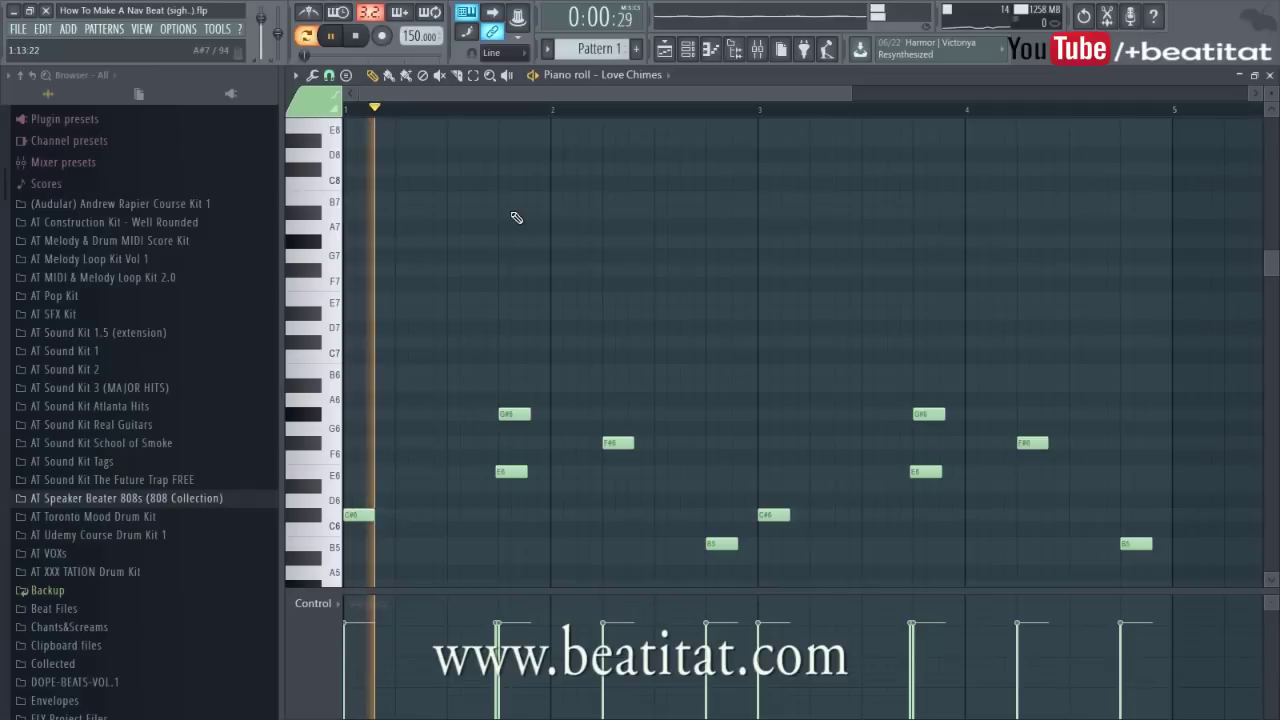
pyautogui.hotkey('shift', 'Down')
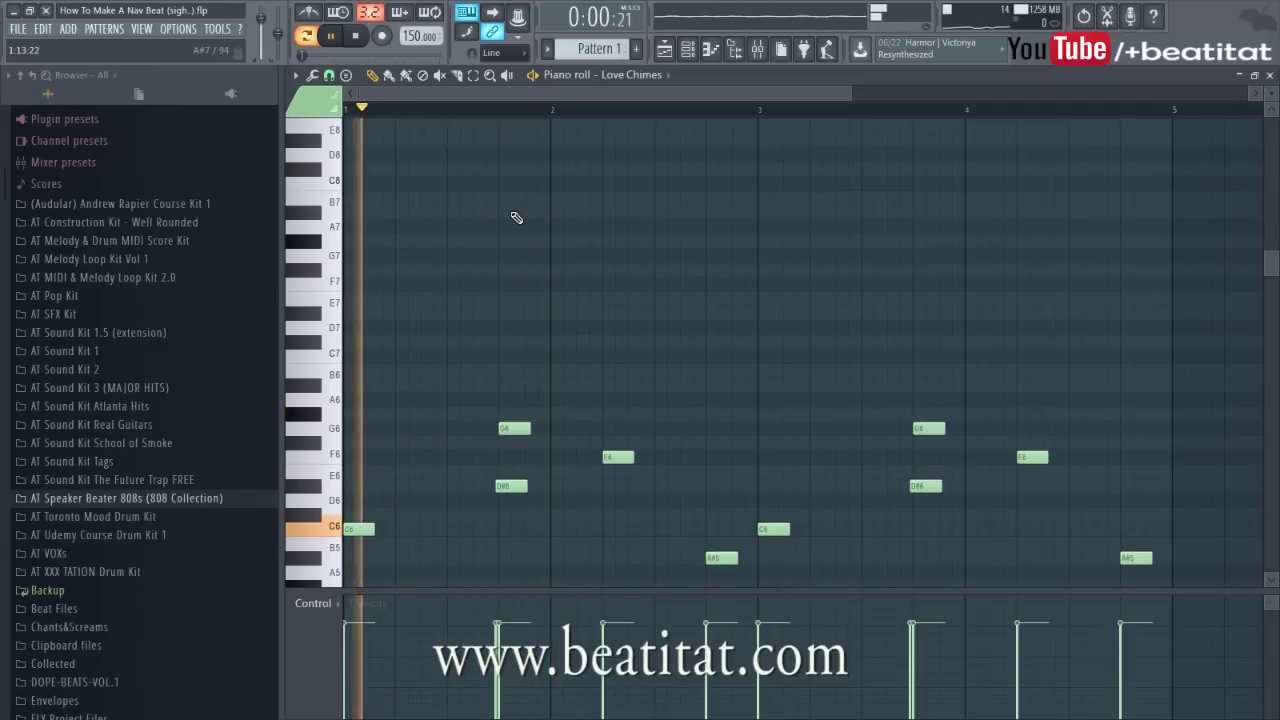
pyautogui.hotkey('shift', 'Up')
pyautogui.hotkey('shift', 'Up')
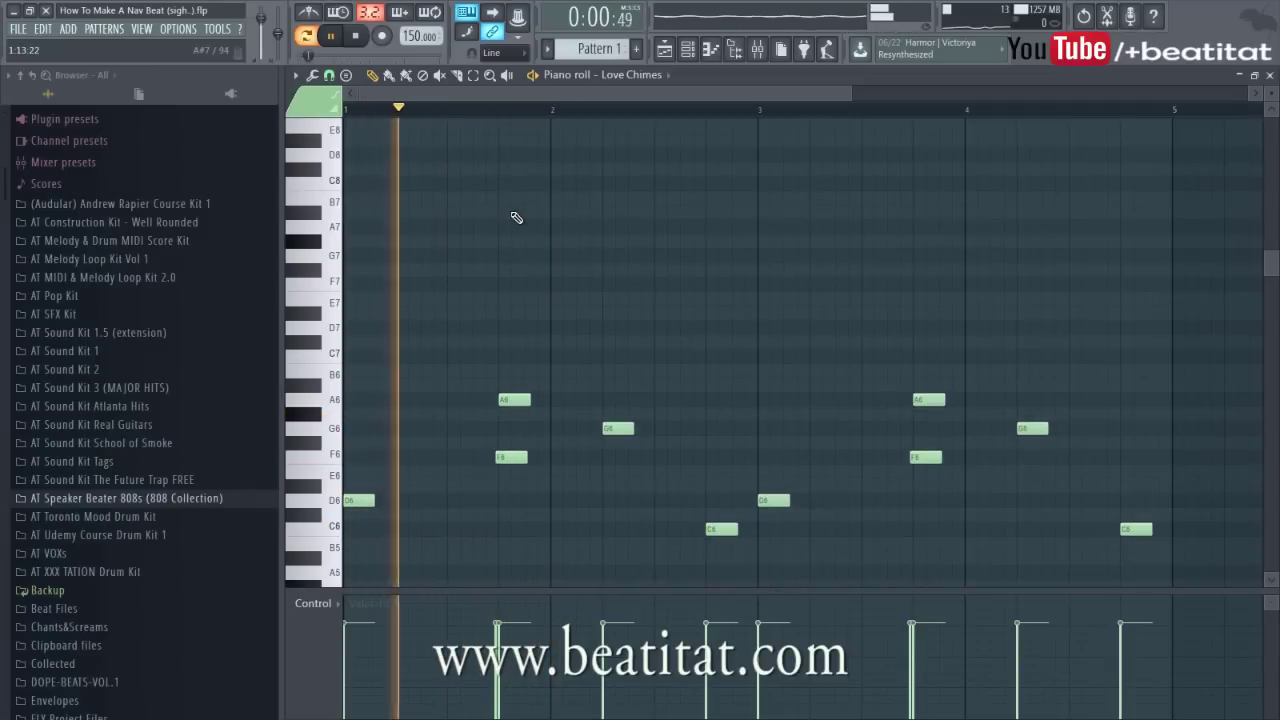
pyautogui.hotkey('shift', 'Down')
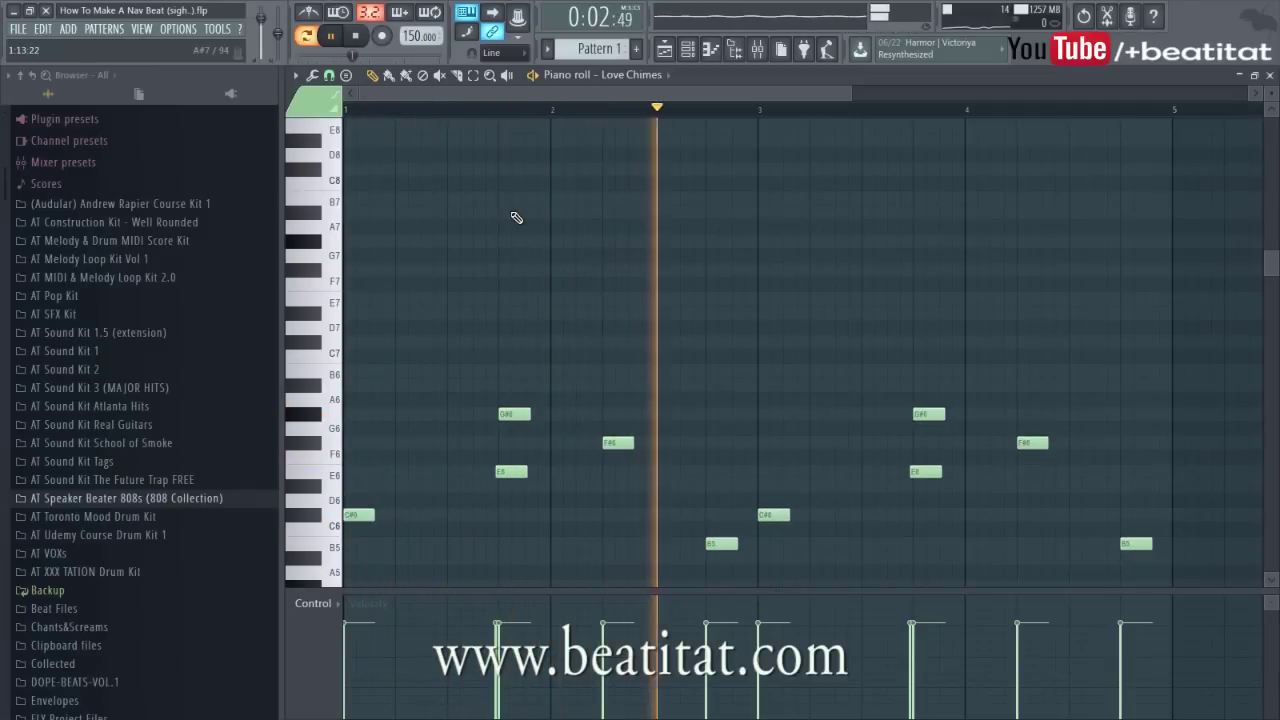
pyautogui.hotkey('shift', 'Up')
pyautogui.hotkey('shift', 'Up')
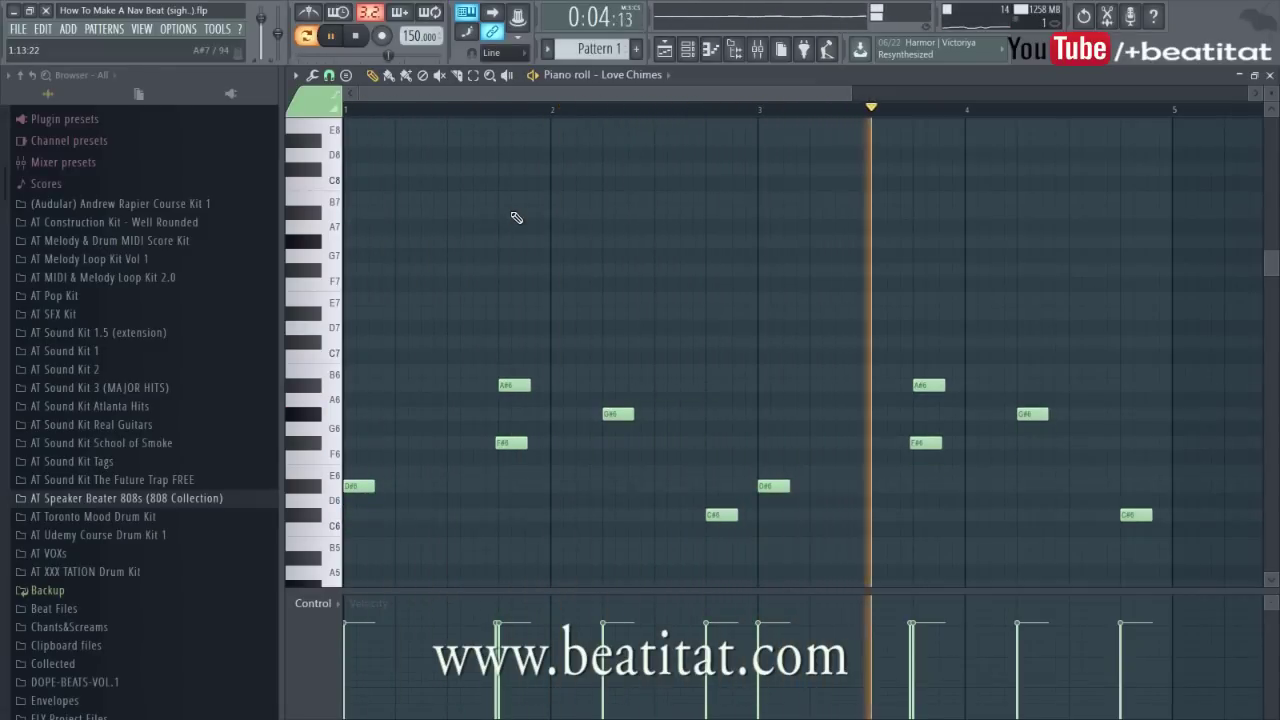
pyautogui.press('F7')
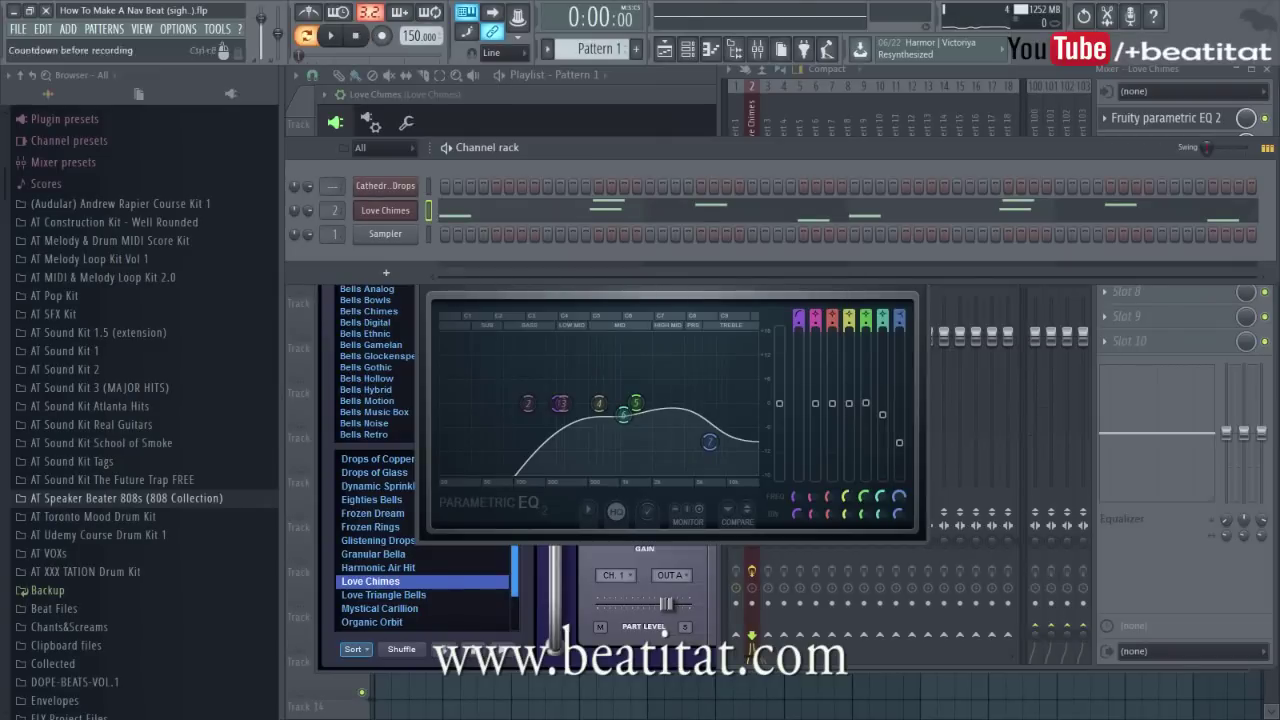
# Add the Hat HighPitch Hi Hat sample from AT Sound Kit 2's Hi Hats folder as a new channel and open its settings.
pyautogui.click(158, 352)
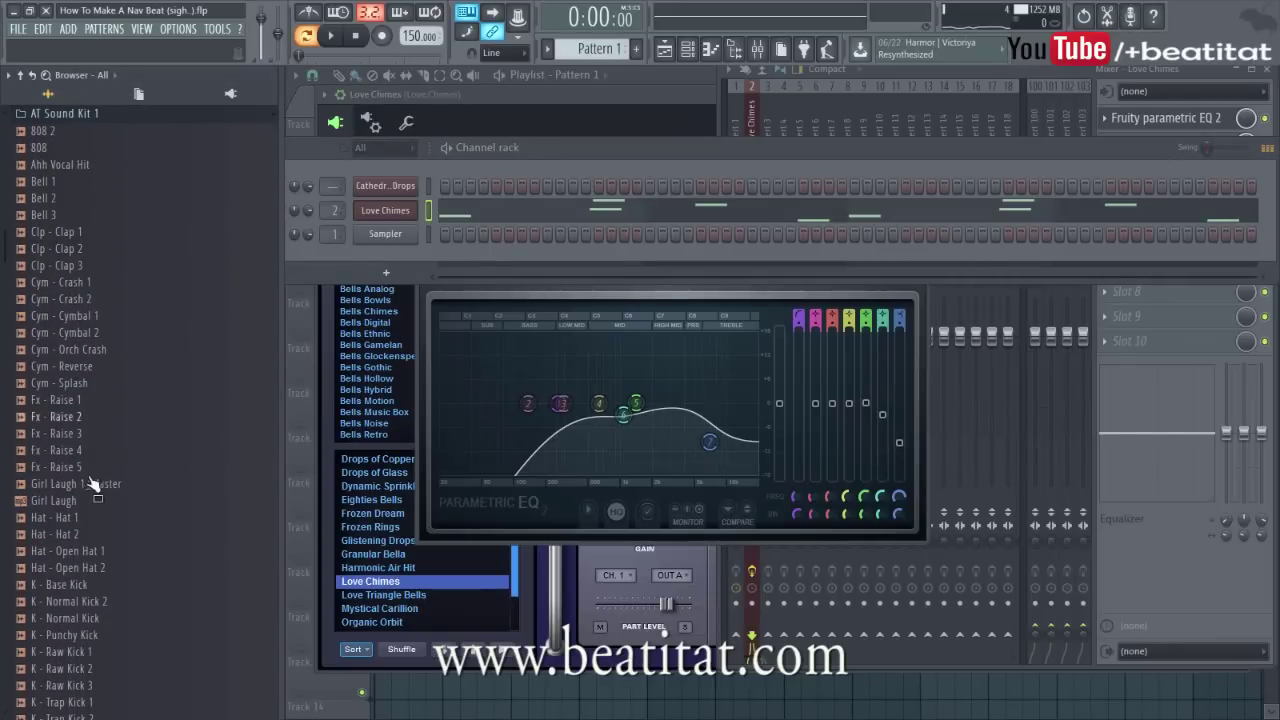
pyautogui.click(99, 115)
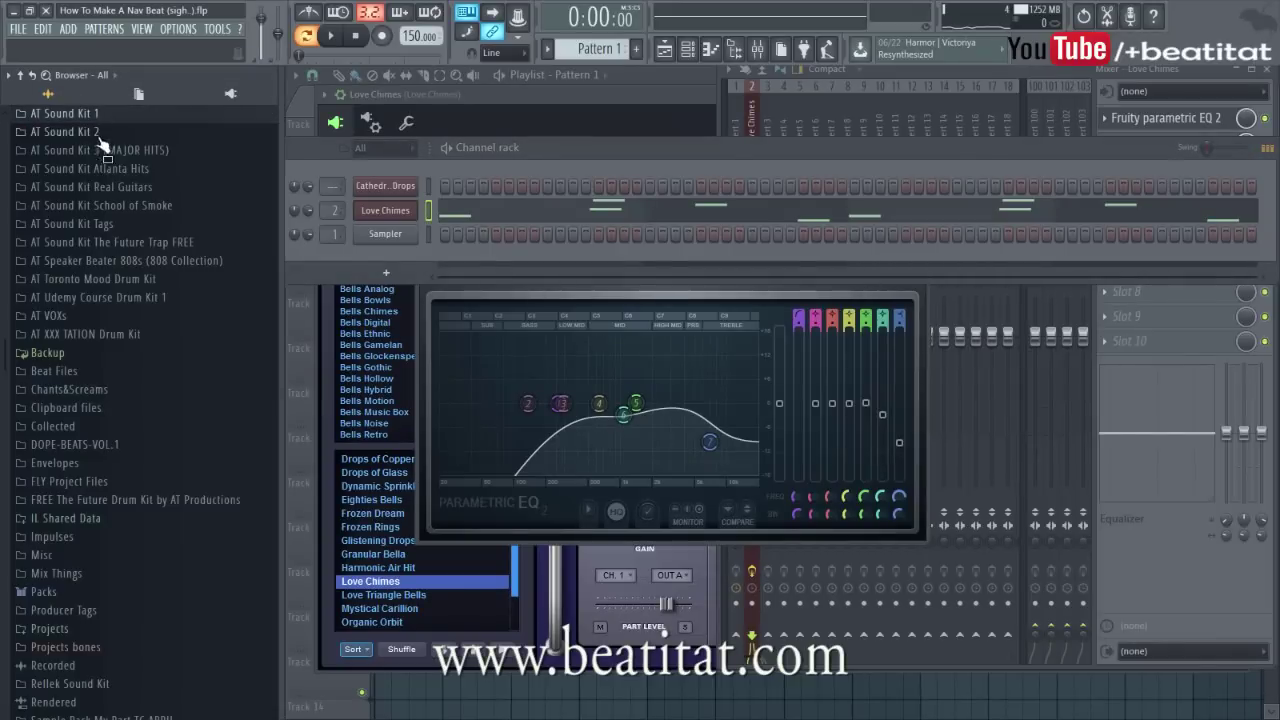
pyautogui.click(65, 132)
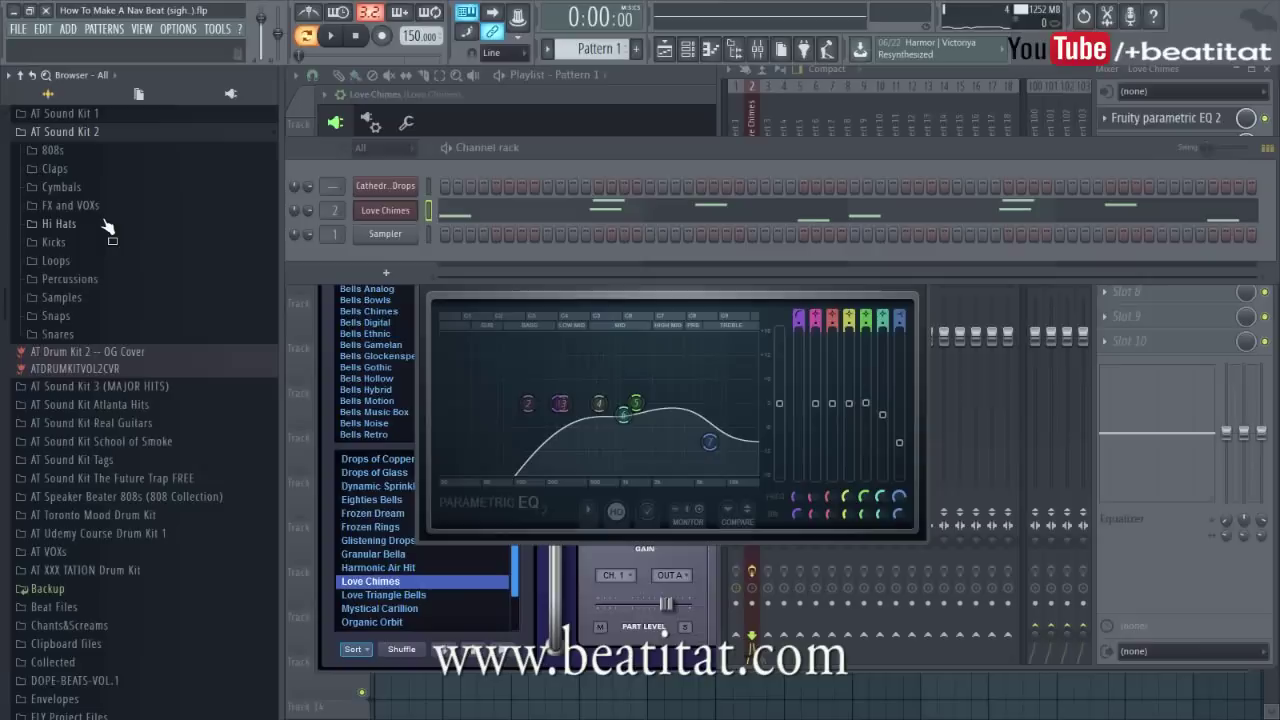
pyautogui.click(60, 224)
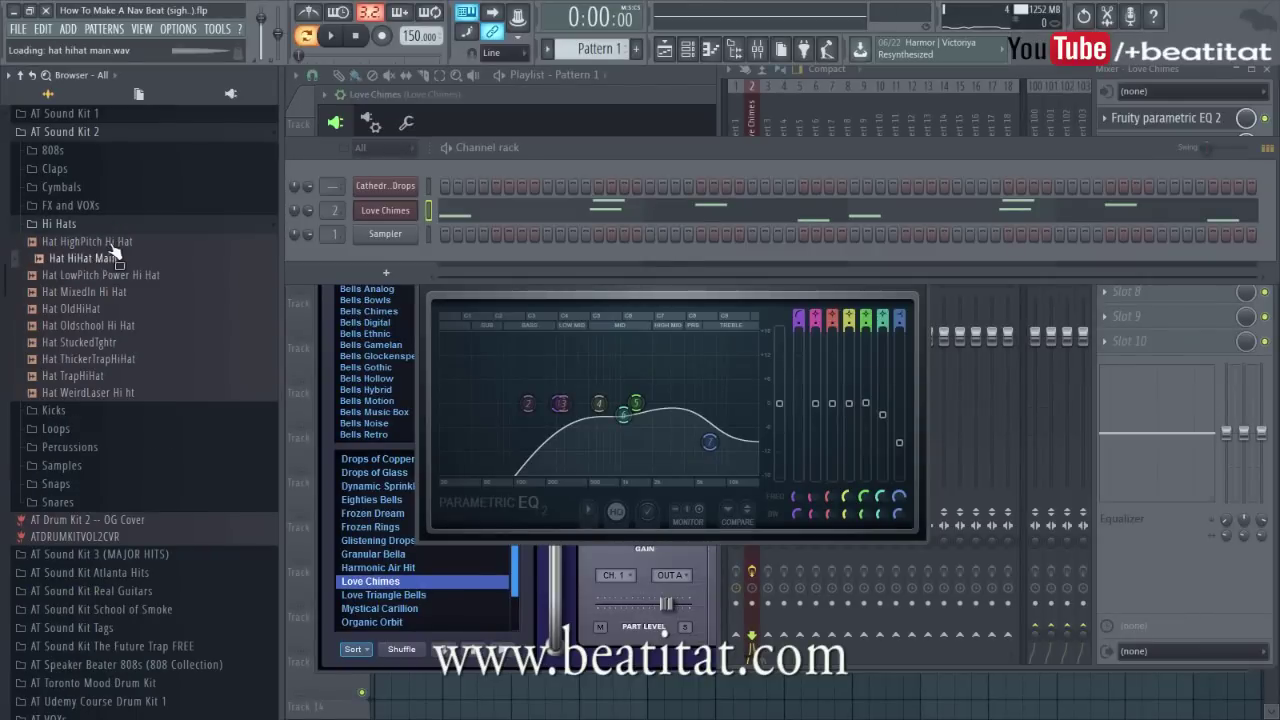
pyautogui.moveTo(401, 255); pyautogui.dragTo(403, 257)
pyautogui.rightClick(403, 257)
pyautogui.click(385, 262)
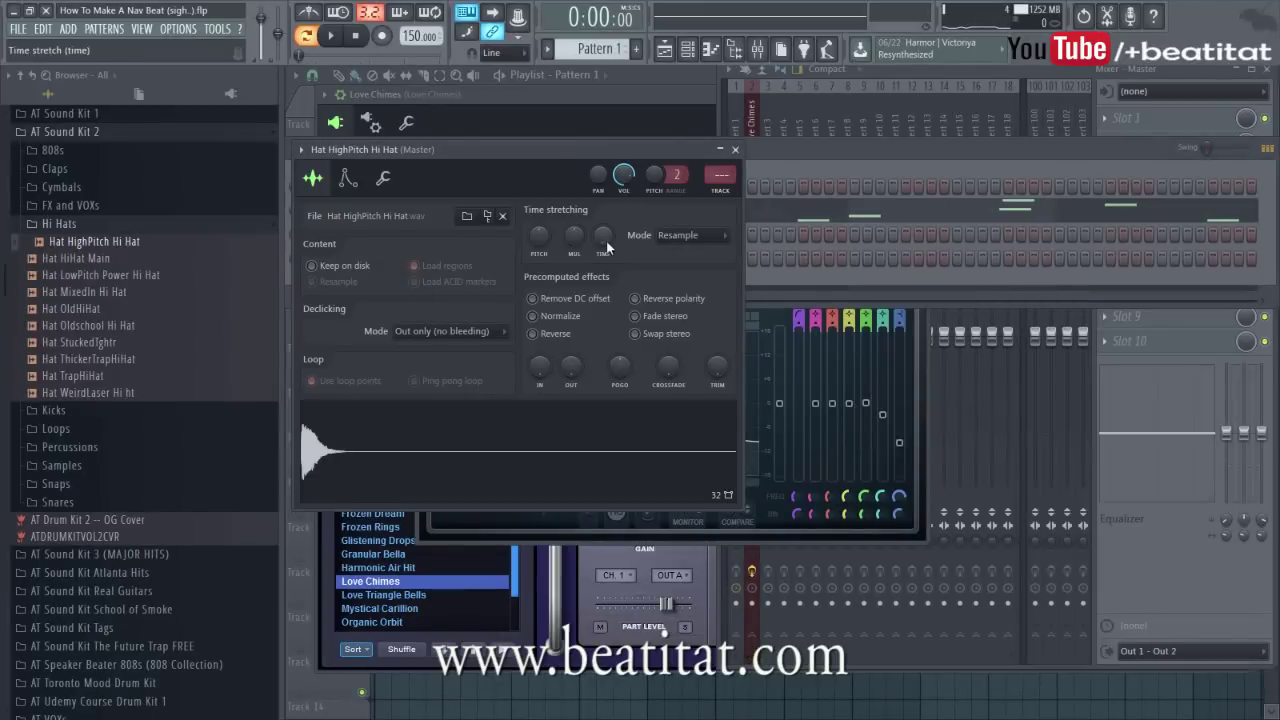
# Fill every second step of the Hat HighPitch Hi Hat channel and route the channel to free mixer track 3.
pyautogui.click(735, 149)
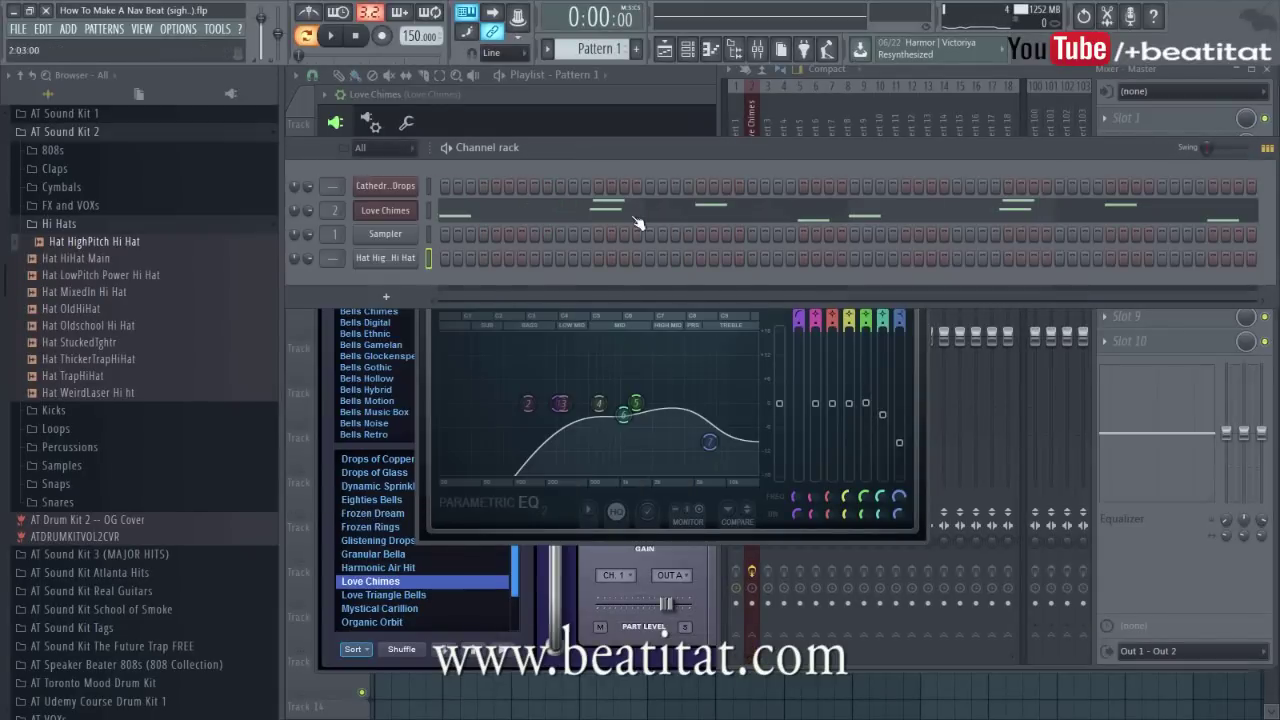
pyautogui.rightClick(412, 262)
pyautogui.click(583, 308)
pyautogui.click(403, 260)
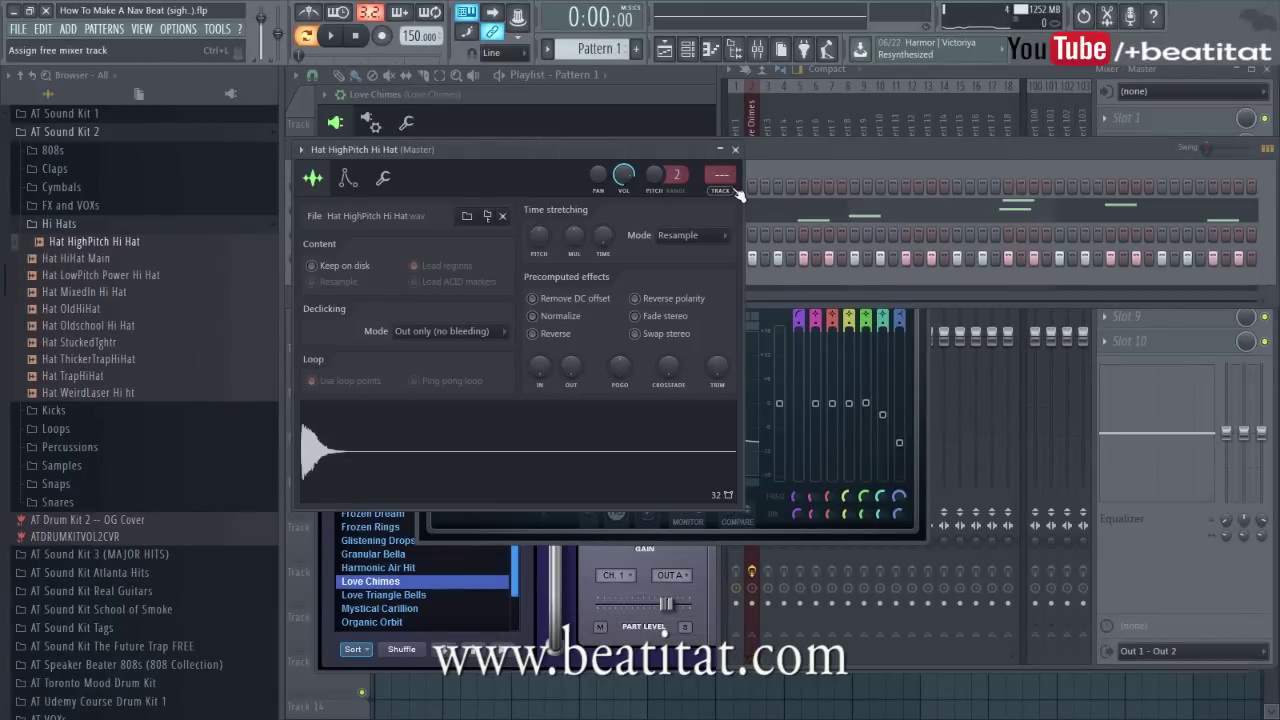
pyautogui.hotkey('ctrl', 'l')
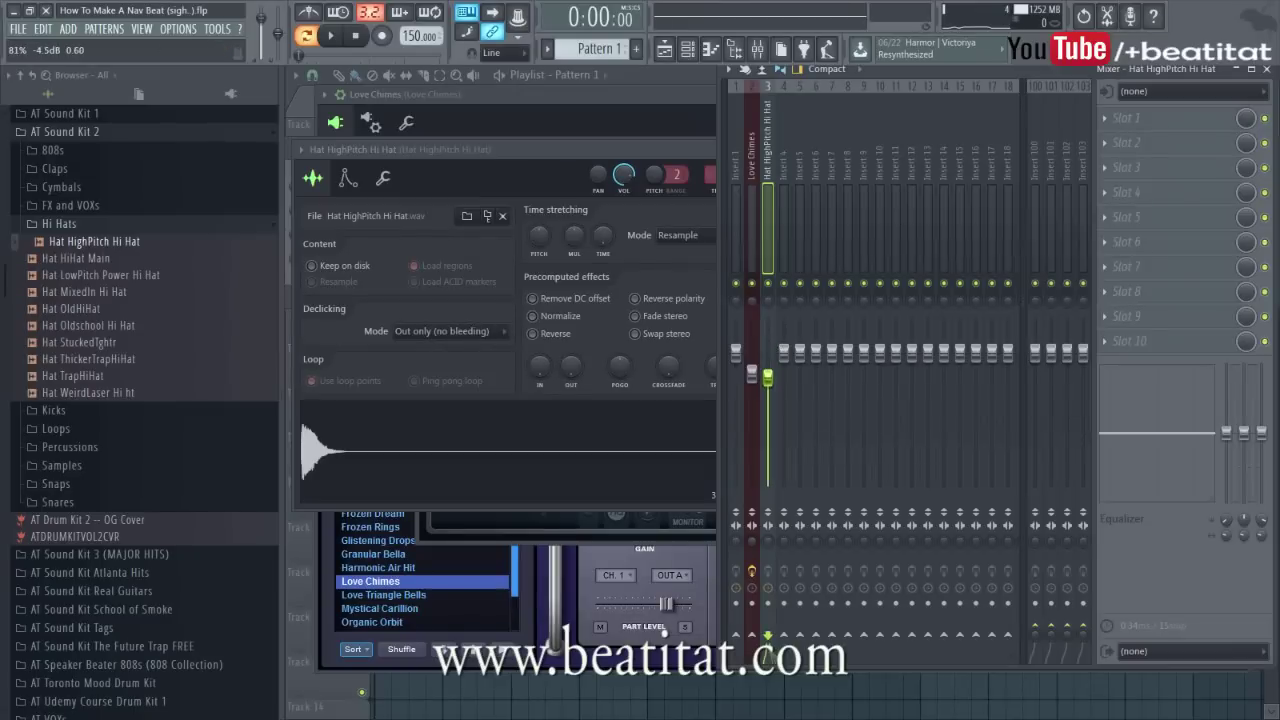
# Load Effectrix in slot 1 of the hi-hat mixer track and set its sequencer tempo to 1/8.
pyautogui.click(1128, 118)
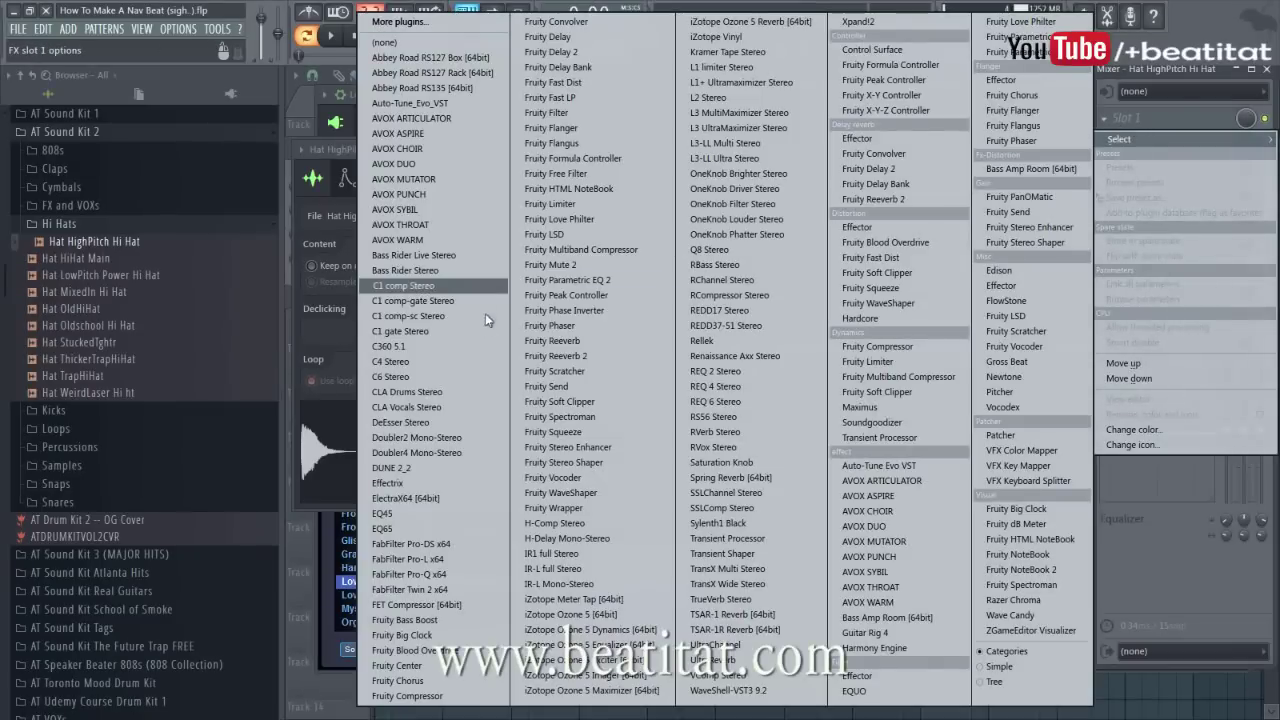
pyautogui.click(447, 485)
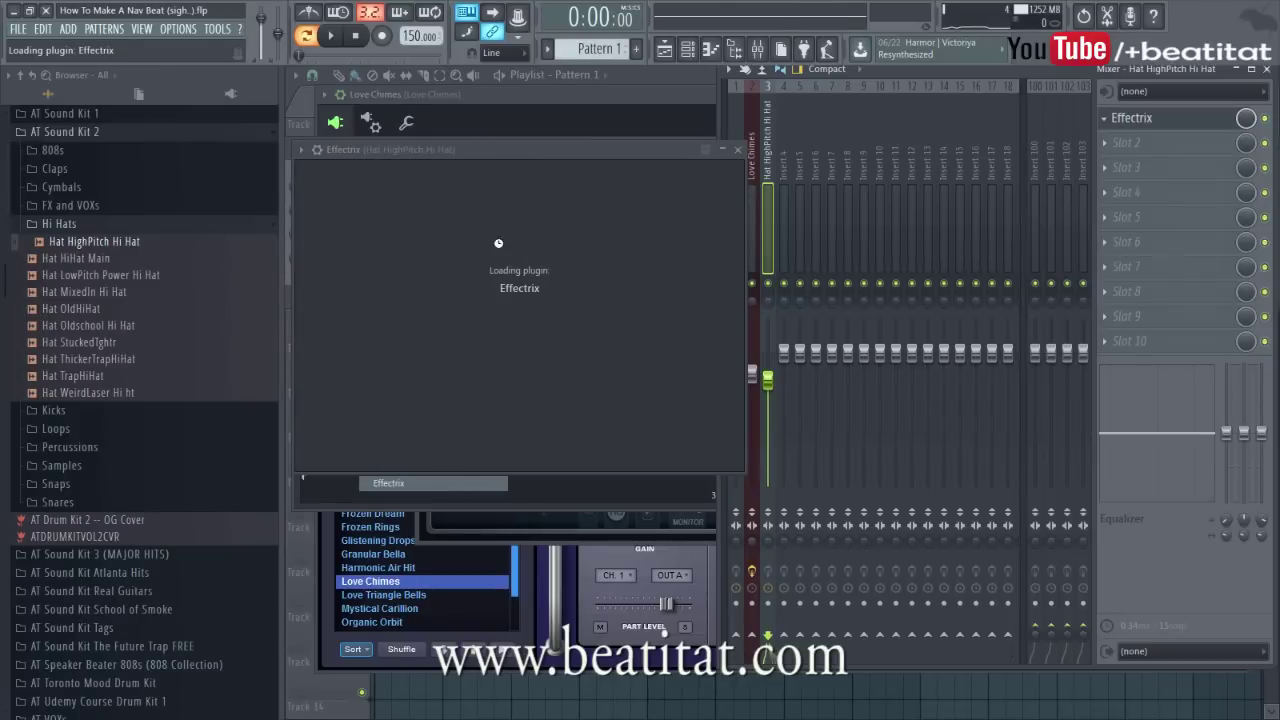
pyautogui.click(387, 226)
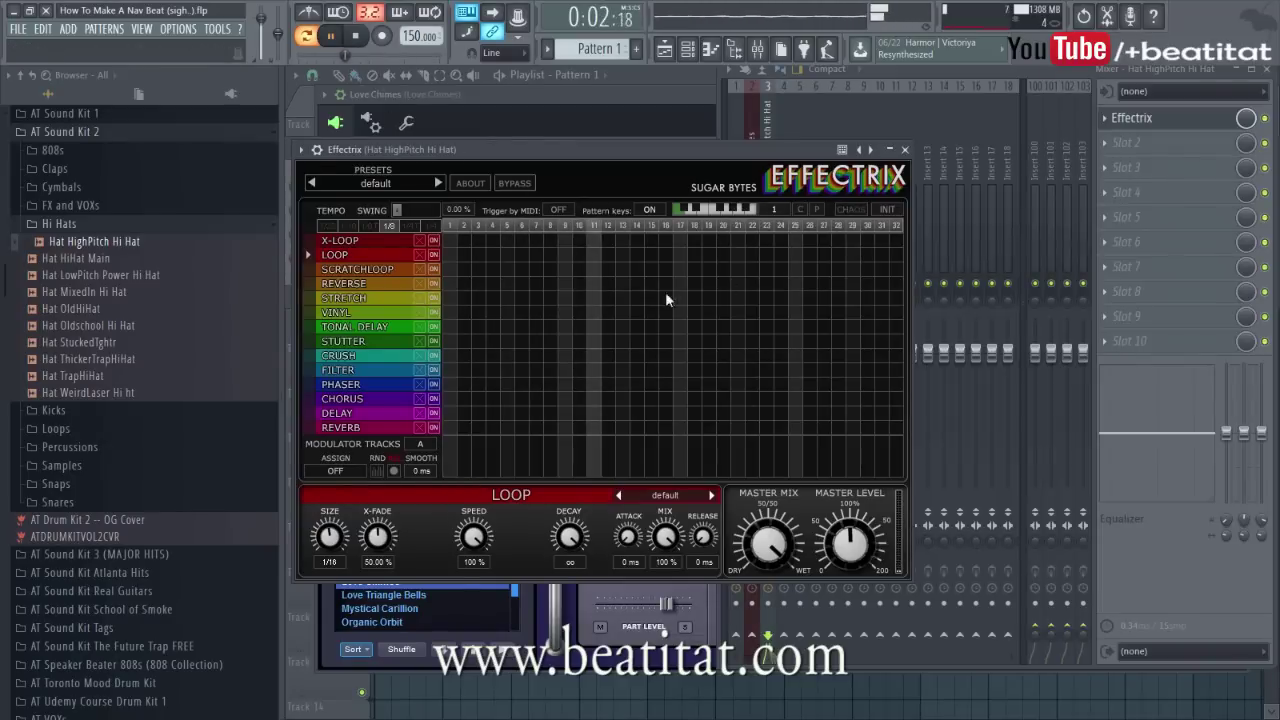
# Replace the hi-hat channel's sample with Hat TrapHiHat, play the pattern and lower the hi-hat mixer track's volume.
pyautogui.click(688, 49)
pyautogui.press('space')
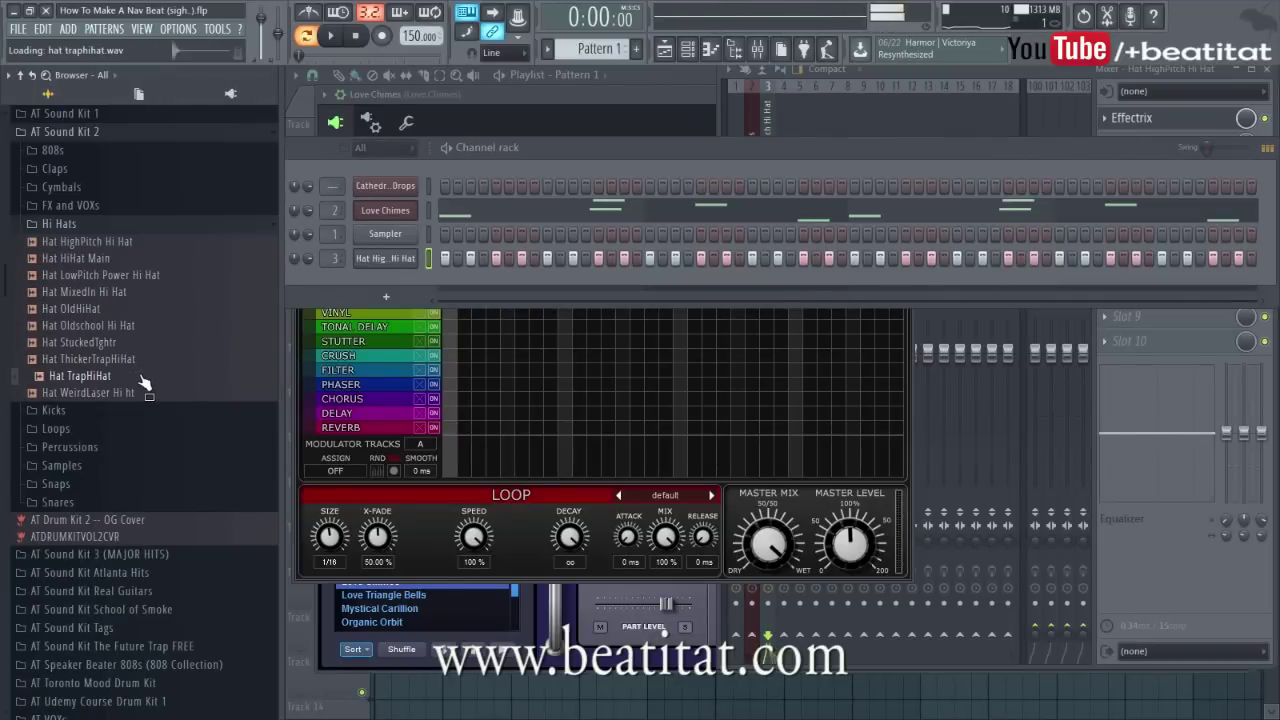
pyautogui.moveTo(443, 267); pyautogui.dragTo(445, 262)
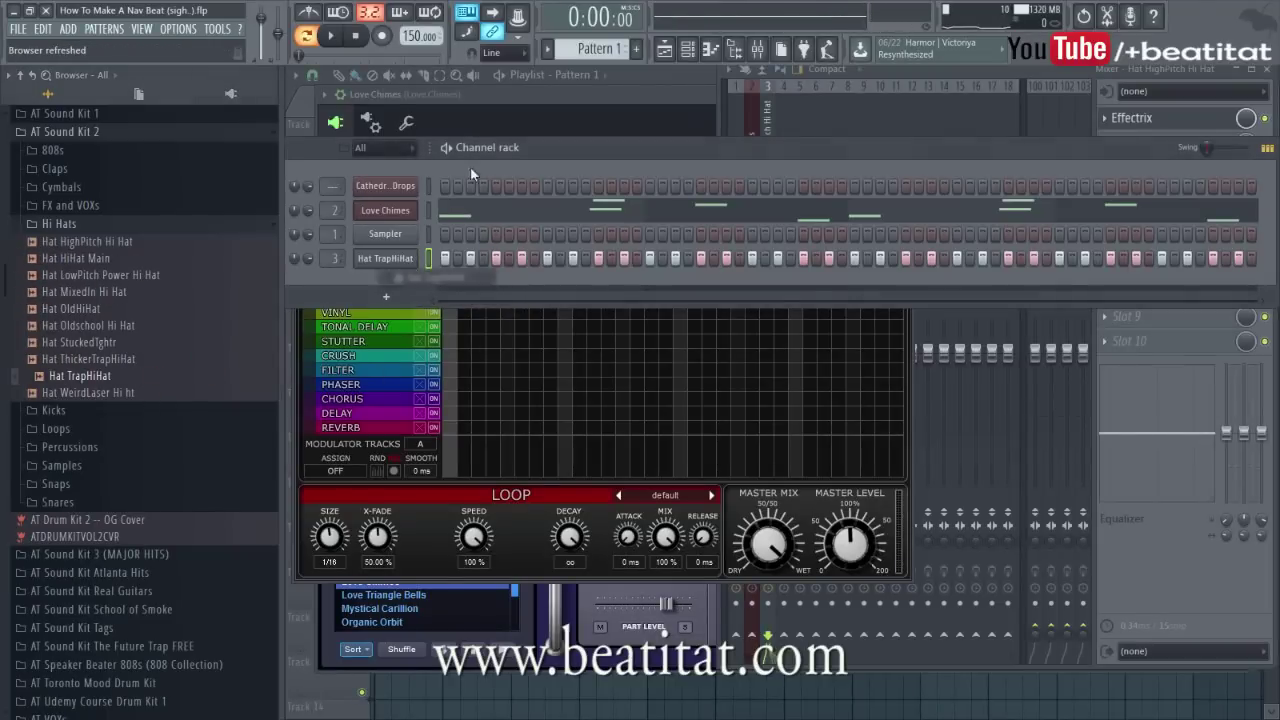
pyautogui.click(334, 38)
pyautogui.click(947, 538)
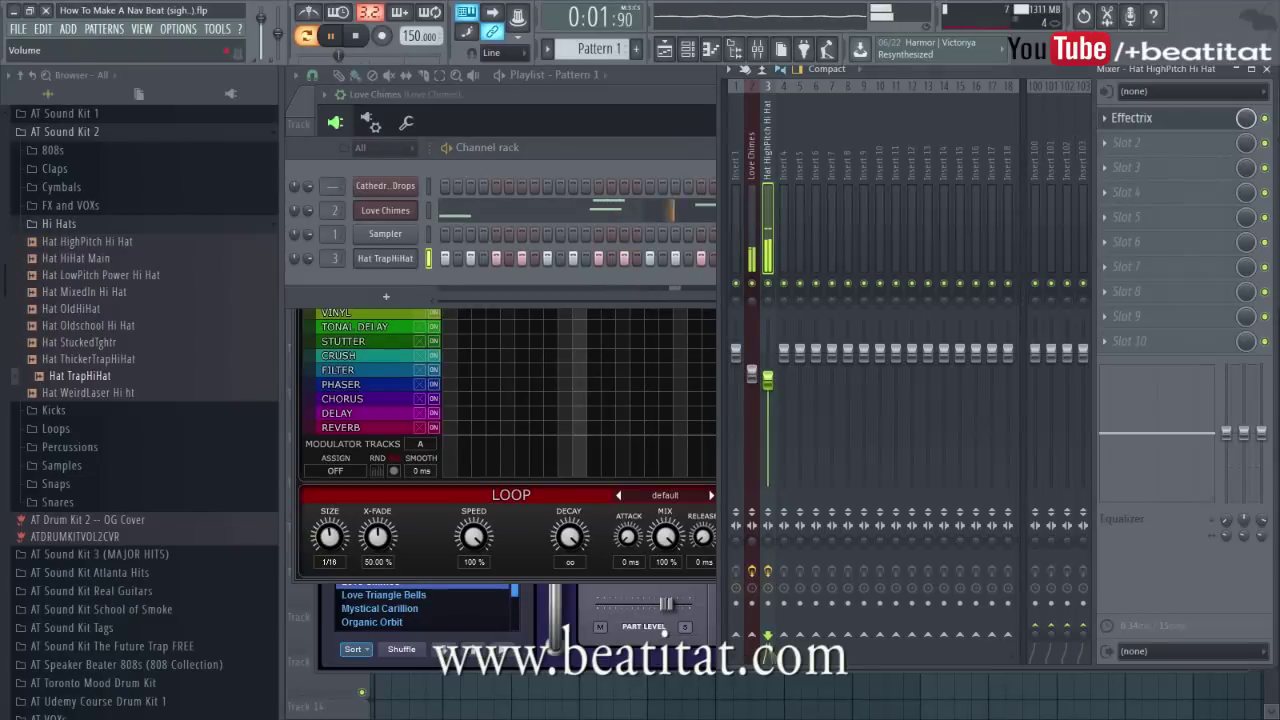
pyautogui.moveTo(768, 380); pyautogui.dragTo(768, 410)
# Try a Loop block on Effectrix steps 7–8 with an X-Loop block on step 8 and Pitch Change at -49%.
pyautogui.click(445, 568)
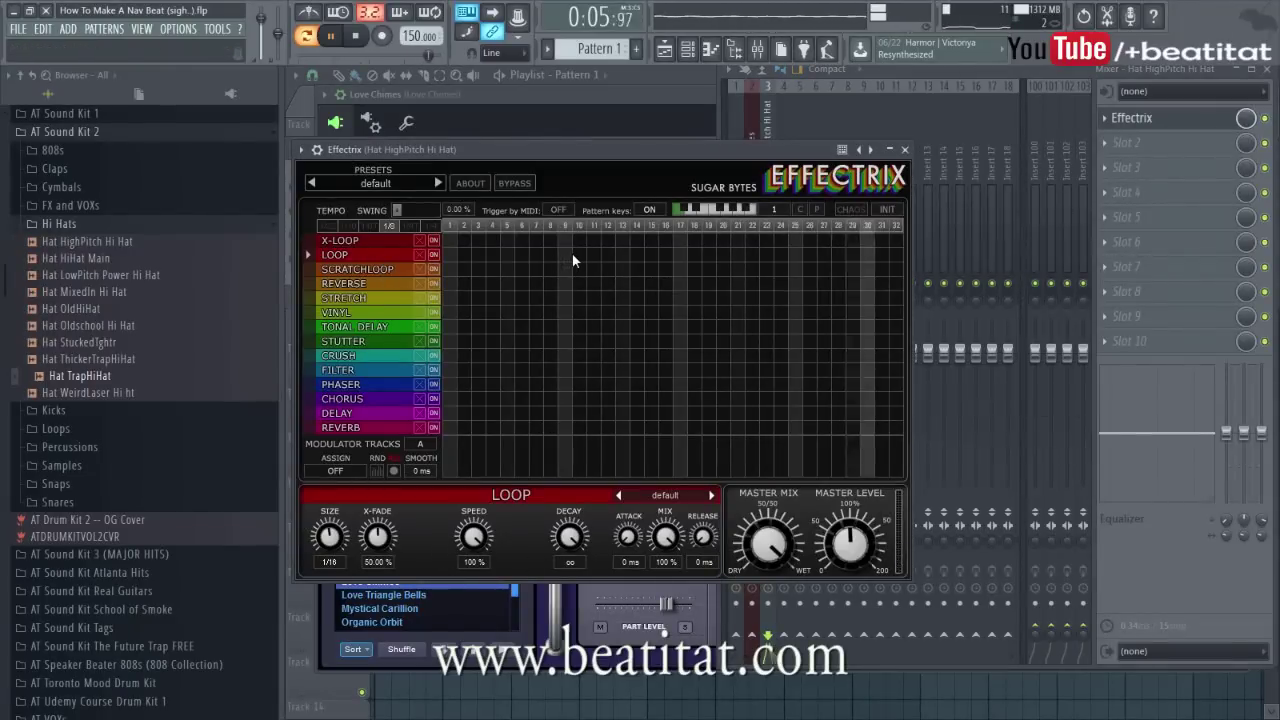
pyautogui.moveTo(535, 254); pyautogui.dragTo(548, 253)
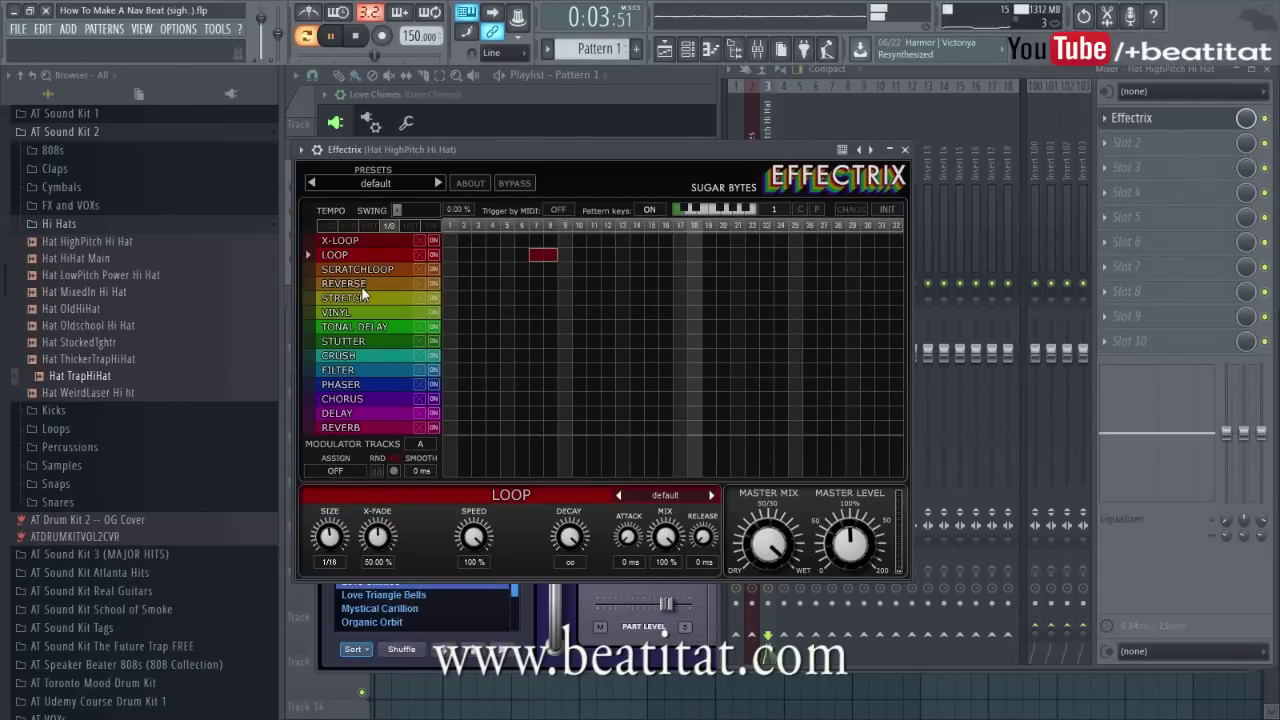
pyautogui.click(360, 238)
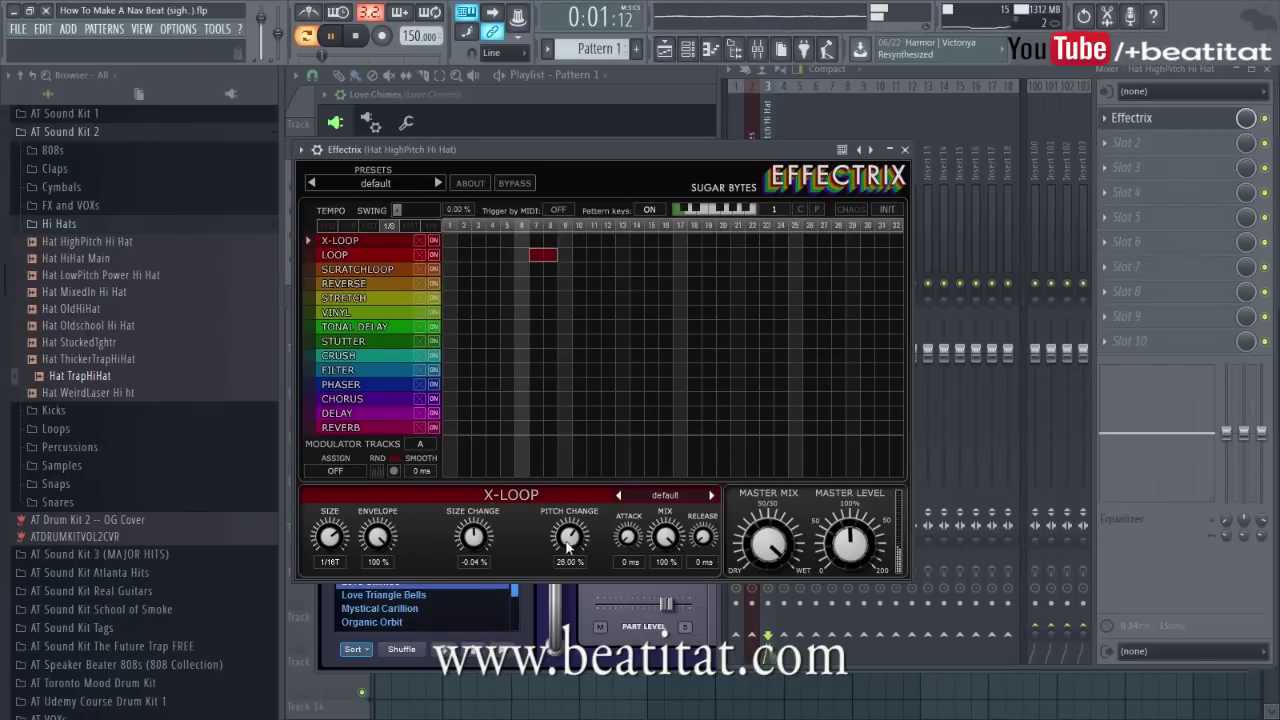
pyautogui.moveTo(569, 537); pyautogui.dragTo(542, 602)
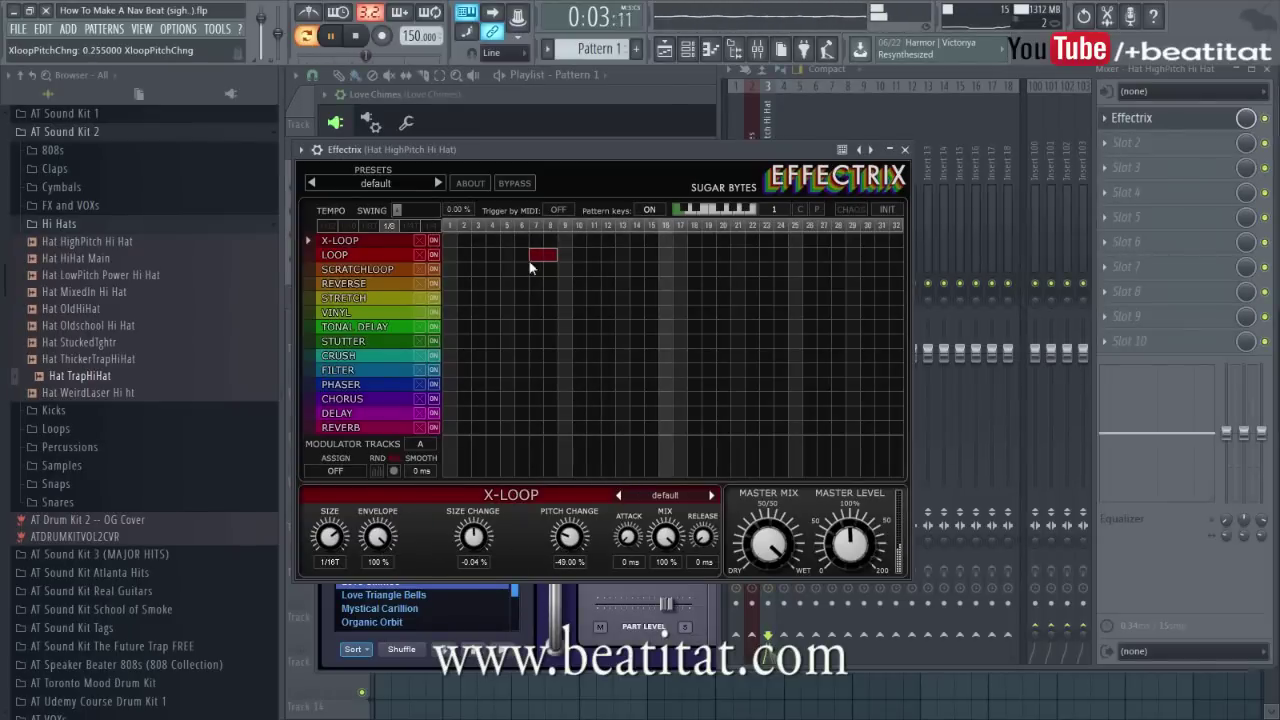
pyautogui.click(546, 240)
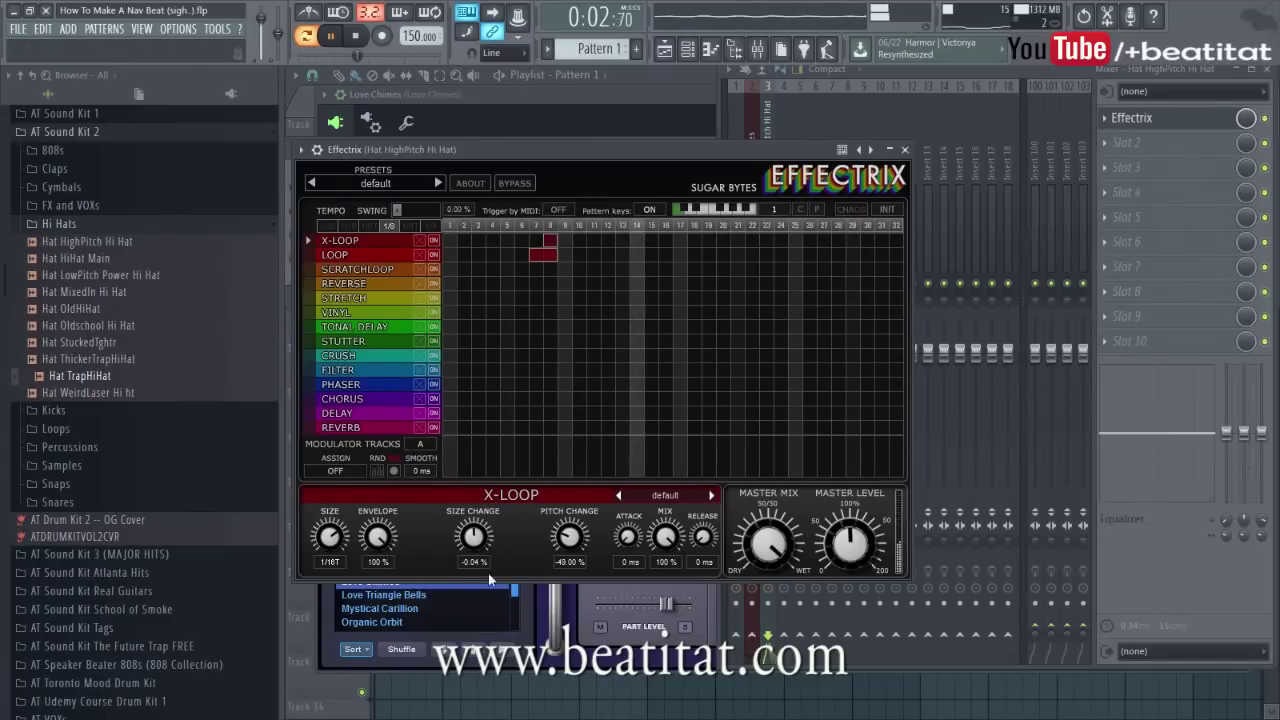
# Try an X-Loop Size of 1/16 with Pitch Change lowered to about -78%, testing a Size of 1/8 along the way.
pyautogui.scroll(1, 346, 543)
pyautogui.moveTo(345, 538); pyautogui.dragTo(366, 499)
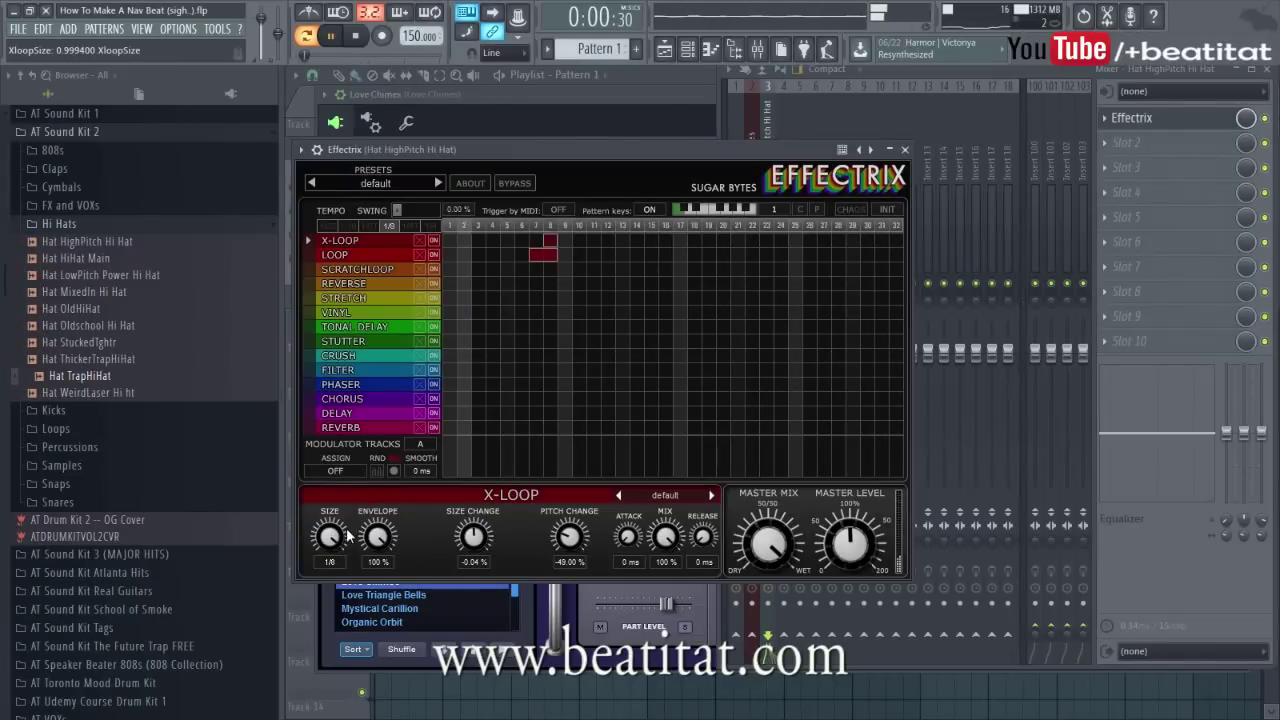
pyautogui.moveTo(337, 541); pyautogui.dragTo(331, 574)
pyautogui.moveTo(562, 557); pyautogui.dragTo(553, 567)
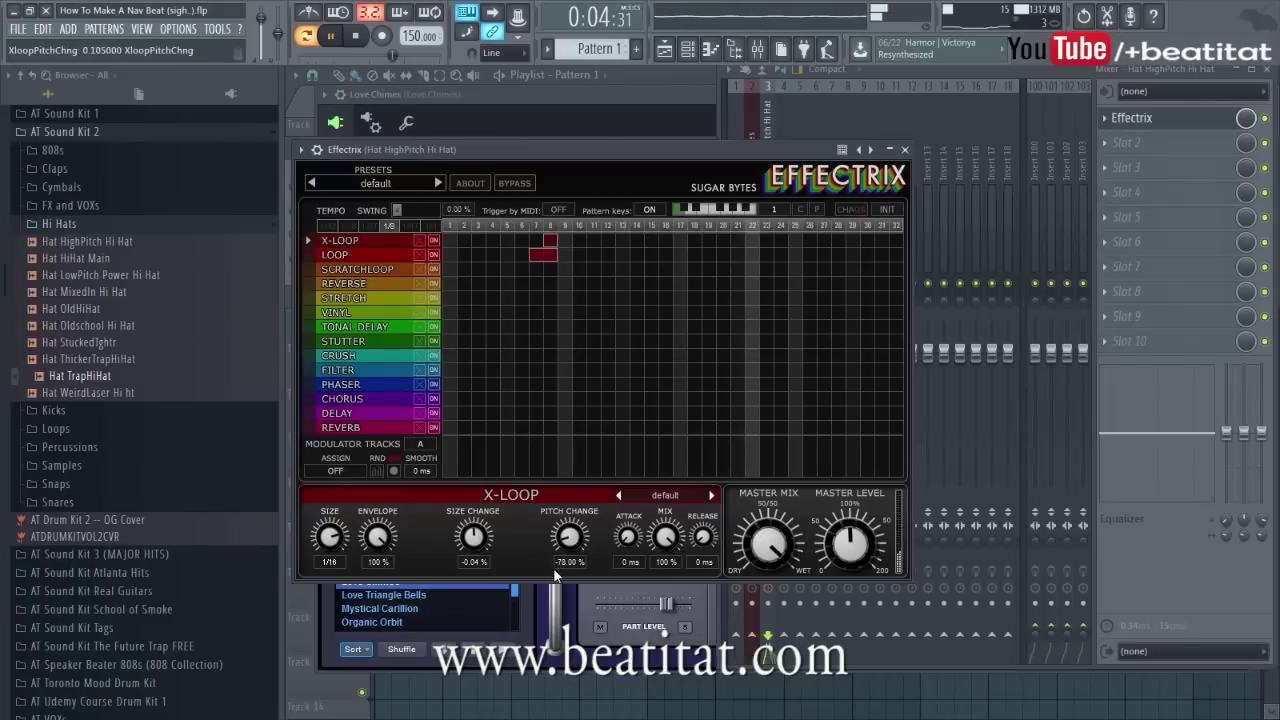
# Place X-Loop and Loop blocks on steps 19–20 and 31–32 of the Effectrix sequencer.
pyautogui.click(717, 241)
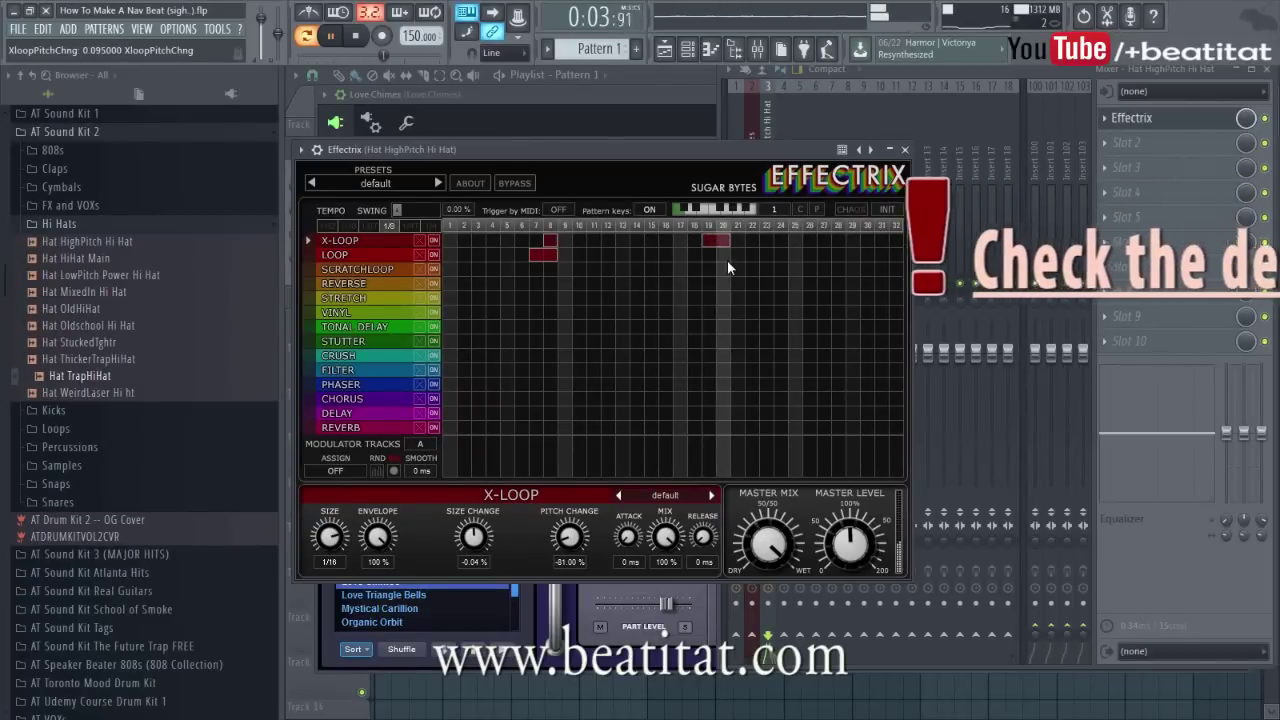
pyautogui.click(708, 255)
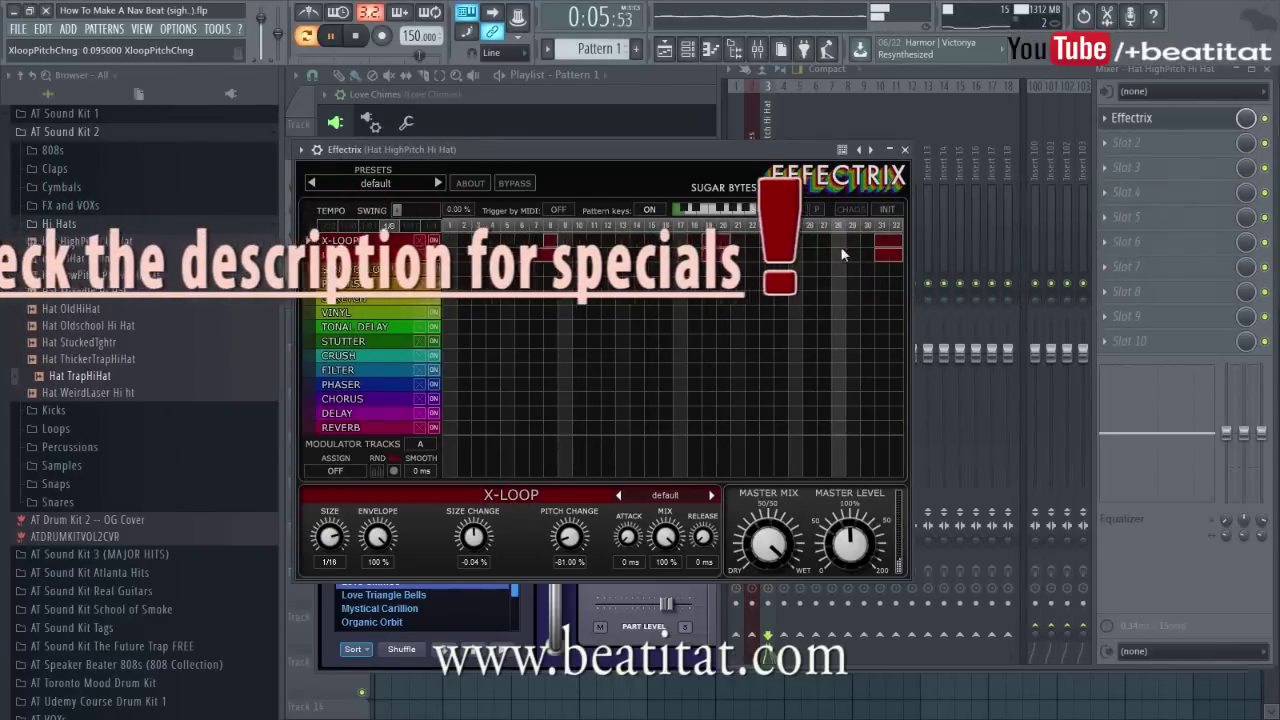
# Delete the Effectrix blocks on steps 31–32 and 7–8 and the X-Loop block on steps 19–20, keeping the Loop block there.
pyautogui.rightClick(893, 254)
pyautogui.rightClick(889, 244)
pyautogui.rightClick(722, 242)
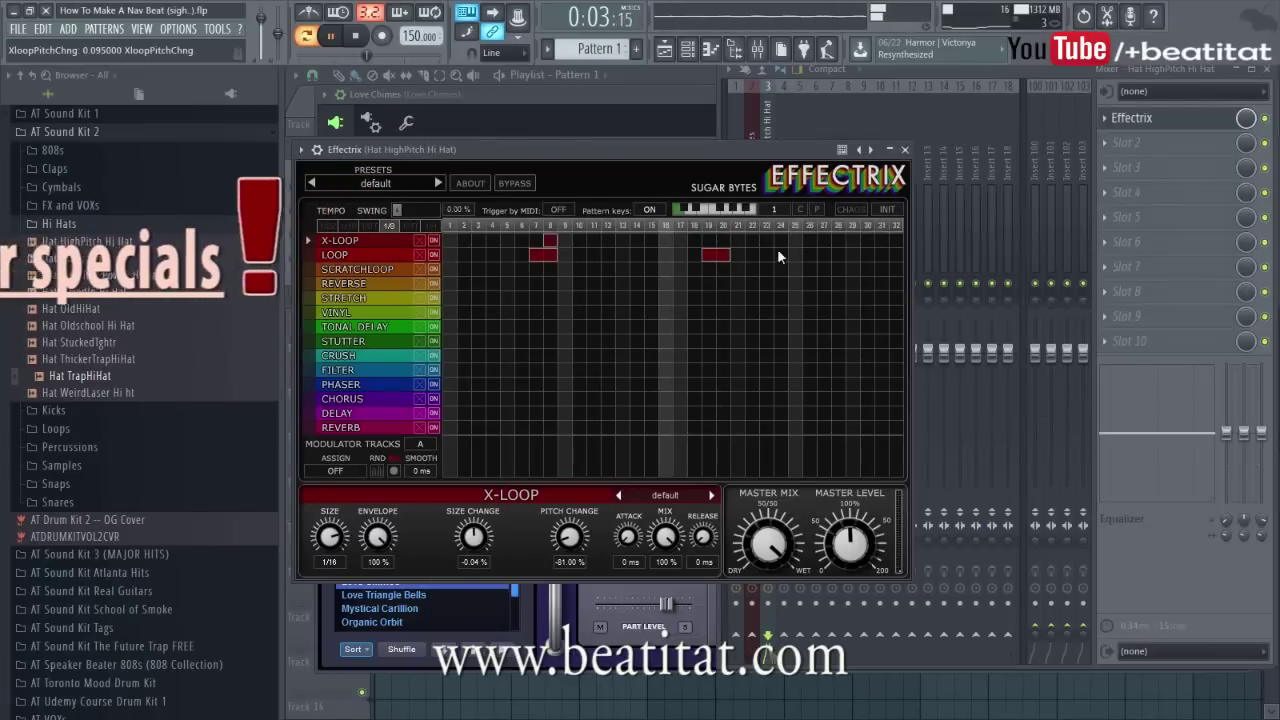
pyautogui.rightClick(544, 256)
pyautogui.rightClick(546, 240)
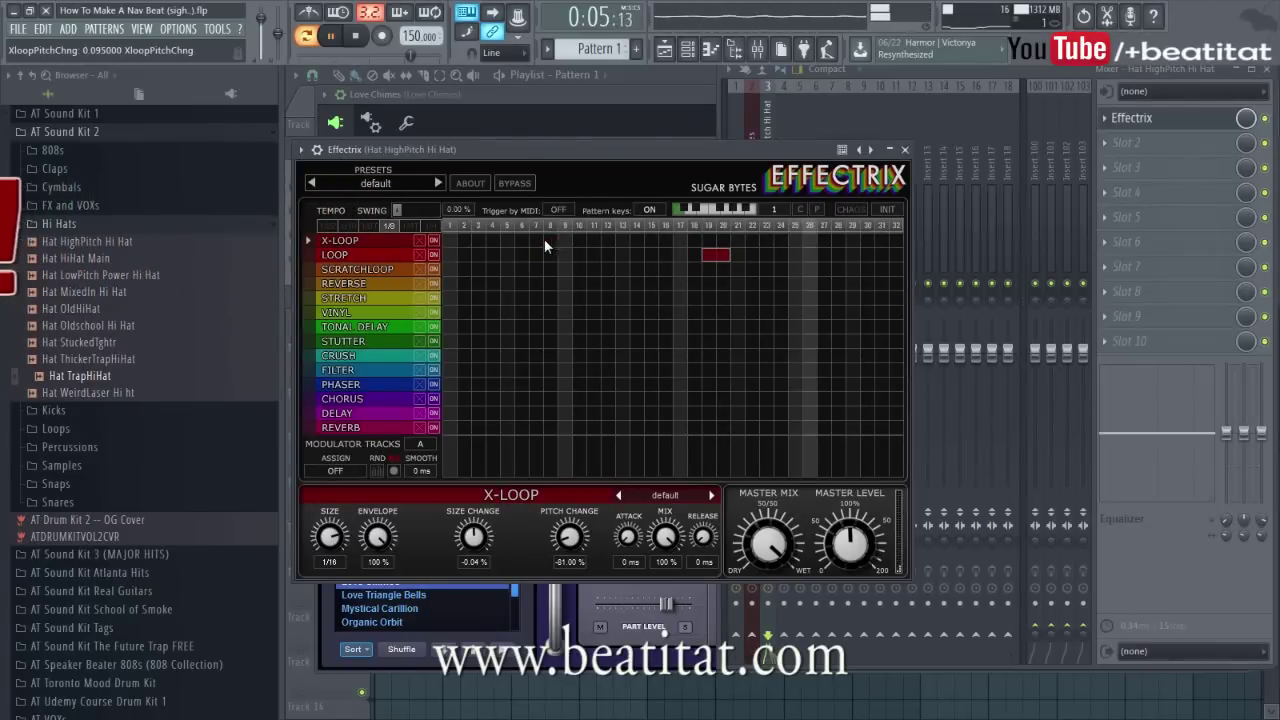
# Place X-Loop blocks on steps 28 and 29 and set Size 1/16, Size Change 2.96% and Pitch Change -48%.
pyautogui.moveTo(838, 240); pyautogui.dragTo(850, 240)
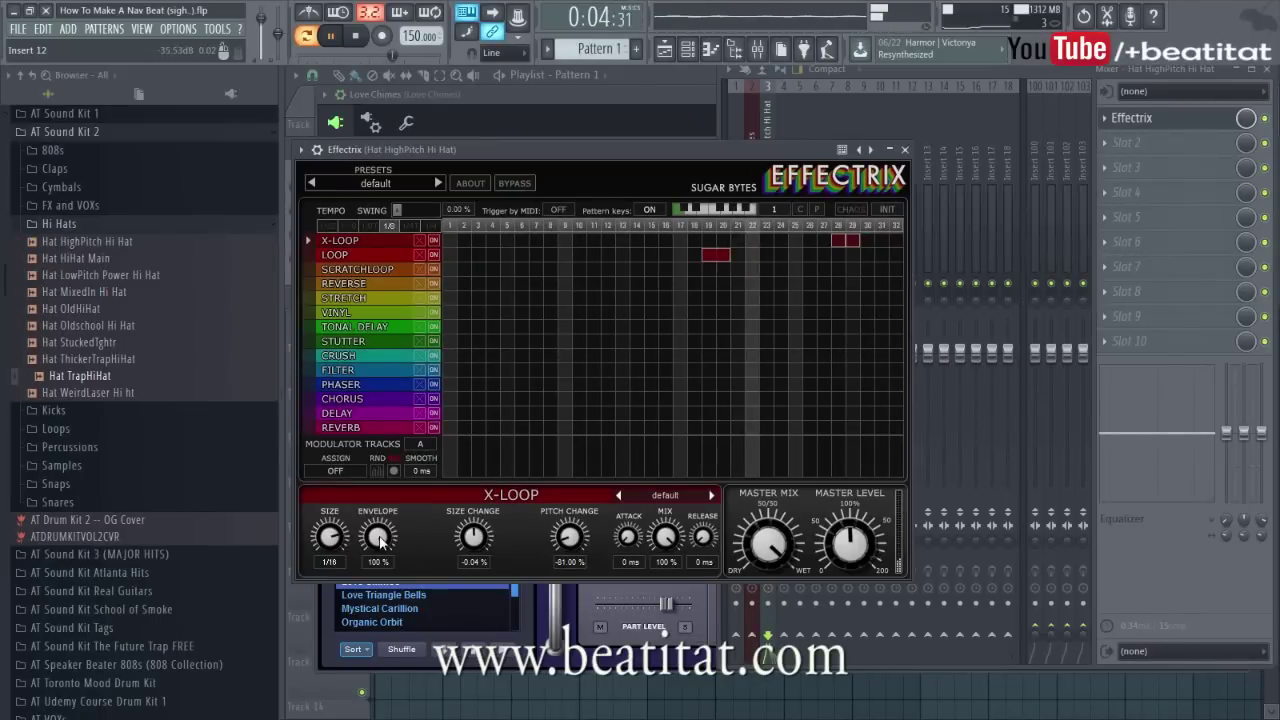
pyautogui.moveTo(326, 546); pyautogui.dragTo(322, 566)
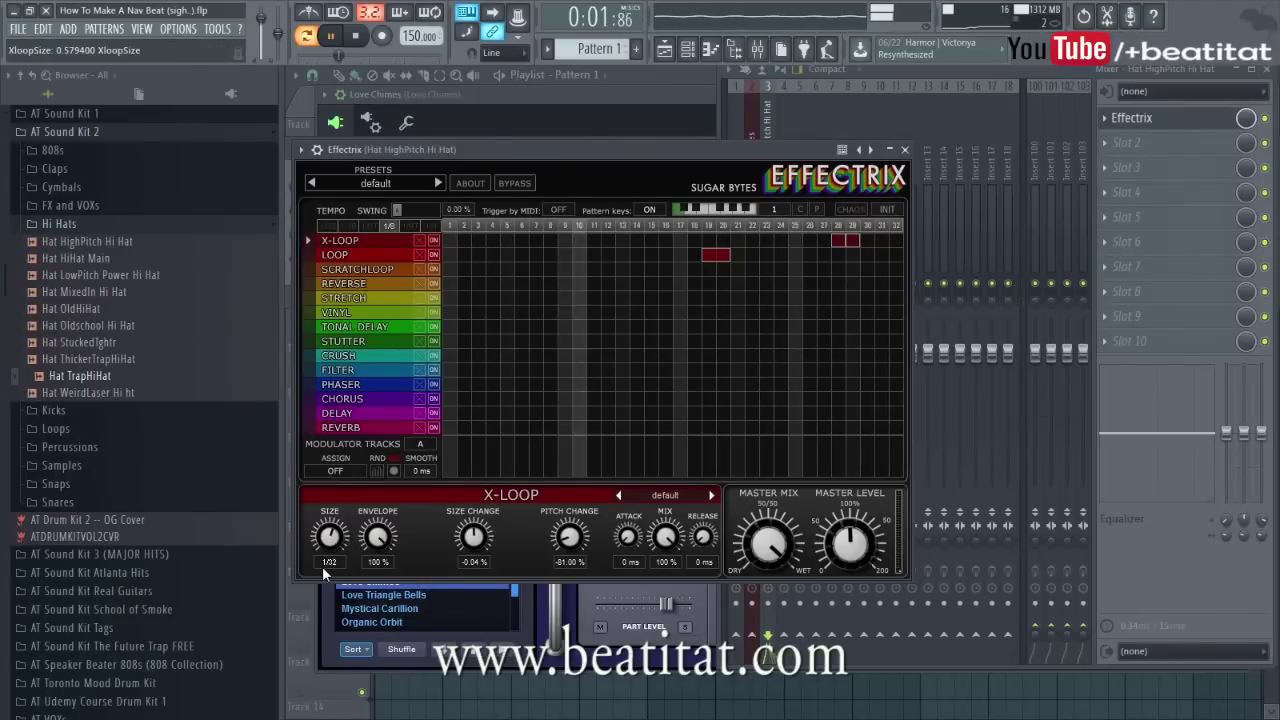
pyautogui.moveTo(322, 566); pyautogui.dragTo(349, 540)
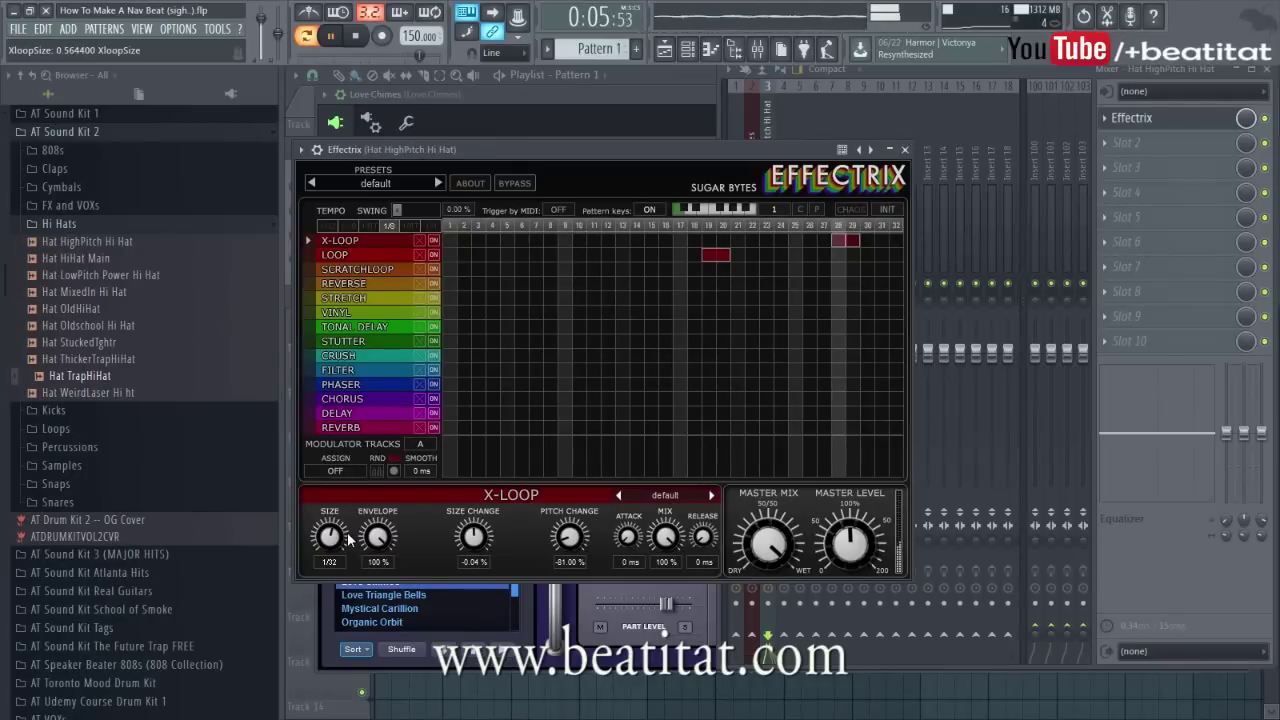
pyautogui.moveTo(345, 539); pyautogui.dragTo(344, 533)
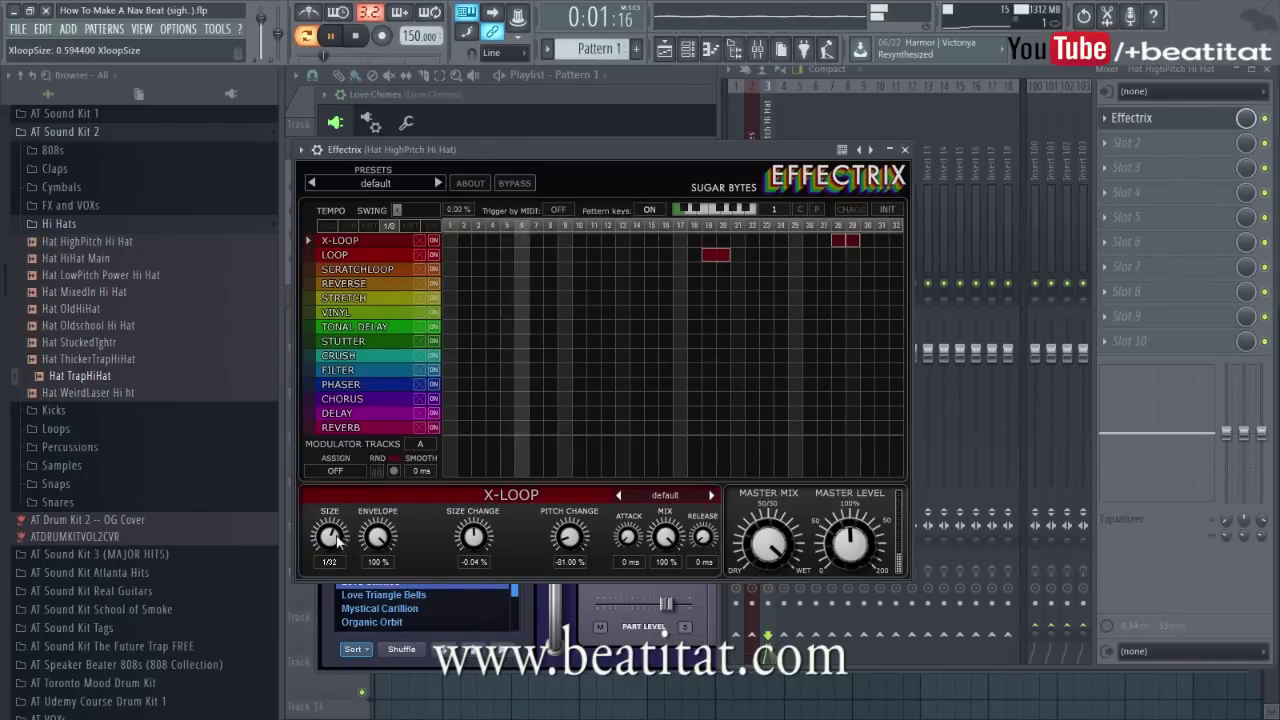
pyautogui.moveTo(557, 546); pyautogui.dragTo(576, 540)
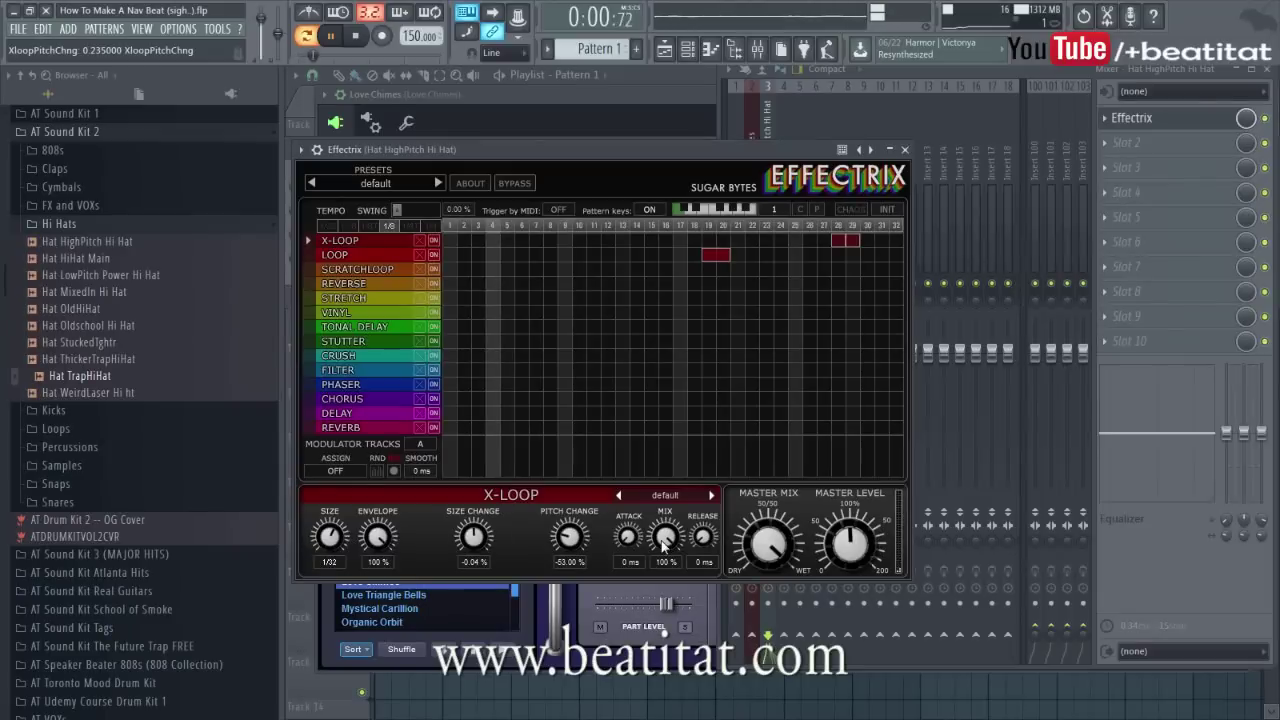
pyautogui.moveTo(582, 538); pyautogui.dragTo(583, 534)
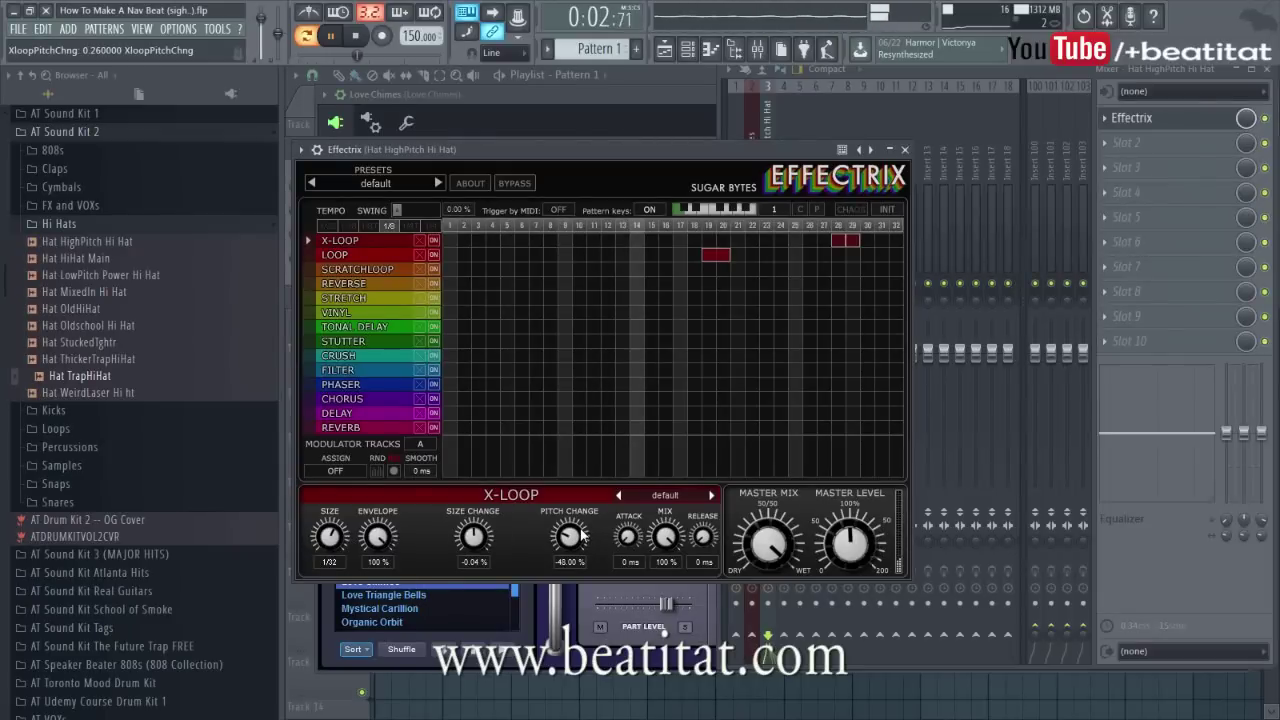
pyautogui.moveTo(477, 537); pyautogui.dragTo(479, 536)
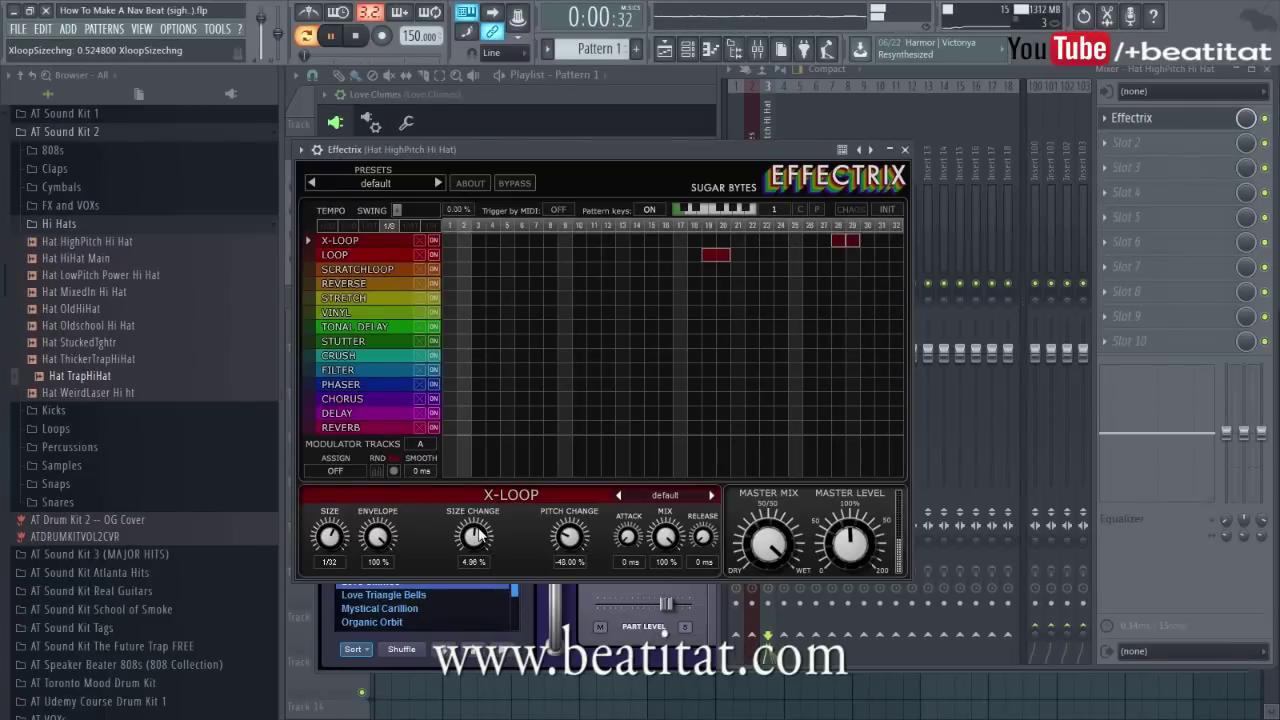
pyautogui.moveTo(378, 538)
pyautogui.mouseDown()
pyautogui.moveTo(342, 556)
pyautogui.moveTo(370, 522)
pyautogui.mouseUp()
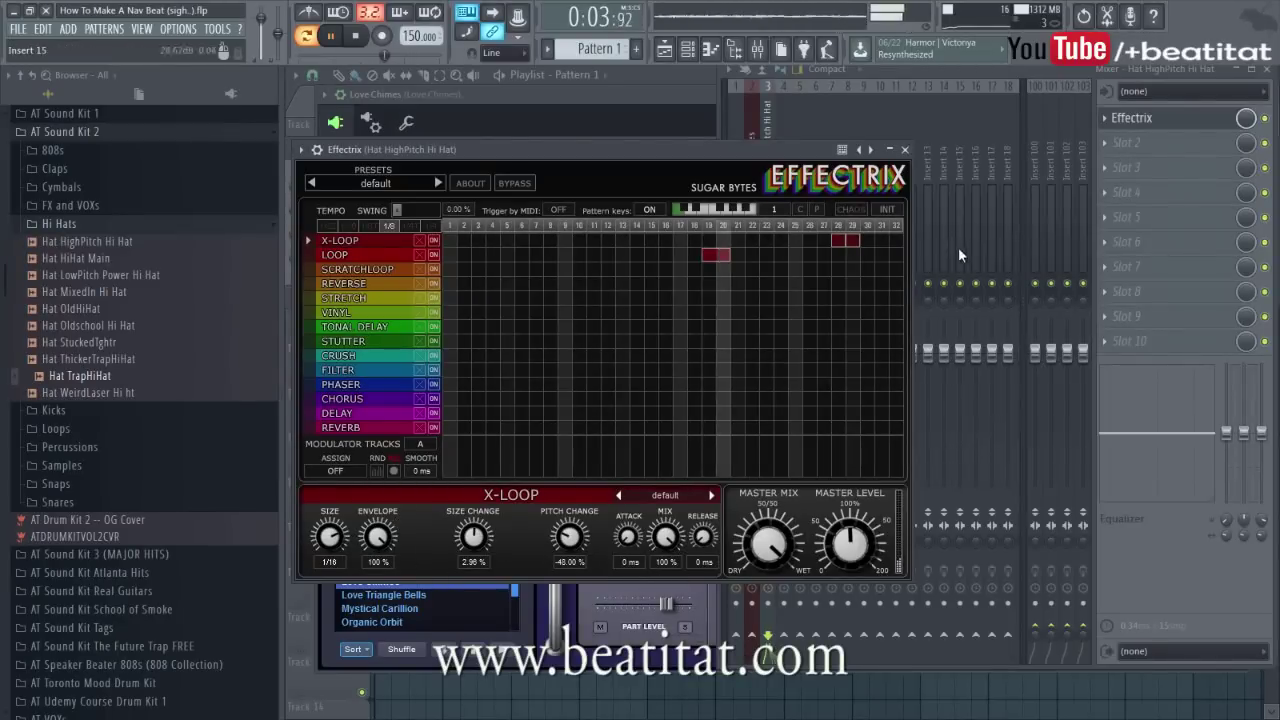
# Lower the hi-hat mixer track to about -14.1 dB and add Effectrix Loop blocks on steps 6 and 9.
pyautogui.click(904, 149)
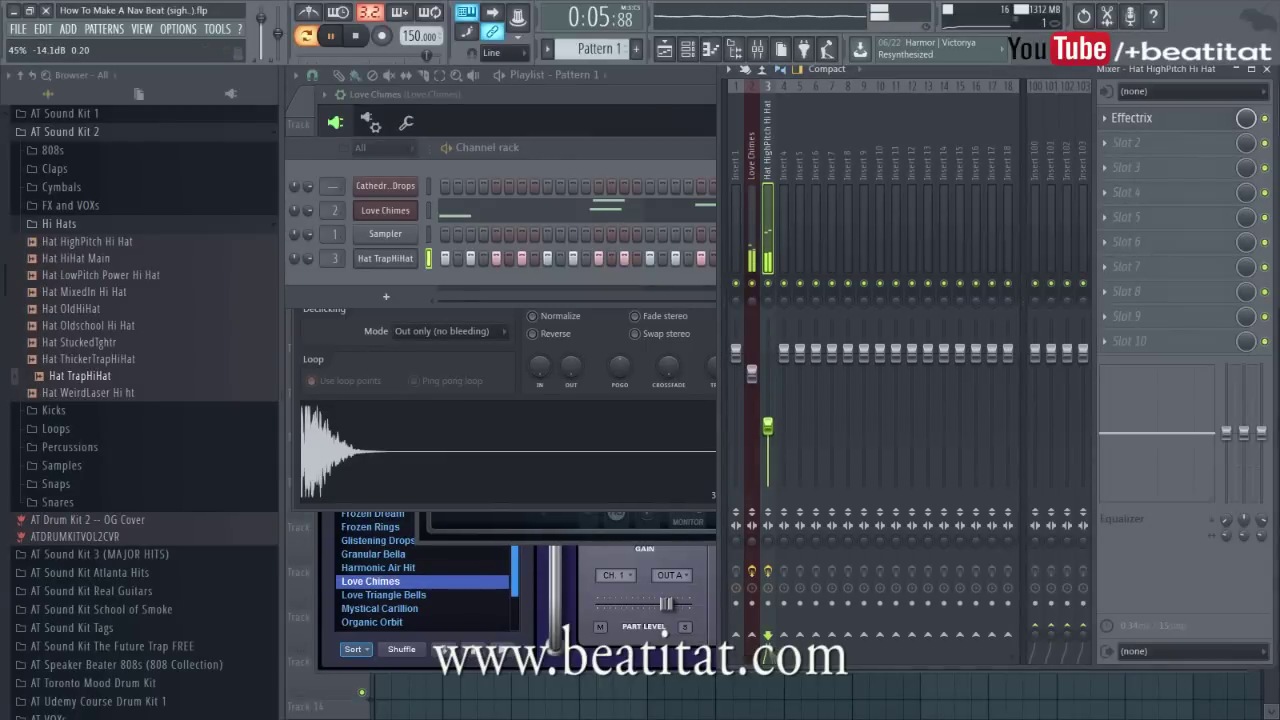
pyautogui.click(1190, 122)
pyautogui.press('space')
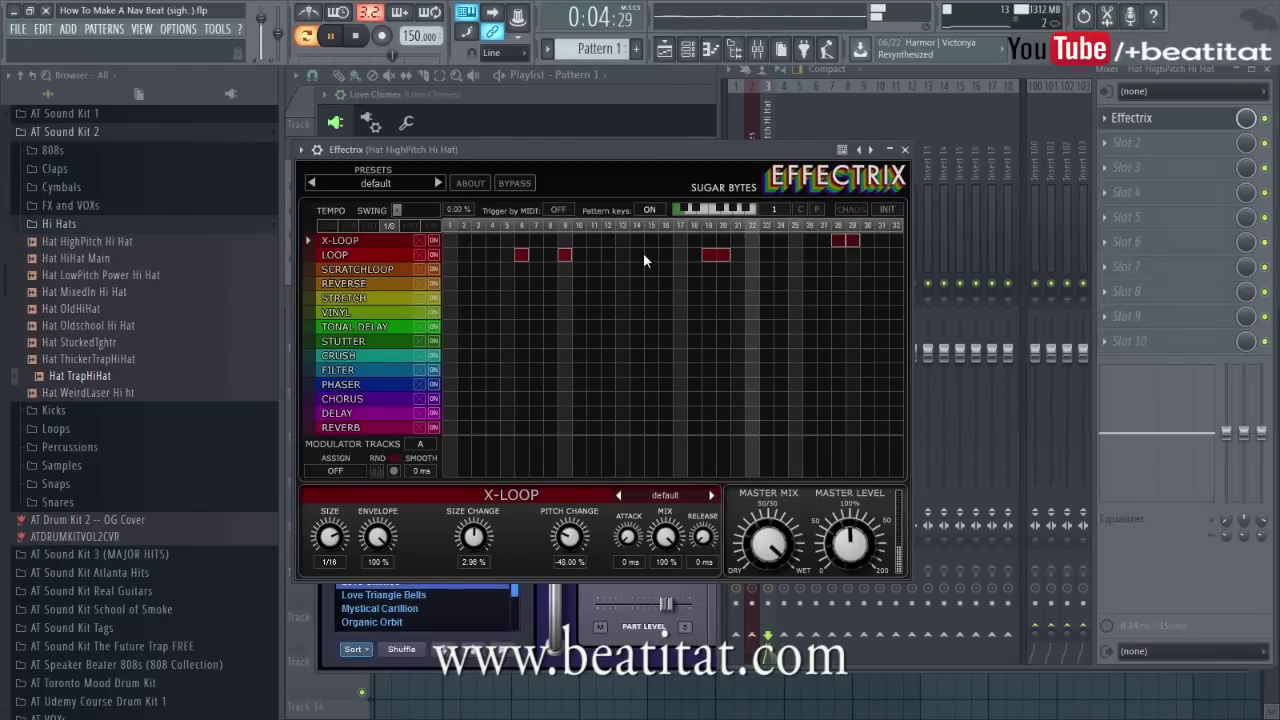
pyautogui.click(907, 150)
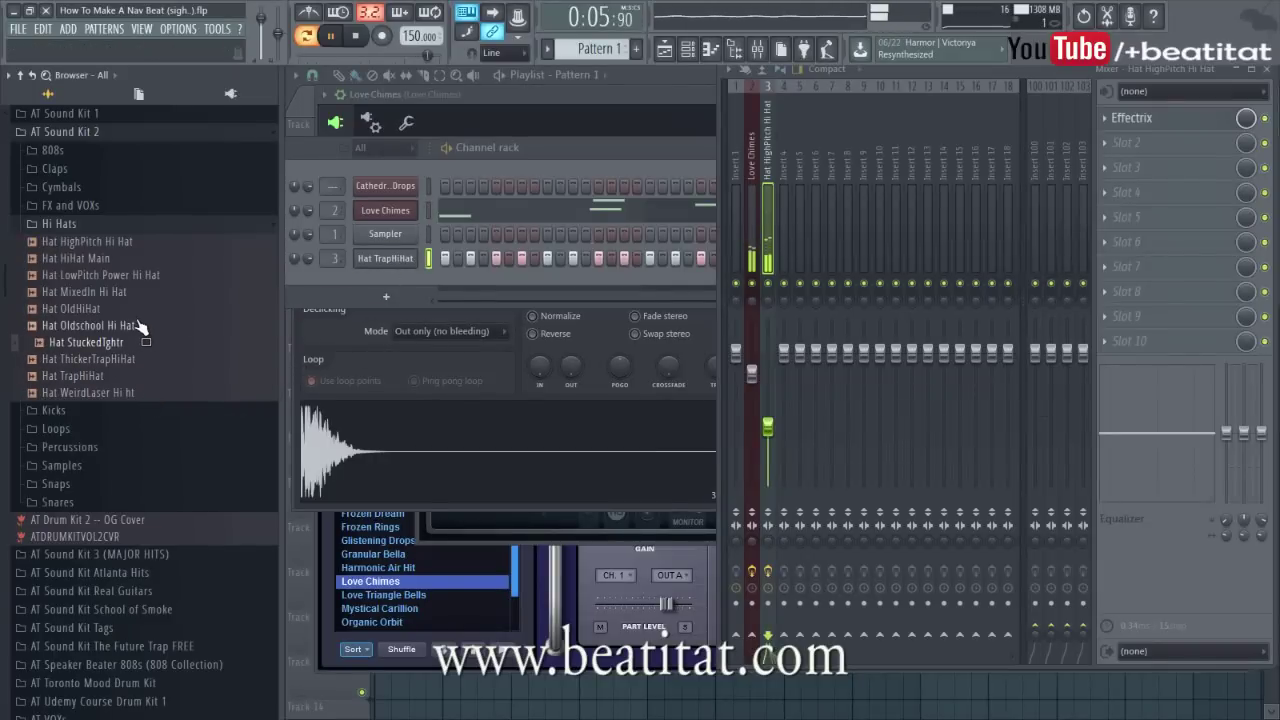
# Transpose all Hat TrapHiHat notes down to G4 in the piano roll and return to the channel rack.
pyautogui.rightClick(410, 260)
pyautogui.click(449, 260)
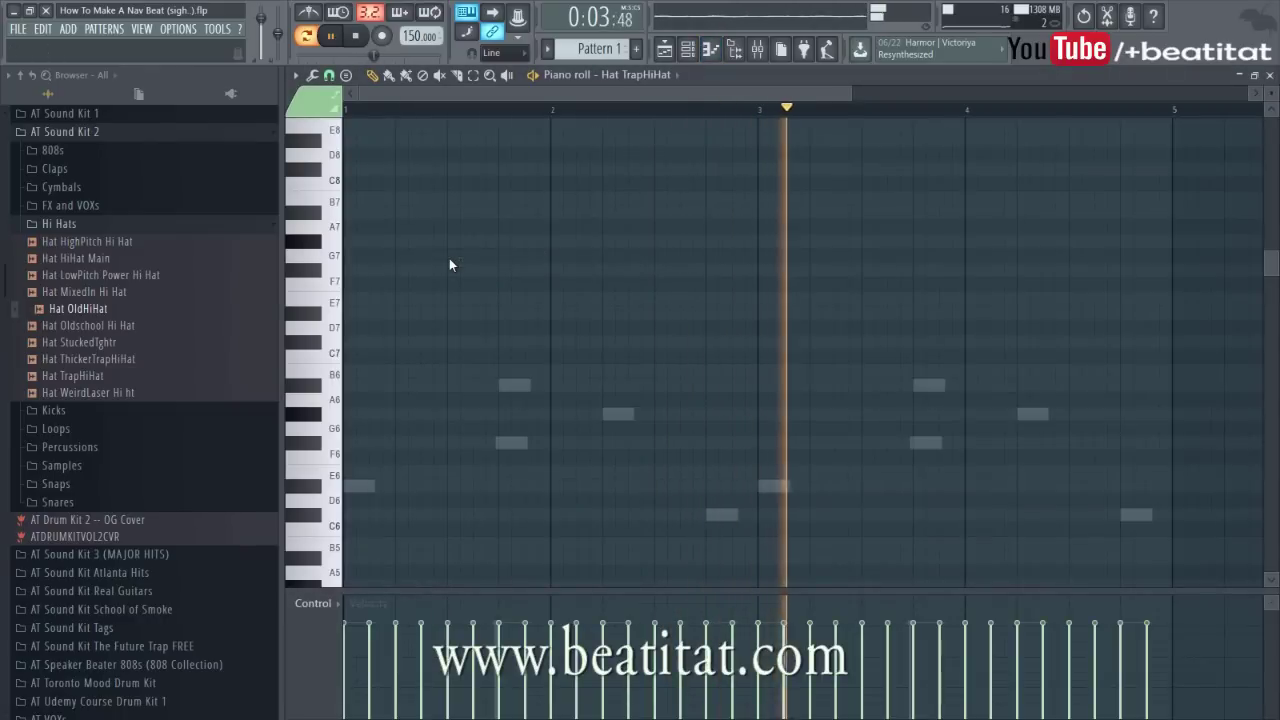
pyautogui.scroll(-6, 471, 289)
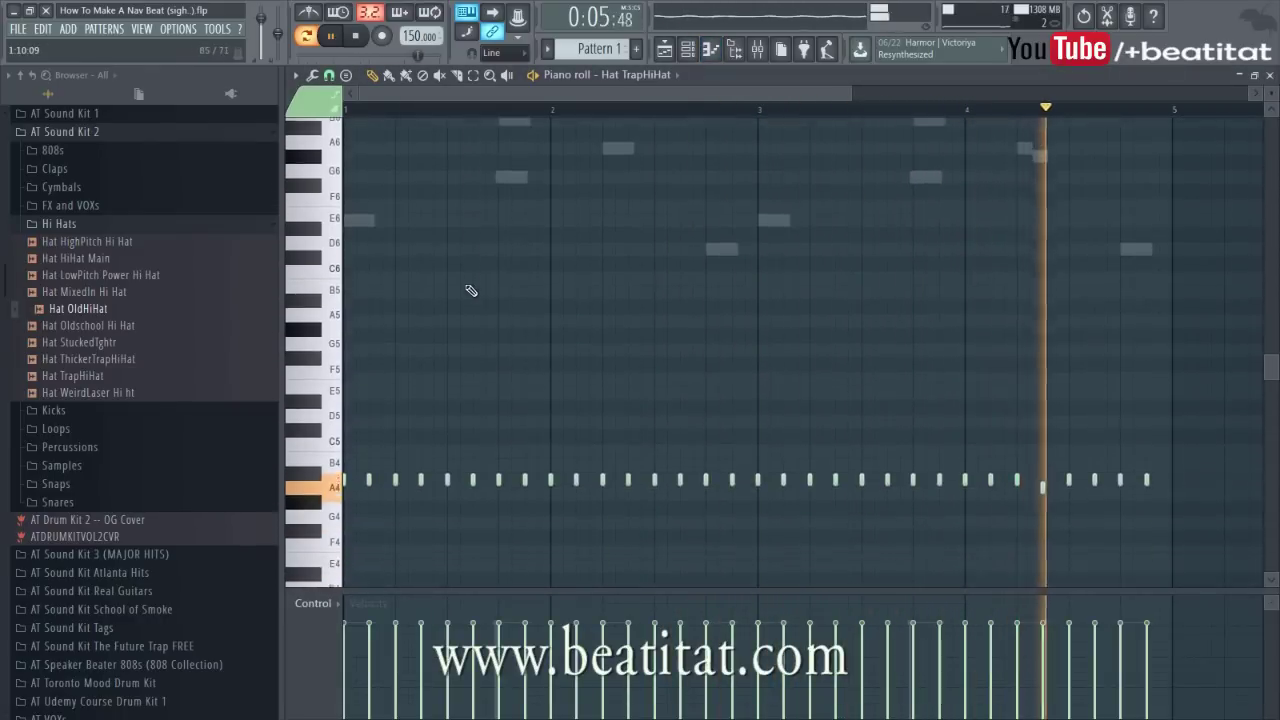
pyautogui.press('Down')
pyautogui.press('Down')
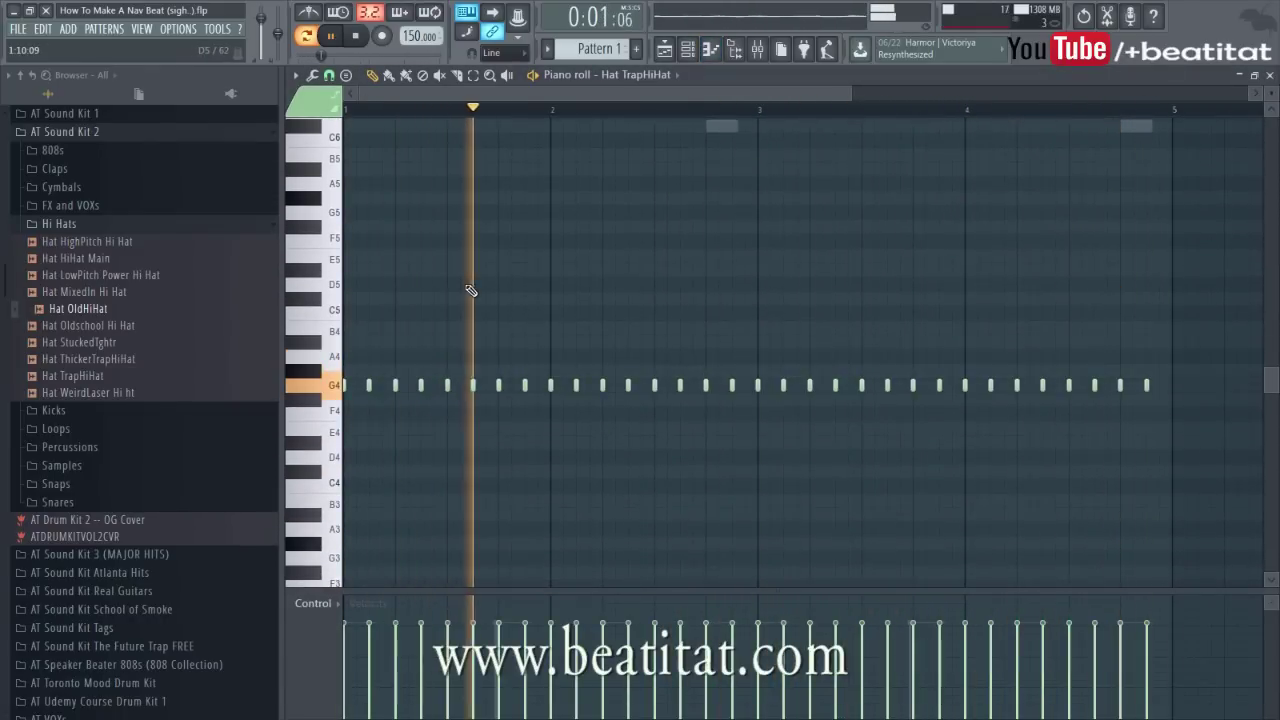
pyautogui.press('F7')
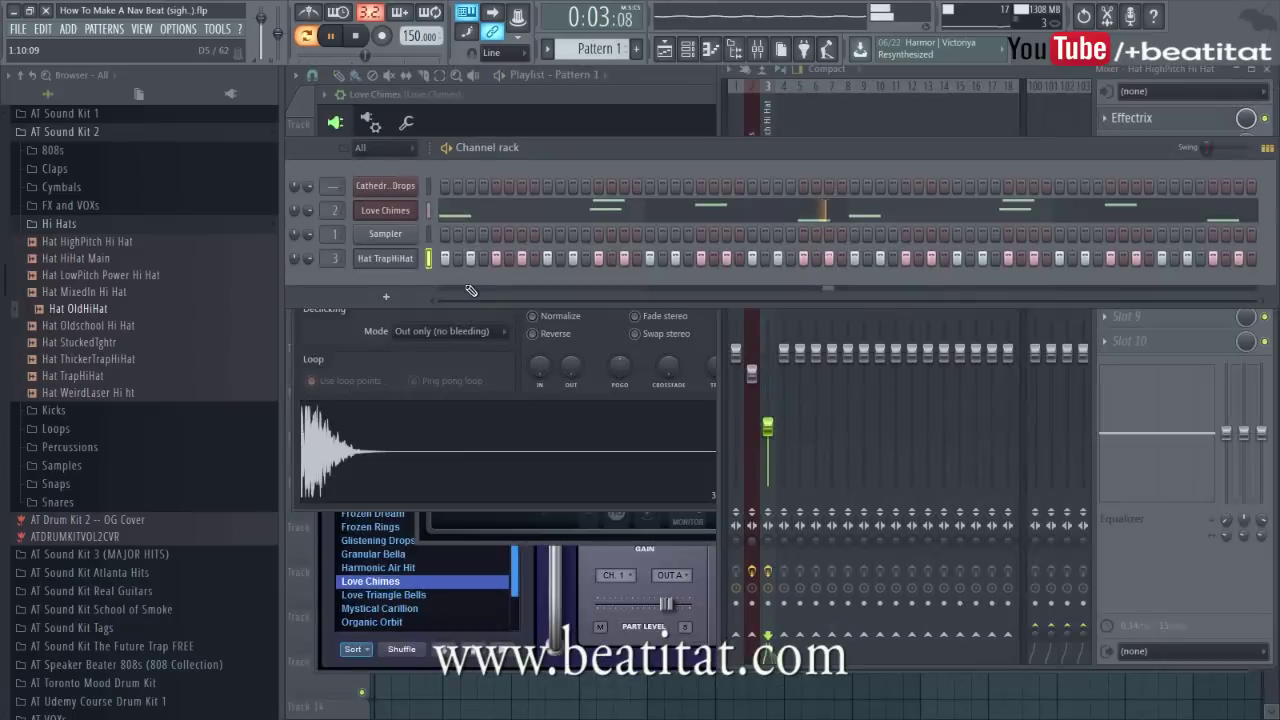
# Load Fruity parametric EQ 2 into the second effect slot of the hi-hat mixer track.
pyautogui.click(1220, 518)
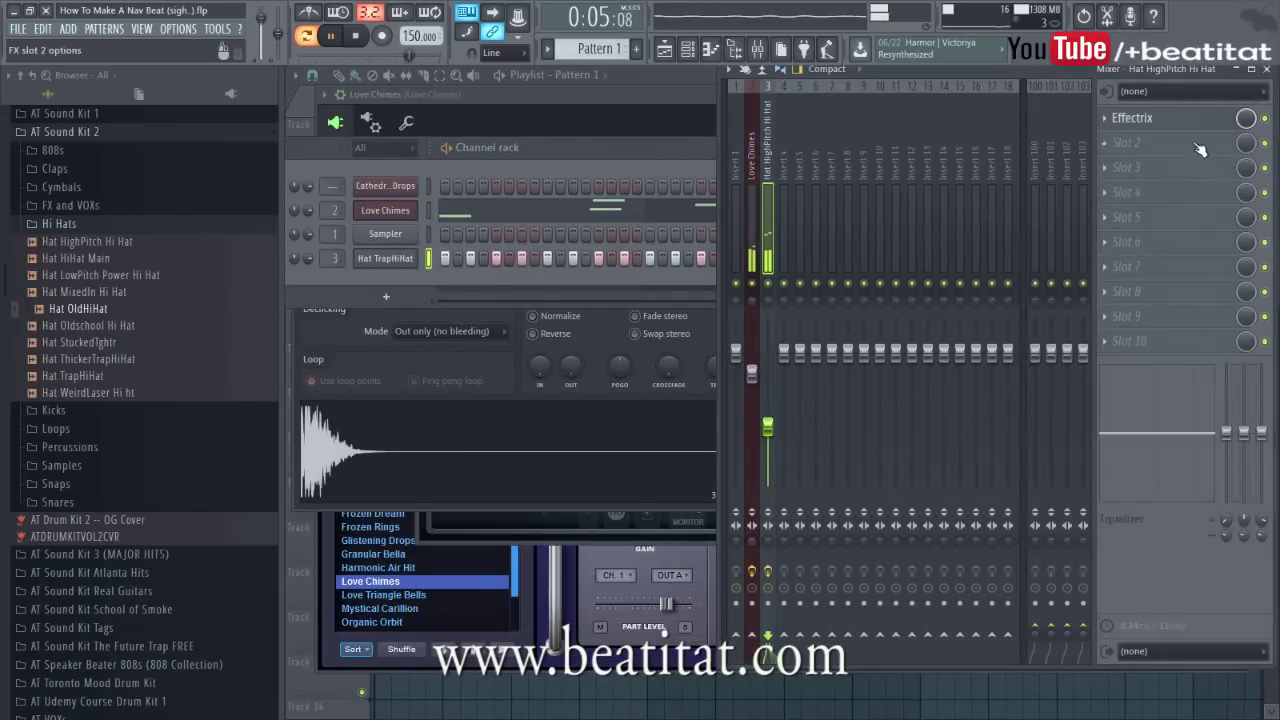
pyautogui.click(1113, 146)
pyautogui.click(1030, 52)
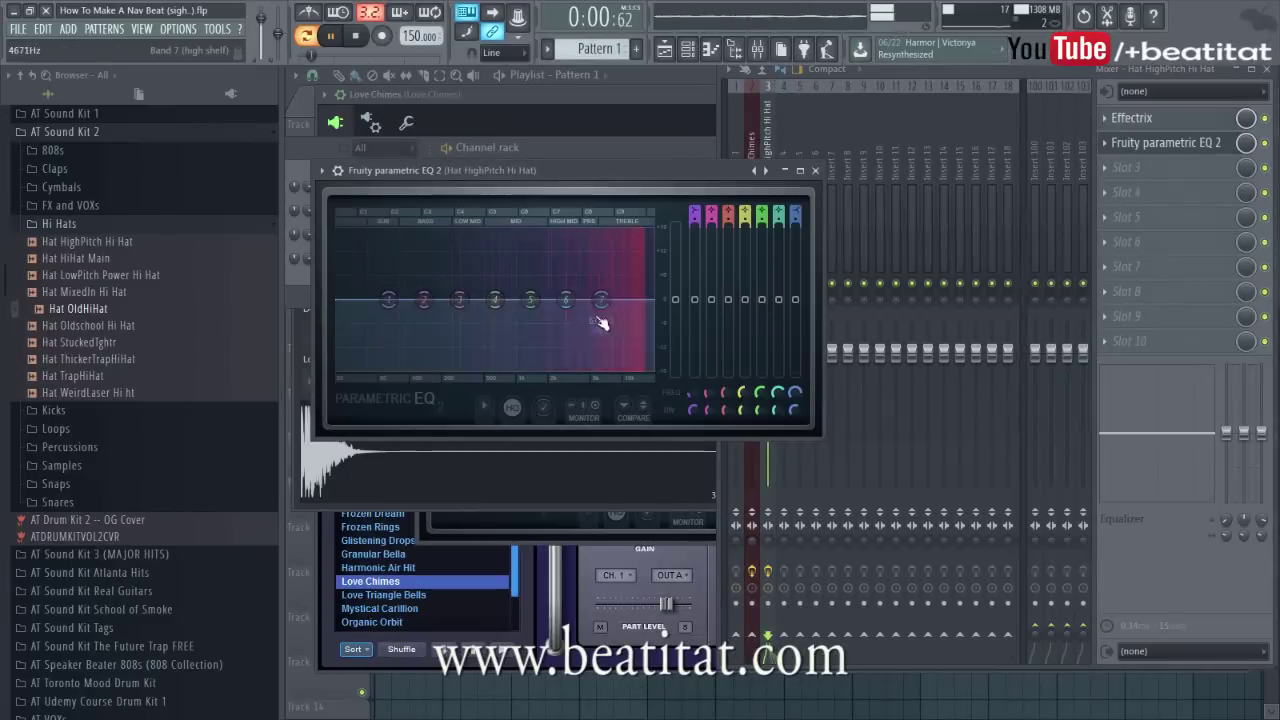
# Shape the hi-hat EQ with a band 1 high-pass at about 1537 Hz, a band 6 boost near 7.7 kHz and a band 7 cut.
pyautogui.moveTo(565, 300); pyautogui.dragTo(564, 311)
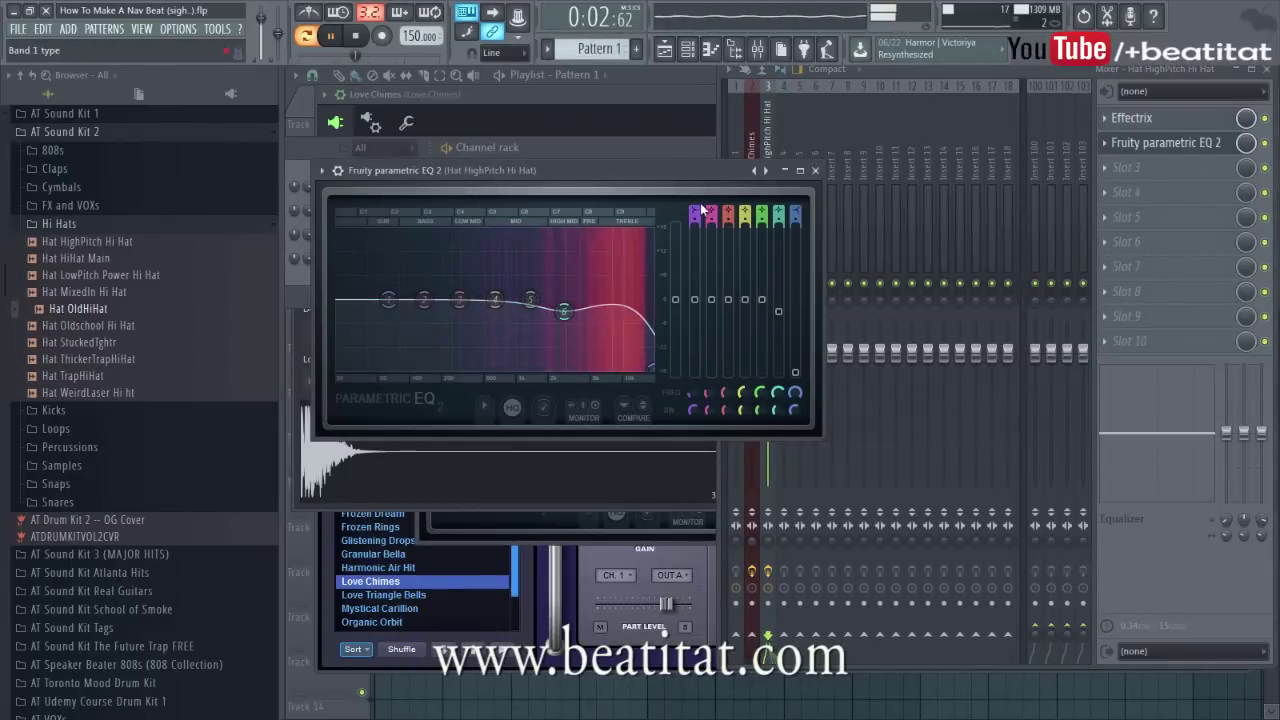
pyautogui.moveTo(388, 299); pyautogui.dragTo(490, 299)
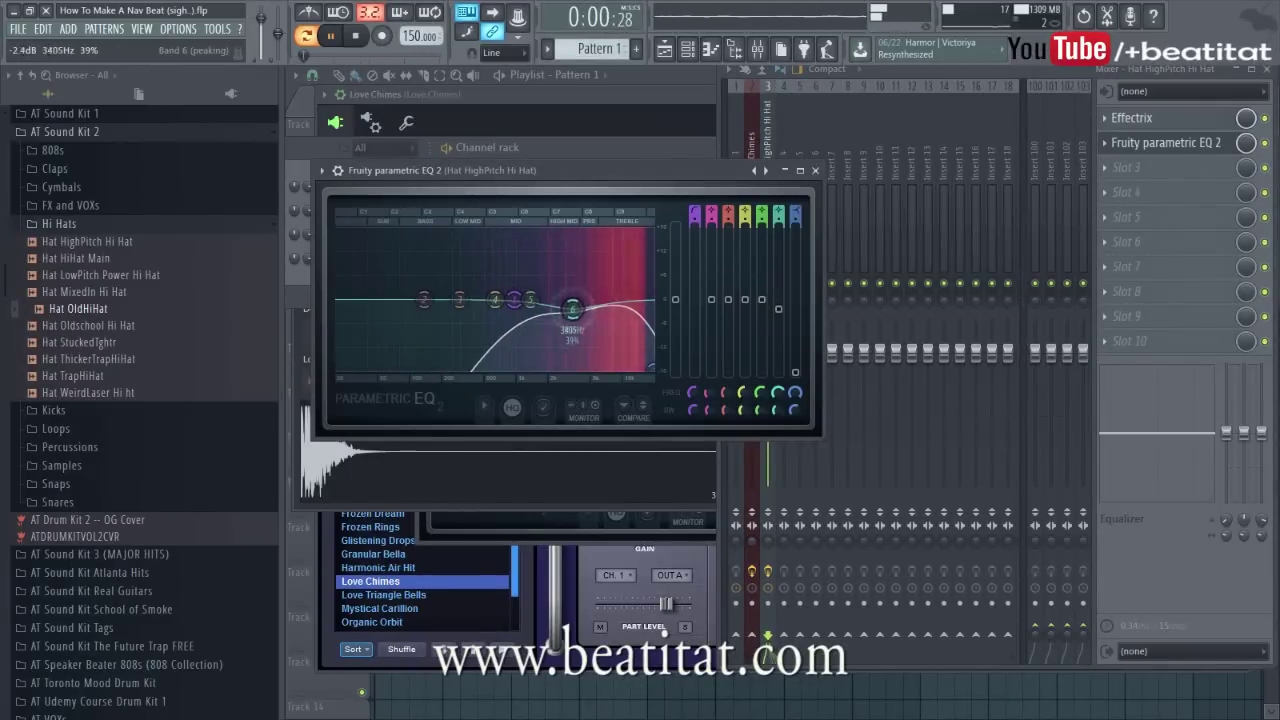
pyautogui.moveTo(597, 300); pyautogui.dragTo(611, 295)
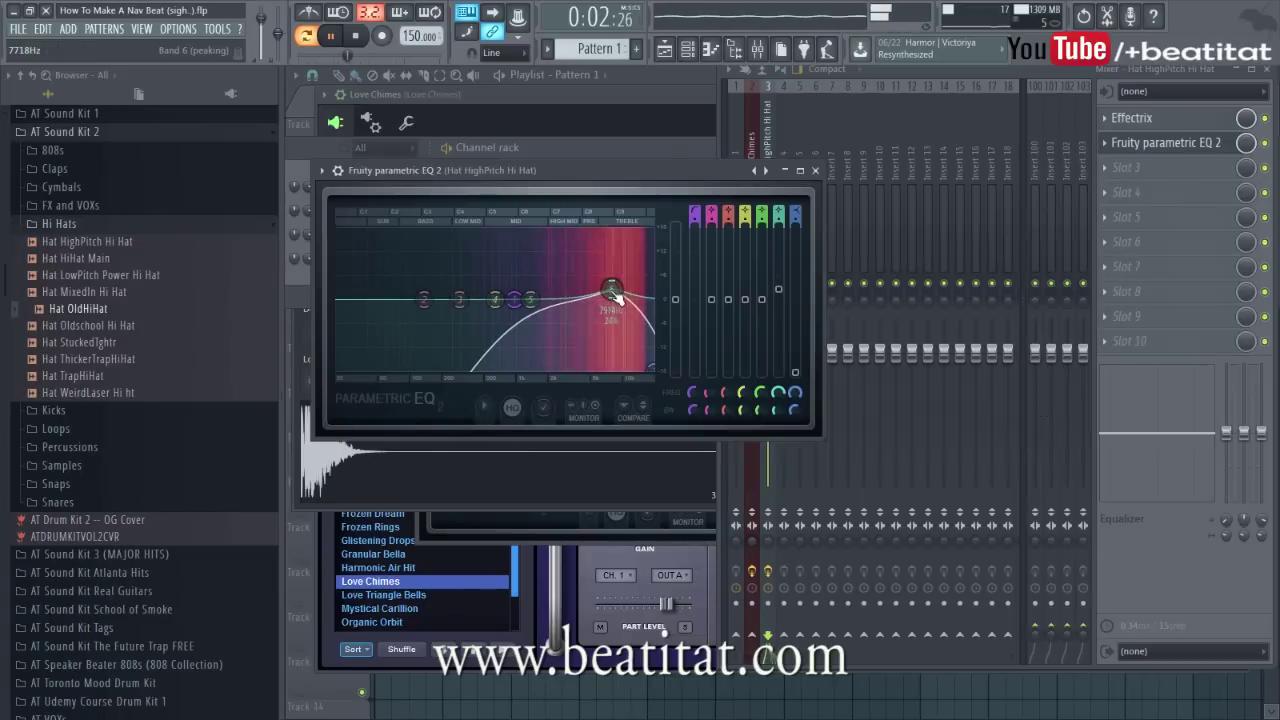
pyautogui.moveTo(511, 297); pyautogui.dragTo(537, 299)
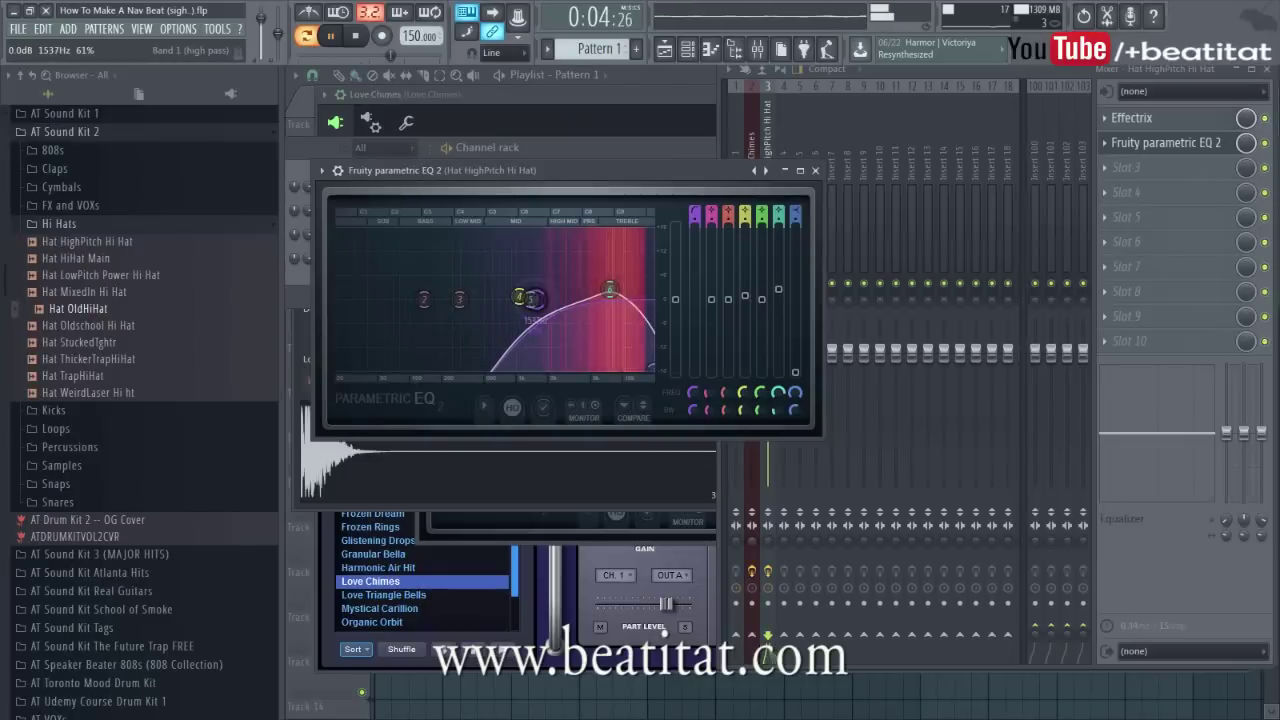
pyautogui.press('space')
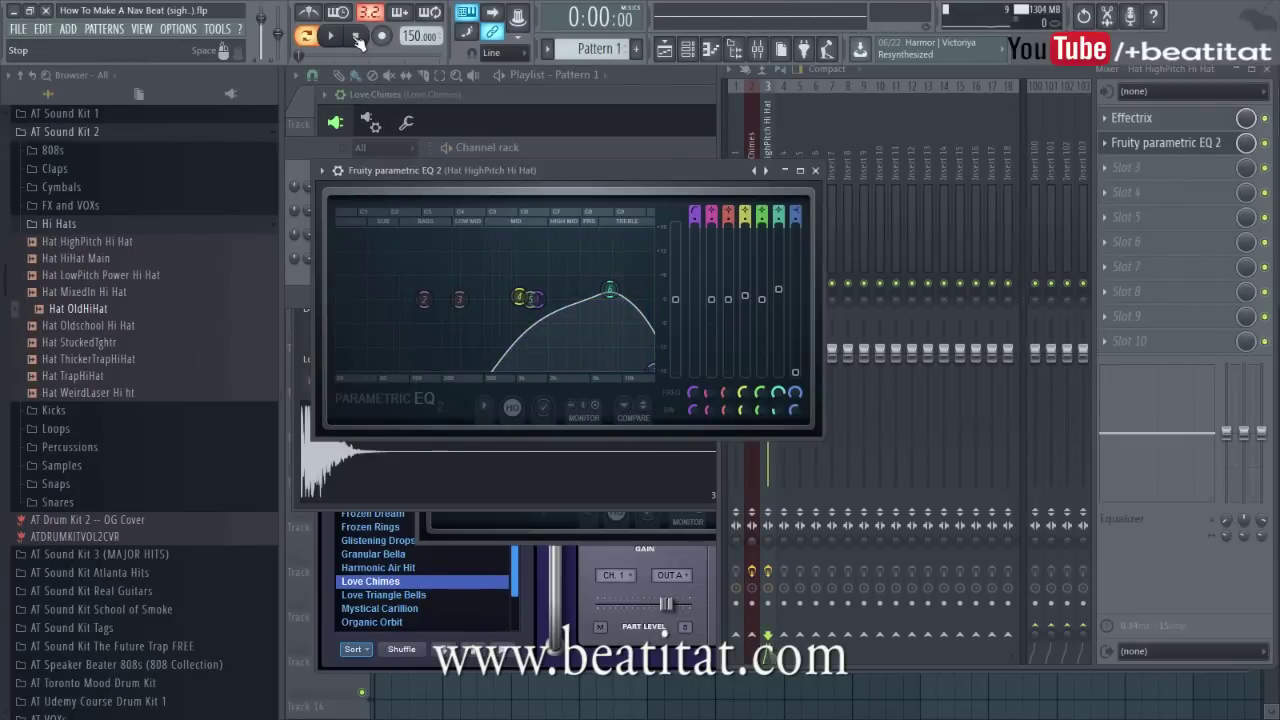
# Review the Effectrix sequence and X-Loop settings on the hi-hat track, and the effect slots of the Love Chimes track.
pyautogui.click(1172, 124)
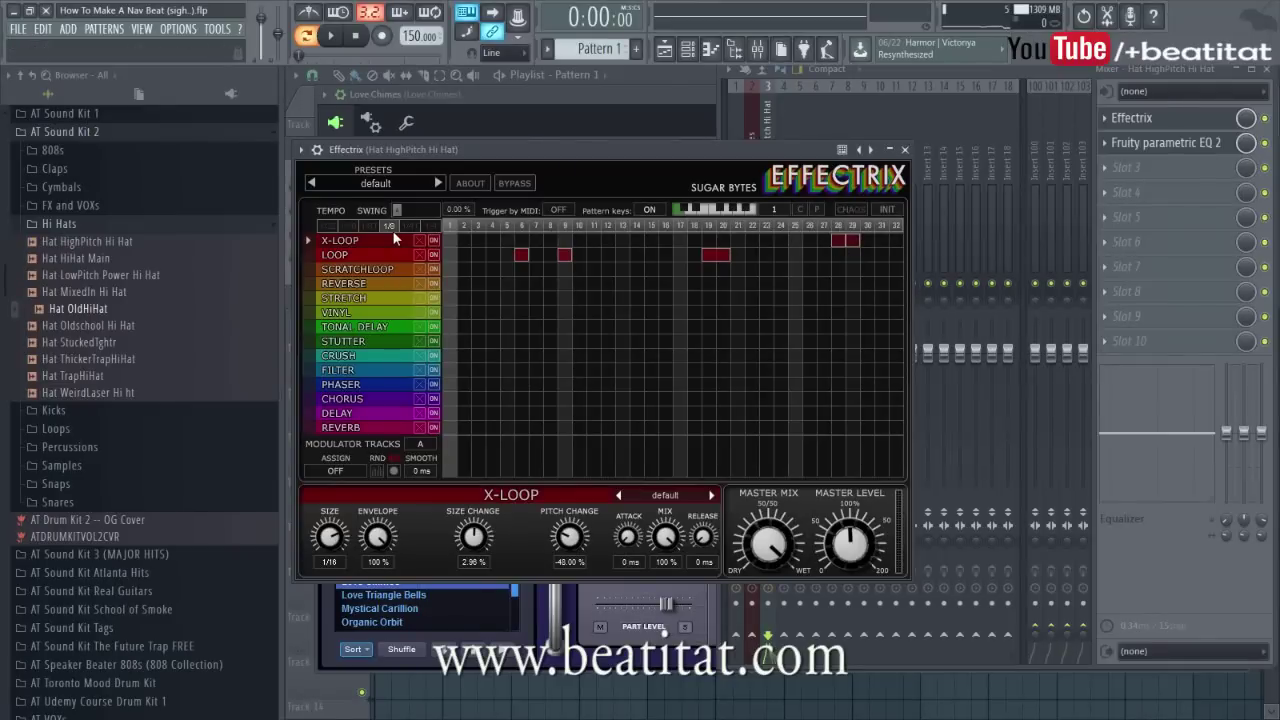
pyautogui.click(699, 57)
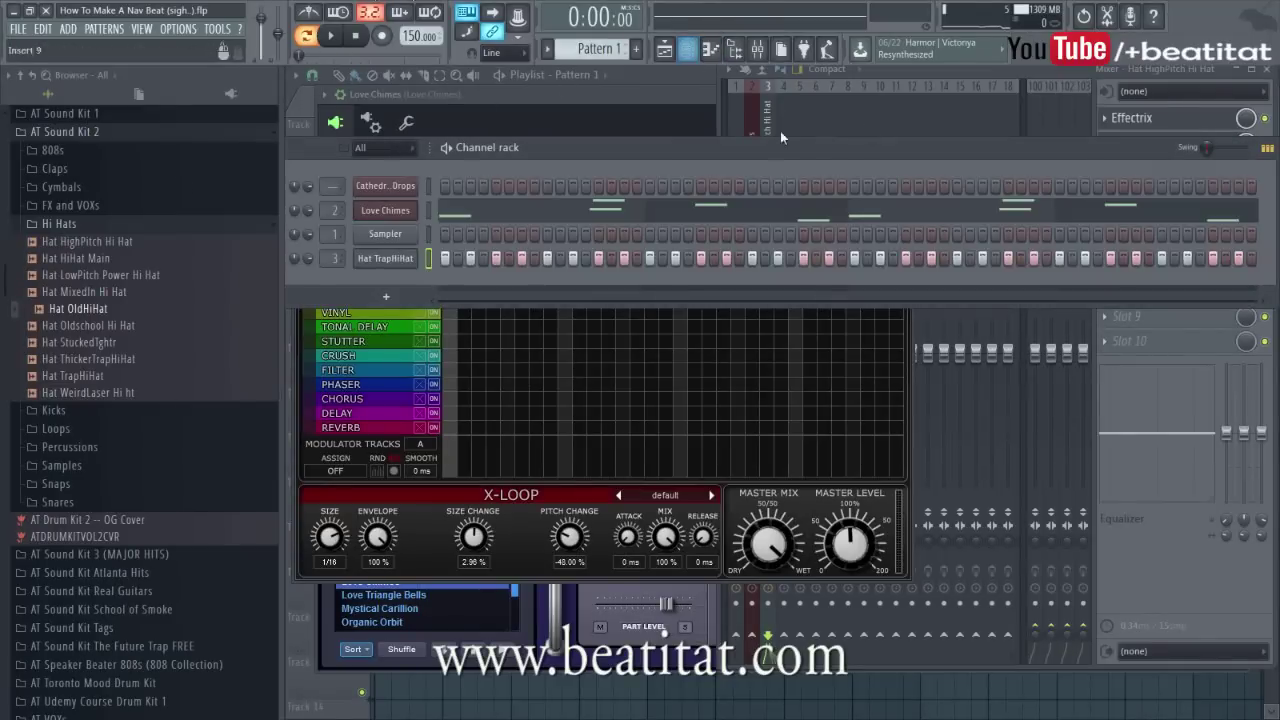
pyautogui.click(589, 96)
pyautogui.click(766, 49)
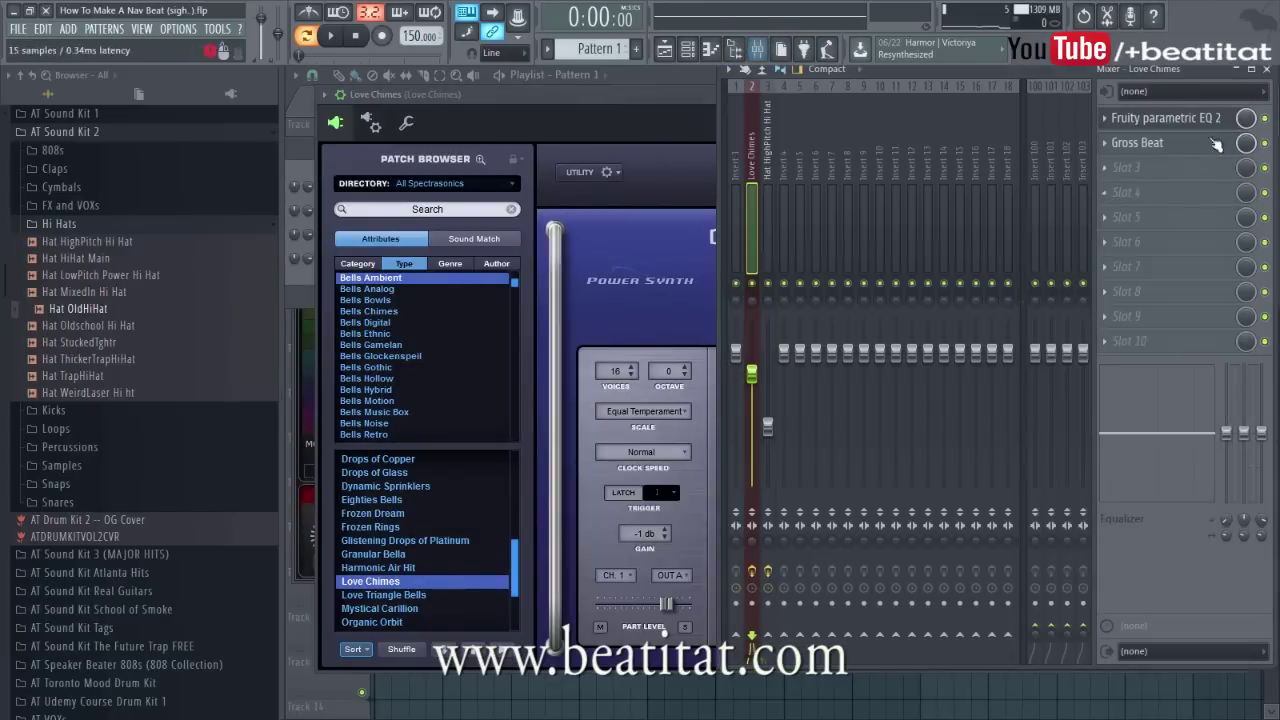
pyautogui.click(768, 216)
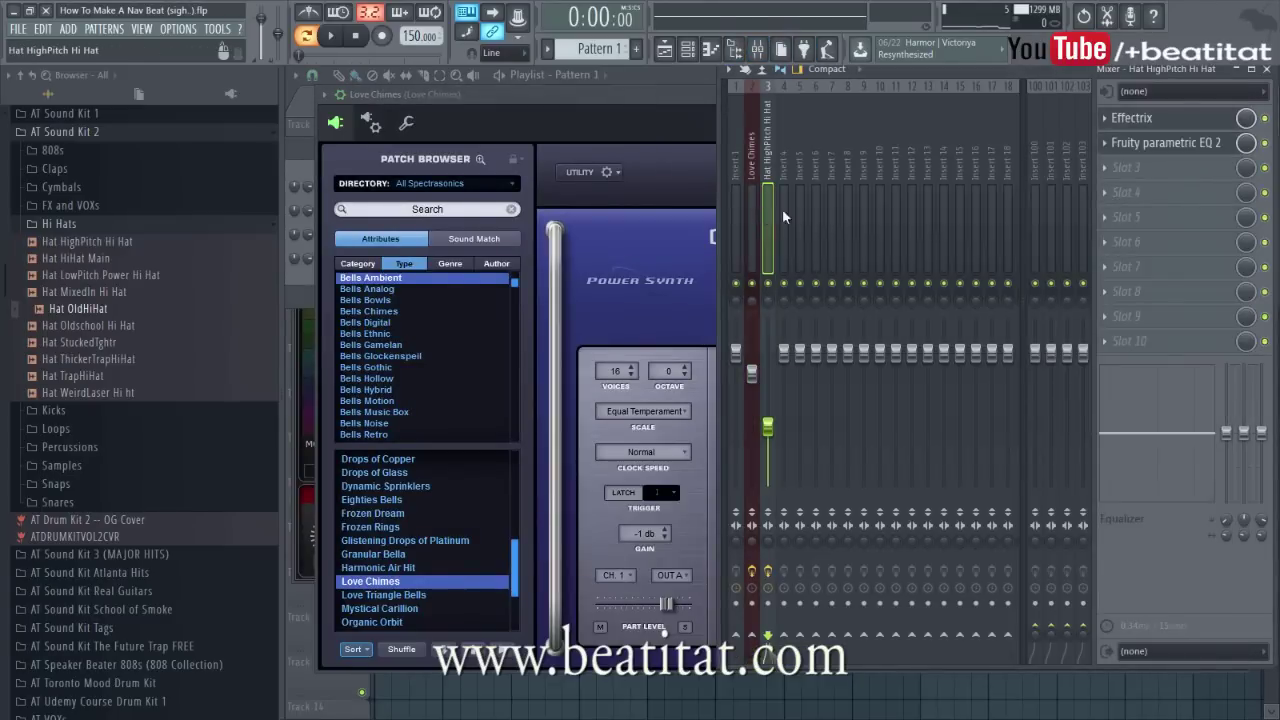
pyautogui.click(1205, 143)
pyautogui.click(1120, 118)
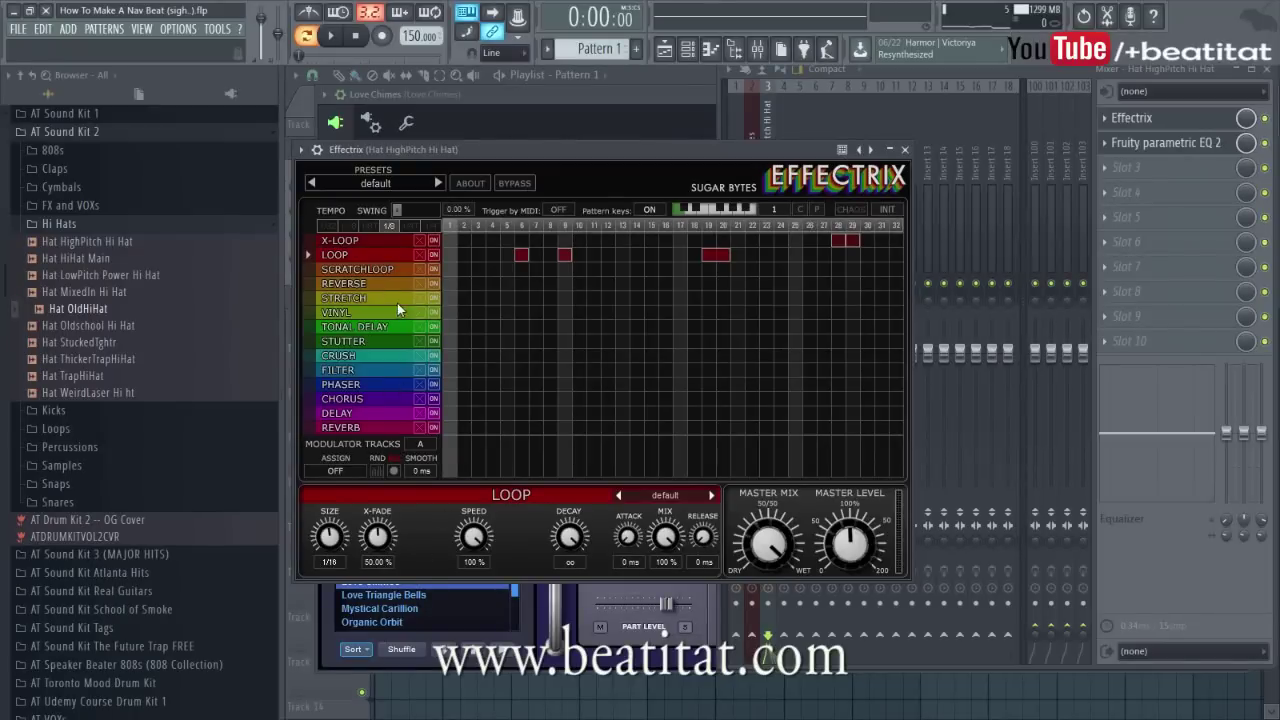
pyautogui.click(349, 243)
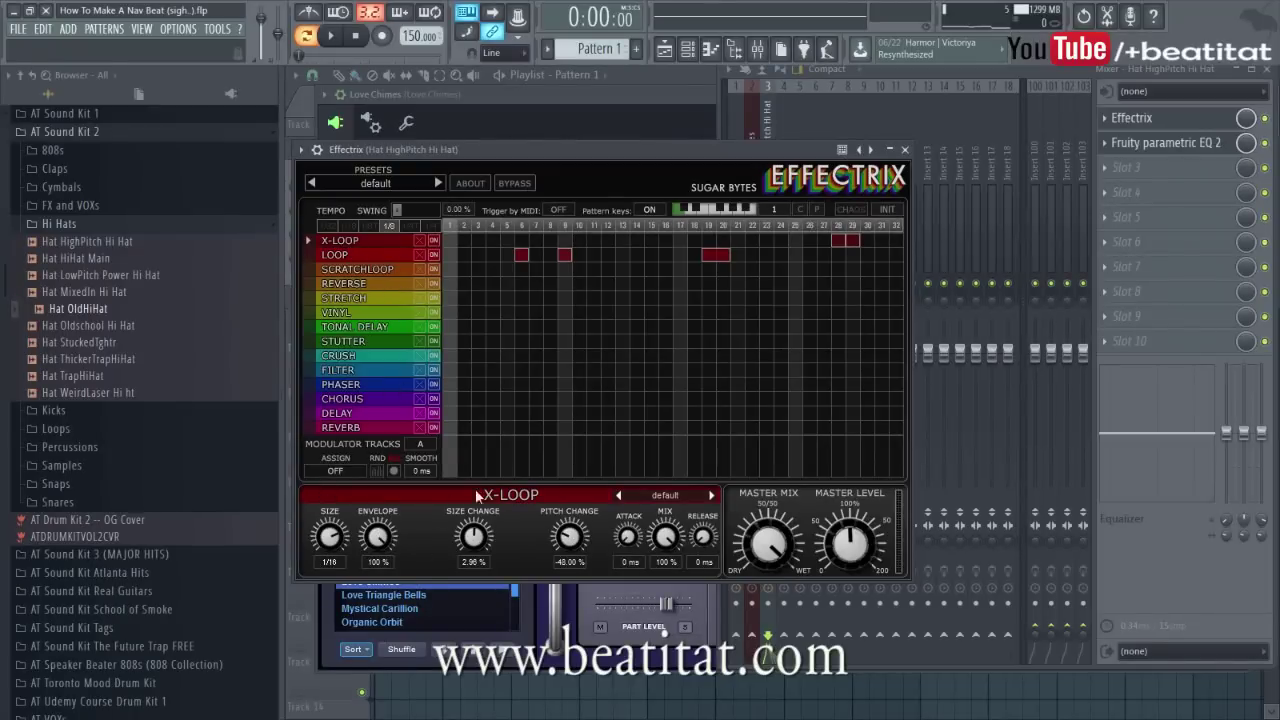
# Place an Effectrix Reverse block on steps 11–12 of the hi-hat sequence.
pyautogui.click(372, 284)
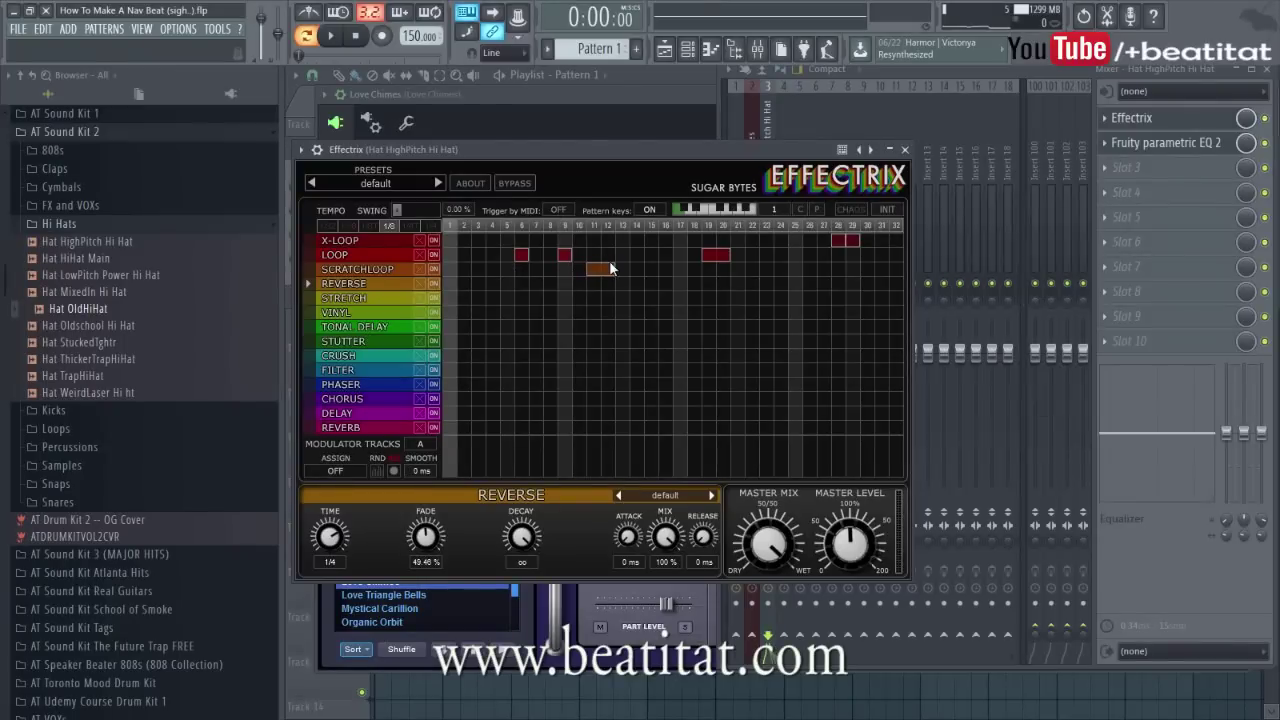
pyautogui.click(341, 35)
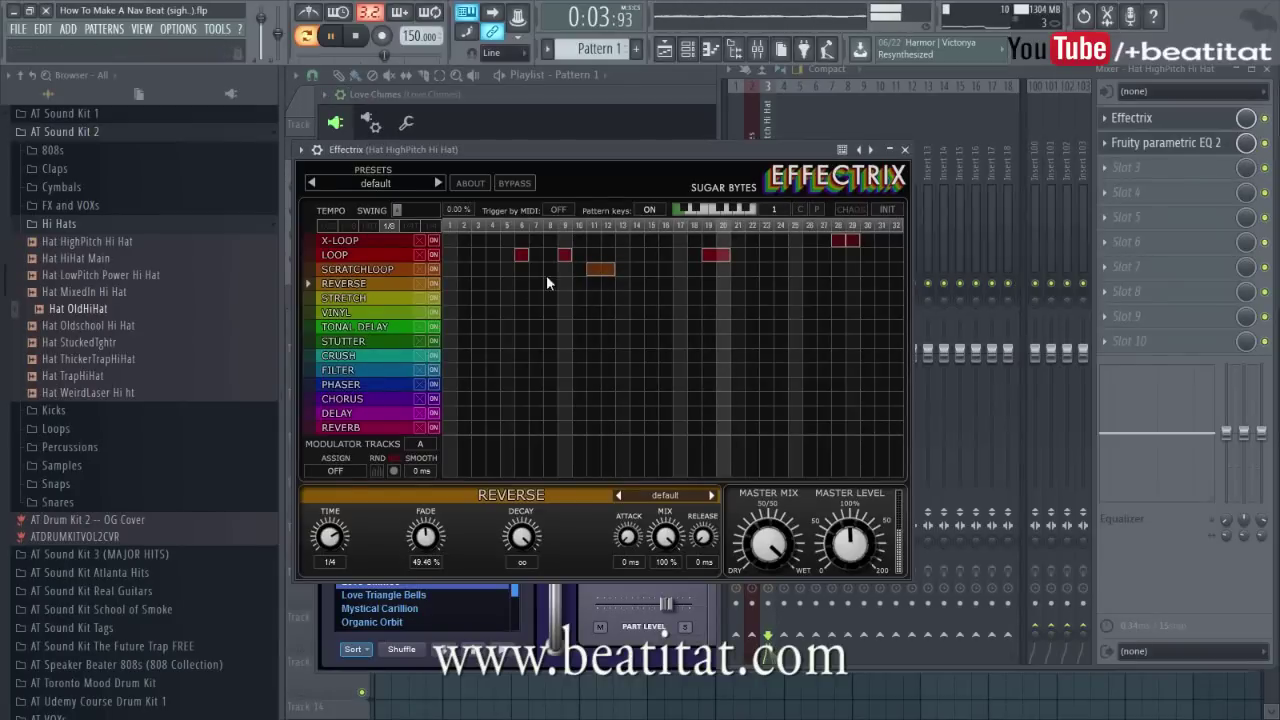
pyautogui.moveTo(595, 272); pyautogui.dragTo(597, 284)
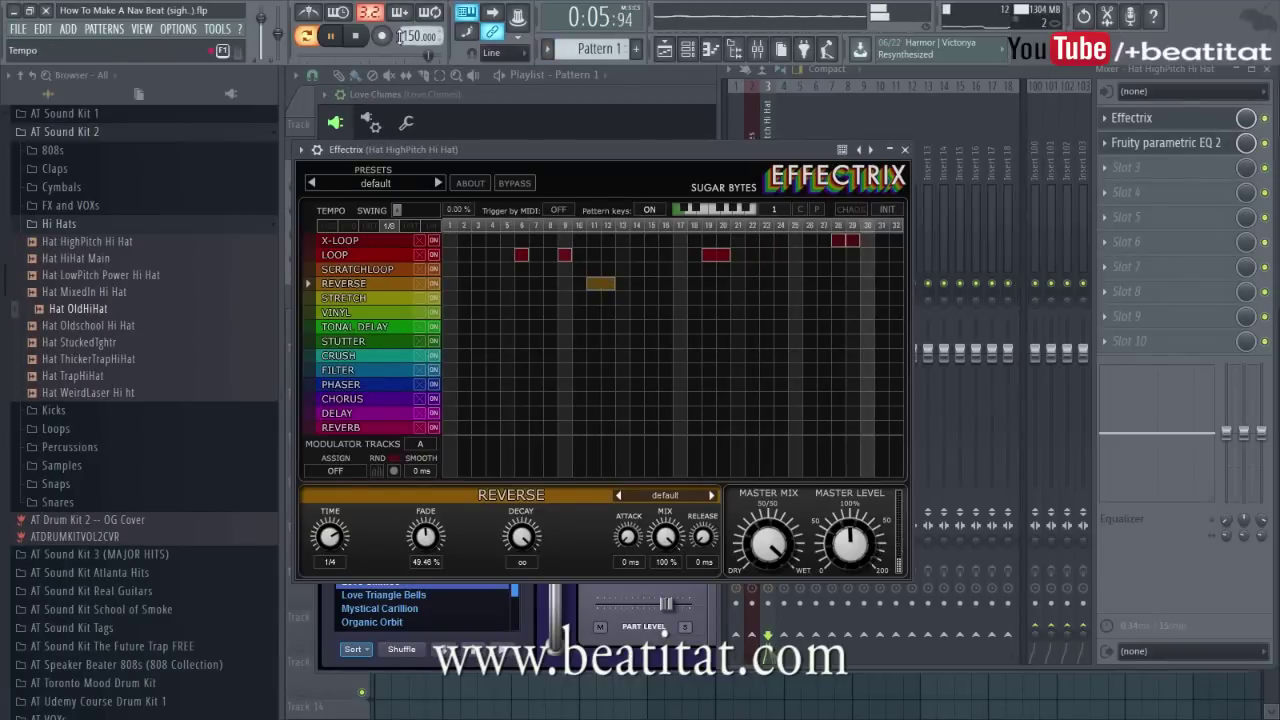
# Lower the hi-hat mixer track slightly and raise the Love Chimes track to about -1.2 dB.
pyautogui.click(1121, 513)
pyautogui.moveTo(767, 428); pyautogui.dragTo(767, 438)
pyautogui.moveTo(751, 372); pyautogui.dragTo(751, 358)
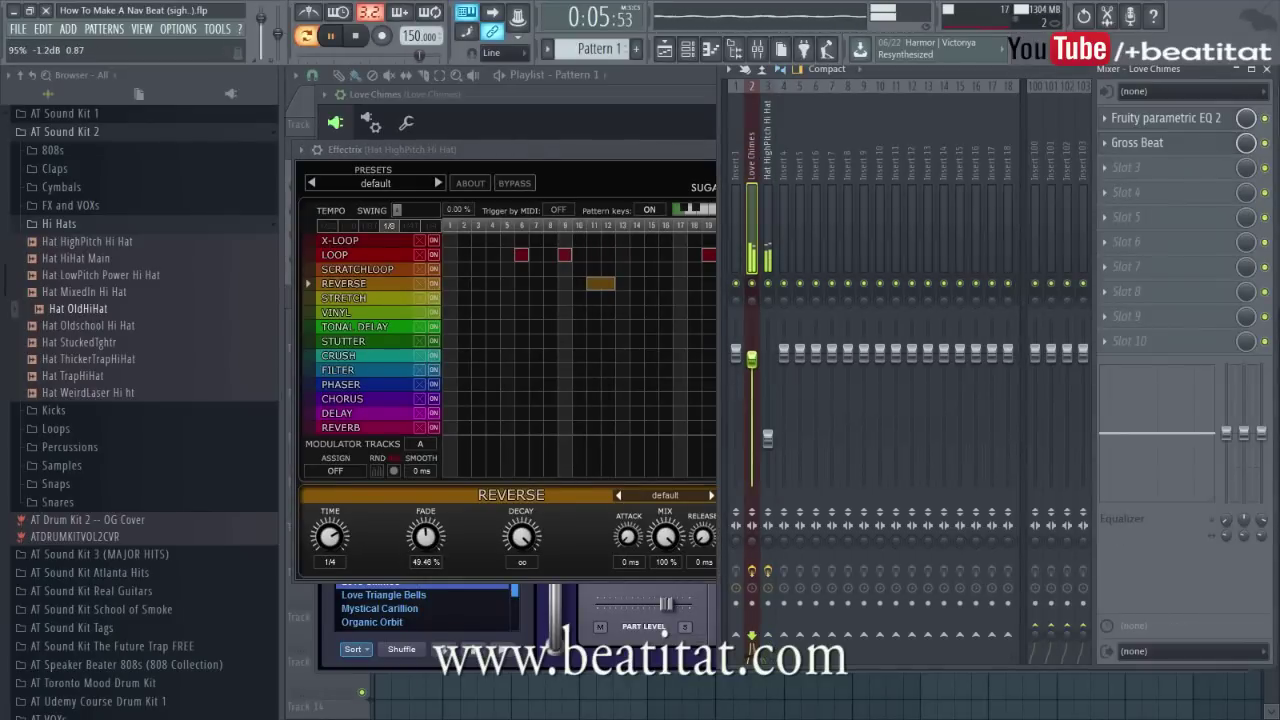
# Open the piano roll of Cathedral Bell Drops and place a D#6 note at bar 1 and a G#6 note halfway through it.
pyautogui.click(687, 50)
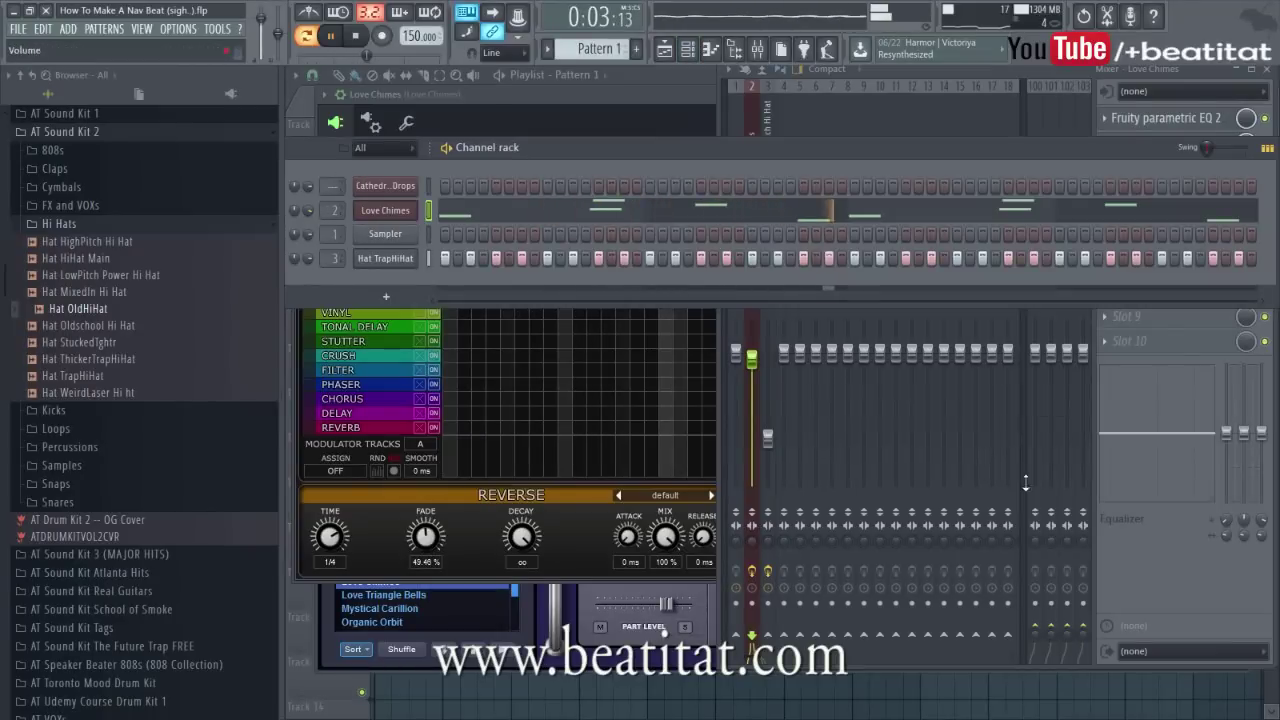
pyautogui.click(1157, 557)
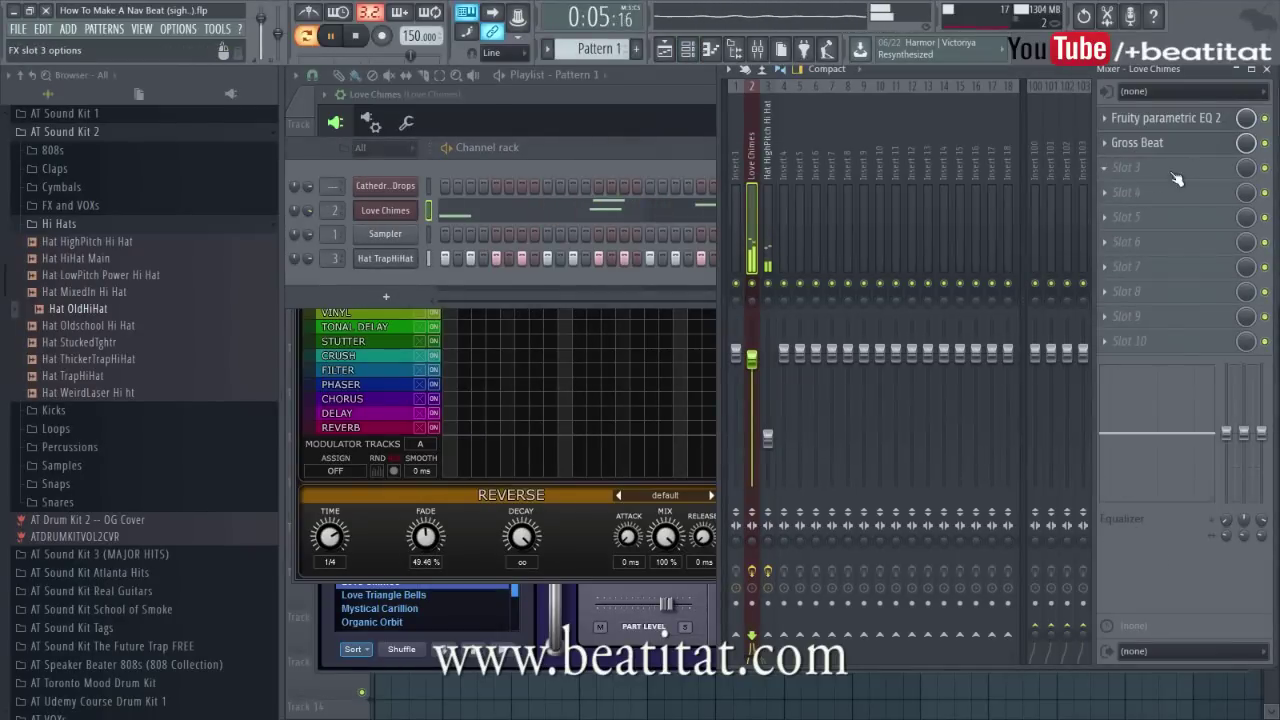
pyautogui.click(399, 165)
pyautogui.rightClick(395, 186)
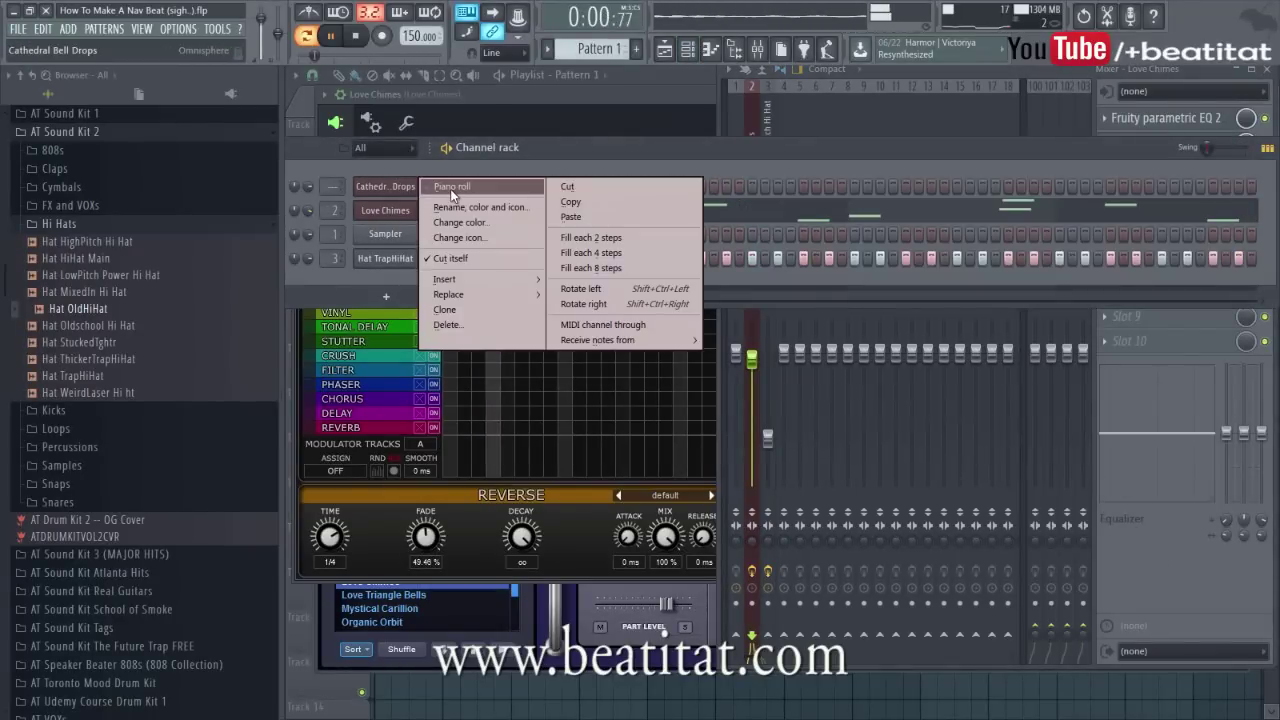
pyautogui.click(455, 190)
pyautogui.scroll(8, 409, 345)
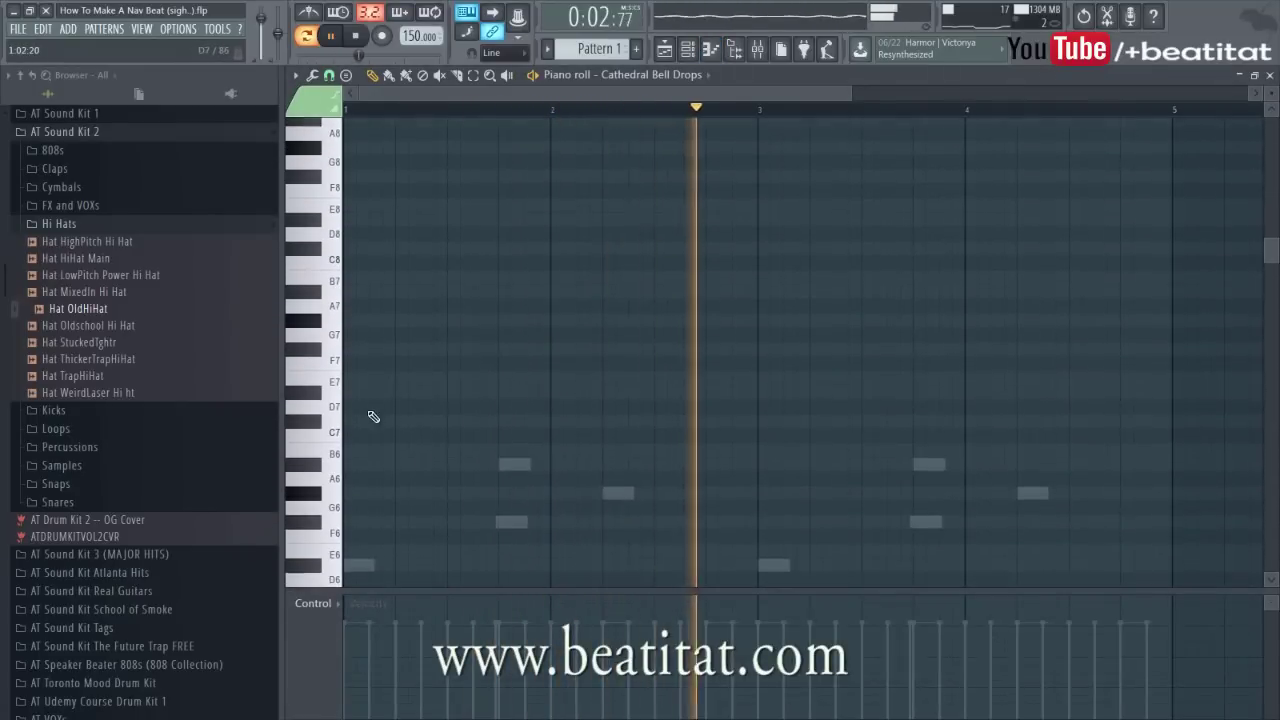
pyautogui.scroll(-3, 405, 500)
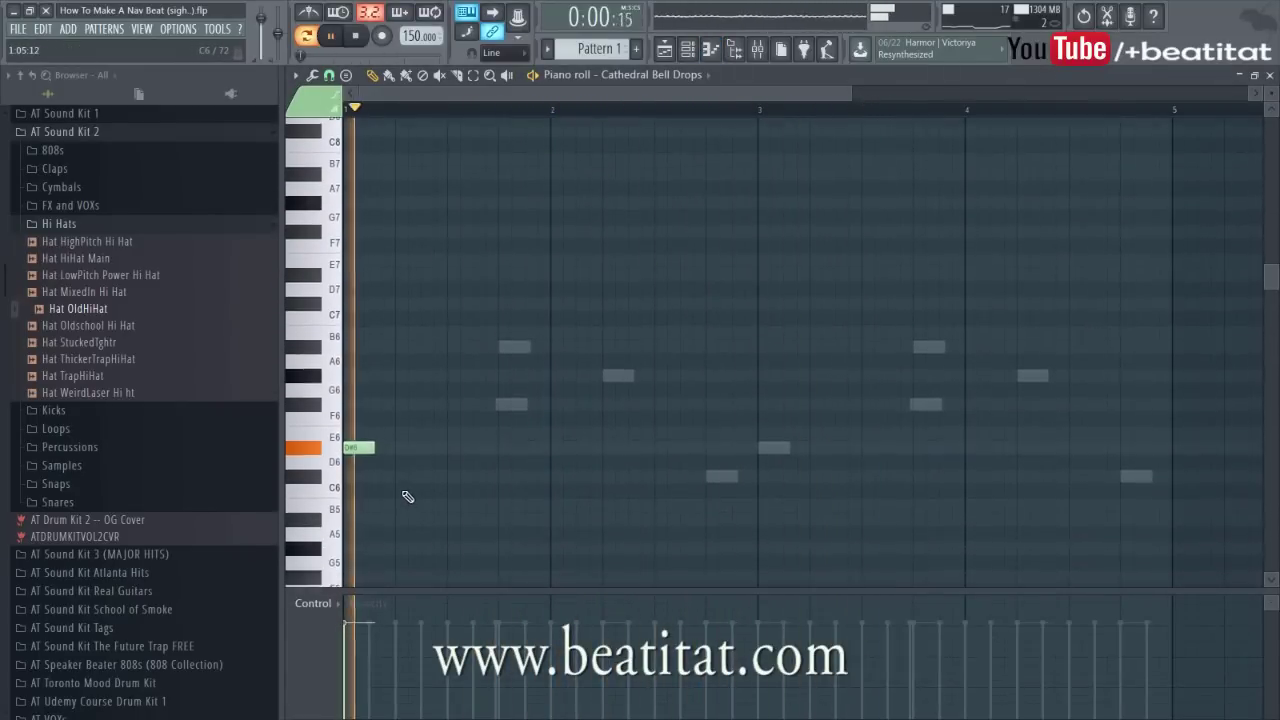
pyautogui.press('space')
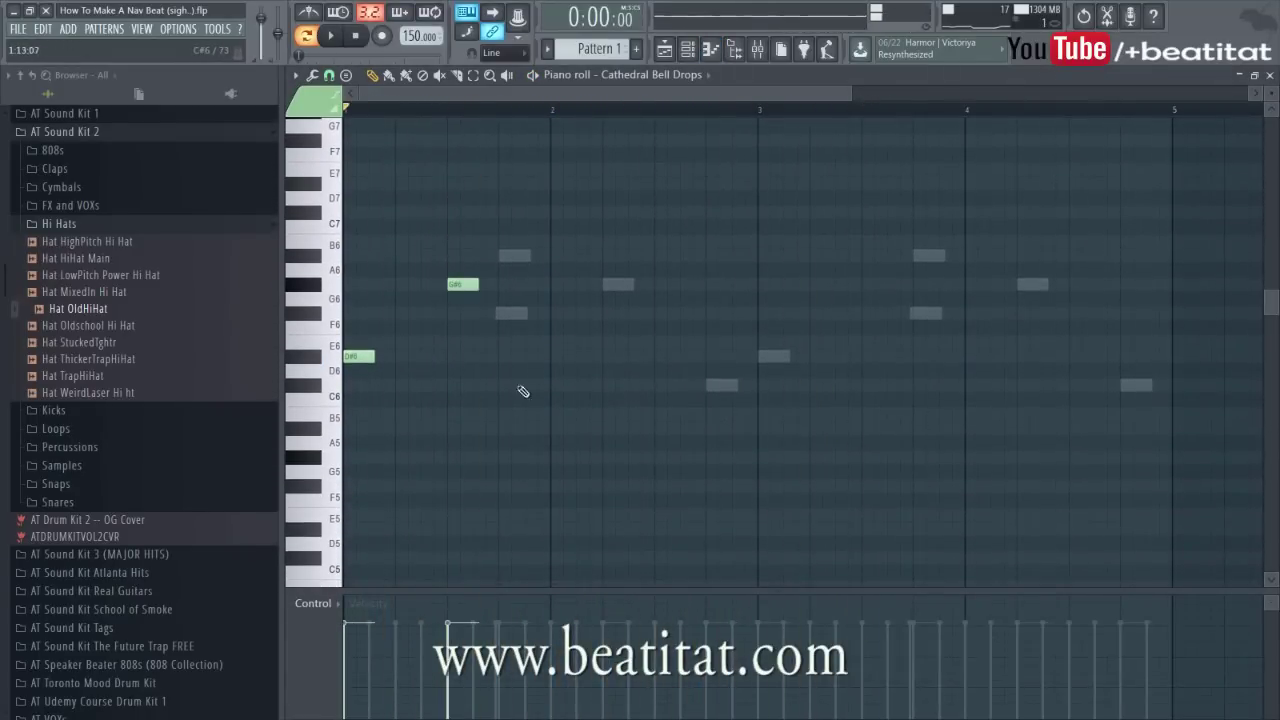
# Add an A#6 note at the start of bar 2 and an E6 note halfway through bar 2.
pyautogui.click(567, 314)
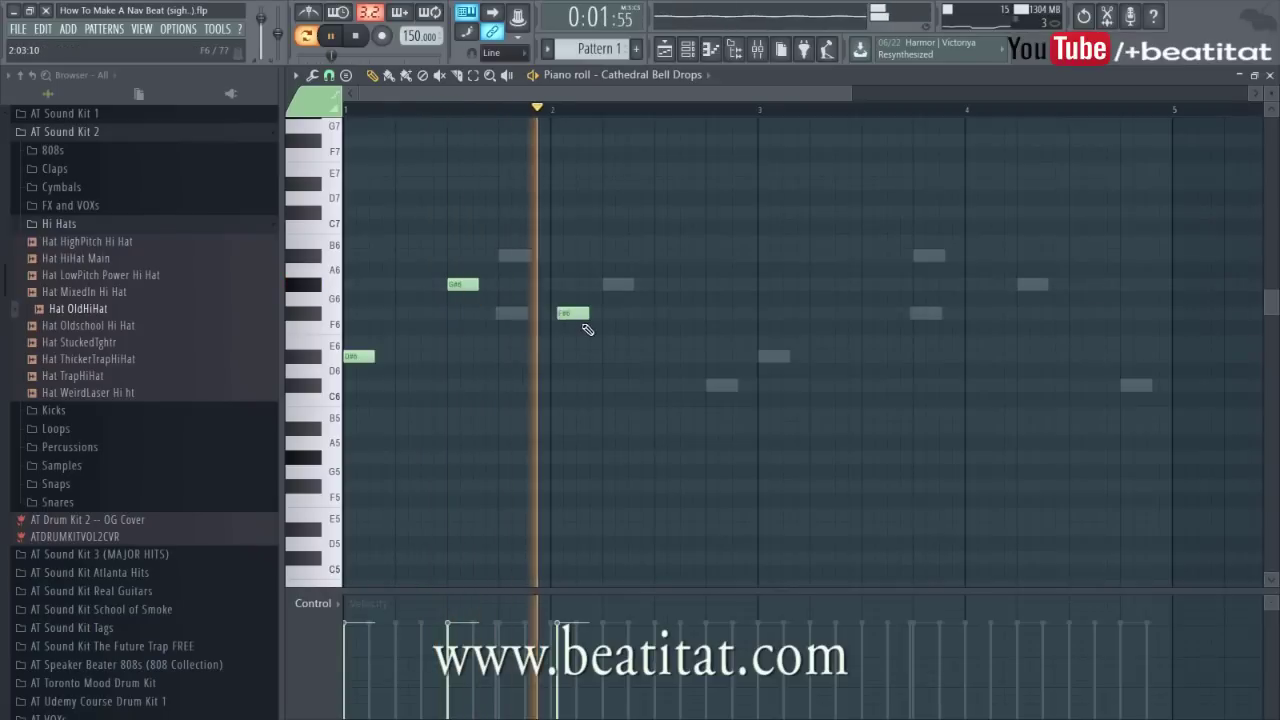
pyautogui.moveTo(567, 318); pyautogui.dragTo(550, 276)
pyautogui.press('space')
pyautogui.press('space')
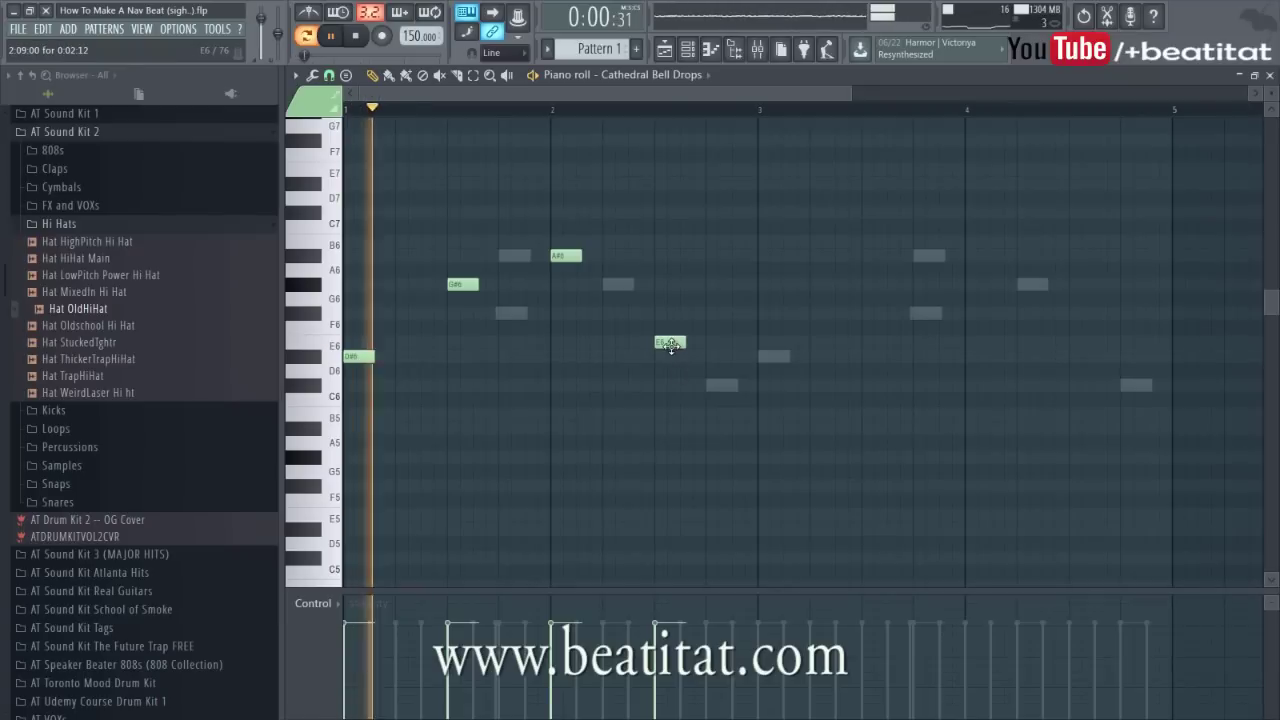
# Transpose the Cathedral Bell Drops notes down one octave and move the last note to B4.
pyautogui.hotkey('ctrl', 'Down')
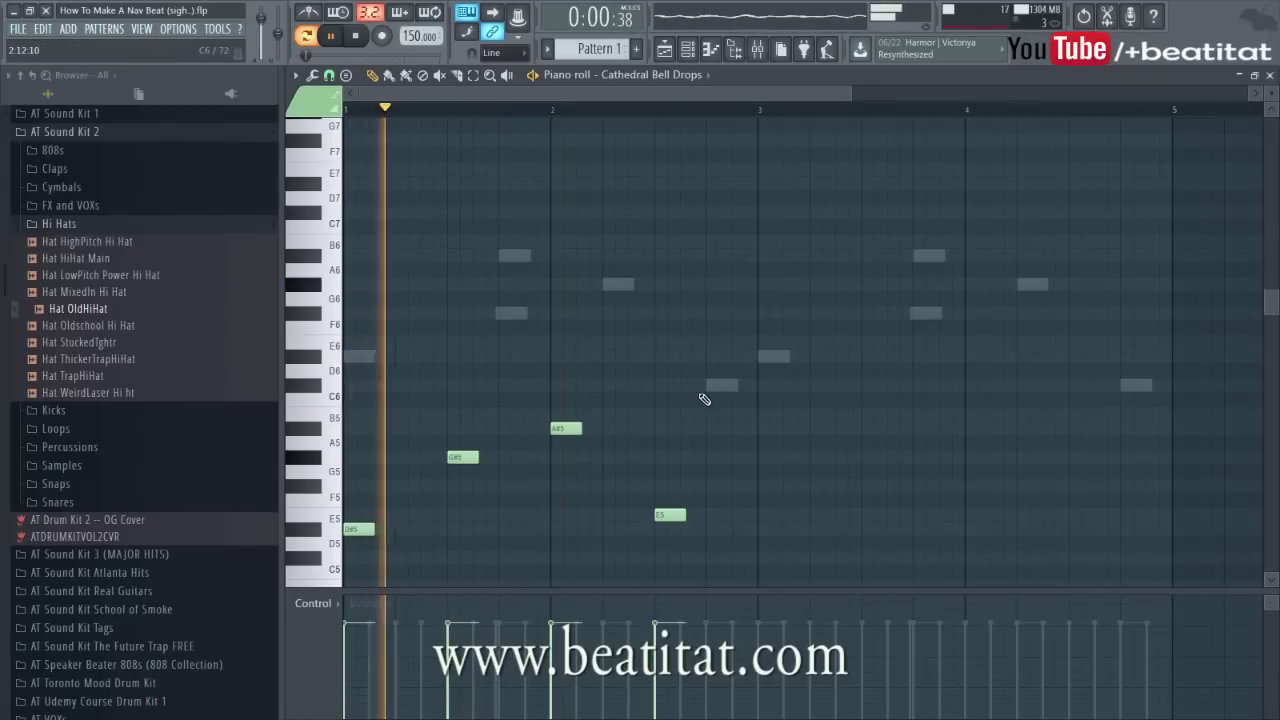
pyautogui.scroll(-4, 705, 398)
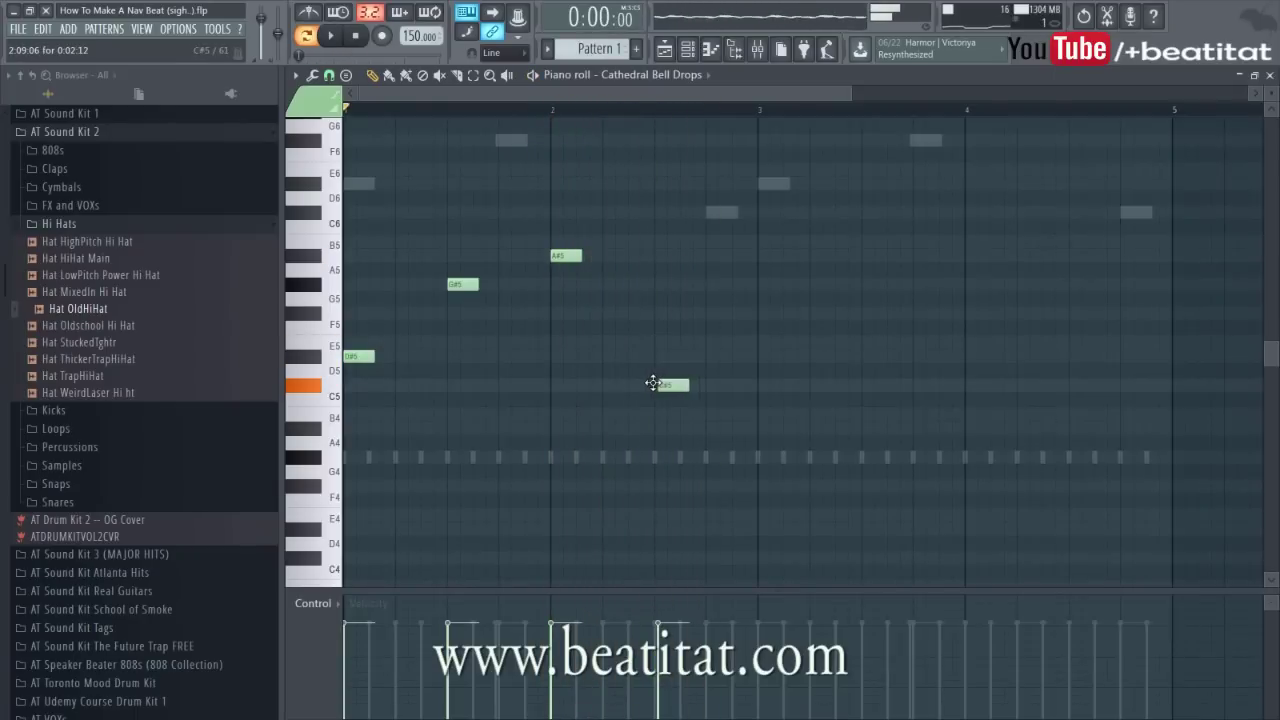
pyautogui.moveTo(651, 420); pyautogui.dragTo(655, 418)
pyautogui.press('space')
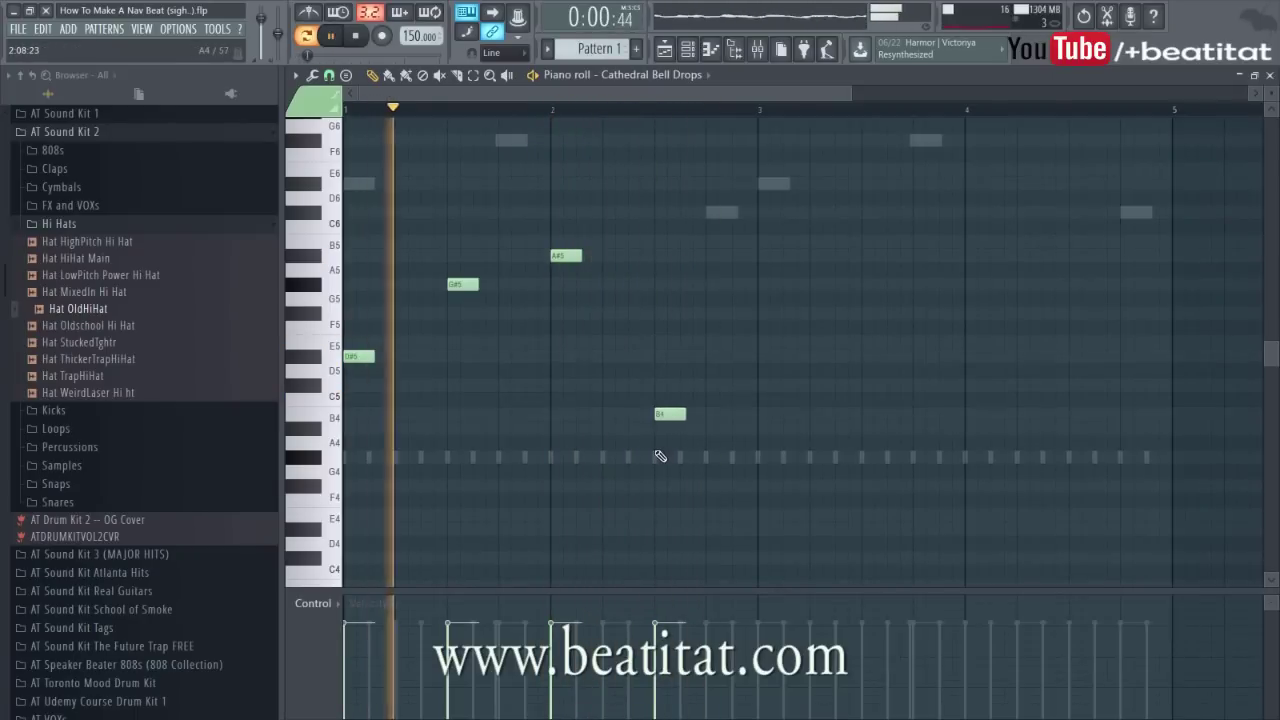
# Extend the bell melody with E5 at bar 3, G#5 halfway through bar 3 and C#6 on the second beat of bar 4.
pyautogui.click(763, 346)
pyautogui.rightClick(765, 342)
pyautogui.click(765, 342)
pyautogui.press('space')
pyautogui.press('space')
pyautogui.scroll(1, 900, 460)
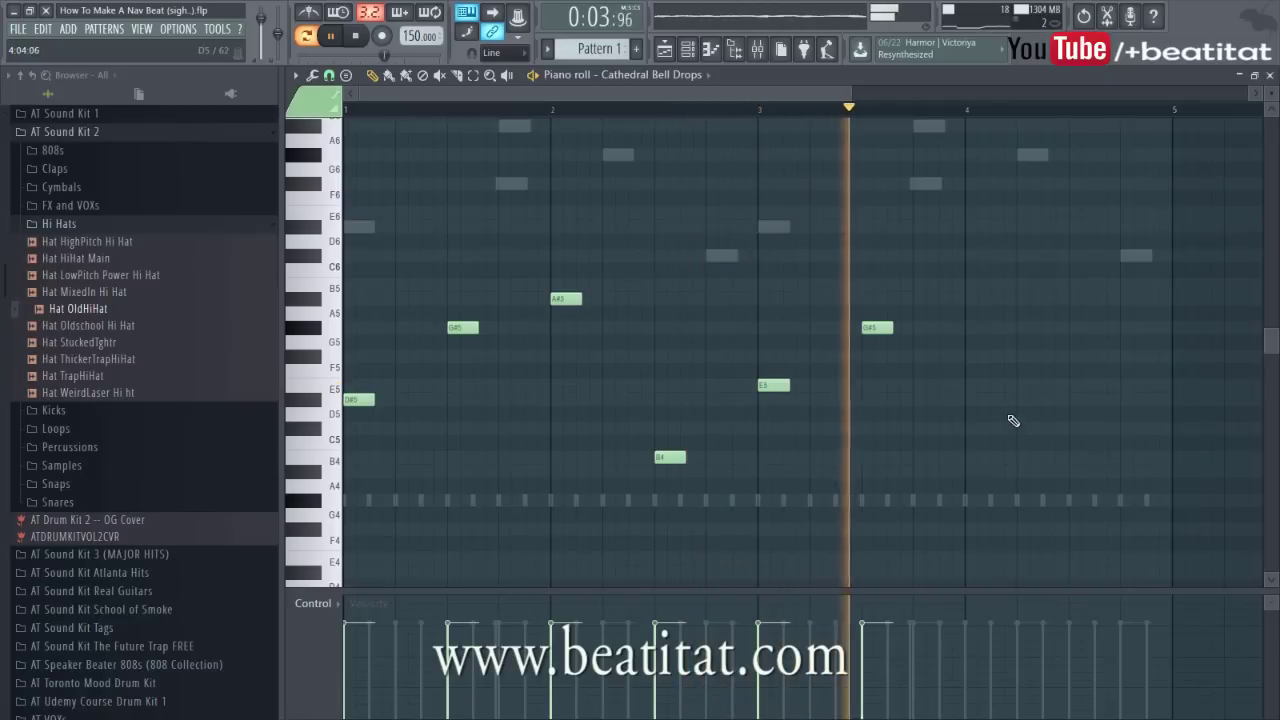
pyautogui.click(1020, 256)
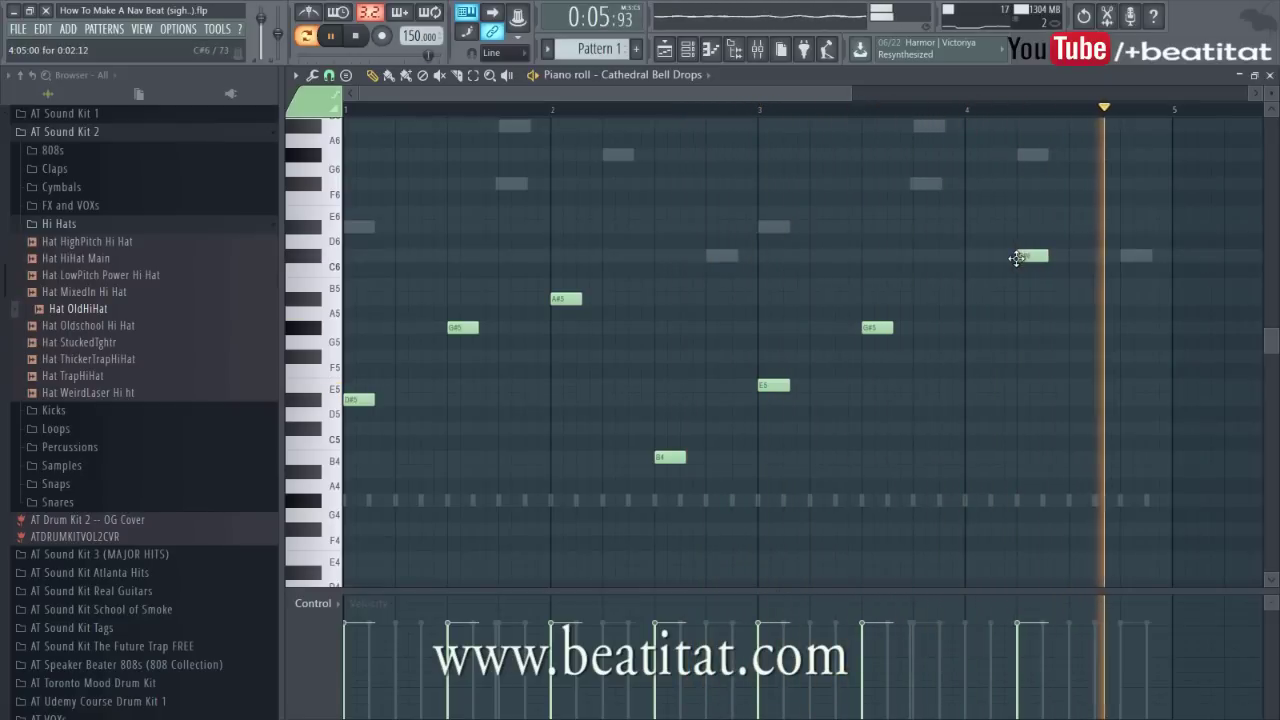
# Route Cathedral Bell Drops to its own mixer track at about -1.9 dB and move that track between Love Chimes and the hi-hat.
pyautogui.press('F7')
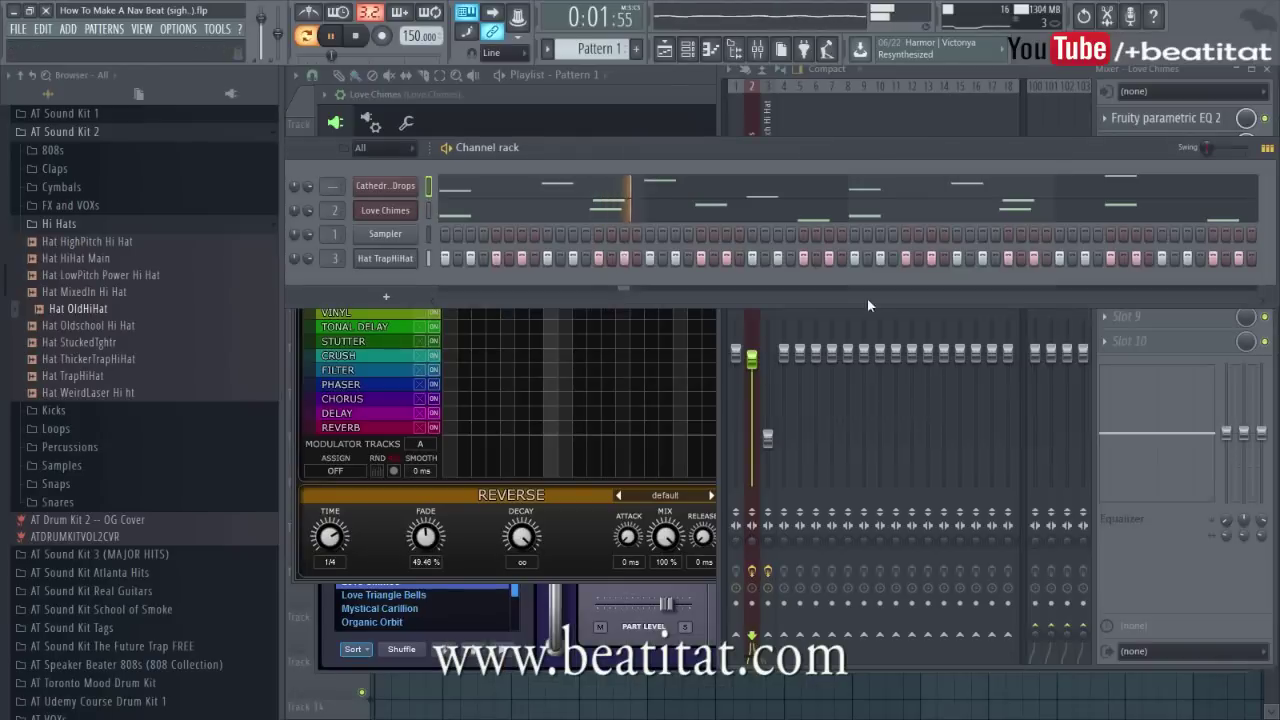
pyautogui.click(404, 191)
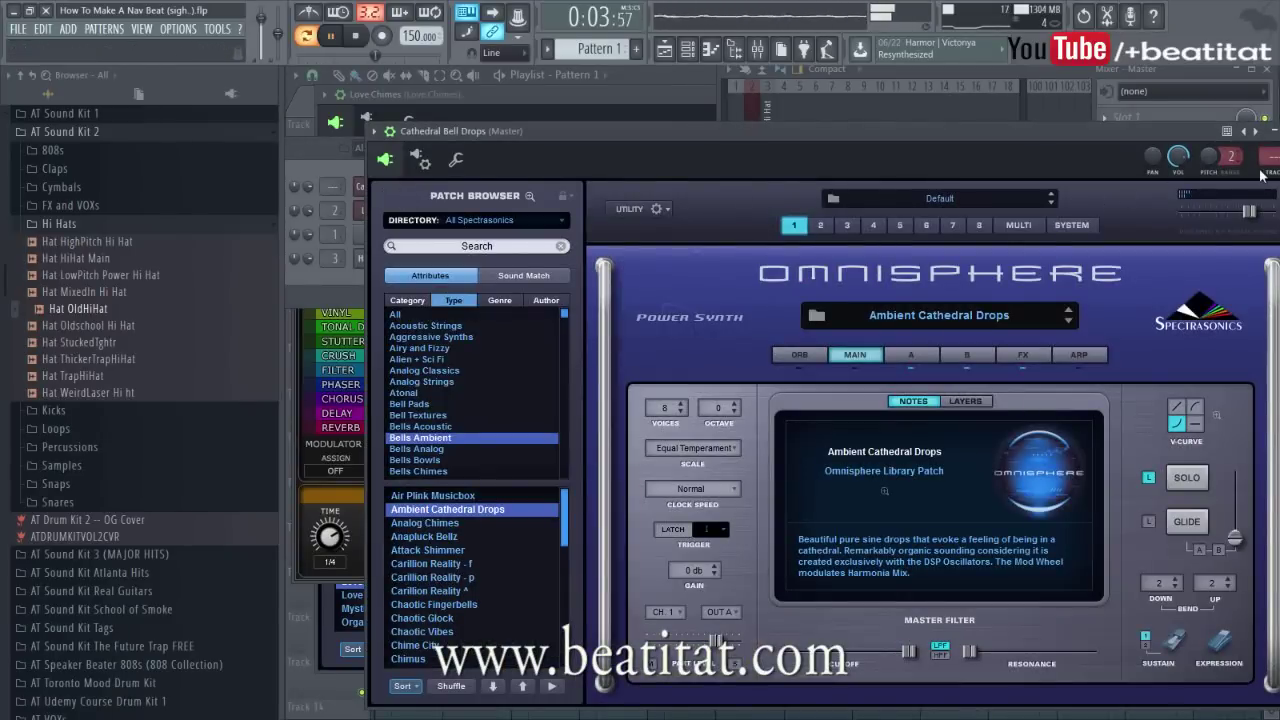
pyautogui.hotkey('ctrl', 'l')
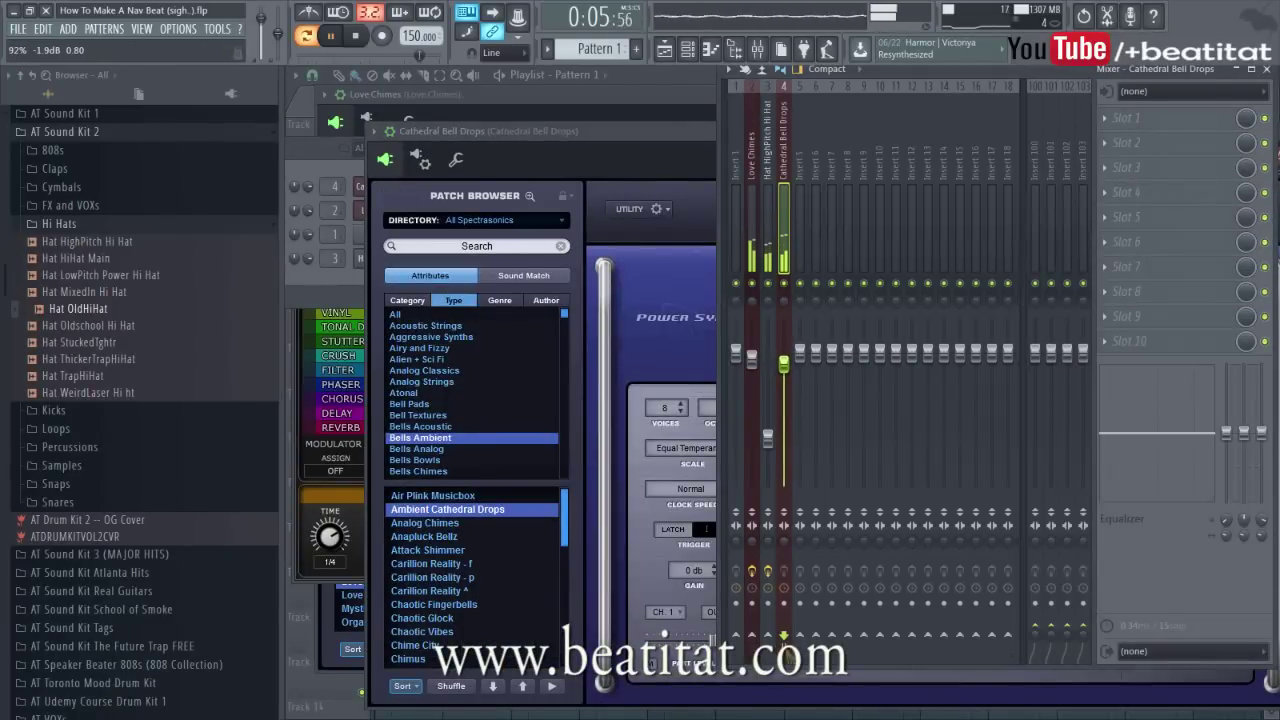
pyautogui.hotkey('alt', 'Left')
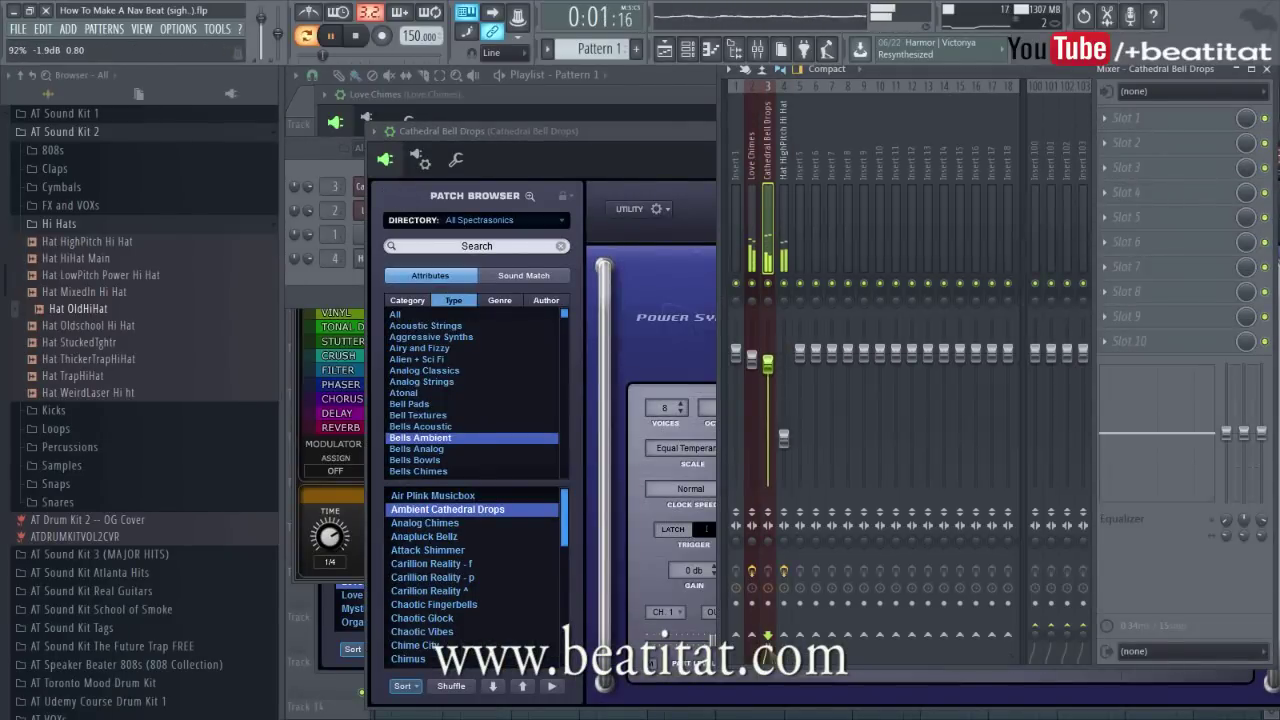
pyautogui.click(791, 320)
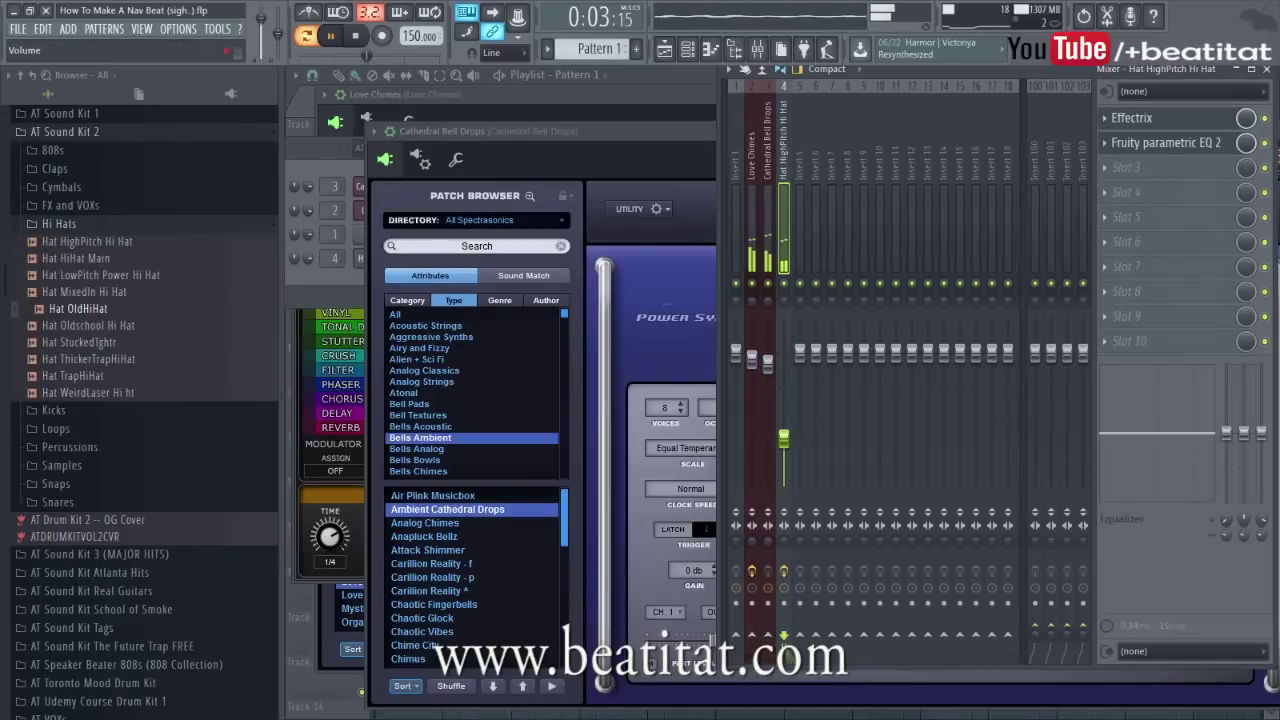
# Set the Cathedral Bell Drops mixer level to about -1.2 dB and enlarge the mixer window.
pyautogui.click(762, 340)
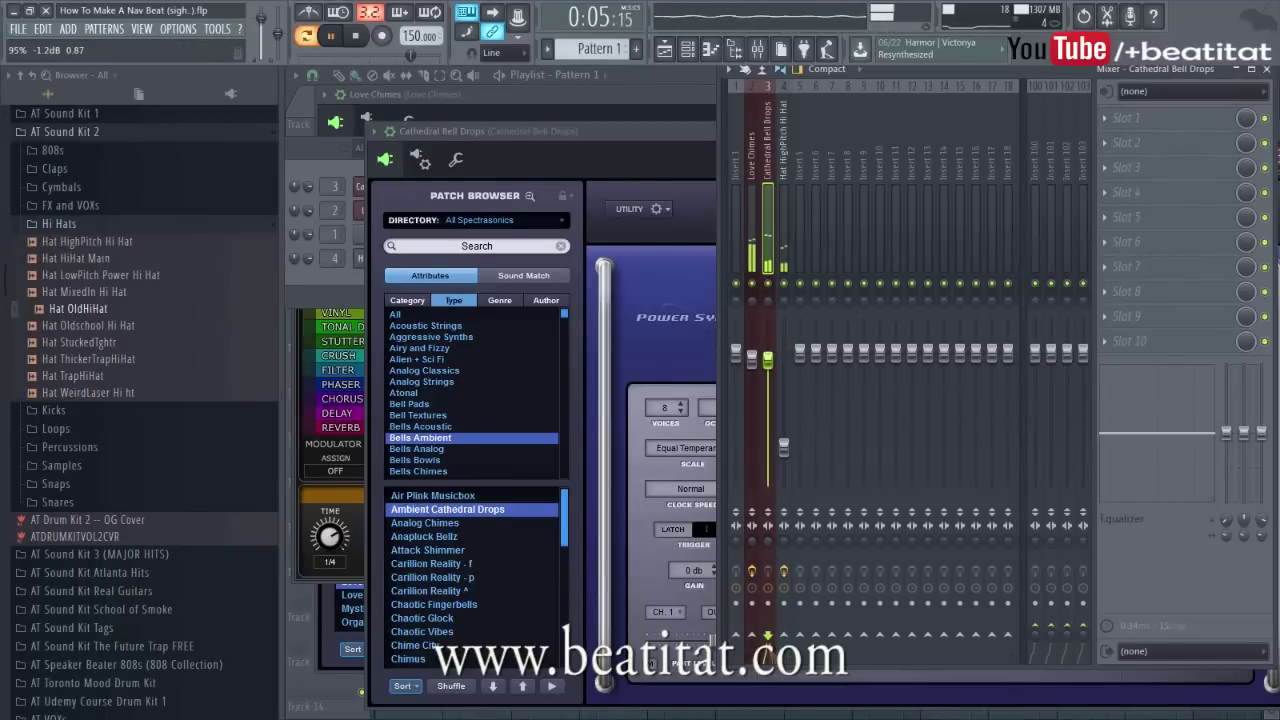
pyautogui.moveTo(719, 664); pyautogui.dragTo(578, 716)
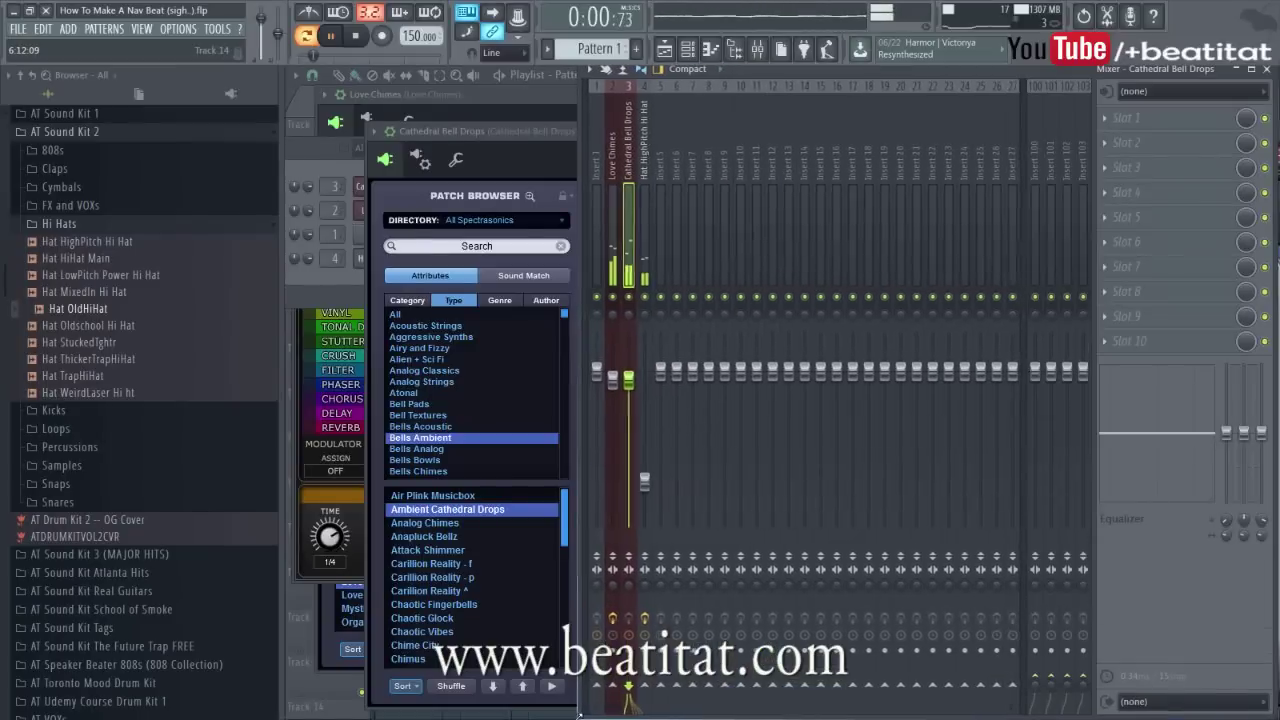
# Try Hat HiHat Main as the hi-hat channel's sample and check its sampler settings.
pyautogui.click(309, 264)
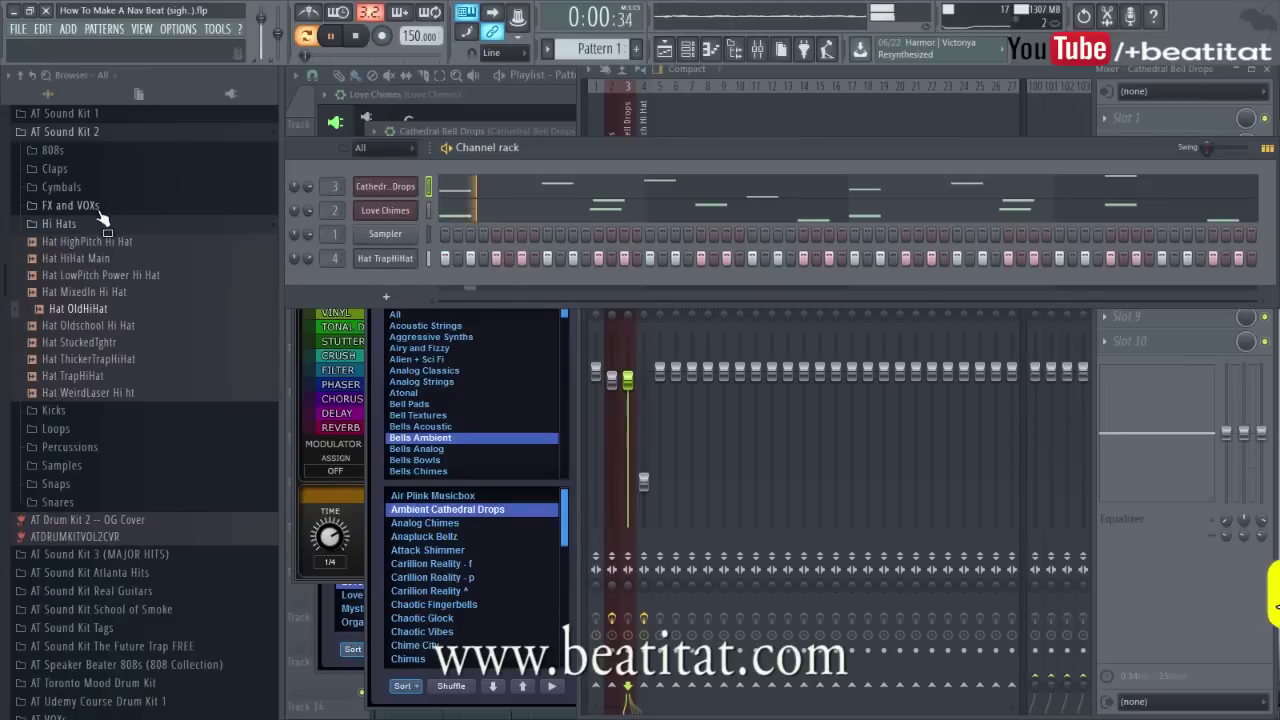
pyautogui.moveTo(100, 258); pyautogui.dragTo(396, 264)
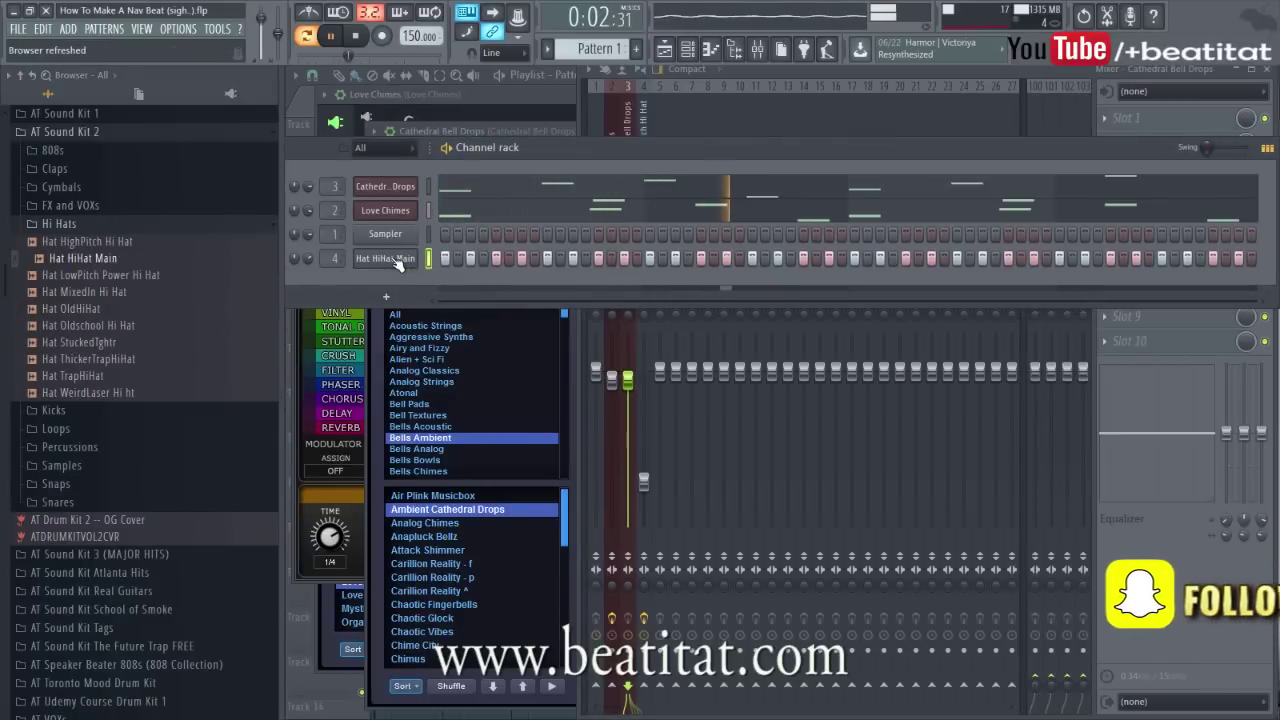
pyautogui.press('space')
pyautogui.click(385, 258)
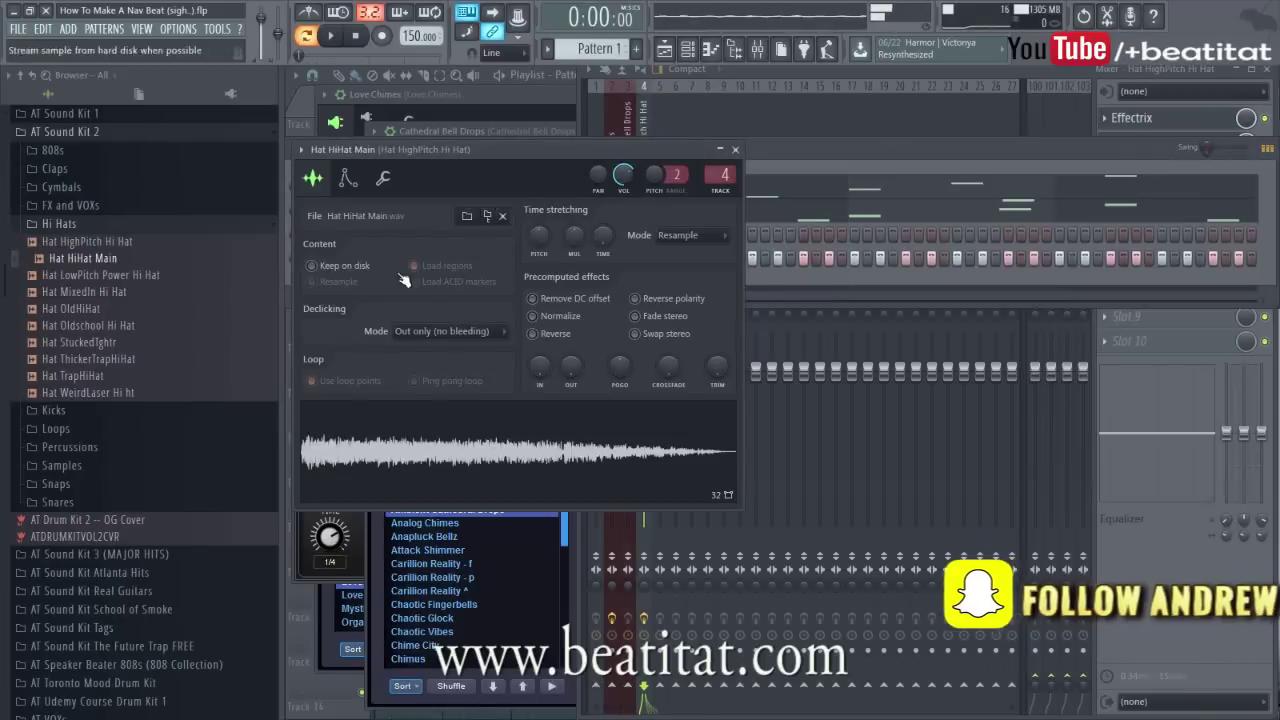
pyautogui.click(735, 149)
# Audition hats from the Toronto Mood and AT Sound Kit folders and load Hi Hat 4 from AT Sound Kit 3 onto the hi-hat channel.
pyautogui.click(100, 310)
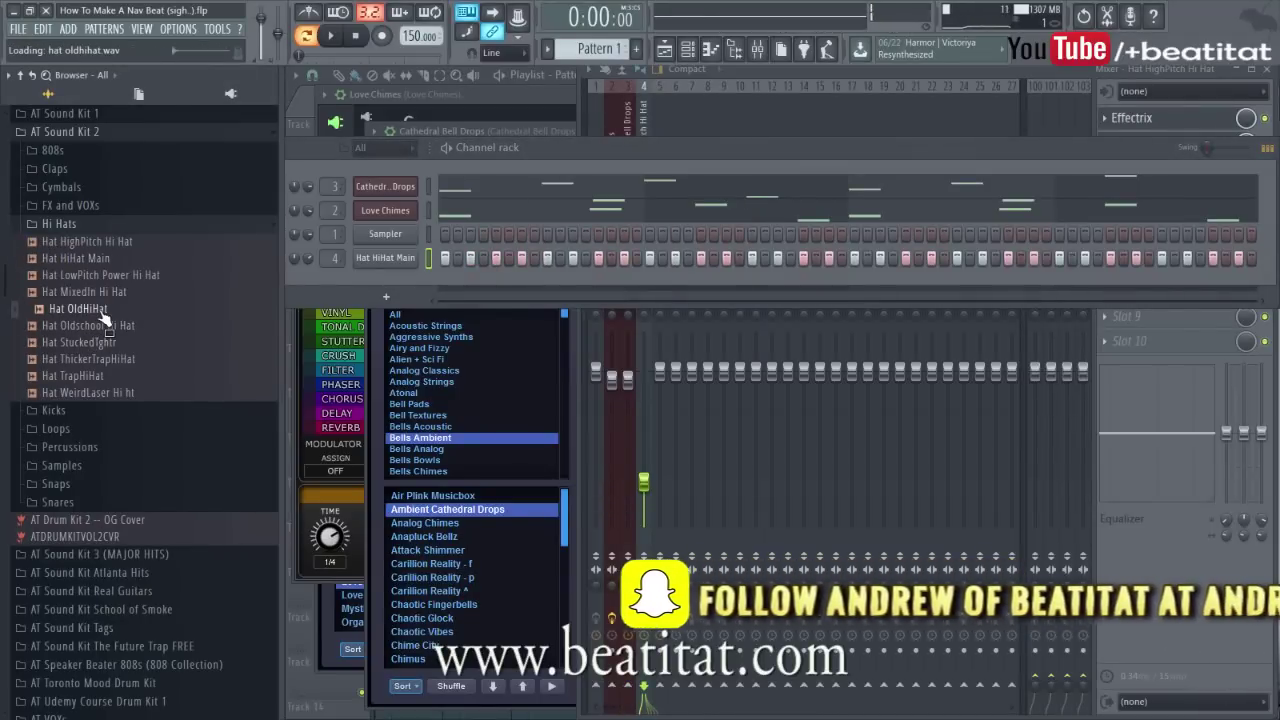
pyautogui.scroll(3, 107, 318)
pyautogui.scroll(-3, 124, 456)
pyautogui.click(104, 134)
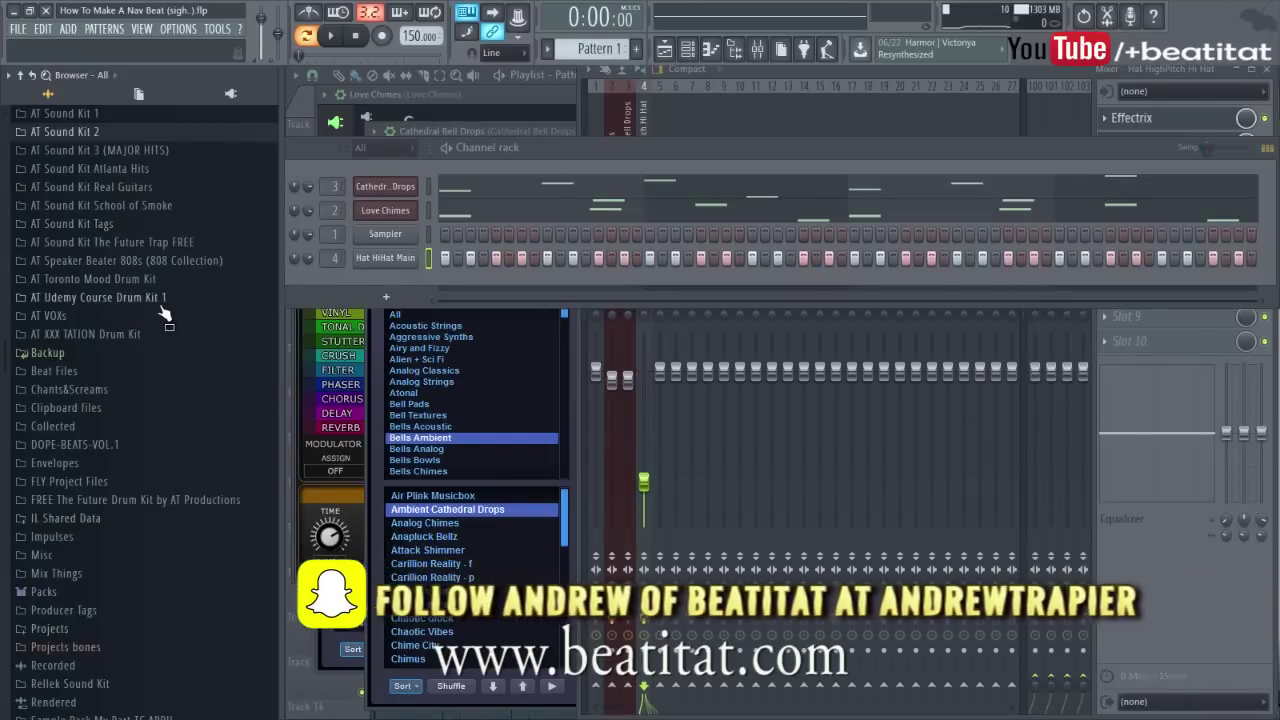
pyautogui.click(100, 279)
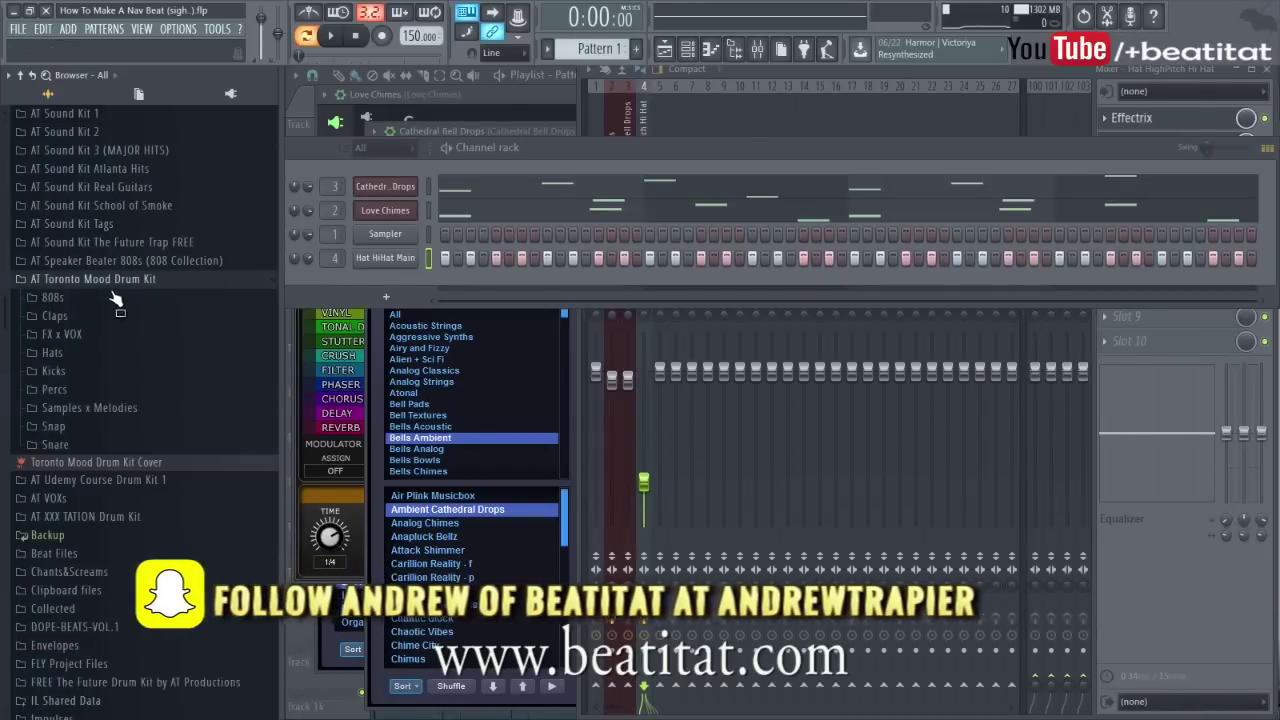
pyautogui.click(100, 352)
pyautogui.click(100, 370)
pyautogui.press('Down')
pyautogui.press('Down')
pyautogui.press('Down')
pyautogui.press('Down')
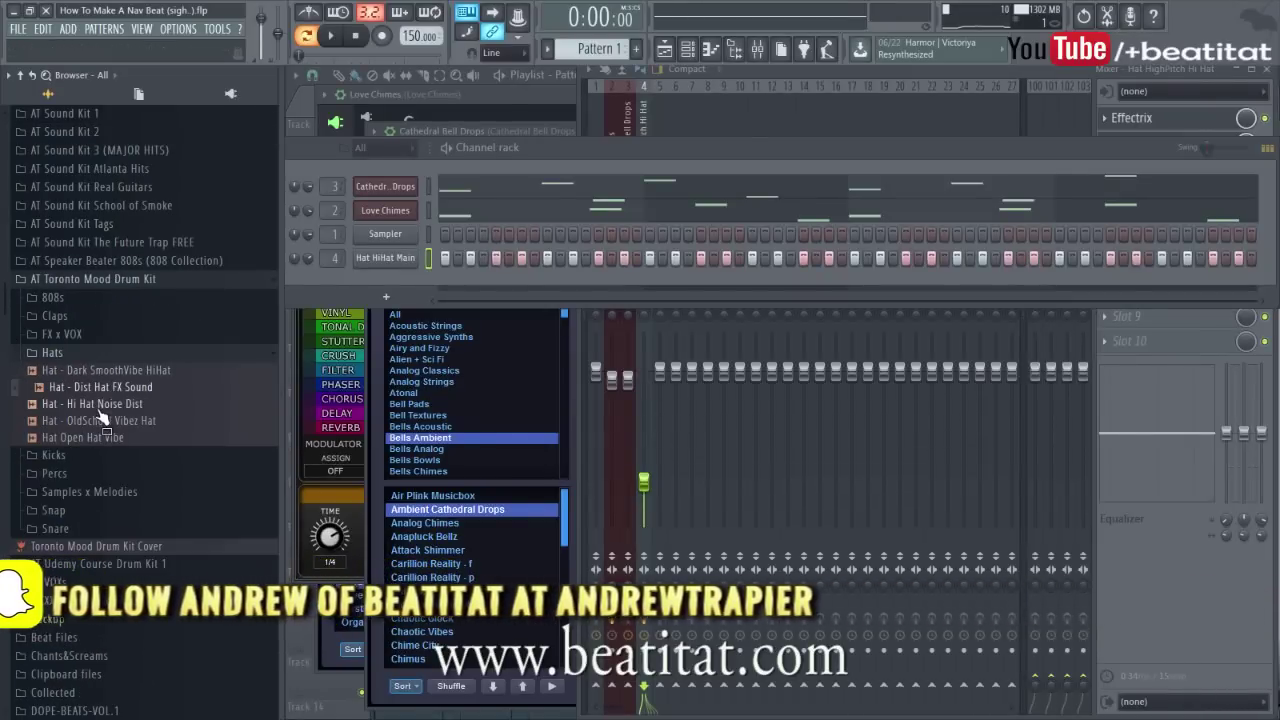
pyautogui.click(124, 387)
pyautogui.click(125, 372)
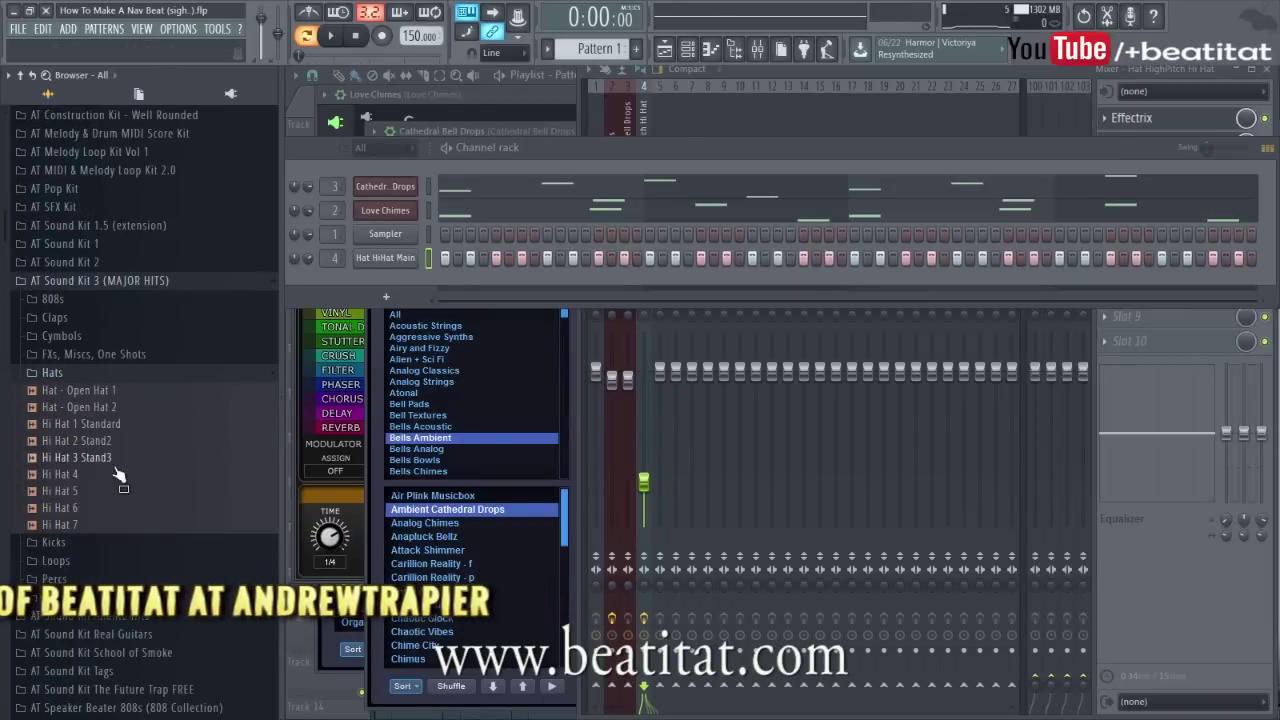
pyautogui.moveTo(114, 476); pyautogui.dragTo(395, 262)
pyautogui.press('space')
# Transpose all of the Hi Hat 4 notes in the piano roll to A4.
pyautogui.rightClick(385, 262)
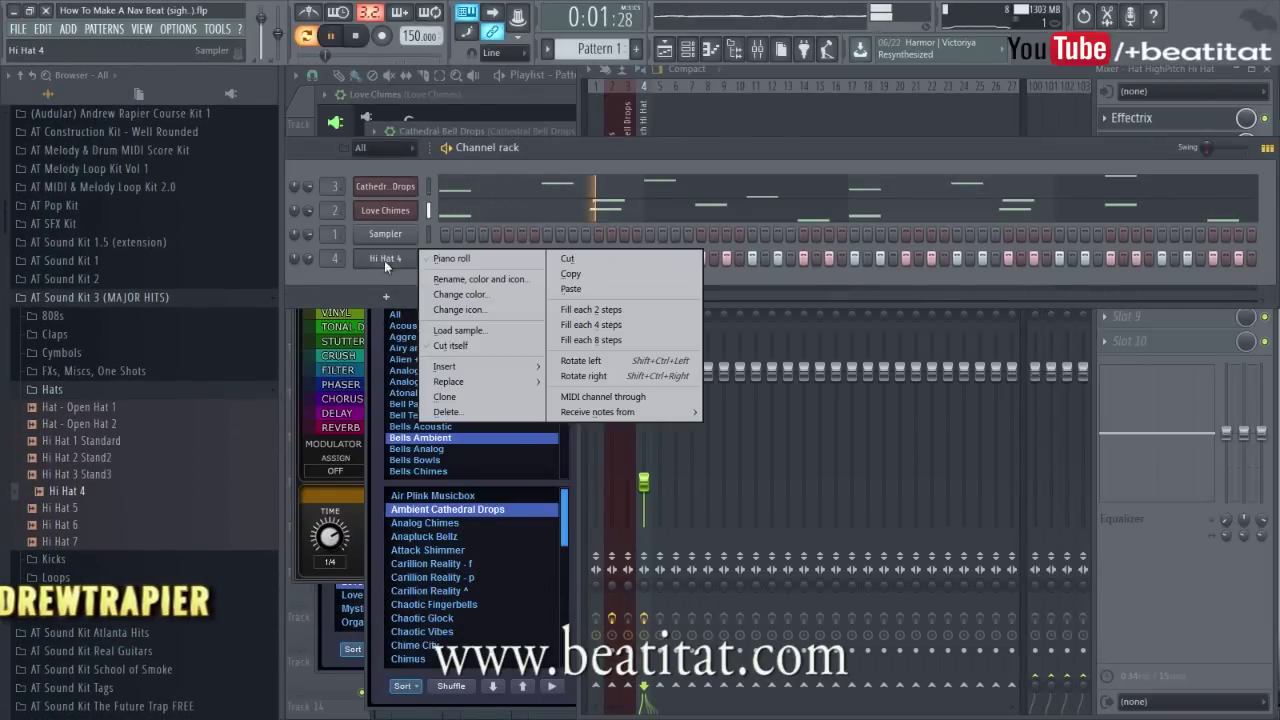
pyautogui.click(462, 262)
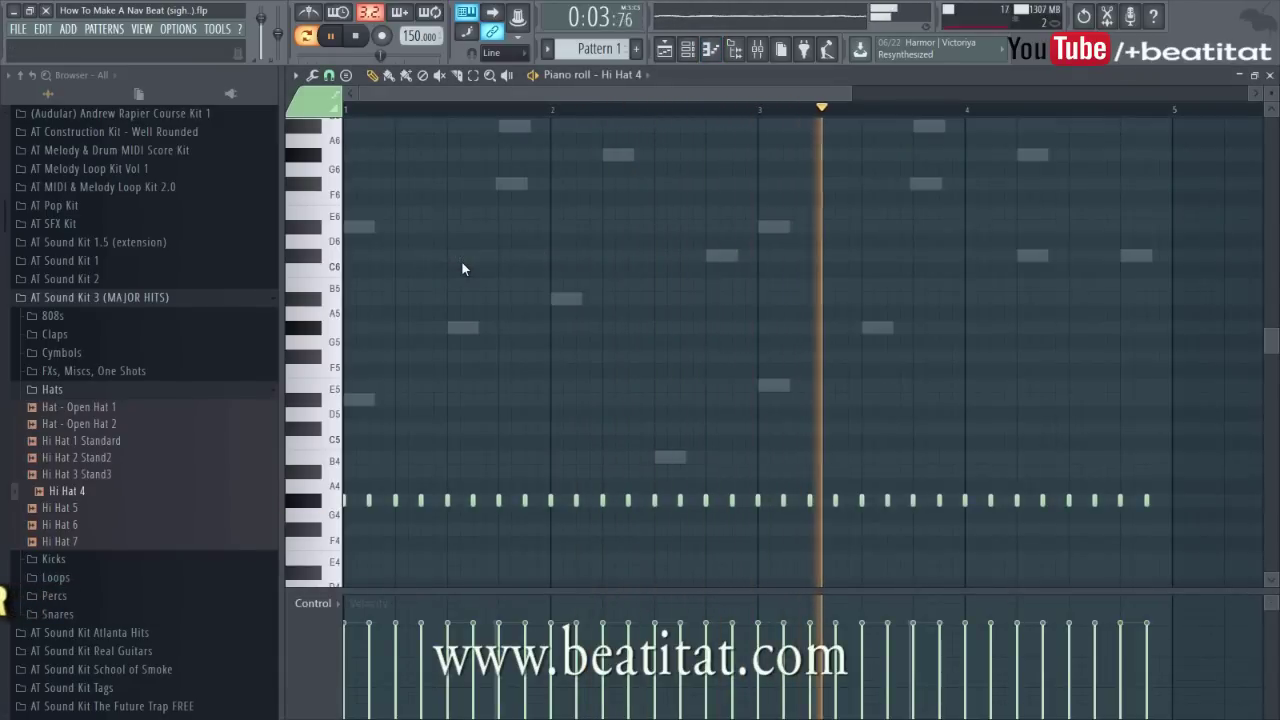
pyautogui.hotkey('ctrl', 'Up')
pyautogui.hotkey('shift', 'Down')
pyautogui.hotkey('shift', 'Down')
pyautogui.hotkey('shift', 'Down')
pyautogui.hotkey('shift', 'Down')
pyautogui.hotkey('shift', 'Down')
pyautogui.hotkey('shift', 'Down')
pyautogui.hotkey('shift', 'Down')
pyautogui.hotkey('shift', 'Down')
pyautogui.hotkey('shift', 'Down')
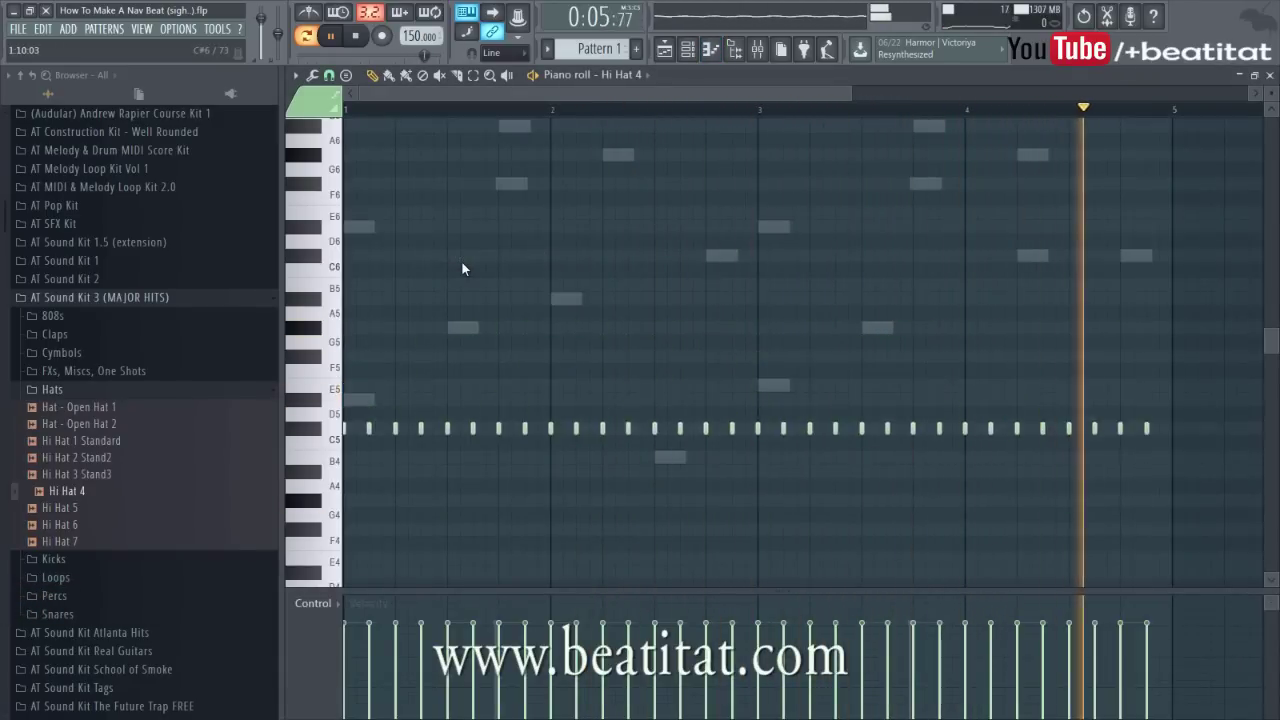
pyautogui.hotkey('shift', 'Down')
pyautogui.hotkey('shift', 'Down')
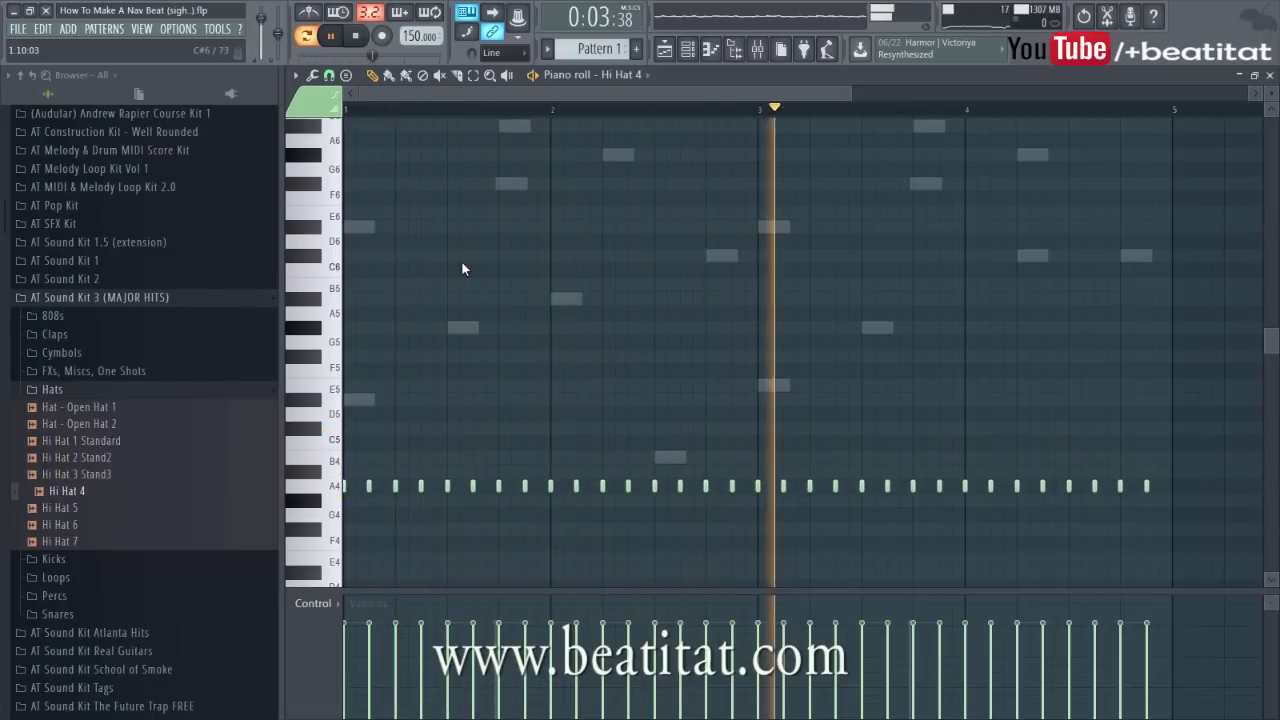
# Raise the level of the hi-hat's mixer track.
pyautogui.press('F7')
pyautogui.click(638, 383)
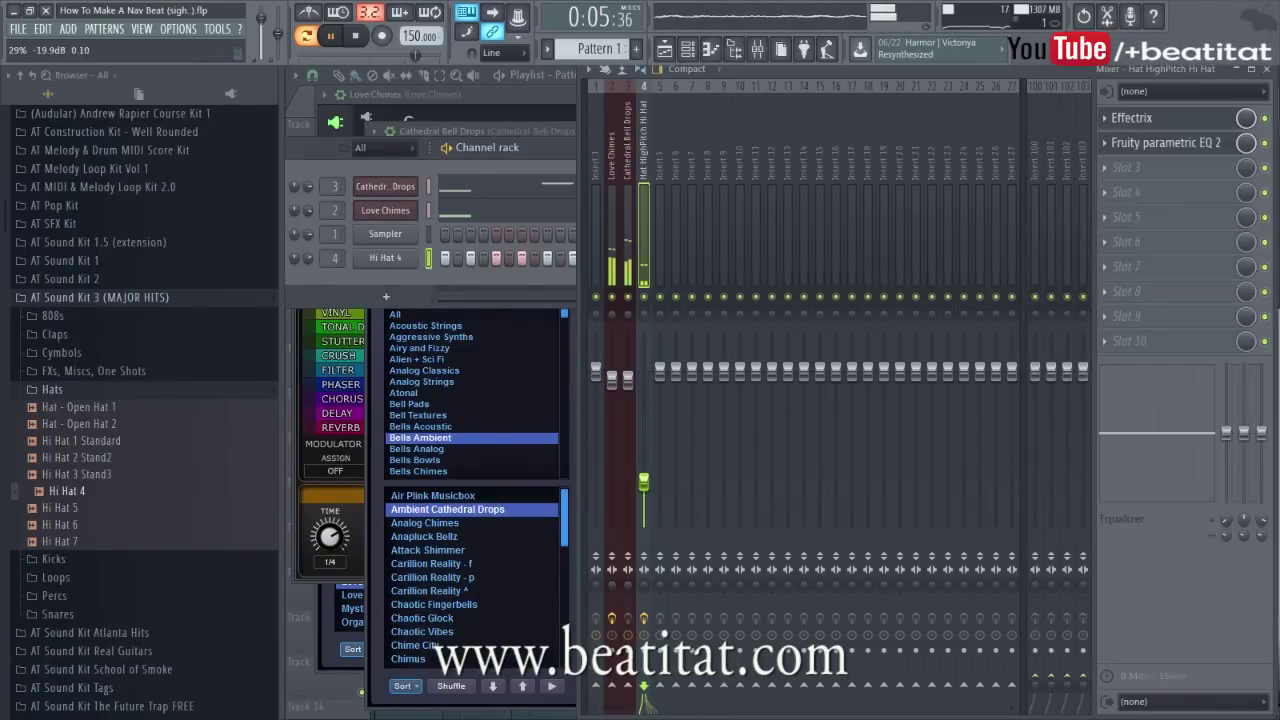
# Add Clp Trap ClapMain from AT Sound Kit 2 with a clap on beat 3 of every bar, routed to mixer track 5.
pyautogui.click(151, 302)
pyautogui.click(115, 280)
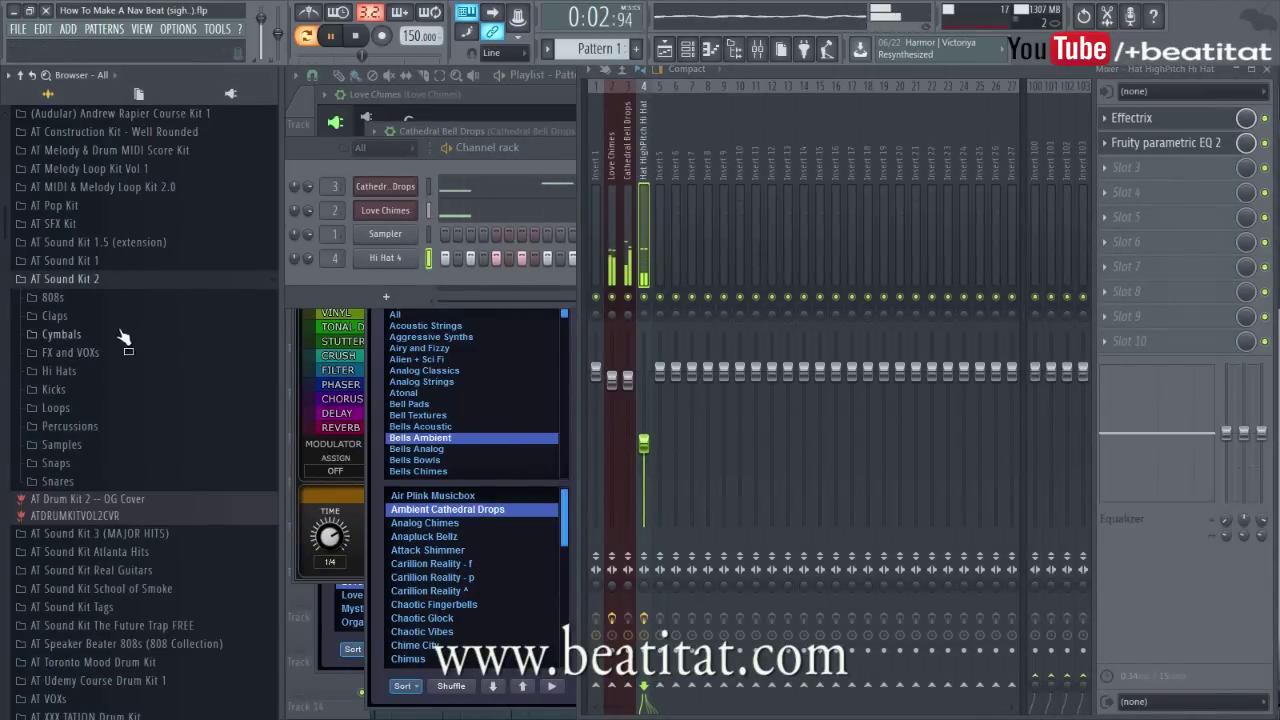
pyautogui.click(110, 316)
pyautogui.click(117, 452)
pyautogui.moveTo(117, 452); pyautogui.dragTo(440, 284)
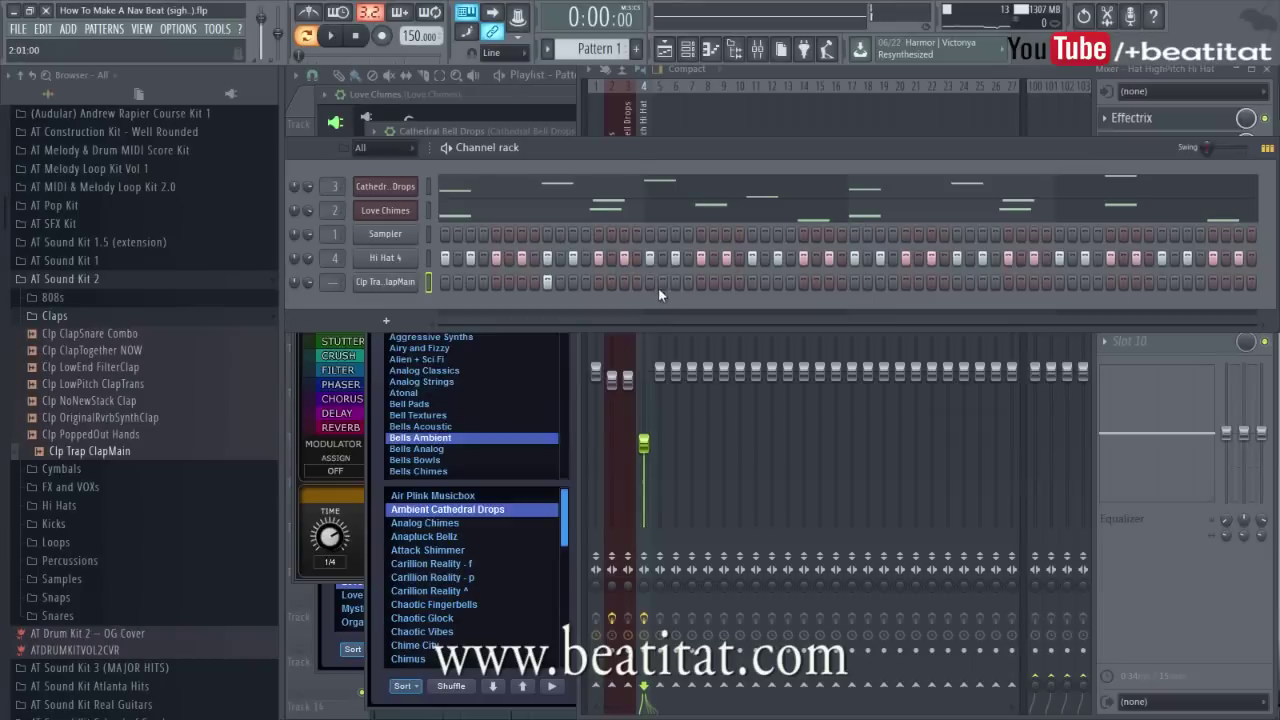
pyautogui.click(547, 282)
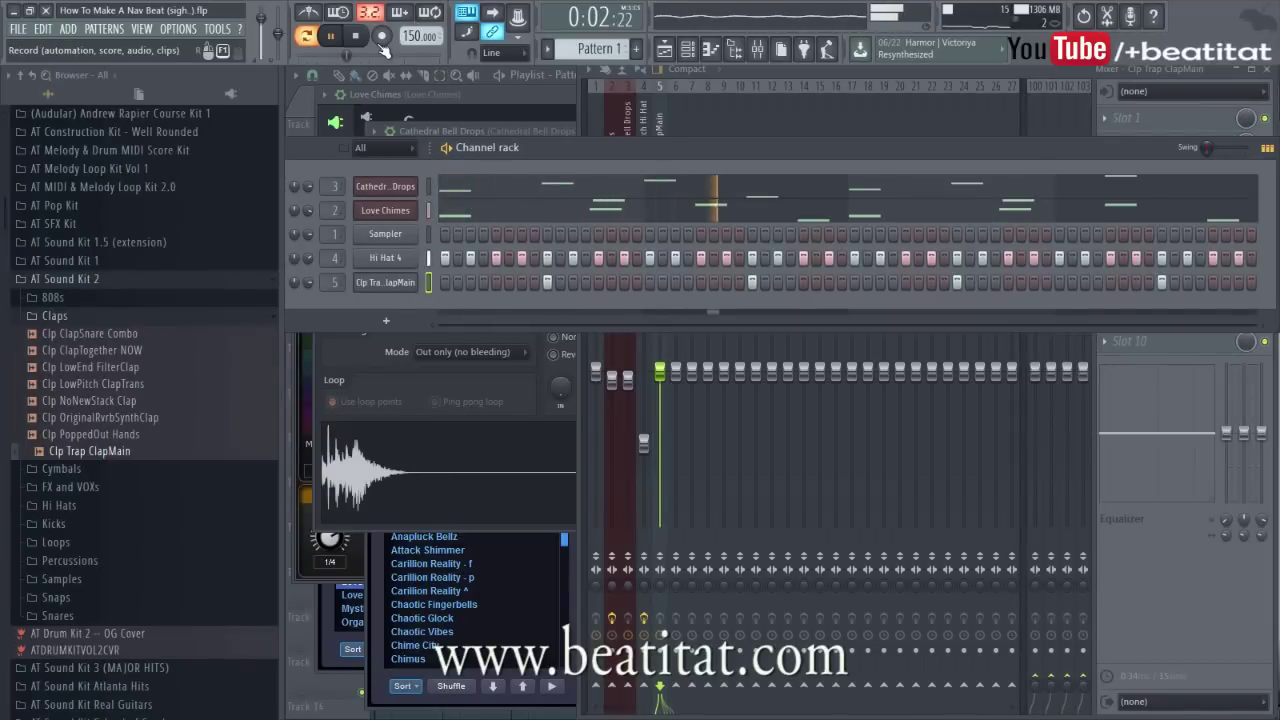
# Audition the AT Sound Kit 2 snares and add Snr PoppyTrap as a new channel below the clap.
pyautogui.click(90, 322)
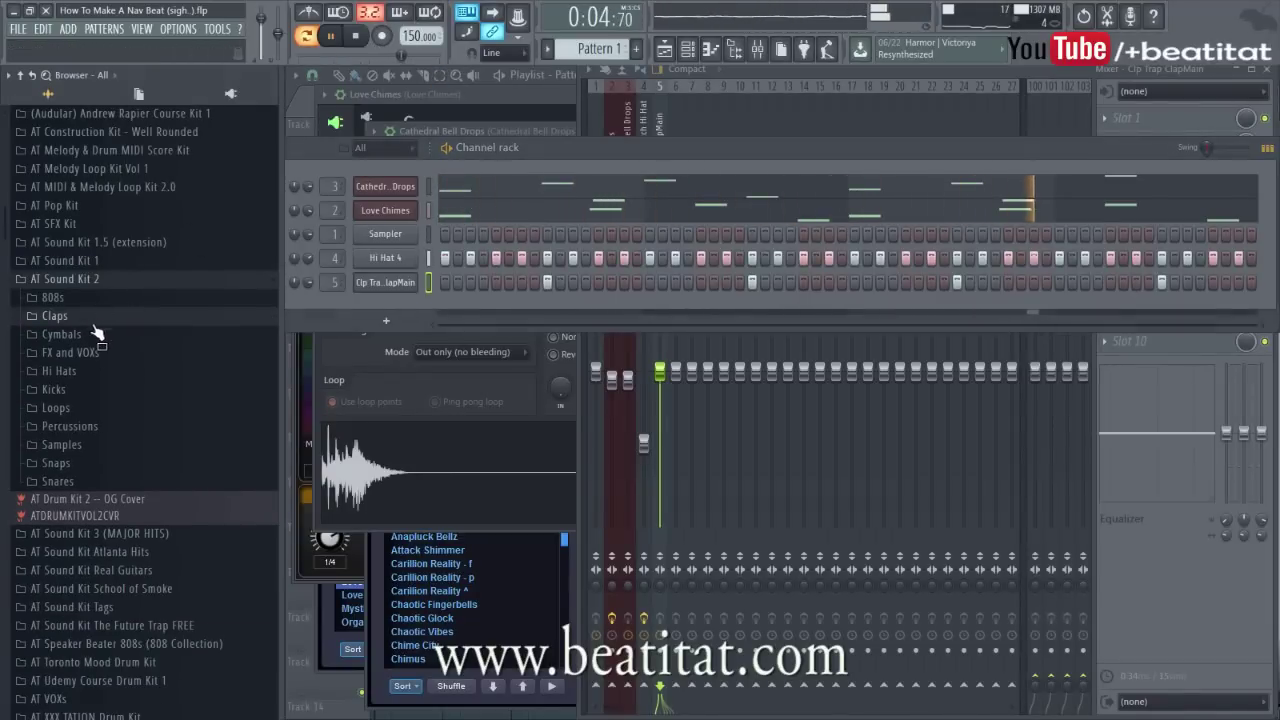
pyautogui.click(87, 484)
pyautogui.scroll(-4, 112, 547)
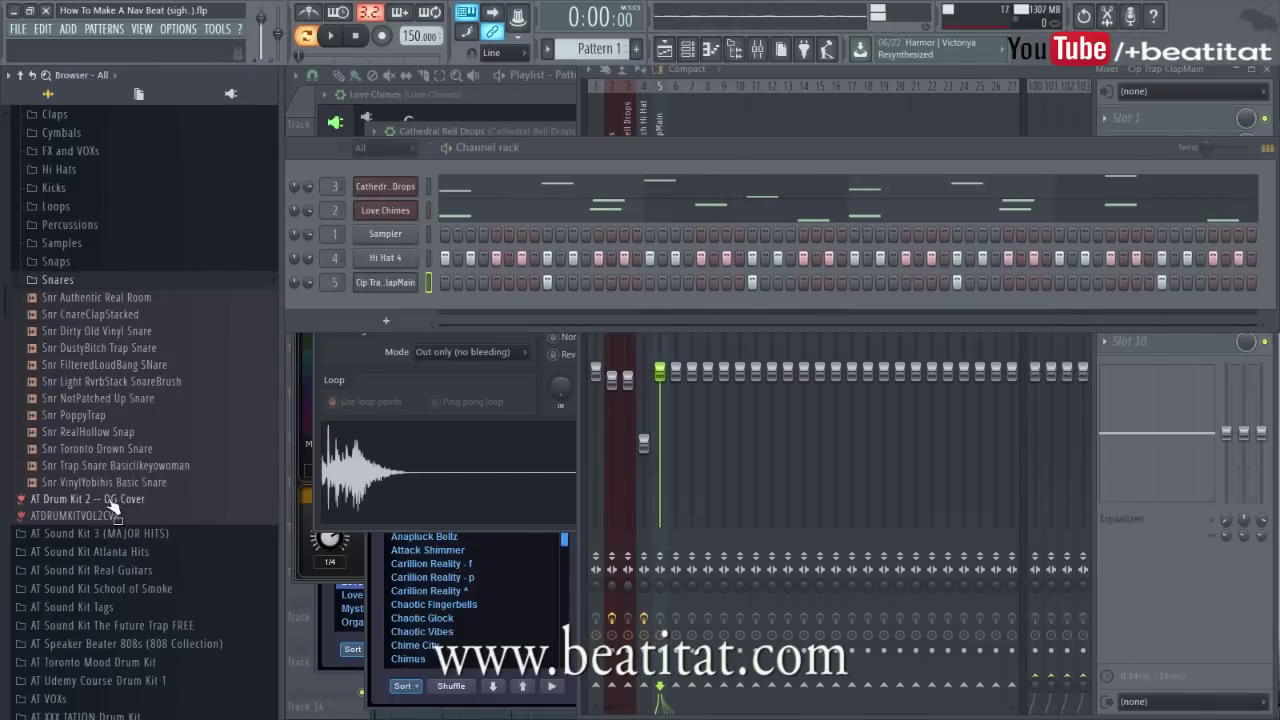
pyautogui.click(128, 466)
pyautogui.click(130, 448)
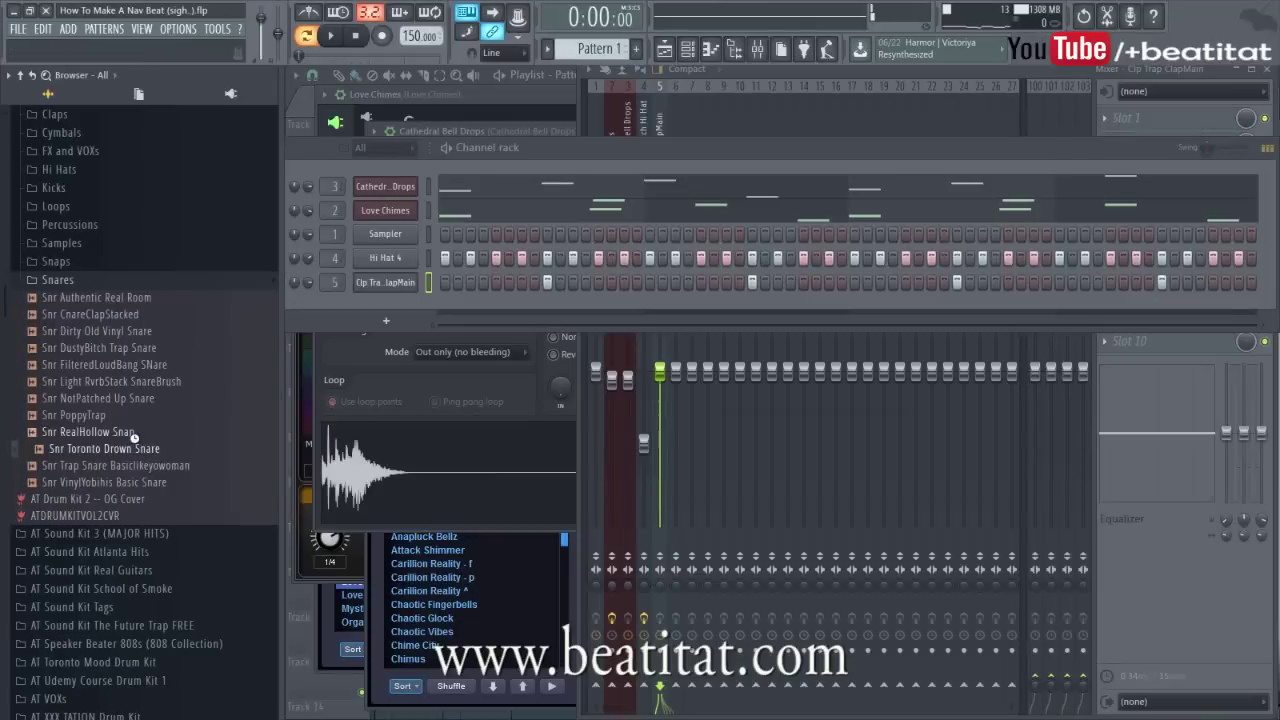
pyautogui.click(134, 432)
pyautogui.click(136, 417)
pyautogui.moveTo(418, 313); pyautogui.dragTo(422, 300)
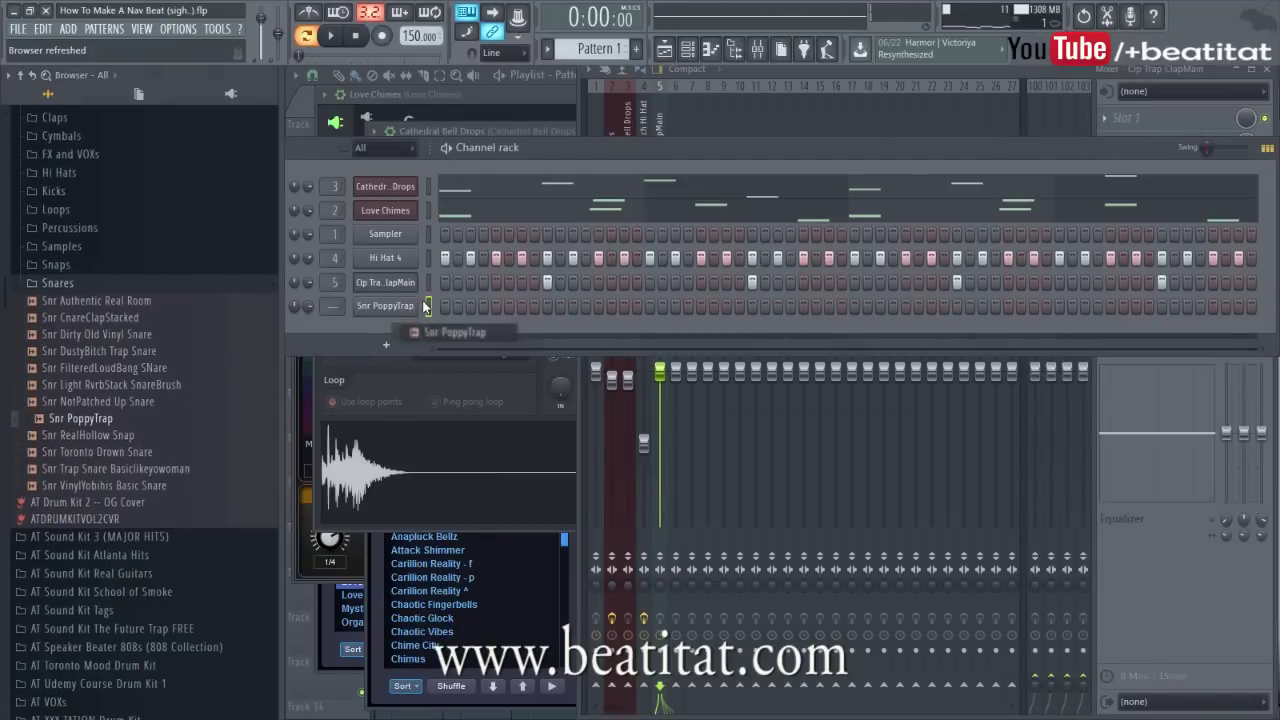
# Place Snr PoppyTrap hits on step 15 of bars 1 and 3 and on step 7 of bar 4.
pyautogui.press('space')
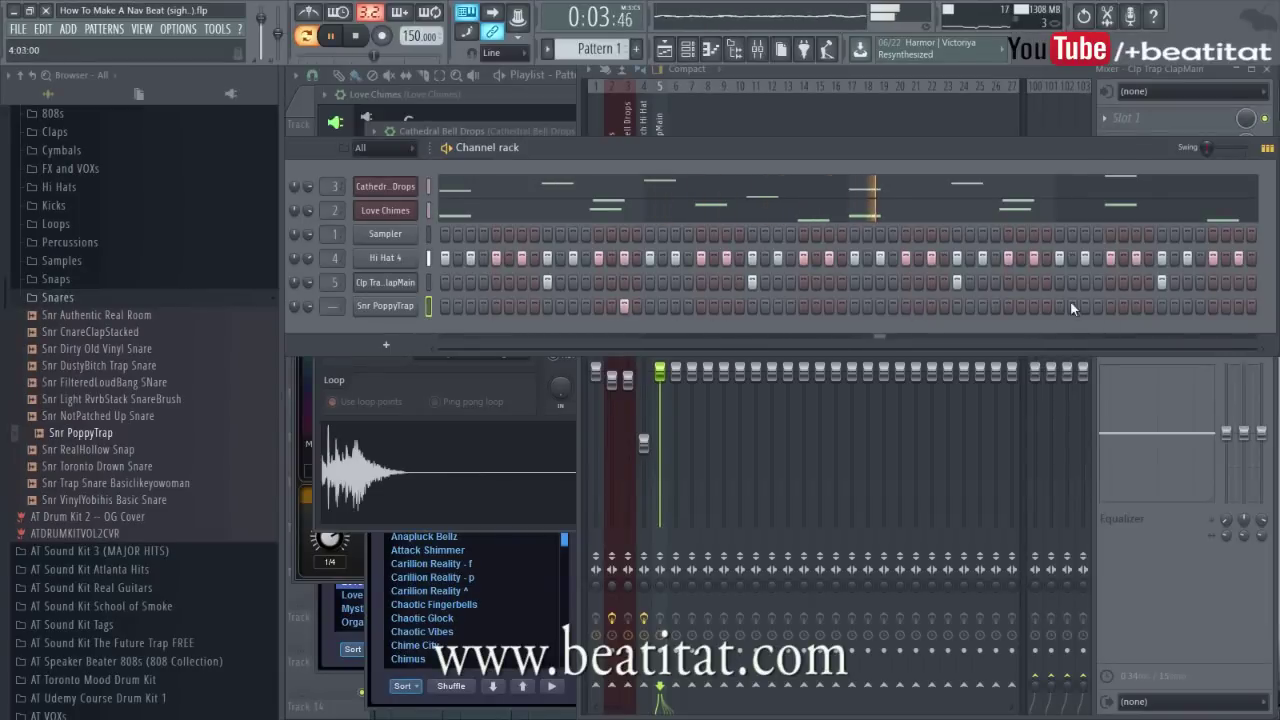
pyautogui.click(1036, 306)
pyautogui.click(1135, 306)
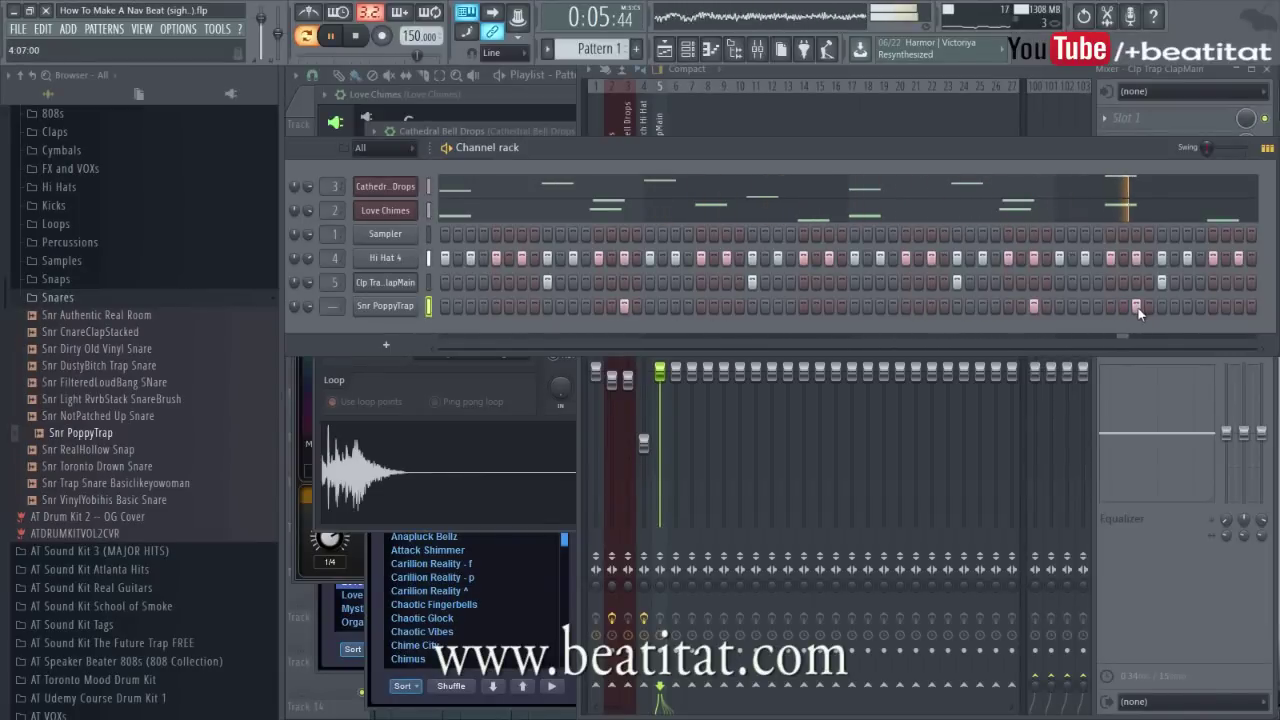
# Route Snr PoppyTrap to mixer track 6 at about -5 dB and set the clap track to about -0.2 dB.
pyautogui.click(385, 306)
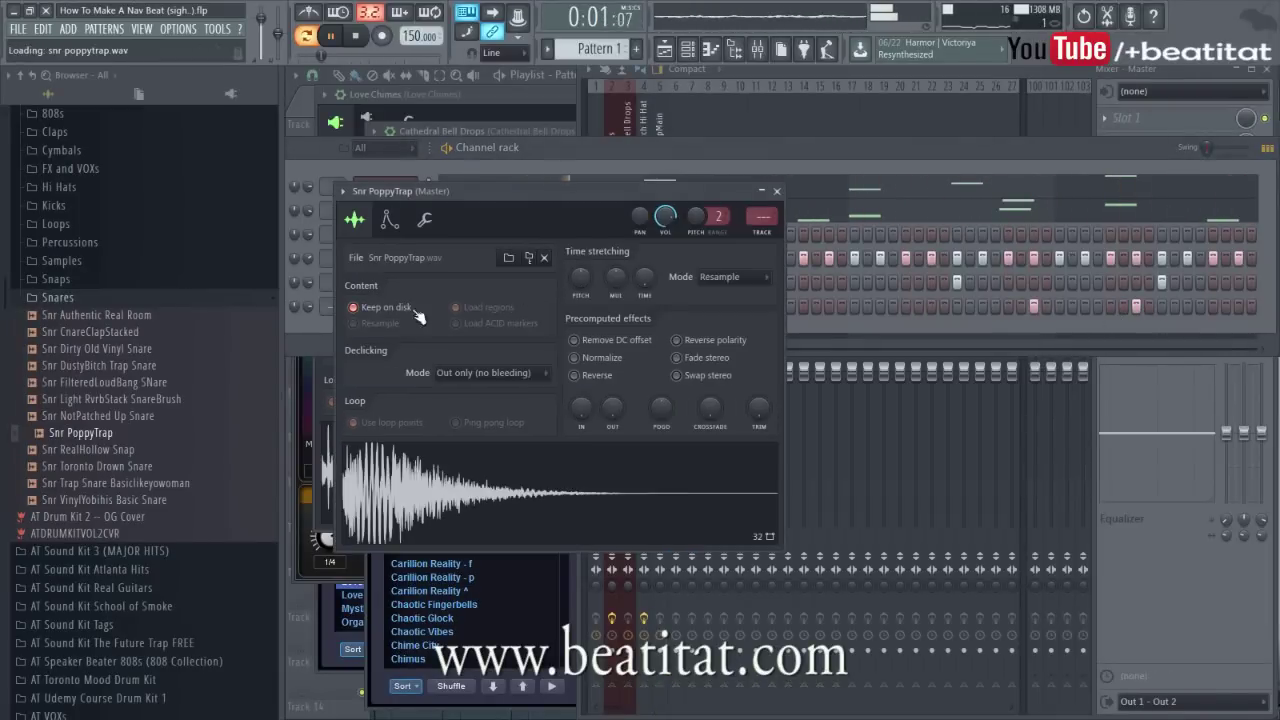
pyautogui.hotkey('ctrl', 'l')
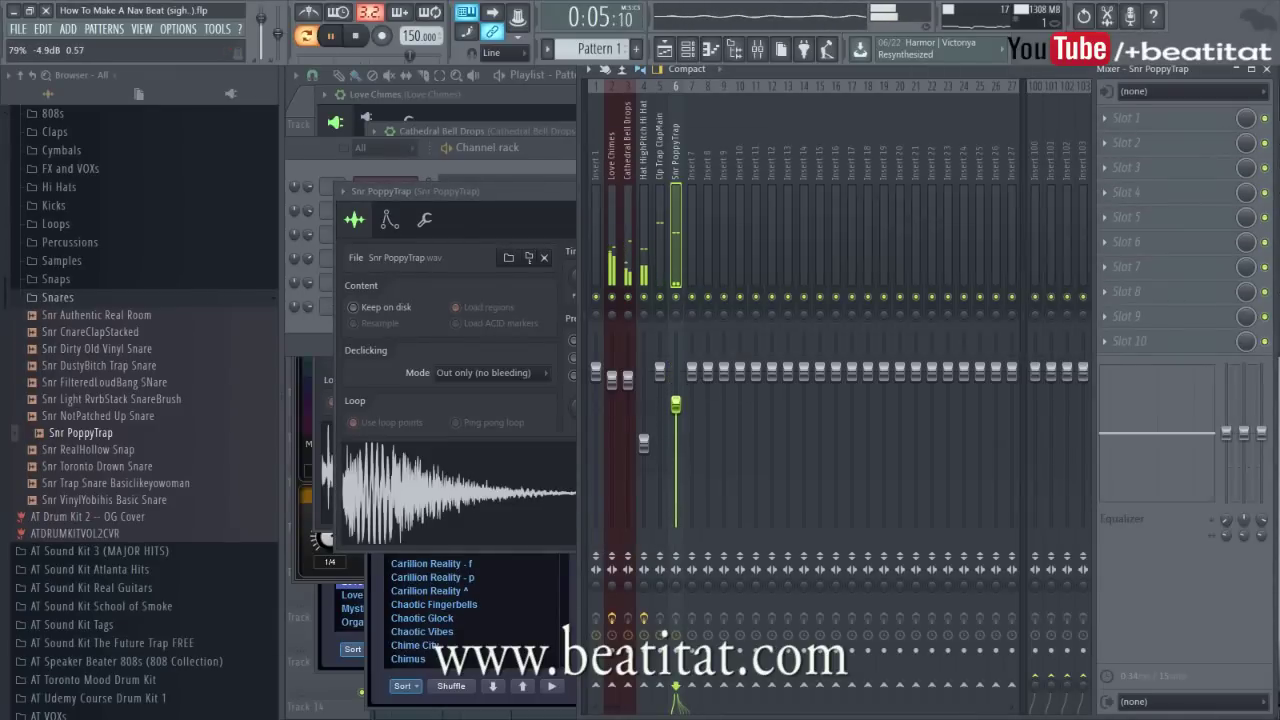
pyautogui.click(660, 372)
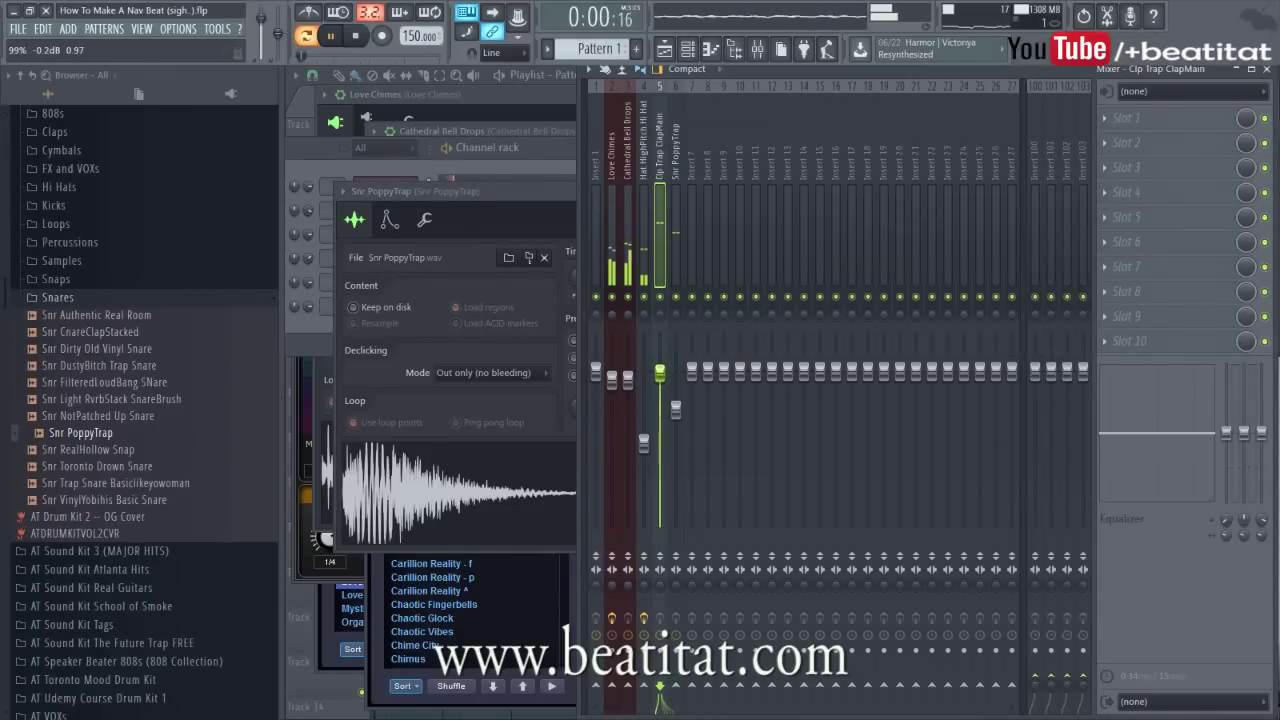
# Lower the level of the Love Chimes mixer track.
pyautogui.click(315, 321)
pyautogui.click(1142, 529)
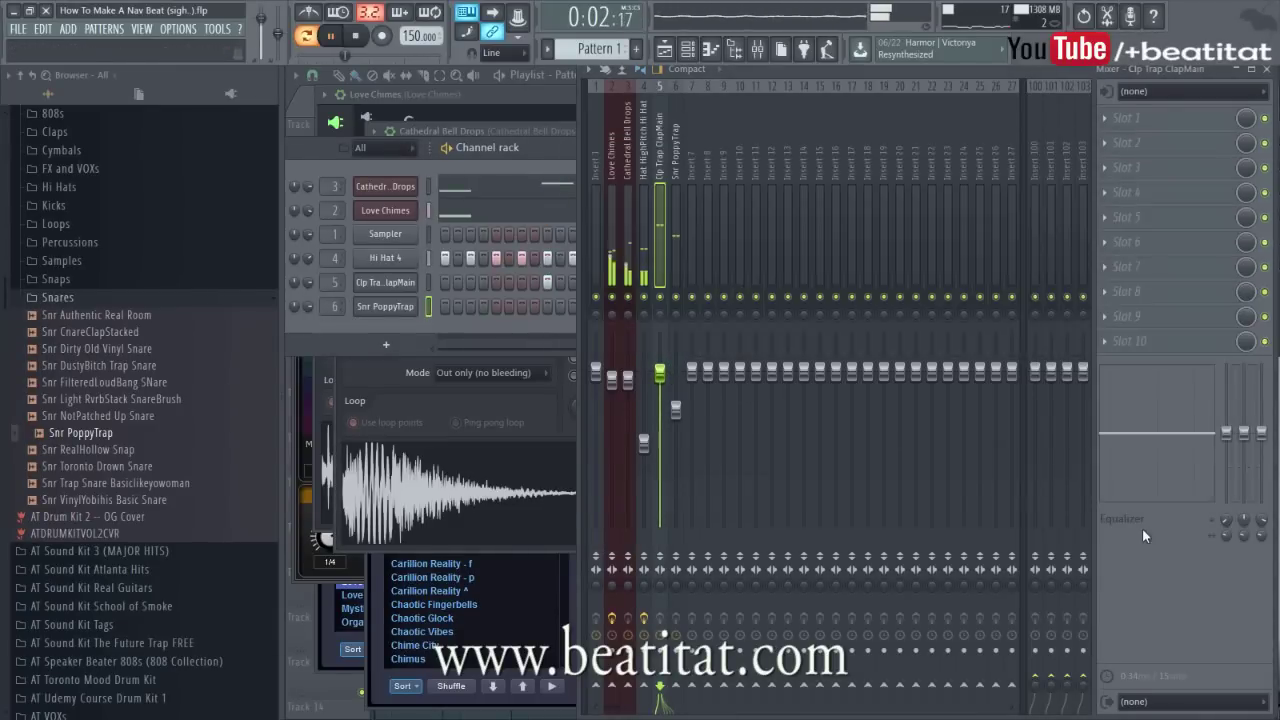
pyautogui.click(620, 310)
pyautogui.click(614, 270)
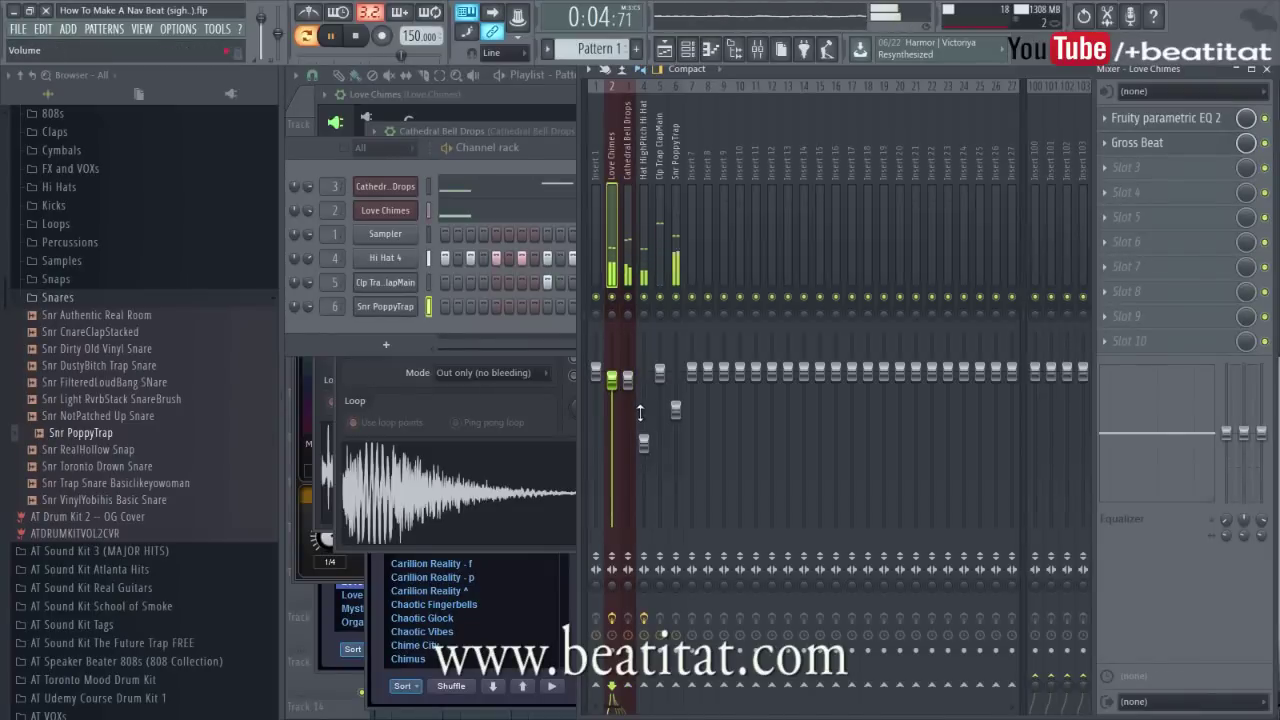
pyautogui.moveTo(613, 388); pyautogui.dragTo(613, 402)
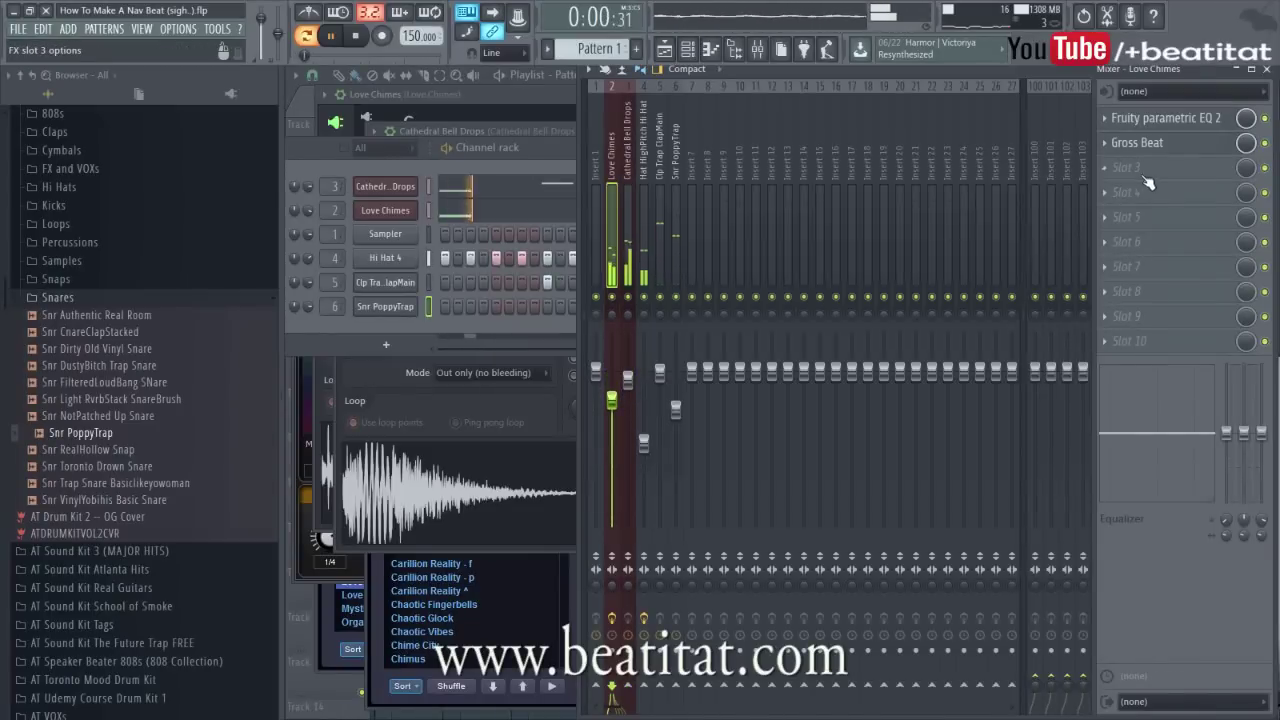
# Add Fruity Reeverb 2 to the third effect slot of Love Chimes and lower the levels of both bell tracks.
pyautogui.click(1148, 182)
pyautogui.click(937, 205)
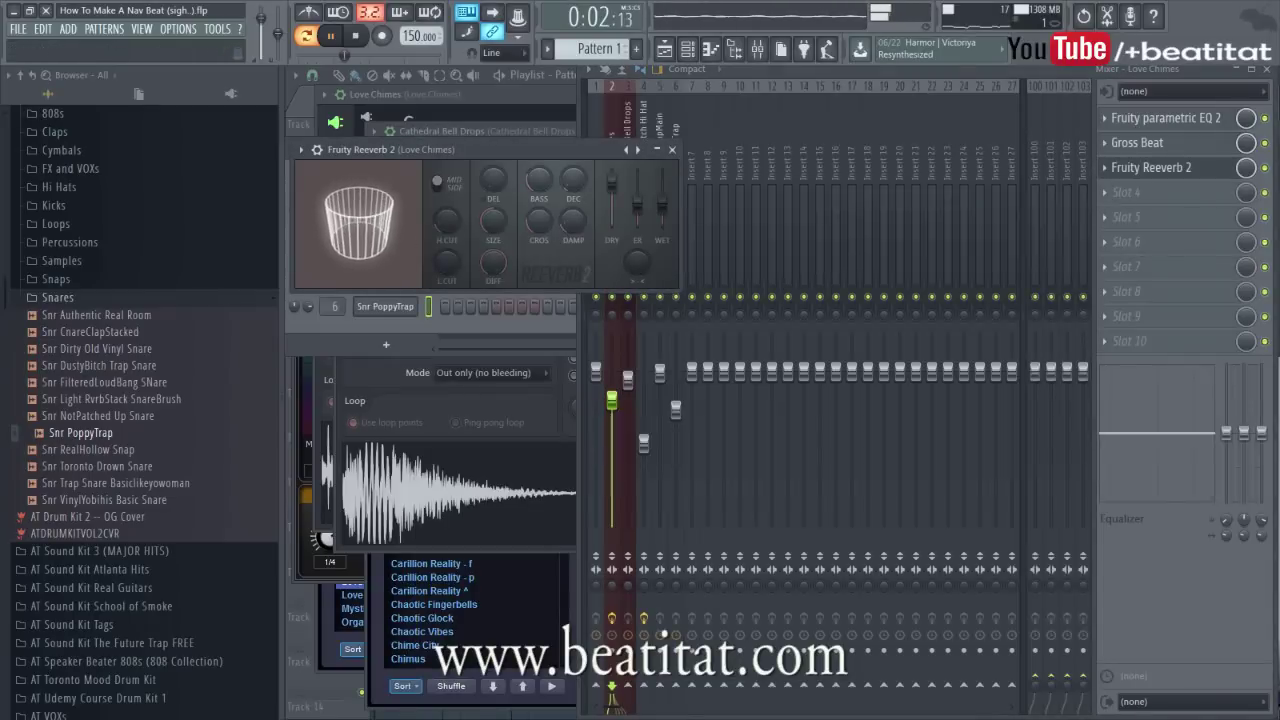
pyautogui.click(672, 151)
pyautogui.moveTo(629, 379); pyautogui.dragTo(612, 406)
# Add Fruity Parametric EQ 2 to Cathedral Bell Drops, rolling off the lows with band 1 and slightly reducing the treble with band 7.
pyautogui.click(634, 282)
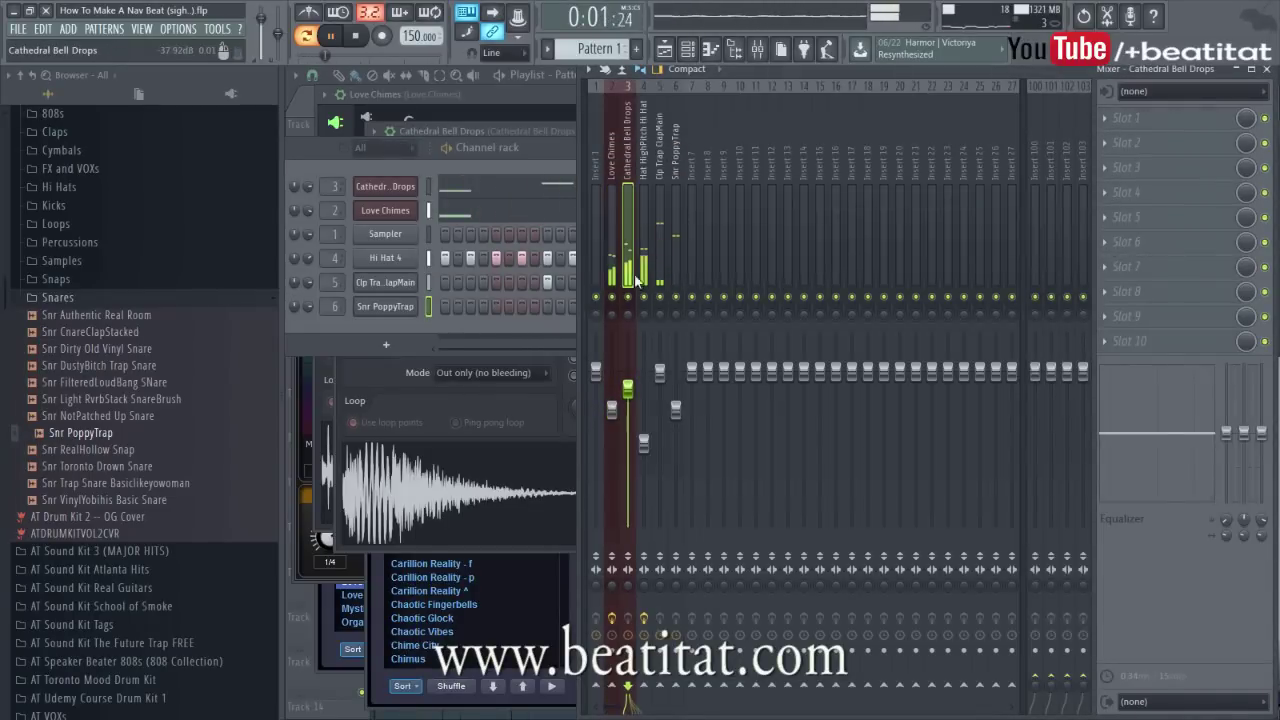
pyautogui.click(1186, 117)
pyautogui.click(875, 178)
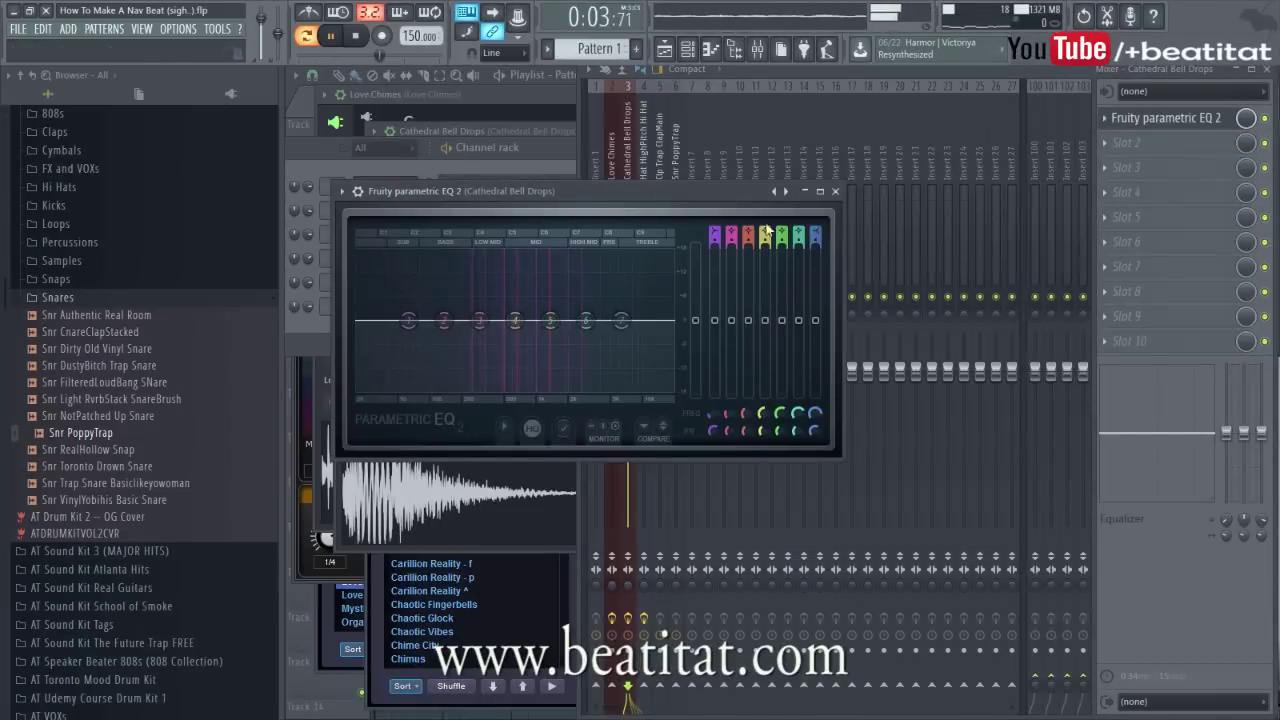
pyautogui.click(714, 230)
pyautogui.click(714, 232)
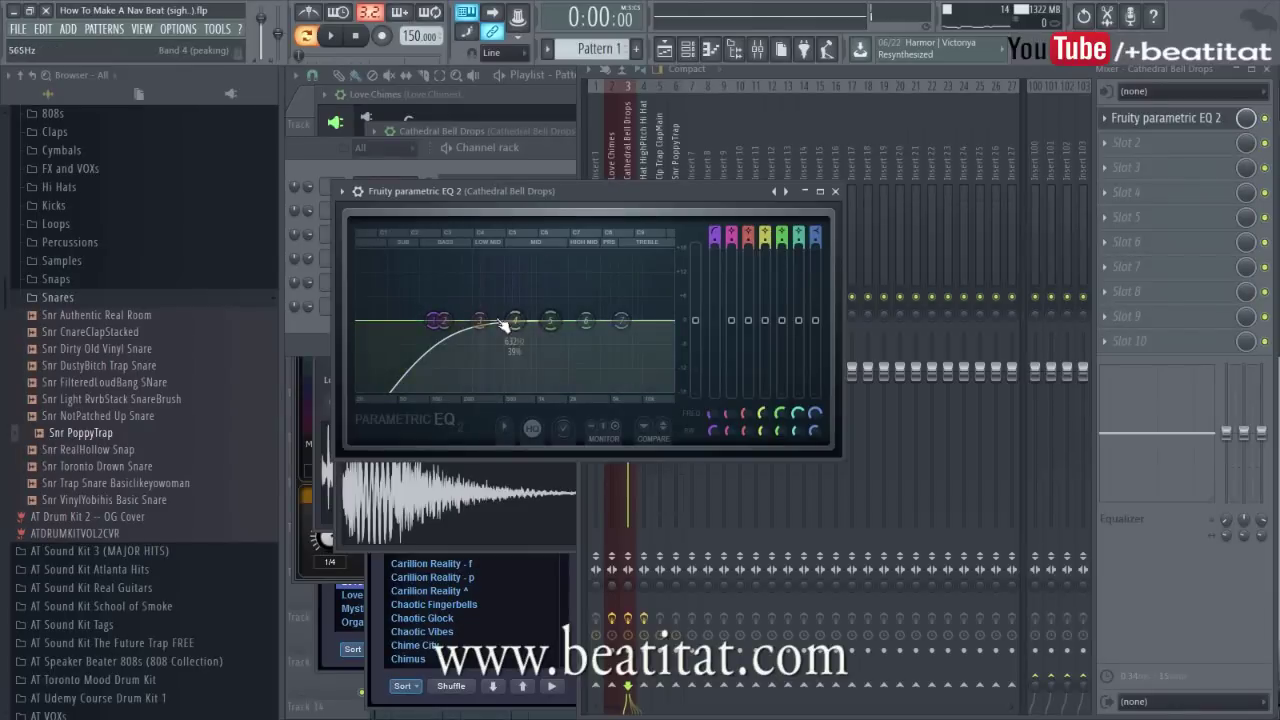
pyautogui.moveTo(606, 196); pyautogui.dragTo(656, 242)
pyautogui.moveTo(639, 367)
pyautogui.mouseDown()
pyautogui.moveTo(692, 377)
pyautogui.moveTo(607, 365)
pyautogui.moveTo(649, 369)
pyautogui.mouseUp()
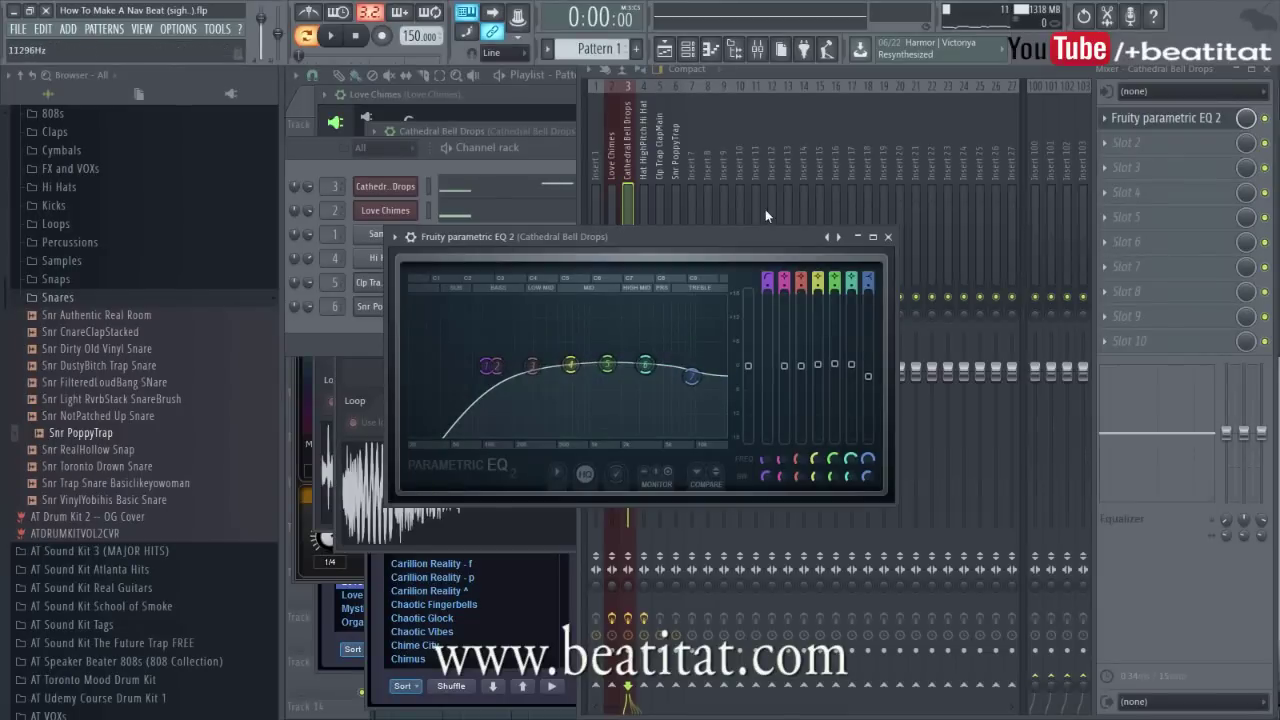
# Add Gross Beat to the second effect slot of Cathedral Bell Drops and load its Momentary preset.
pyautogui.click(888, 237)
pyautogui.click(1160, 142)
pyautogui.moveTo(1118, 163)
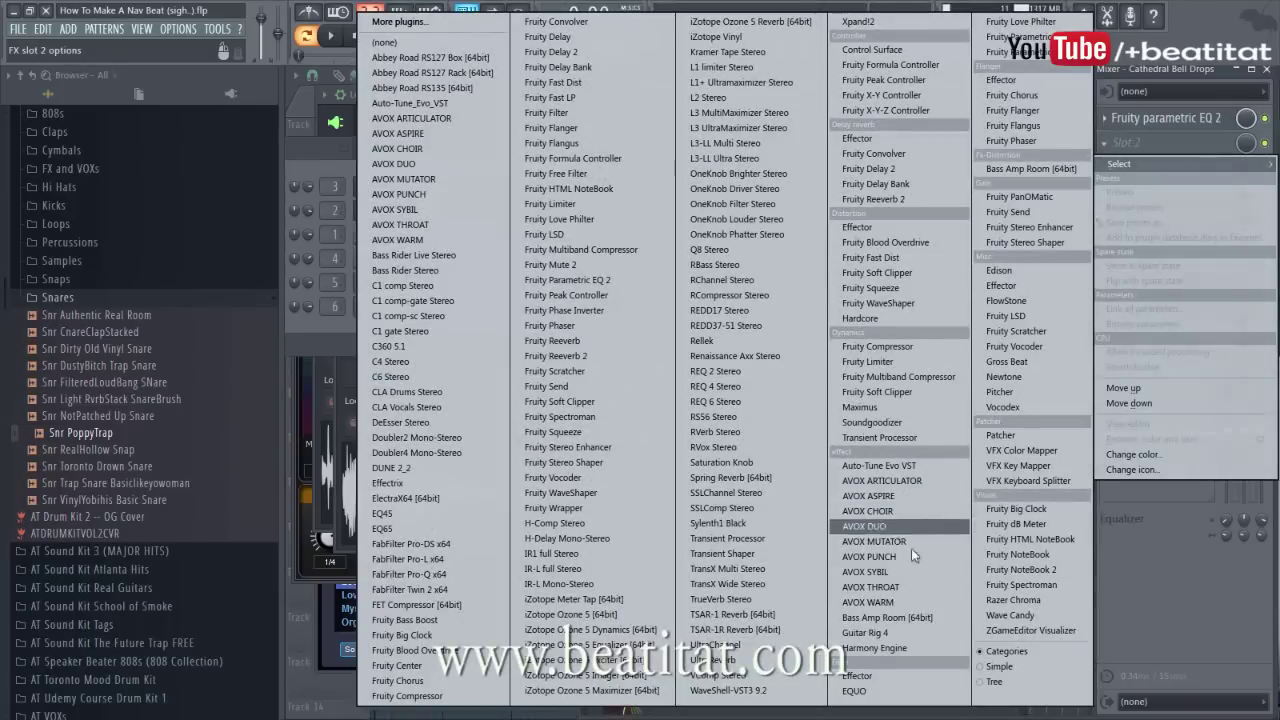
pyautogui.click(1029, 358)
pyautogui.click(363, 212)
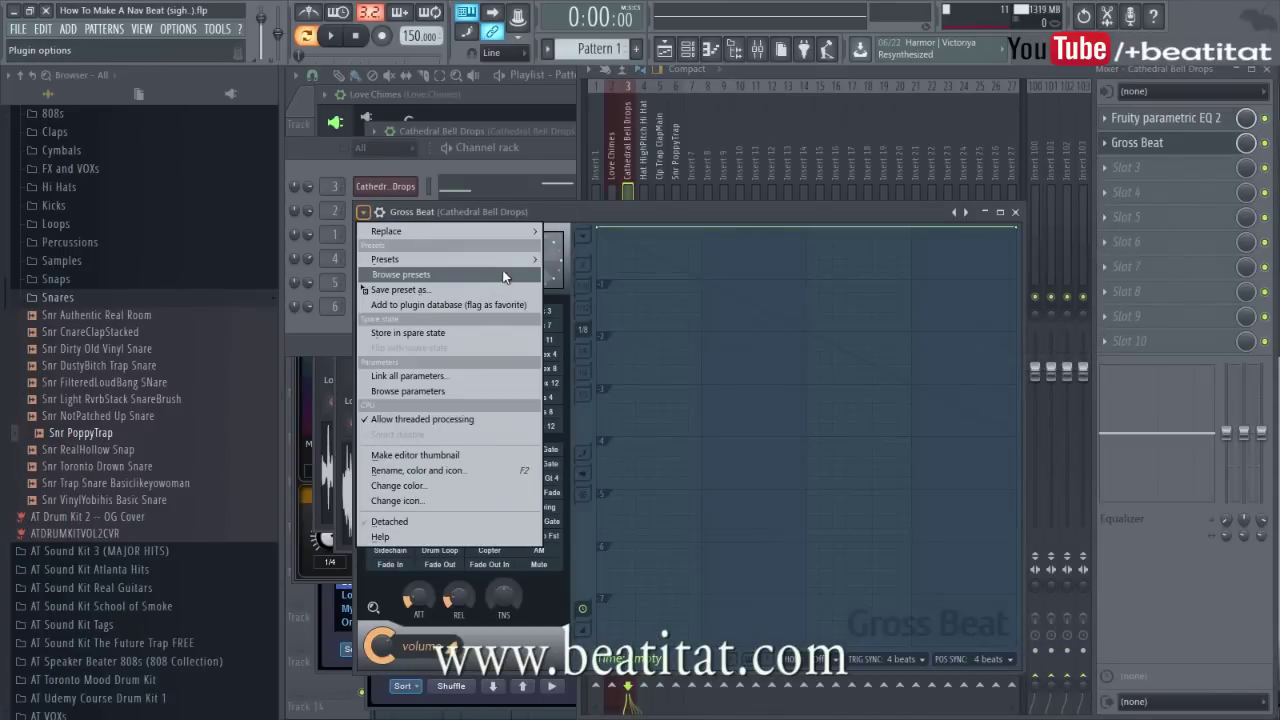
pyautogui.moveTo(507, 262)
pyautogui.click(580, 300)
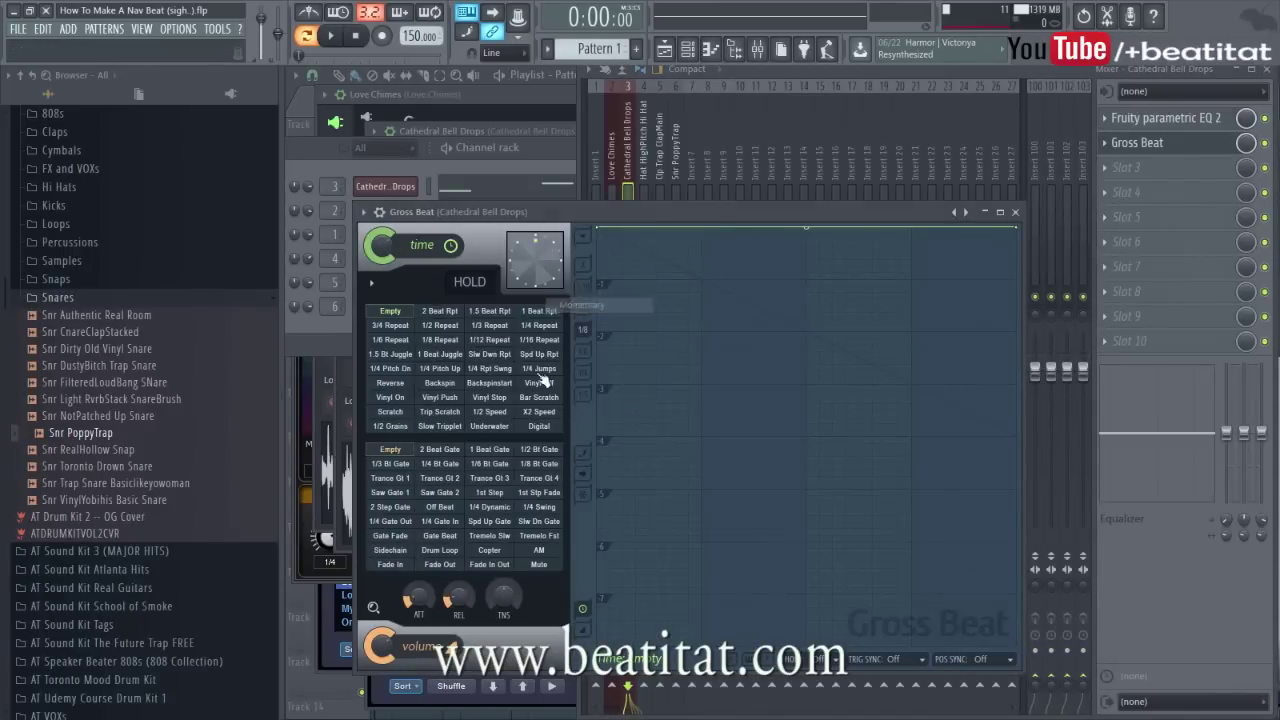
# Set Gross Beat's time effect to 1/2 Speed and play the pattern to audition the slowed bell melody.
pyautogui.click(507, 418)
pyautogui.press('space')
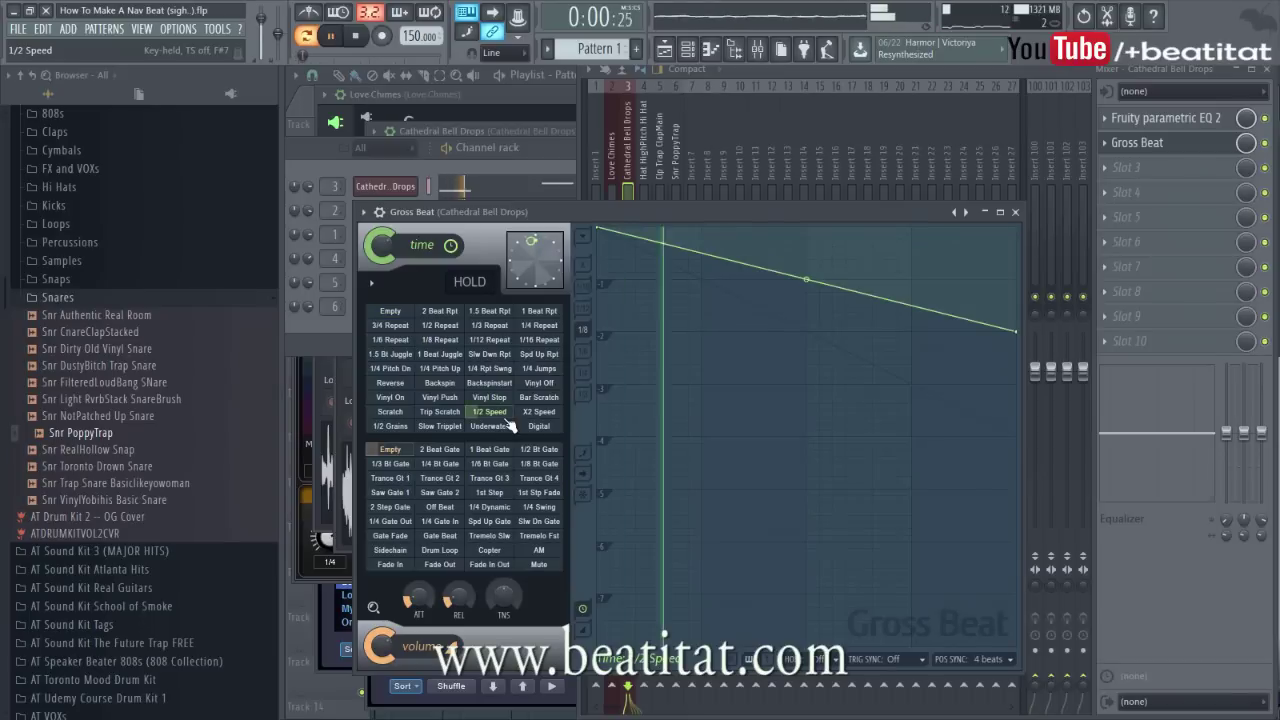
pyautogui.press('F7')
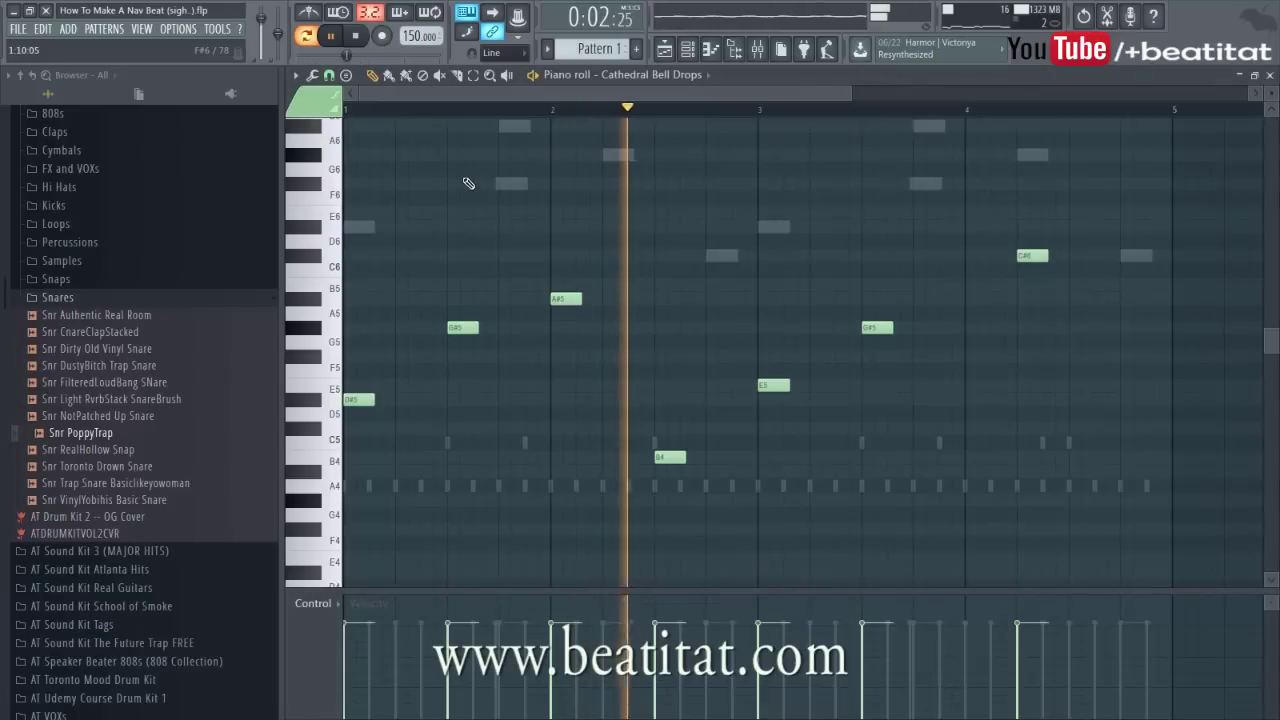
pyautogui.press('space')
pyautogui.press('space')
pyautogui.press('F7')
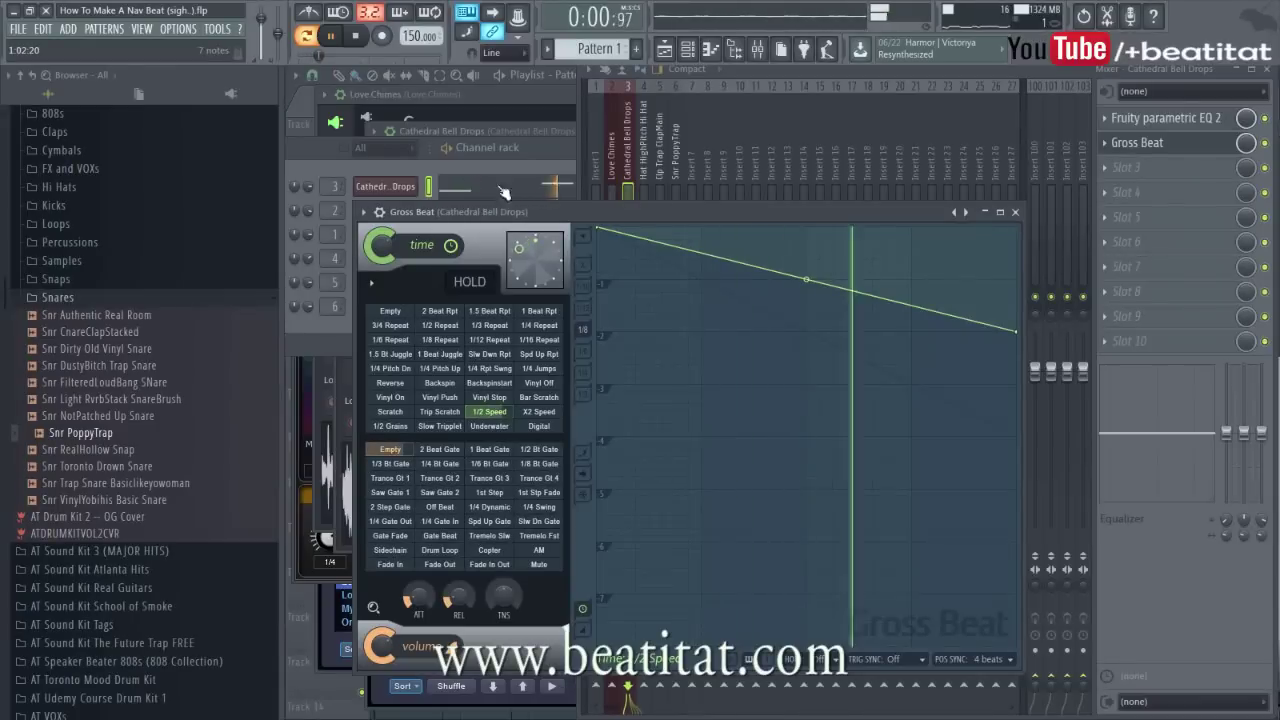
pyautogui.click(1019, 212)
# Add Fruity Reeverb 2 to the third effect slot of Cathedral Bell Drops and raise its wet level.
pyautogui.click(1140, 167)
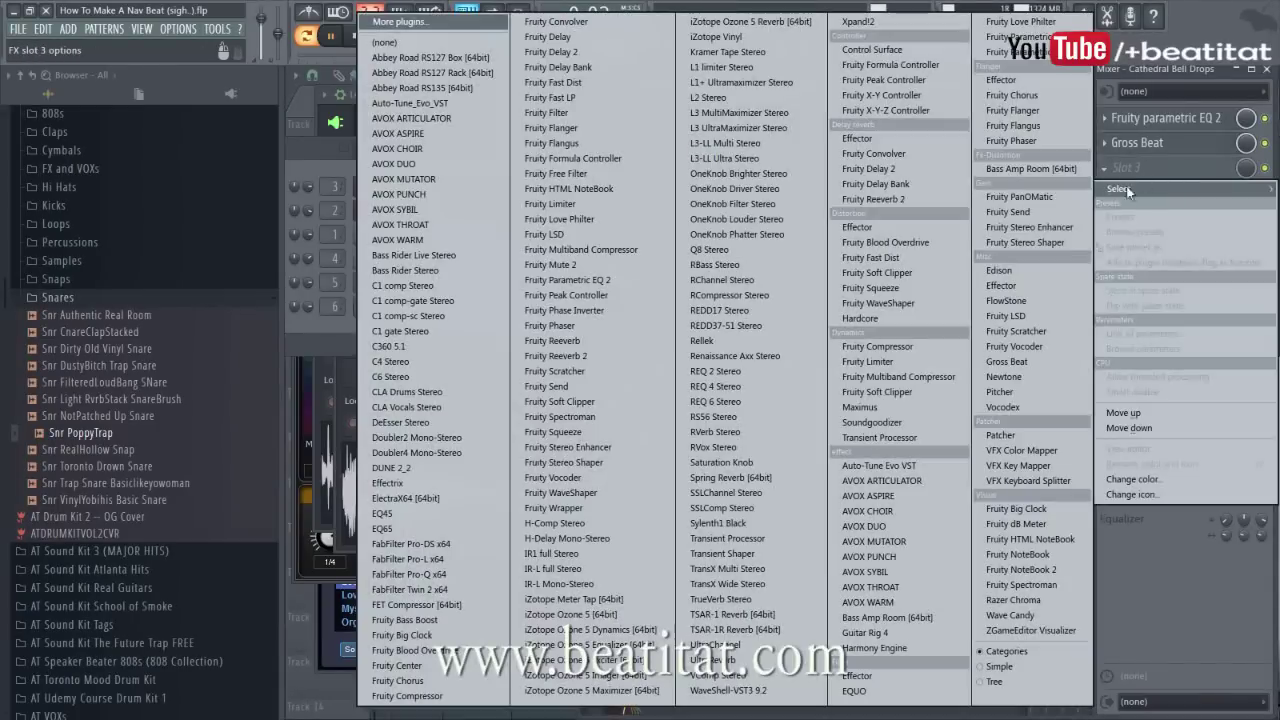
pyautogui.click(918, 199)
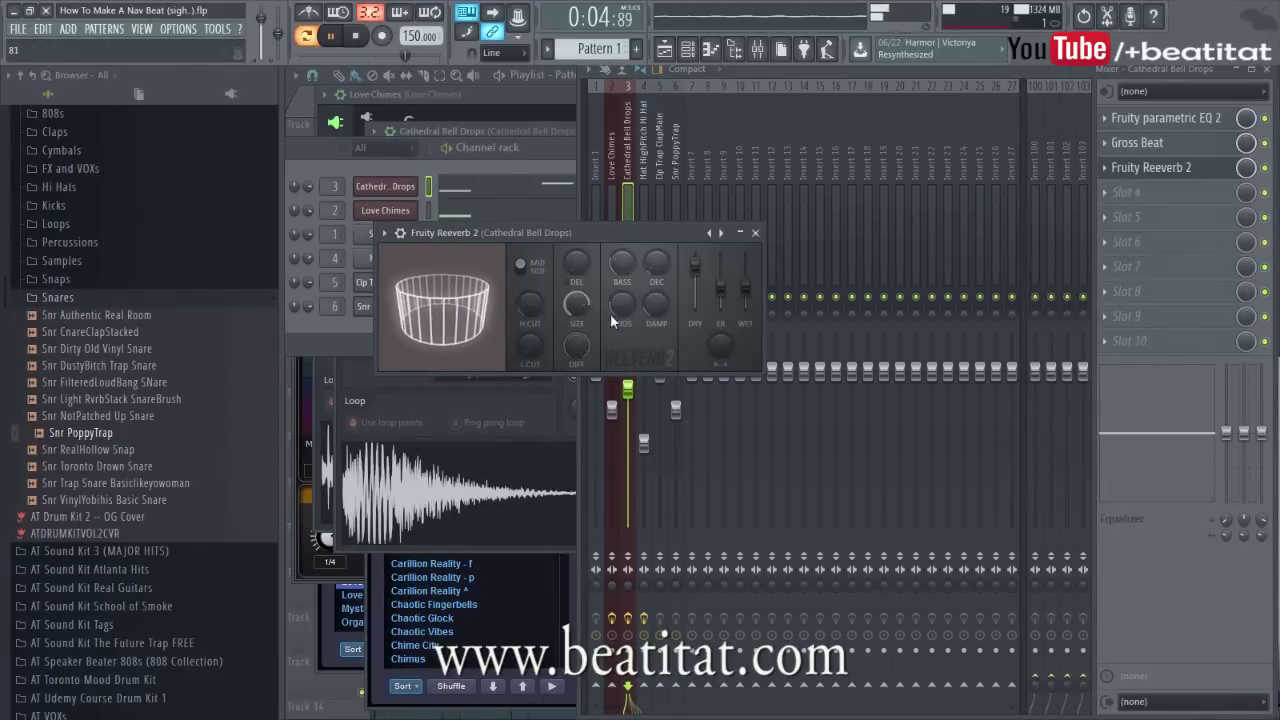
pyautogui.moveTo(695, 264); pyautogui.dragTo(643, 275)
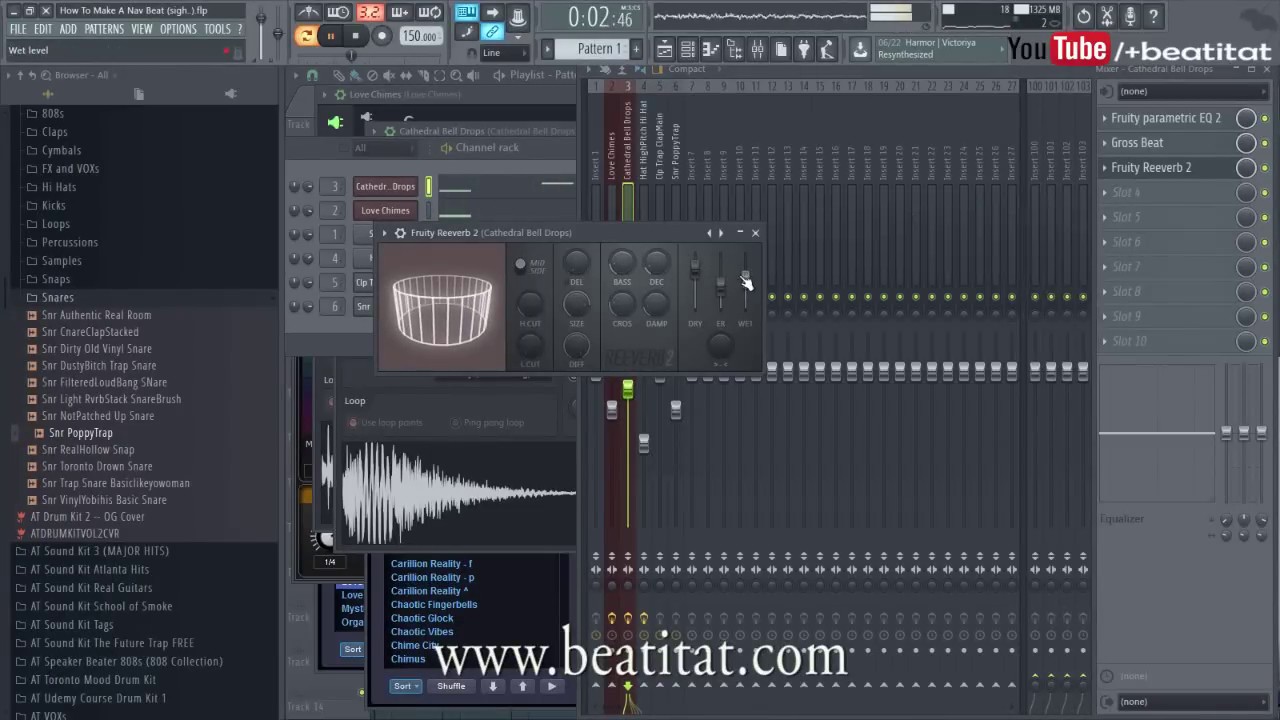
pyautogui.click(755, 233)
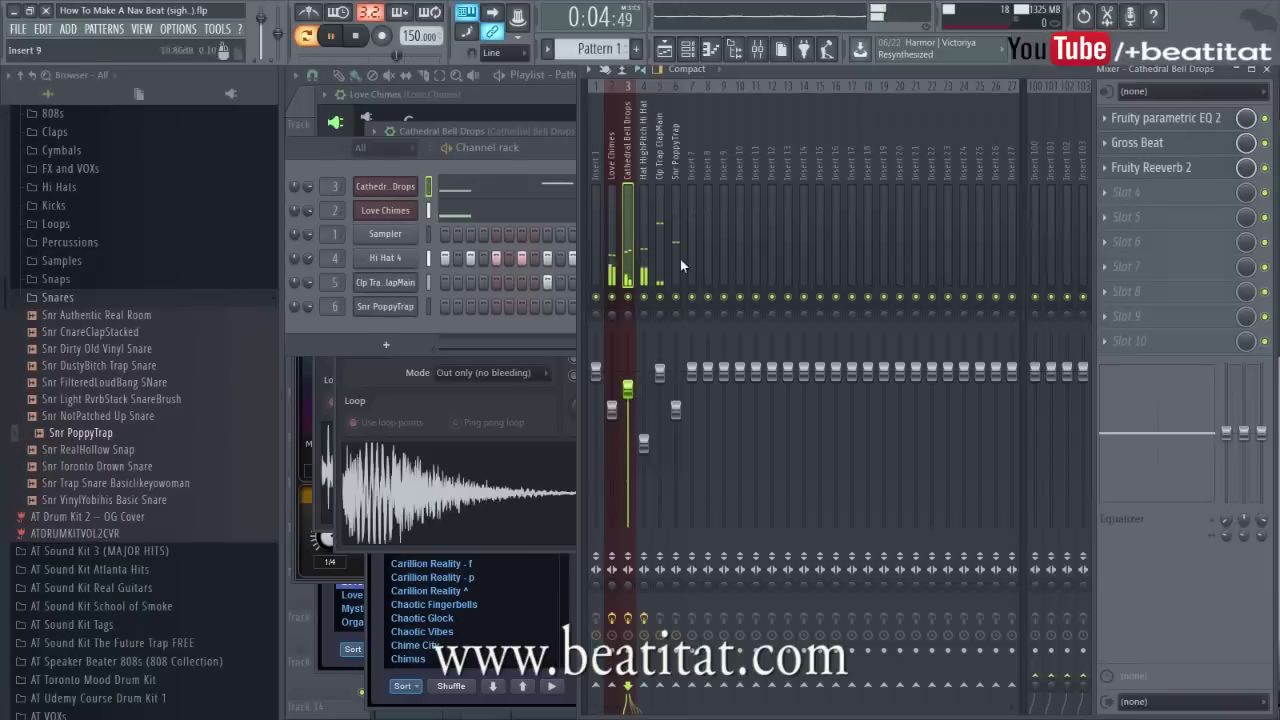
# Audition kicks in the AT Sound Kit 2 Kicks folder and add Kck PowerSlam as a new channel below Snr PoppyTrap.
pyautogui.click(464, 323)
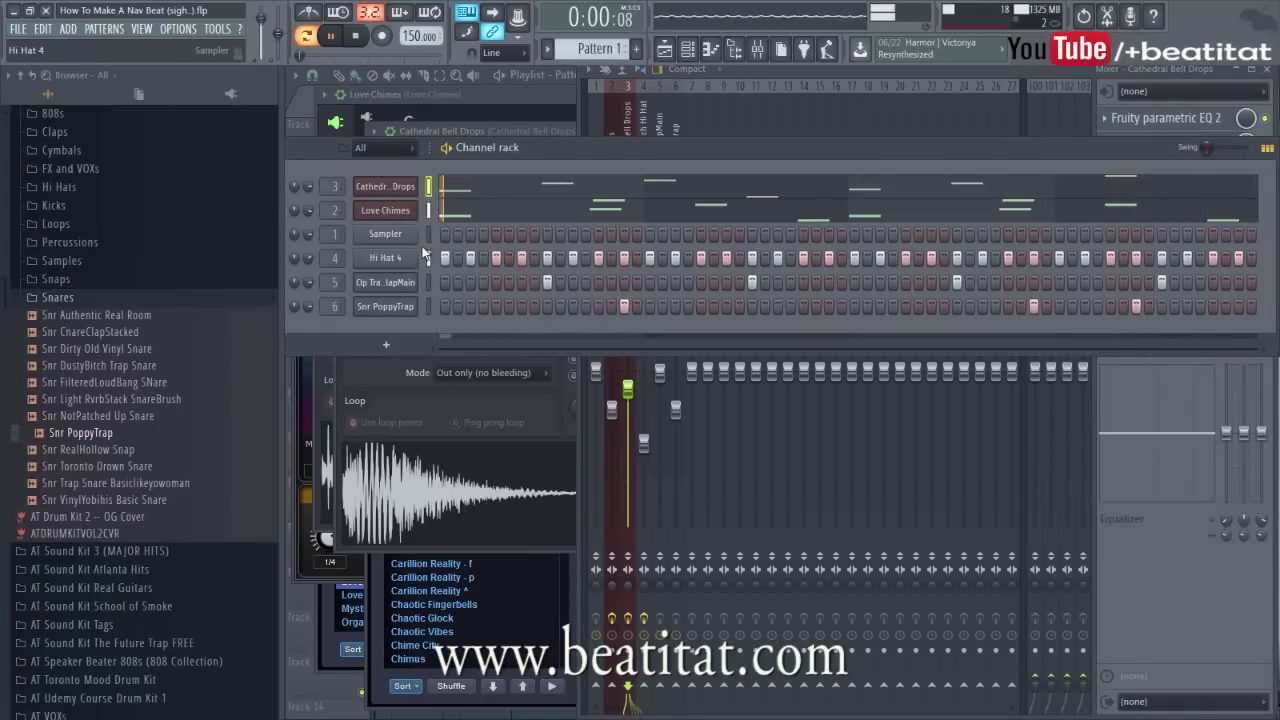
pyautogui.click(55, 297)
pyautogui.scroll(4, 60, 257)
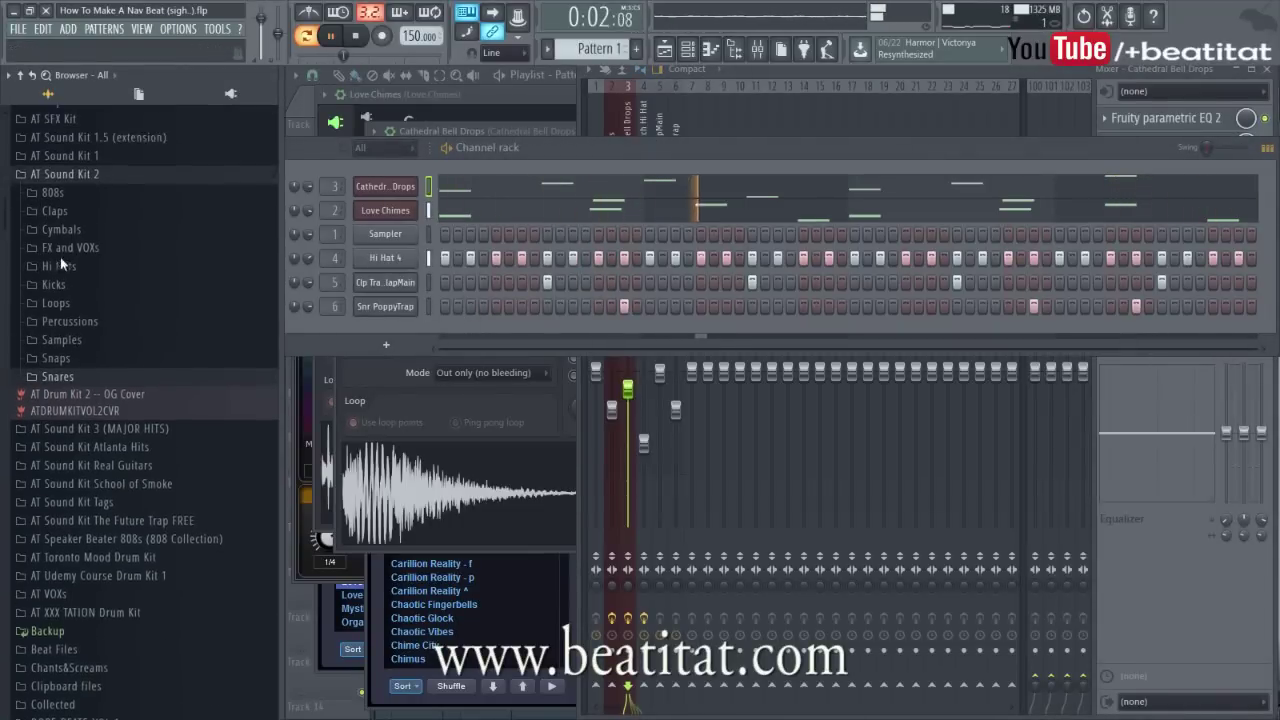
pyautogui.click(73, 404)
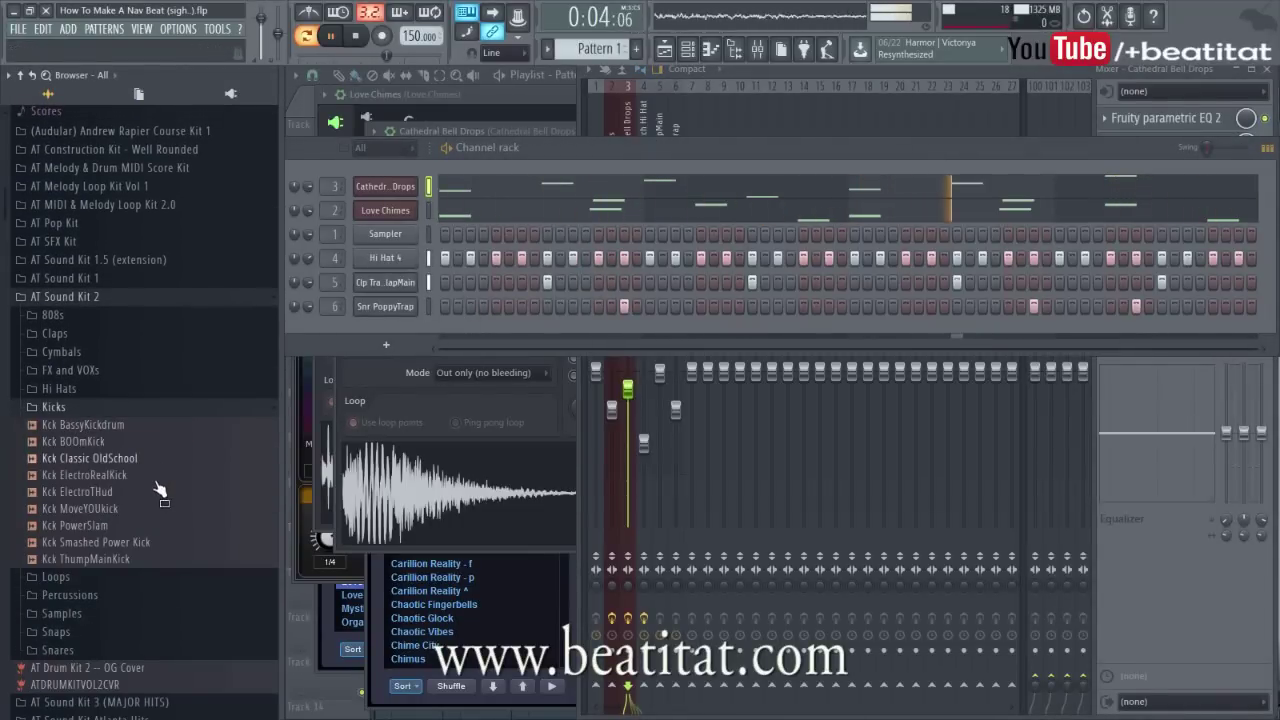
pyautogui.click(1087, 620)
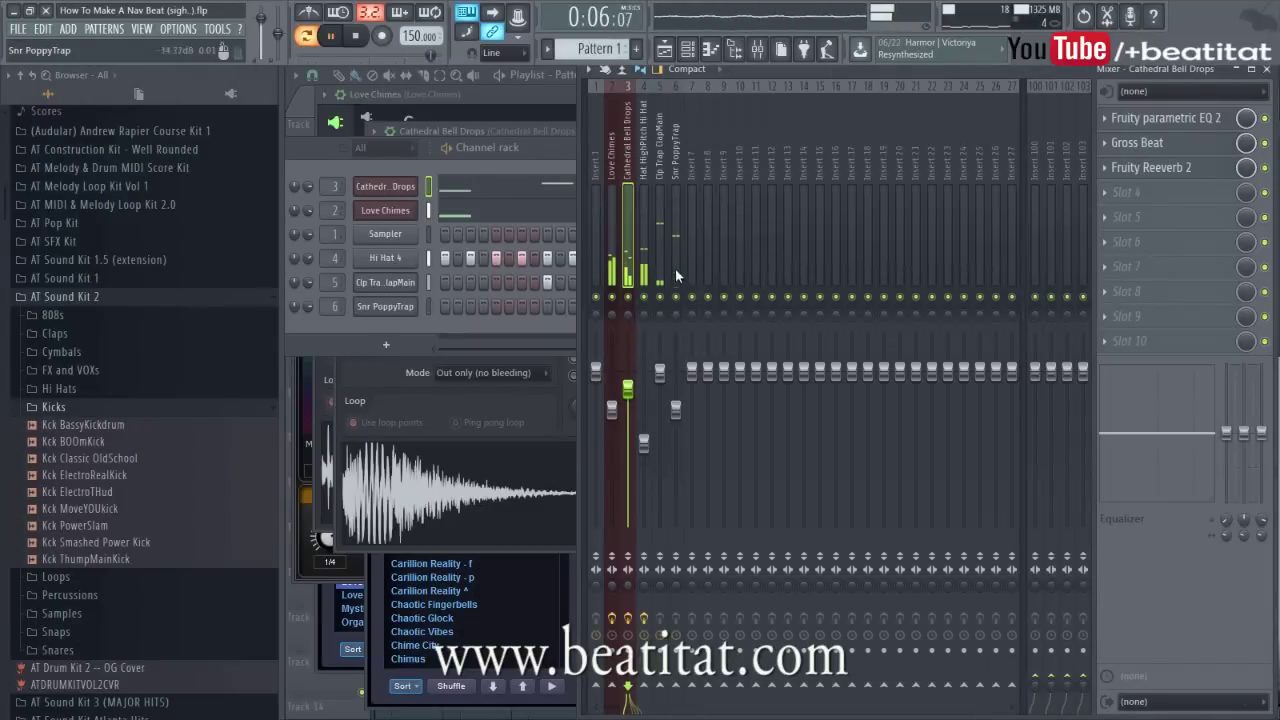
pyautogui.click(413, 320)
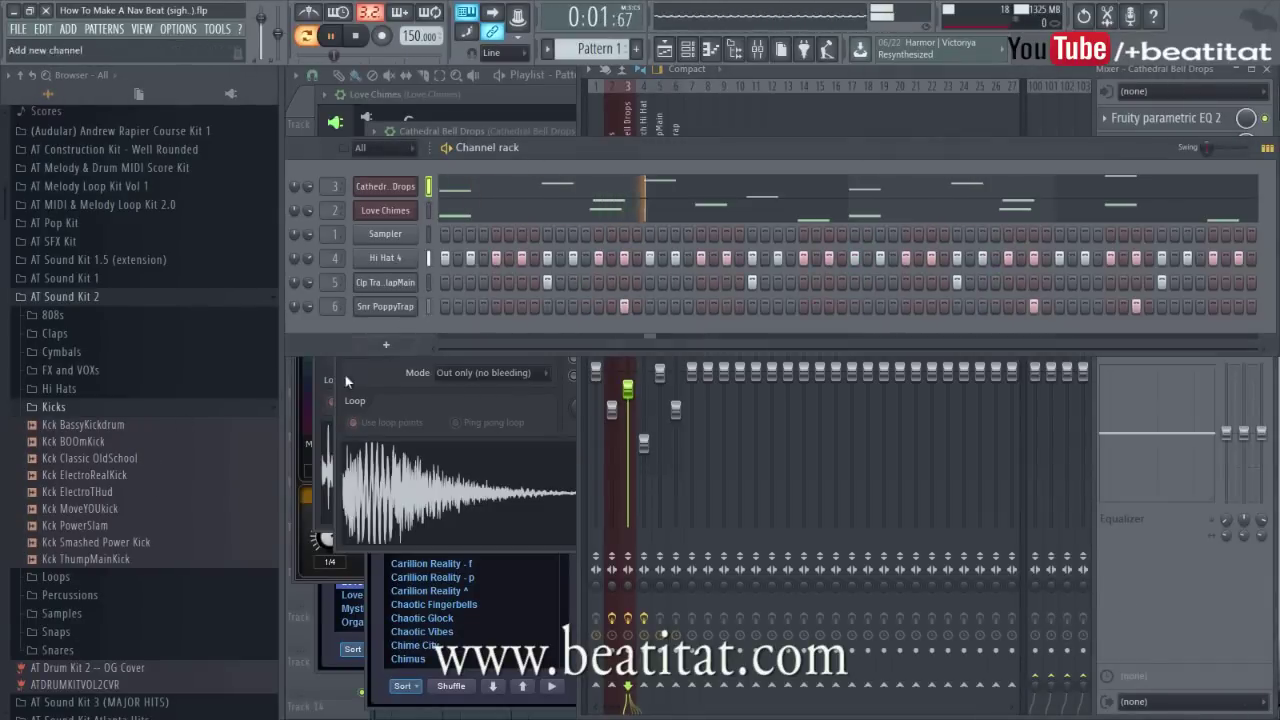
pyautogui.press('space')
pyautogui.click(124, 544)
pyautogui.click(125, 529)
pyautogui.moveTo(404, 323); pyautogui.dragTo(422, 324)
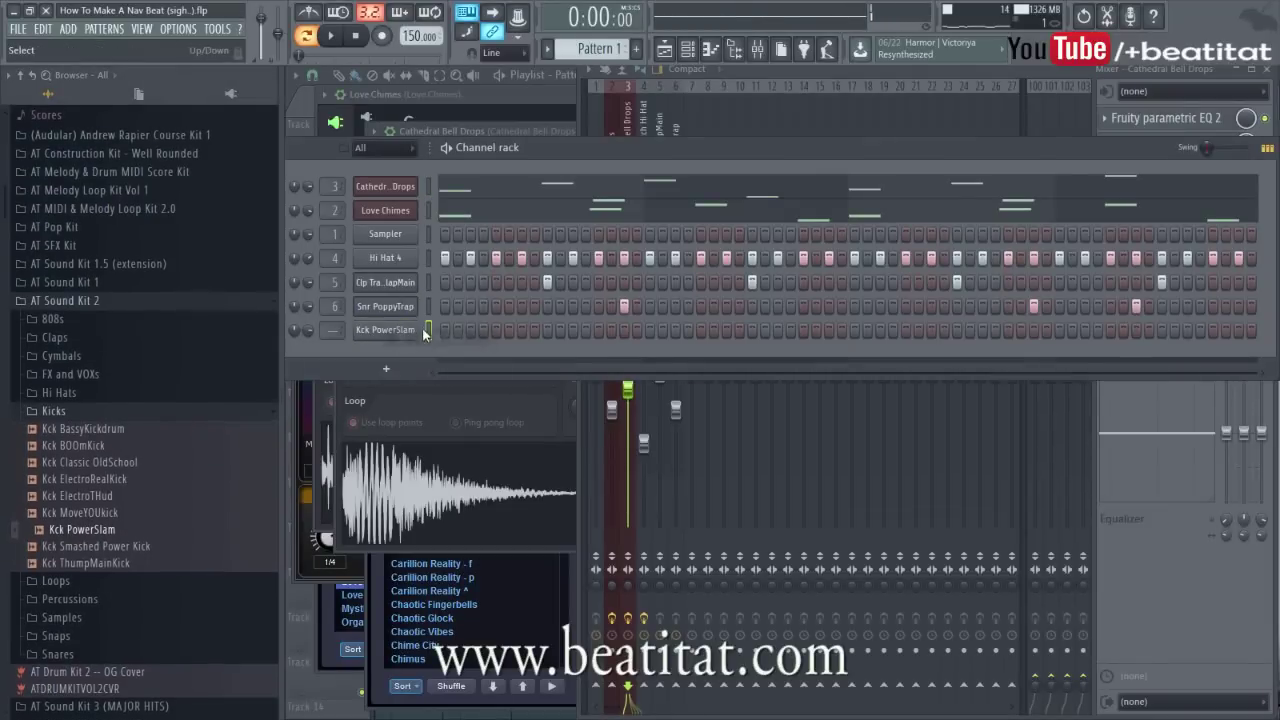
# Route Kck PowerSlam to mixer track 7 and add Fruity Parametric EQ 2 to its first effect slot.
pyautogui.click(410, 331)
pyautogui.click(790, 260)
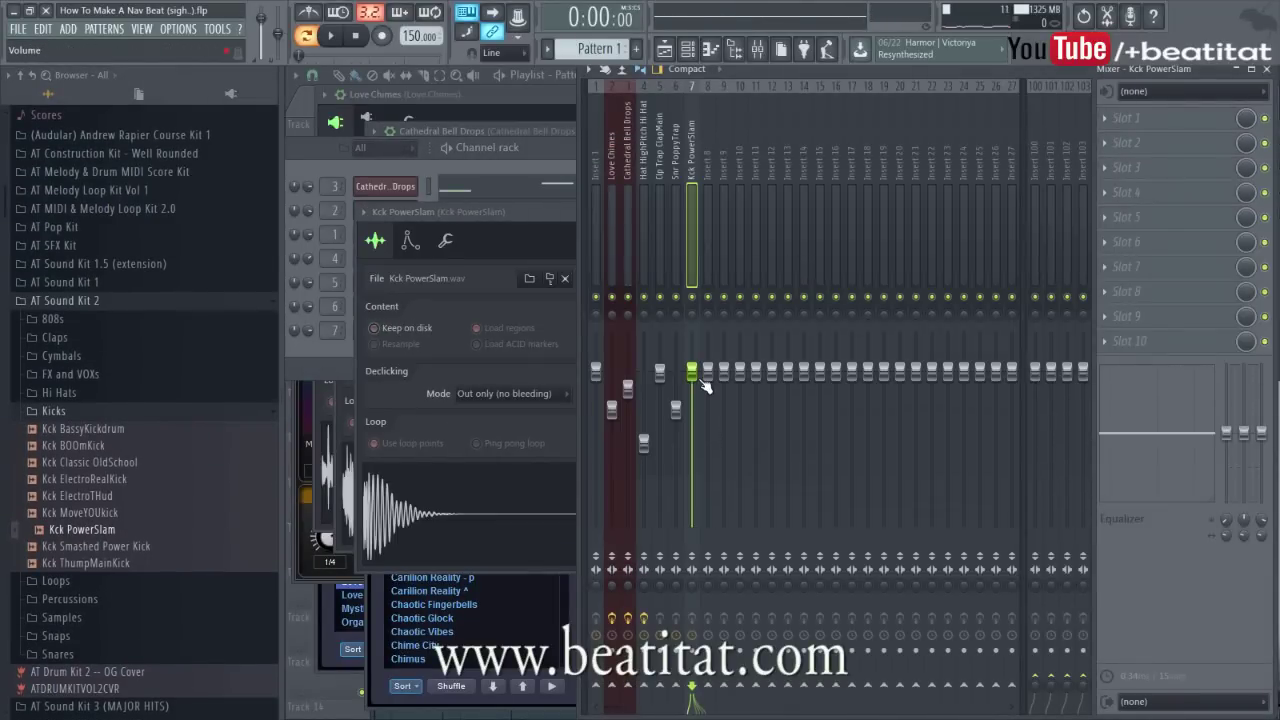
pyautogui.click(1160, 120)
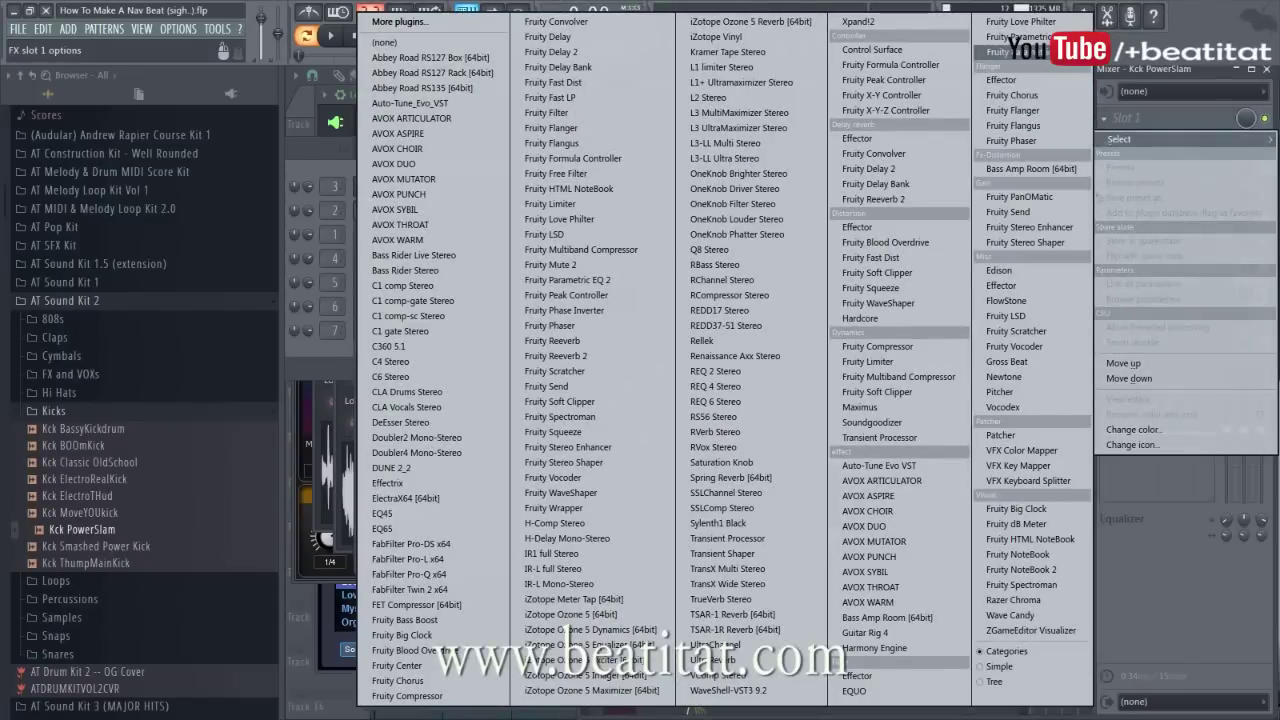
pyautogui.click(1000, 52)
# Shape the kick's EQ: roll off the highs with band 7, boost band 2 near 87 Hz, slightly raise band 3 and lower band 1.
pyautogui.moveTo(620, 273); pyautogui.dragTo(487, 347)
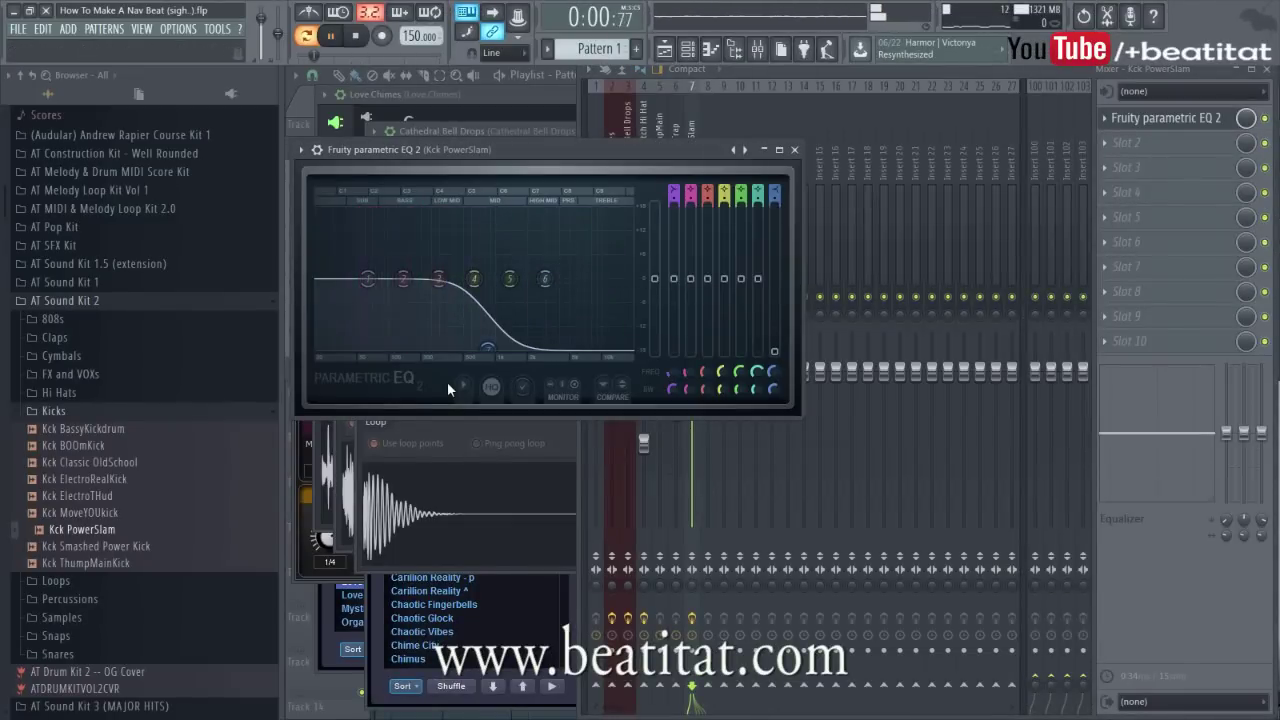
pyautogui.moveTo(403, 279); pyautogui.dragTo(403, 277)
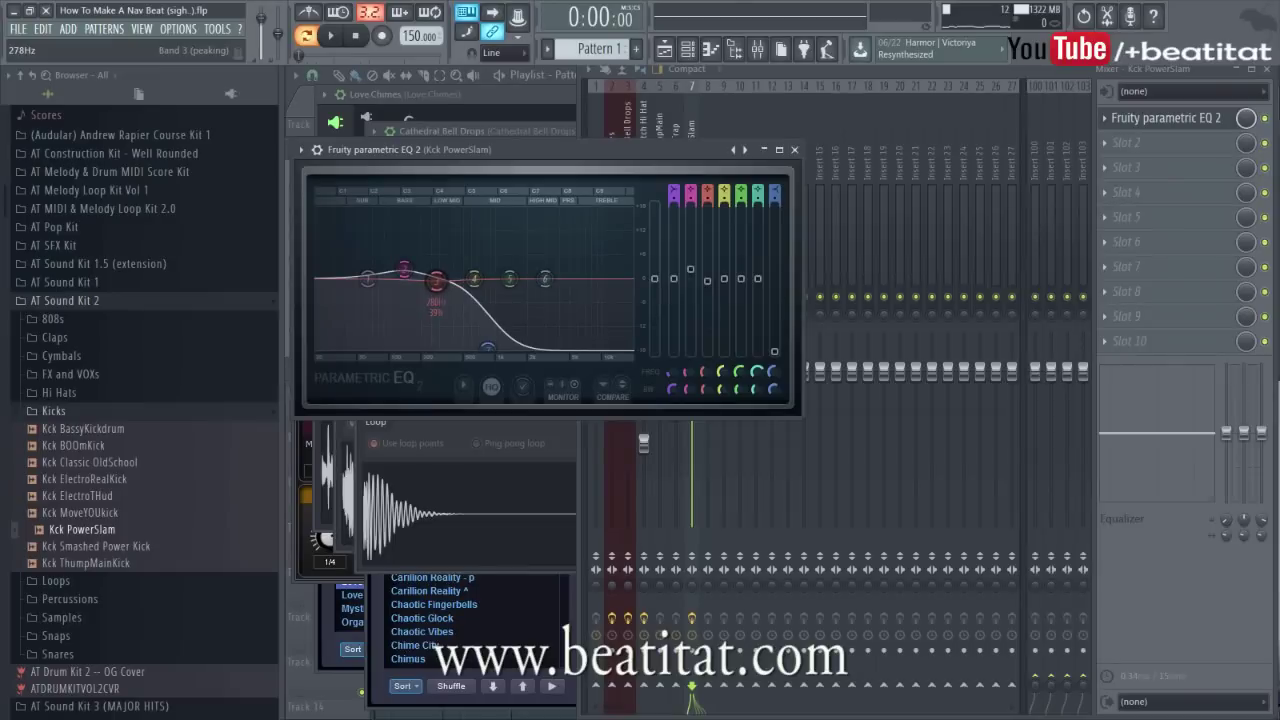
pyautogui.moveTo(437, 284); pyautogui.dragTo(448, 275)
pyautogui.moveTo(369, 281); pyautogui.dragTo(393, 272)
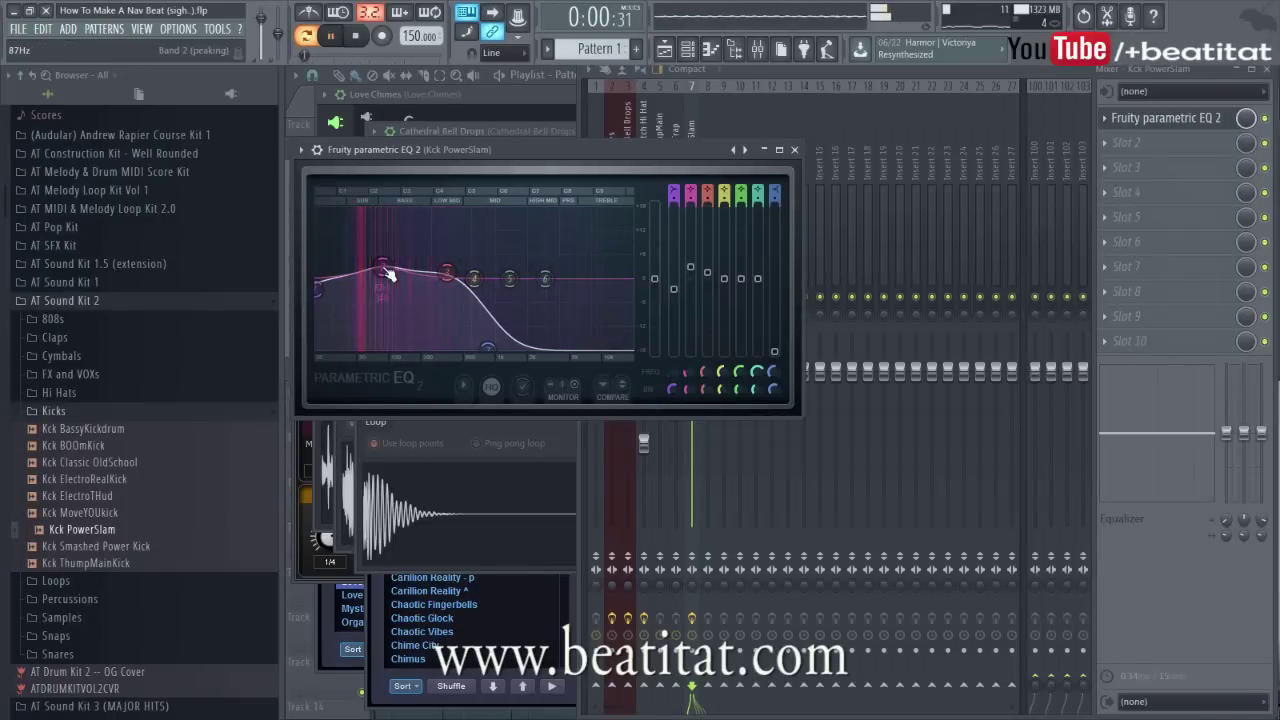
# Add Maximus to the second effect slot of Kck PowerSlam, load one of its presets and check its high band.
pyautogui.click(1180, 148)
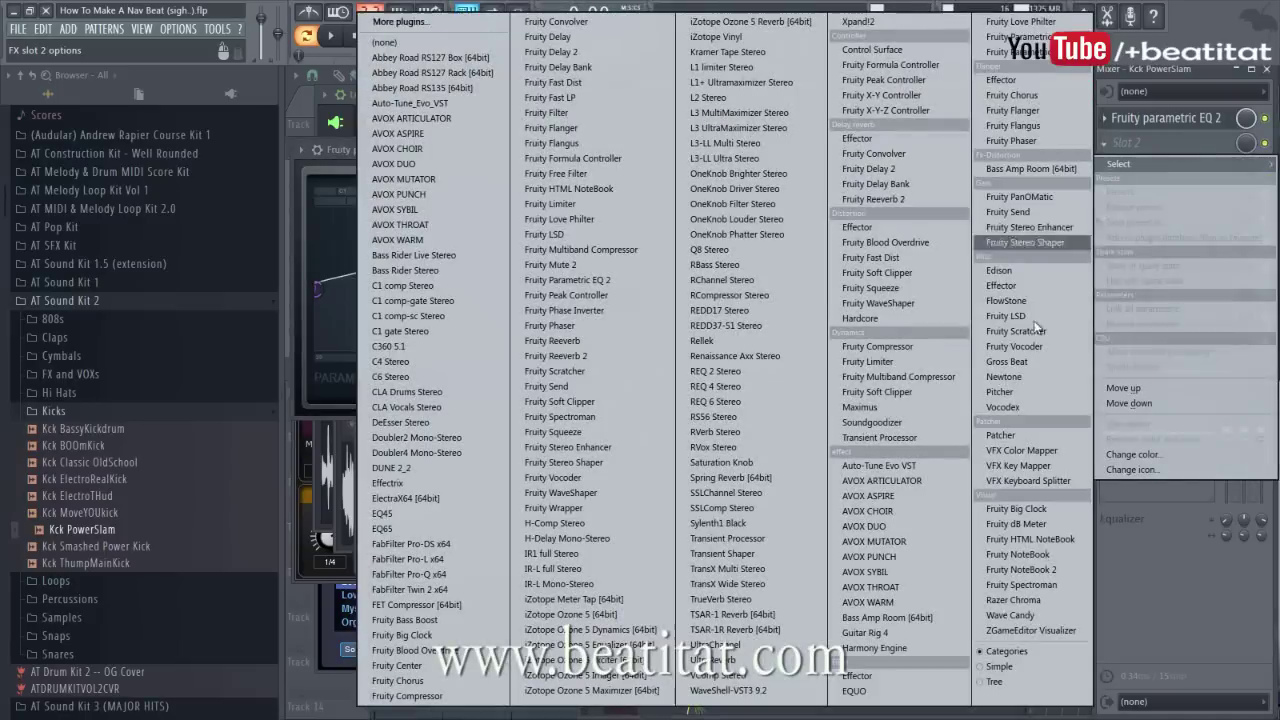
pyautogui.click(908, 406)
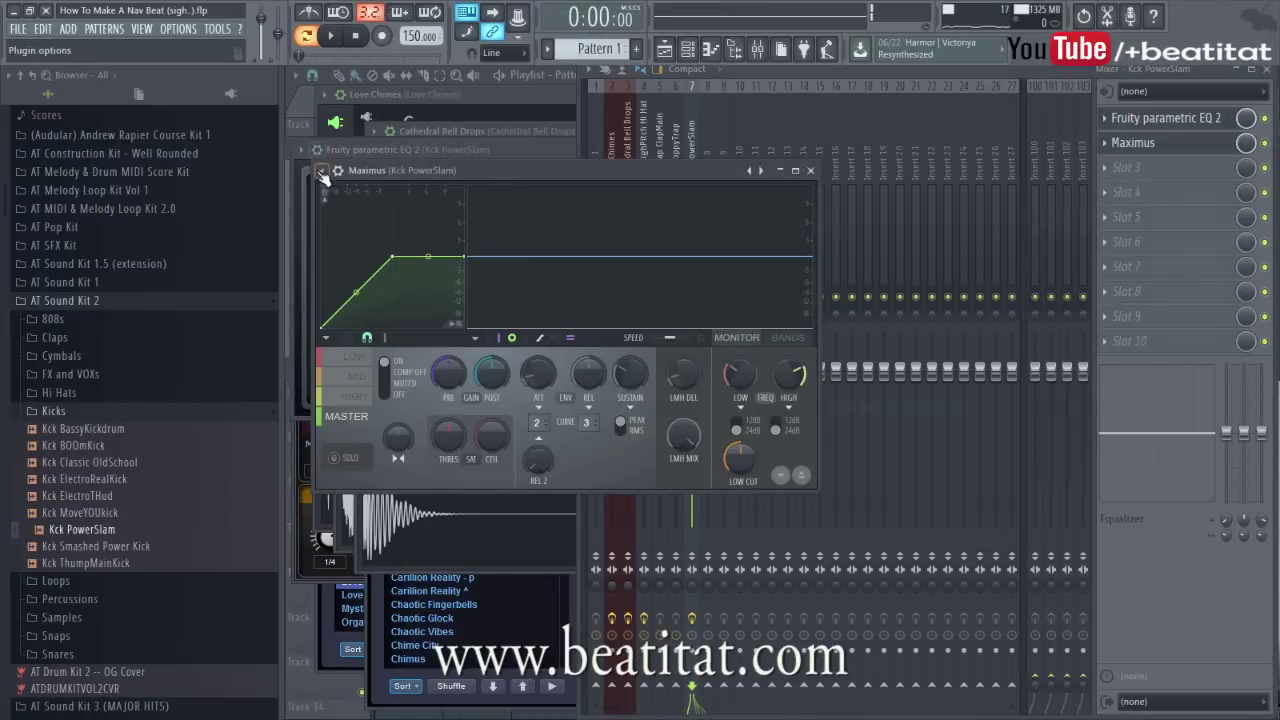
pyautogui.click(321, 170)
pyautogui.moveTo(412, 222)
pyautogui.click(538, 262)
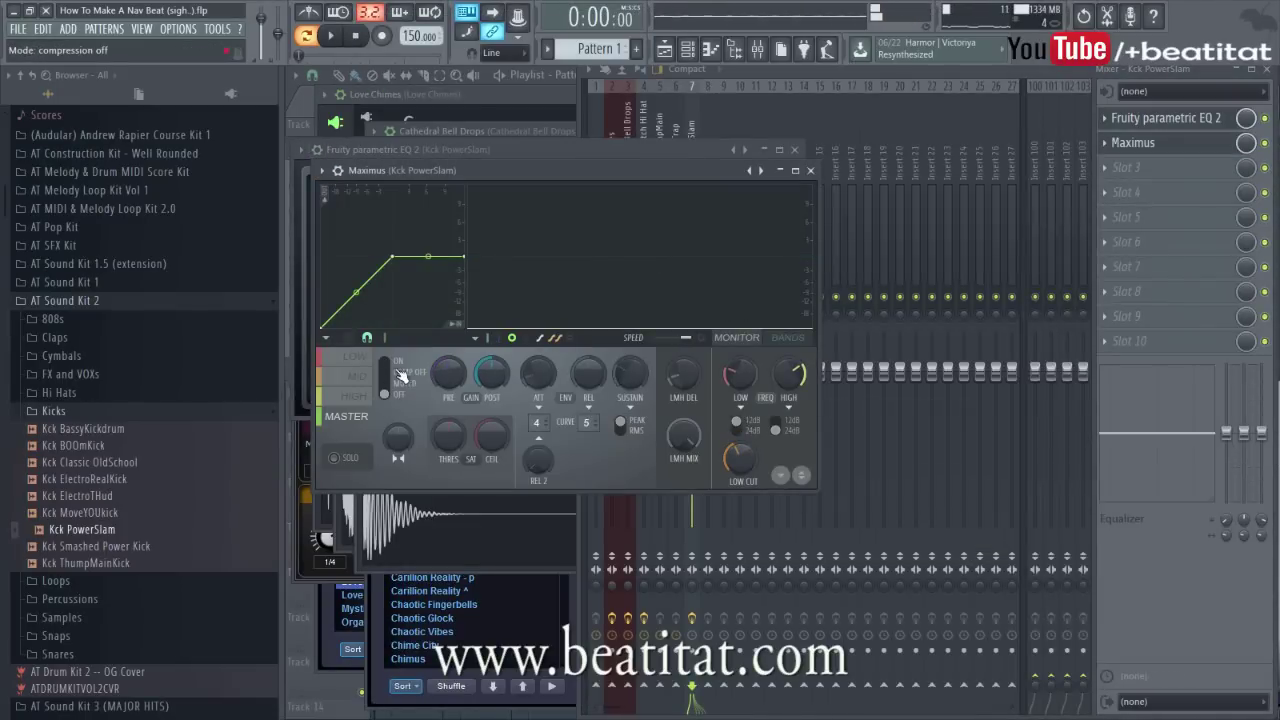
pyautogui.click(357, 396)
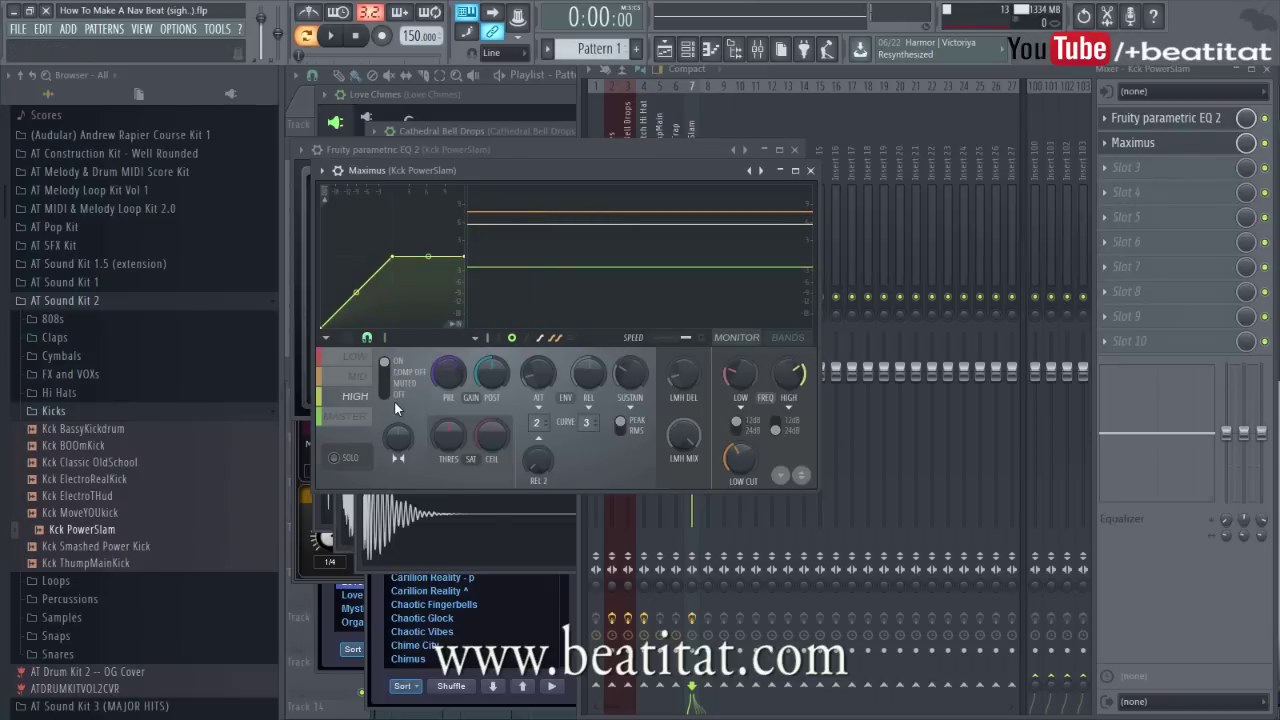
pyautogui.press('space')
pyautogui.click(810, 170)
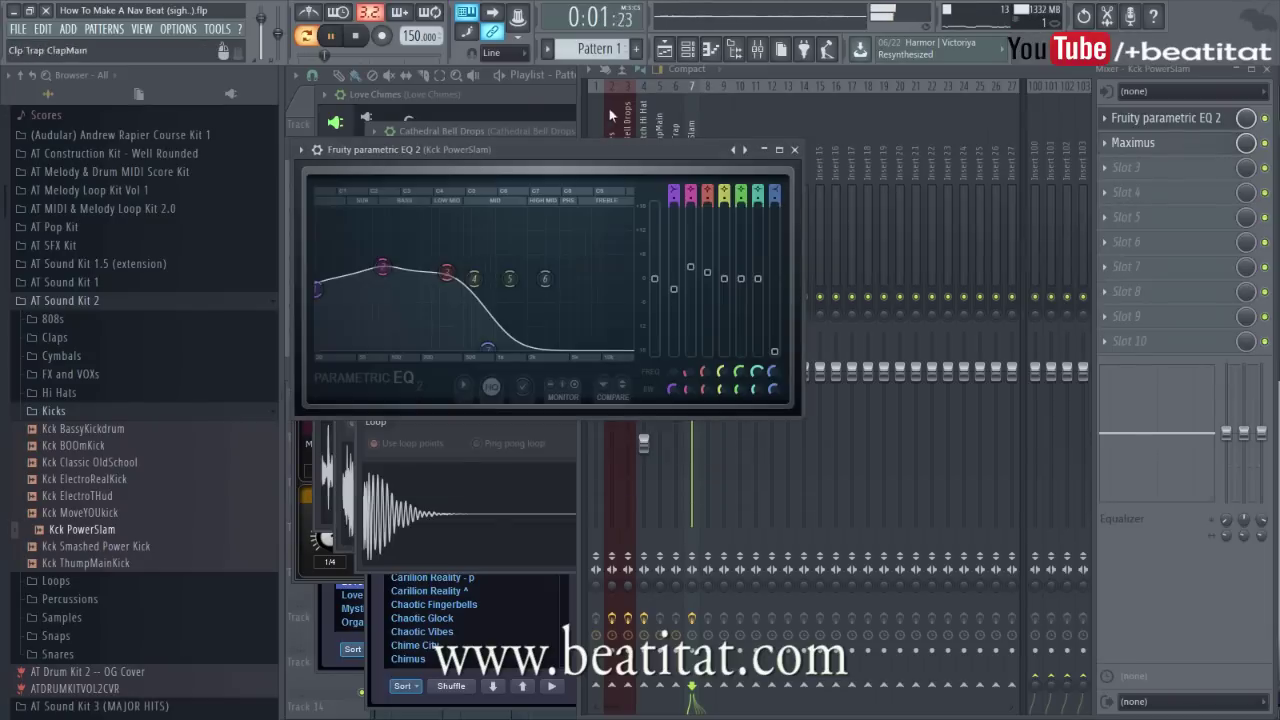
# Slightly lower the level of the Kck PowerSlam mixer track during playback.
pyautogui.click(709, 55)
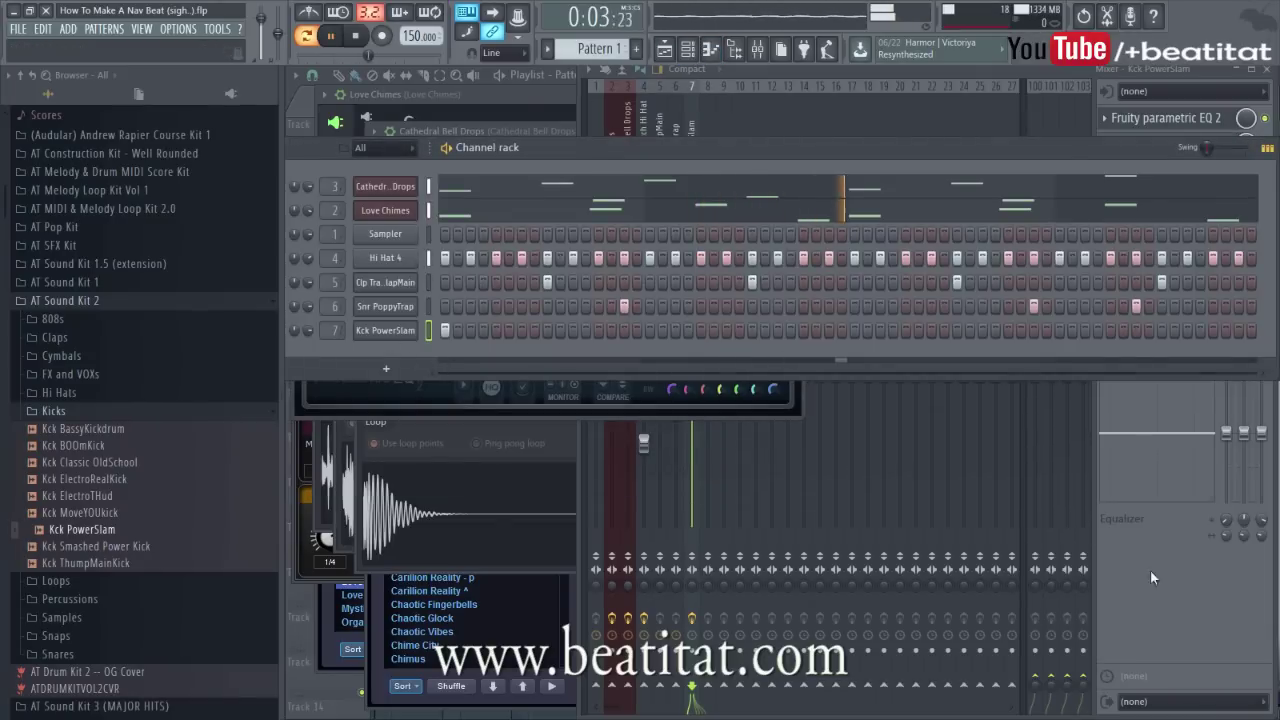
pyautogui.click(740, 380)
pyautogui.moveTo(691, 372); pyautogui.dragTo(688, 383)
pyautogui.click(676, 403)
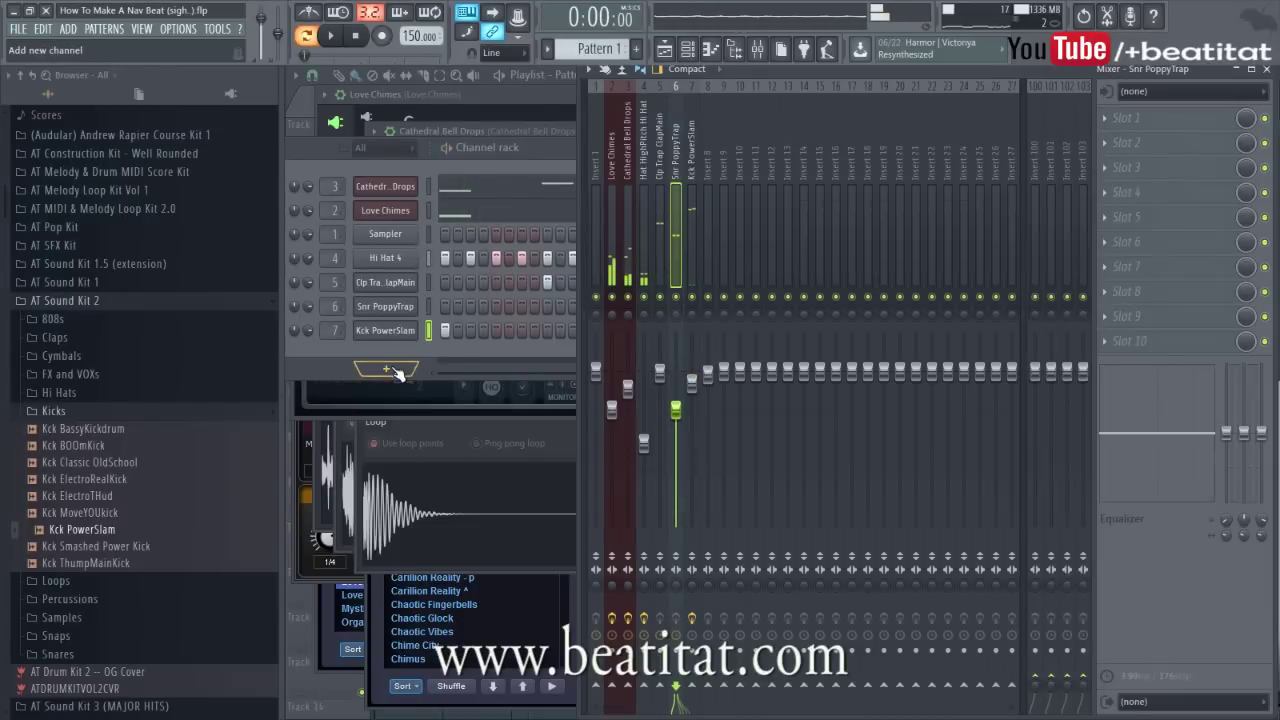
# Add a Snr PoppyTrap hit on step 7 and Kck PowerSlam hits on steps 21, 33, 39 and 61.
pyautogui.click(396, 353)
pyautogui.press('space')
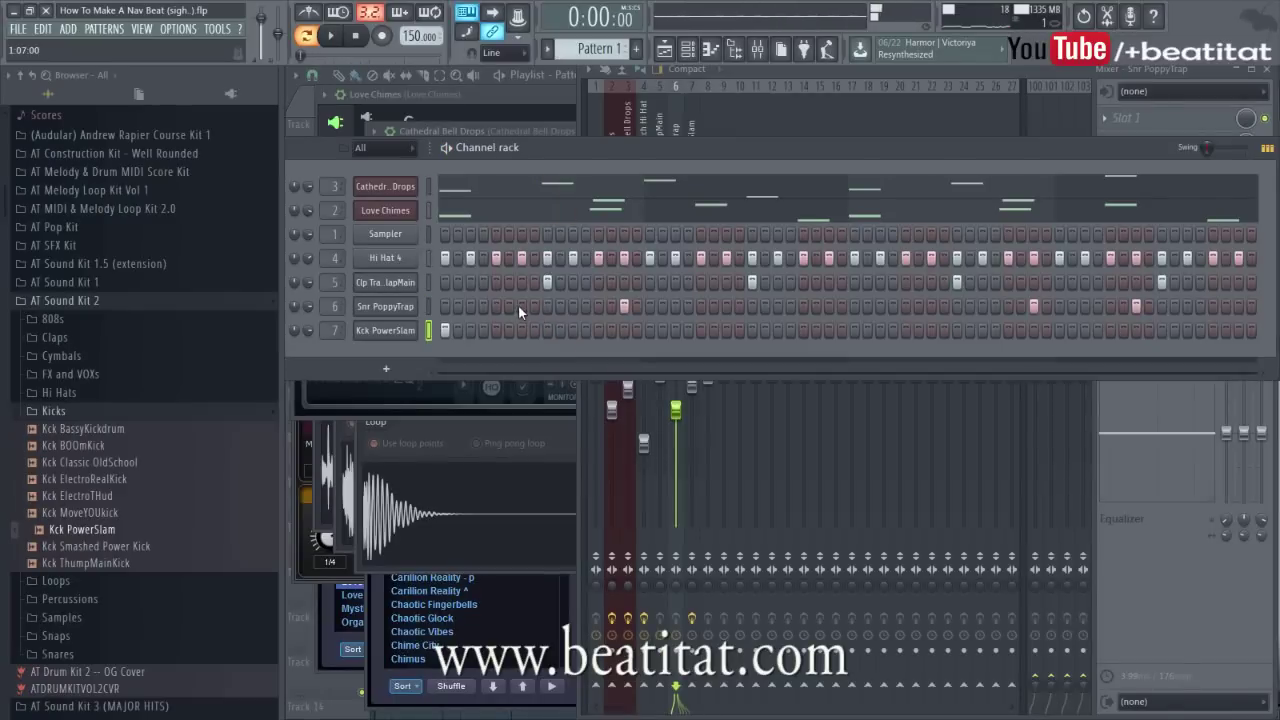
pyautogui.click(701, 330)
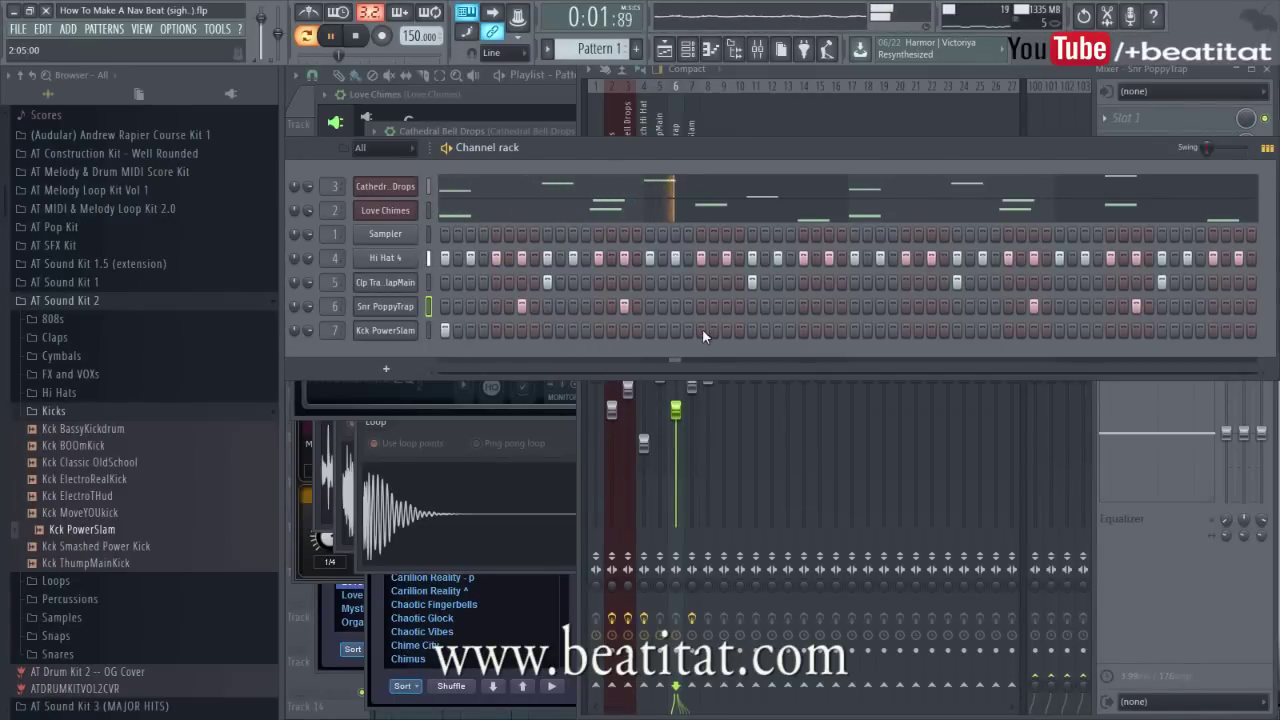
pyautogui.click(854, 330)
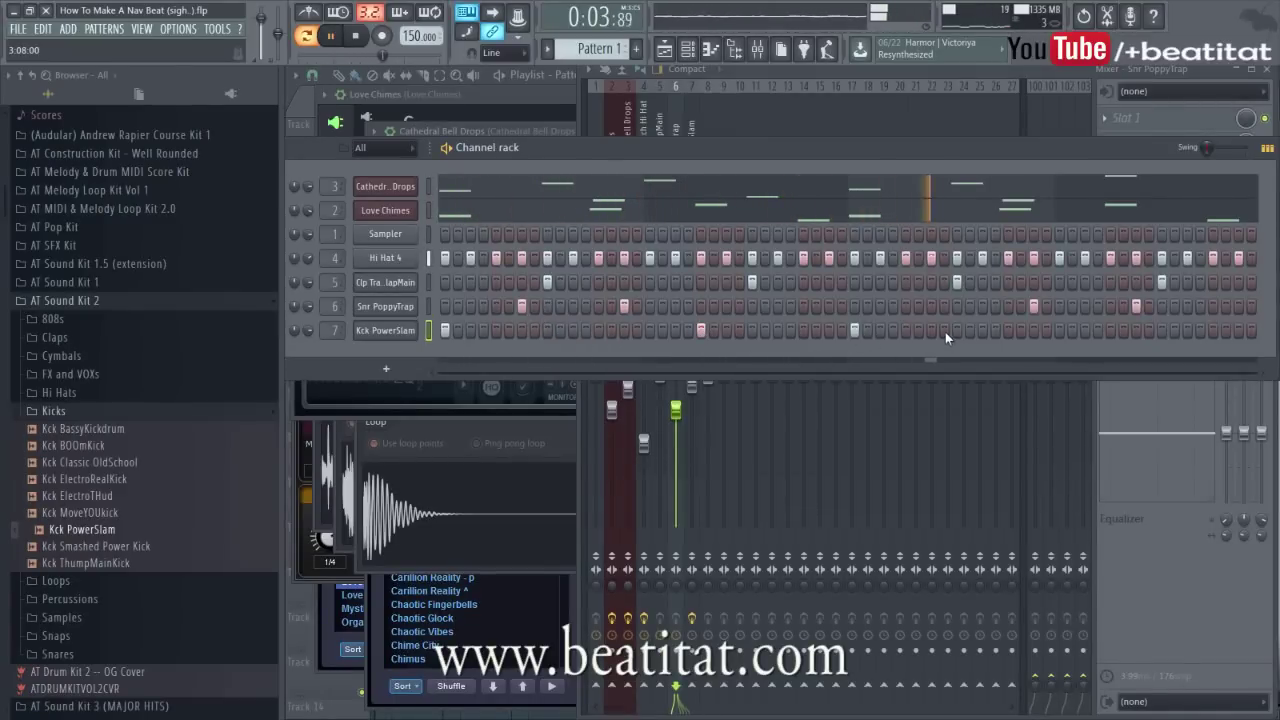
pyautogui.click(1212, 330)
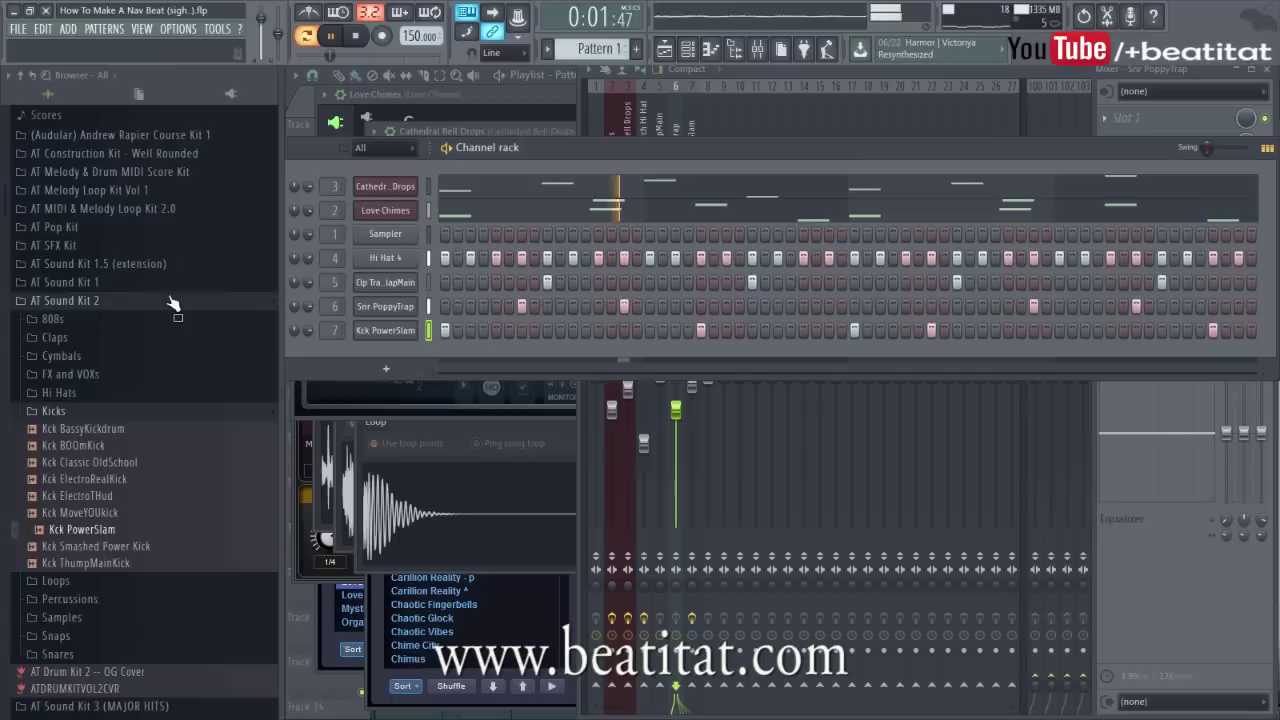
# Insert a new Omnisphere channel above Cathedral Bell Drops in the channel rack.
pyautogui.moveTo(749, 152); pyautogui.dragTo(755, 125)
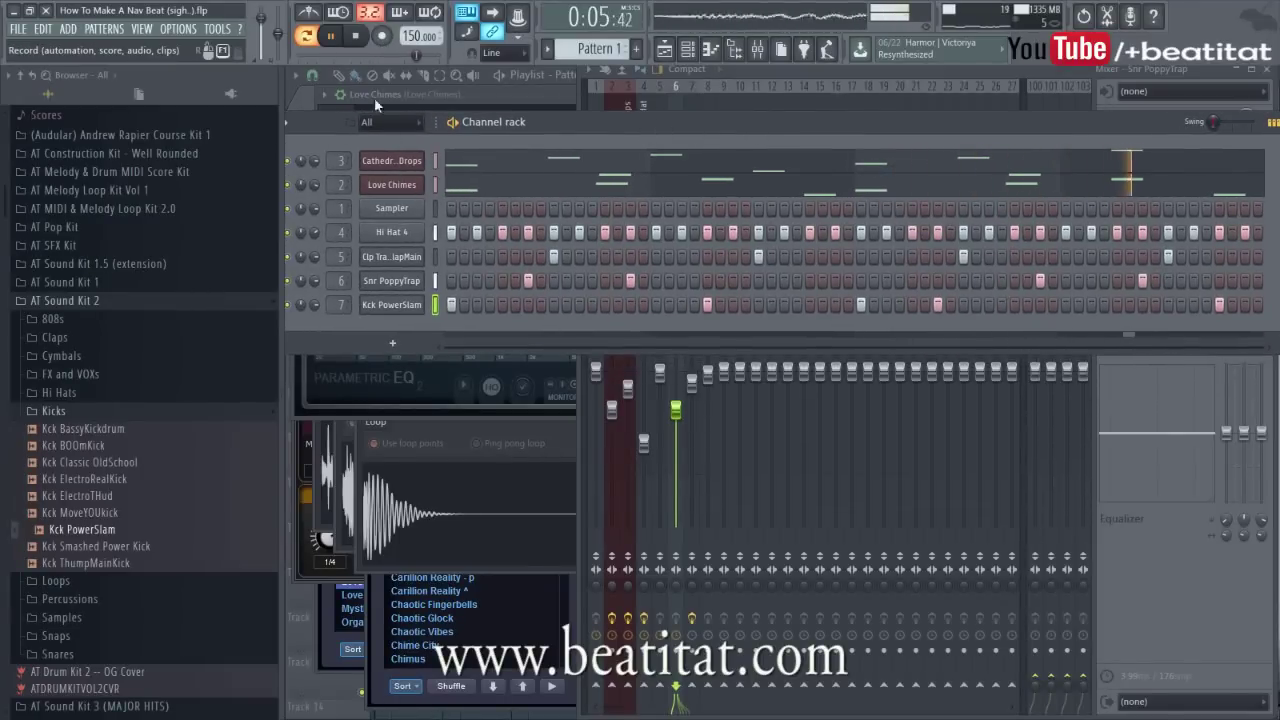
pyautogui.rightClick(420, 158)
pyautogui.moveTo(464, 256)
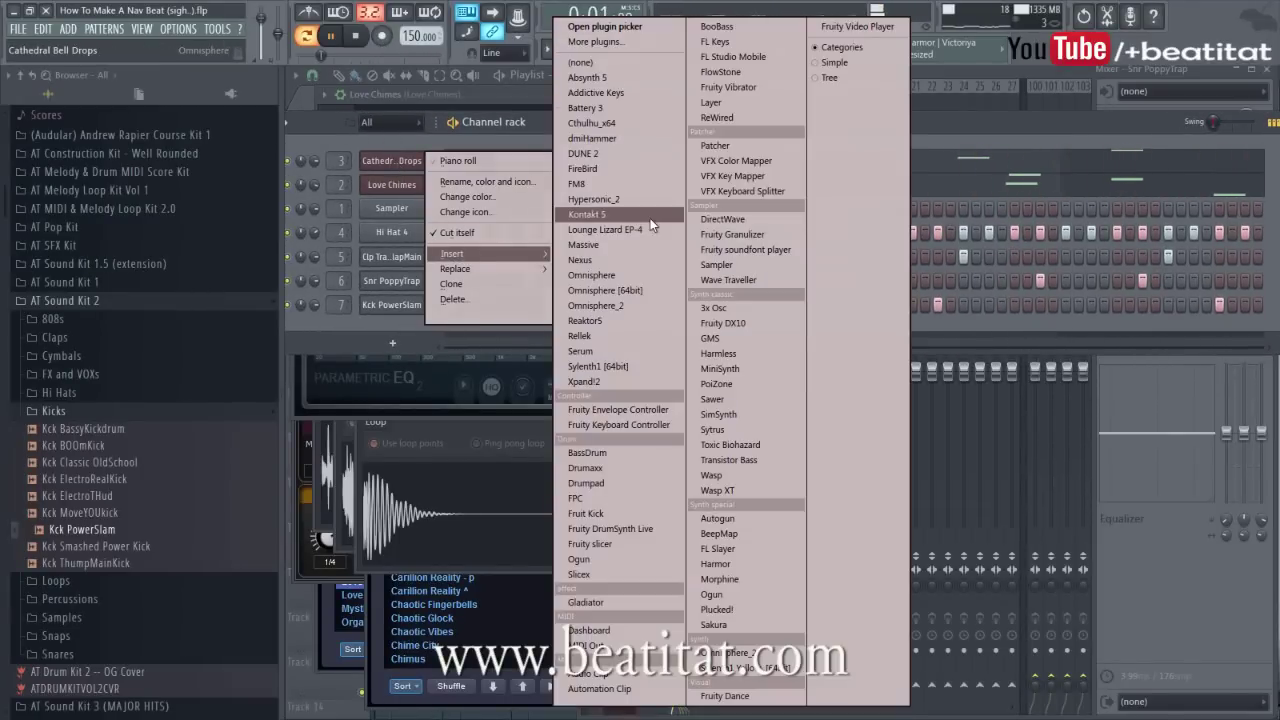
pyautogui.click(645, 274)
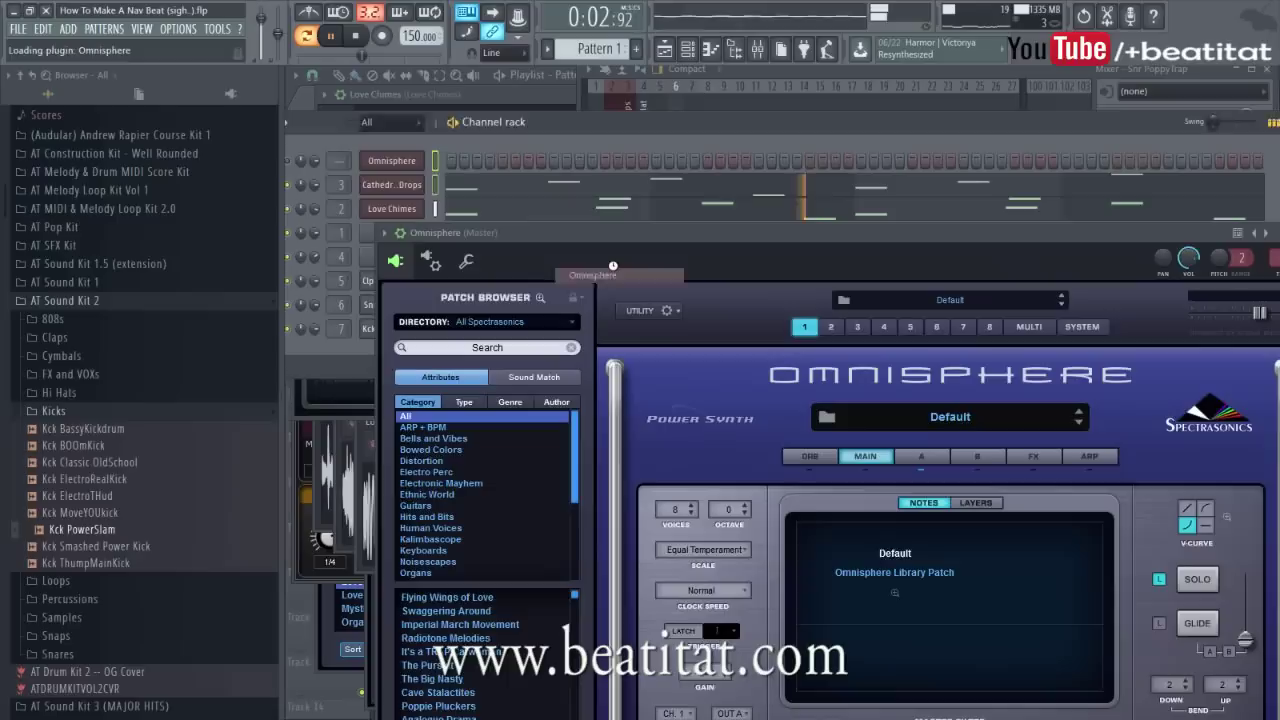
pyautogui.press('space')
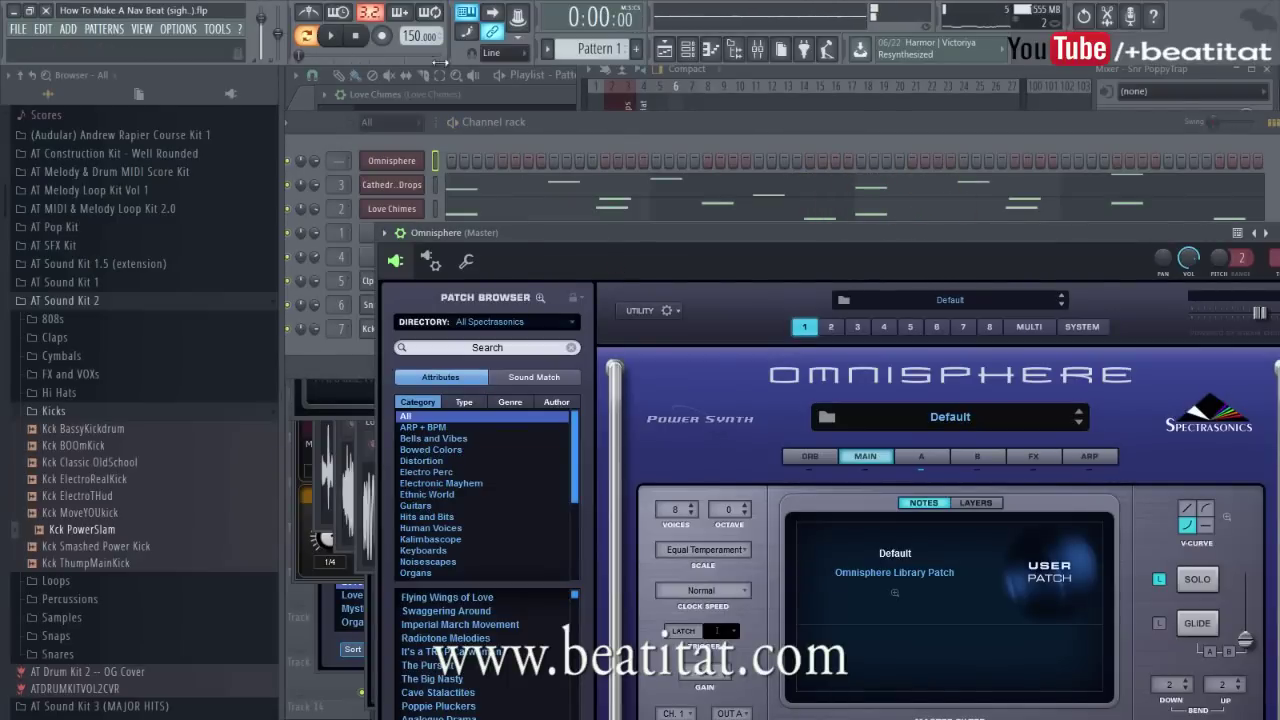
# Set the project tempo to 155 BPM and play the pattern at the new speed.
pyautogui.rightClick(414, 42)
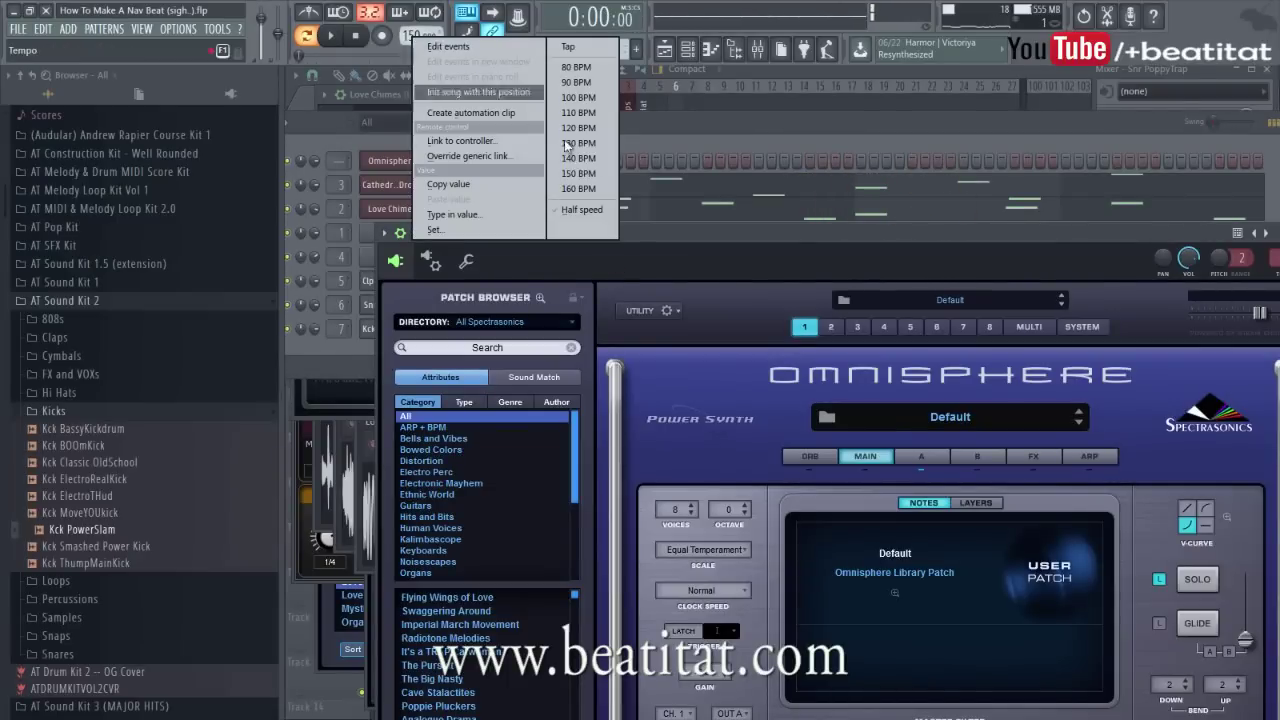
pyautogui.click(410, 33)
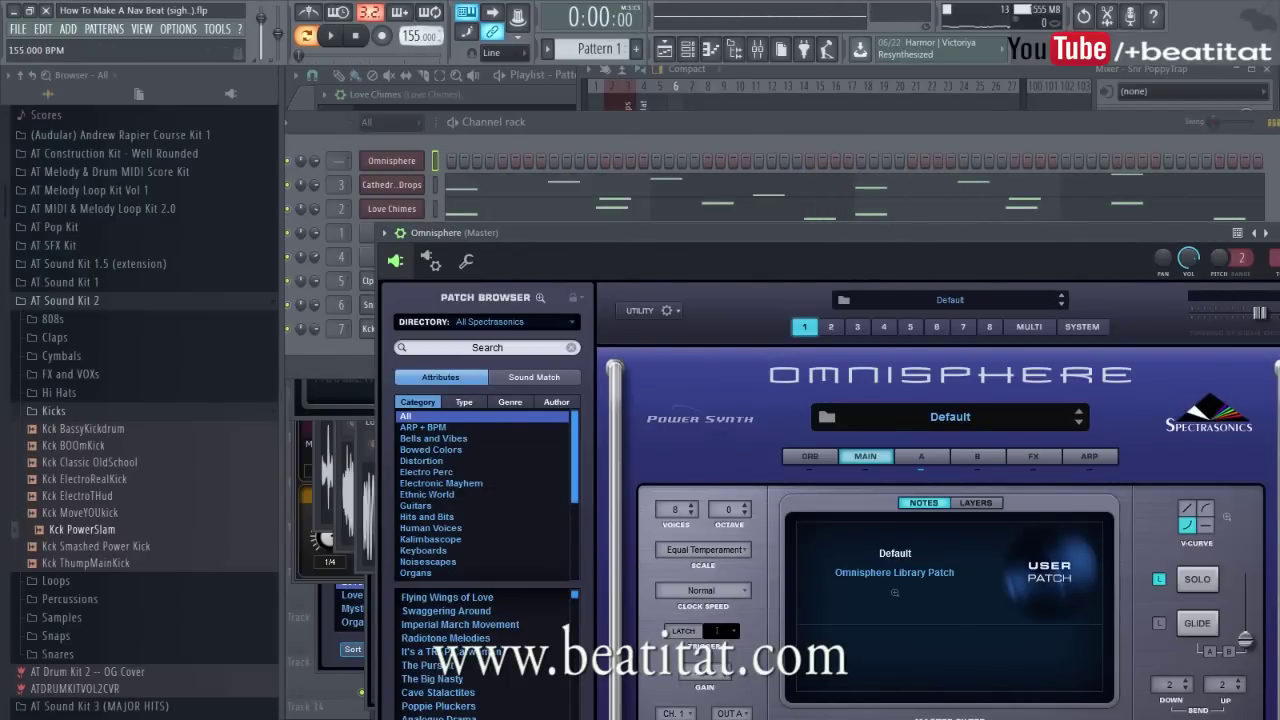
pyautogui.press('space')
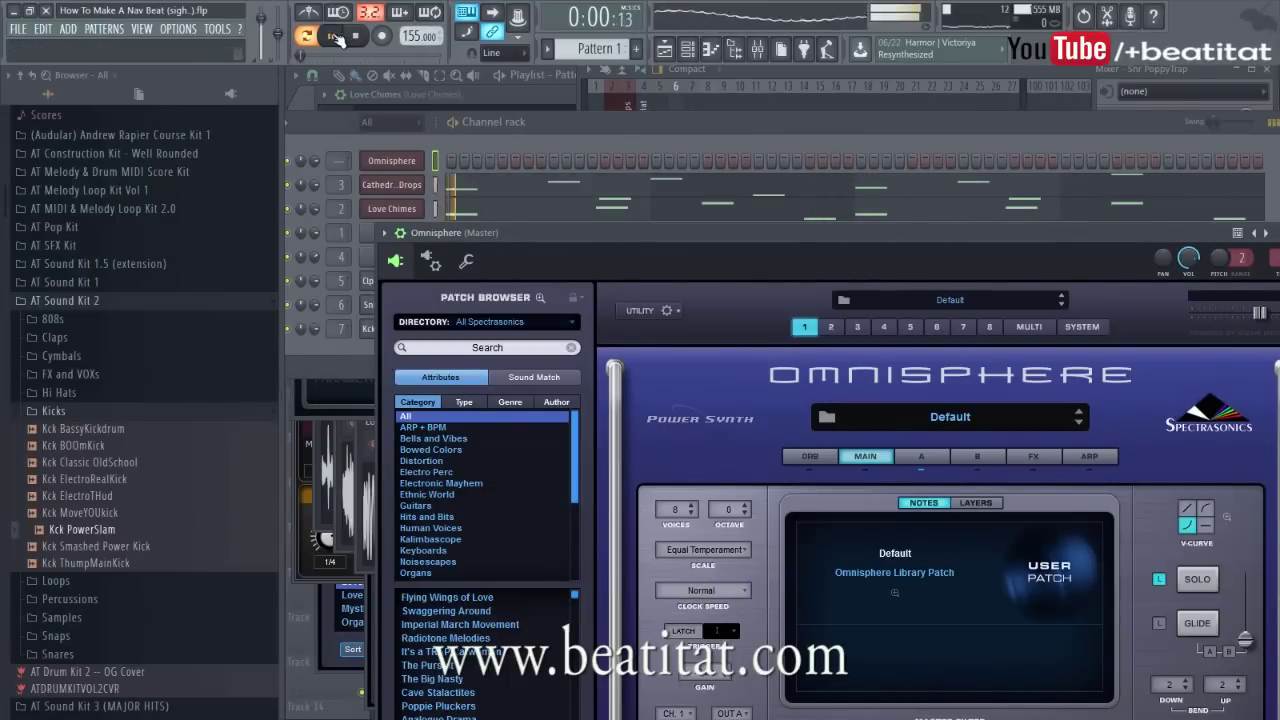
# Bring the mixer forward and select the Hat HighPitch Hi Hat track while the pattern plays.
pyautogui.click(588, 119)
pyautogui.click(794, 73)
pyautogui.click(628, 250)
pyautogui.click(640, 266)
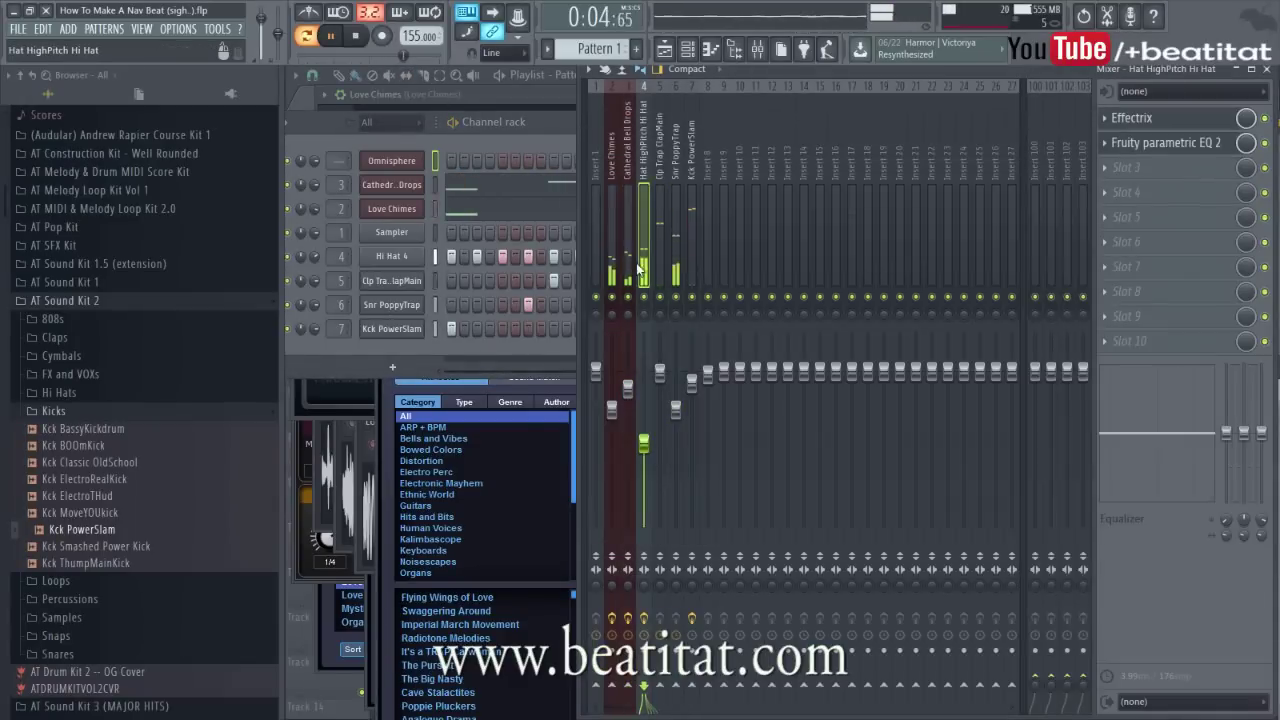
# Collapse the AT Sound Kit 2 folder, stop playback and expand AT Speaker Beater 808s (808 Collection) in the browser.
pyautogui.click(467, 346)
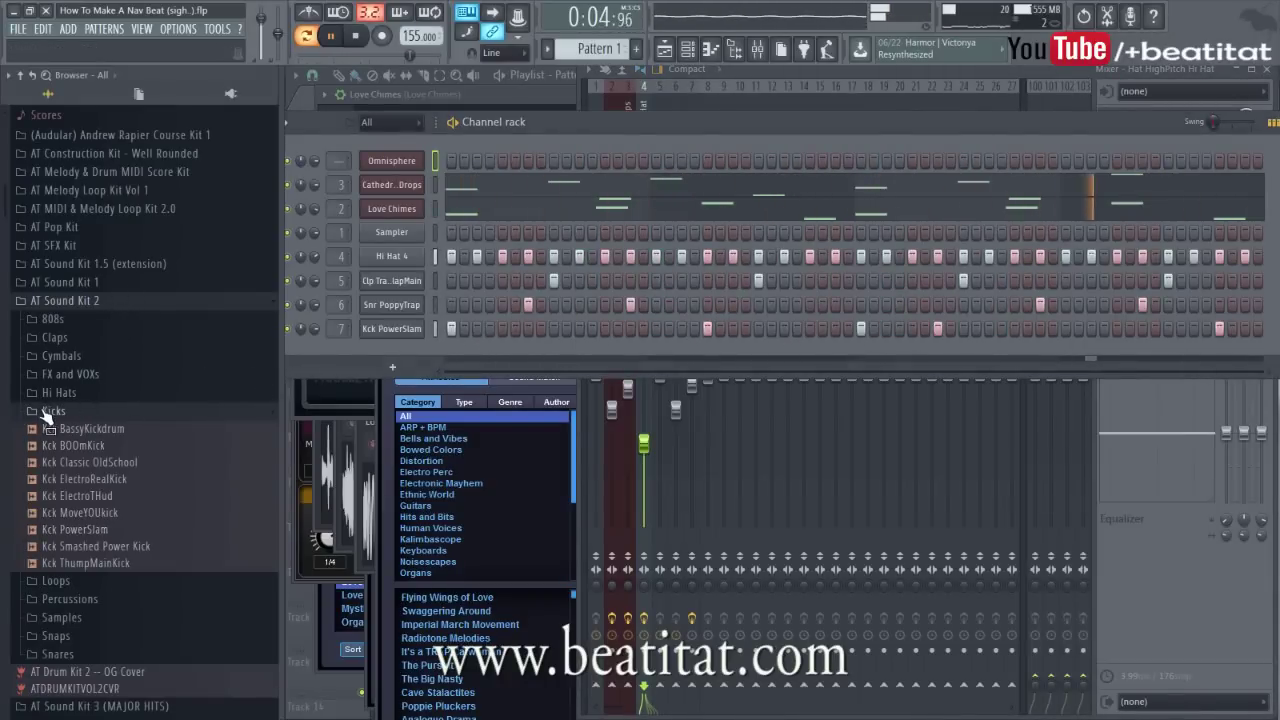
pyautogui.click(90, 411)
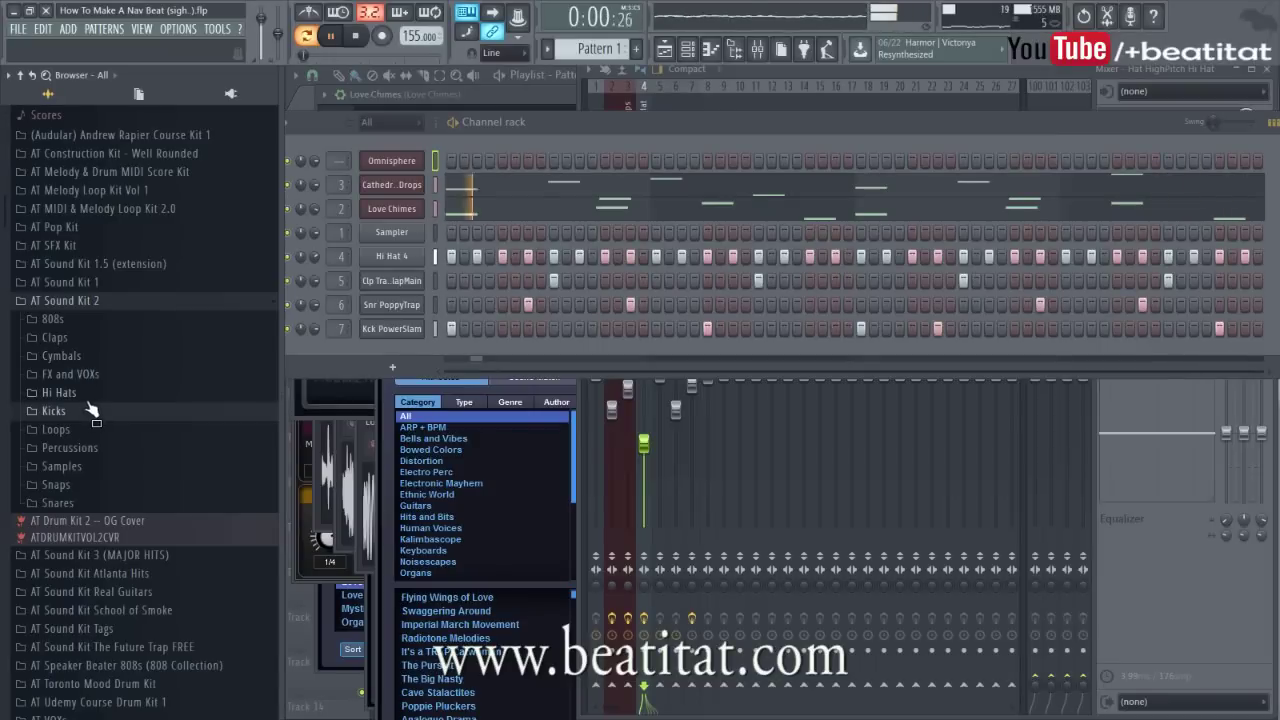
pyautogui.click(86, 325)
pyautogui.click(94, 307)
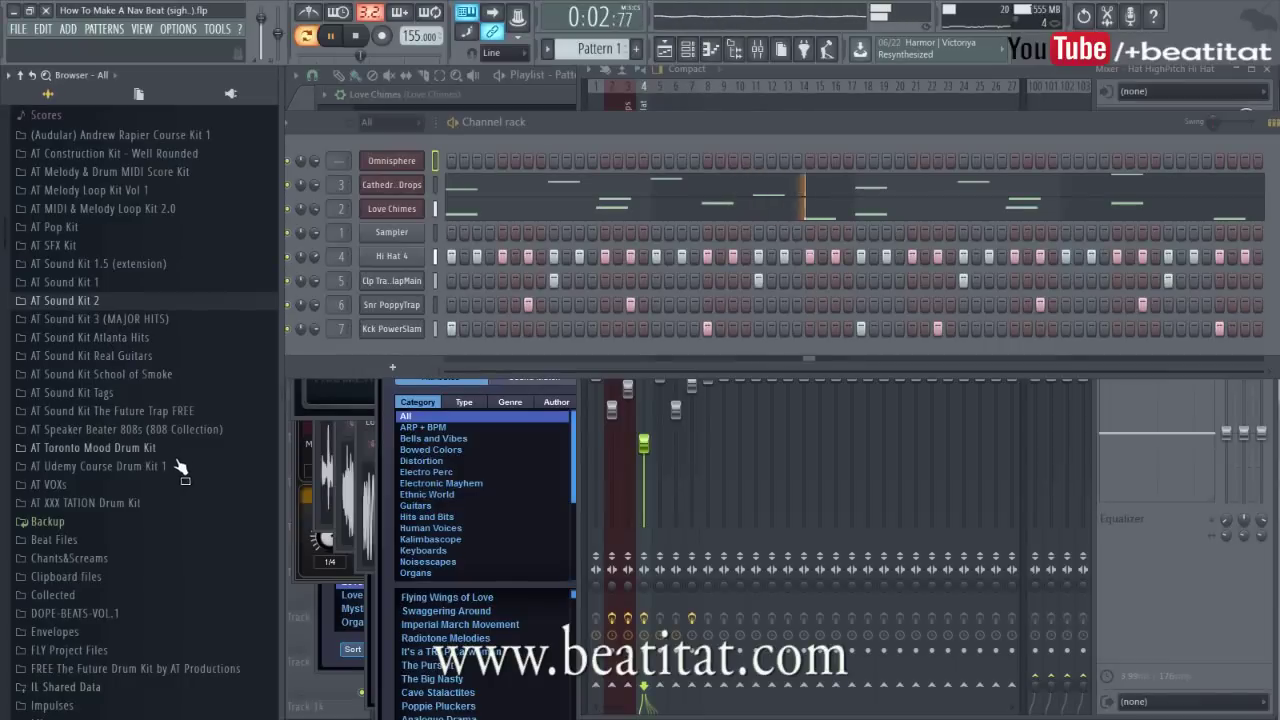
pyautogui.click(356, 36)
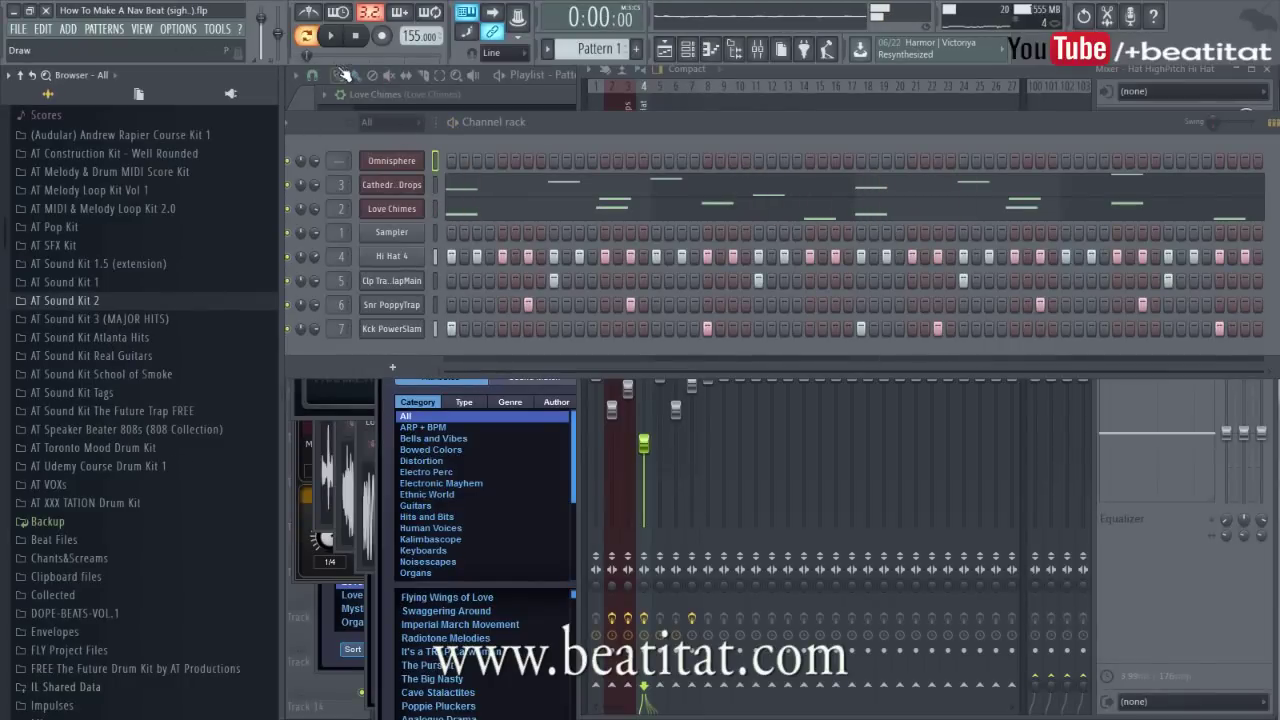
pyautogui.click(150, 430)
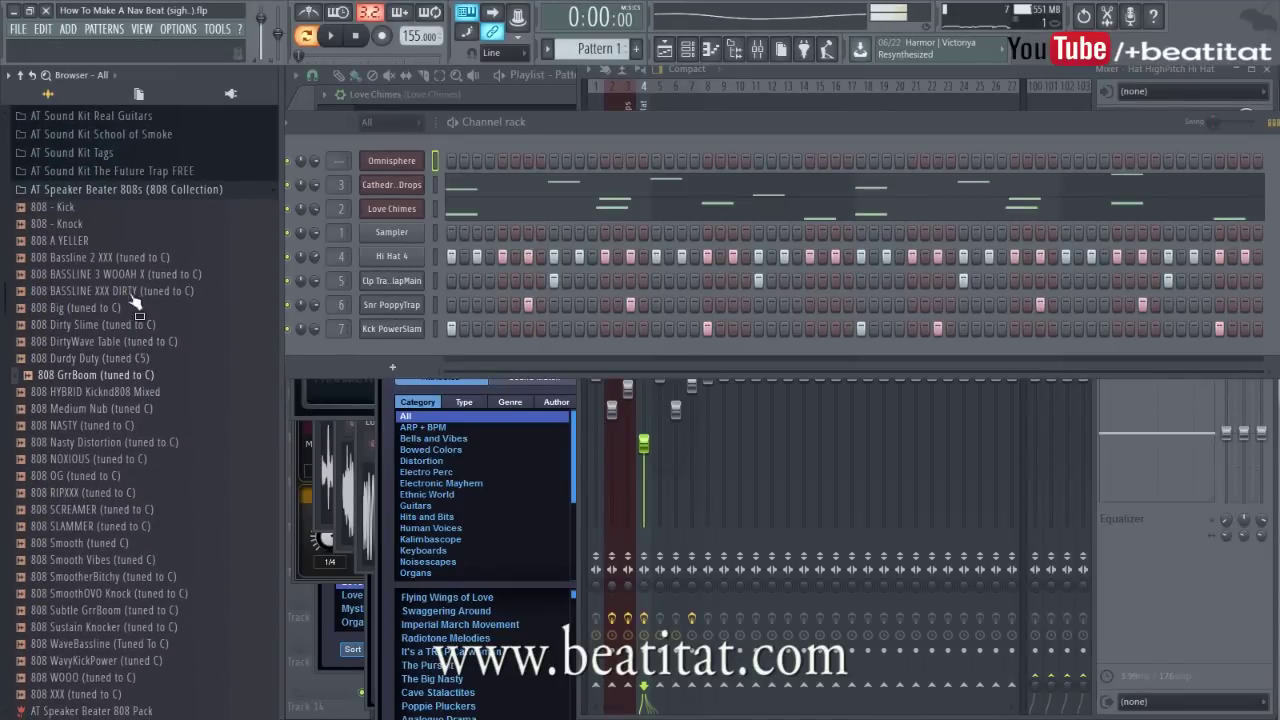
# Audition several 808 samples from the collection and load 808 GrrBoom (tuned to C) as a new channel.
pyautogui.click(115, 242)
pyautogui.click(116, 259)
pyautogui.click(119, 275)
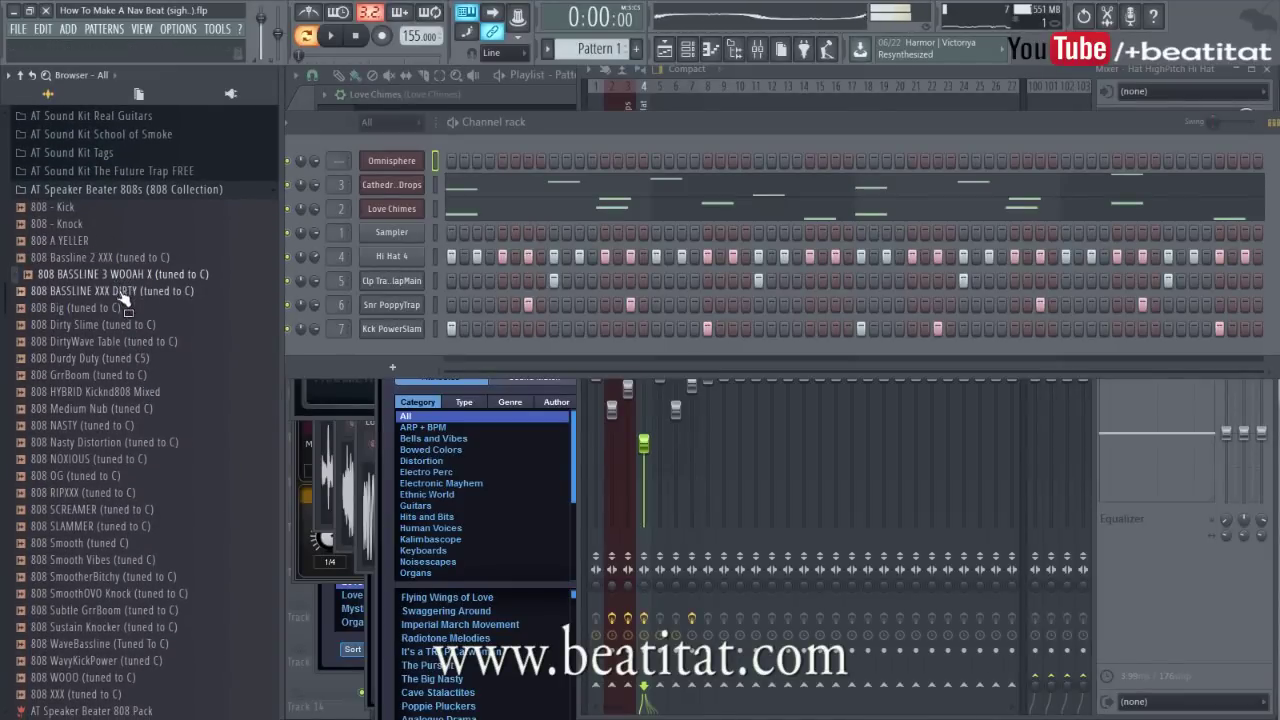
pyautogui.click(118, 308)
pyautogui.moveTo(118, 320); pyautogui.dragTo(115, 355)
pyautogui.click(108, 330)
pyautogui.click(108, 344)
pyautogui.click(103, 361)
pyautogui.moveTo(100, 376); pyautogui.dragTo(417, 355)
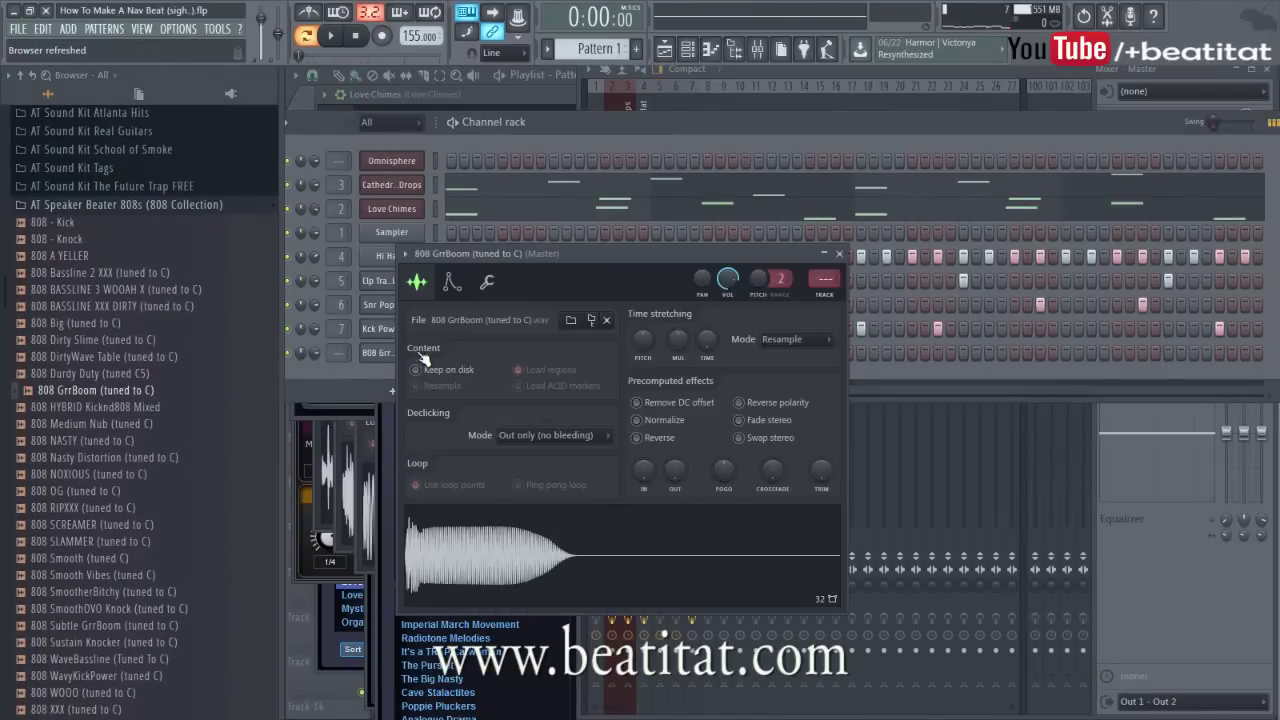
# Enable Normalize for the 808 GrrBoom sample and close its channel settings.
pyautogui.click(452, 282)
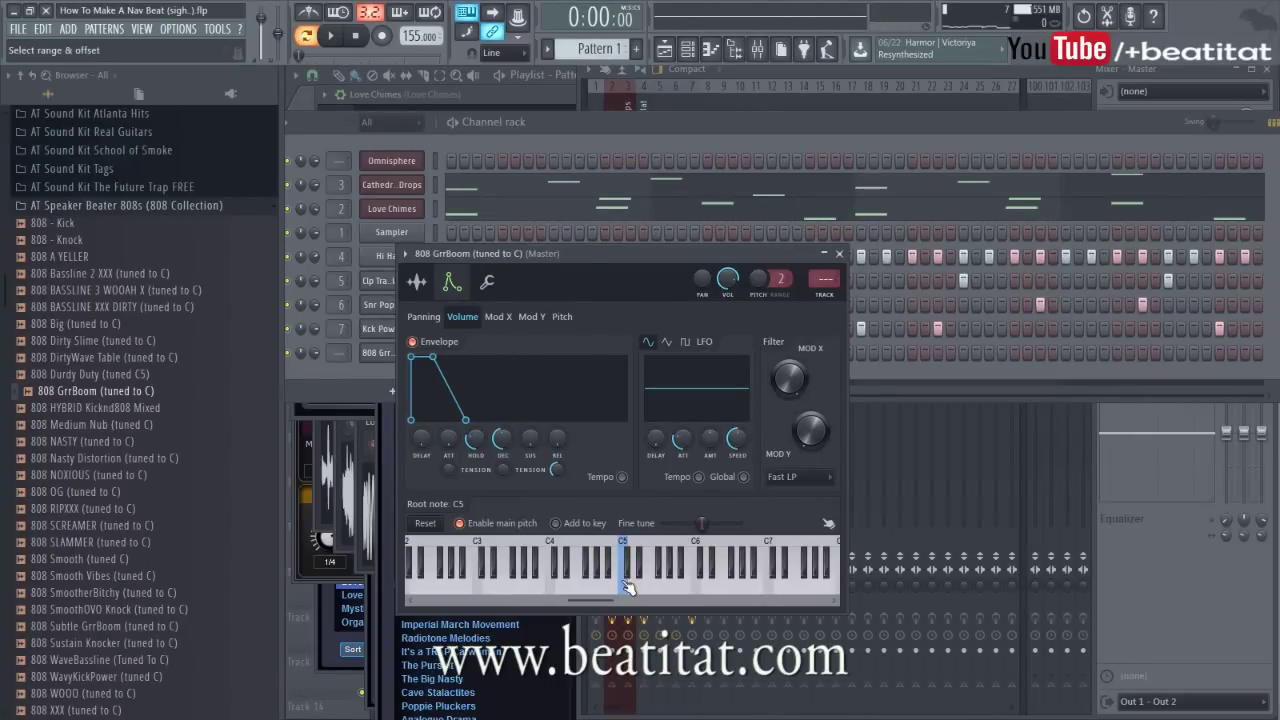
pyautogui.click(486, 285)
pyautogui.click(416, 281)
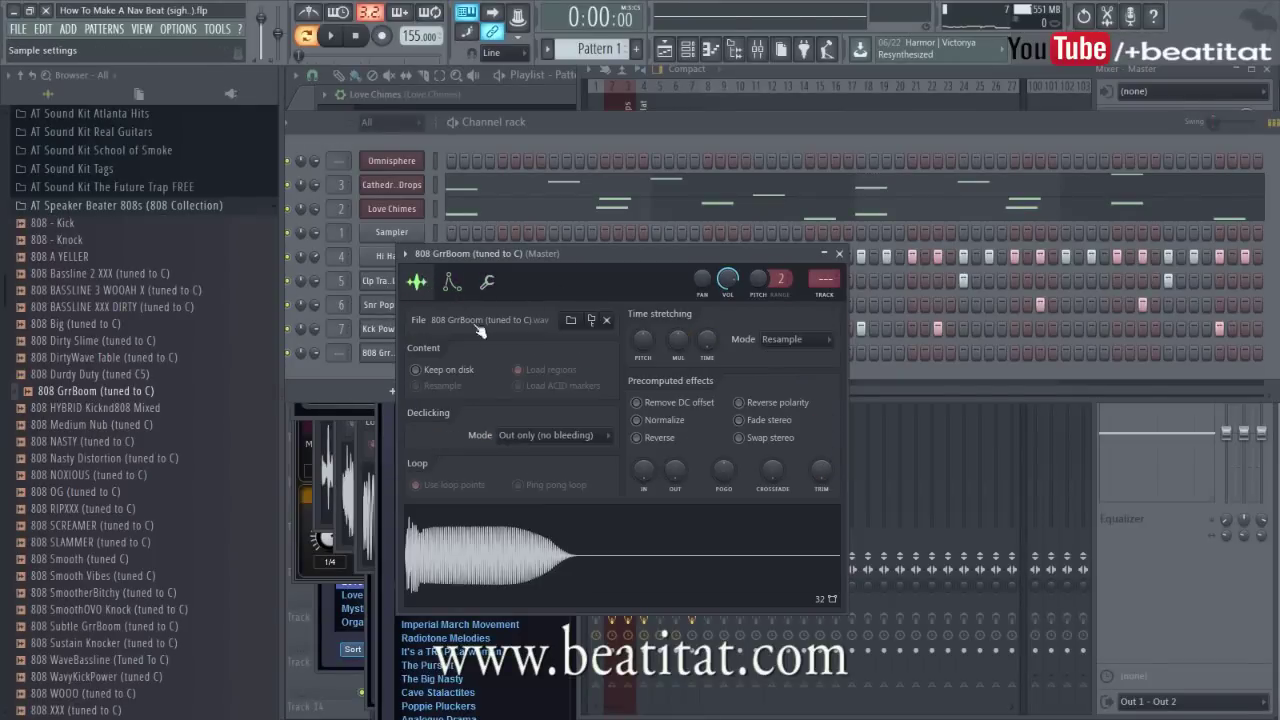
pyautogui.click(637, 420)
pyautogui.click(840, 254)
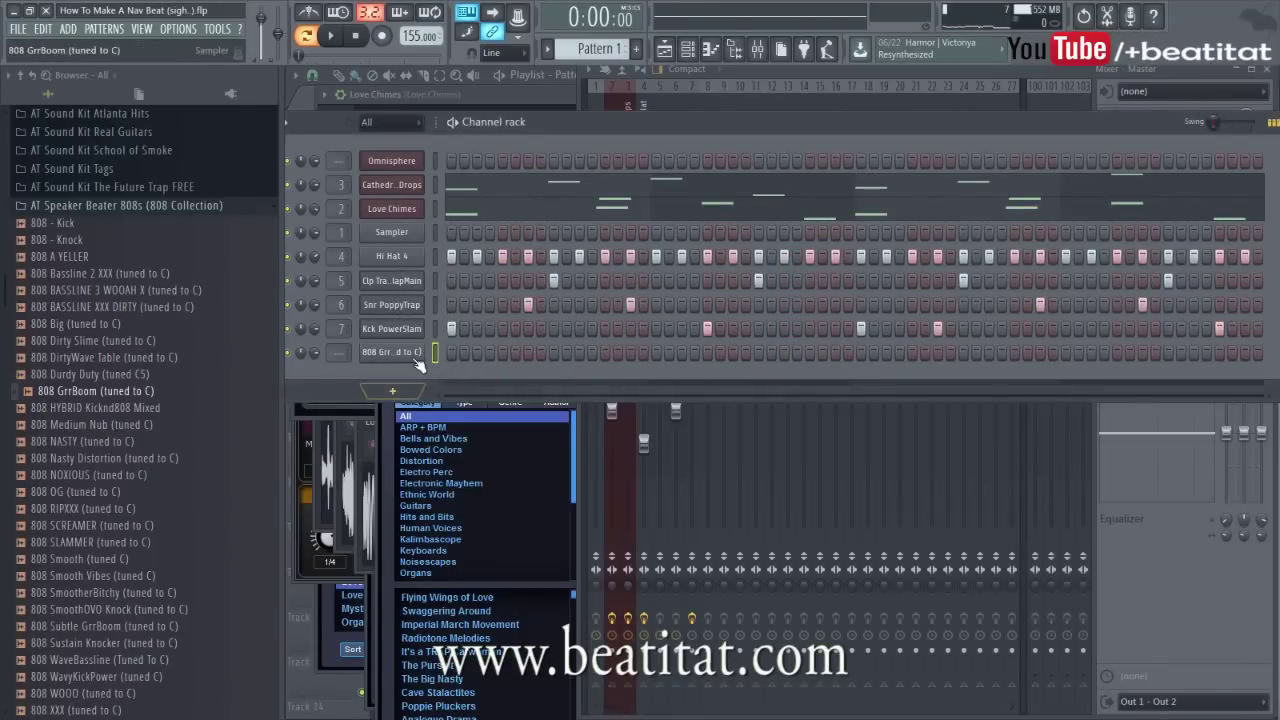
# Copy the Kck PowerSlam notes into the 808 GrrBoom piano roll and stretch them end to end up to bar 5.
pyautogui.rightClick(420, 352)
pyautogui.click(438, 327)
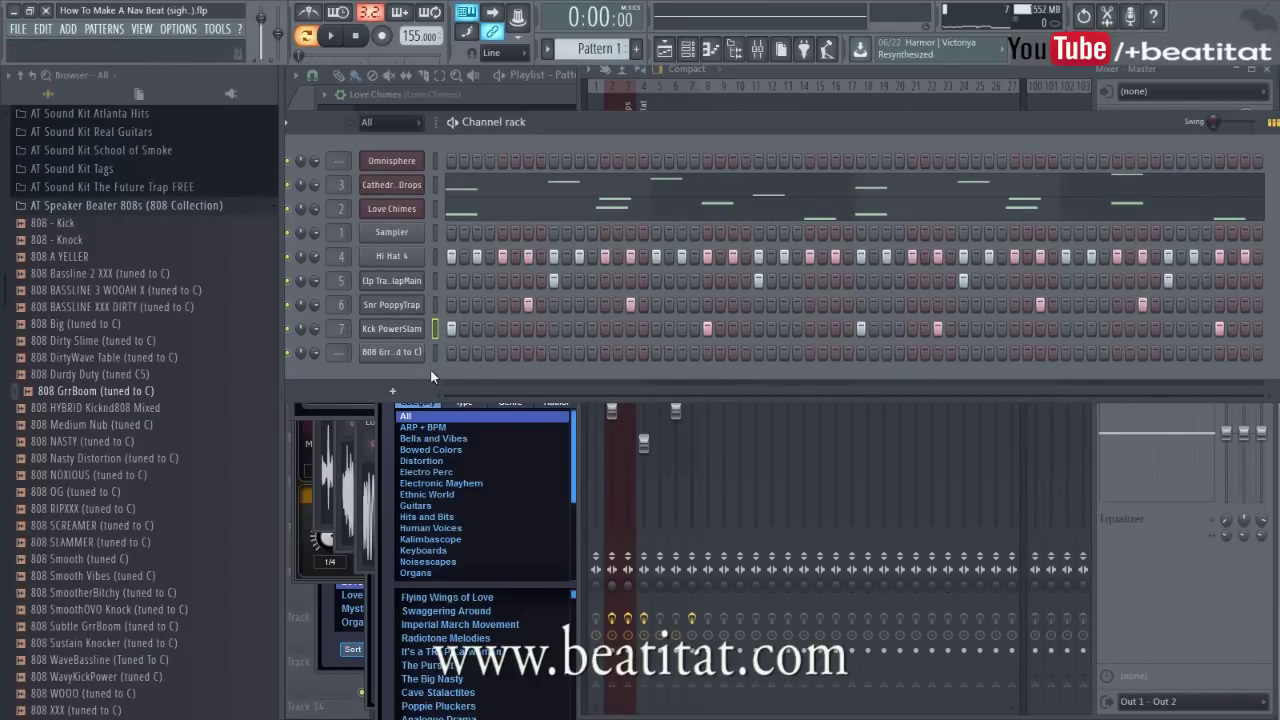
pyautogui.rightClick(420, 352)
pyautogui.click(460, 365)
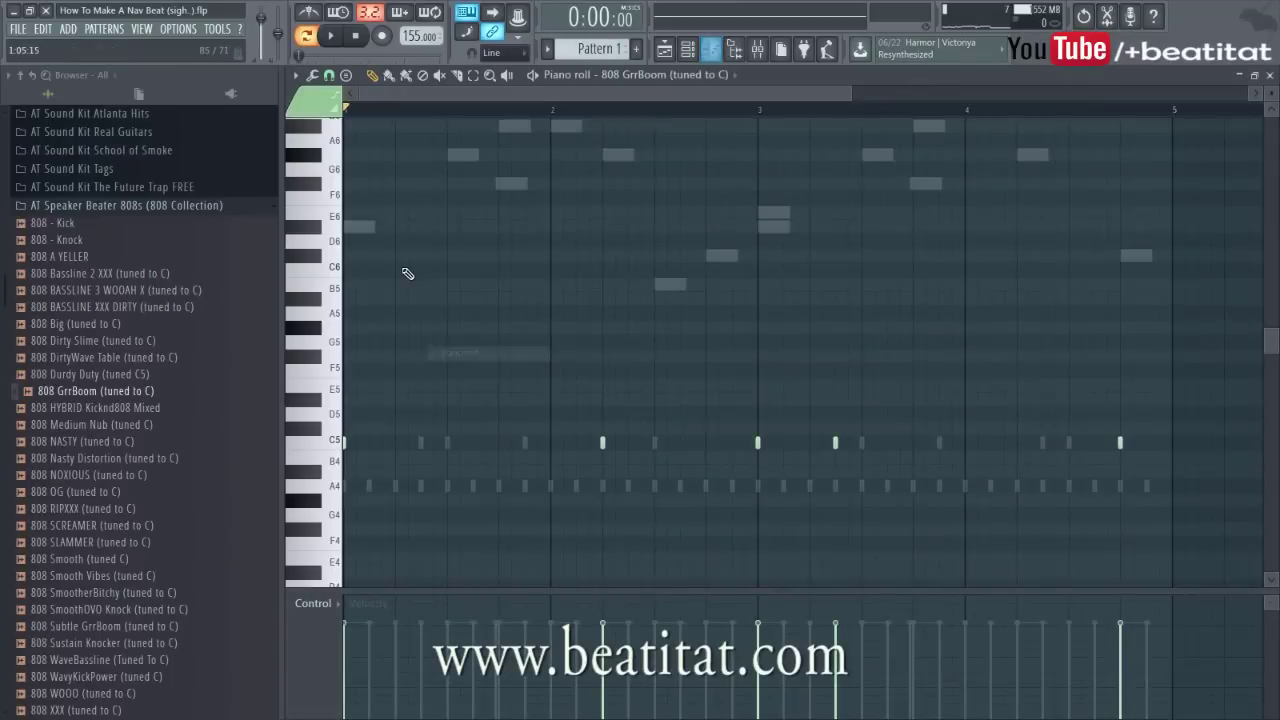
pyautogui.hotkey('ctrl', 'l')
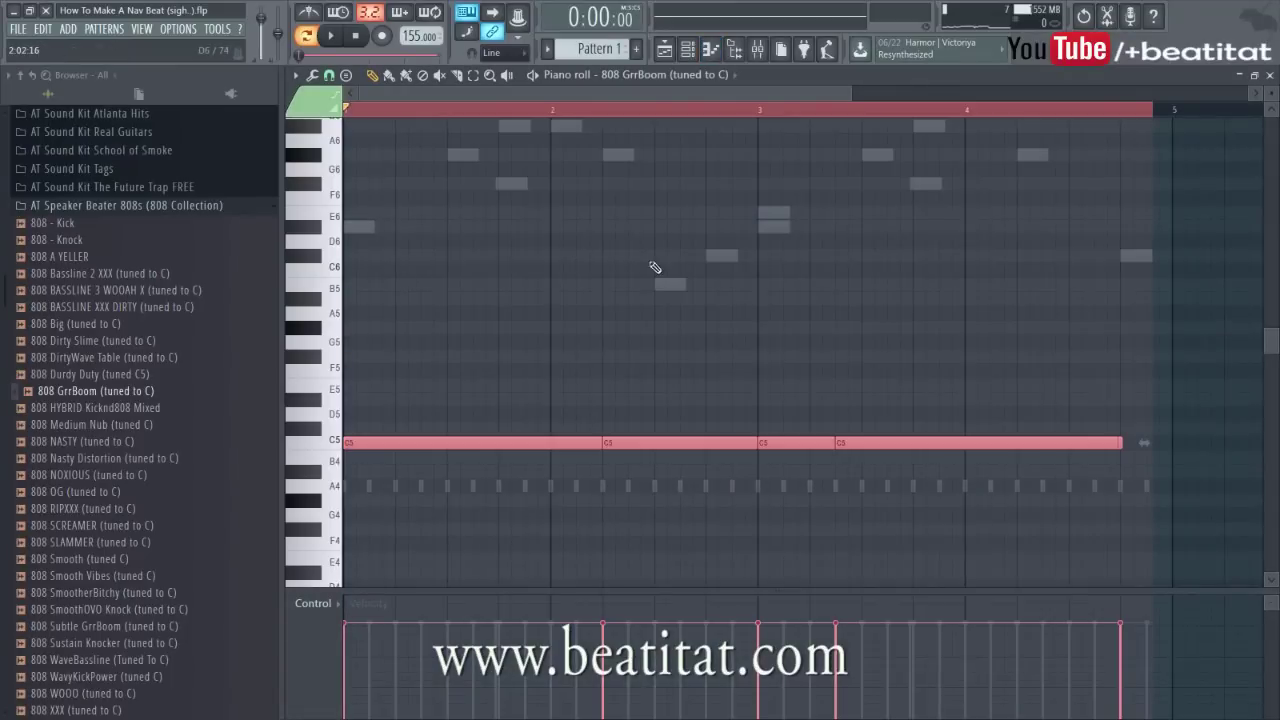
pyautogui.hotkey('ctrl', 'd')
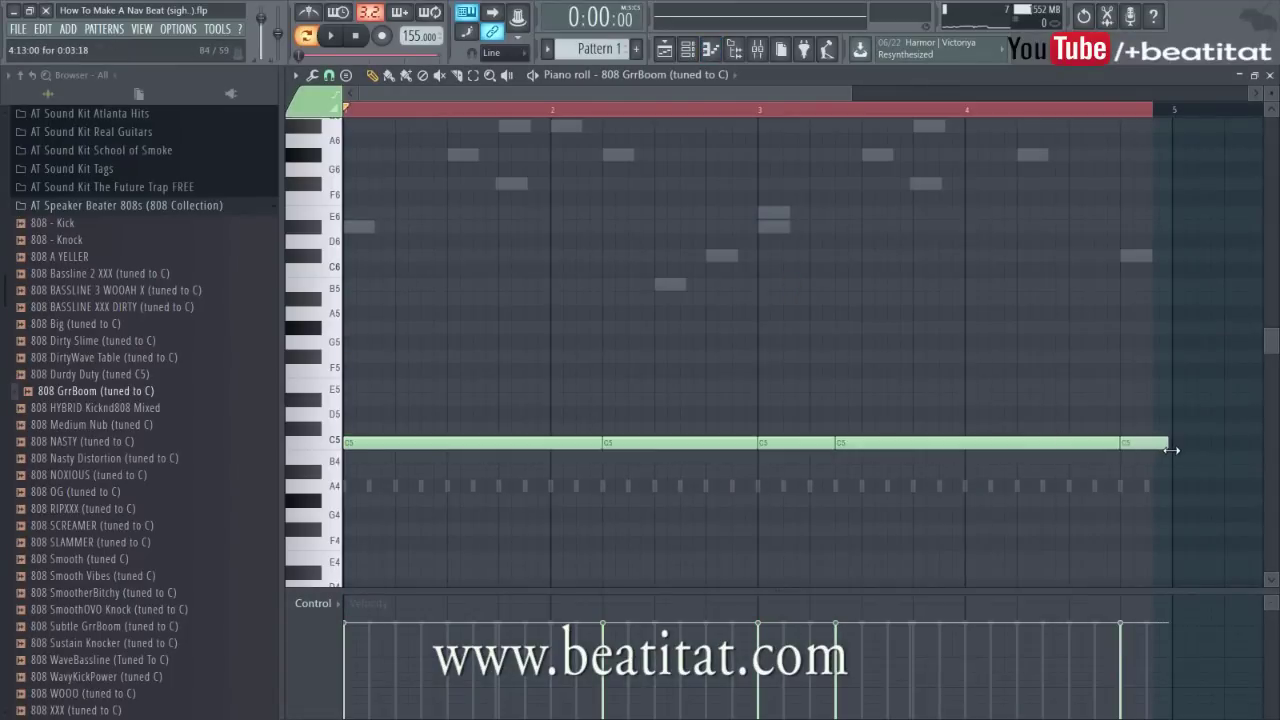
# Transpose all the 808 notes to D#4 and play the pattern.
pyautogui.hotkey('ctrl', 'Up')
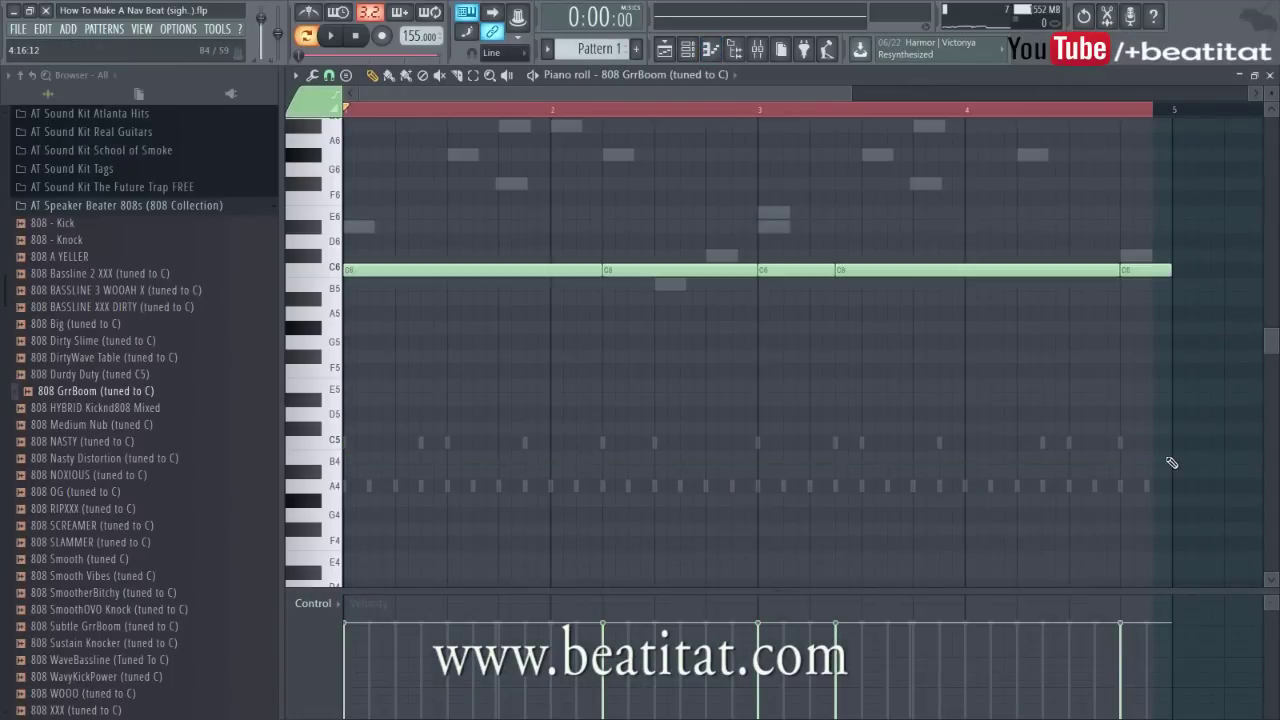
pyautogui.press('Up')
pyautogui.press('Up')
pyautogui.press('Up')
pyautogui.hotkey('ctrl', 'Down')
pyautogui.hotkey('ctrl', 'Down')
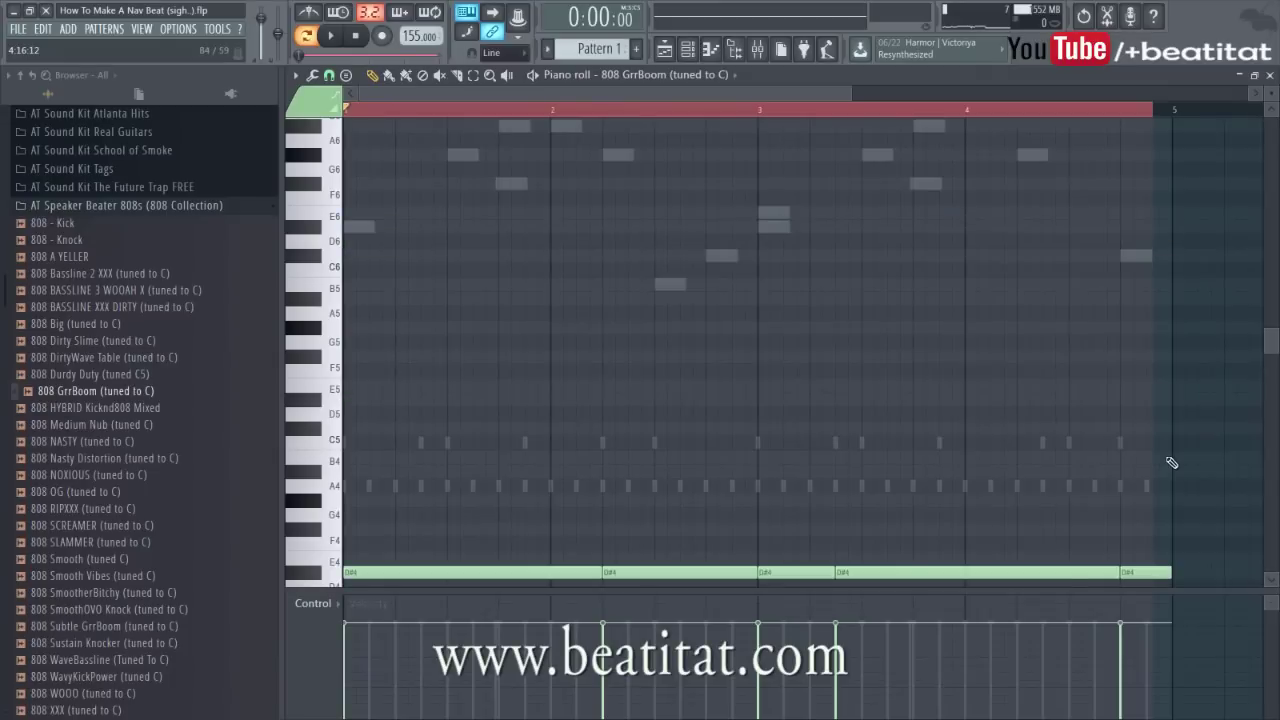
pyautogui.scroll(-5, 510, 350)
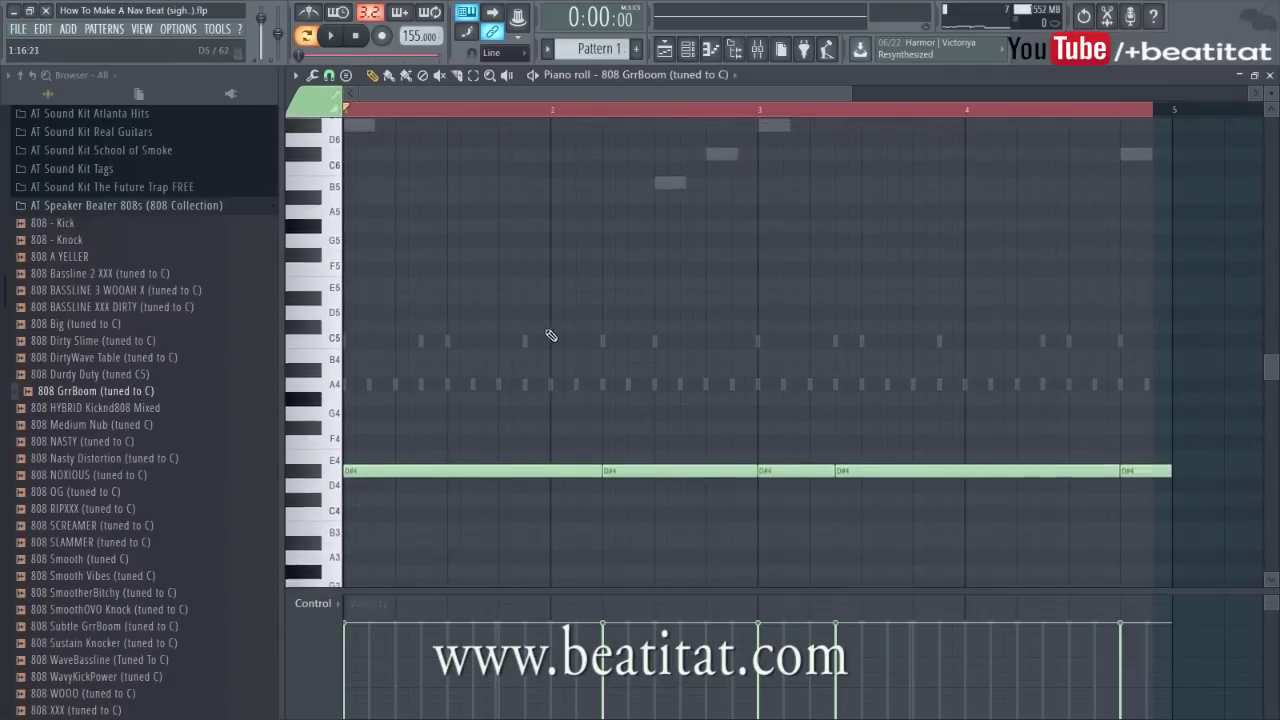
pyautogui.scroll(-1, 555, 344)
pyautogui.press('space')
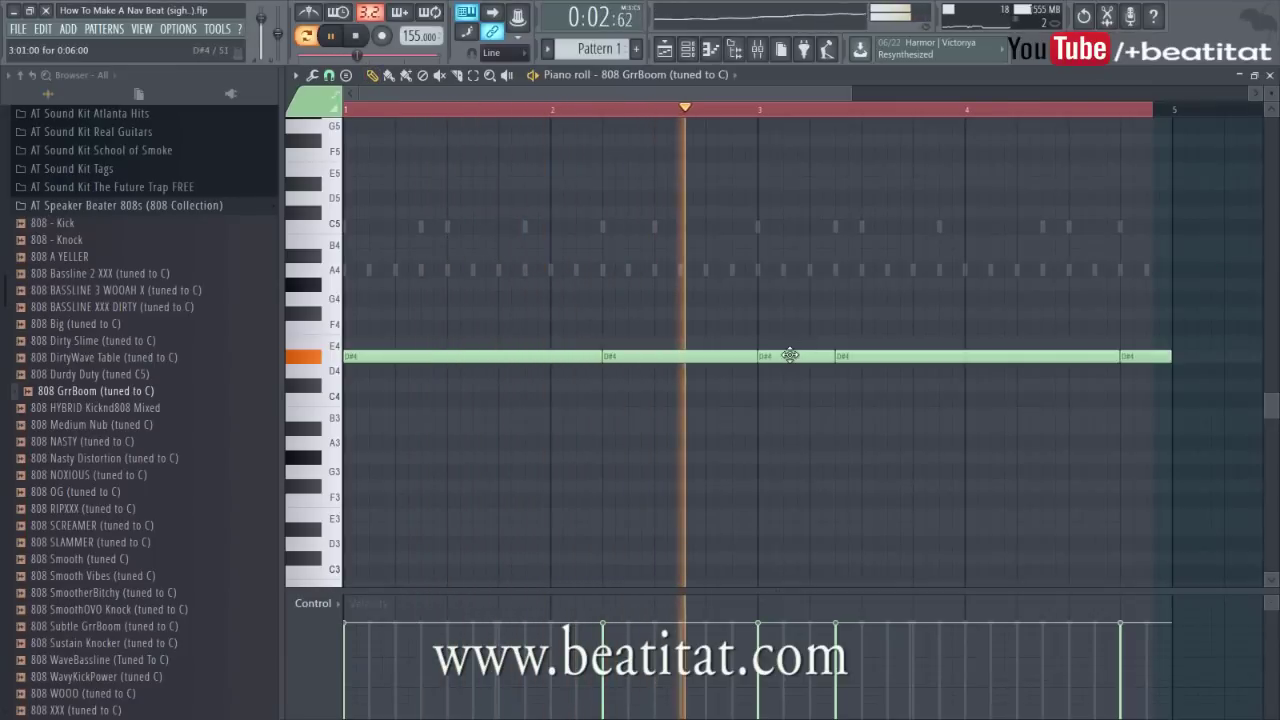
# Shorten the D#4 note starting at 3:07 to four steps and play the pattern.
pyautogui.moveTo(788, 355)
pyautogui.mouseDown()
pyautogui.moveTo(788, 371)
pyautogui.moveTo(788, 356)
pyautogui.mouseUp()
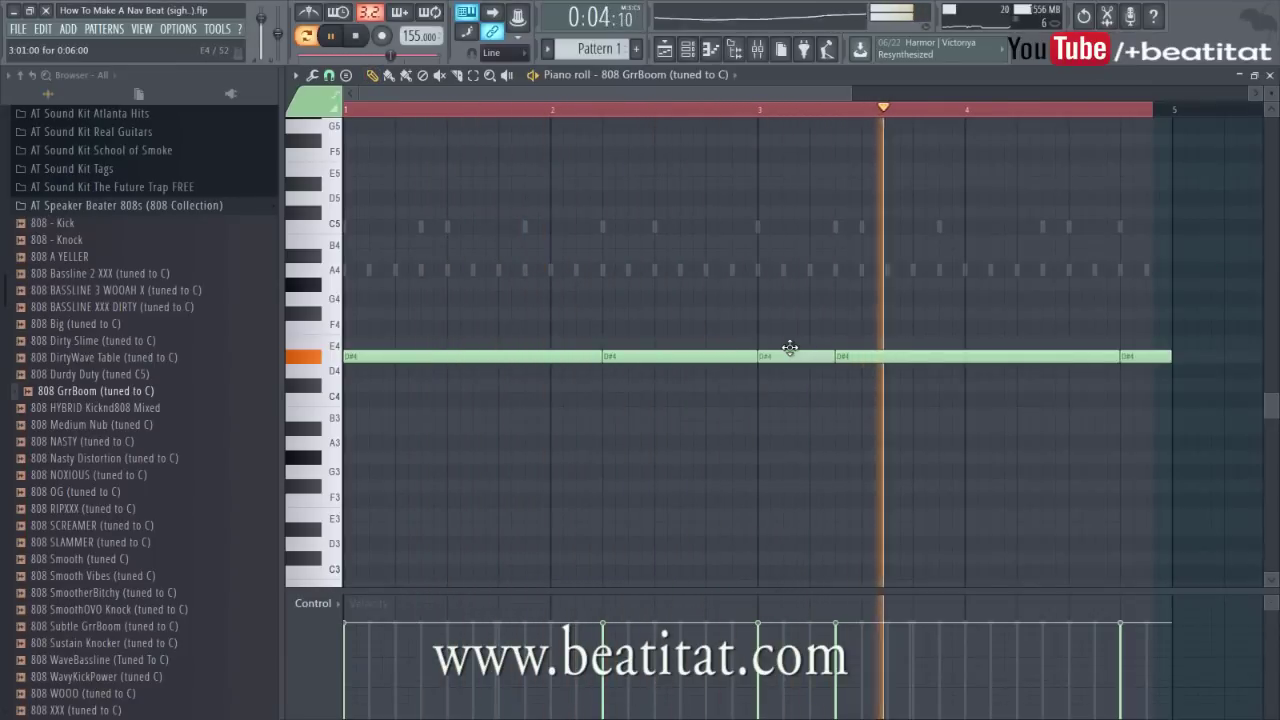
pyautogui.doubleClick(1112, 358)
pyautogui.click(741, 257)
pyautogui.press('space')
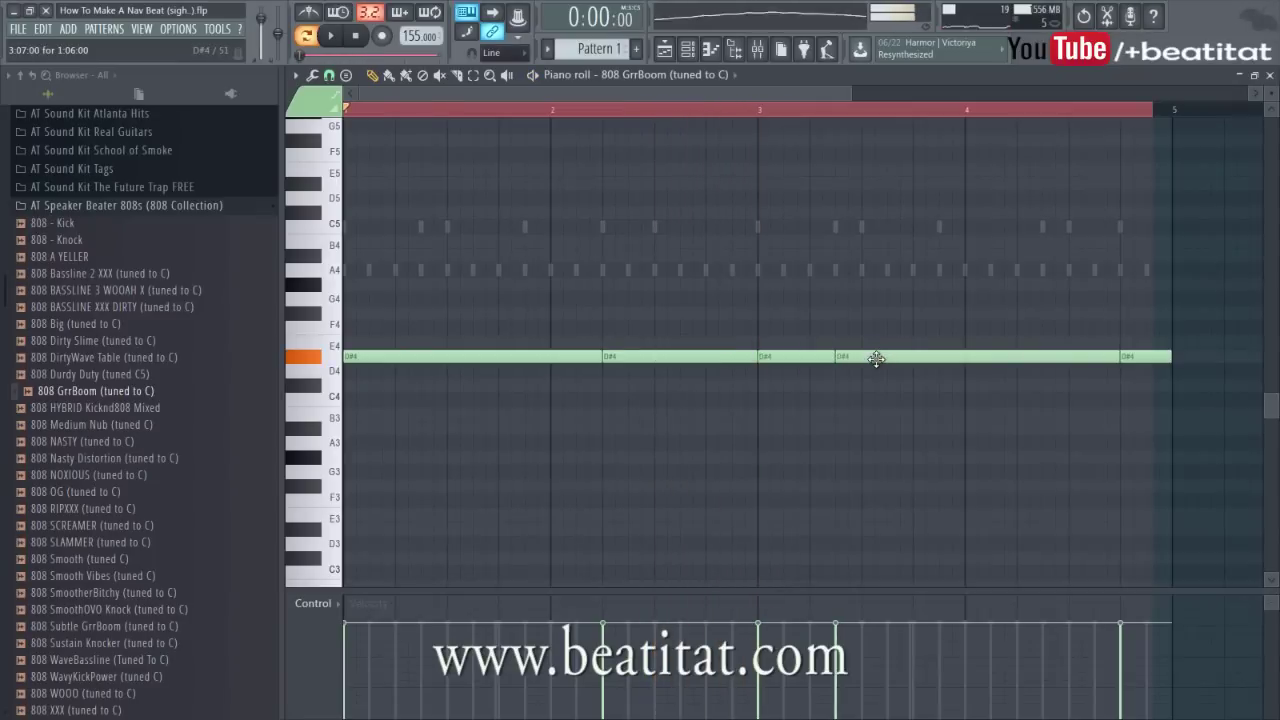
pyautogui.moveTo(1118, 355); pyautogui.dragTo(886, 380)
pyautogui.press('space')
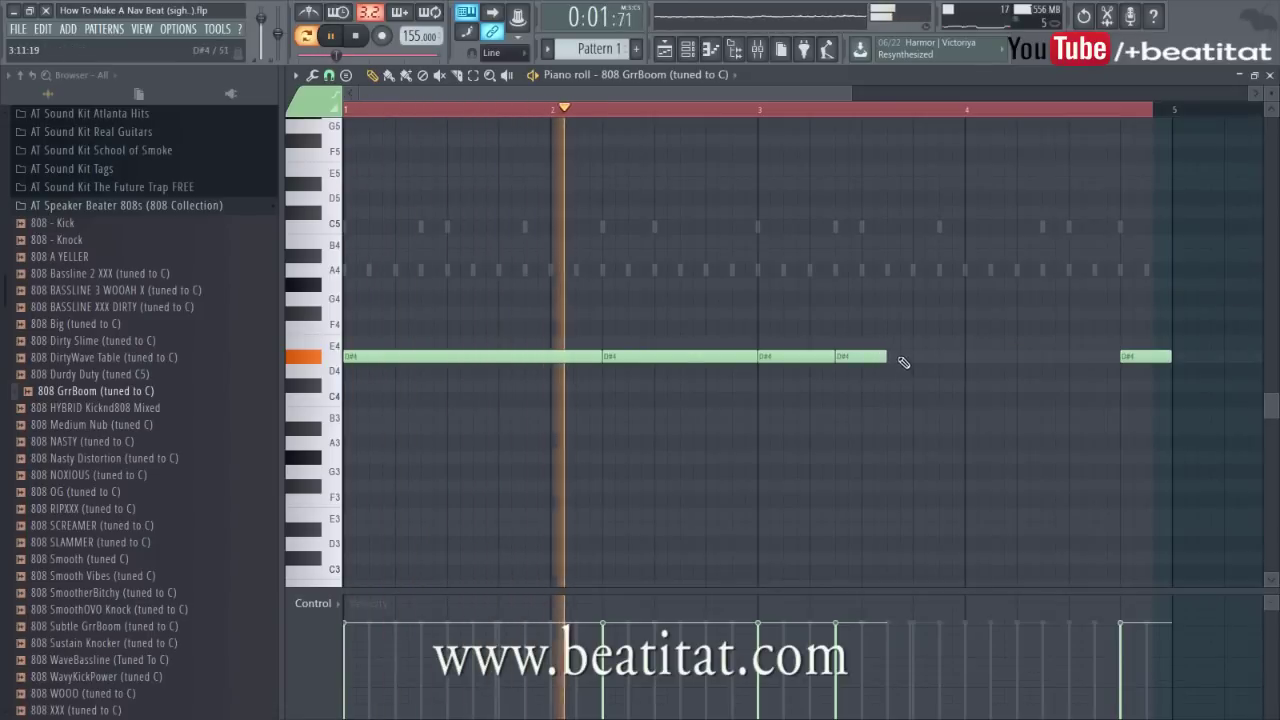
# Add two four-step B4 notes one after the other at 3:11 and 3:15, listening to the pattern in between.
pyautogui.press('space')
pyautogui.click(886, 257)
pyautogui.moveTo(908, 257)
pyautogui.mouseDown()
pyautogui.moveTo(913, 270)
pyautogui.moveTo(929, 245)
pyautogui.mouseUp()
pyautogui.press('space')
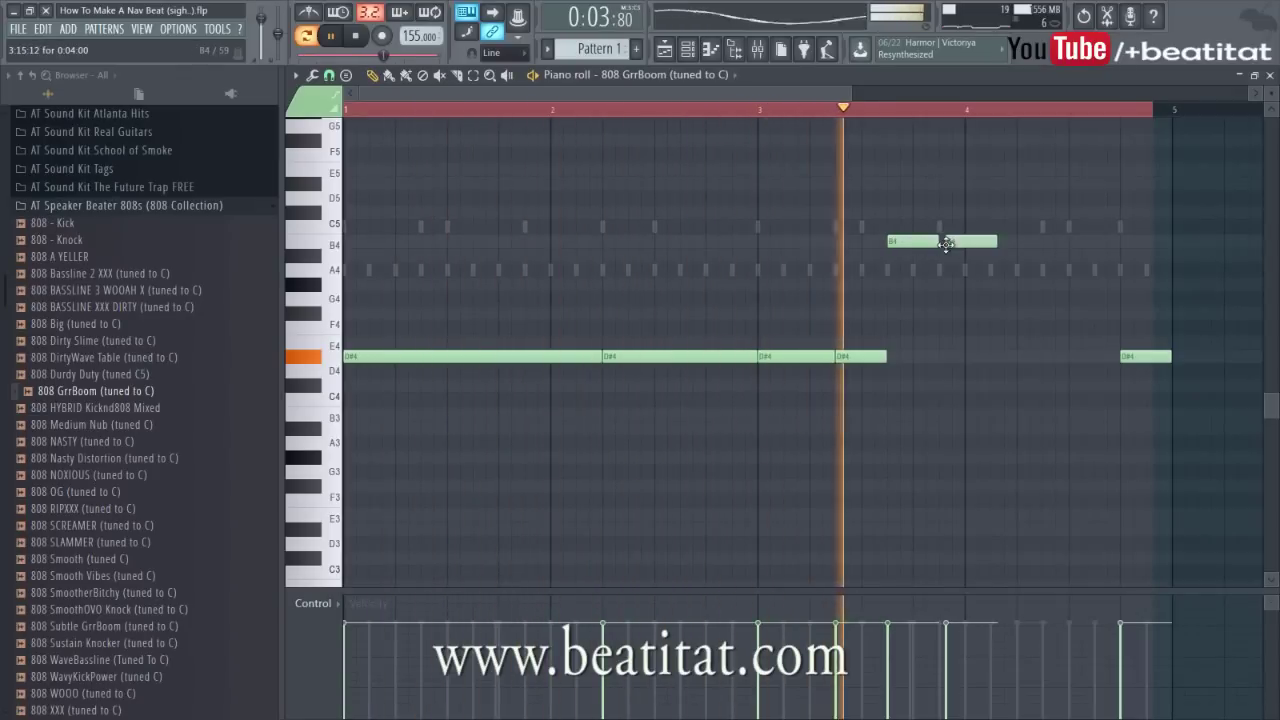
pyautogui.click(944, 243)
pyautogui.press('space')
pyautogui.moveTo(990, 355); pyautogui.dragTo(986, 307)
pyautogui.rightClick(1006, 318)
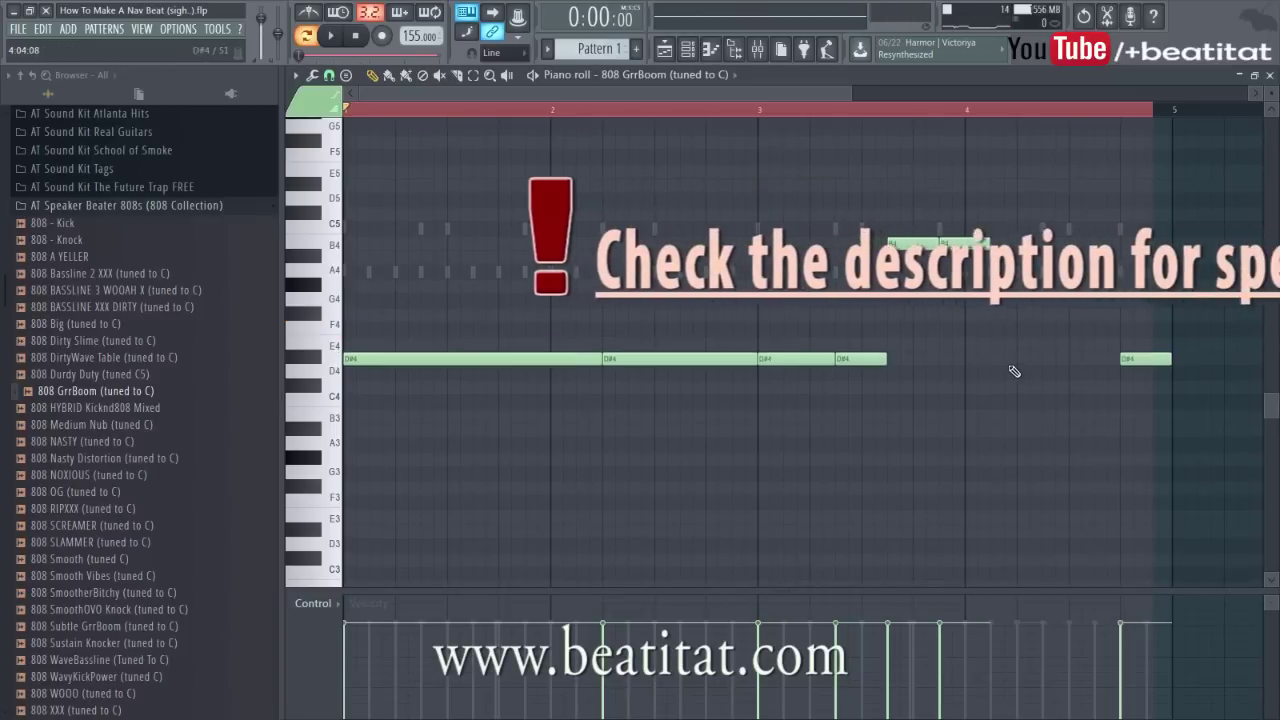
# Add a C#4 note at 4:01, lengthen it to 12 steps and listen to the bassline.
pyautogui.scroll(3, 1000, 357)
pyautogui.press('space')
pyautogui.click(702, 168)
pyautogui.rightClick(702, 168)
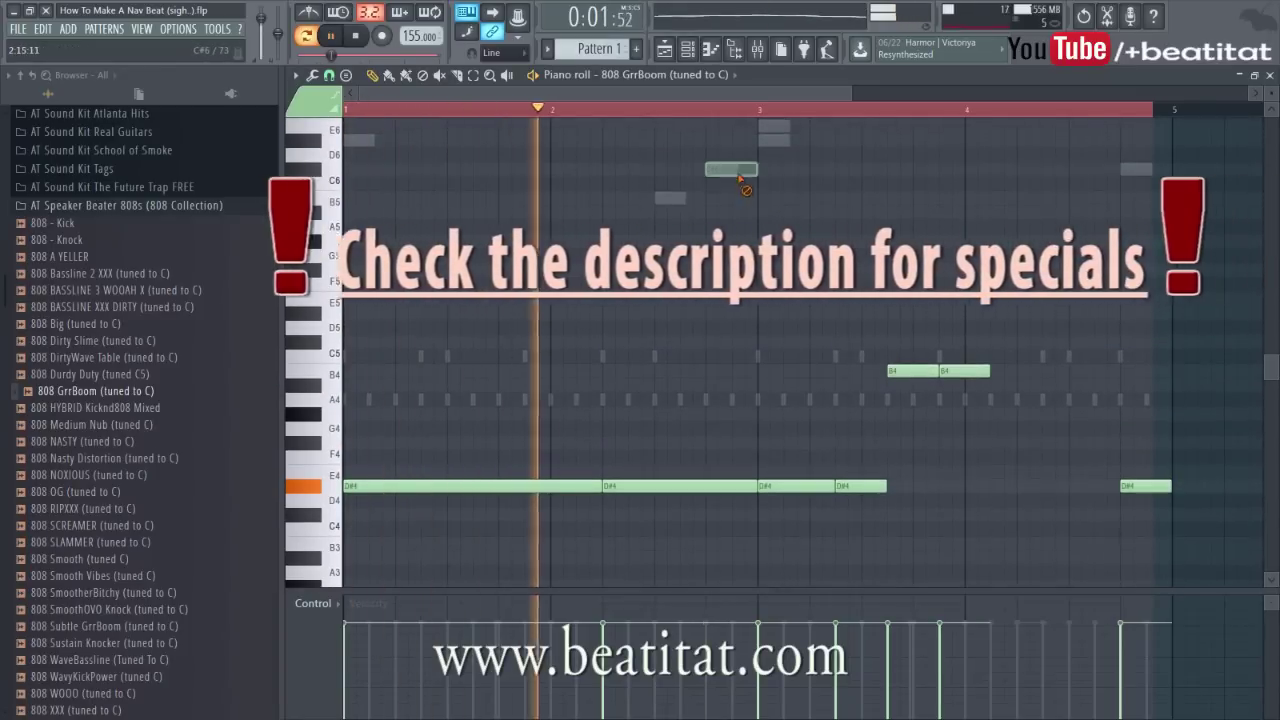
pyautogui.click(978, 515)
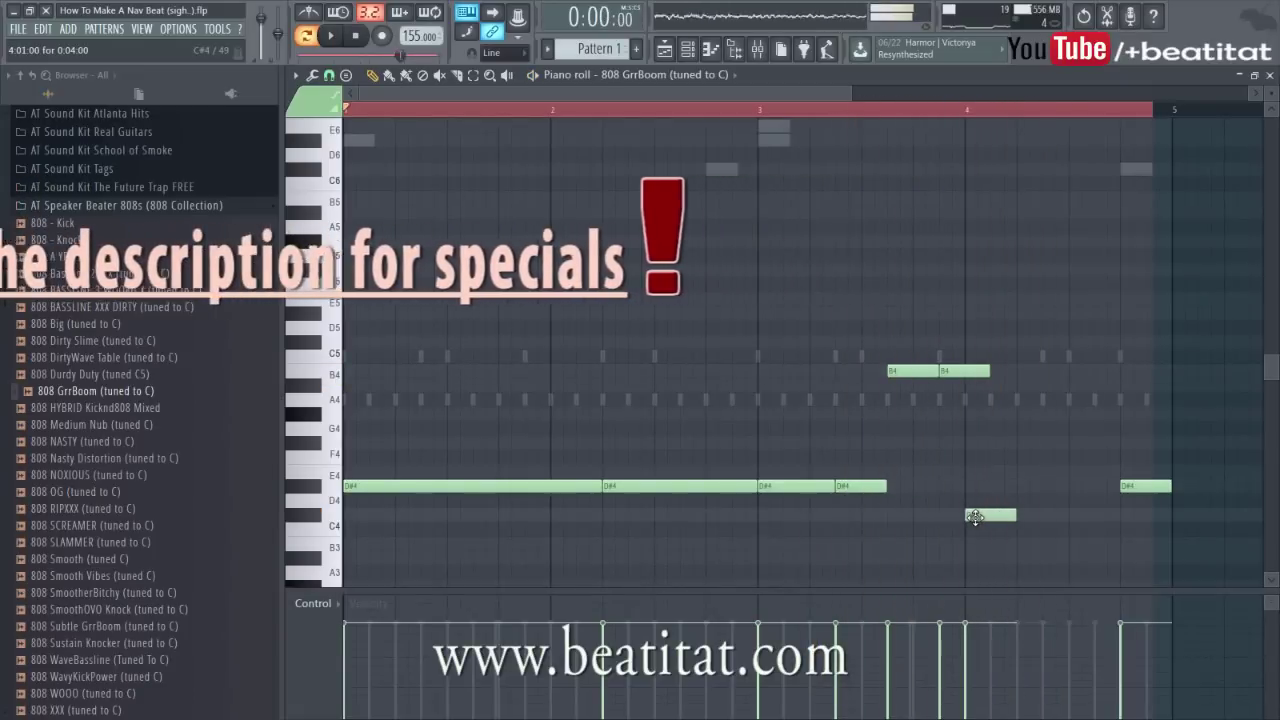
pyautogui.moveTo(1017, 516); pyautogui.dragTo(1118, 534)
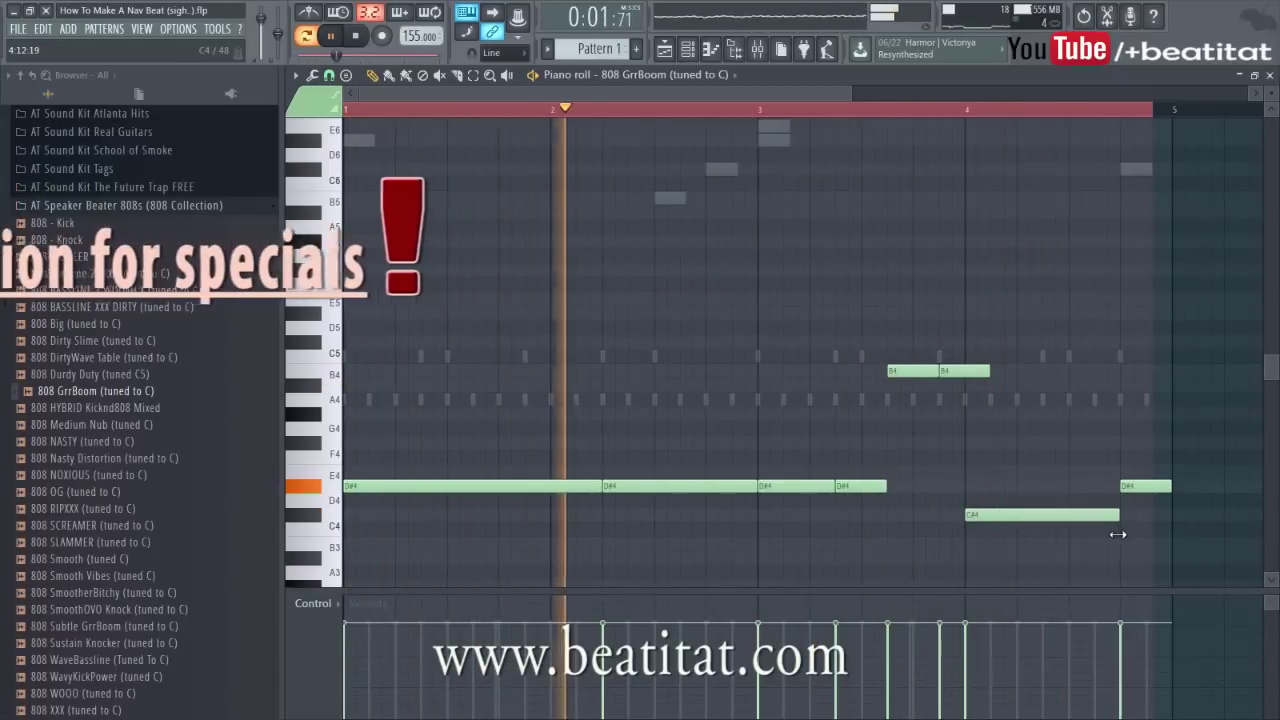
pyautogui.press('F7')
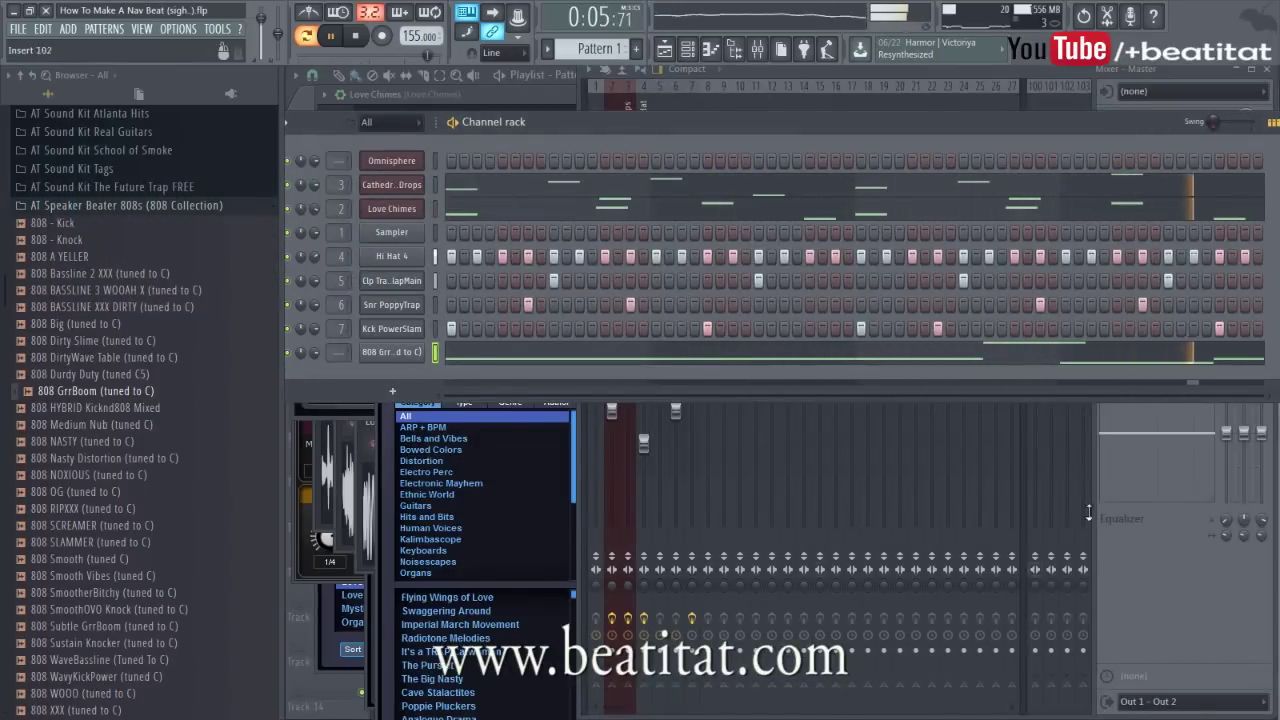
pyautogui.press('F7')
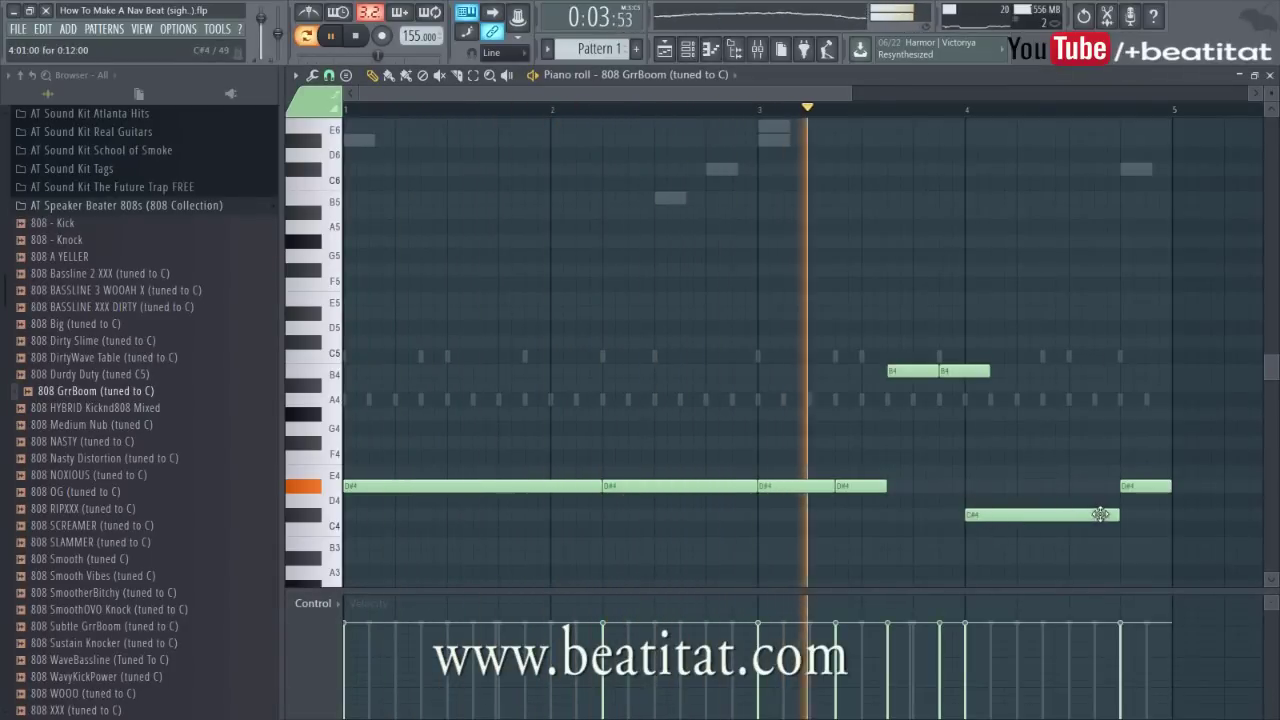
# Shorten the C#4 note at 4:01 to two steps, turn it into a slide note and place another C#4 note after it.
pyautogui.moveTo(1119, 515); pyautogui.dragTo(1001, 534)
pyautogui.press('space')
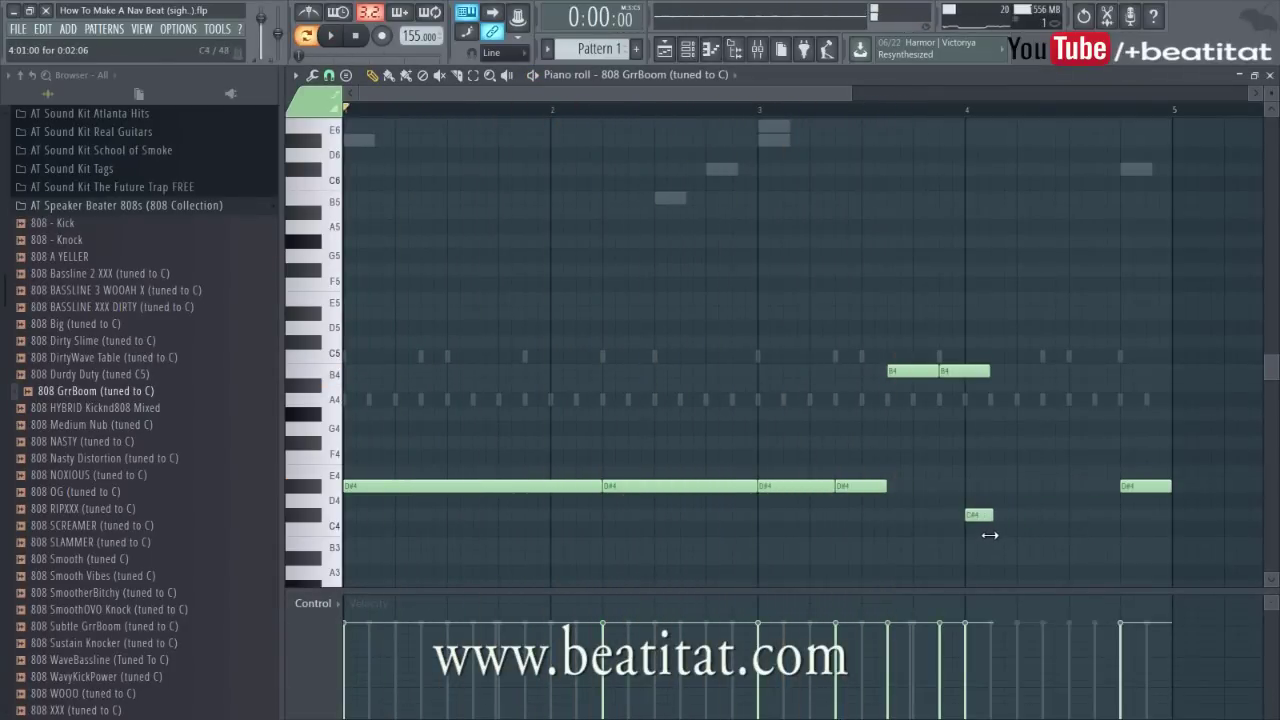
pyautogui.doubleClick(982, 515)
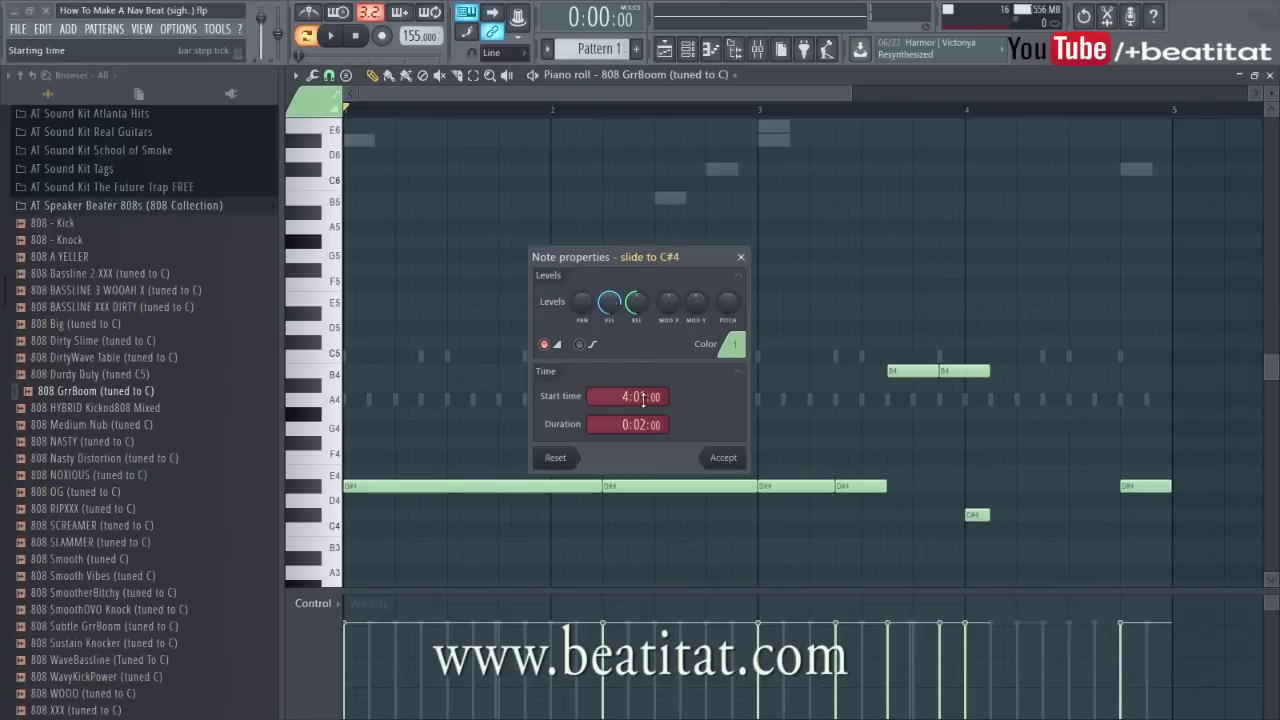
pyautogui.click(718, 460)
pyautogui.click(991, 514)
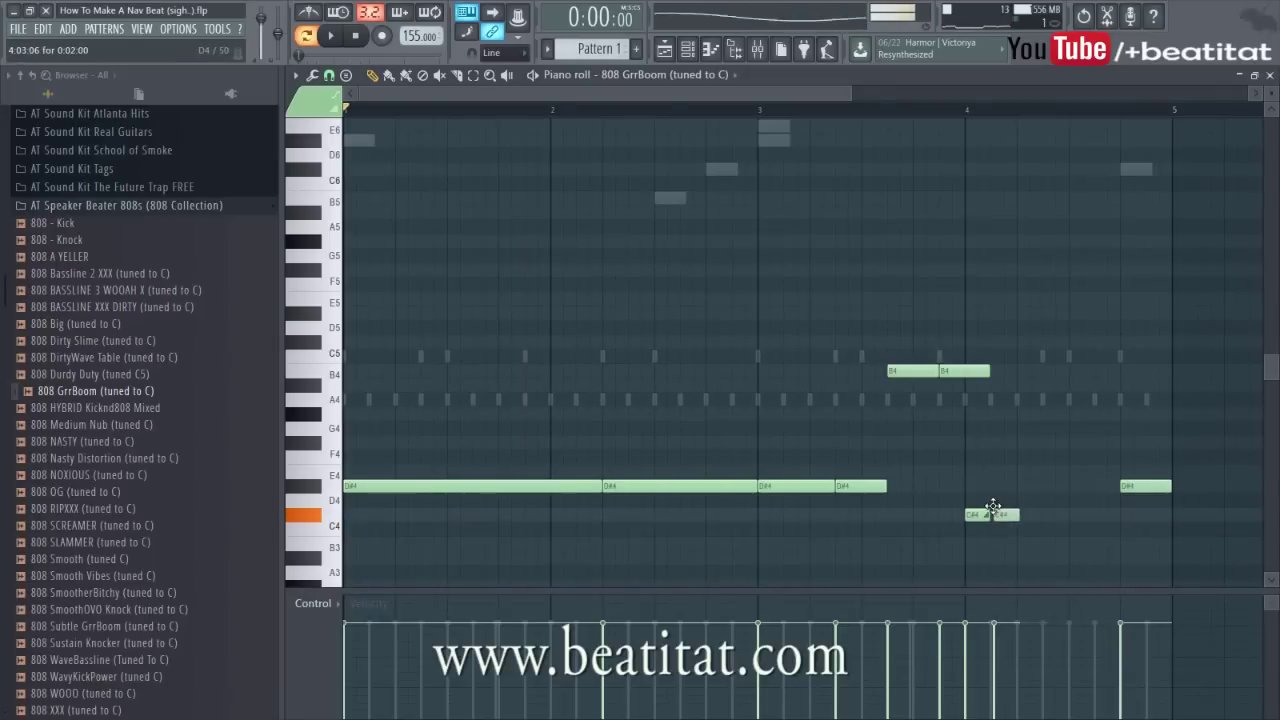
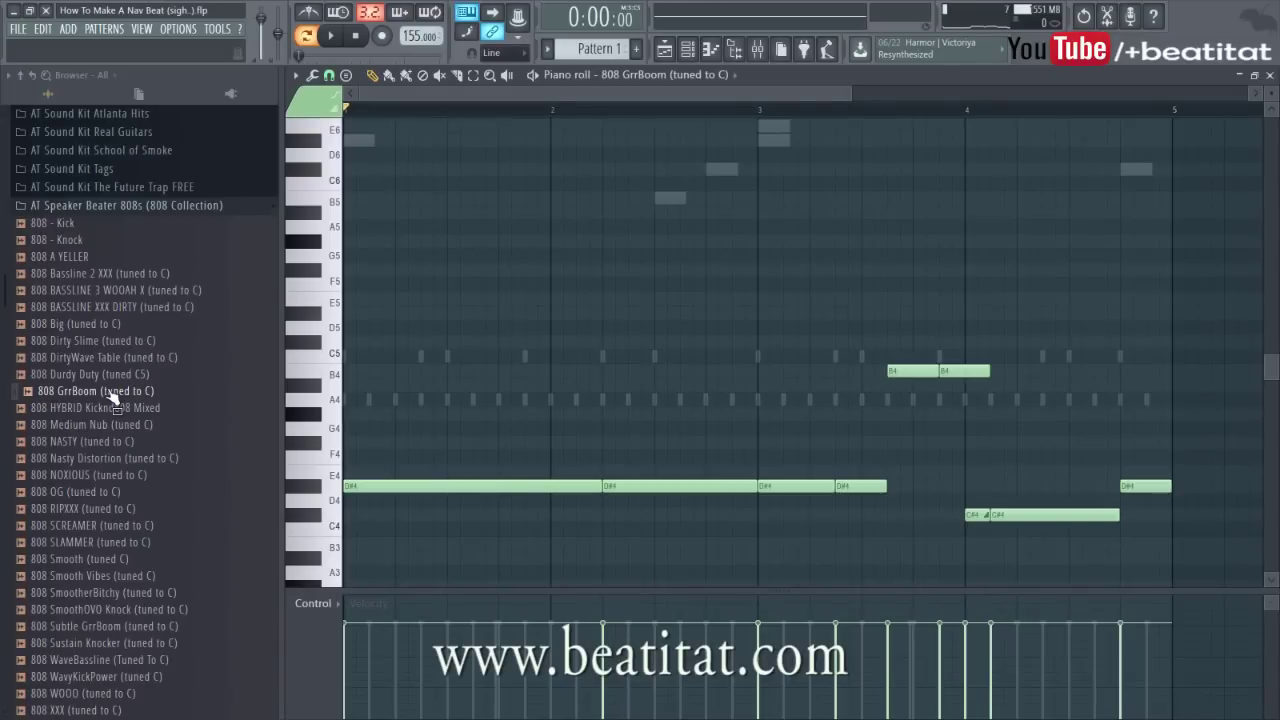
# Check the 808 GrrBoom channel's sampler settings and return to its piano roll.
pyautogui.press('F7')
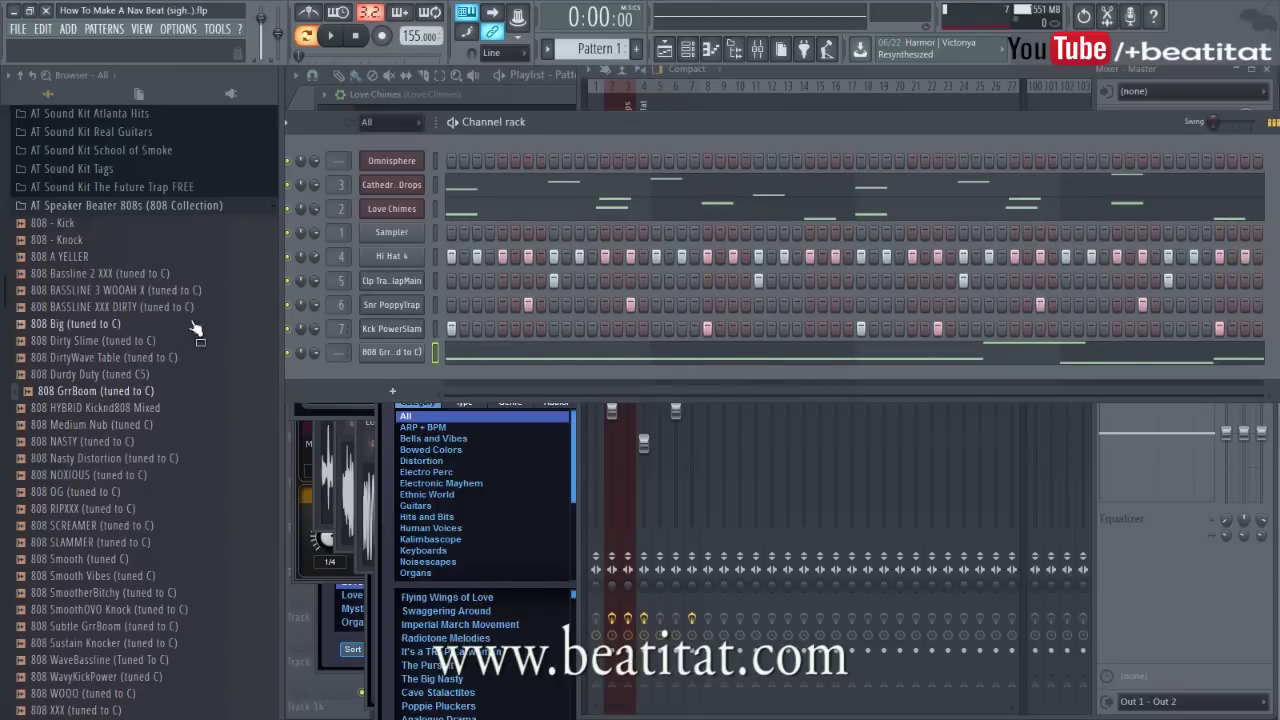
pyautogui.rightClick(409, 357)
pyautogui.click(385, 354)
pyautogui.click(383, 354)
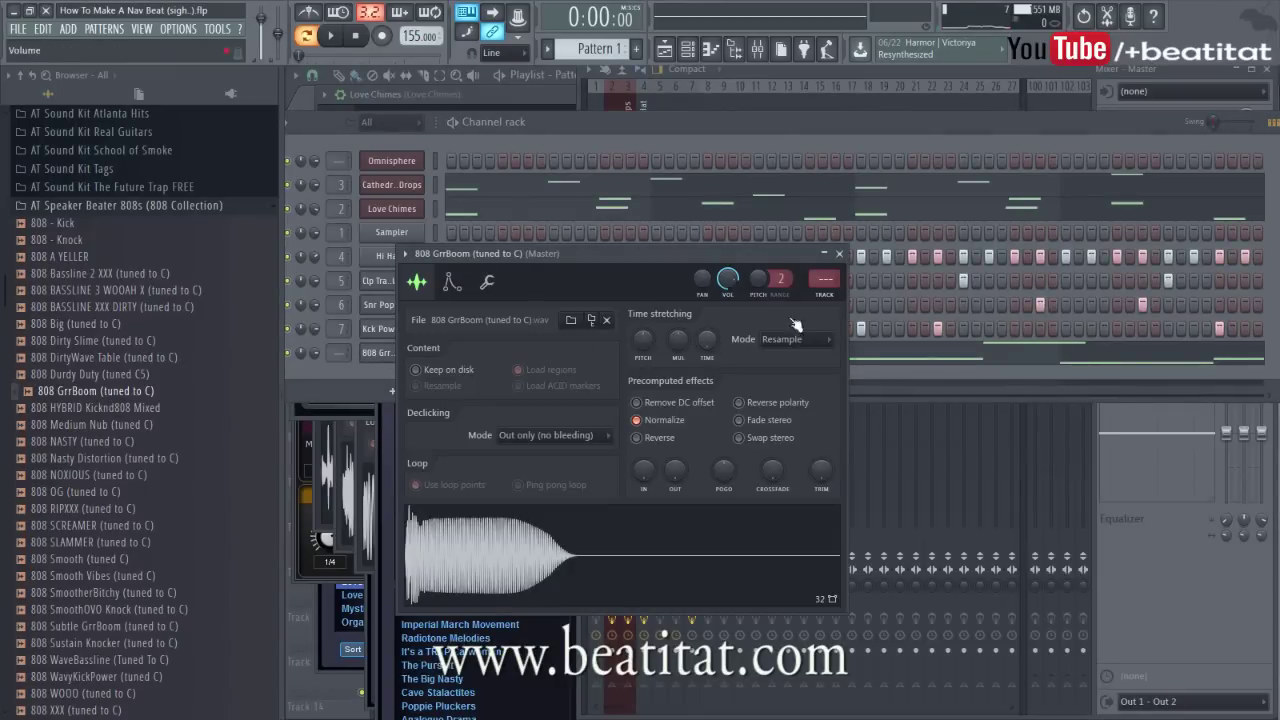
pyautogui.click(842, 254)
pyautogui.click(676, 356)
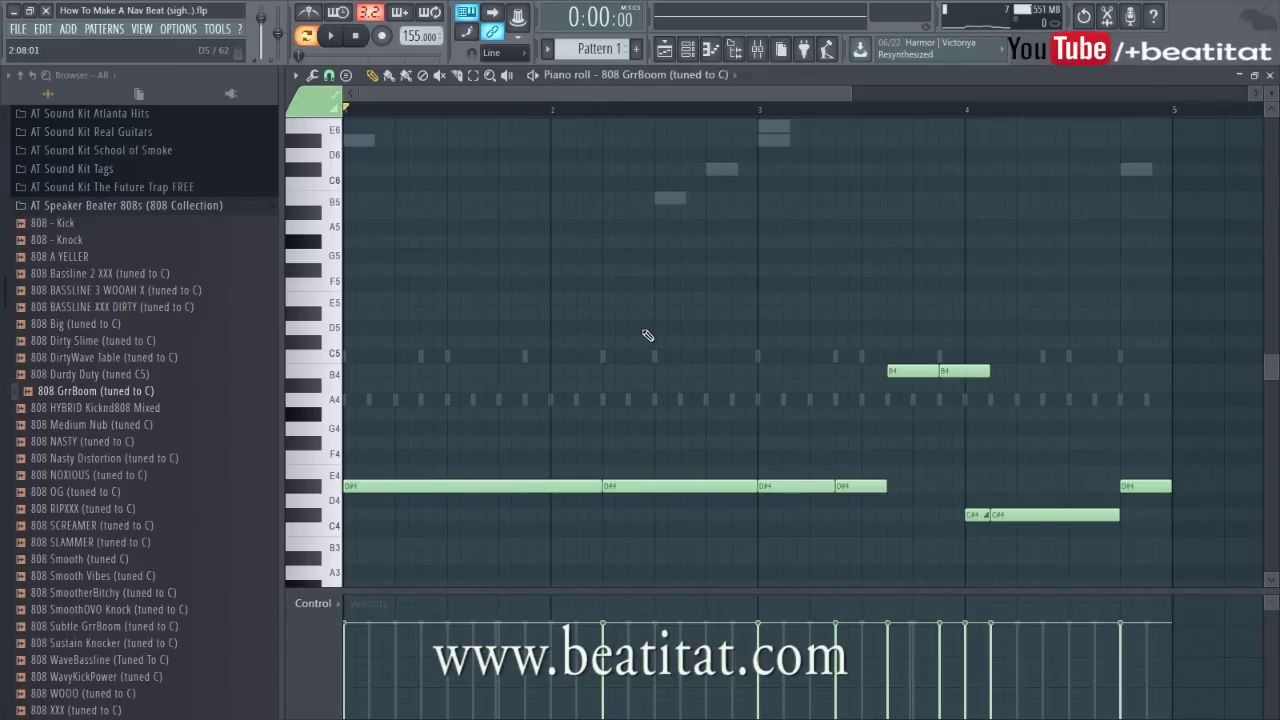
# Play back the bassline, leave its piano roll and route the 808 GrrBoom channel to free mixer track 8.
pyautogui.press('space')
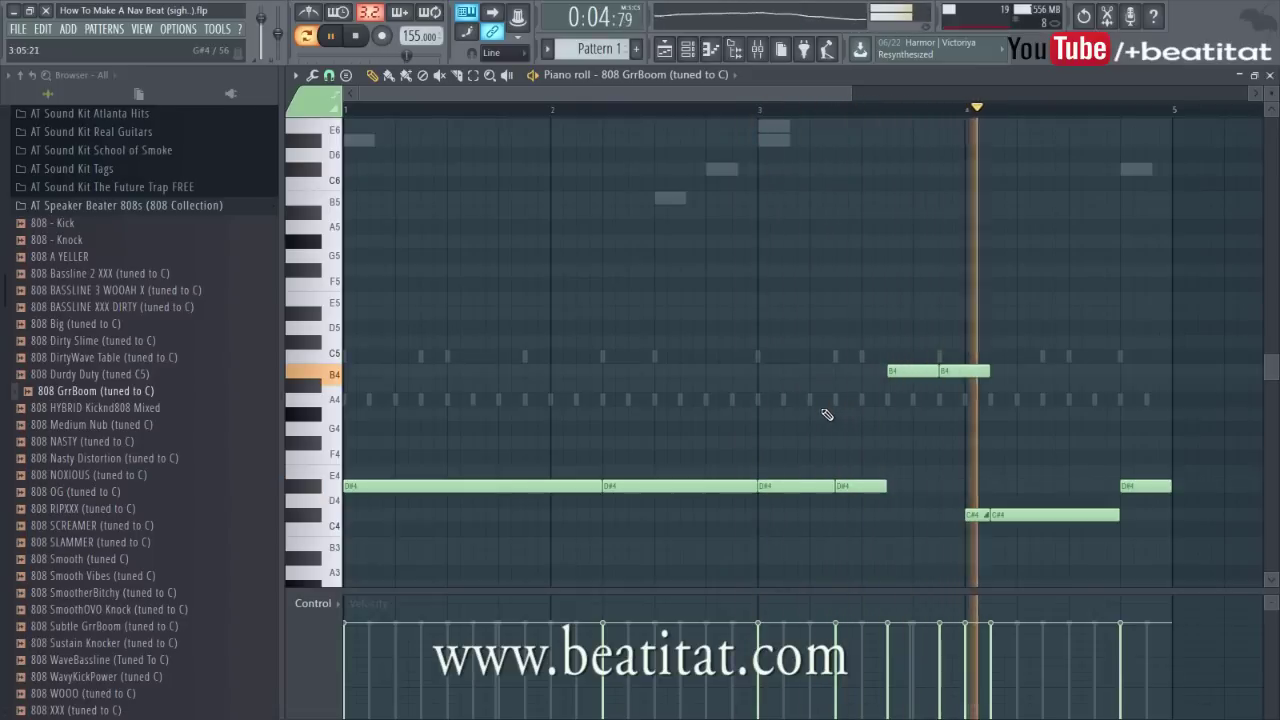
pyautogui.press('Escape')
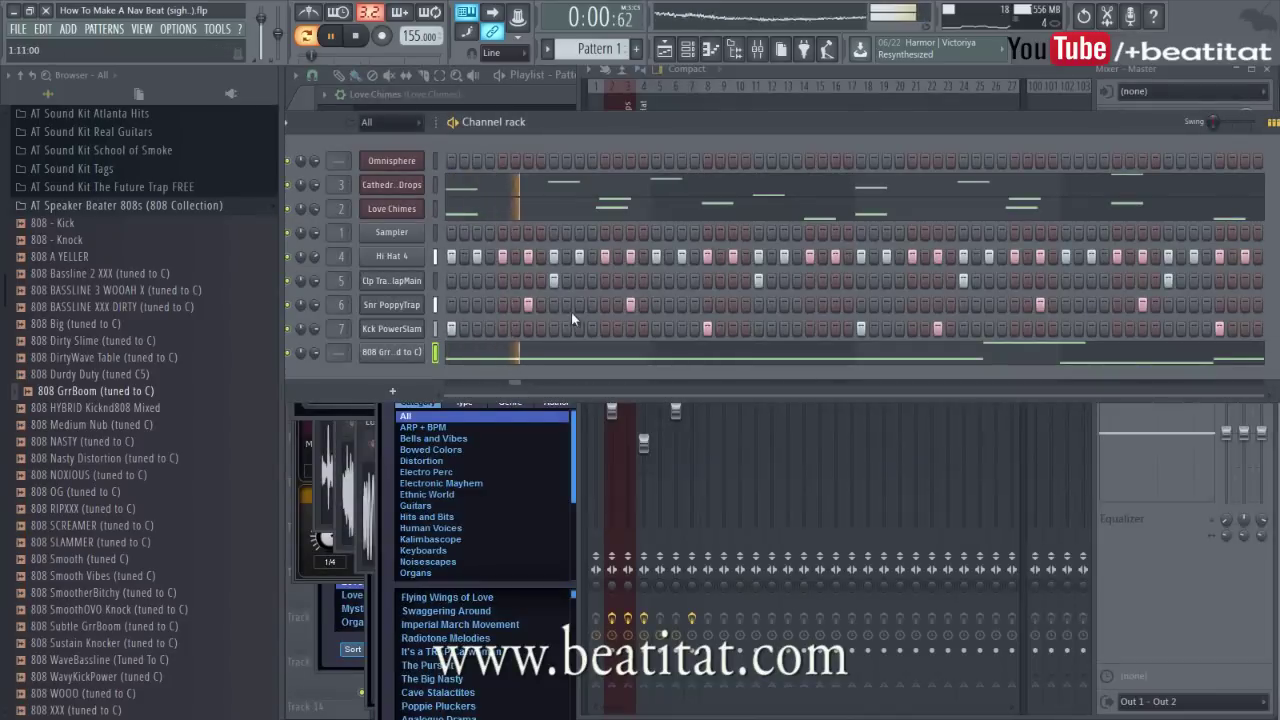
pyautogui.click(412, 354)
pyautogui.hotkey('ctrl', 'l')
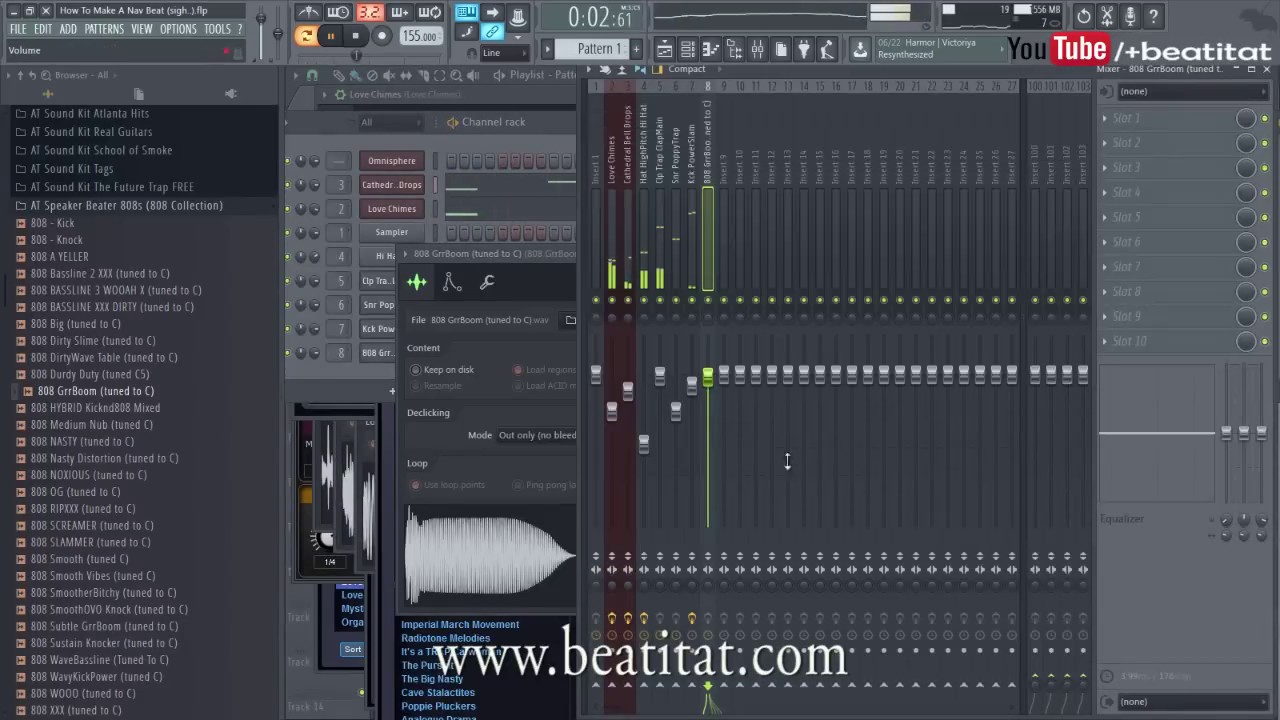
# Insert Fruity parametric EQ 2 in slot 1 of the 808 track, rolling off the highs and boosting band 2 about 2.3 dB around 52 Hz.
pyautogui.click(1170, 122)
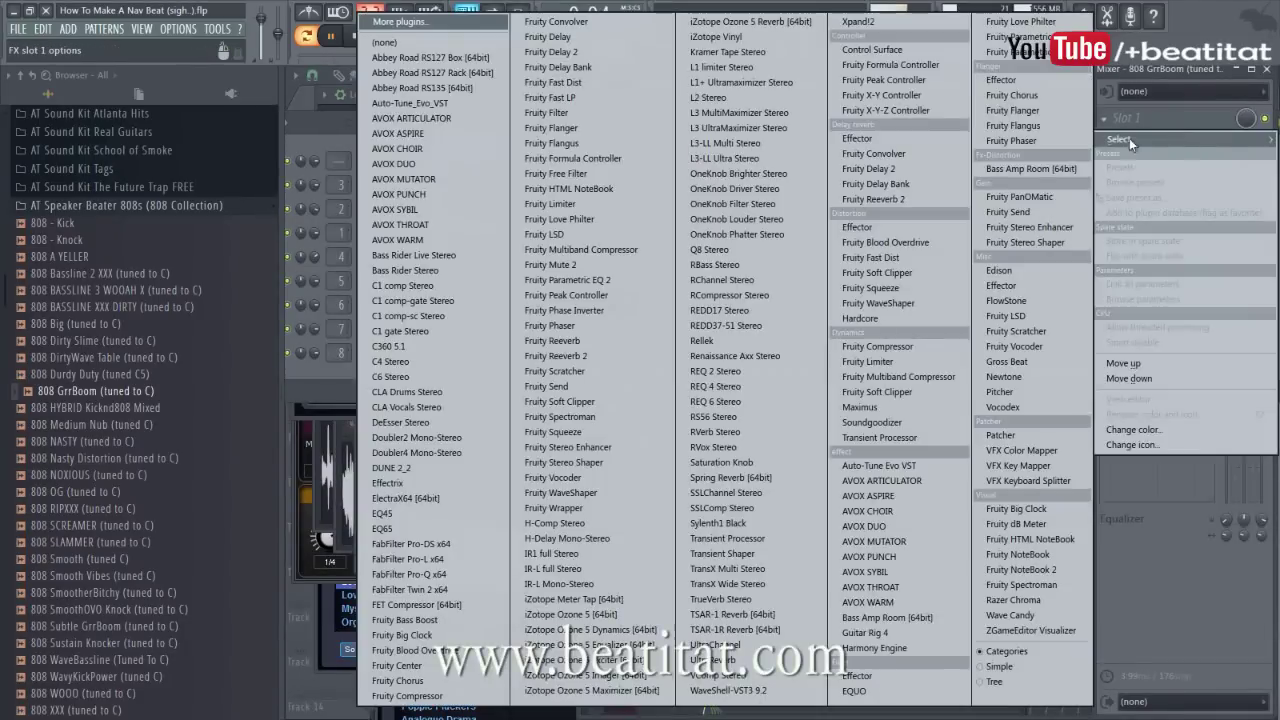
pyautogui.click(1020, 37)
pyautogui.moveTo(627, 320); pyautogui.dragTo(530, 390)
pyautogui.moveTo(445, 321); pyautogui.dragTo(398, 310)
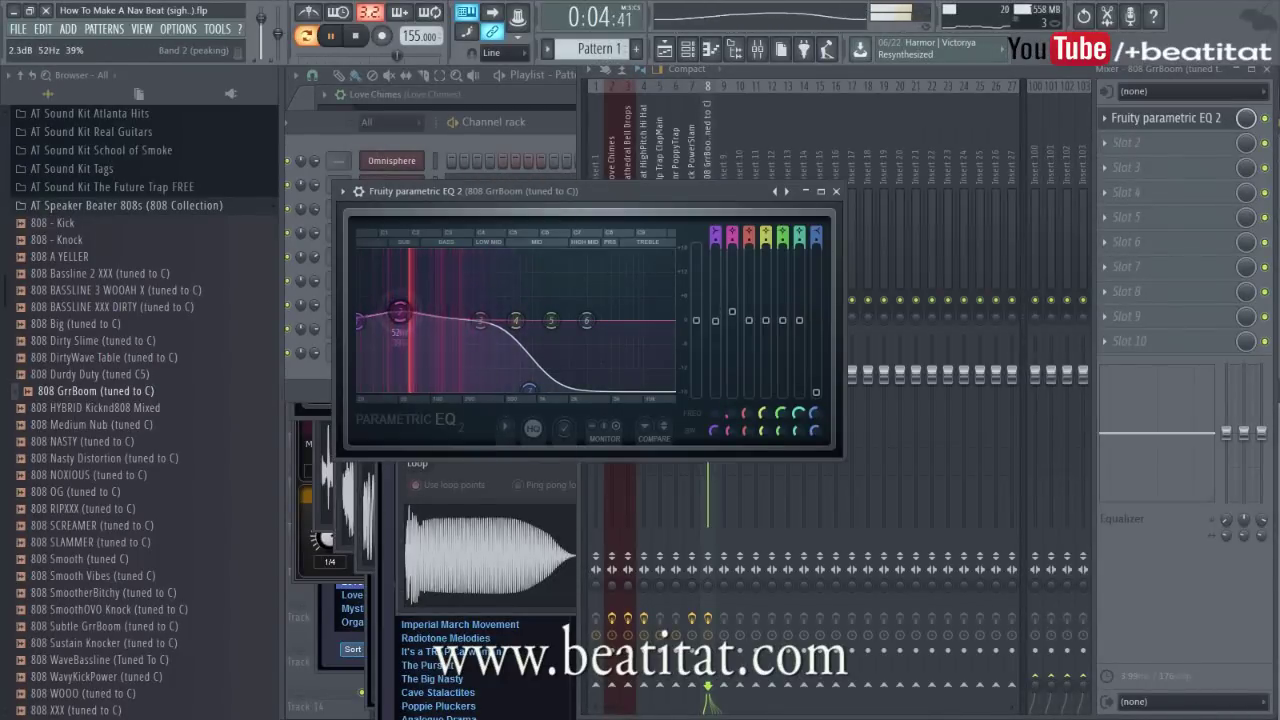
pyautogui.moveTo(482, 326); pyautogui.dragTo(455, 321)
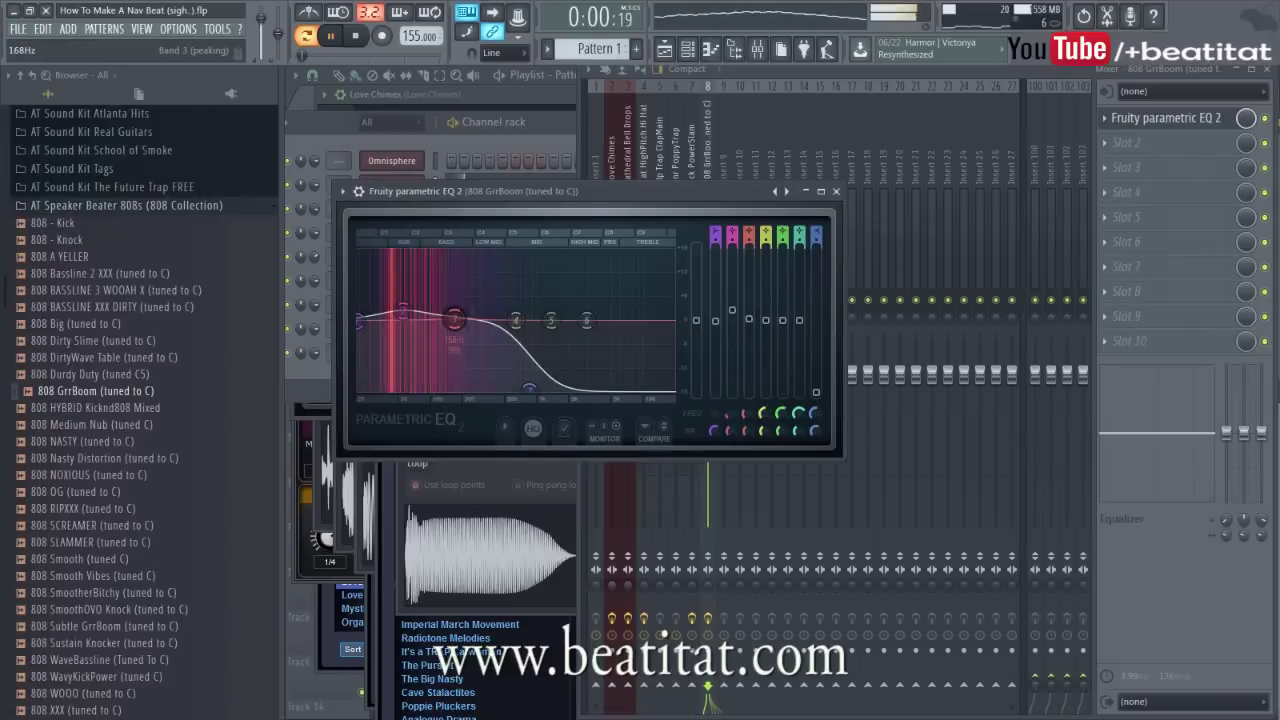
pyautogui.moveTo(359, 321); pyautogui.dragTo(398, 311)
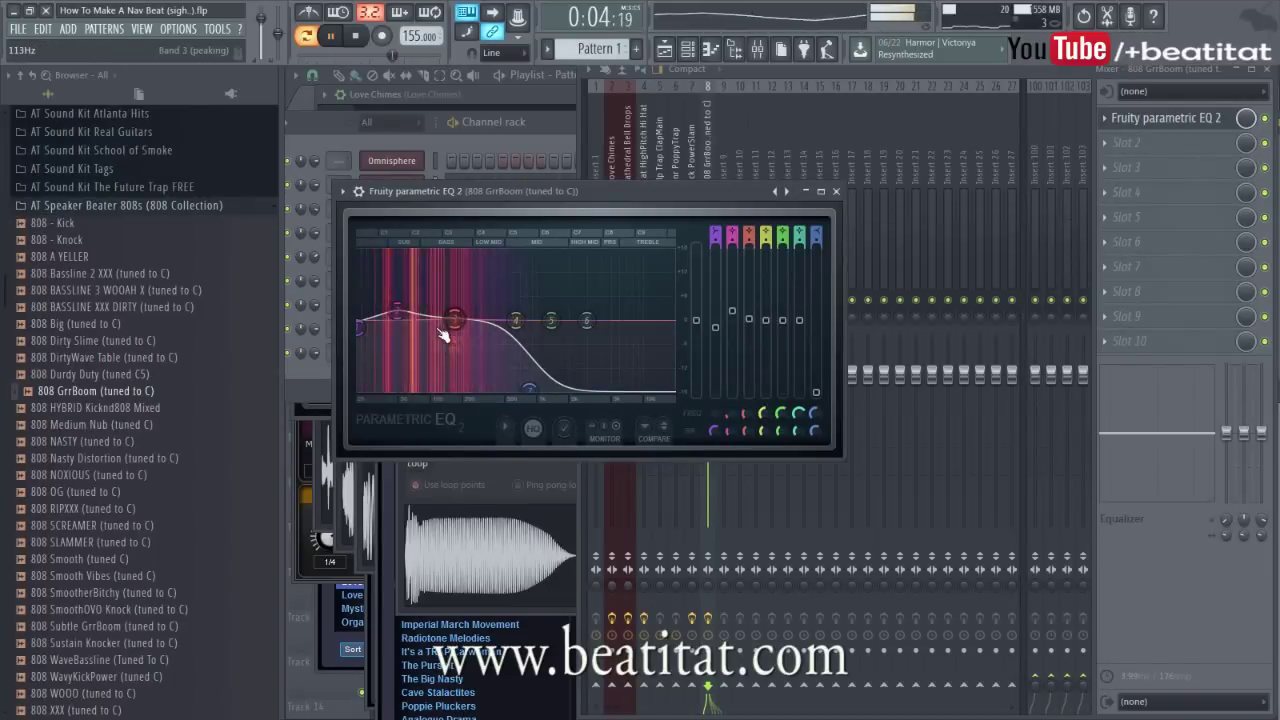
pyautogui.click(837, 192)
# Close the 808 GrrBoom sampler settings and lower the 808 mixer track's volume to 82% (-4.3 dB).
pyautogui.click(553, 277)
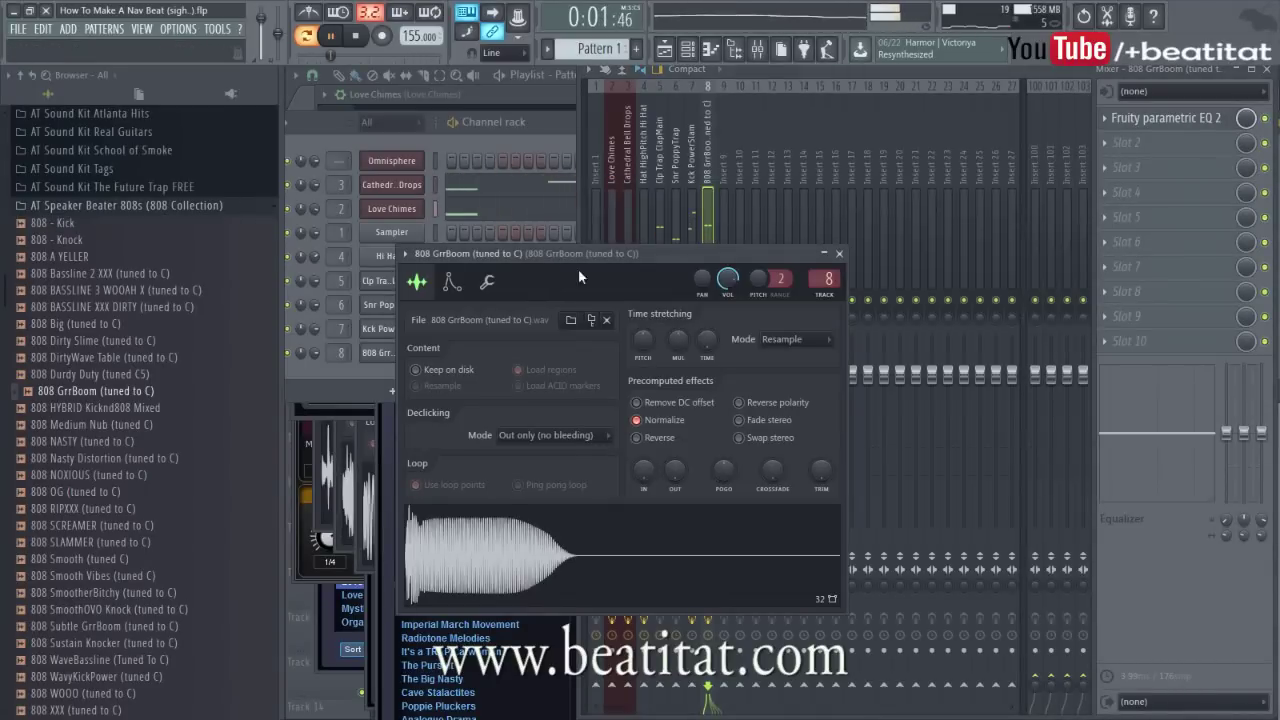
pyautogui.click(850, 252)
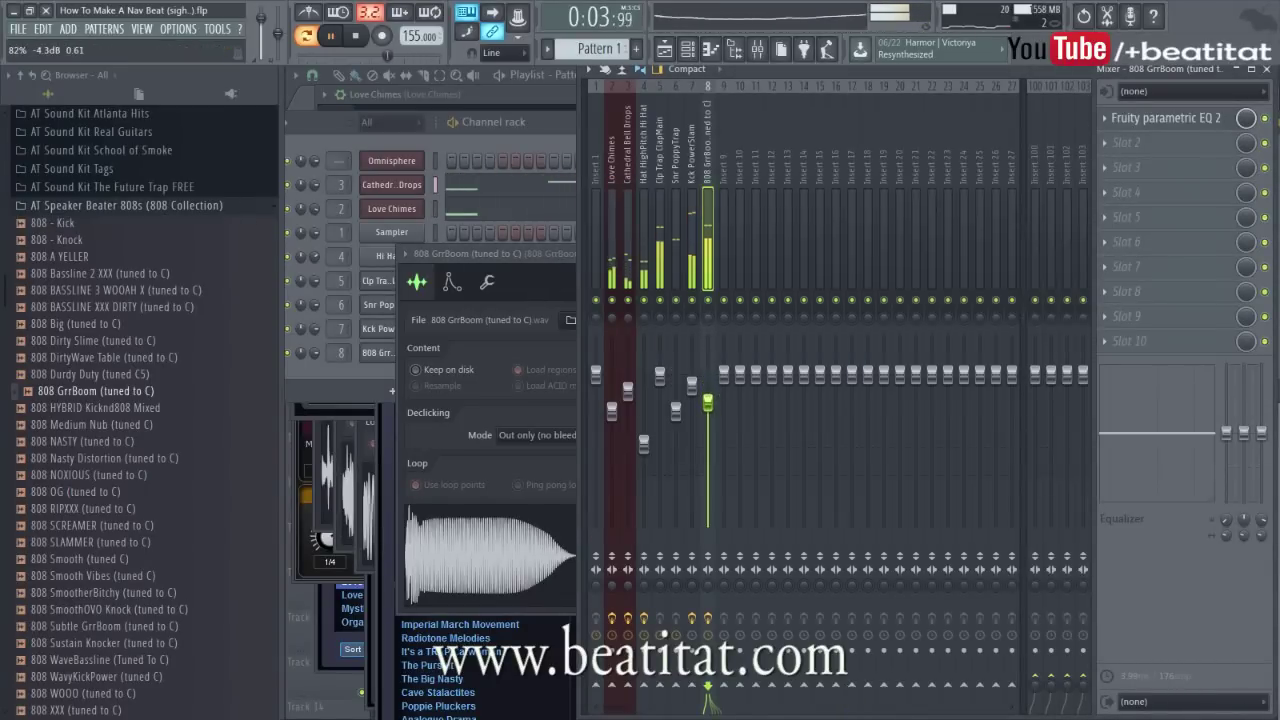
# Insert Fruity Fast Dist in slot 2 of the 808 GrrBoom track and adjust its preamp and post levels.
pyautogui.click(1170, 143)
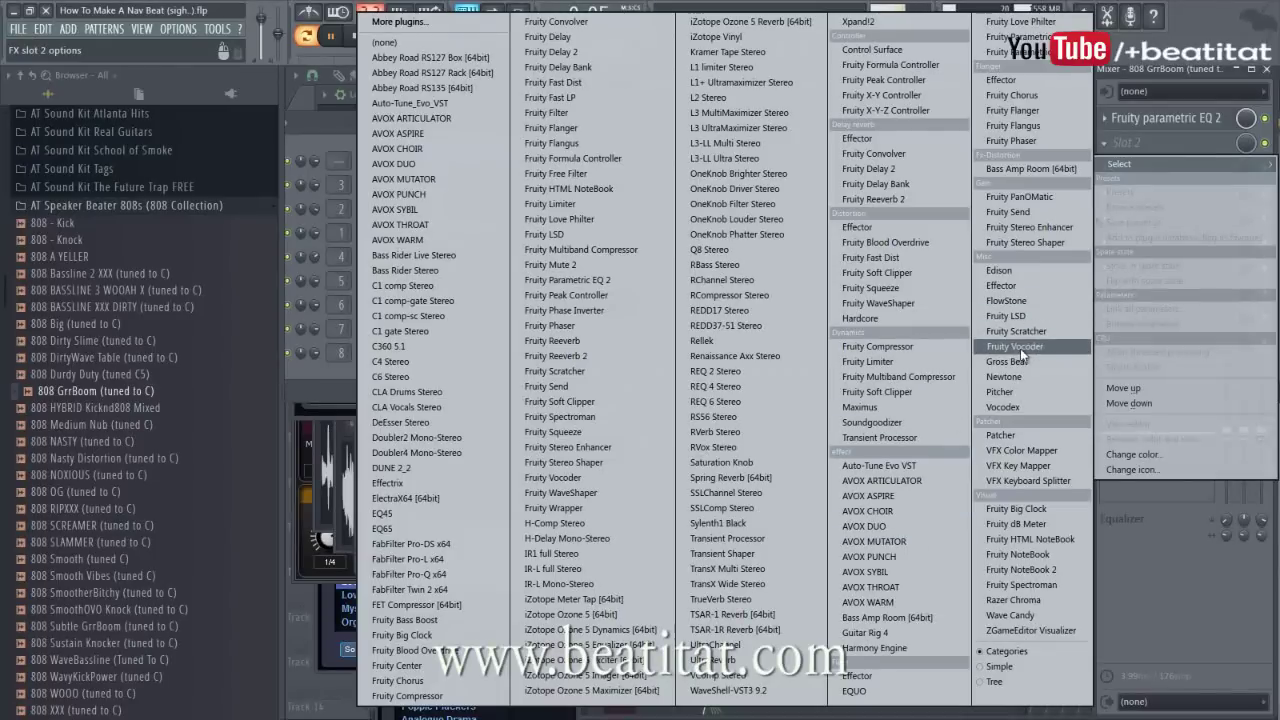
pyautogui.click(933, 262)
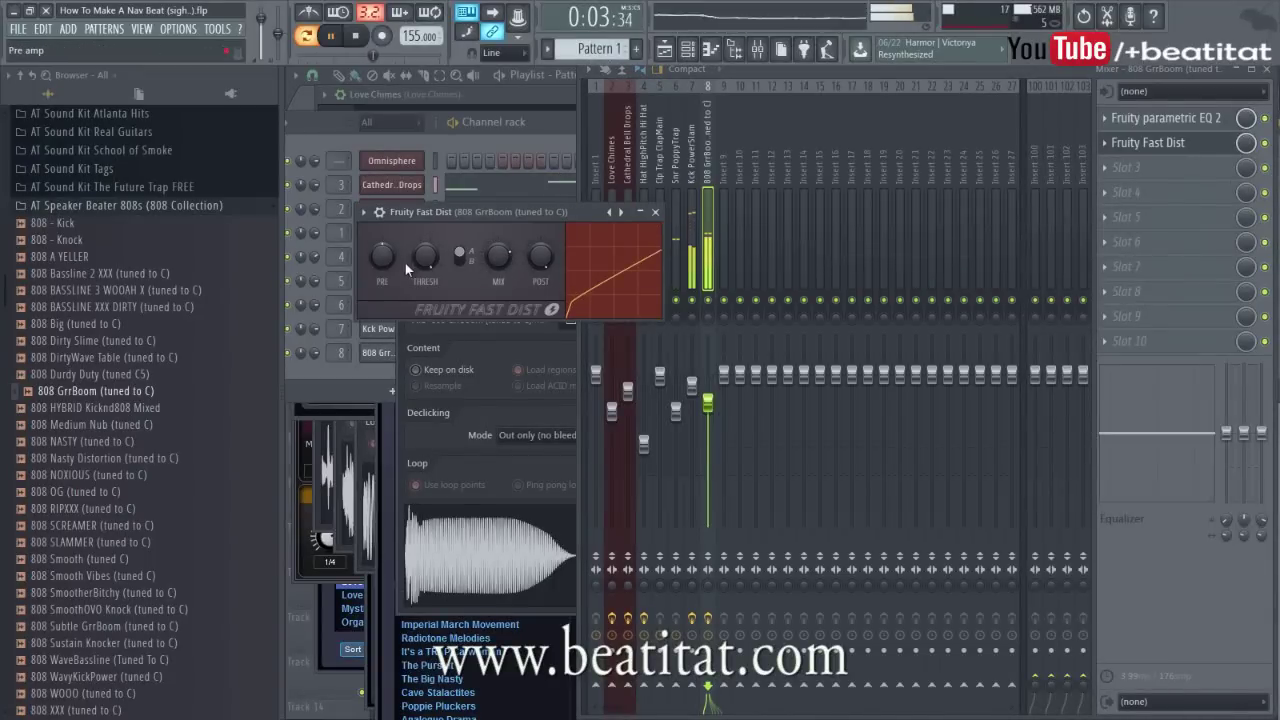
pyautogui.moveTo(421, 257); pyautogui.dragTo(383, 245)
pyautogui.moveTo(553, 267)
pyautogui.mouseDown()
pyautogui.moveTo(553, 279)
pyautogui.moveTo(553, 258)
pyautogui.mouseUp()
pyautogui.click(658, 215)
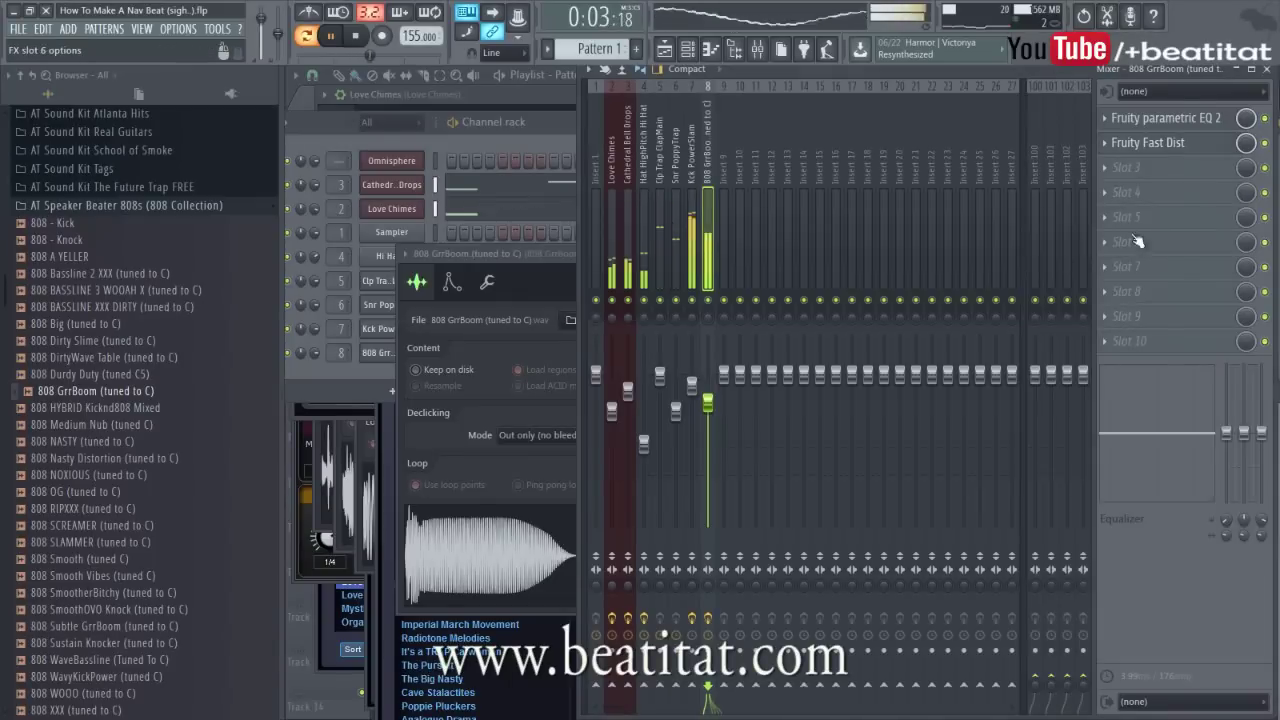
# Insert Fruity Compressor in slot 3 of the 808 track with threshold -1.2 dB, ratio 4.4:1, gain 4.5 dB and release 138 ms.
pyautogui.click(1168, 167)
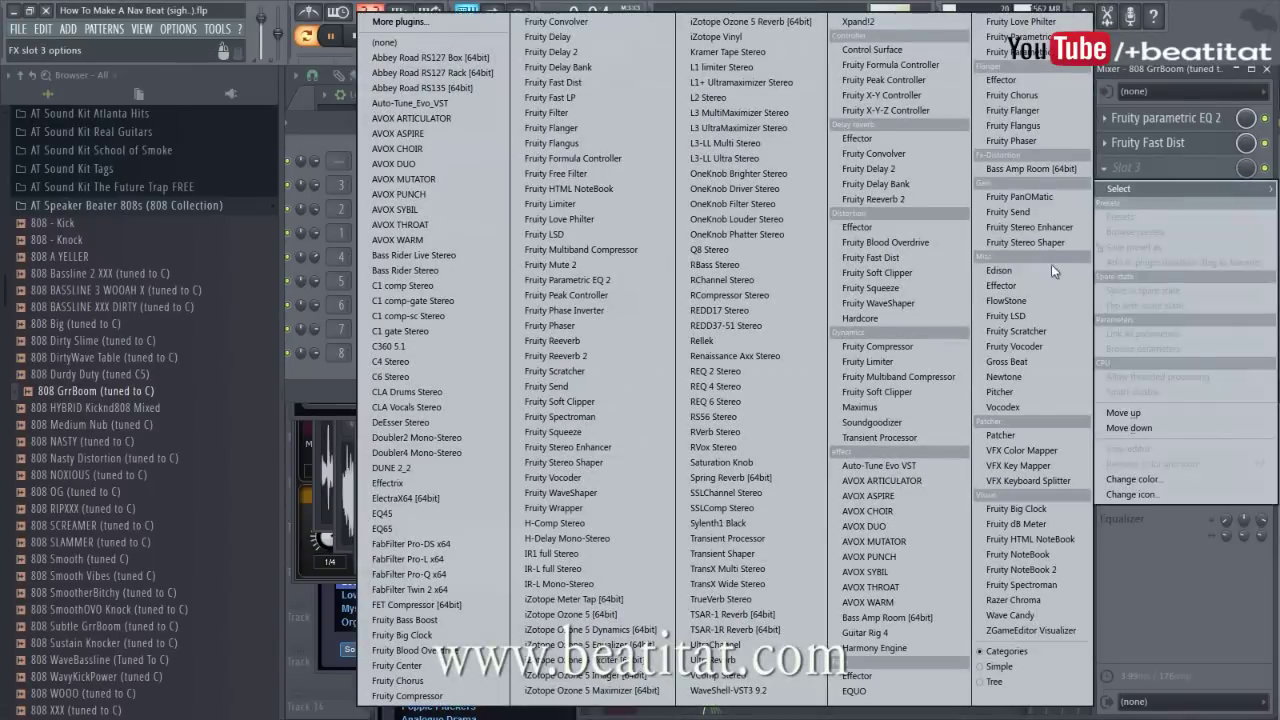
pyautogui.click(919, 347)
pyautogui.moveTo(676, 261); pyautogui.dragTo(676, 244)
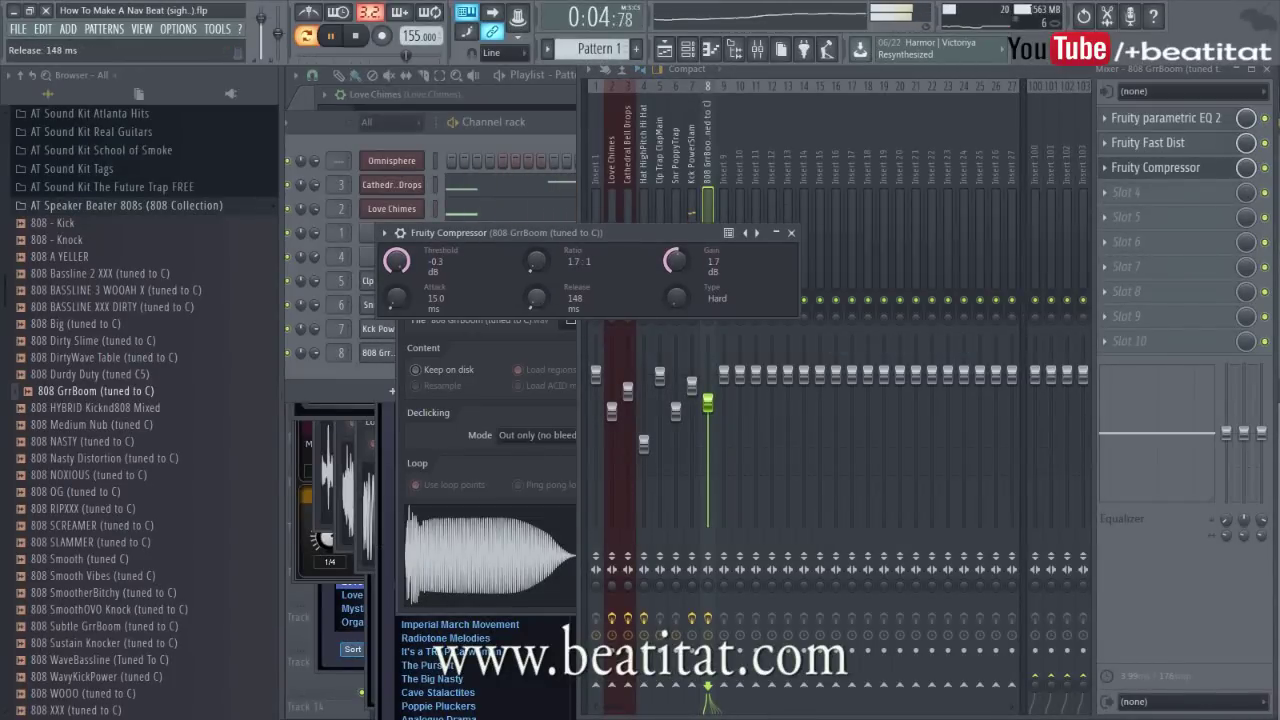
pyautogui.moveTo(536, 261); pyautogui.dragTo(536, 268)
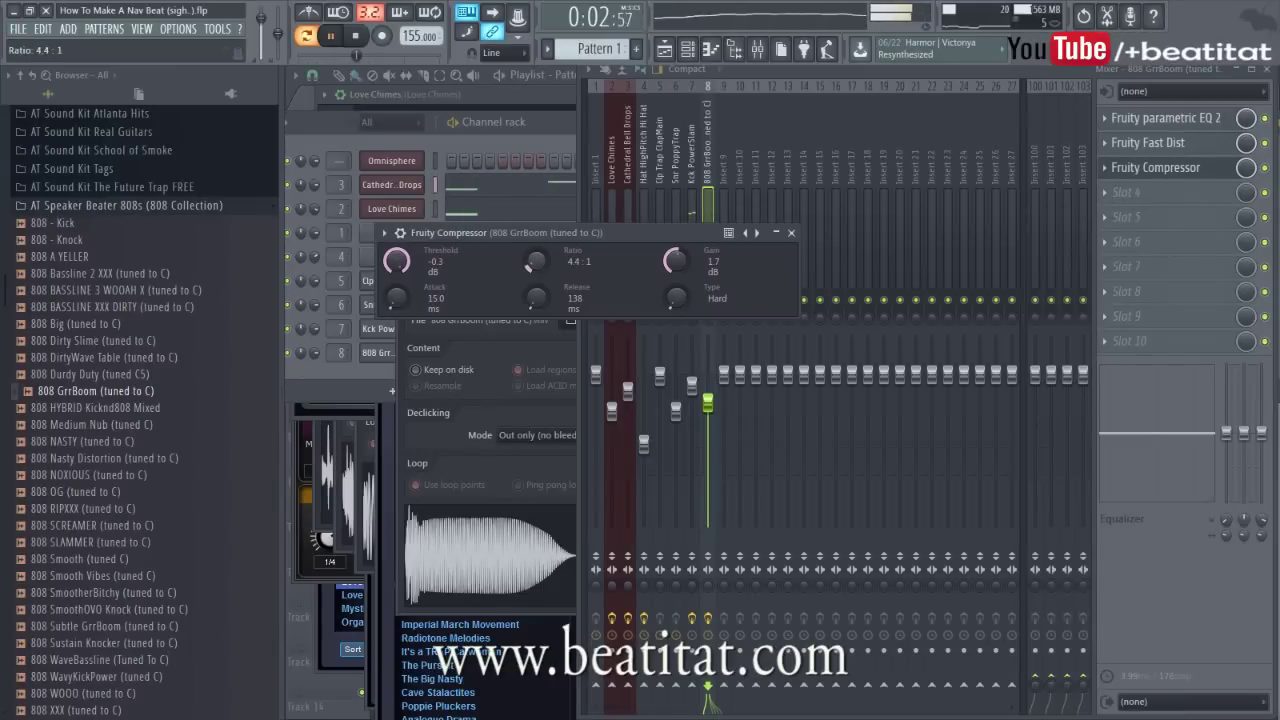
pyautogui.moveTo(400, 261); pyautogui.dragTo(402, 268)
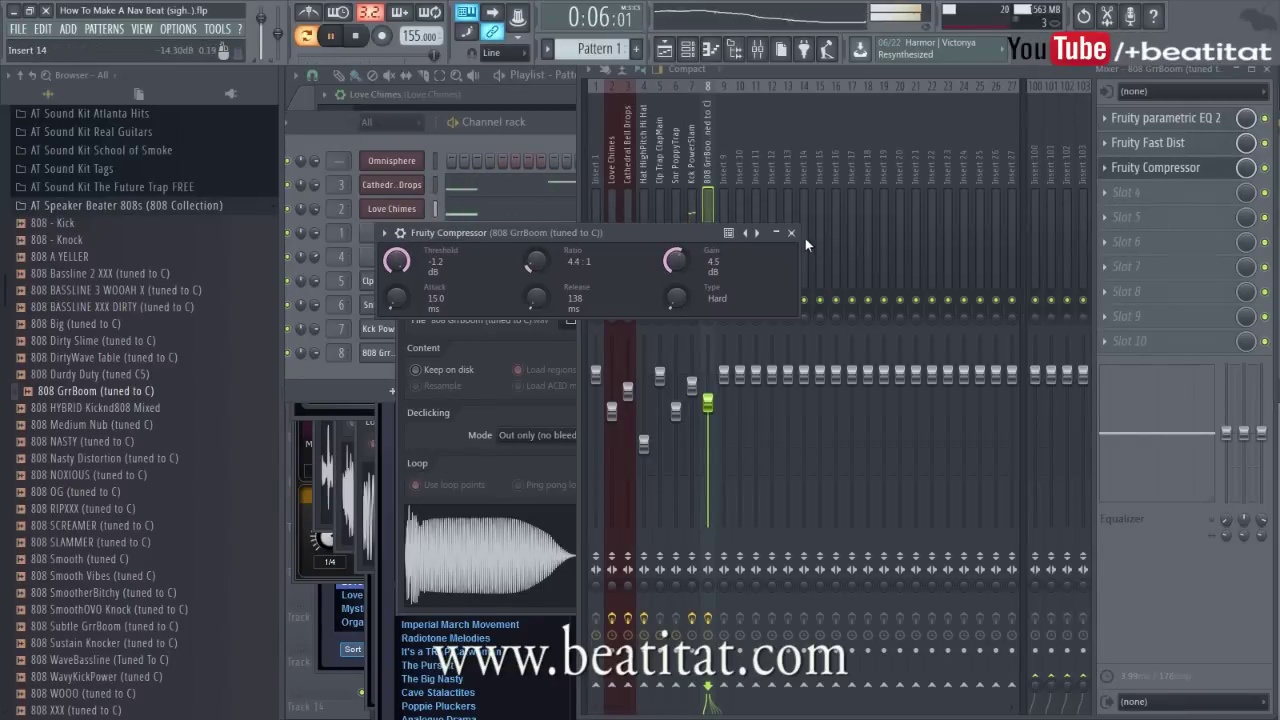
pyautogui.click(791, 232)
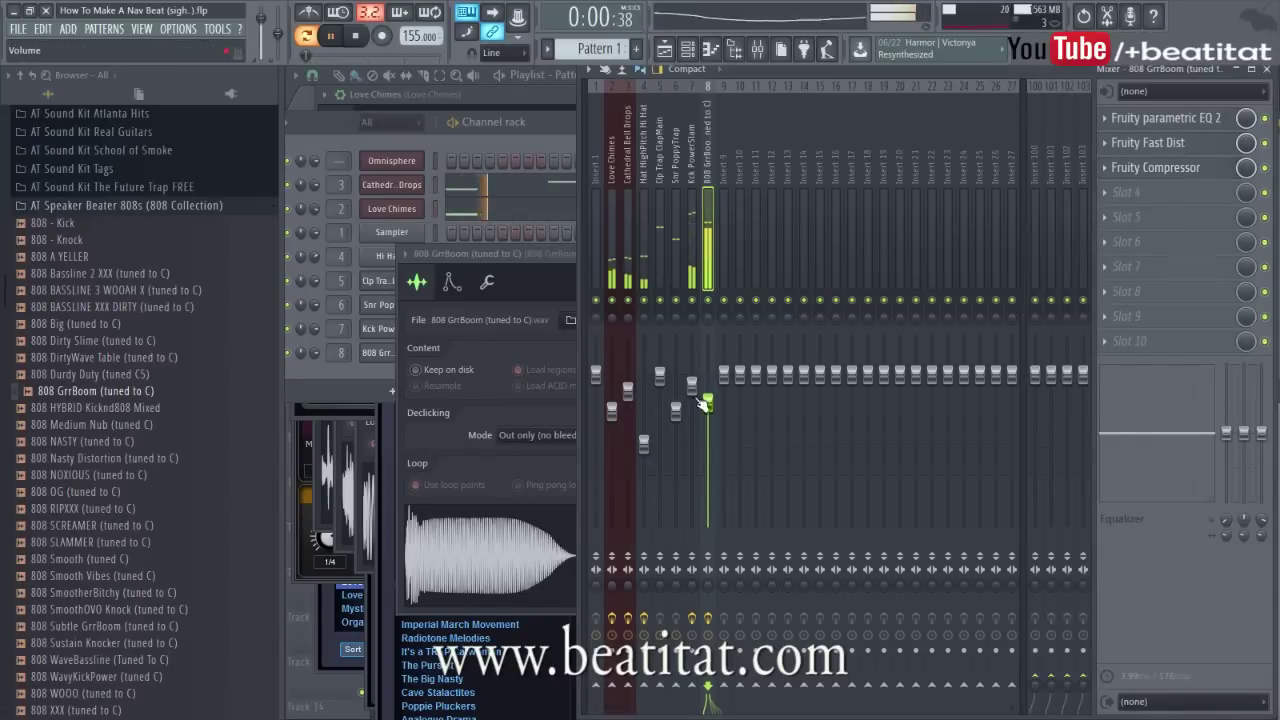
# Raise the Snr PoppyTrap and 808 tracks slightly and set the Kck PowerSlam track's volume to 96% (-0.8 dB).
pyautogui.click(679, 382)
pyautogui.click(692, 381)
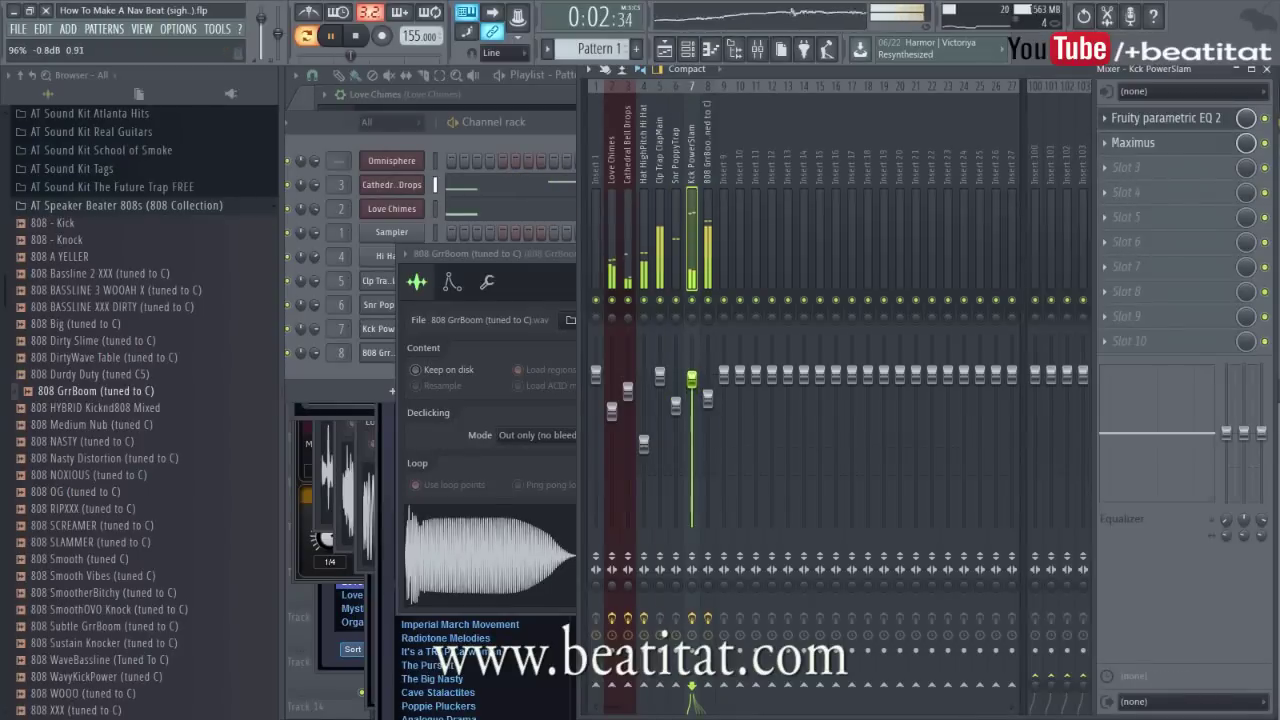
# Insert Fruity Love Philter in slot 4 of the Love Chimes mixer track.
pyautogui.click(616, 250)
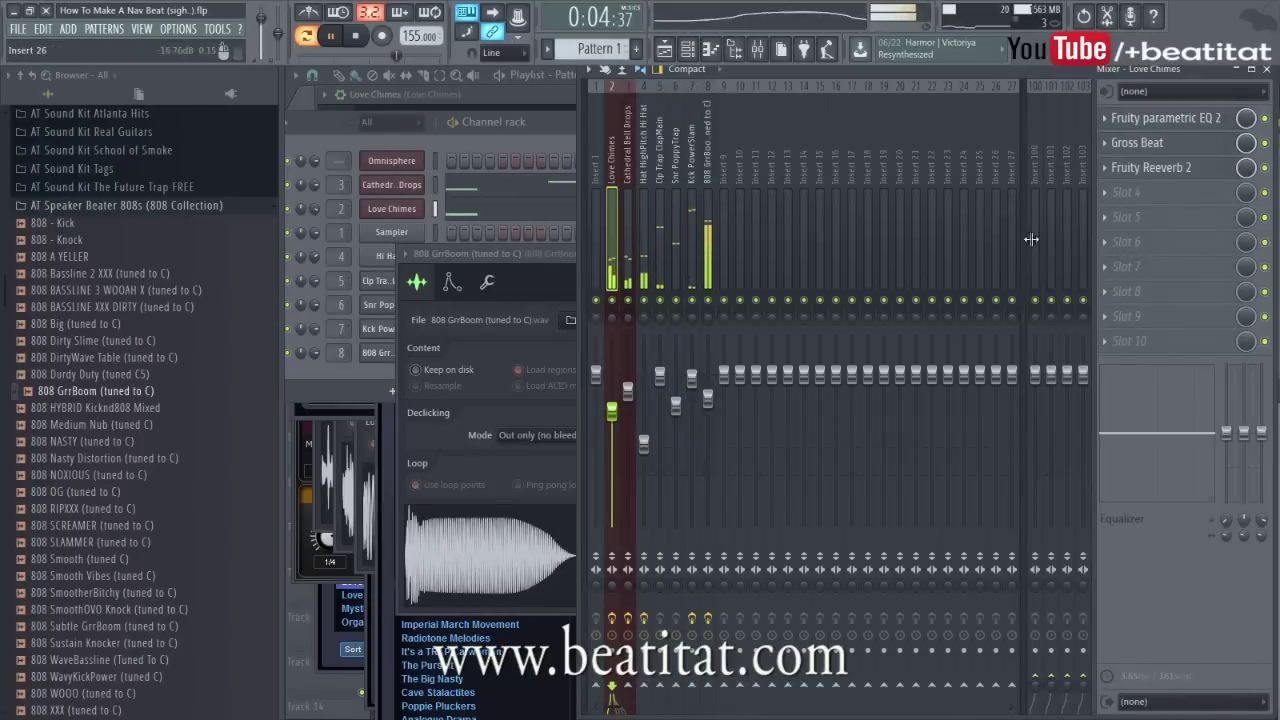
pyautogui.click(1140, 192)
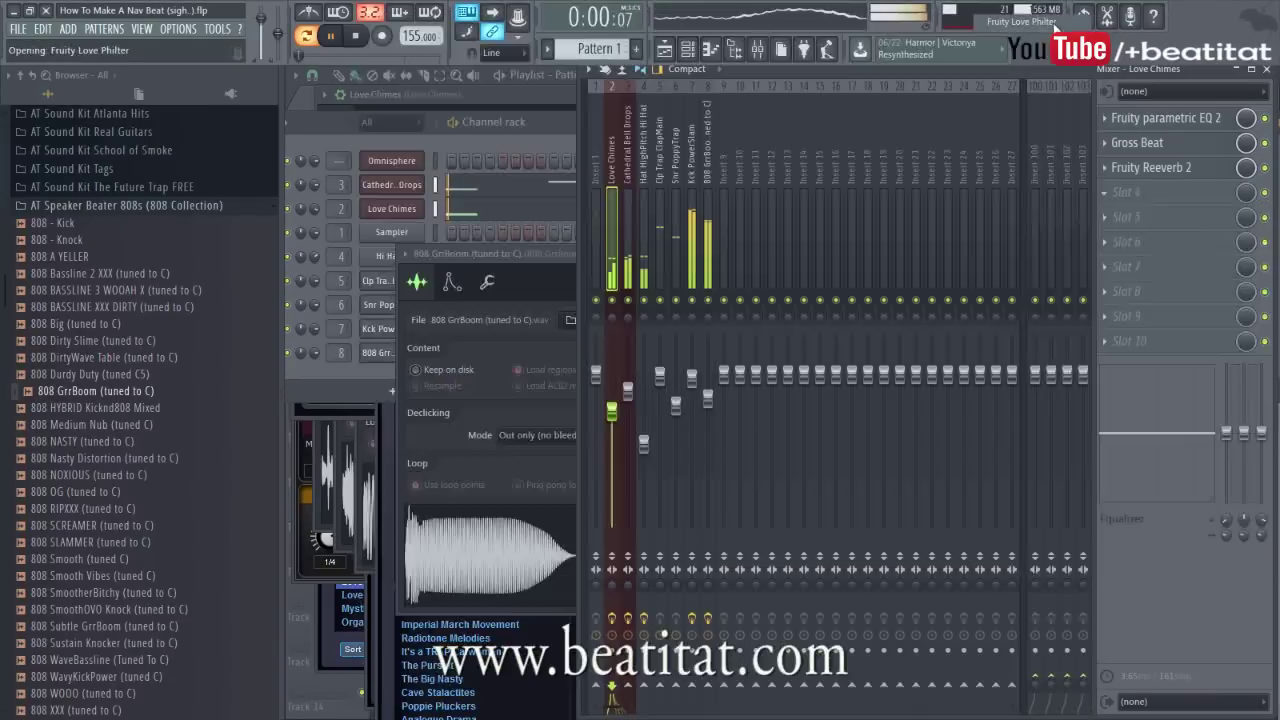
pyautogui.click(1016, 21)
# Audition the Fruity Love Philter presets on Love Chimes, settle on Melodic Bandpass and close the plugin.
pyautogui.click(810, 171)
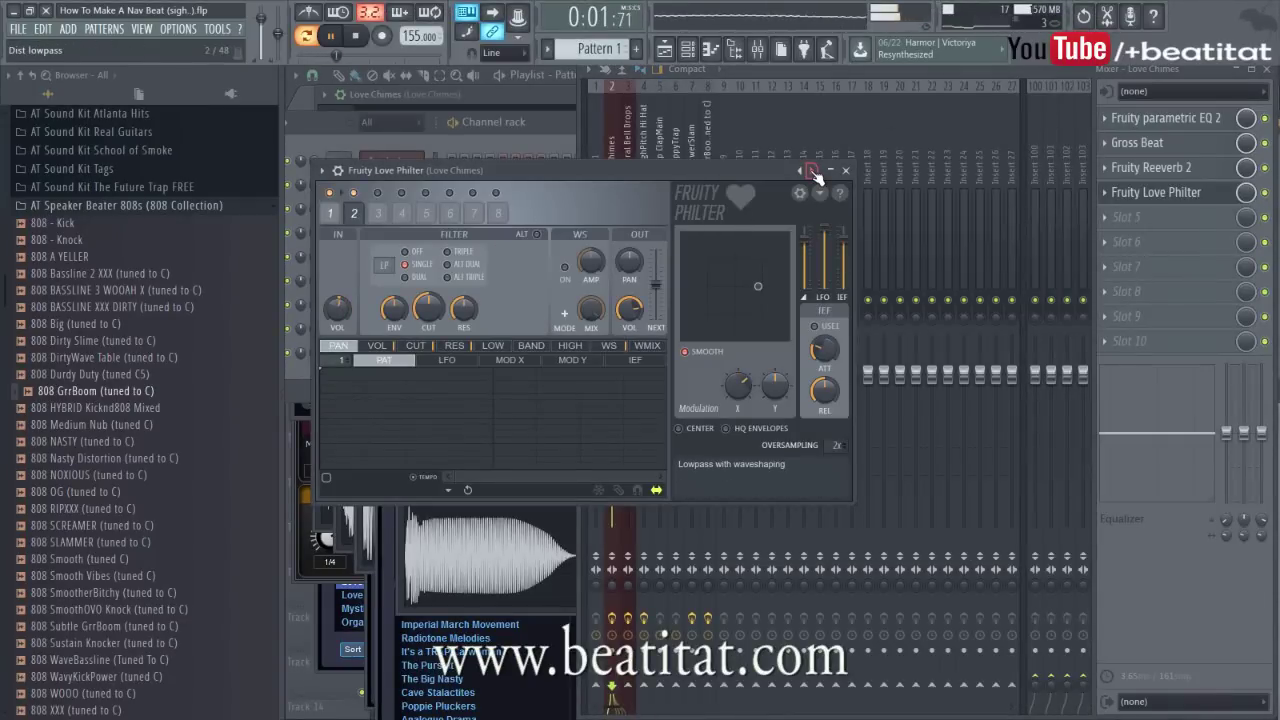
pyautogui.click(812, 172)
pyautogui.click(812, 172)
pyautogui.click(812, 172)
pyautogui.click(812, 172)
pyautogui.click(812, 172)
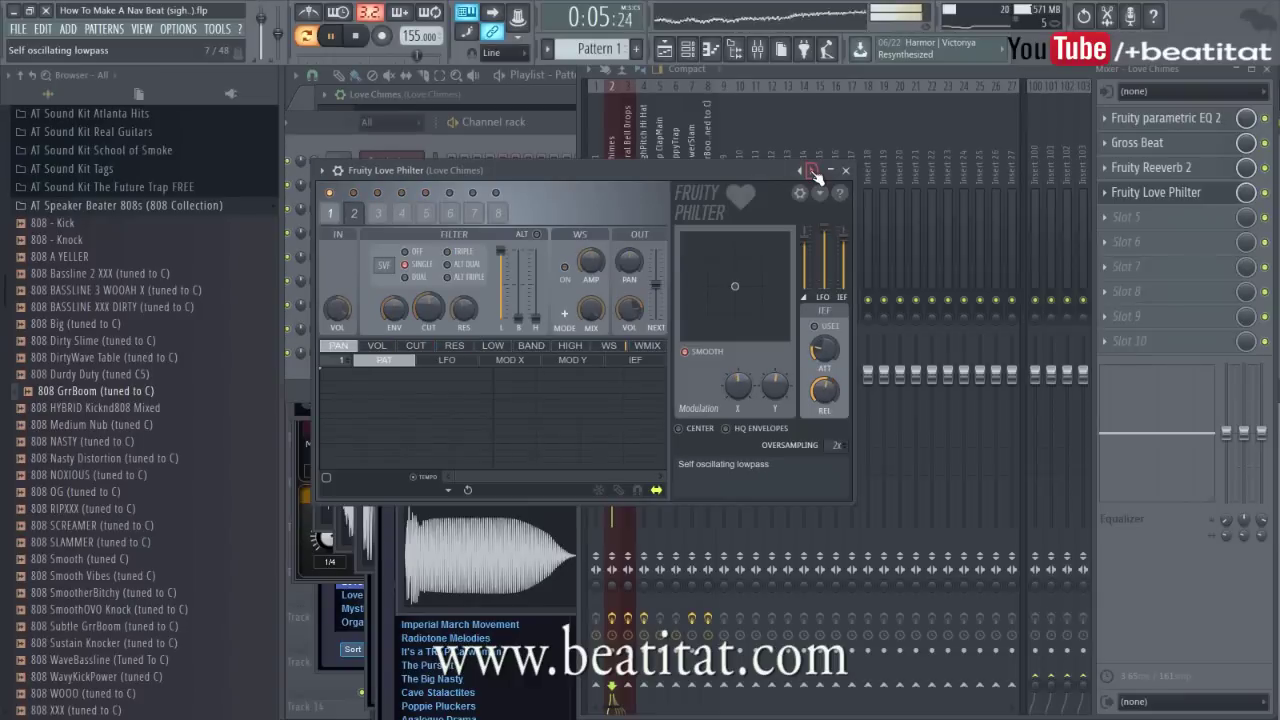
pyautogui.click(808, 173)
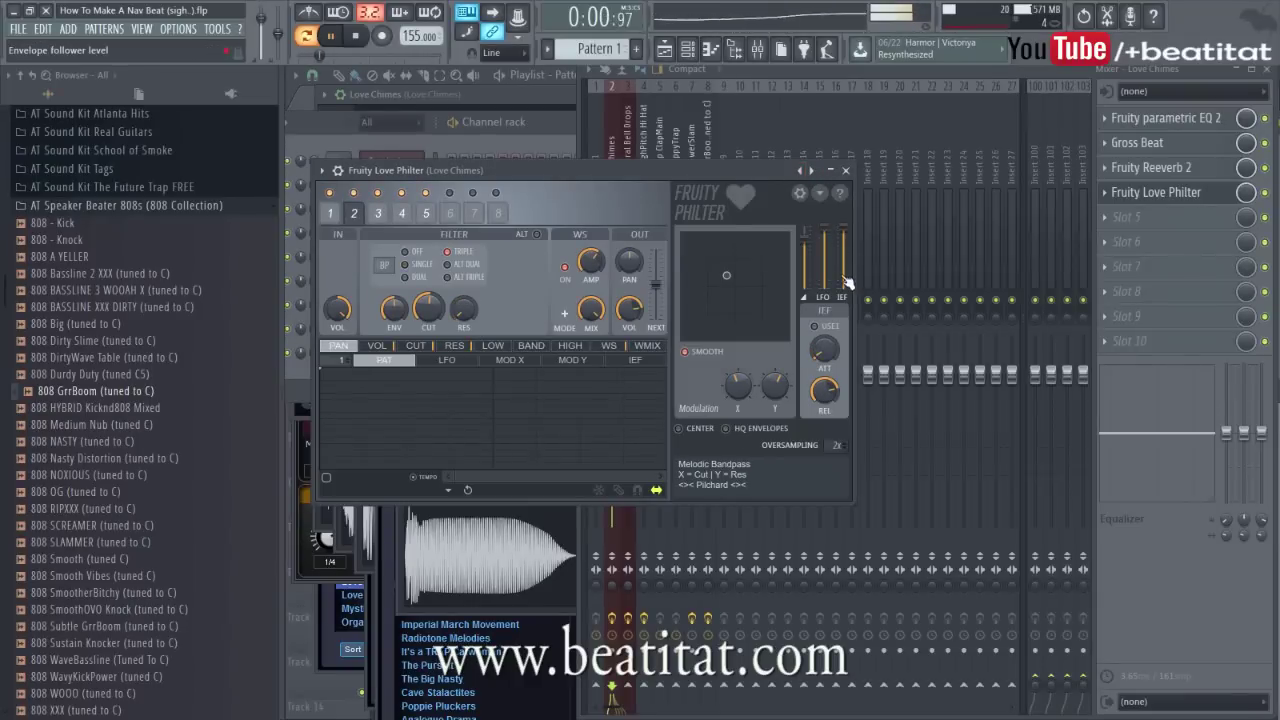
pyautogui.click(838, 173)
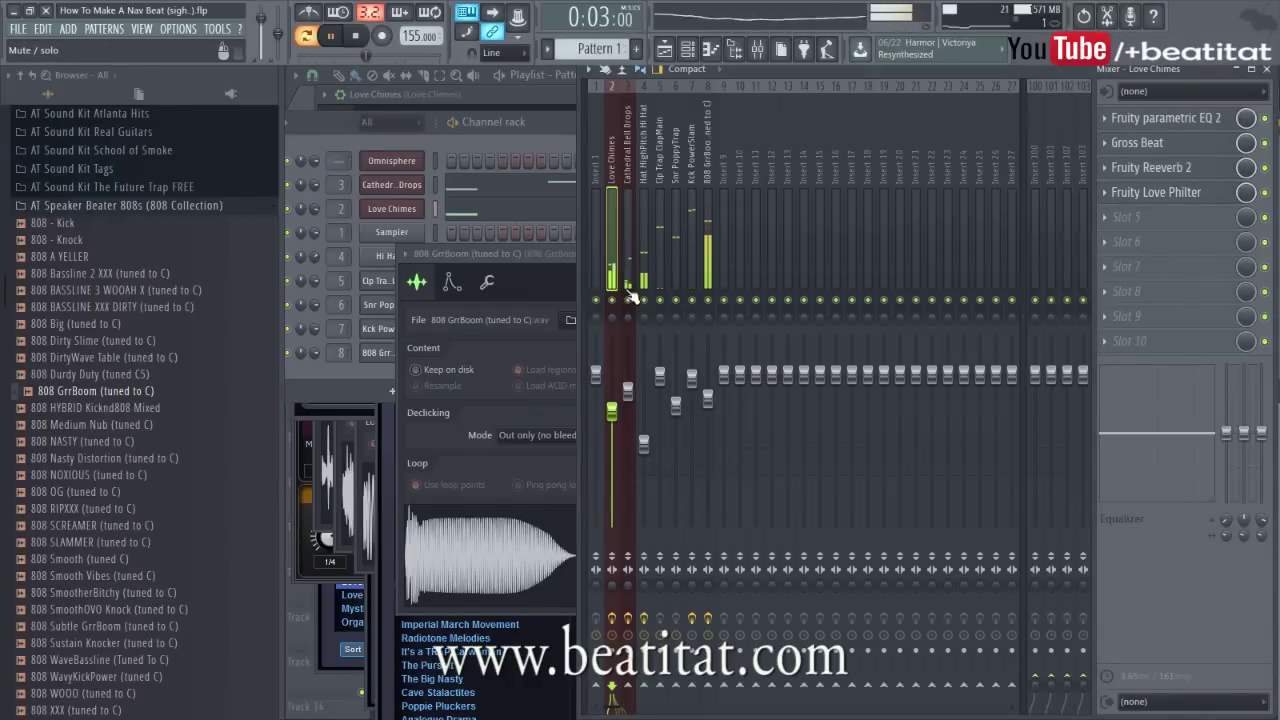
# Raise the Love Chimes track's volume and slightly lower the Cathedral Bell Drops track's volume.
pyautogui.moveTo(612, 411)
pyautogui.mouseDown()
pyautogui.moveTo(612, 378)
pyautogui.moveTo(628, 405)
pyautogui.mouseUp()
pyautogui.click(628, 391)
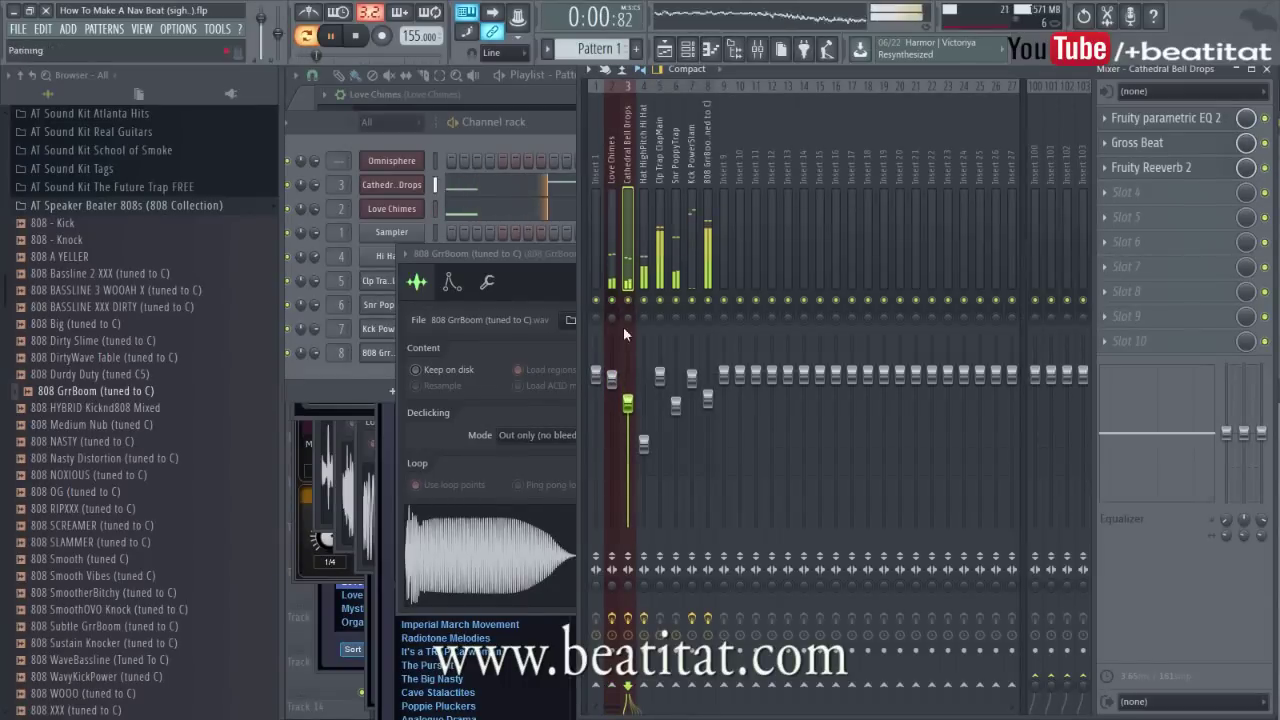
pyautogui.click(612, 380)
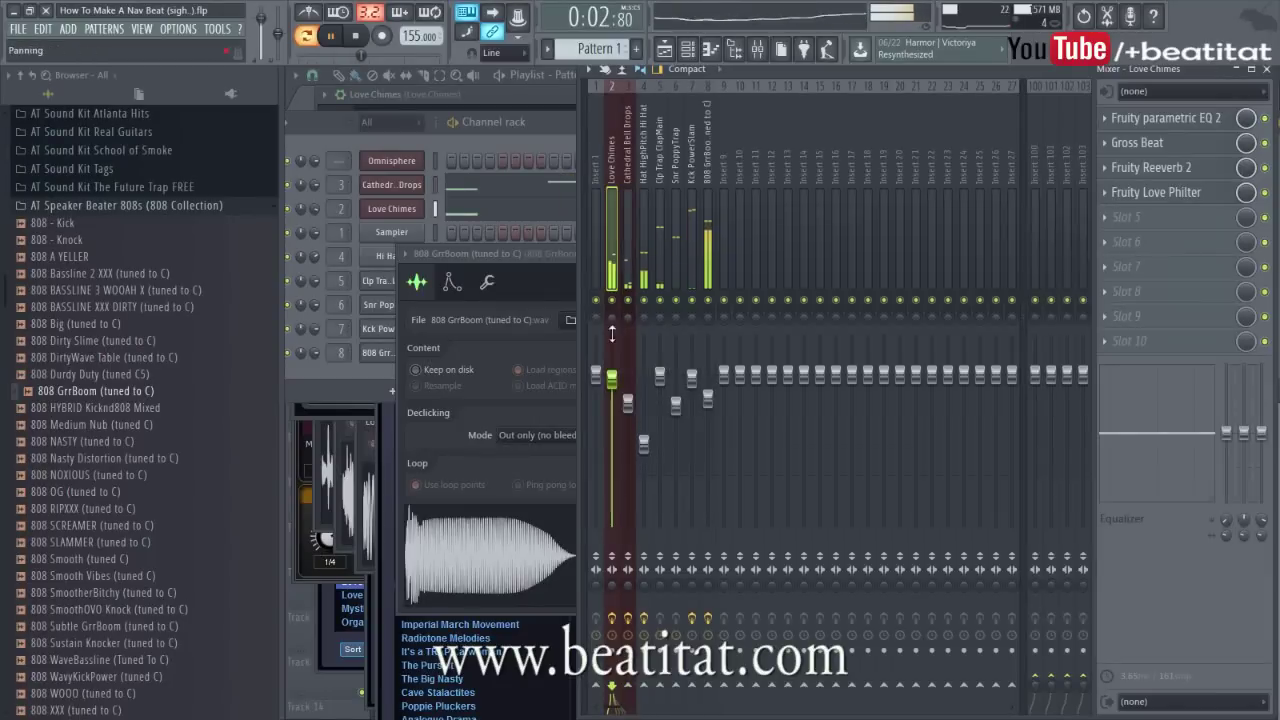
# Lower the 808 GrrBoom track to 72% (-6.7 dB) and slightly reduce the Kck PowerSlam and Hi Hat track volumes.
pyautogui.hscroll(-2, 585, 361)
pyautogui.click(690, 242)
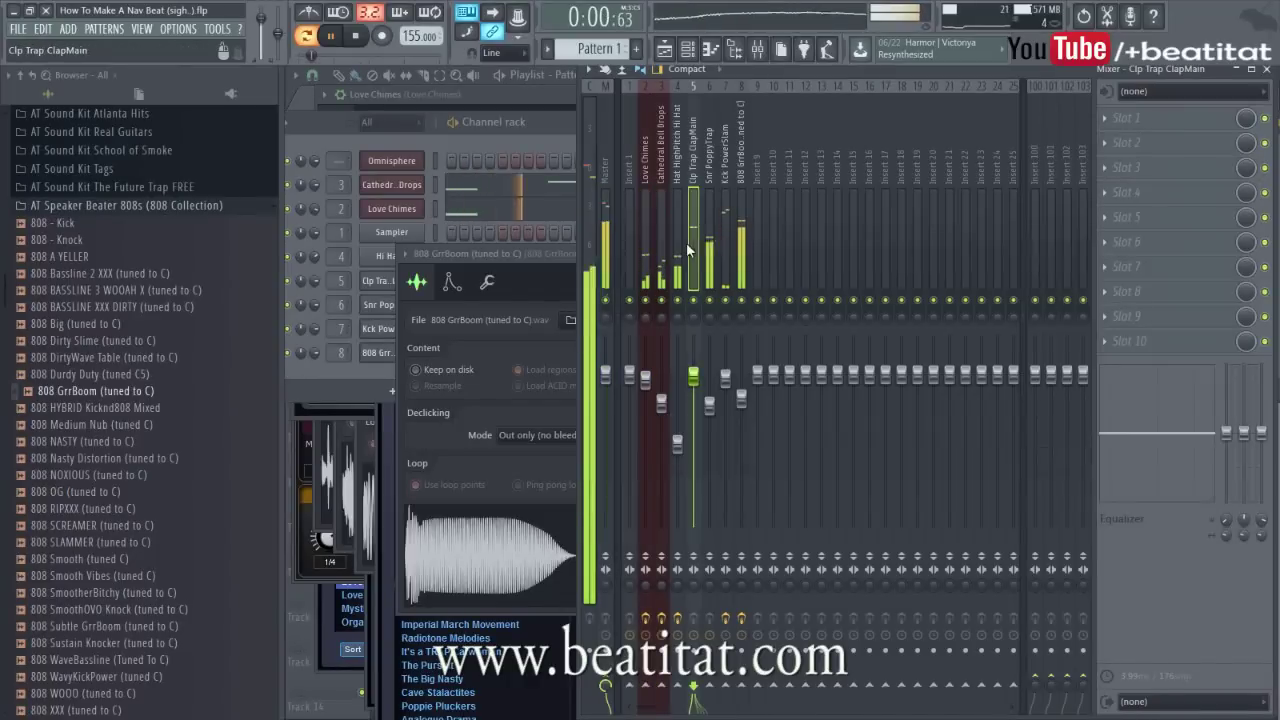
pyautogui.click(742, 242)
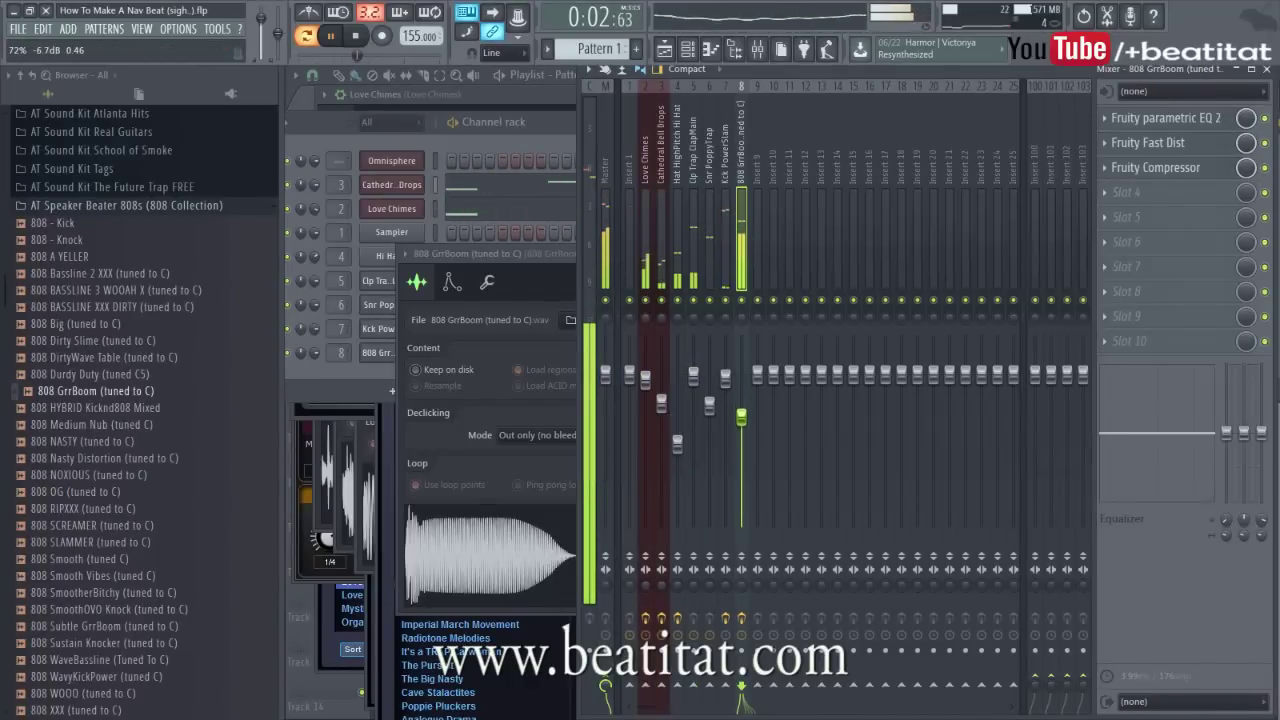
pyautogui.click(725, 240)
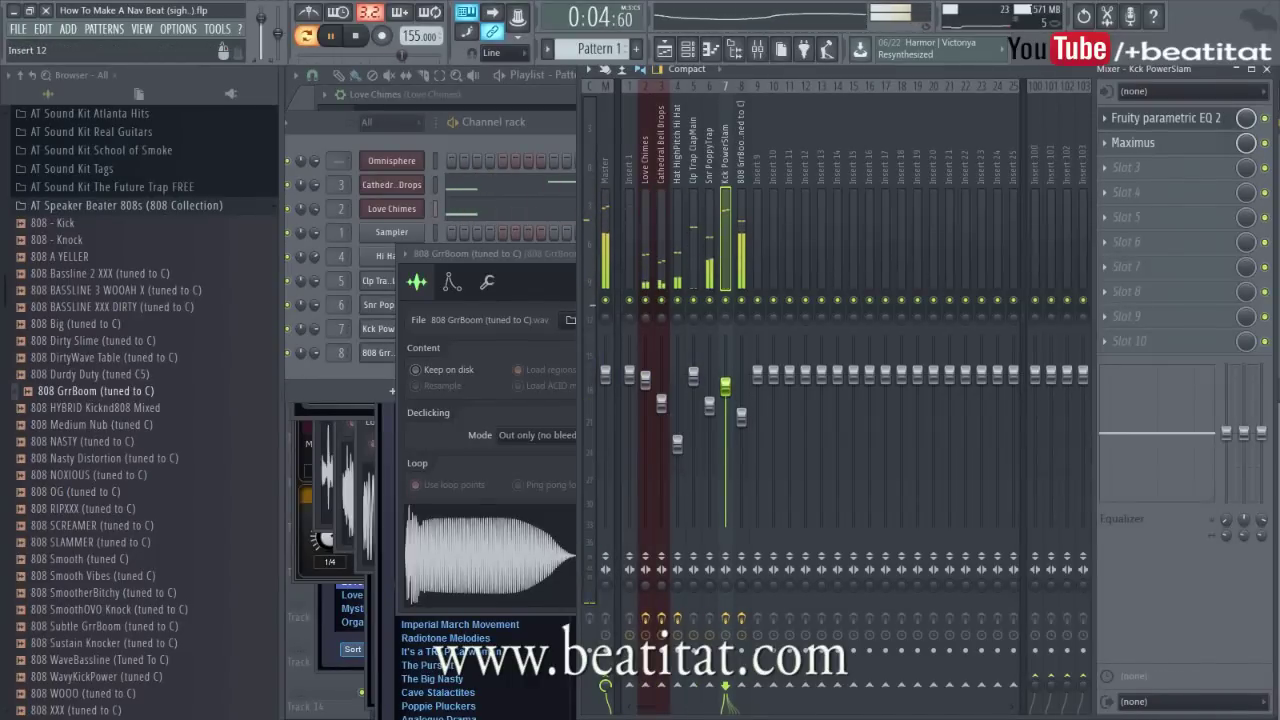
pyautogui.click(662, 285)
pyautogui.click(679, 282)
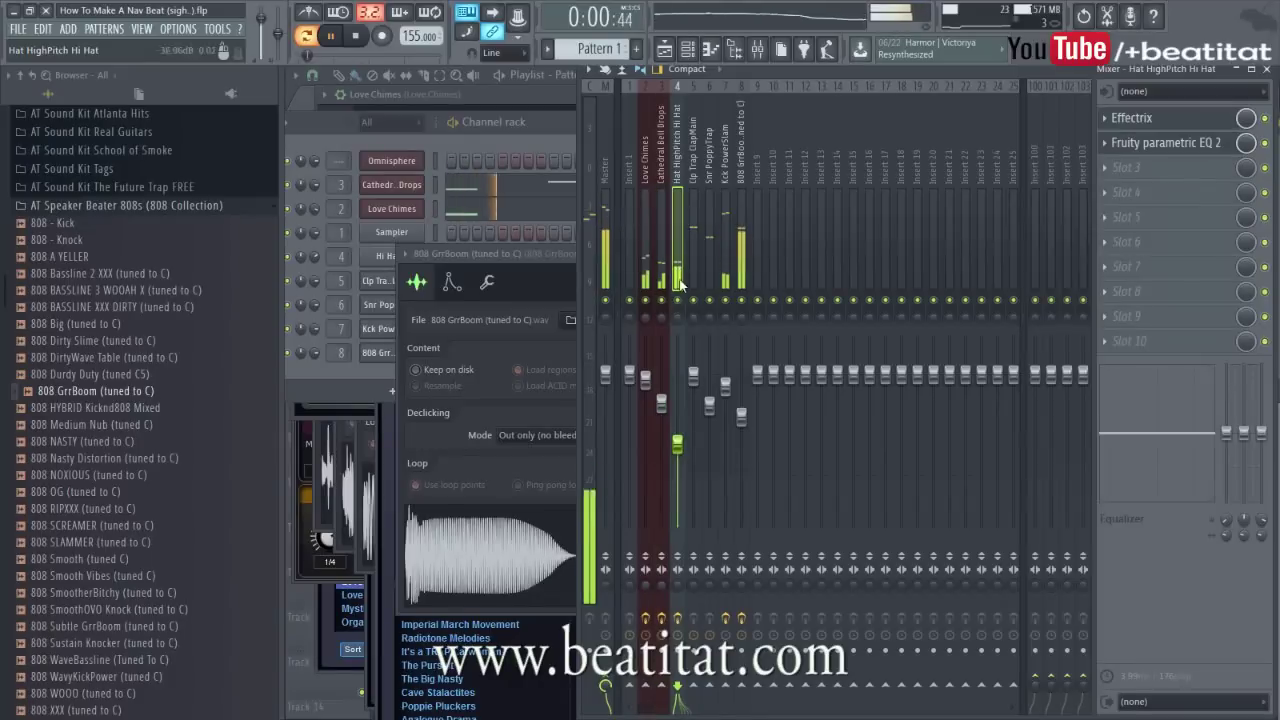
# Insert Fruity parametric EQ 2 in slot 1 of the Clp Trap ClapMain mixer track.
pyautogui.click(694, 376)
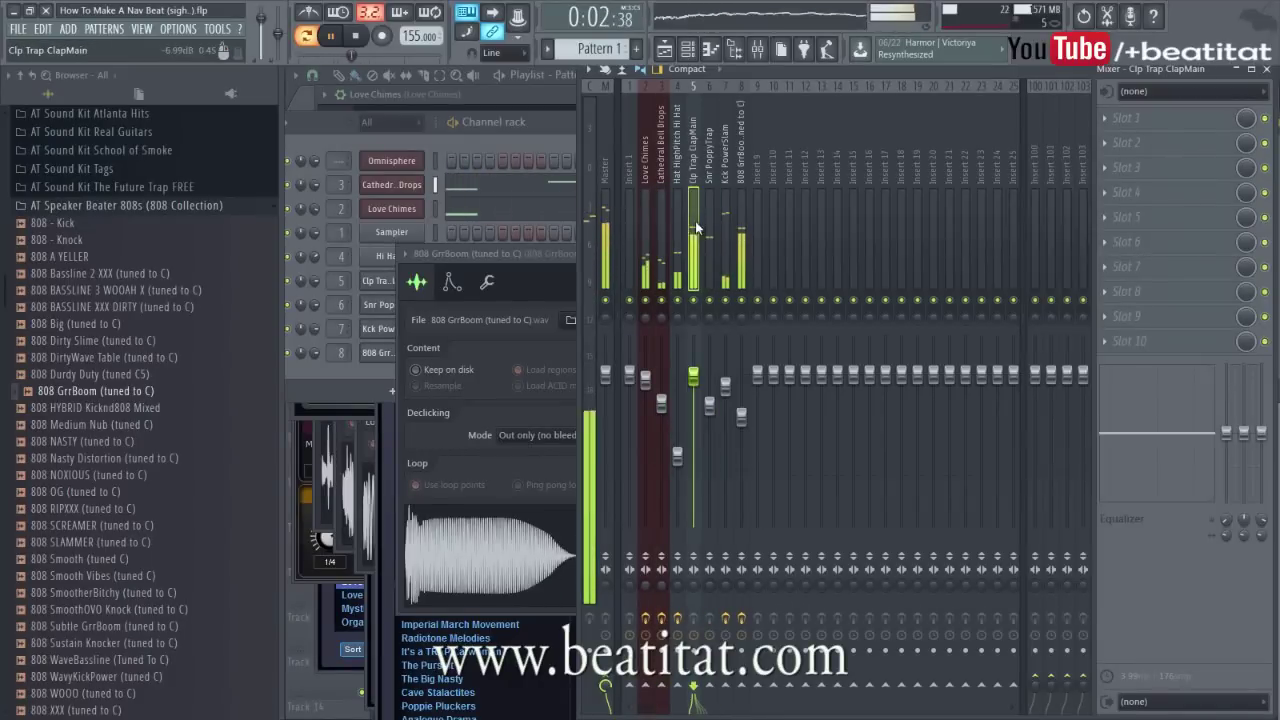
pyautogui.click(1150, 118)
pyautogui.click(1020, 52)
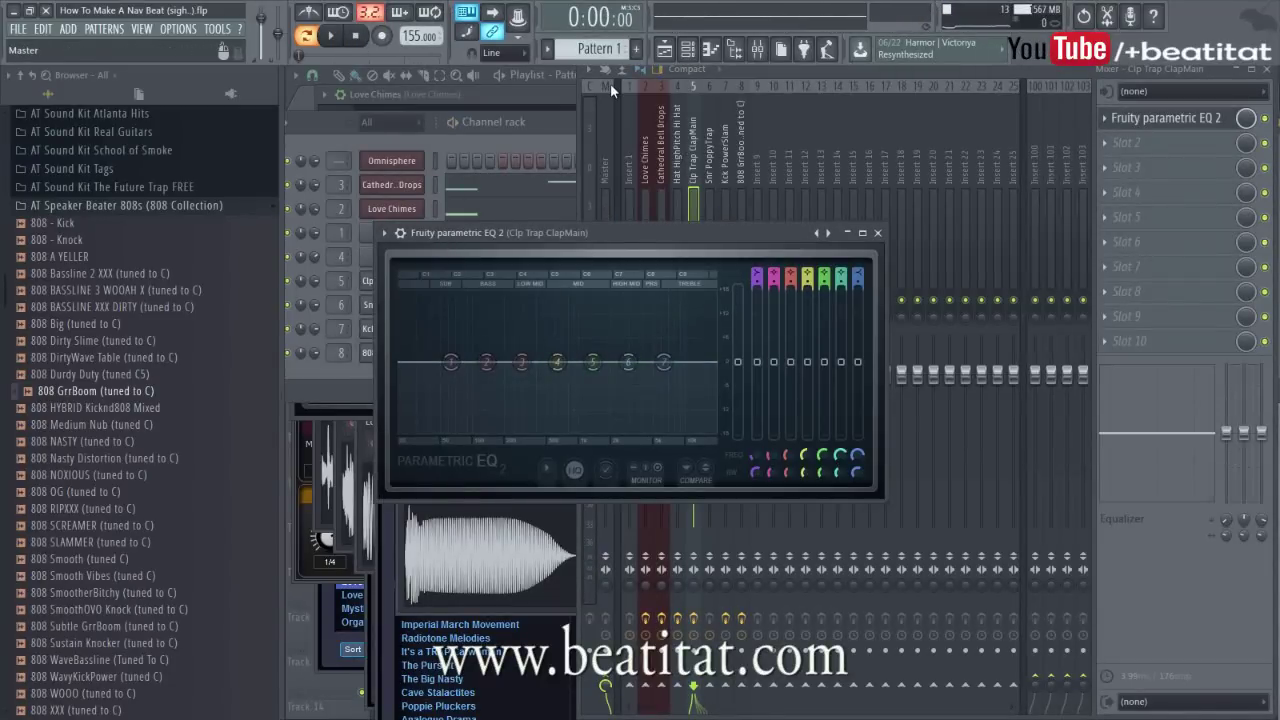
# Return to the 808 GrrBoom mixer track, reopen its Fruity parametric EQ 2 and fine-tune the high-frequency roll-off.
pyautogui.click(366, 370)
pyautogui.click(378, 352)
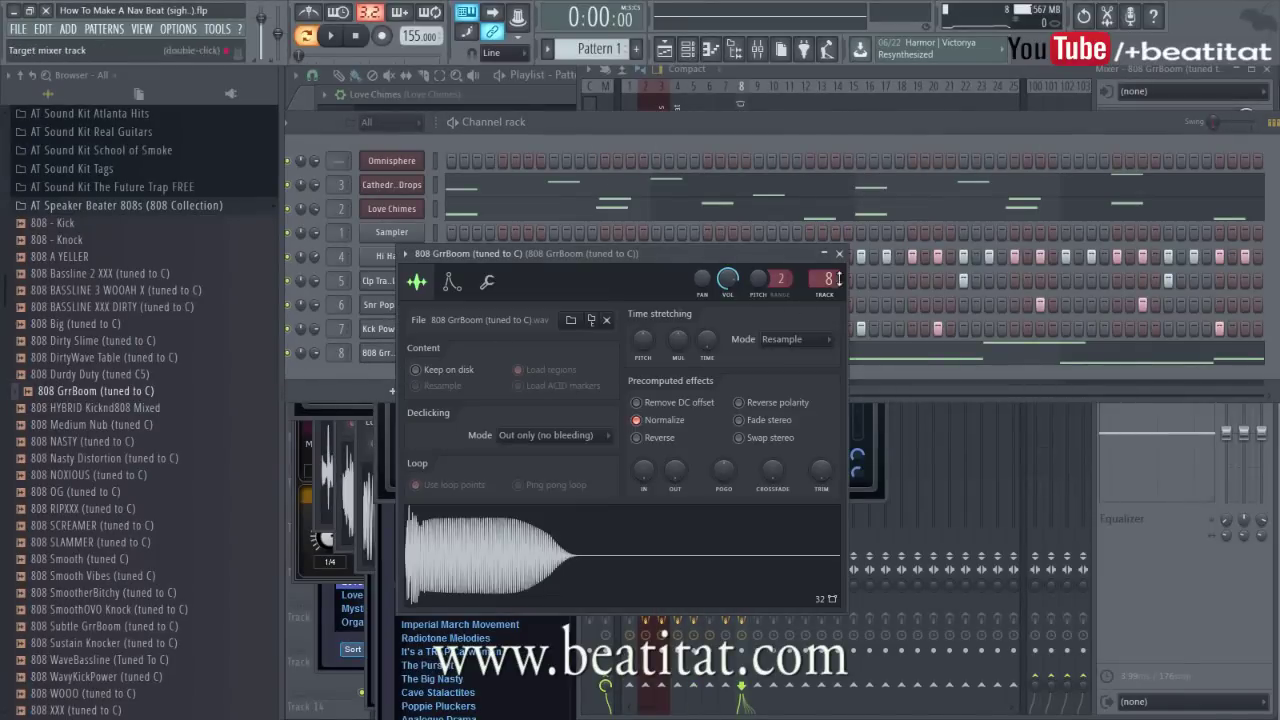
pyautogui.click(1258, 682)
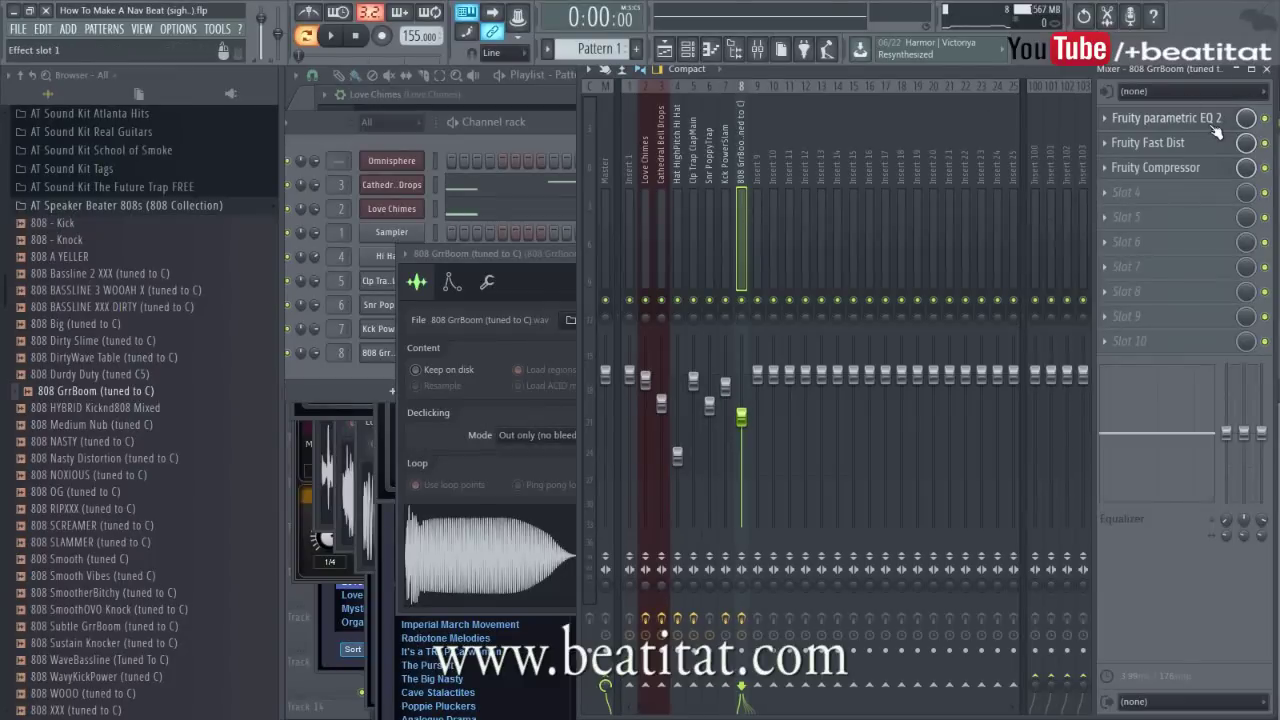
pyautogui.click(1150, 118)
pyautogui.moveTo(515, 392); pyautogui.dragTo(530, 398)
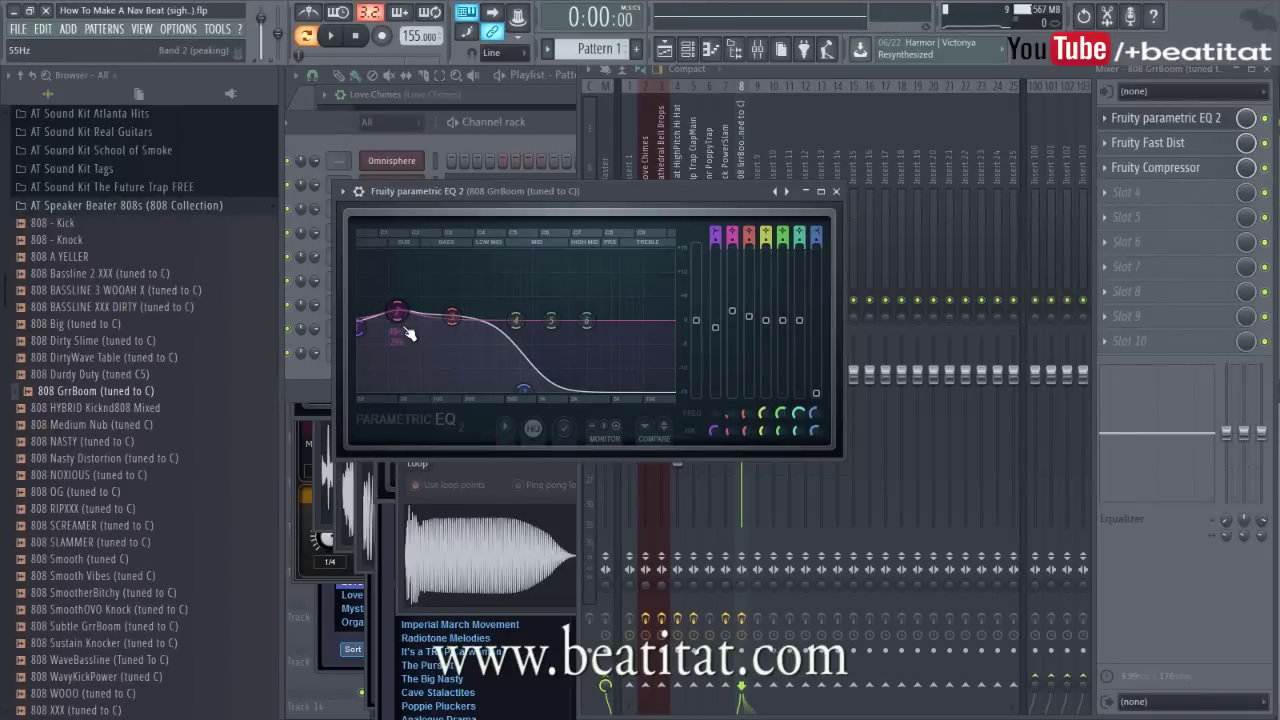
# Review the Fruity Fast Dist and Fruity Compressor settings on the 808 GrrBoom mixer track, closing each effect when finished.
pyautogui.click(836, 191)
pyautogui.click(1160, 143)
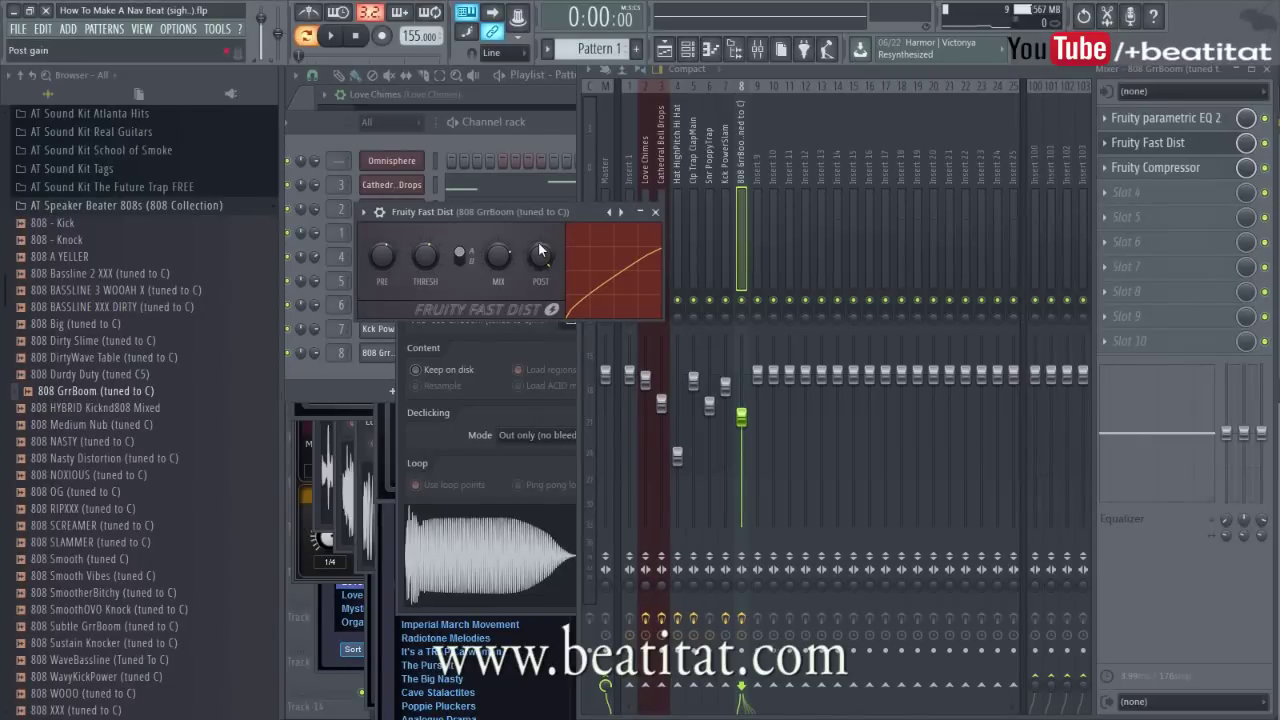
pyautogui.click(655, 212)
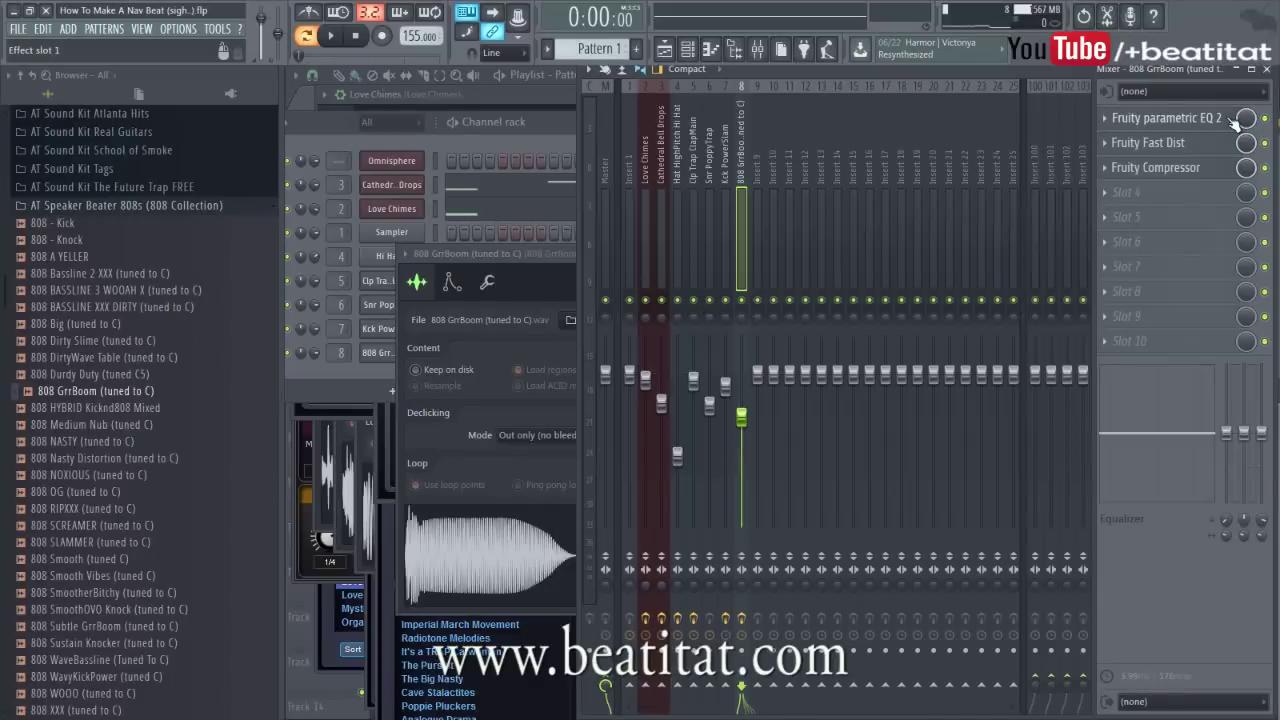
pyautogui.click(1200, 168)
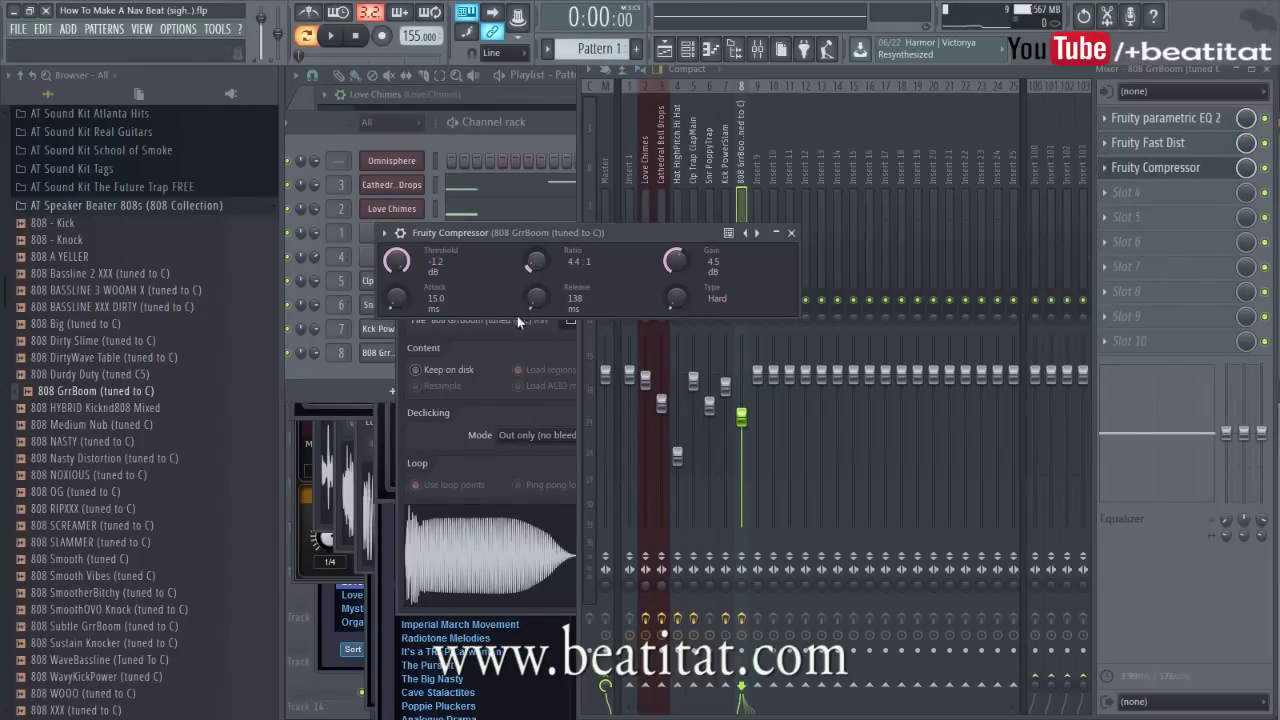
pyautogui.click(792, 233)
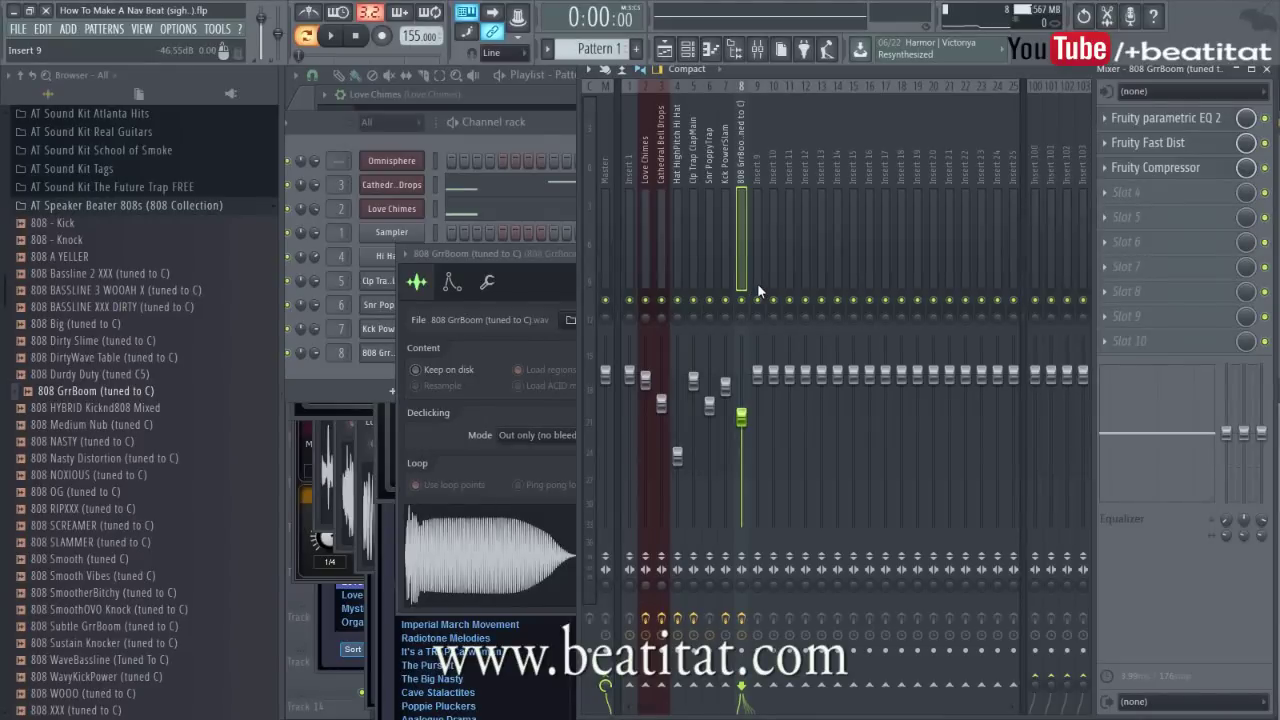
# Pull down a low band and adjust the upper bands in Clp Trap ClapMain's EQ, and set the track volume to 92% (-1.8 dB).
pyautogui.click(694, 252)
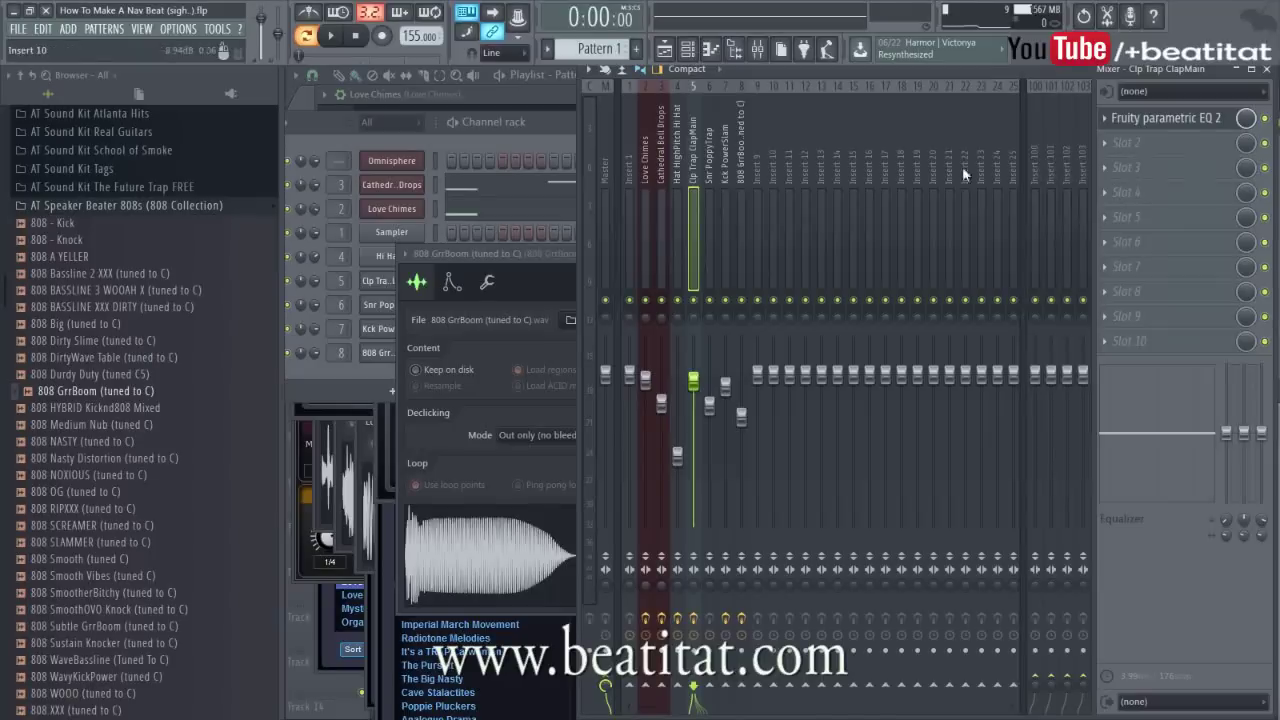
pyautogui.click(1190, 118)
pyautogui.moveTo(451, 362); pyautogui.dragTo(454, 432)
pyautogui.moveTo(628, 362); pyautogui.dragTo(636, 357)
pyautogui.moveTo(664, 362); pyautogui.dragTo(686, 364)
pyautogui.moveTo(636, 357); pyautogui.dragTo(630, 355)
pyautogui.click(879, 234)
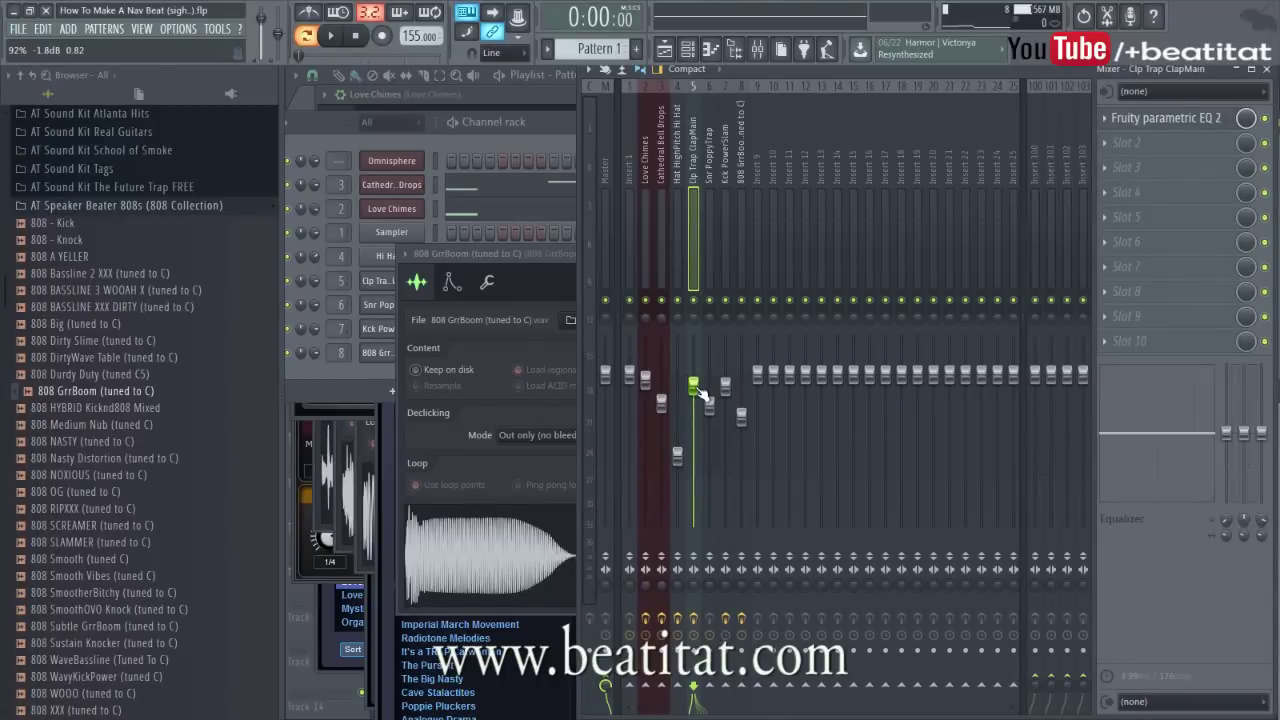
# Open Fruity Love Philter on the Love Chimes mixer track and choose the Melodic bandpass preset.
pyautogui.click(660, 210)
pyautogui.click(642, 200)
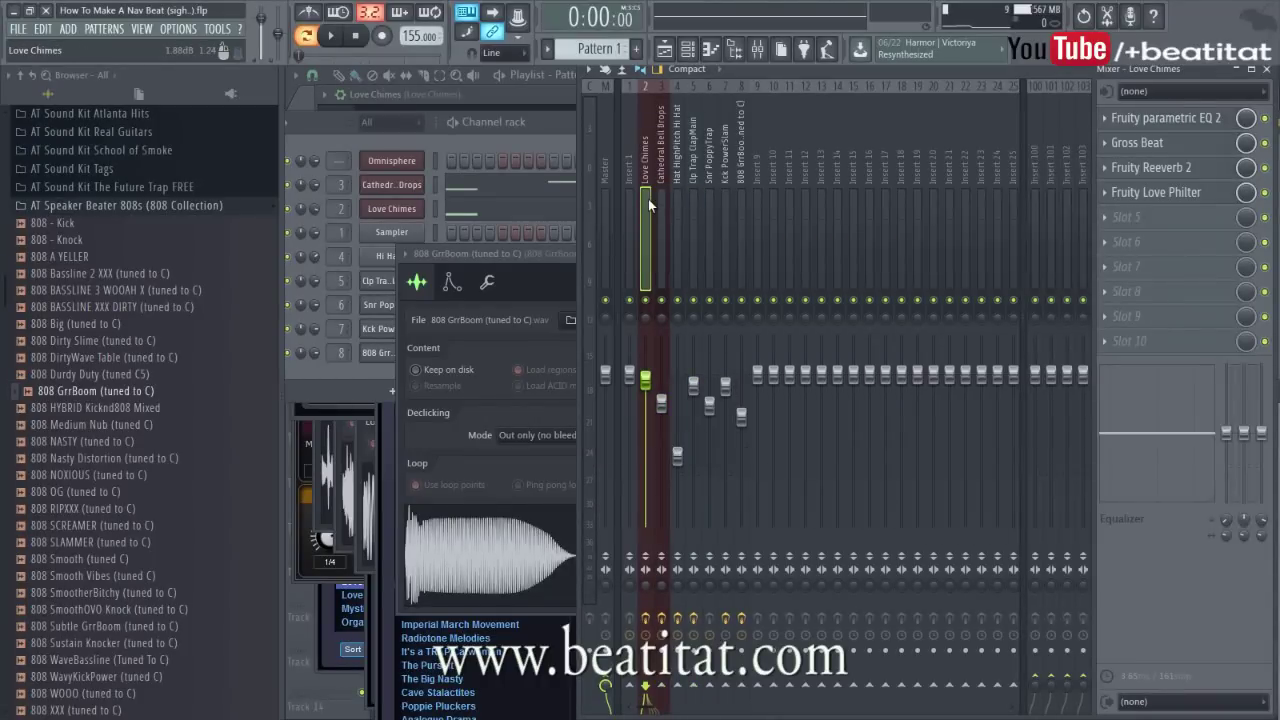
pyautogui.click(1158, 200)
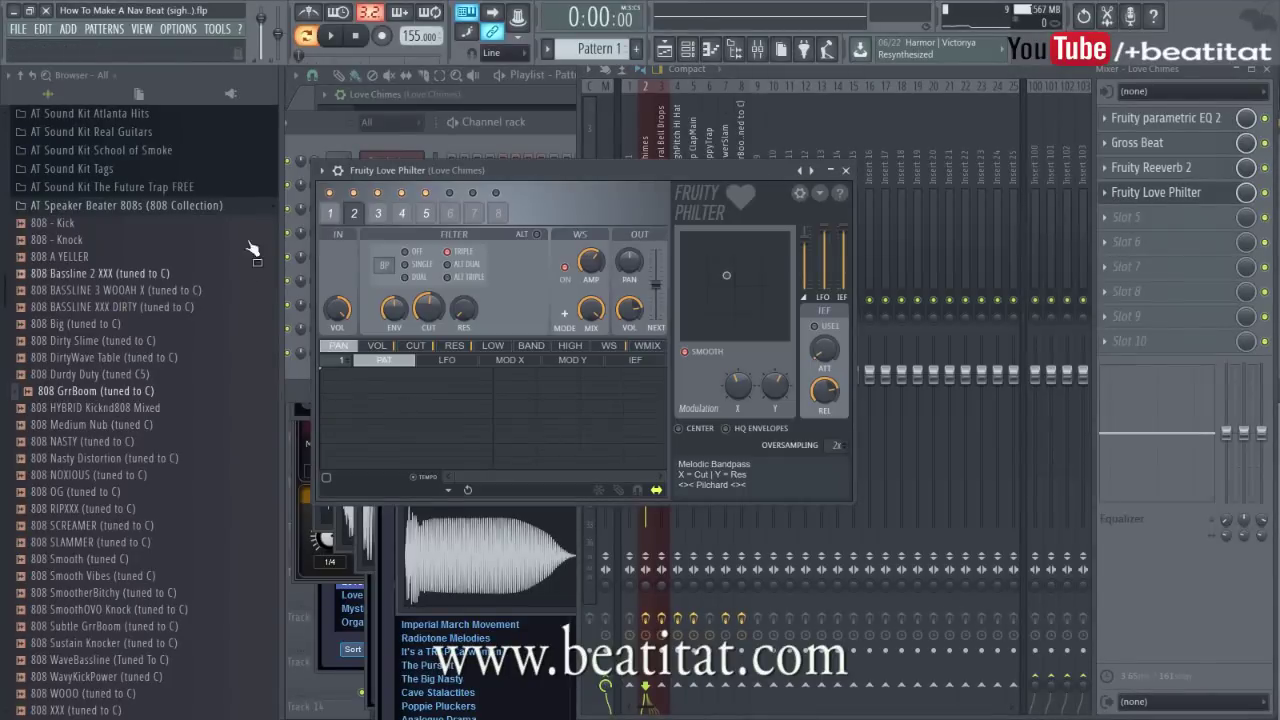
pyautogui.click(322, 170)
pyautogui.moveTo(345, 217)
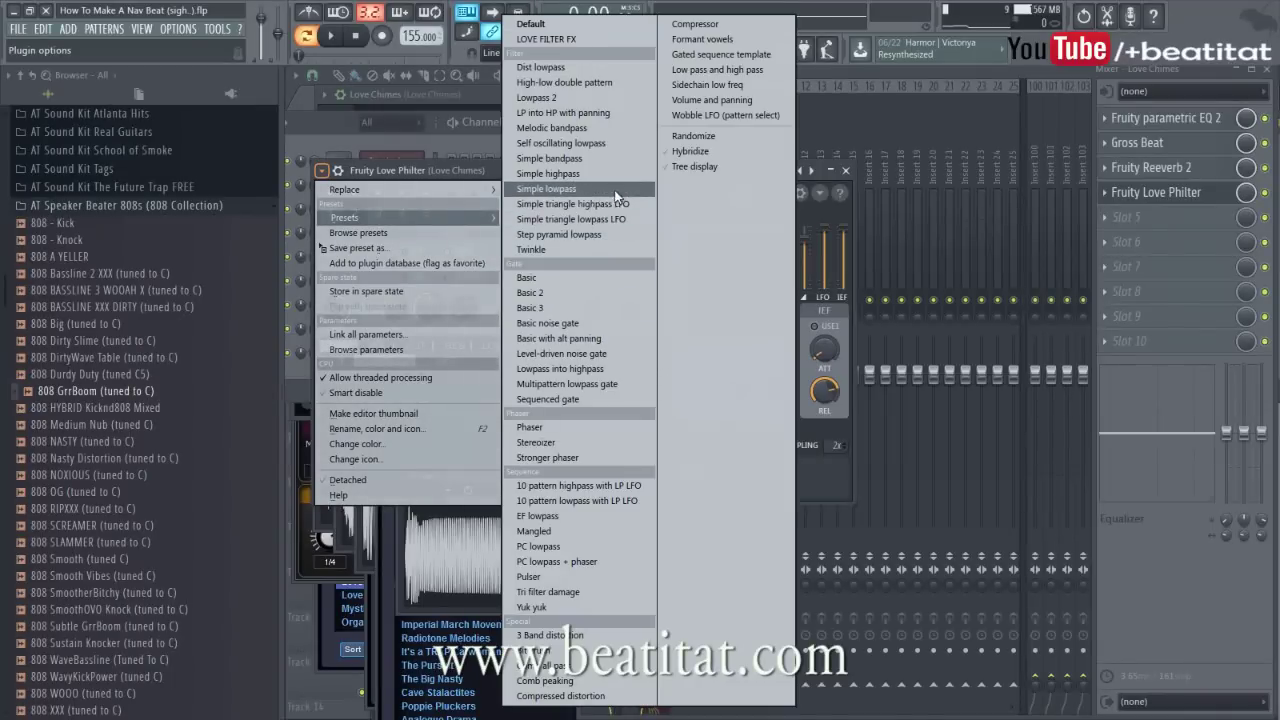
pyautogui.click(603, 130)
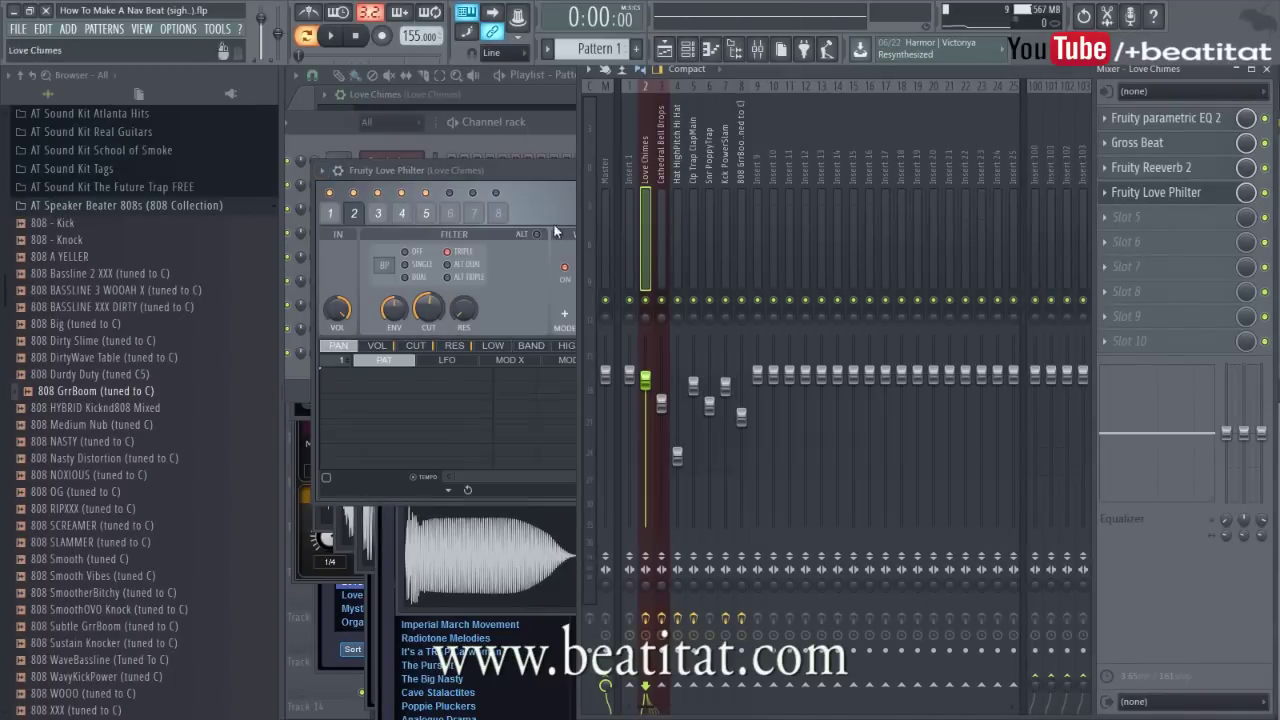
# During playback, raise the 808 GrrBoom track volume and set the Kck PowerSlam track to 86% (-3.2 dB).
pyautogui.click(470, 139)
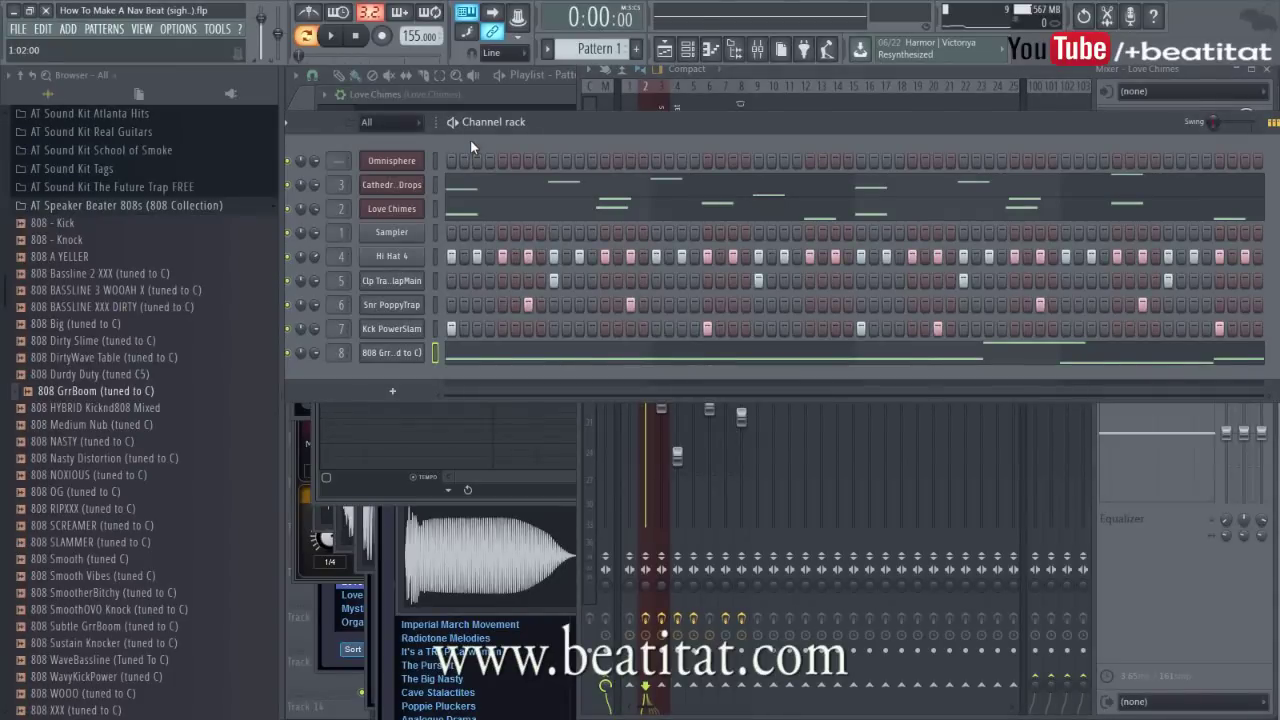
pyautogui.press('space')
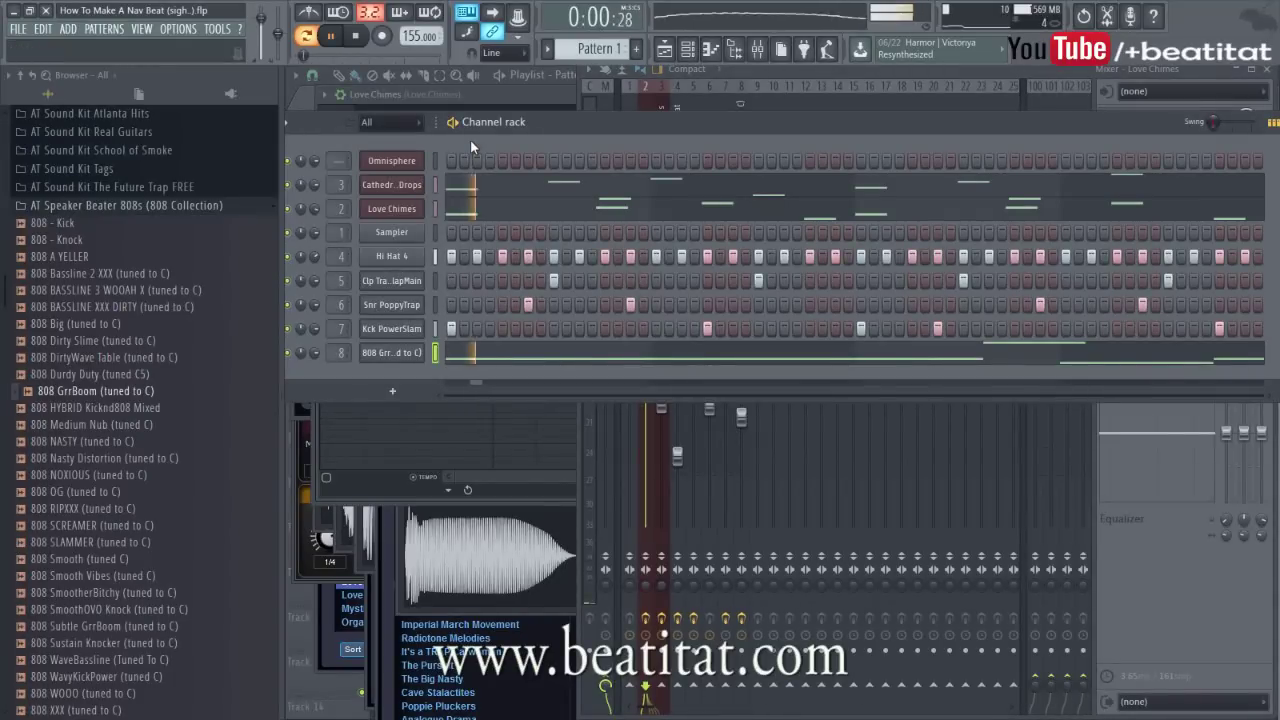
pyautogui.click(1187, 583)
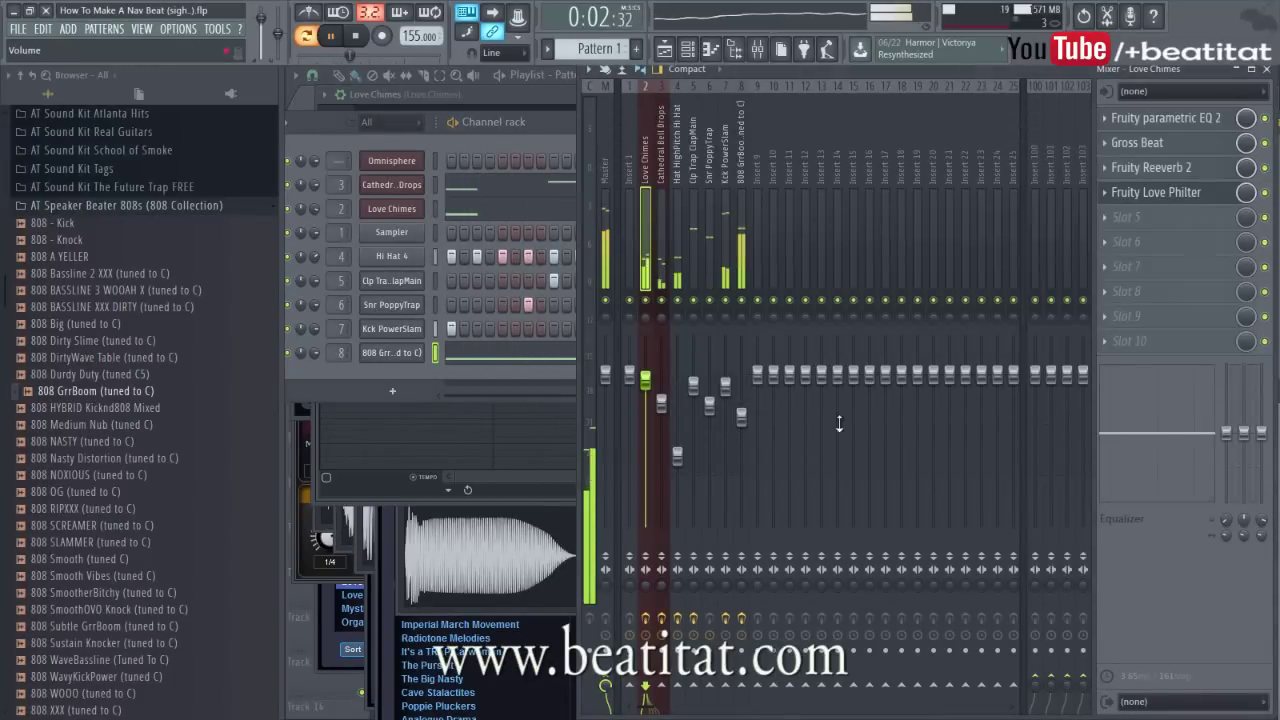
pyautogui.click(741, 276)
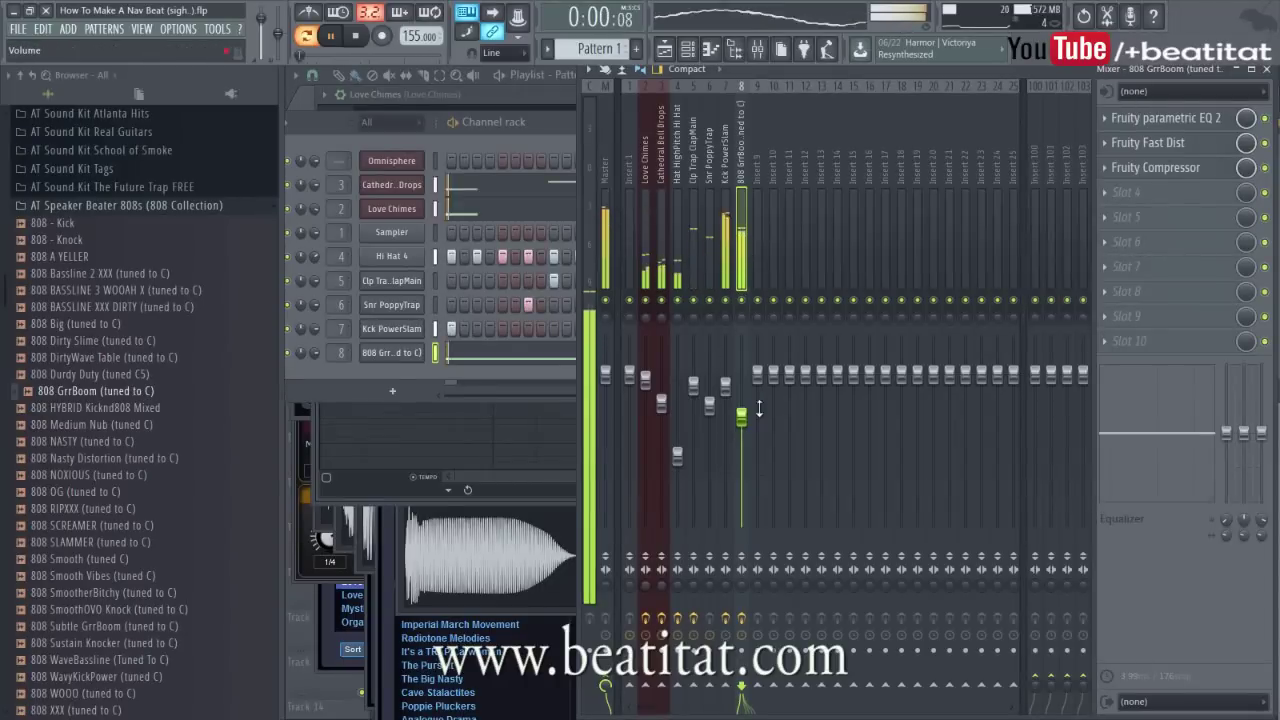
pyautogui.moveTo(741, 416); pyautogui.dragTo(741, 410)
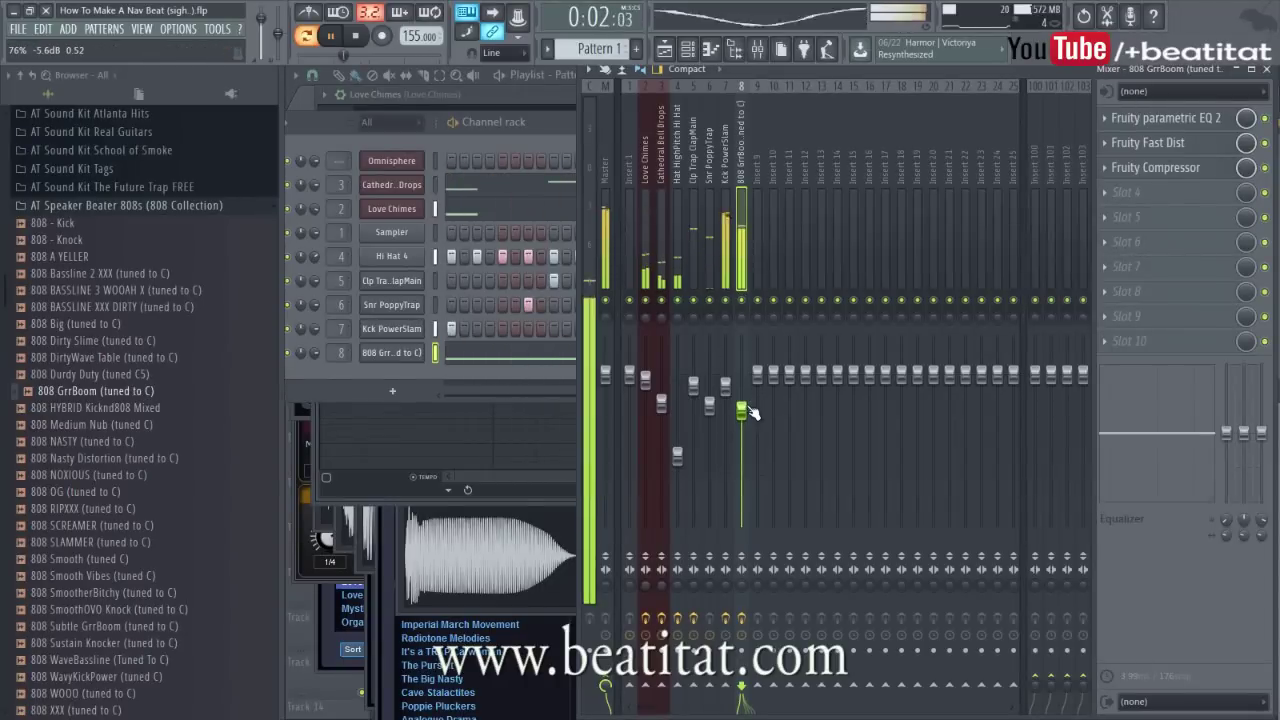
pyautogui.click(725, 386)
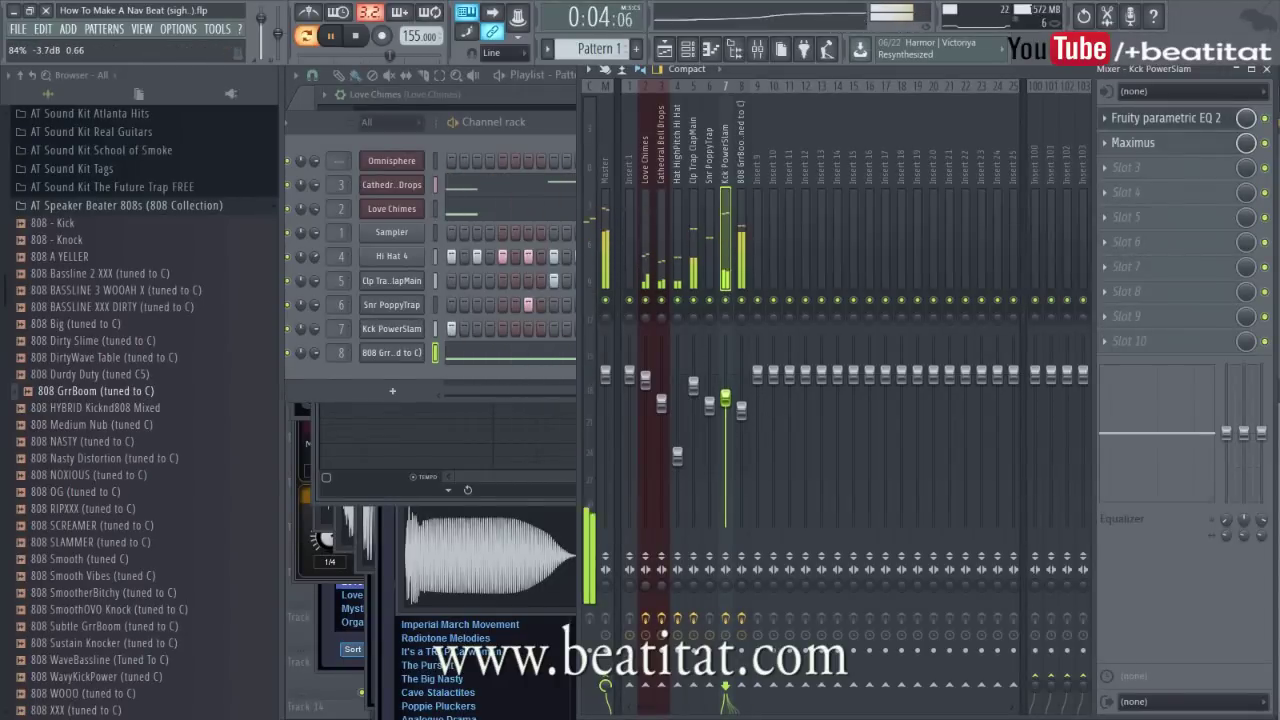
pyautogui.click(741, 410)
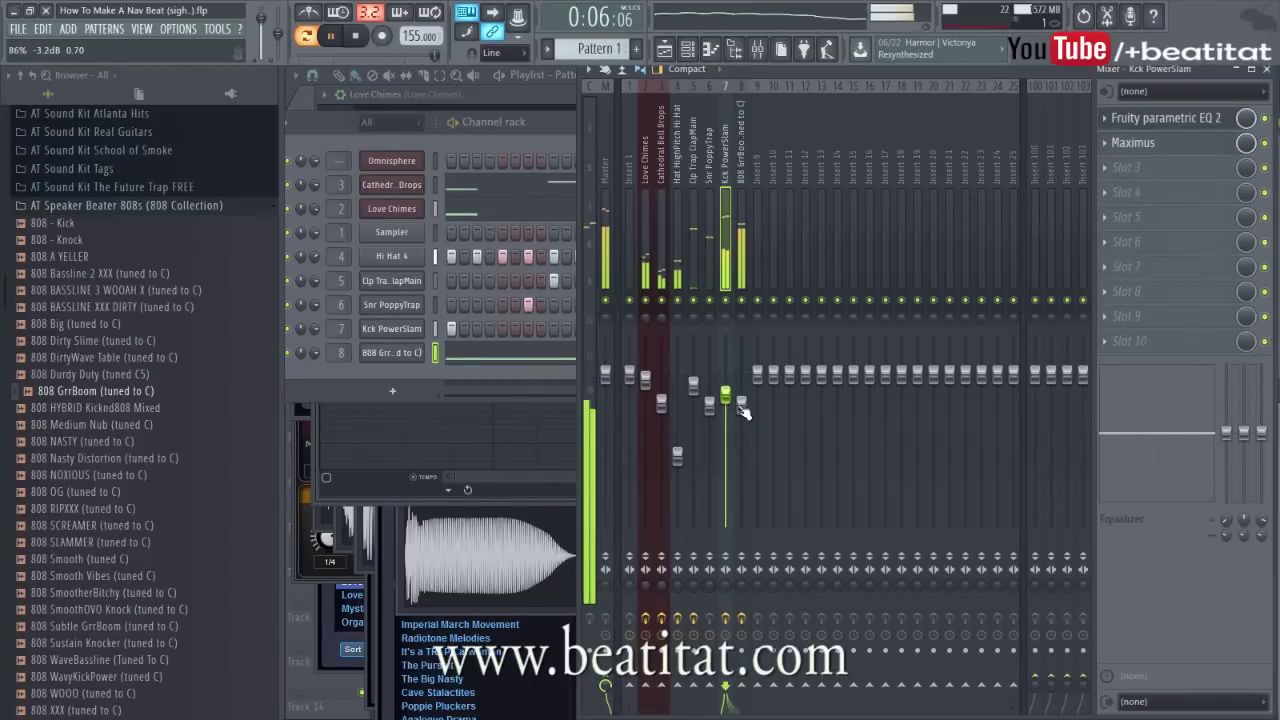
# Check the Fruity Fast Dist settings on the 808 GrrBoom track while the pattern plays.
pyautogui.click(1170, 146)
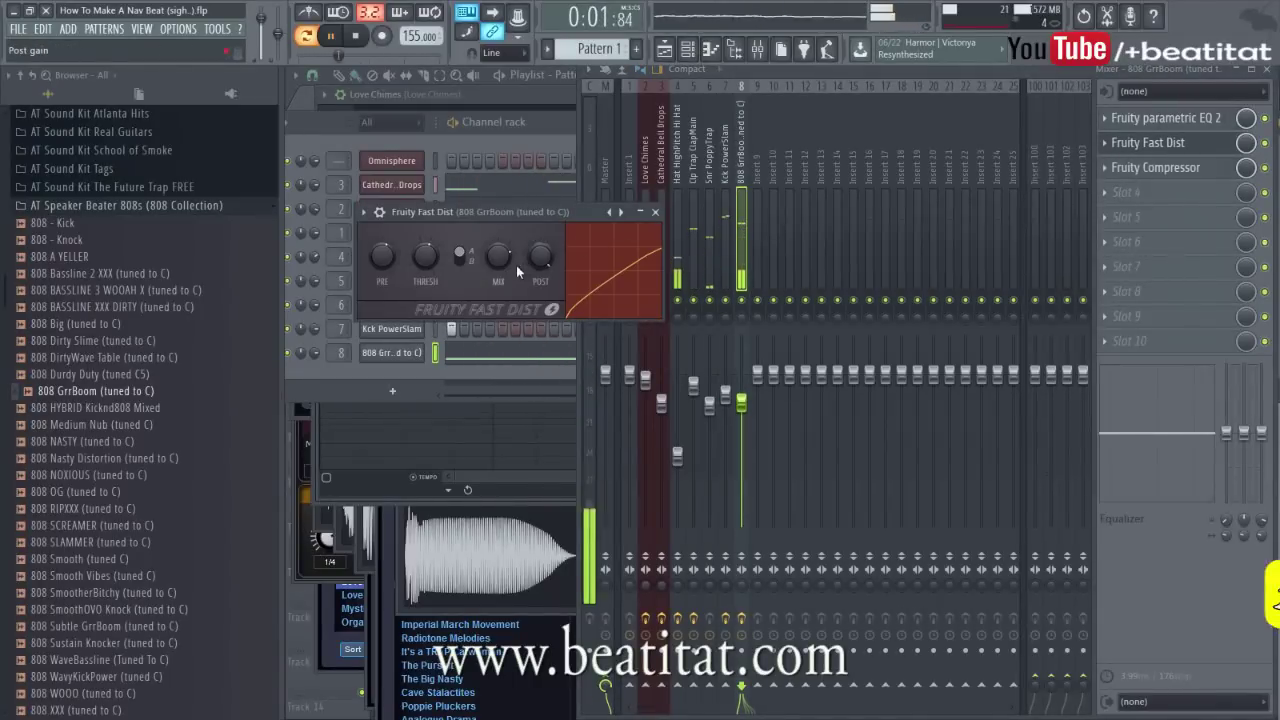
pyautogui.click(662, 222)
pyautogui.click(567, 214)
pyautogui.click(660, 212)
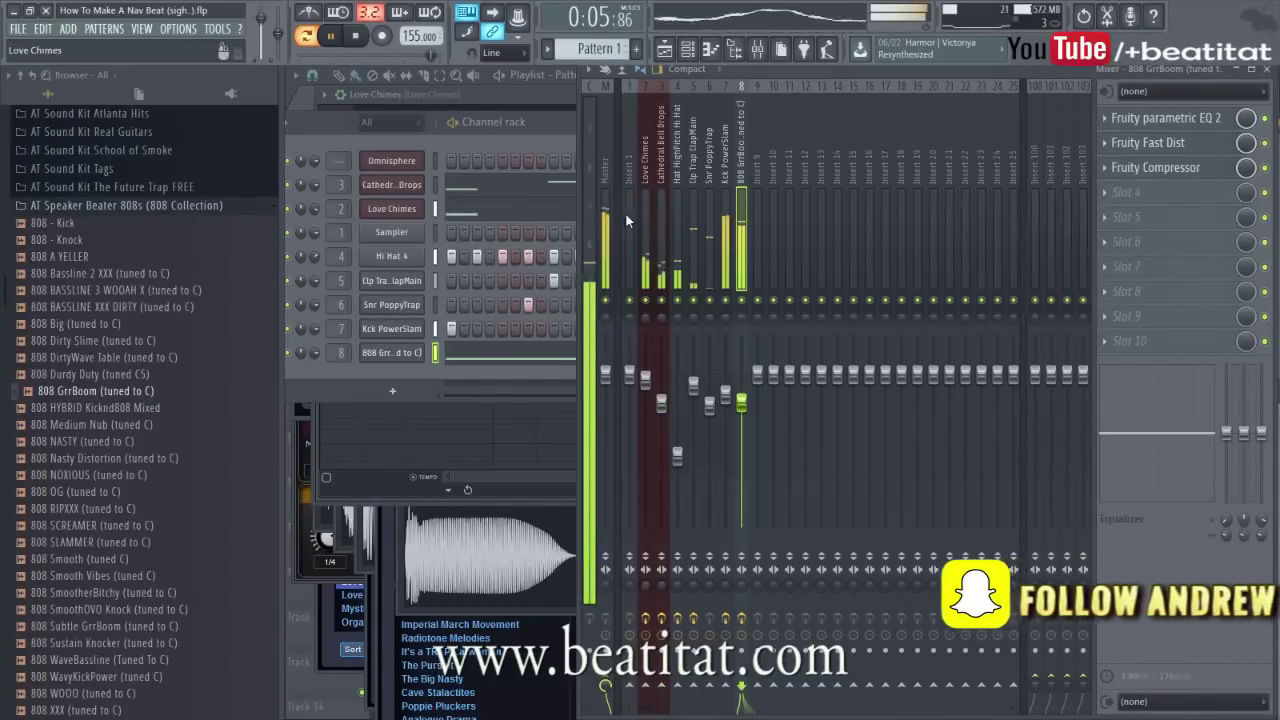
# Collapse the AT Speaker Beater 808s (808 Collection) browser folder and stop the pattern's playback.
pyautogui.click(442, 376)
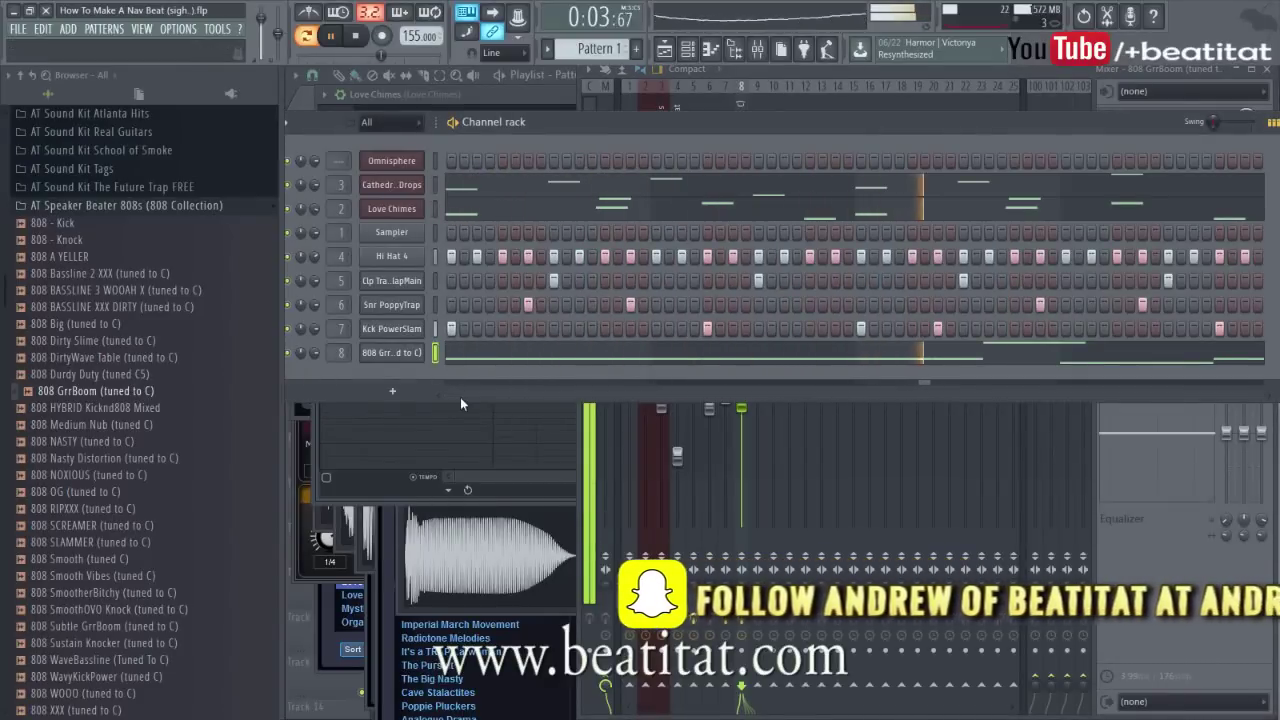
pyautogui.click(127, 206)
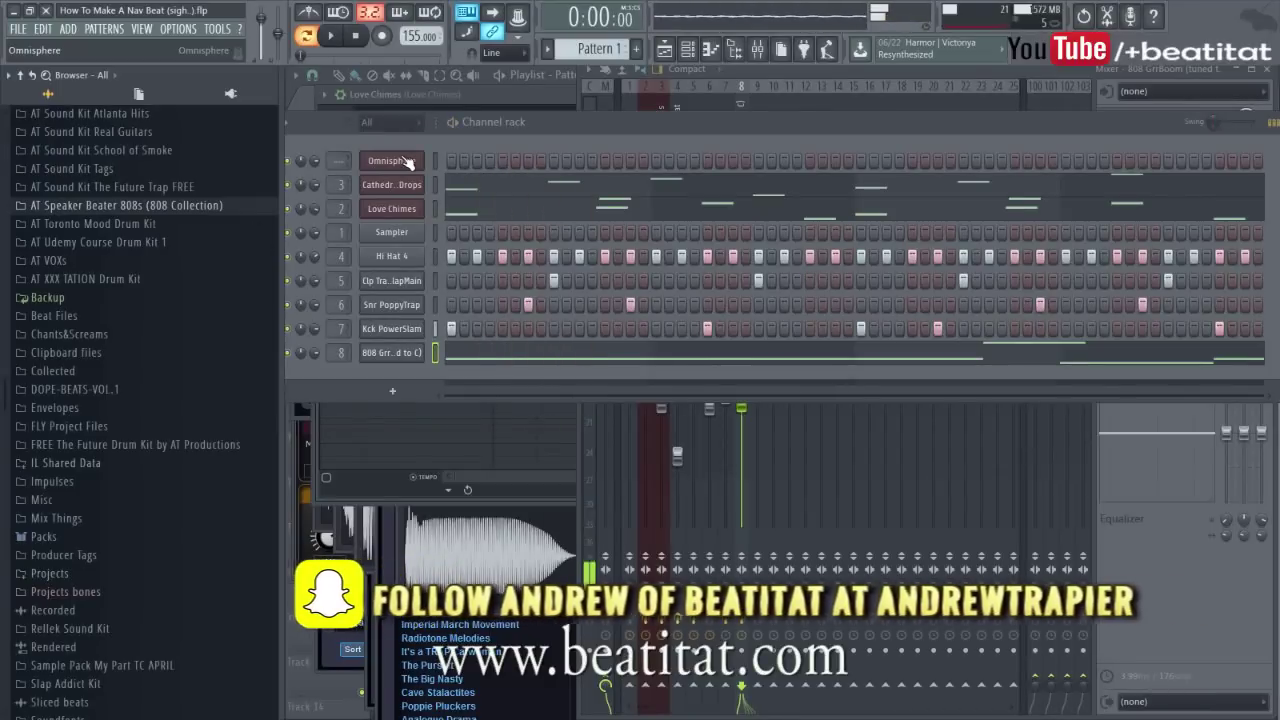
pyautogui.click(366, 36)
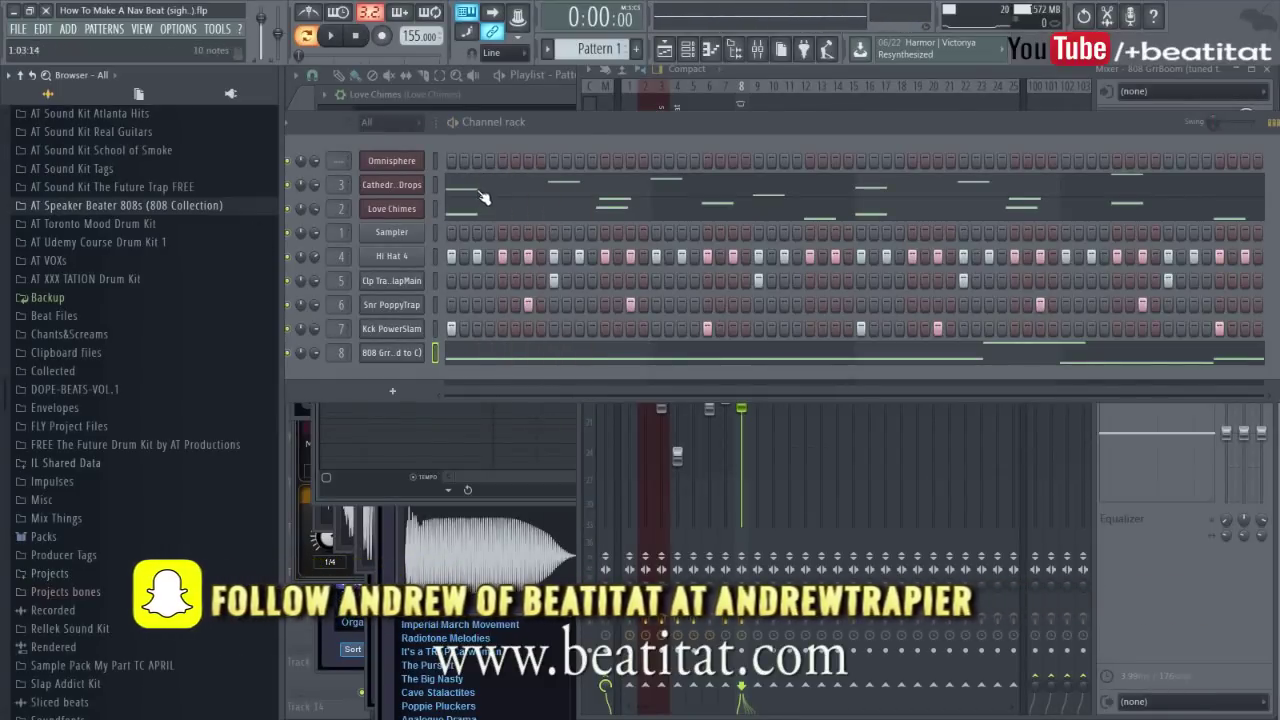
# Open the Omnisphere channel's patch browser, filter the genre to Ambient and load the Ambient Space Piano patch.
pyautogui.rightClick(403, 160)
pyautogui.click(403, 160)
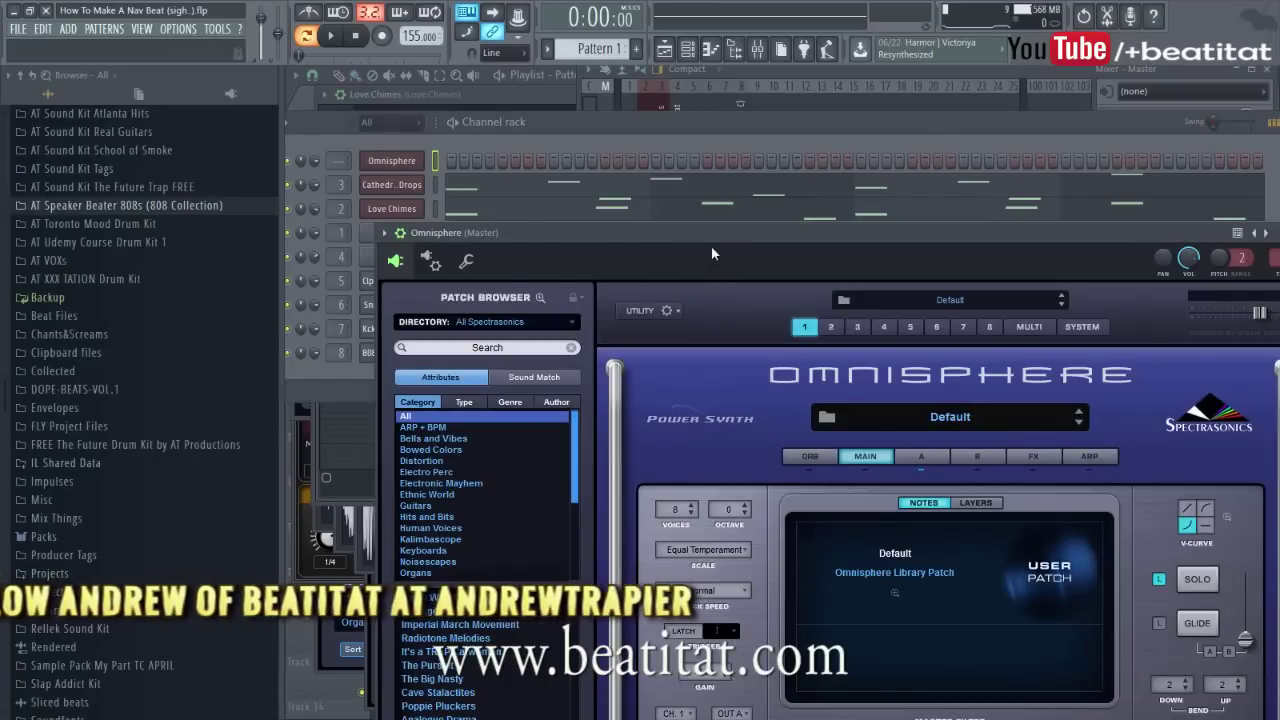
pyautogui.moveTo(711, 245); pyautogui.dragTo(653, 153)
pyautogui.click(450, 310)
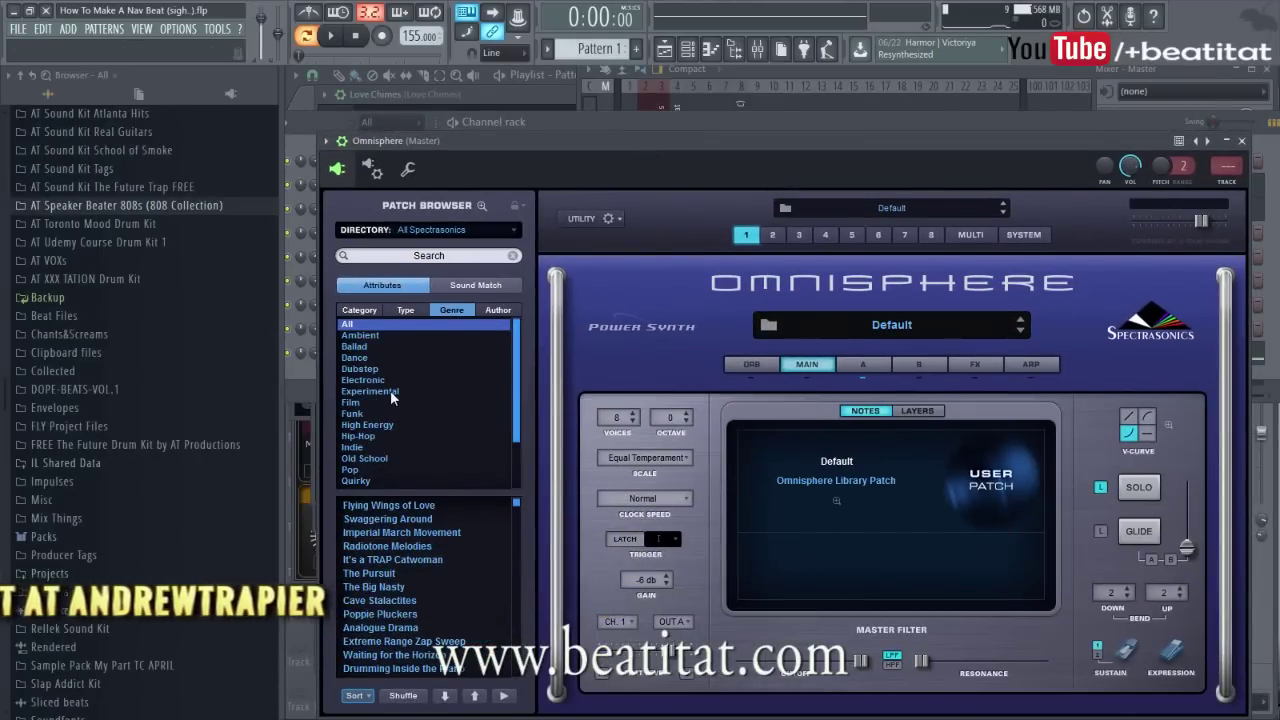
pyautogui.click(381, 336)
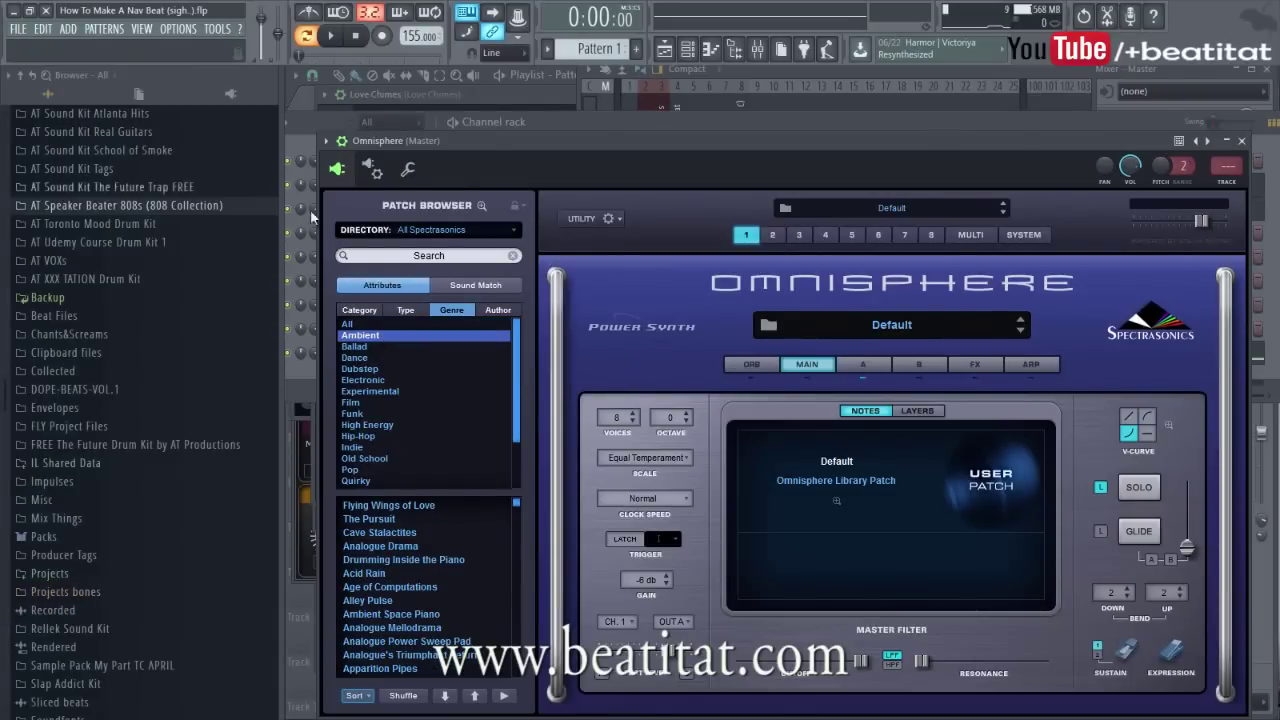
pyautogui.moveTo(518, 147); pyautogui.dragTo(556, 113)
pyautogui.click(424, 579)
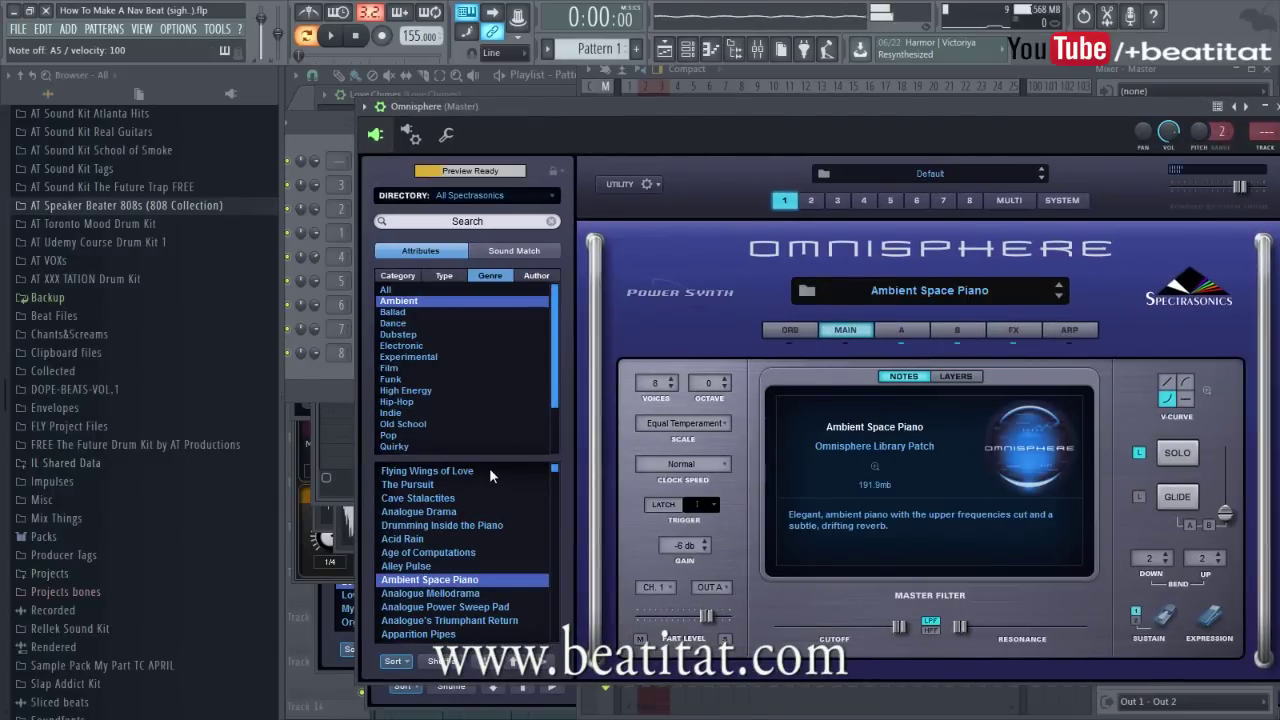
# In Omnisphere's piano roll, stack D#6, B5 and F#6 notes at the start of bar 1 as a chord.
pyautogui.click(329, 381)
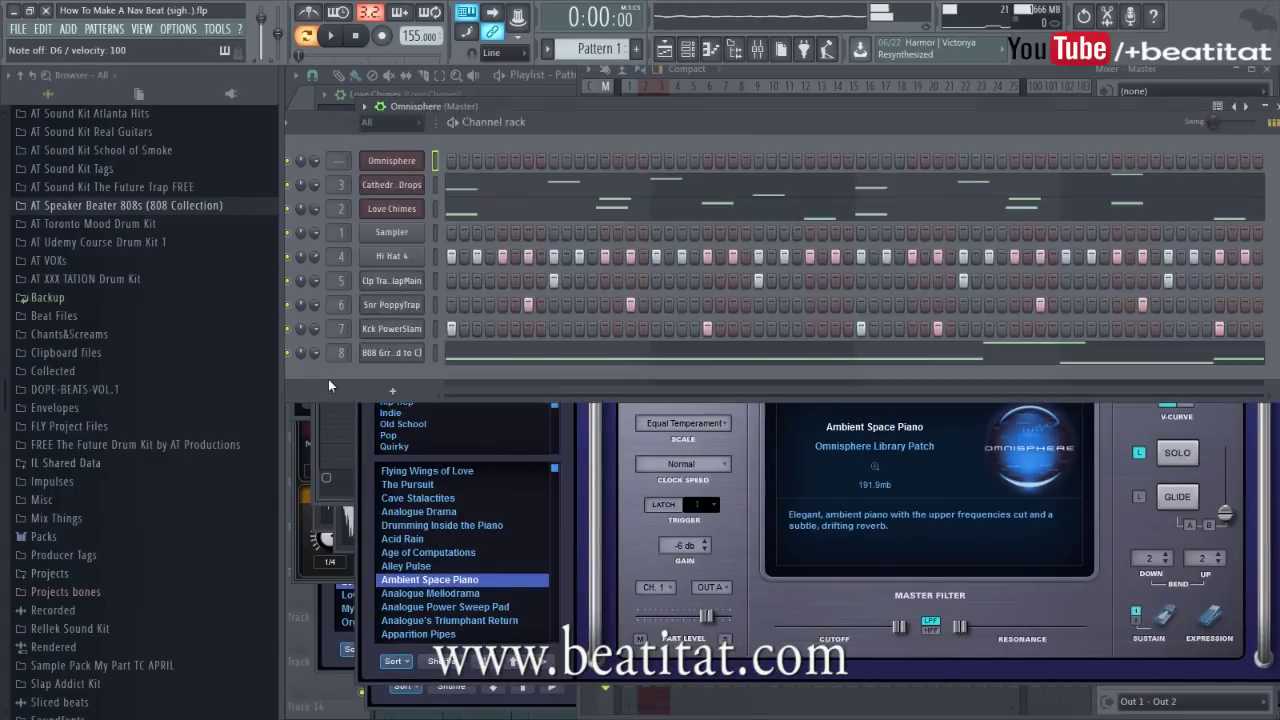
pyautogui.rightClick(420, 157)
pyautogui.click(444, 161)
pyautogui.scroll(3, 384, 338)
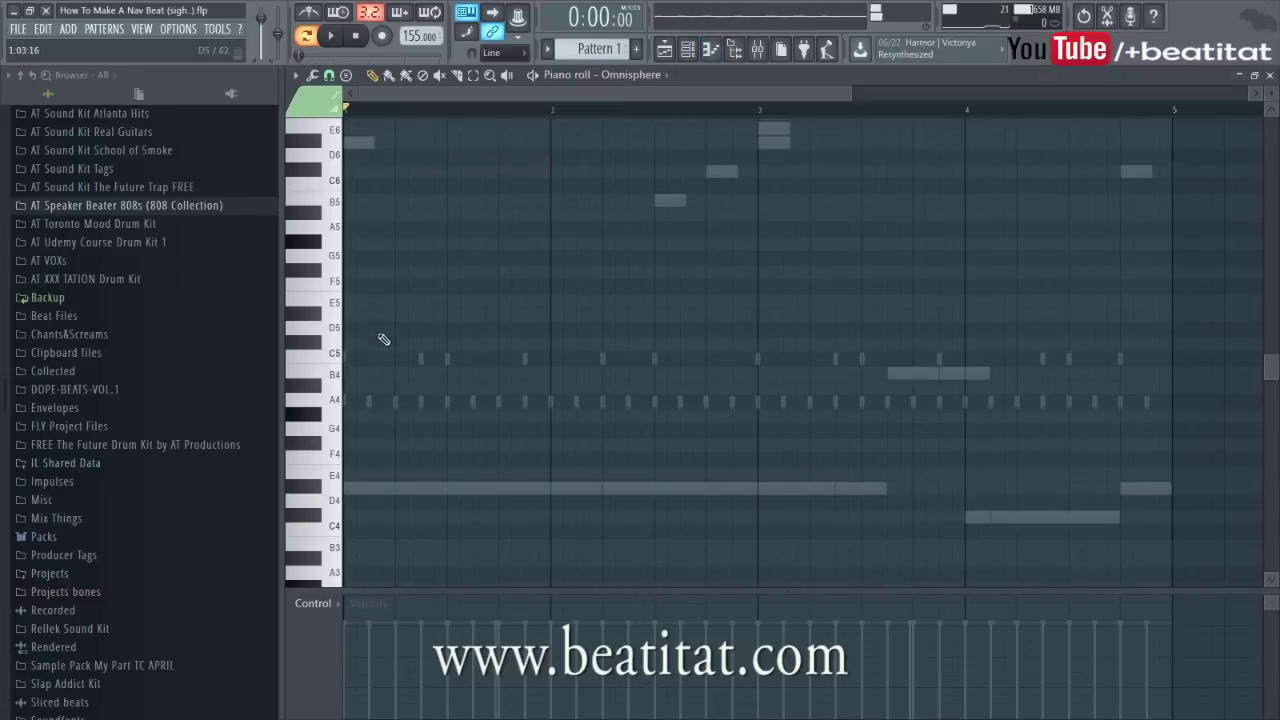
pyautogui.moveTo(348, 273); pyautogui.dragTo(307, 275)
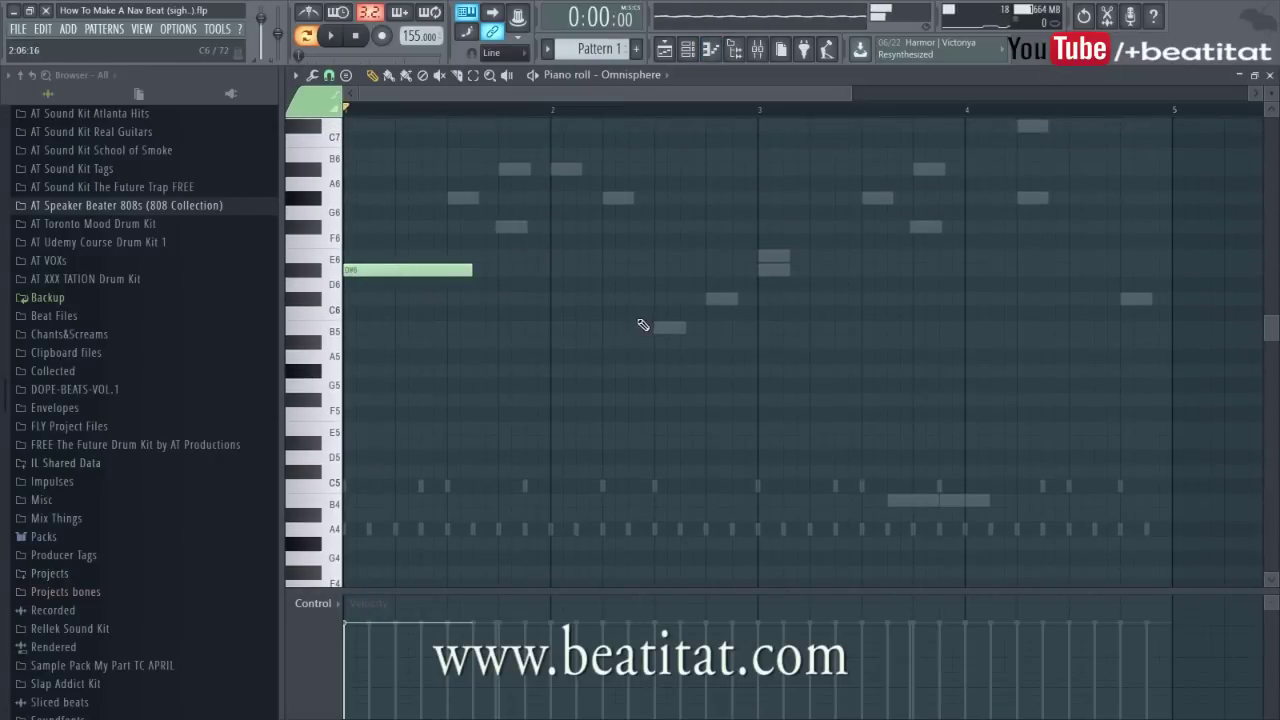
pyautogui.moveTo(657, 298); pyautogui.dragTo(315, 332)
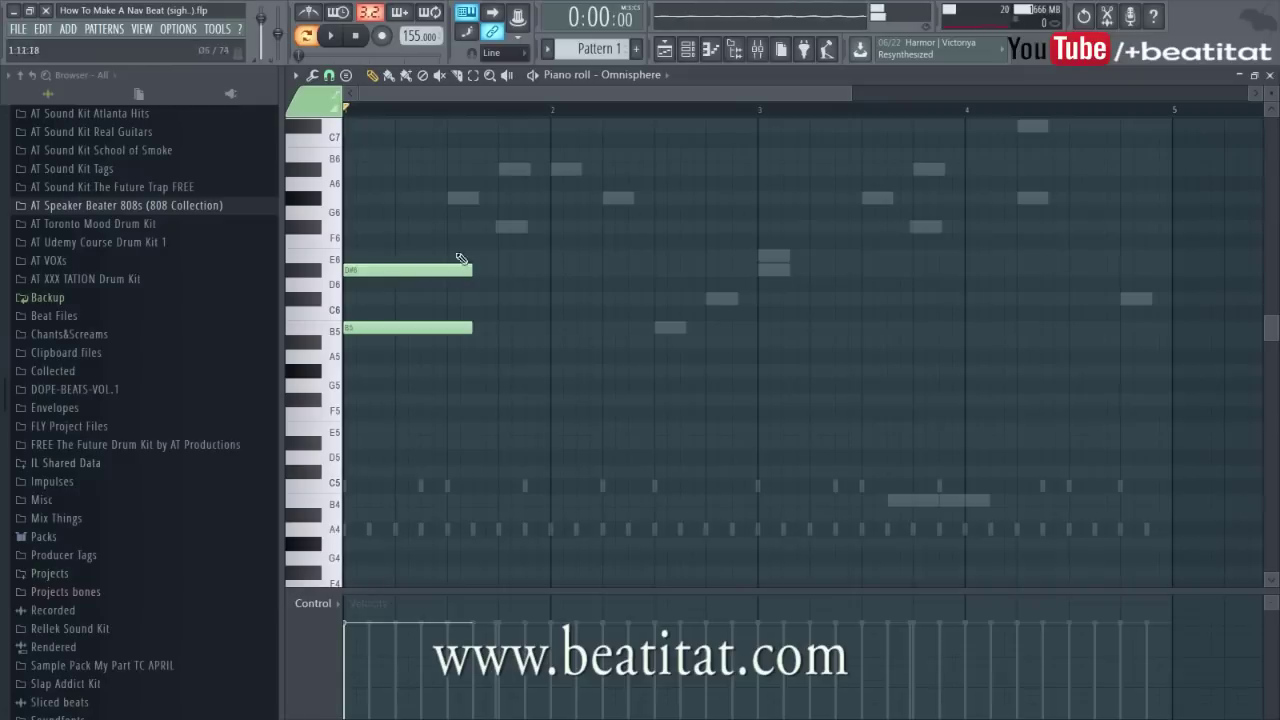
pyautogui.moveTo(403, 203); pyautogui.dragTo(357, 185)
pyautogui.rightClick(420, 183)
pyautogui.moveTo(375, 227); pyautogui.dragTo(283, 207)
pyautogui.rightClick(426, 211)
pyautogui.moveTo(388, 229); pyautogui.dragTo(291, 234)
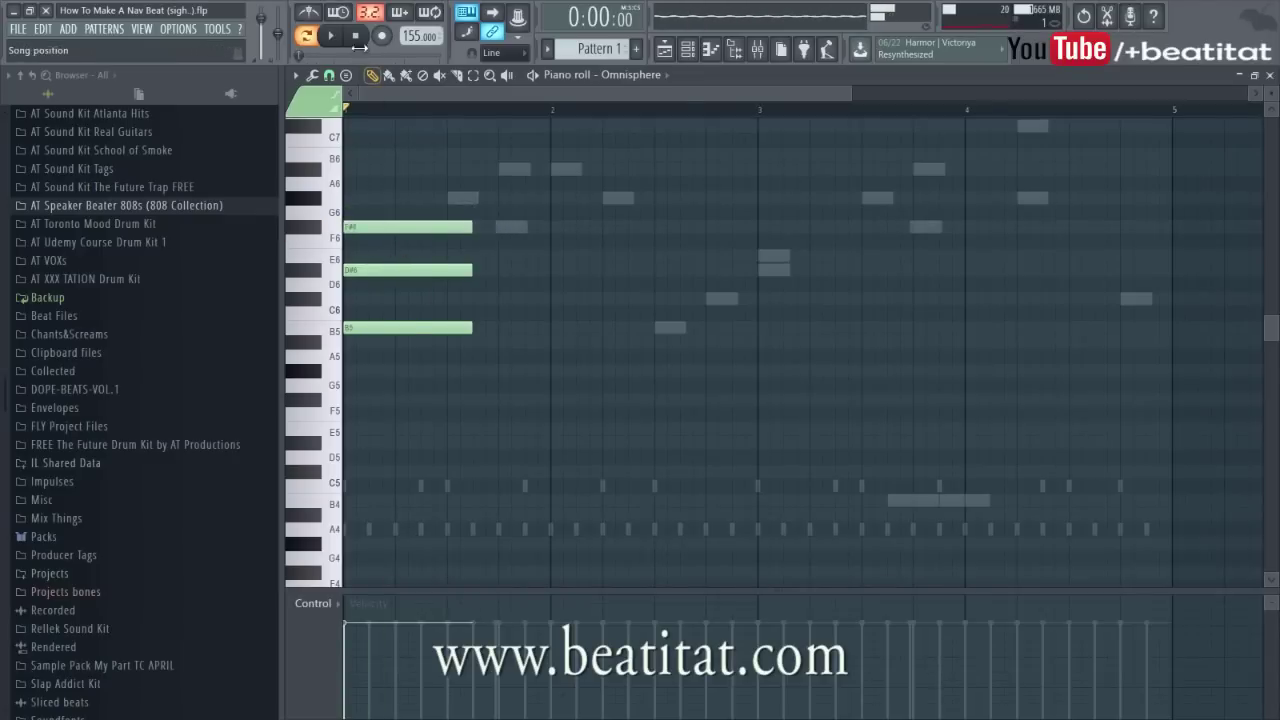
# Replace the chord's B5 note with A#6 and audition the chord with the pattern.
pyautogui.press('space')
pyautogui.rightClick(371, 327)
pyautogui.press('space')
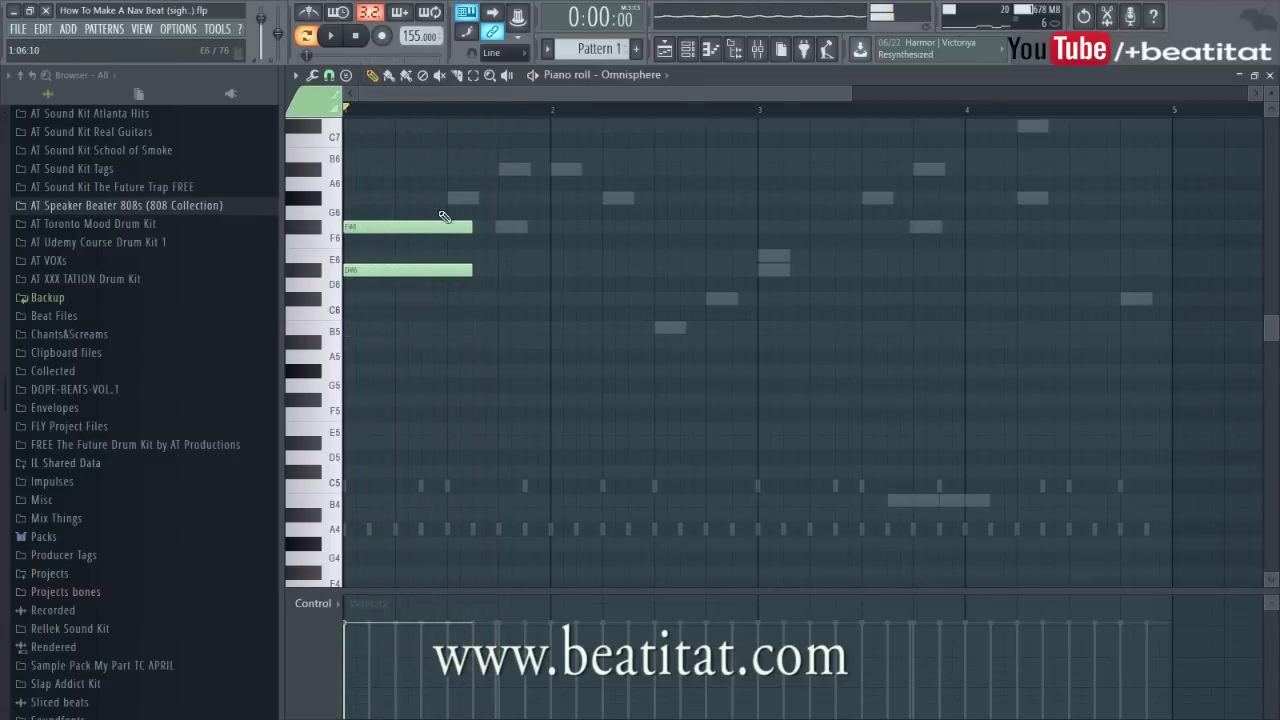
pyautogui.moveTo(384, 170); pyautogui.dragTo(352, 175)
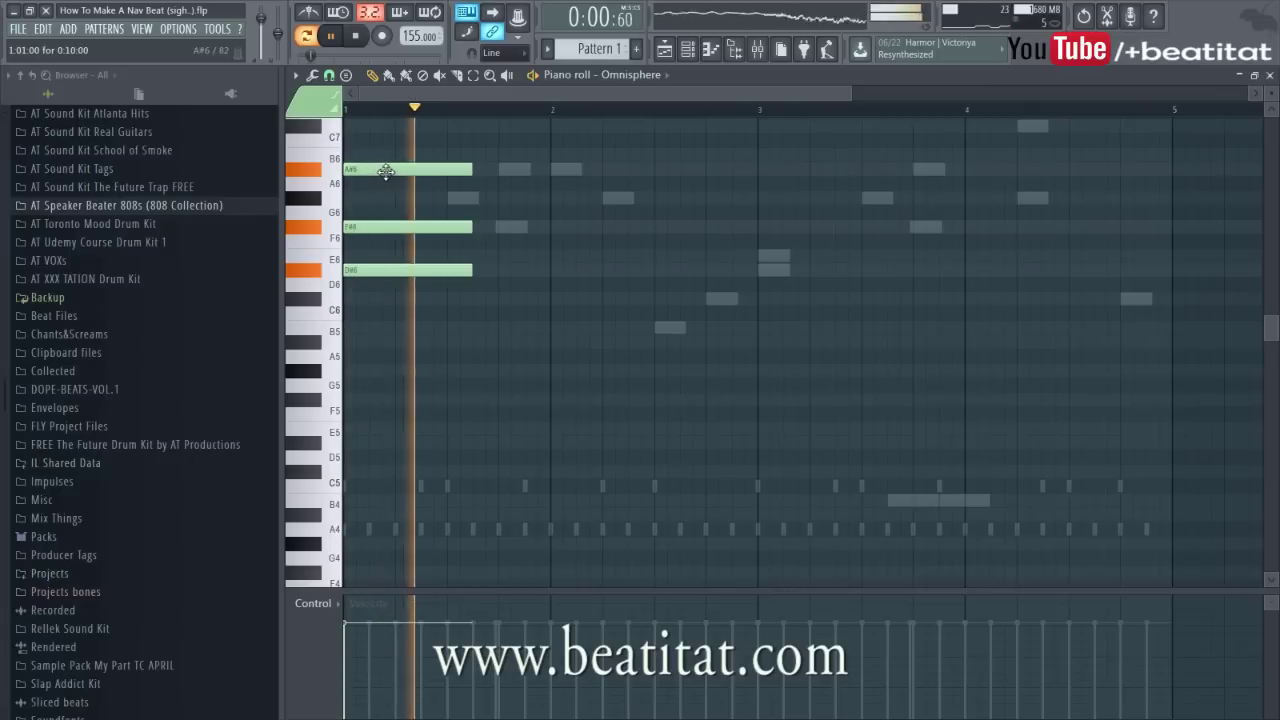
pyautogui.press('space')
# Add an F#6 note late in bar 1 and a B5, D#6, F#6 chord mid bar 2, shortened to end just before bar 3.
pyautogui.click(500, 229)
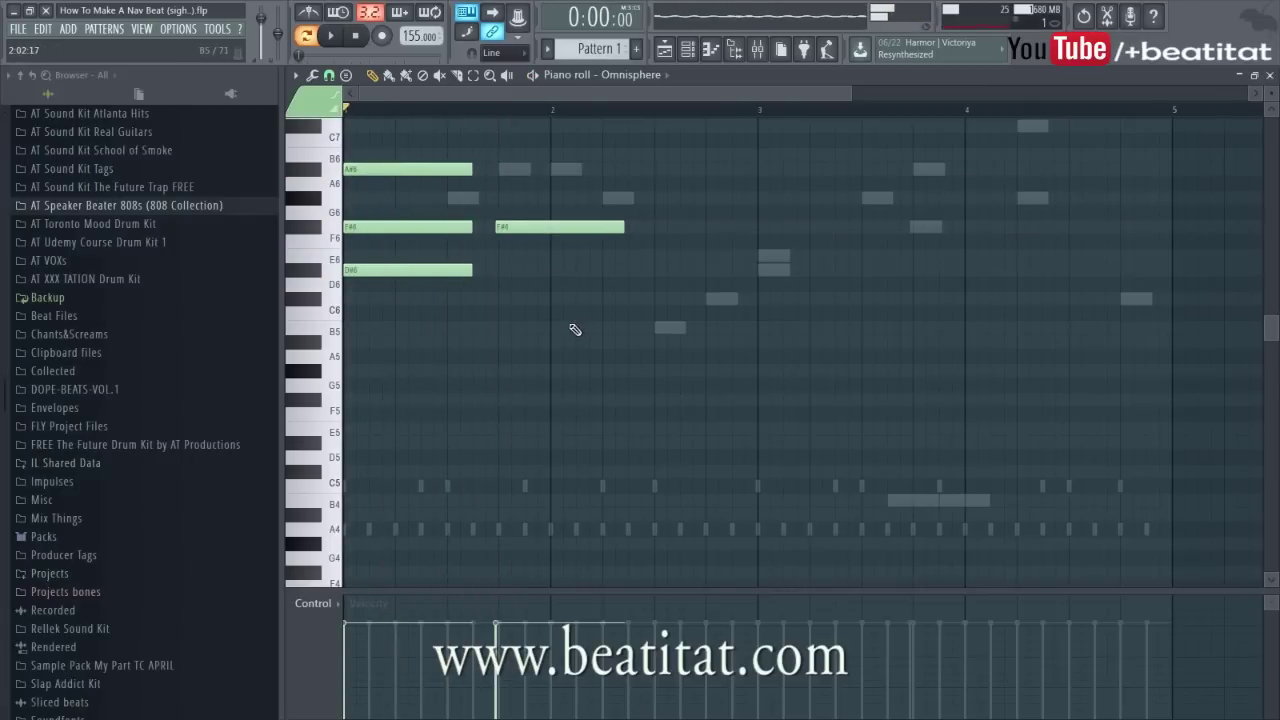
pyautogui.click(656, 329)
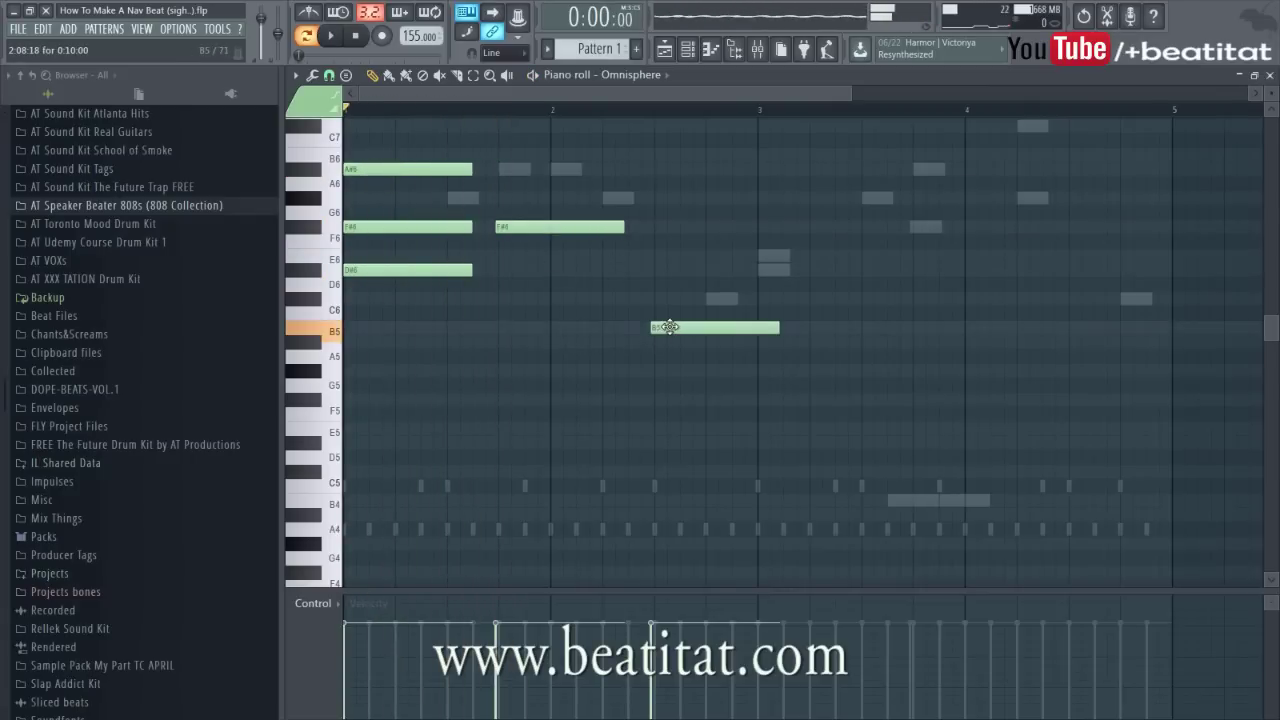
pyautogui.click(658, 271)
pyautogui.click(657, 229)
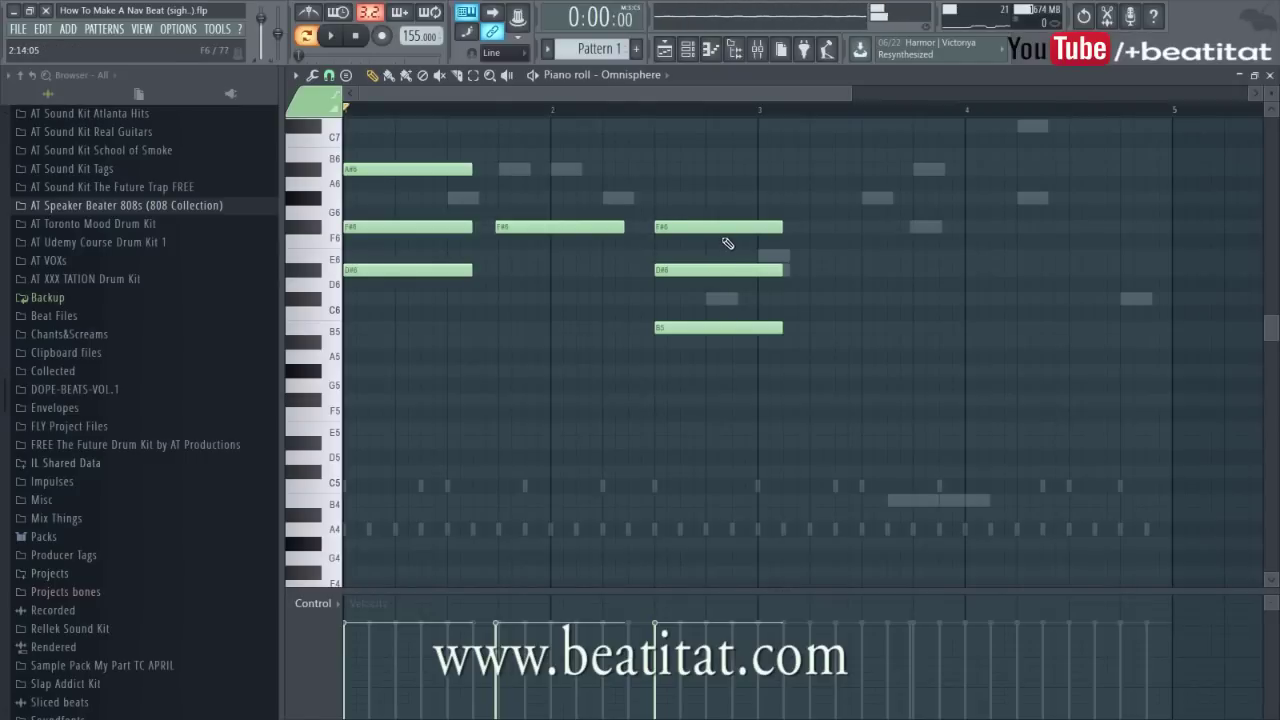
pyautogui.moveTo(795, 212); pyautogui.dragTo(731, 362)
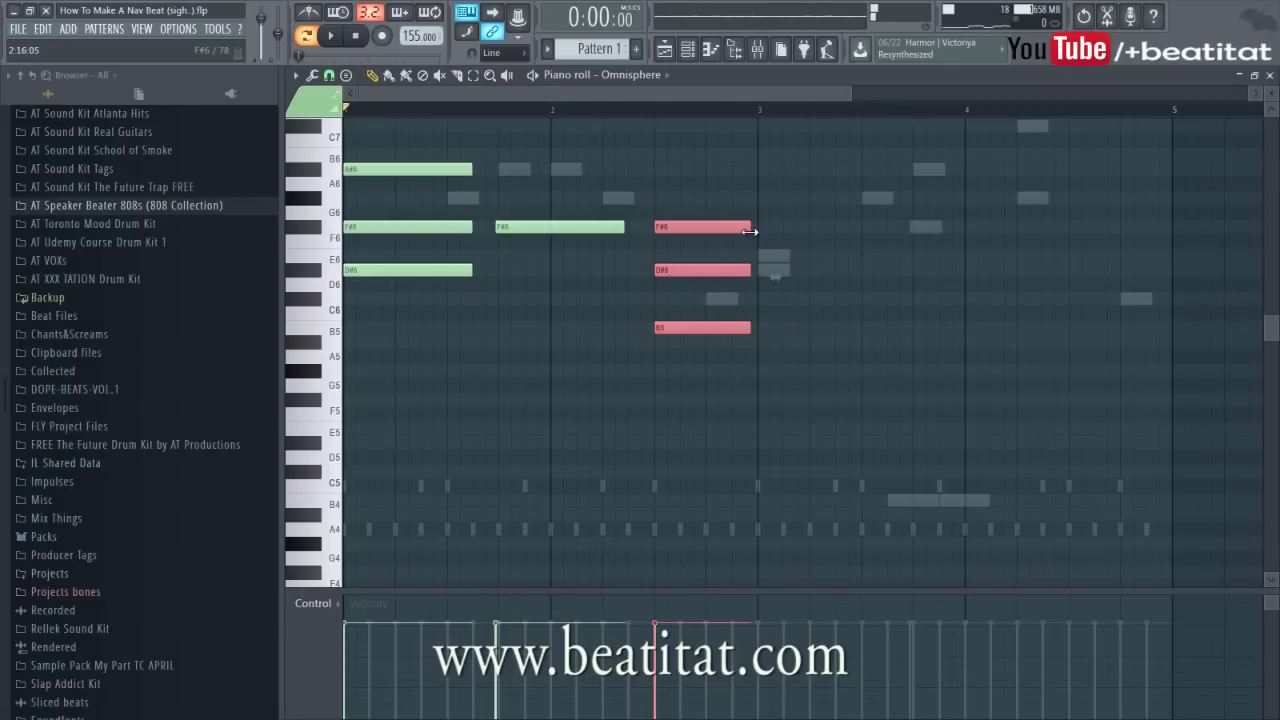
# Duplicate all the notes of bars 1–2 into bars 3–4 and close the piano roll.
pyautogui.hotkey('ctrl', 'a')
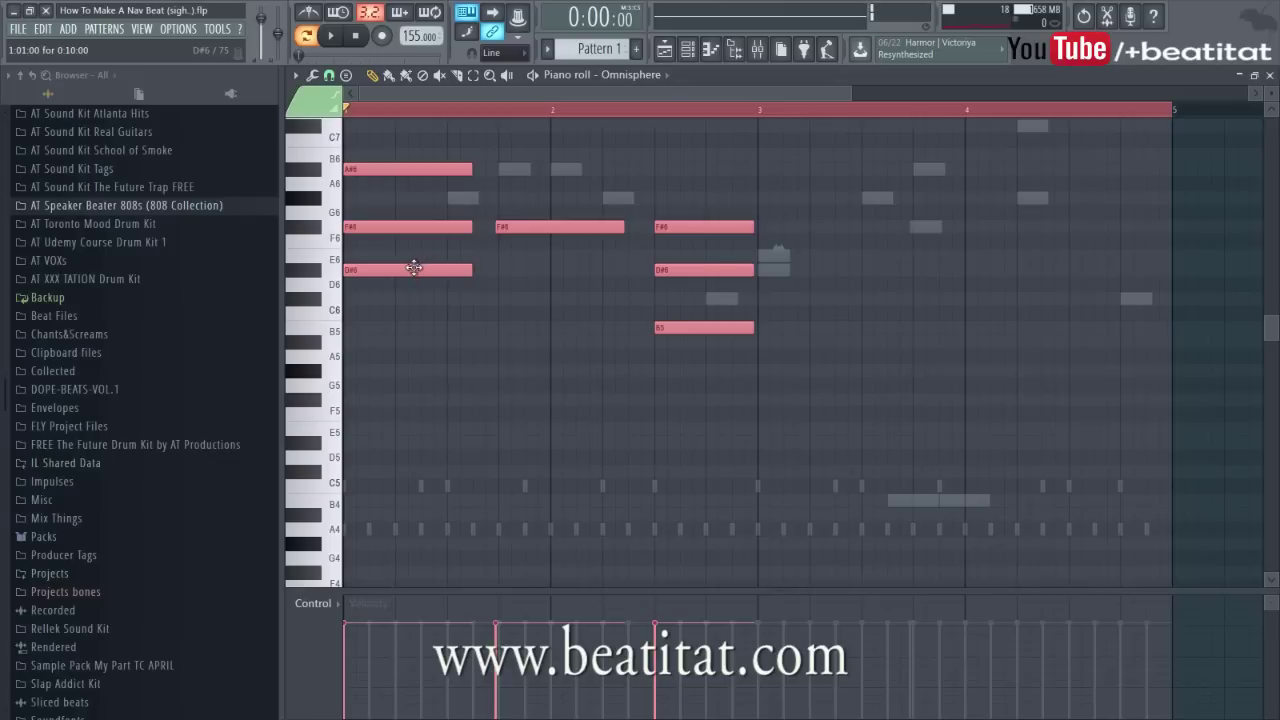
pyautogui.hotkey('ctrl', 'b')
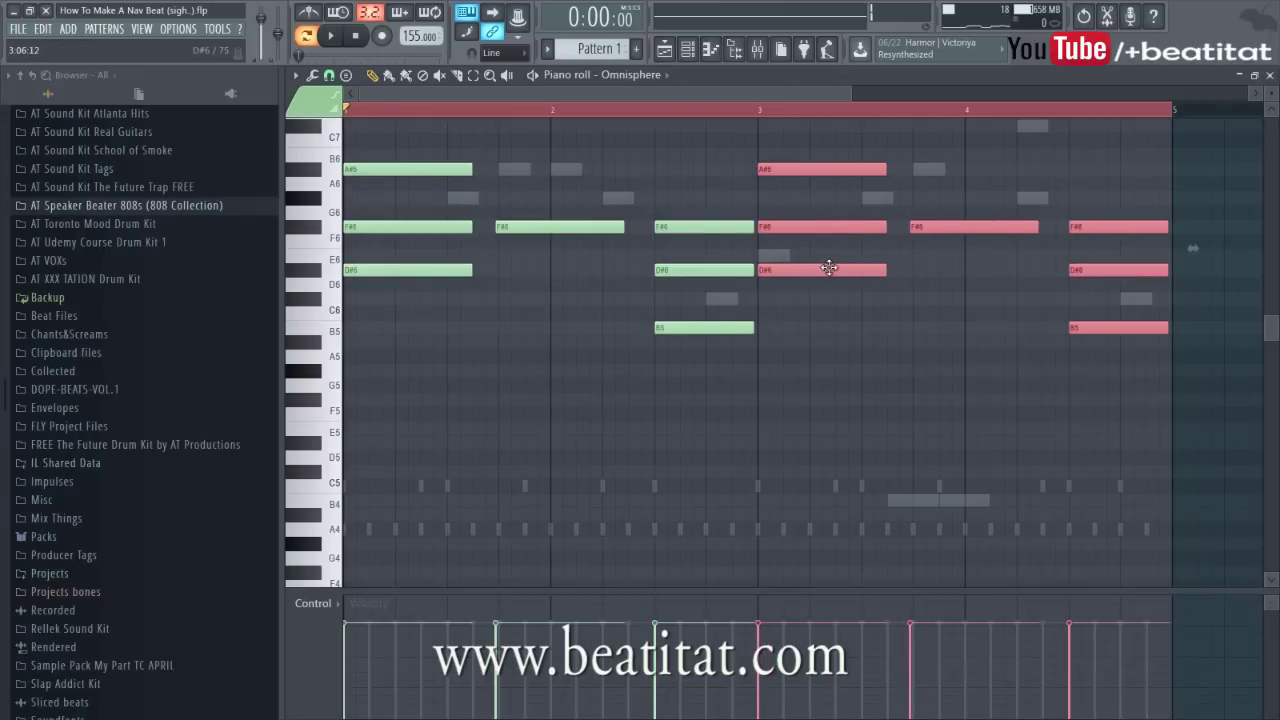
pyautogui.scroll(5, 812, 338)
pyautogui.press('Escape')
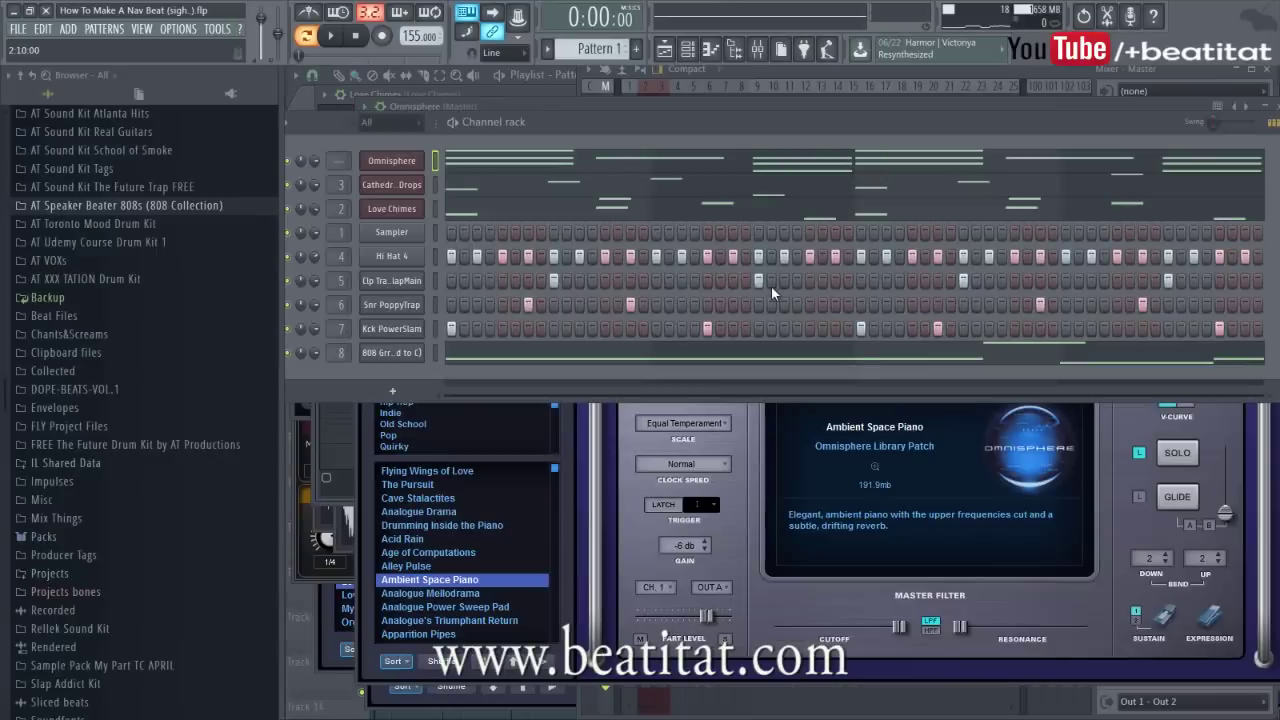
# Route the Omnisphere channel to mixer track 9 and load Gross Beat in its first effect slot.
pyautogui.click(396, 170)
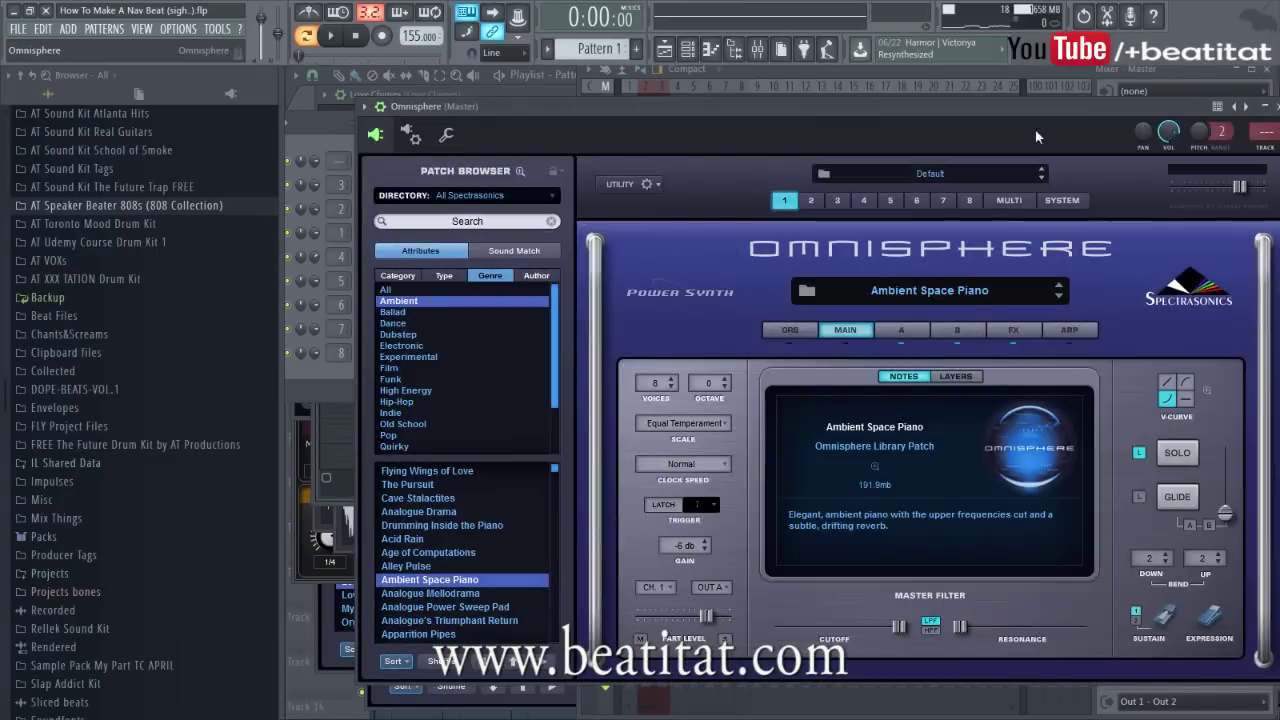
pyautogui.doubleClick(1261, 134)
pyautogui.click(1135, 121)
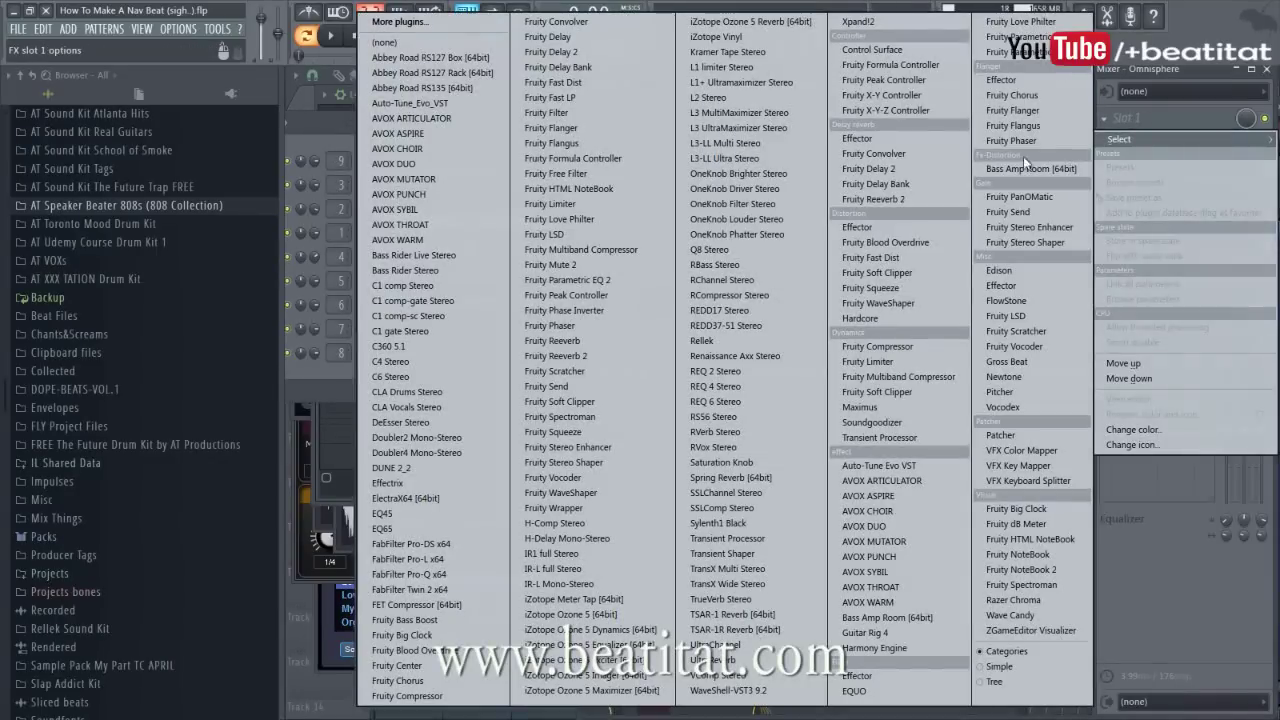
pyautogui.click(1012, 361)
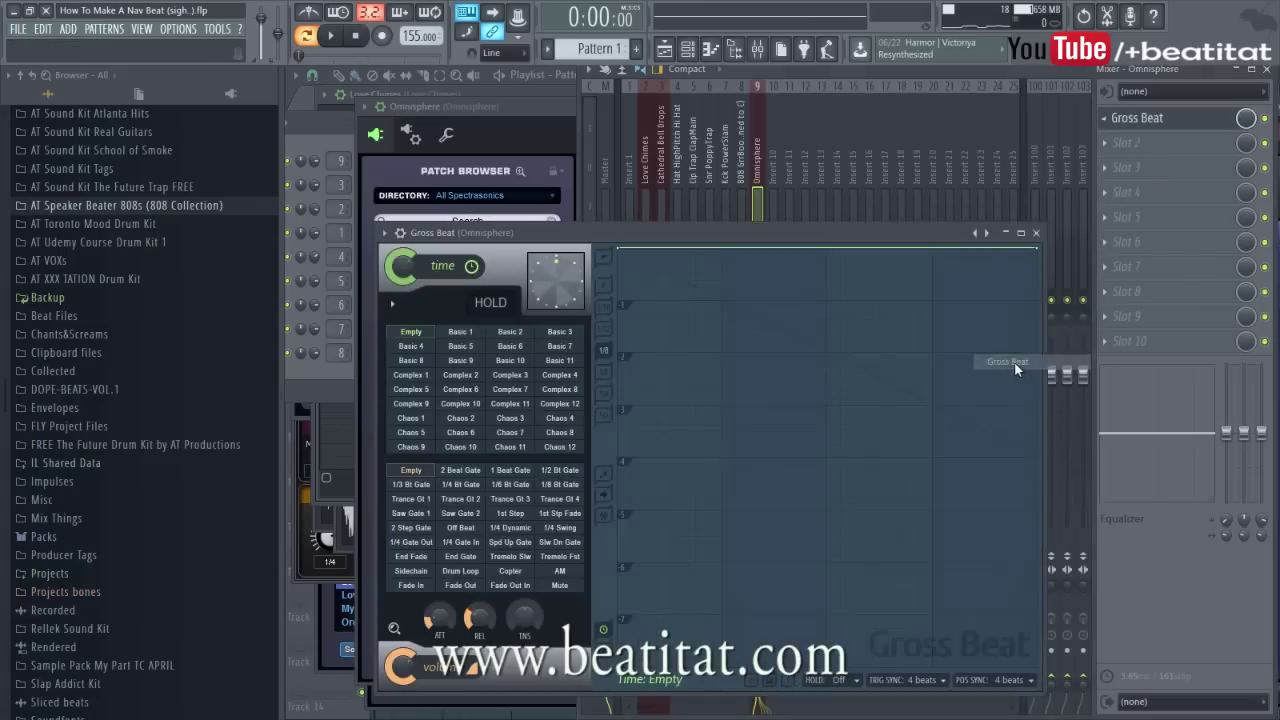
pyautogui.click(383, 223)
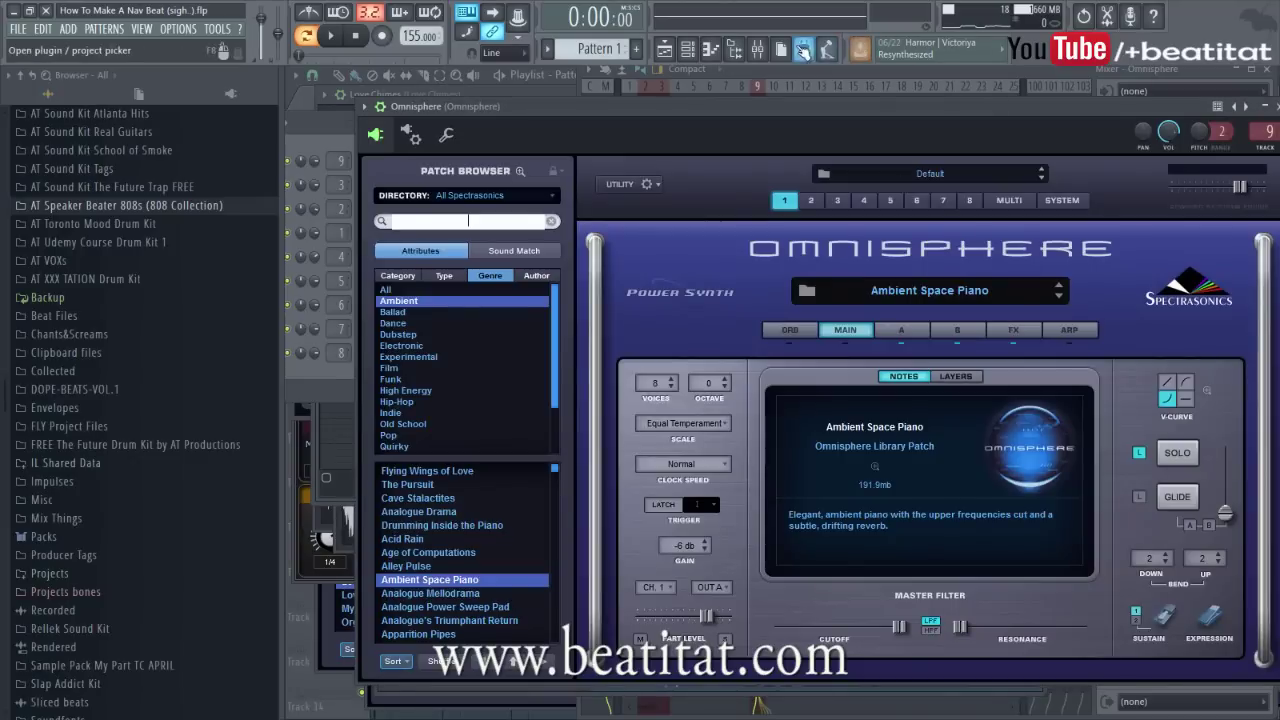
# Play the pattern and lower the Omnisphere mixer track's volume to about -9.5 dB.
pyautogui.click(761, 48)
pyautogui.click(761, 48)
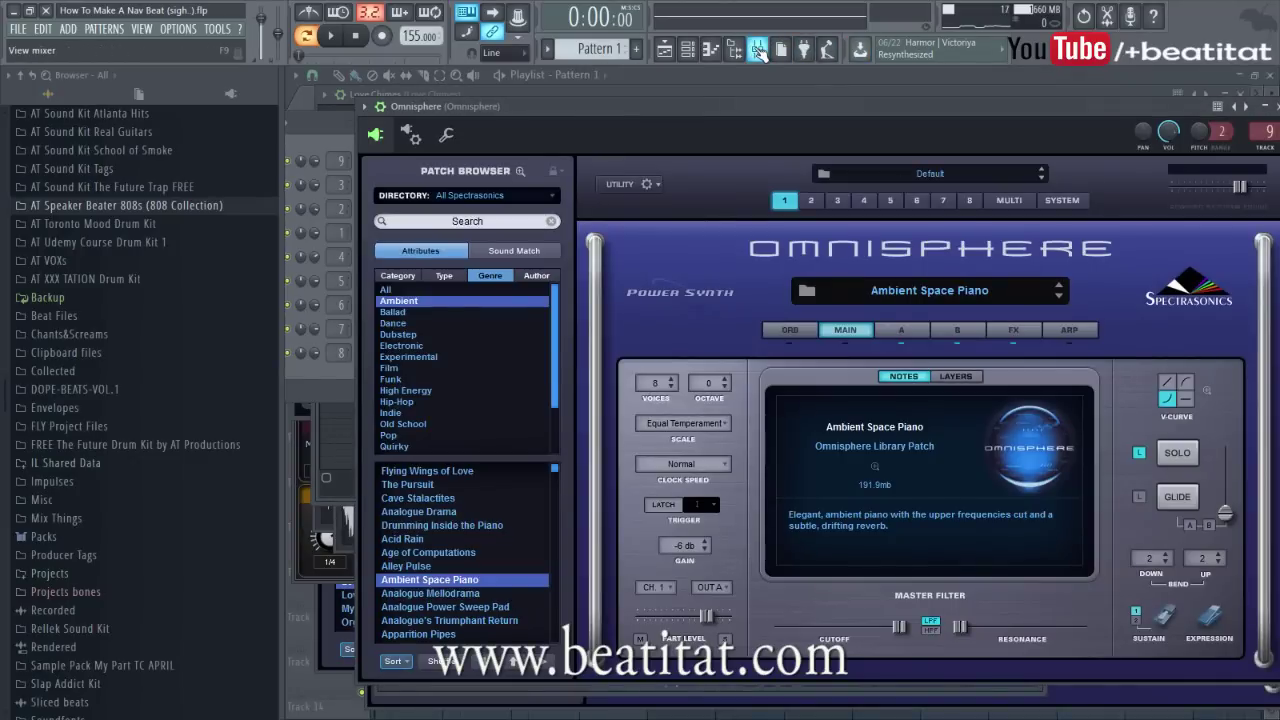
pyautogui.click(761, 48)
pyautogui.press('space')
pyautogui.moveTo(757, 375); pyautogui.dragTo(757, 435)
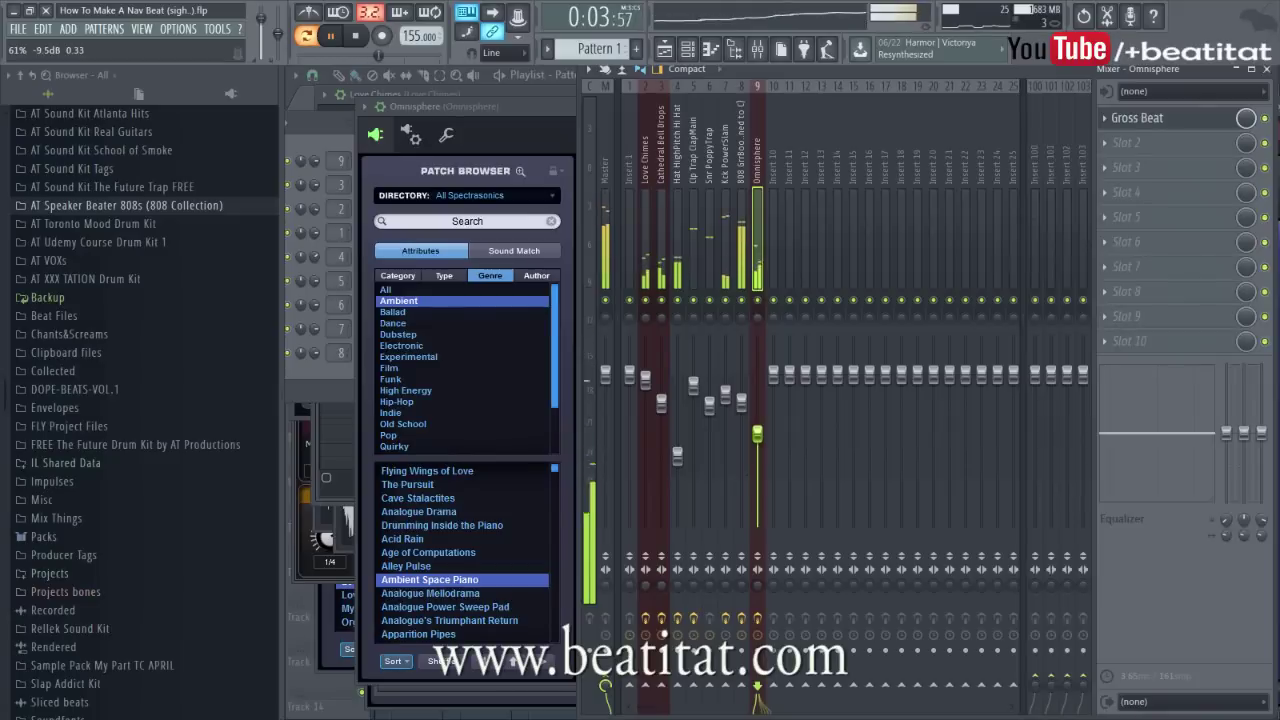
# In Omnisphere's piano roll, replace the chord at the start of bar 3 with E6, C#6 and A#5 notes.
pyautogui.click(688, 50)
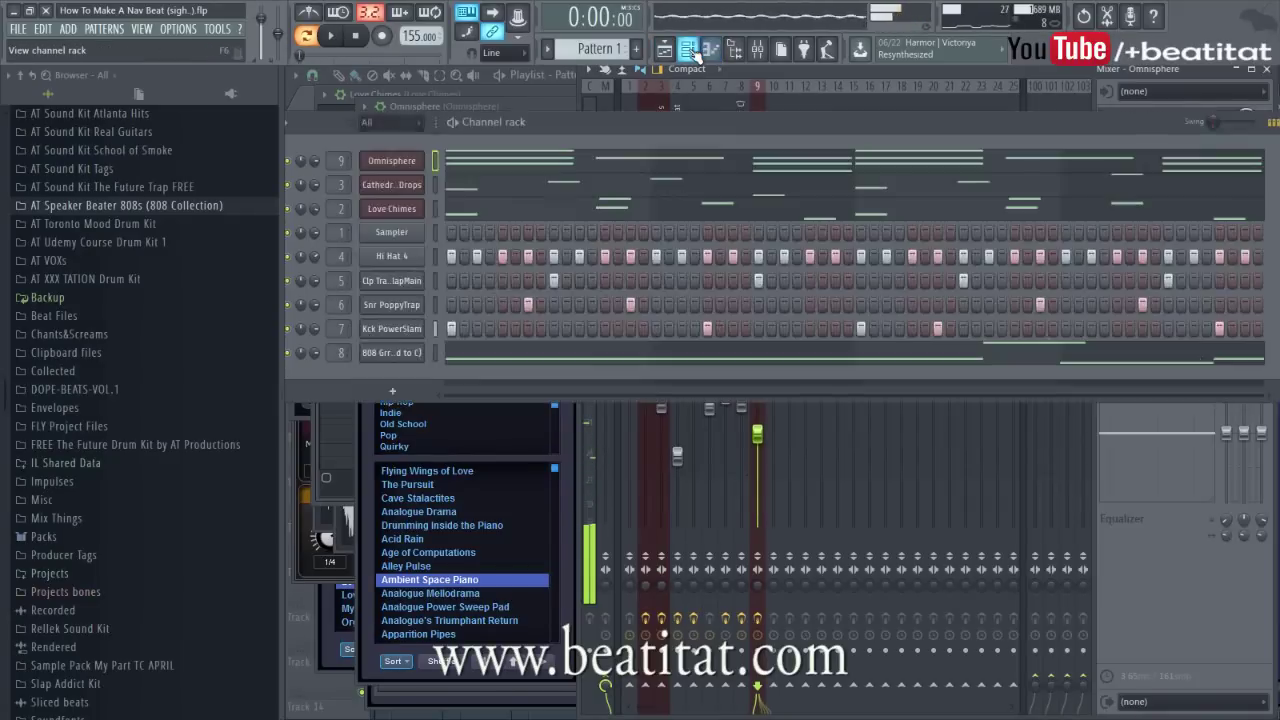
pyautogui.click(598, 159)
pyautogui.scroll(-5, 789, 431)
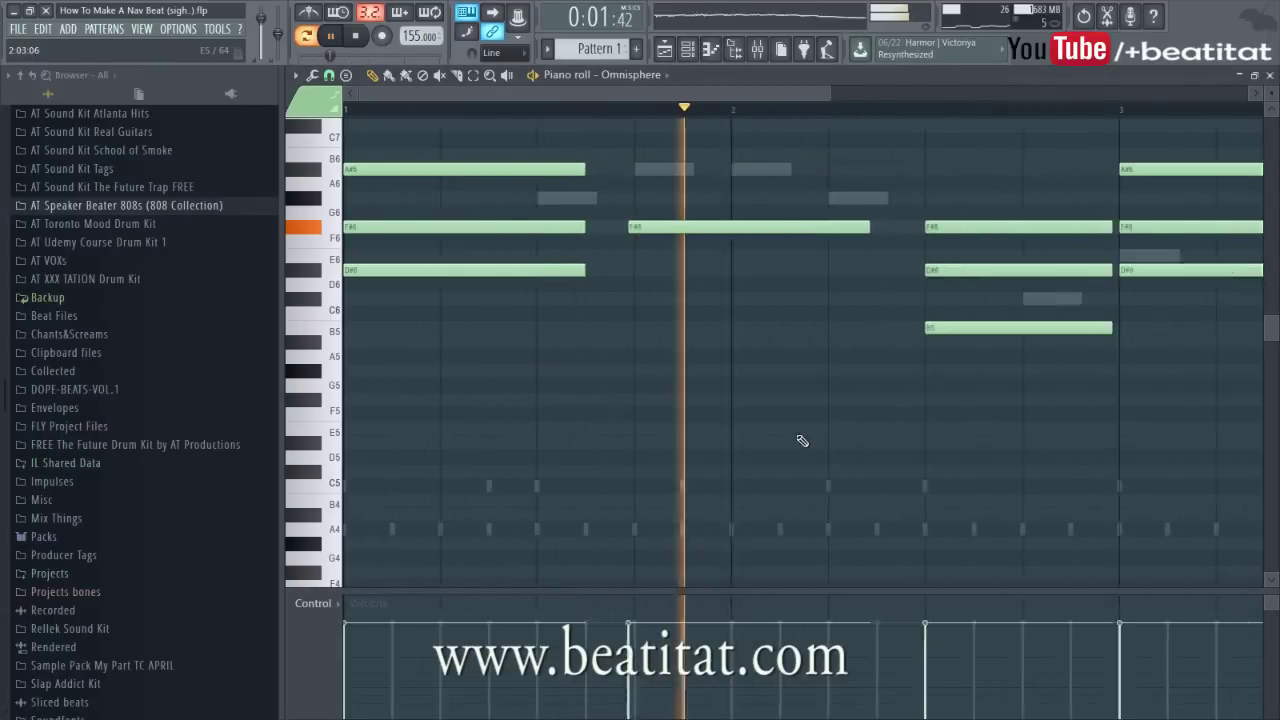
pyautogui.scroll(3, 877, 386)
pyautogui.press('space')
pyautogui.click(782, 341)
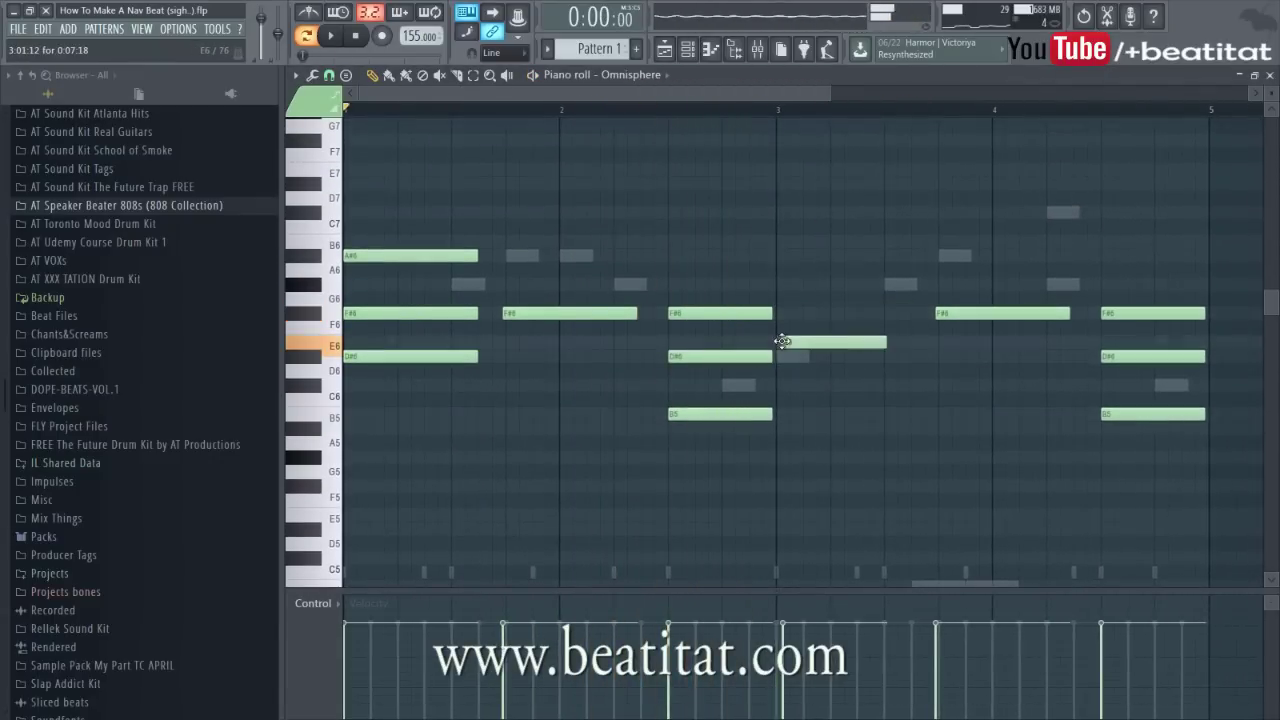
pyautogui.scroll(2, 790, 388)
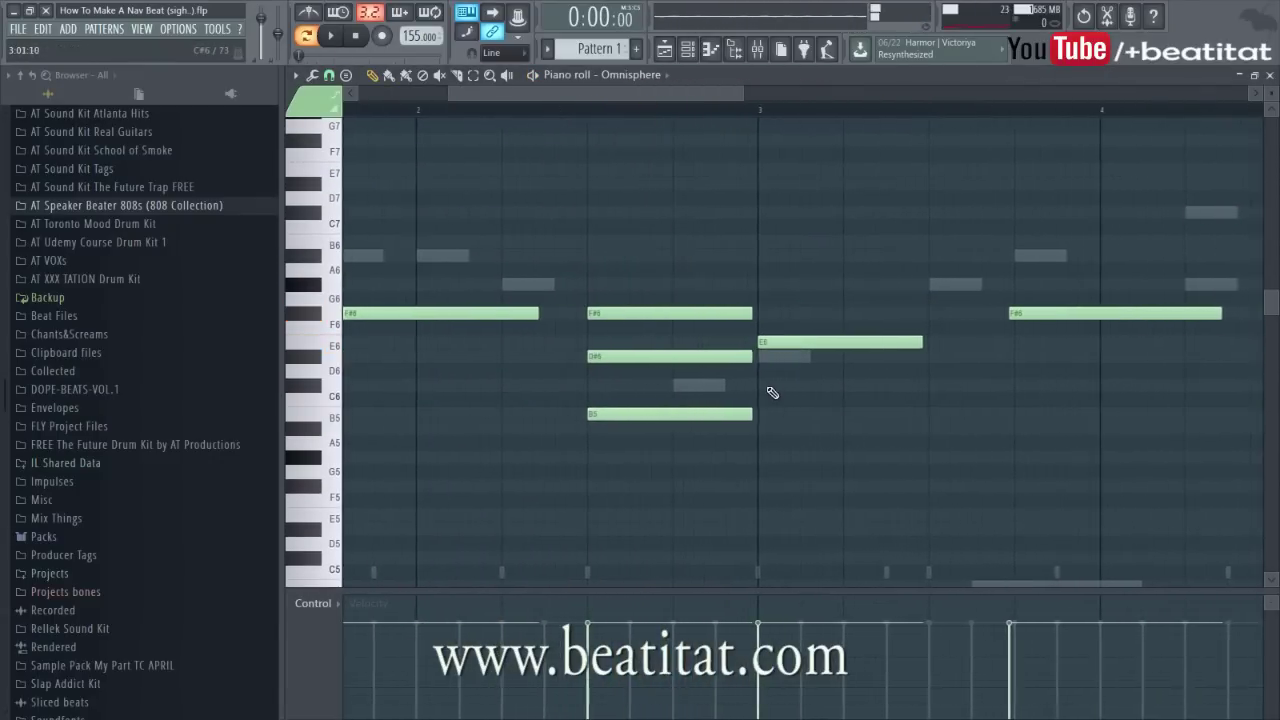
pyautogui.click(760, 385)
pyautogui.click(760, 430)
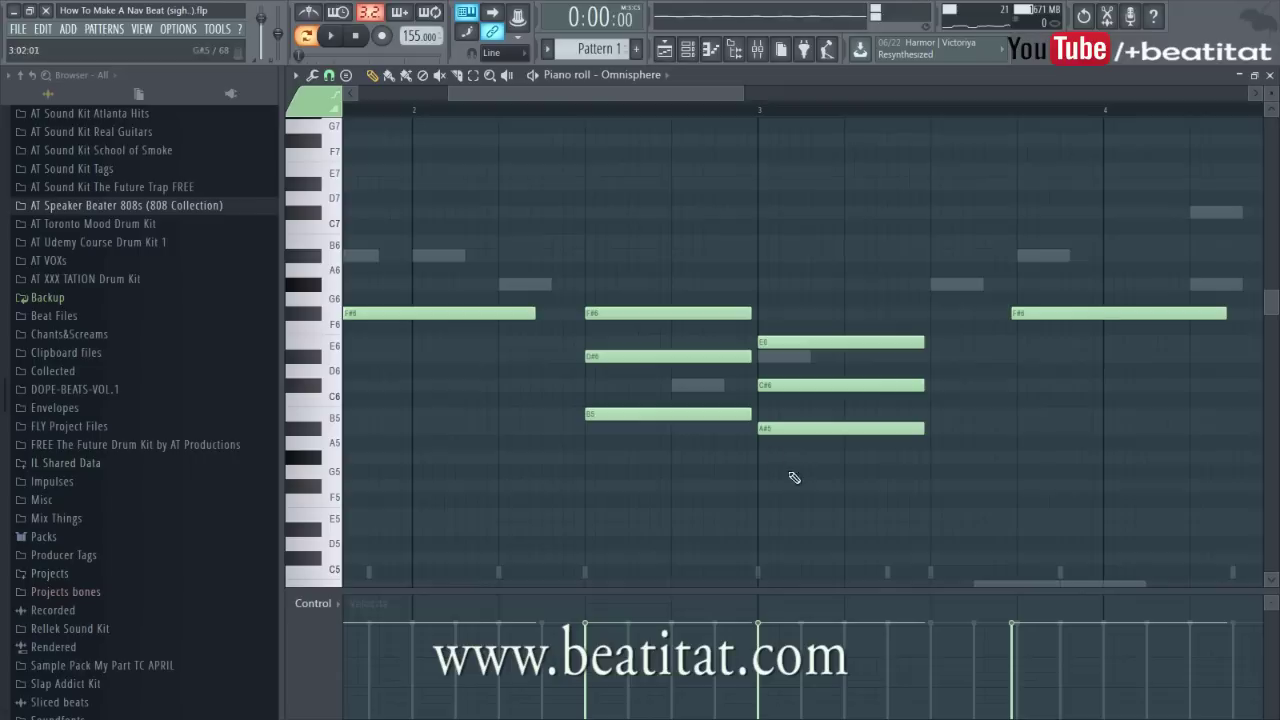
# Replace the F#6 note late in bar 3 with a G#6 at mid-bar, audition the part and close the piano roll.
pyautogui.press('space')
pyautogui.rightClick(1016, 313)
pyautogui.click(932, 284)
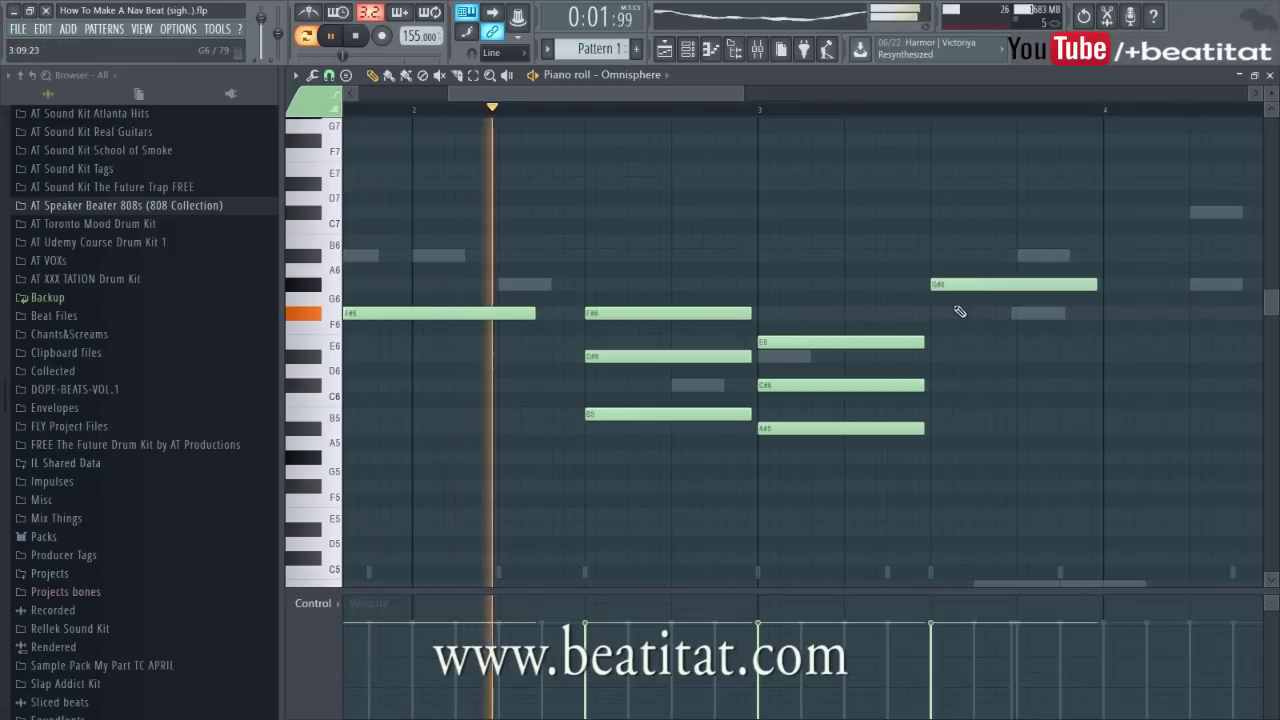
pyautogui.scroll(-2, 975, 328)
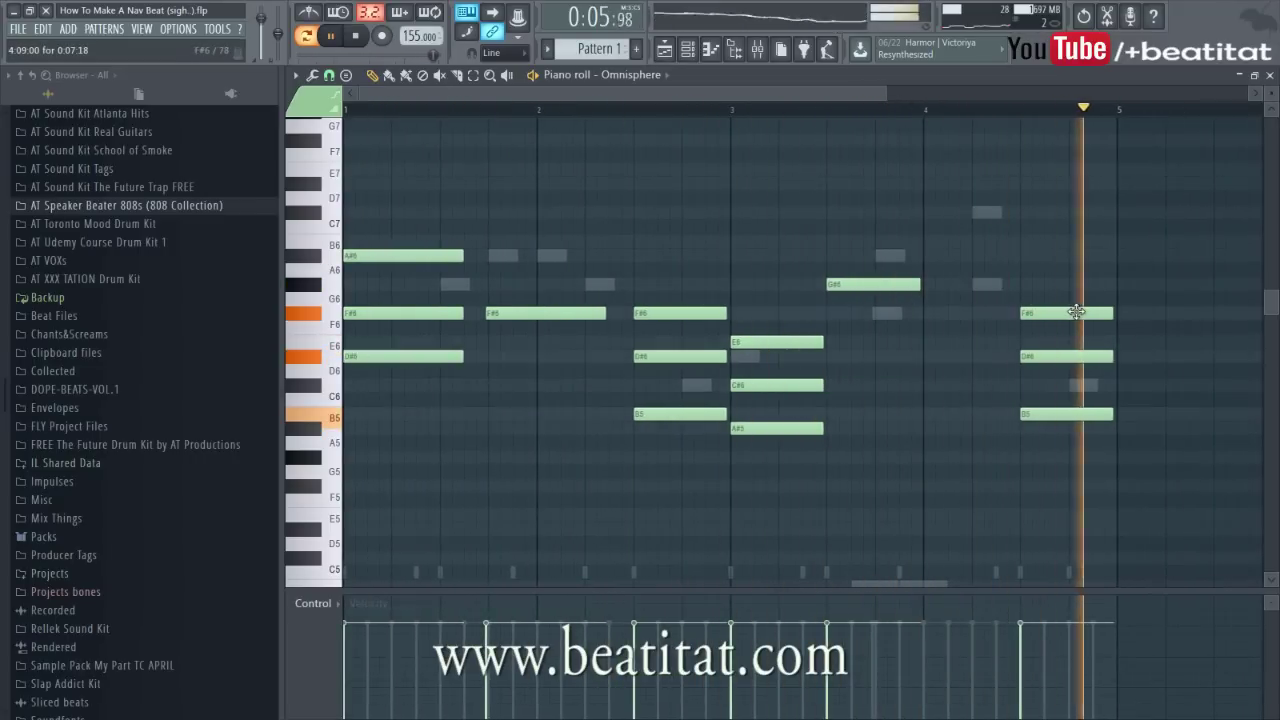
pyautogui.click(1270, 75)
# Set Gross Beat on the Omnisphere track to the 1/2 Speed time preset.
pyautogui.click(1119, 594)
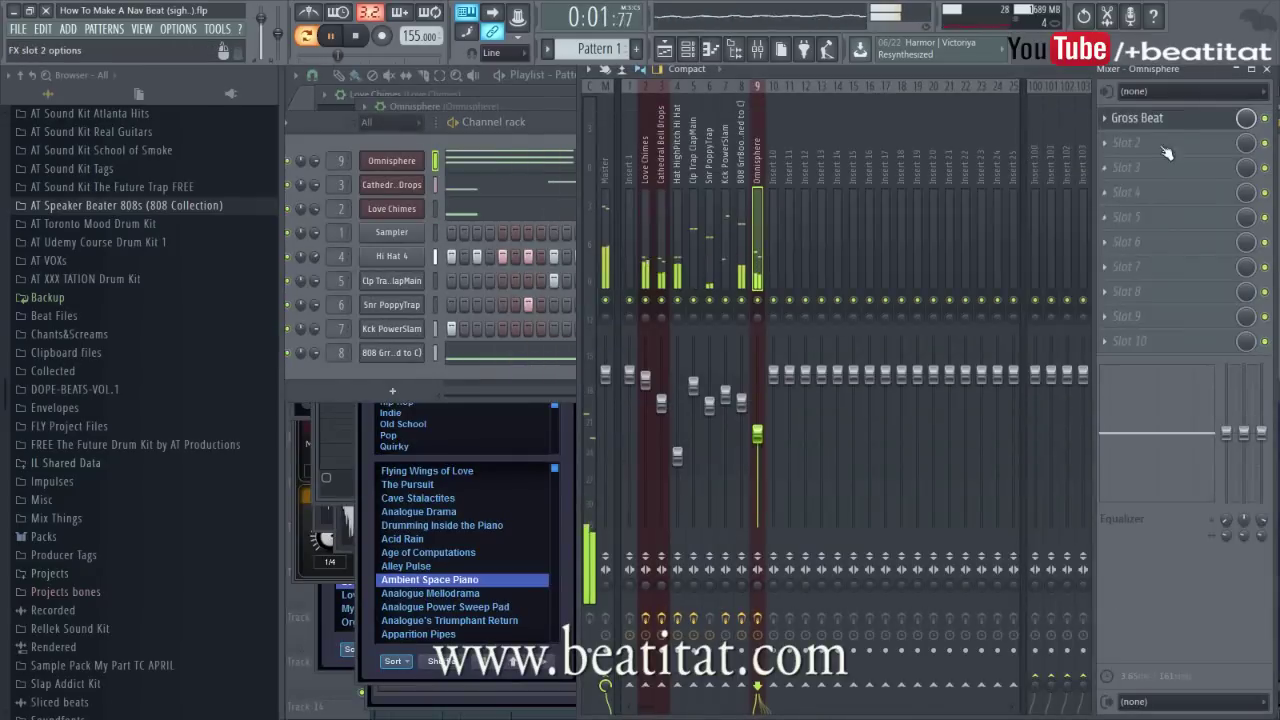
pyautogui.click(1134, 117)
pyautogui.click(388, 233)
pyautogui.moveTo(419, 281)
pyautogui.click(602, 325)
pyautogui.click(528, 443)
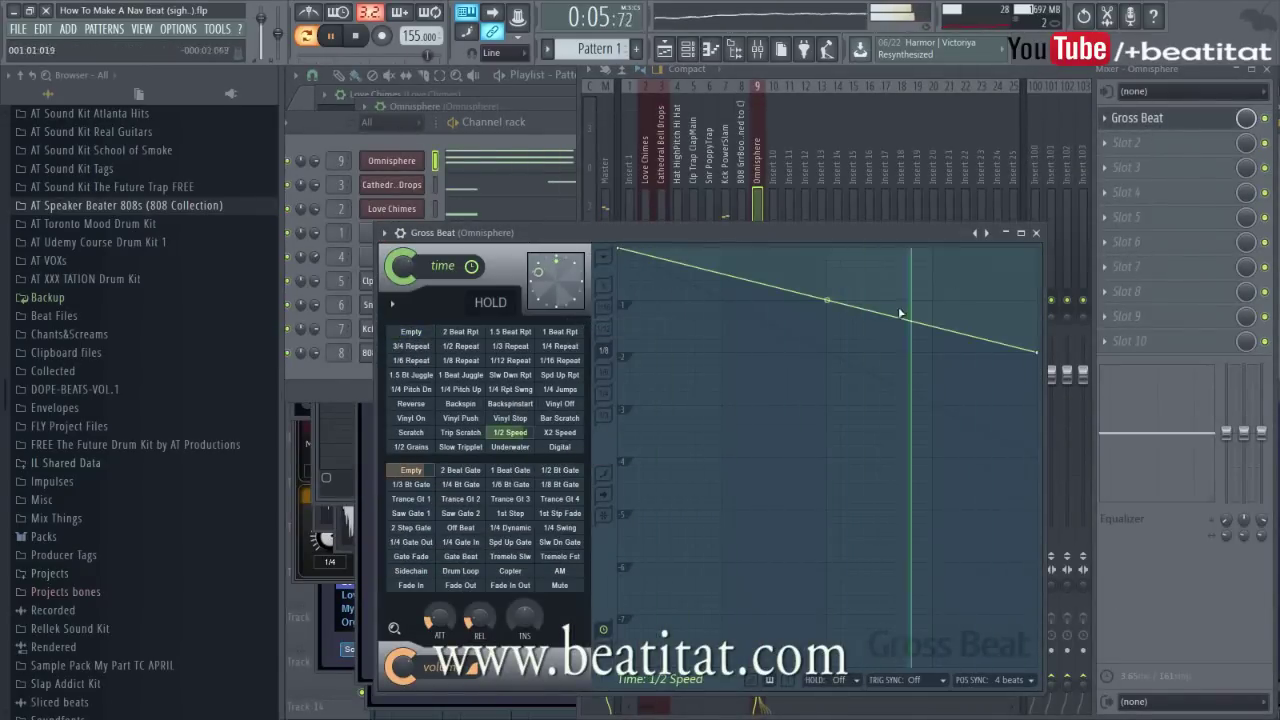
# Solo the Omnisphere mixer track and move it to track 4, beside Cathedral Bell Drops.
pyautogui.click(765, 300)
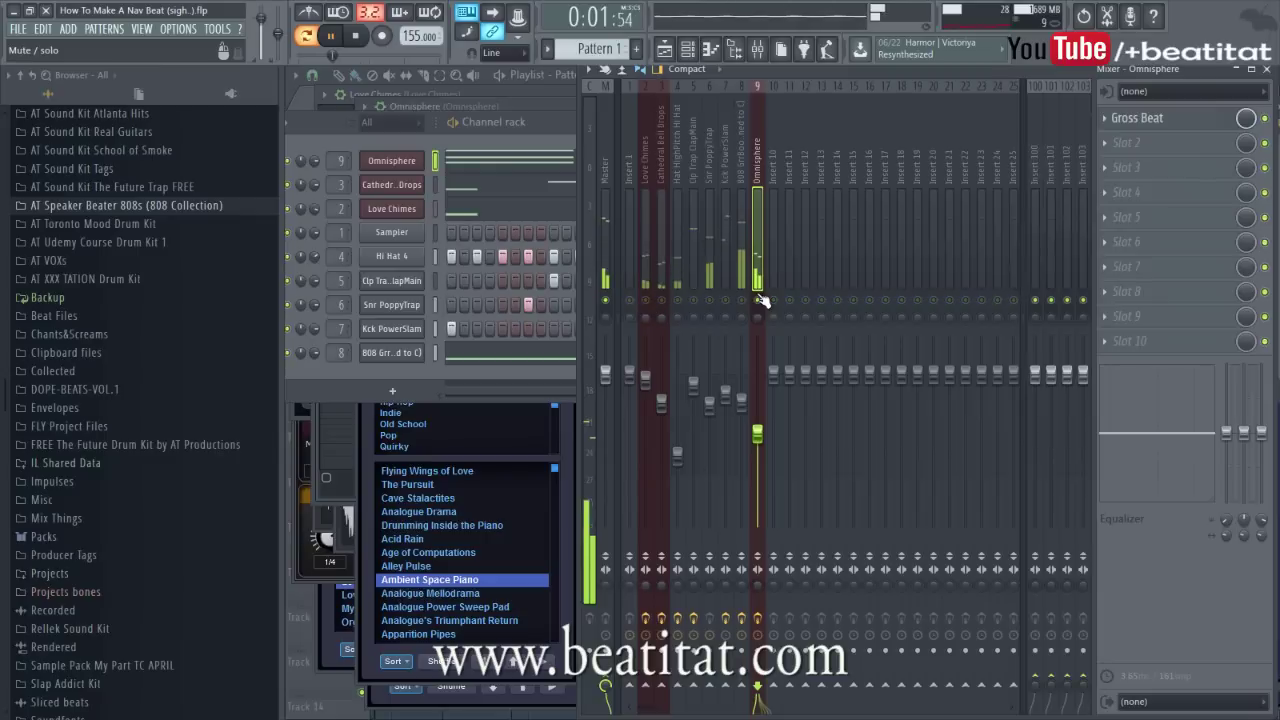
pyautogui.hotkey('alt', 'Left')
pyautogui.hotkey('alt', 'Left')
pyautogui.hotkey('alt', 'Left')
pyautogui.hotkey('alt', 'Left')
pyautogui.hotkey('alt', 'Left')
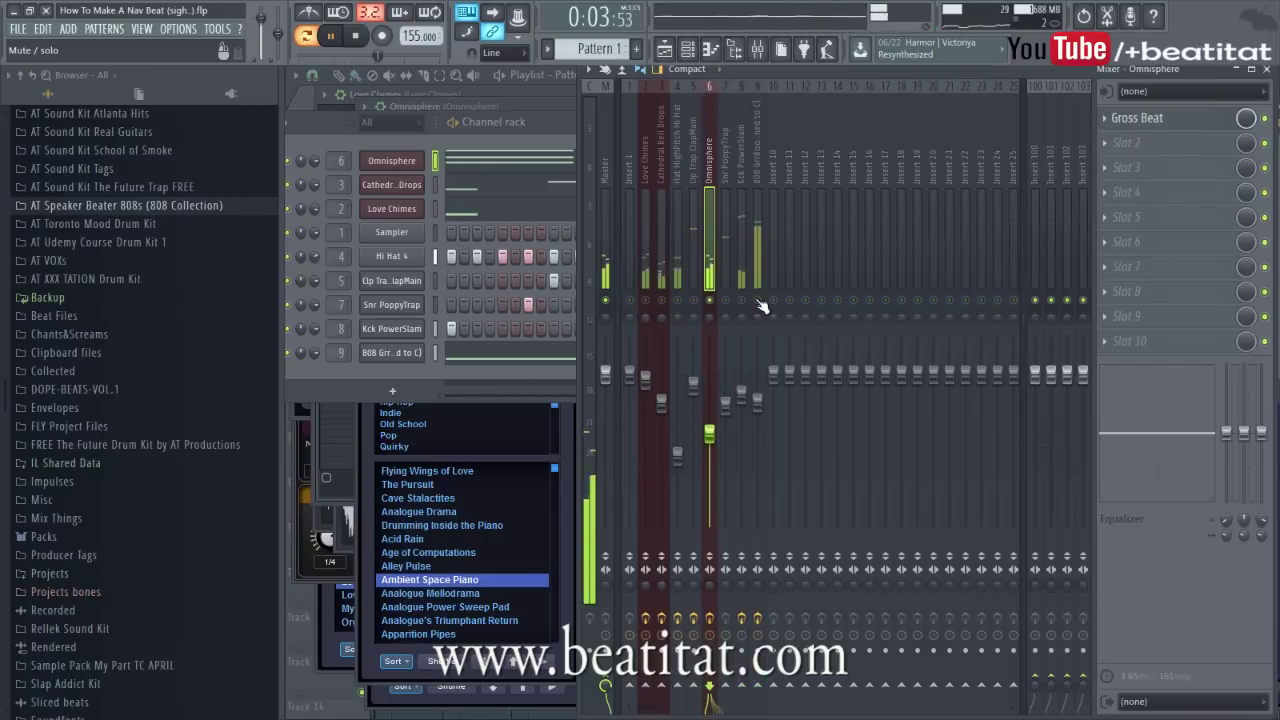
# Raise the Omnisphere fader, lower Love Chimes and the 808 slightly, bring the drums back in with Cathedral Bell Drops muted, and stop playback.
pyautogui.click(661, 300)
pyautogui.moveTo(677, 433); pyautogui.dragTo(657, 394)
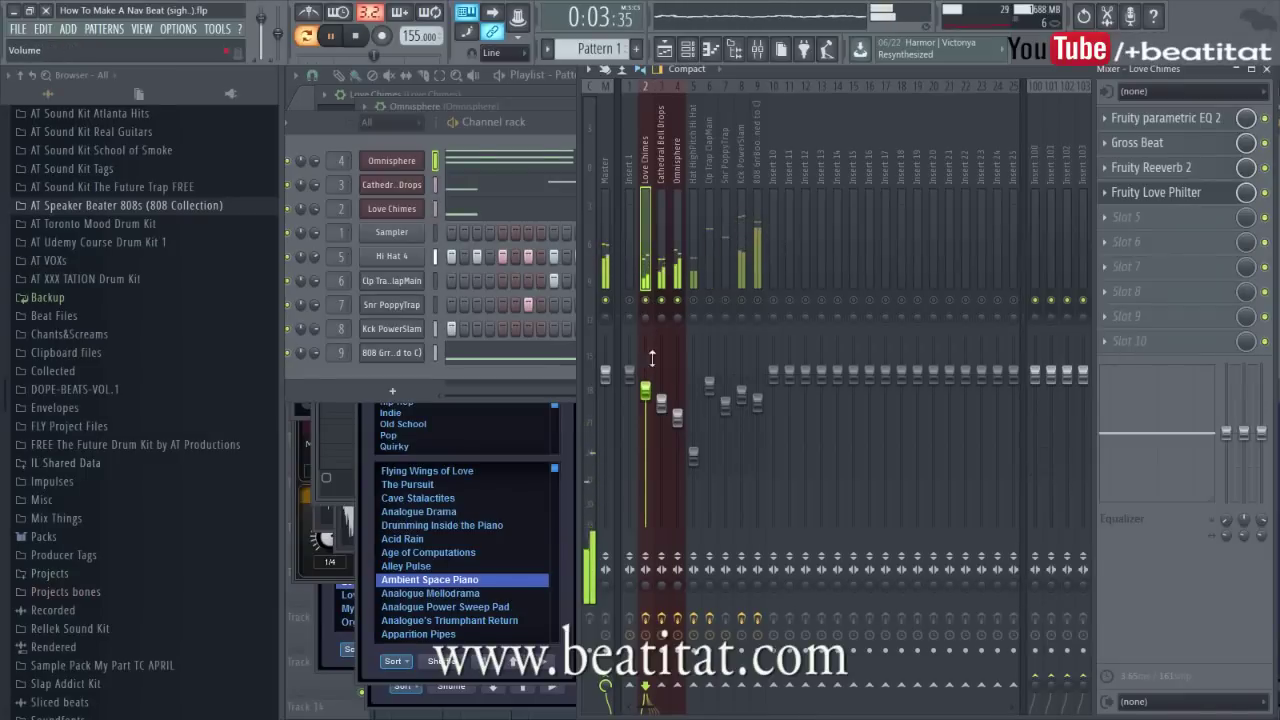
pyautogui.click(750, 302)
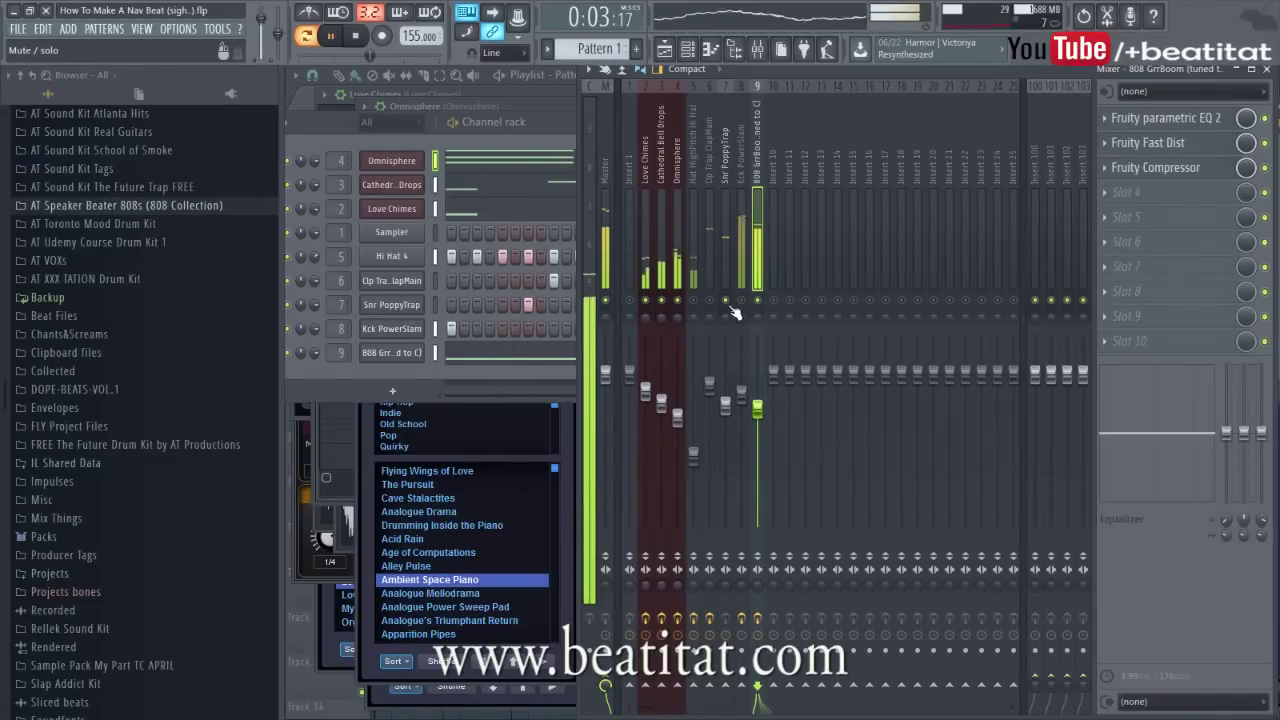
pyautogui.click(672, 287)
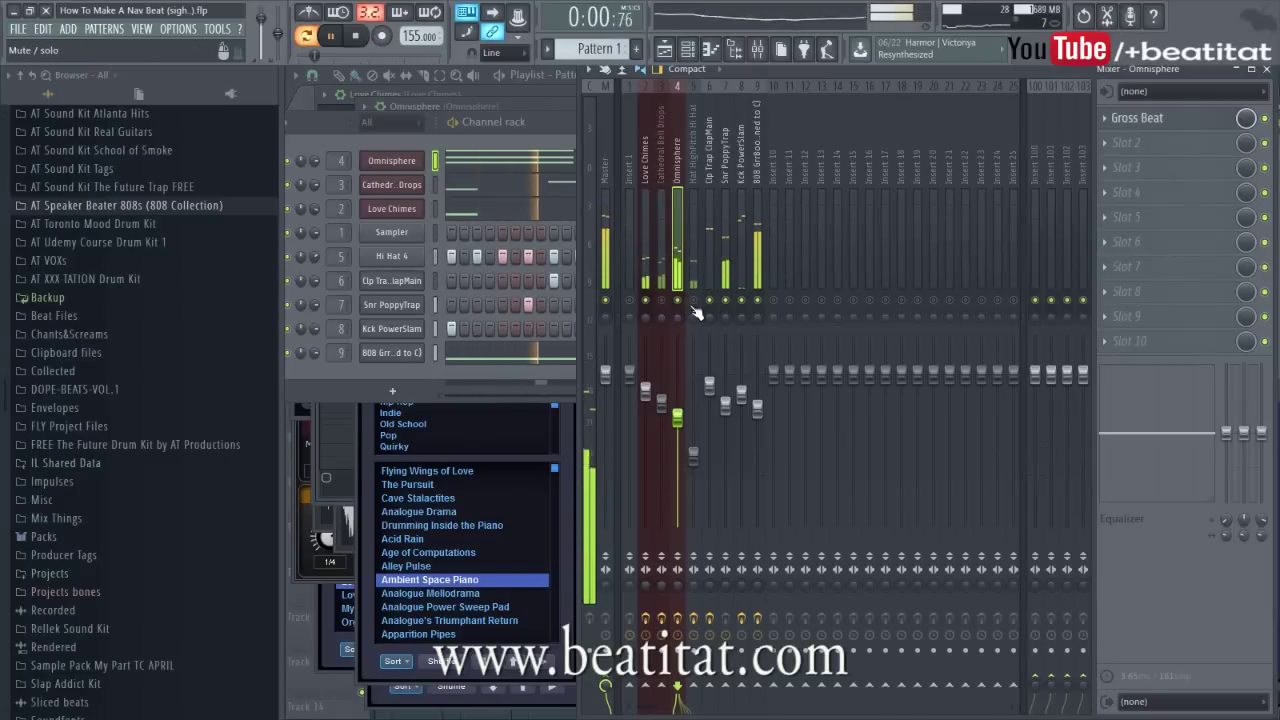
pyautogui.click(362, 48)
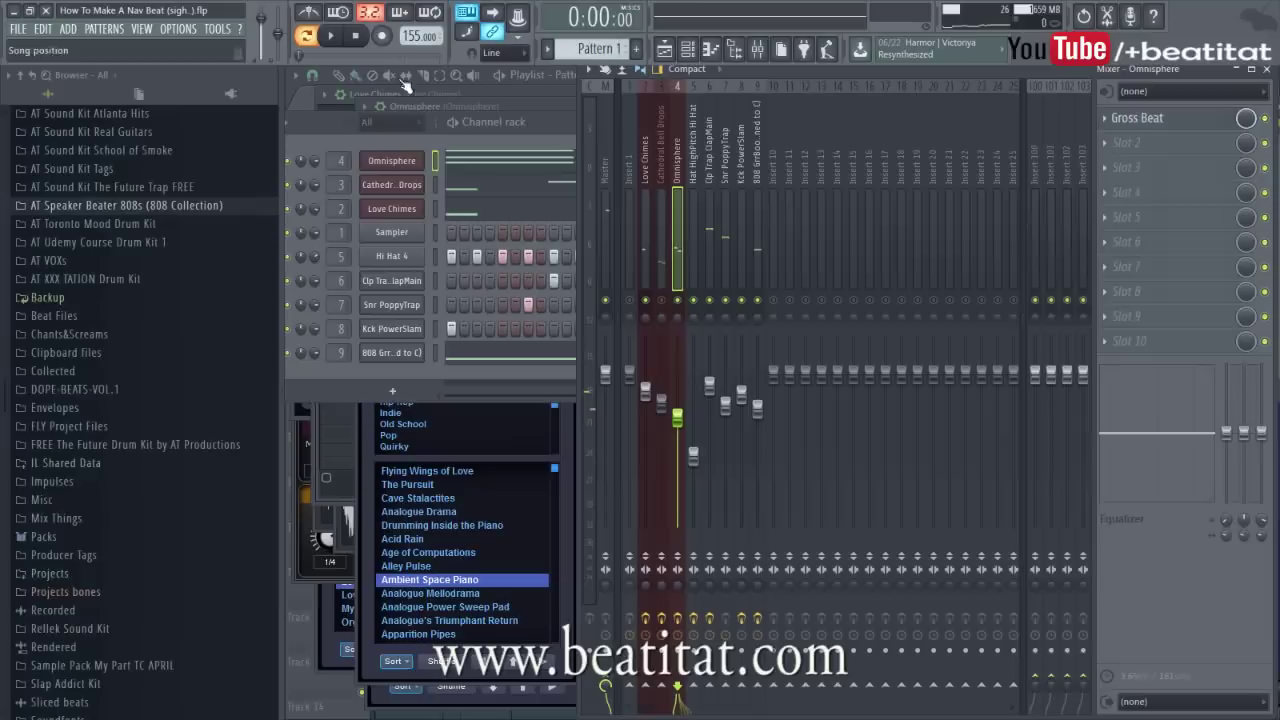
# Rename the Omnisphere channel as Ambient Piano and briefly check its plugin window.
pyautogui.rightClick(420, 174)
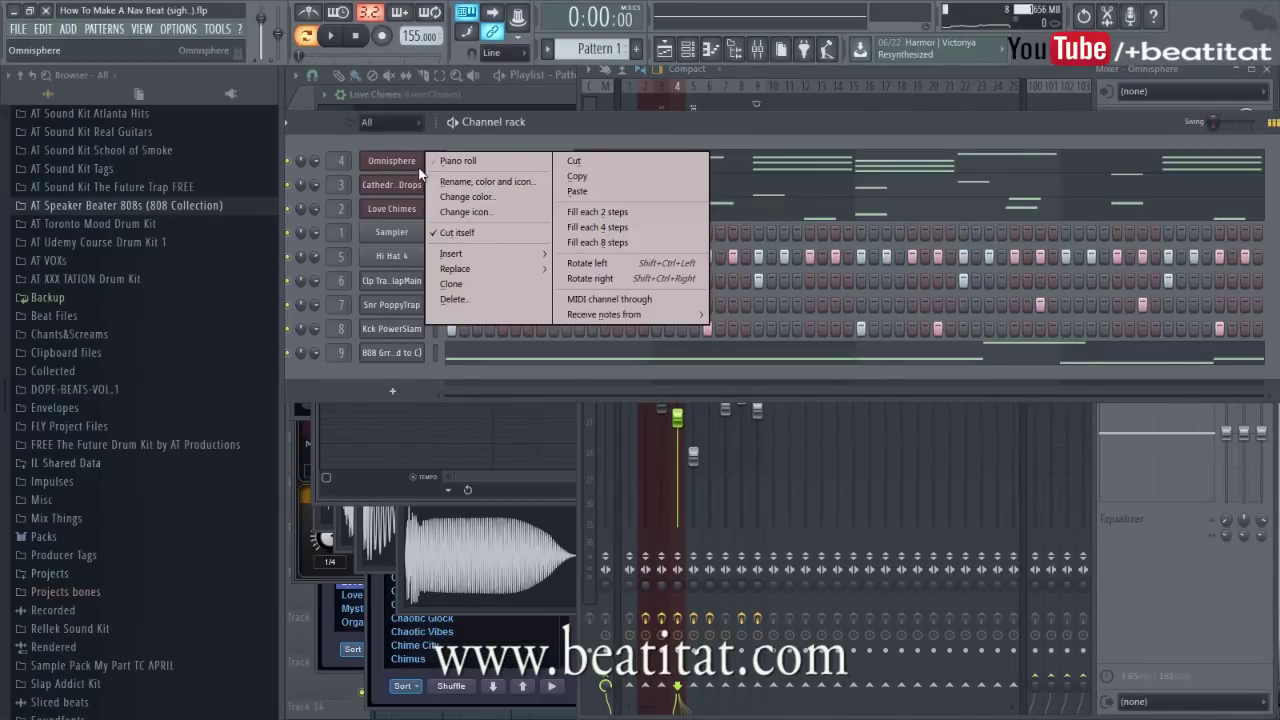
pyautogui.write('rAmbient Piano')
pyautogui.press('Return')
pyautogui.click(418, 166)
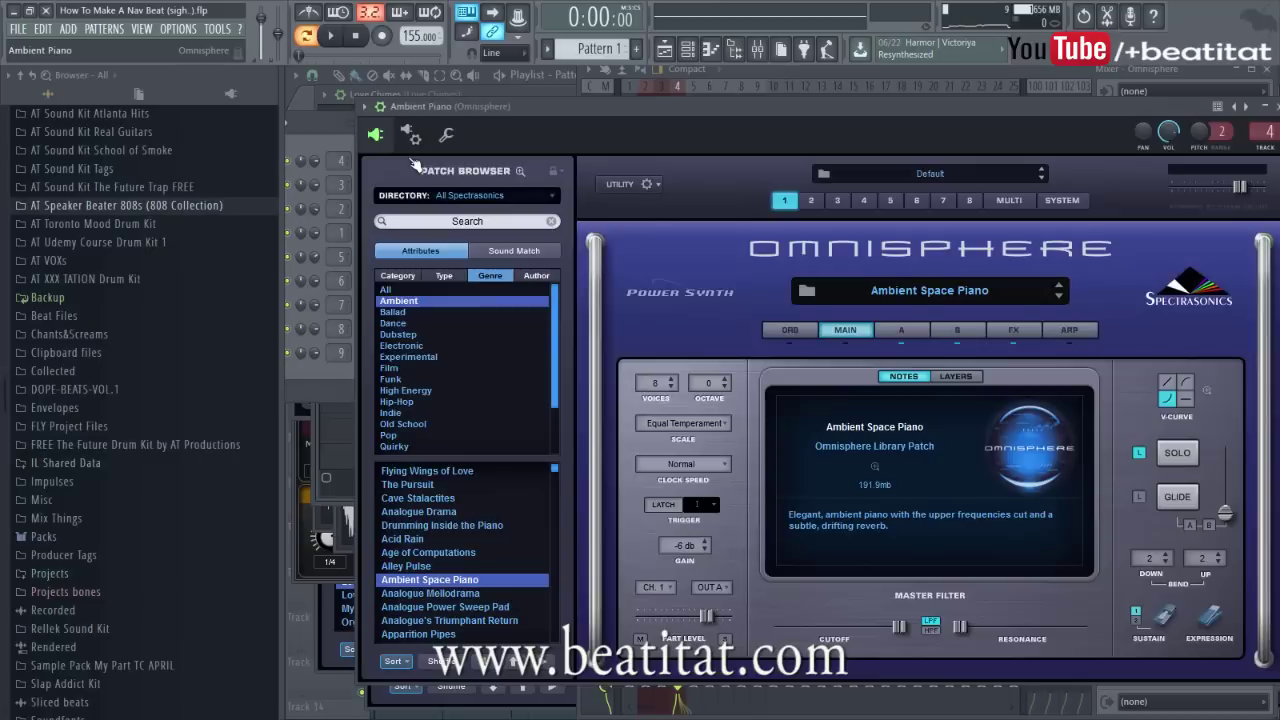
pyautogui.click(1269, 107)
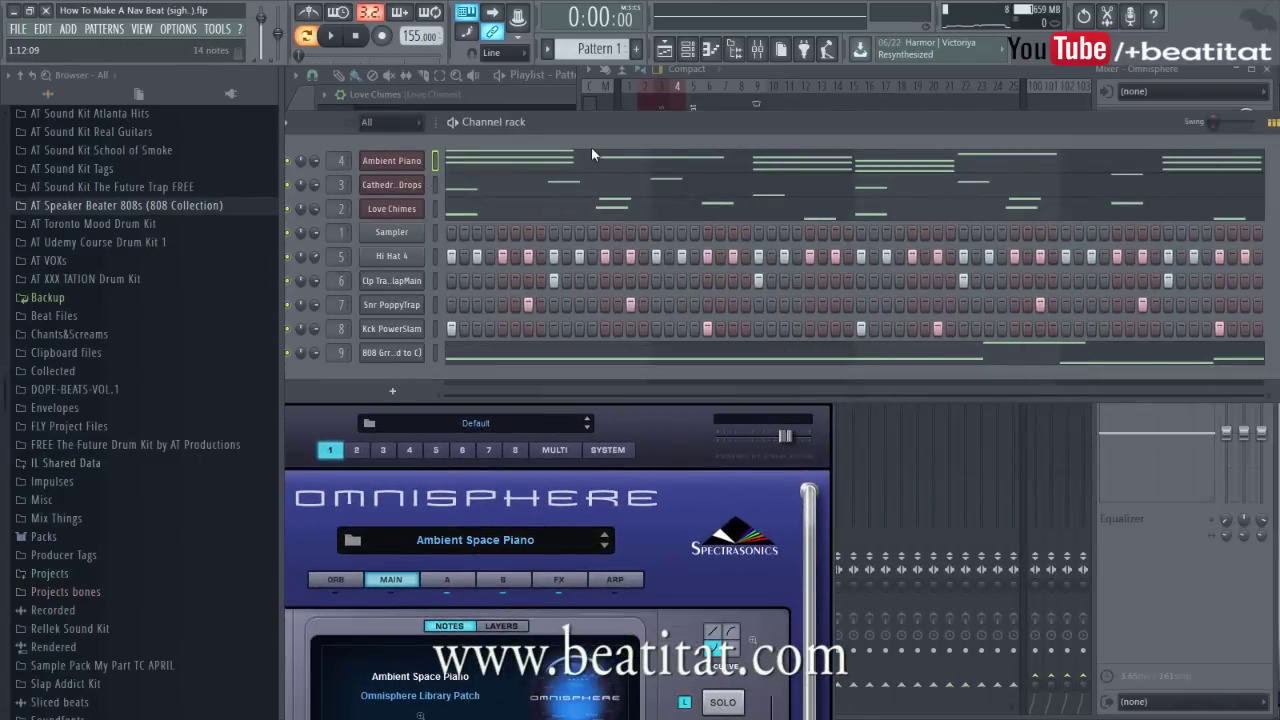
# Try an F#7 note at the start of bar 2 in the Ambient Piano channel's piano roll.
pyautogui.click(592, 150)
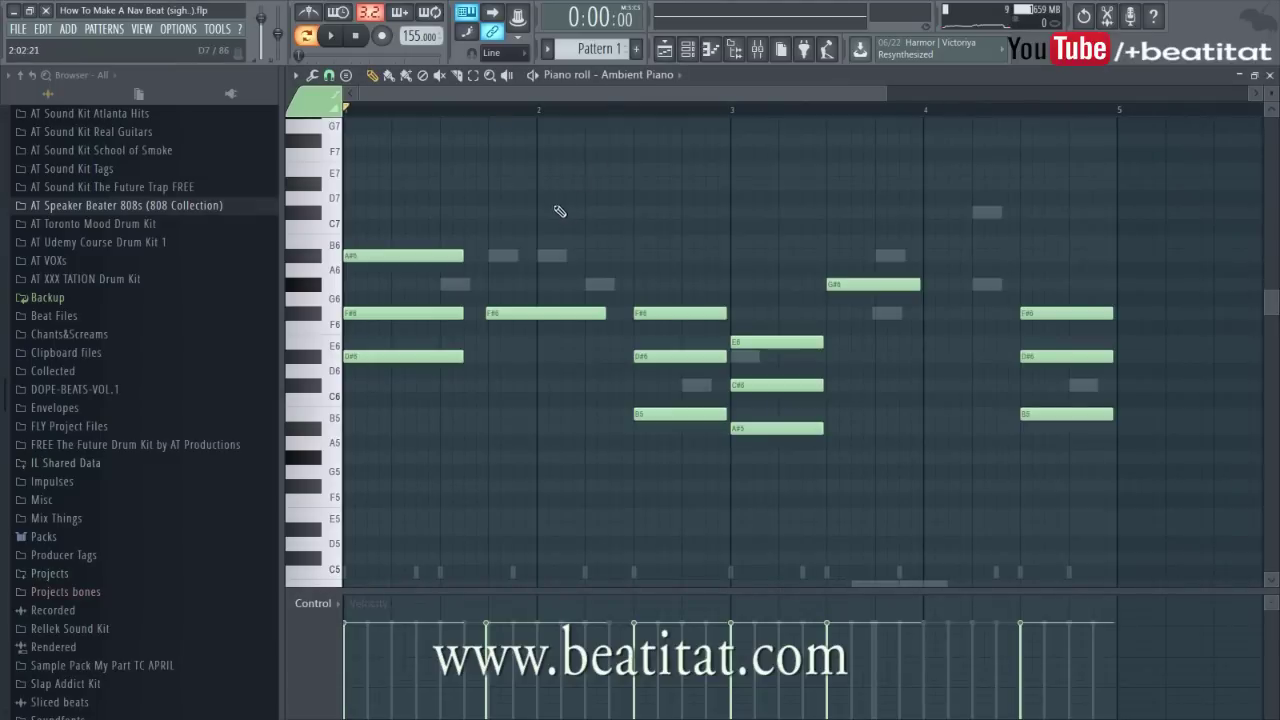
pyautogui.scroll(5, 534, 234)
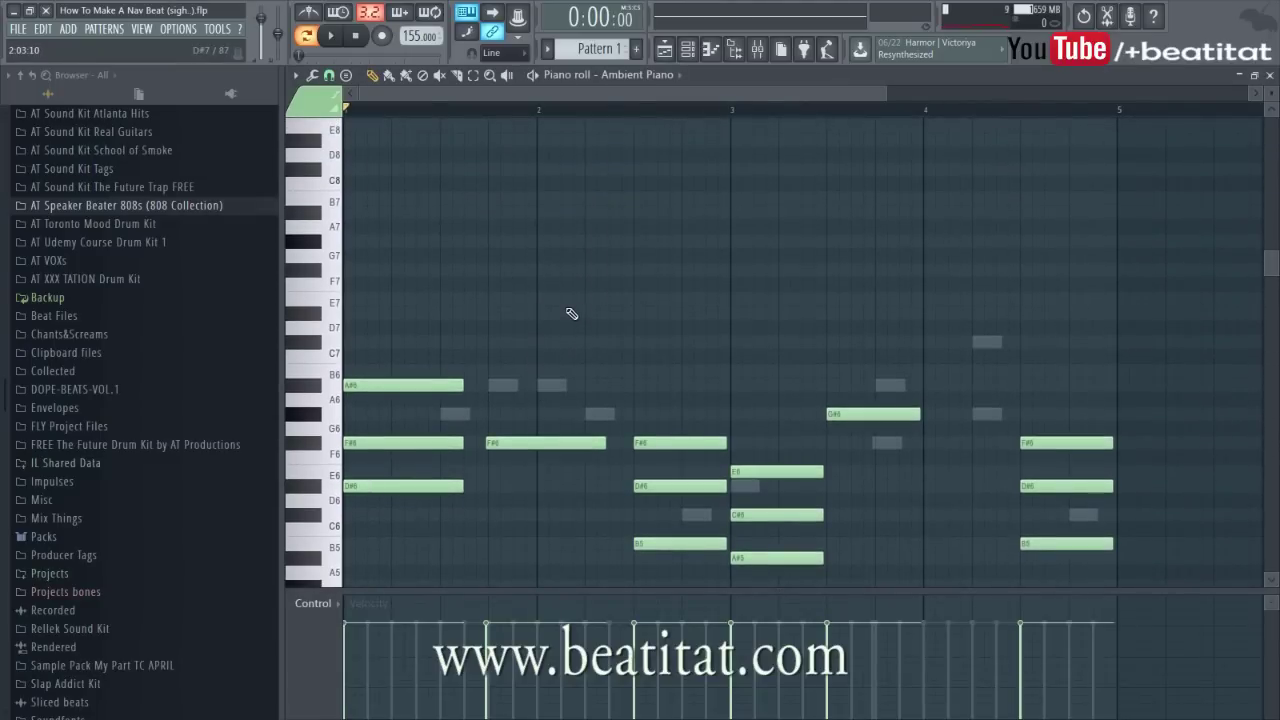
pyautogui.click(543, 271)
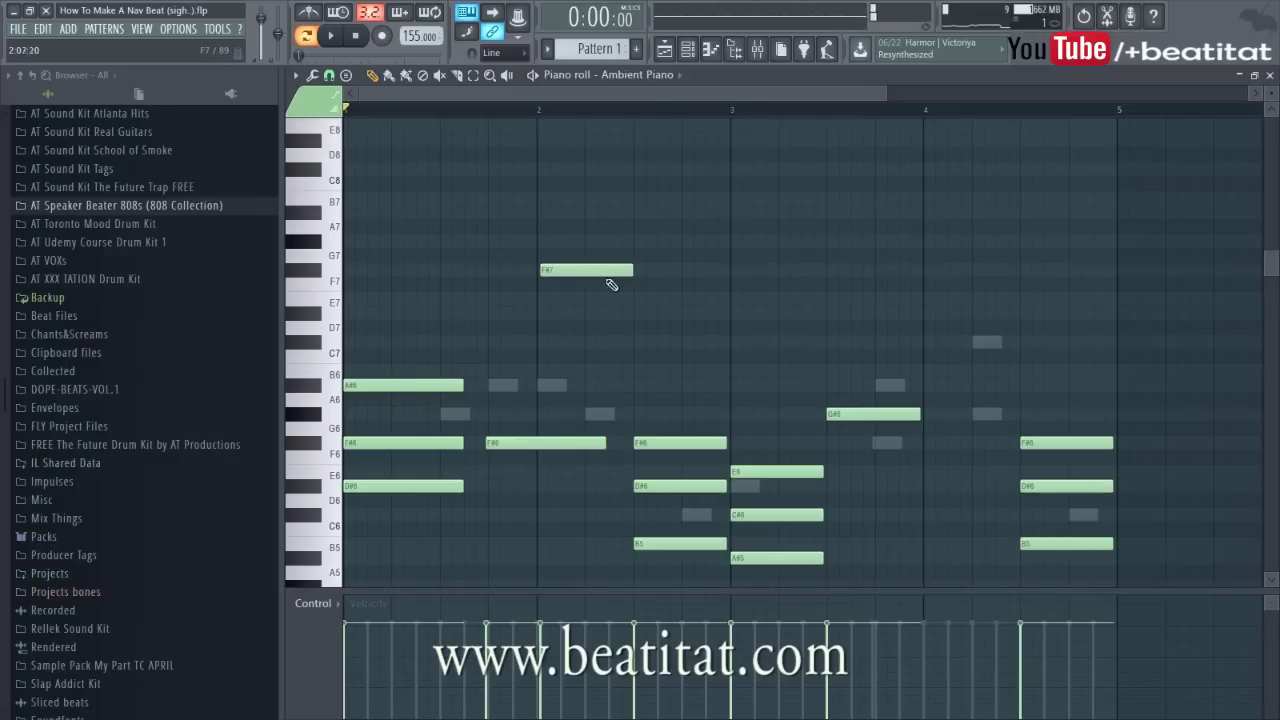
pyautogui.rightClick(581, 276)
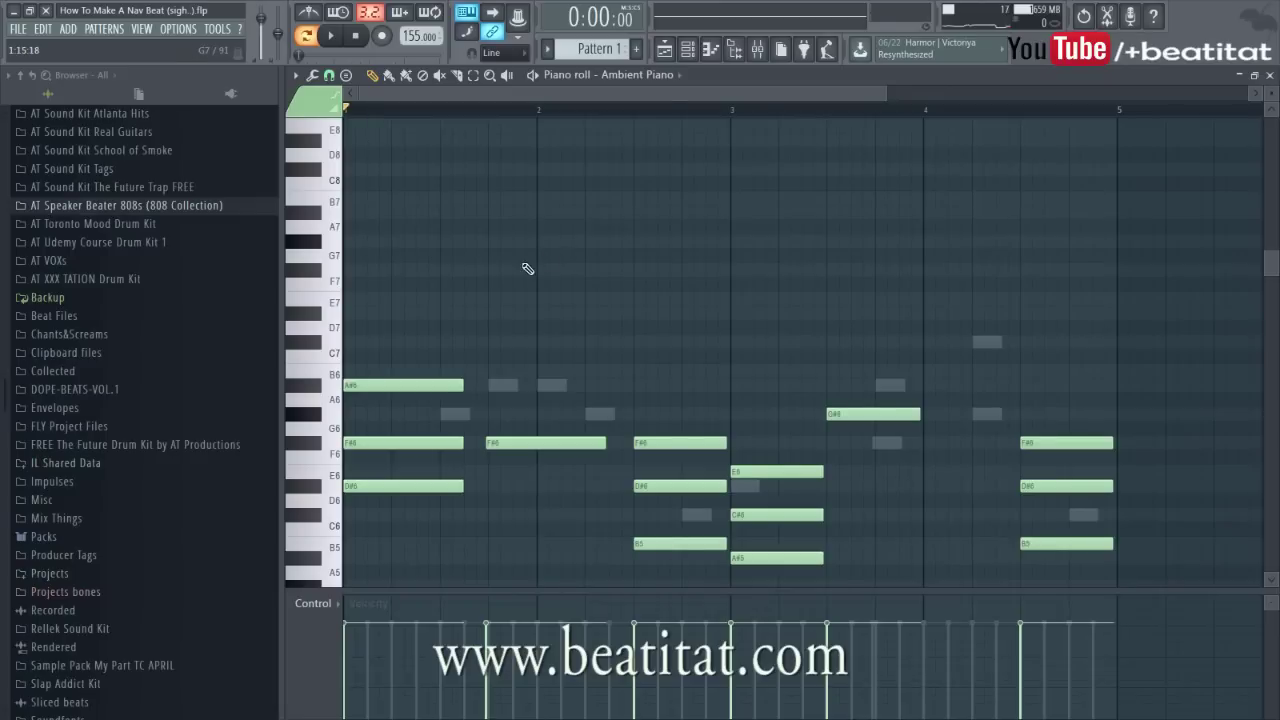
# Place an F#7 note exactly at the start of bar 2 in Ambient Piano while the pattern plays.
pyautogui.press('space')
pyautogui.click(544, 270)
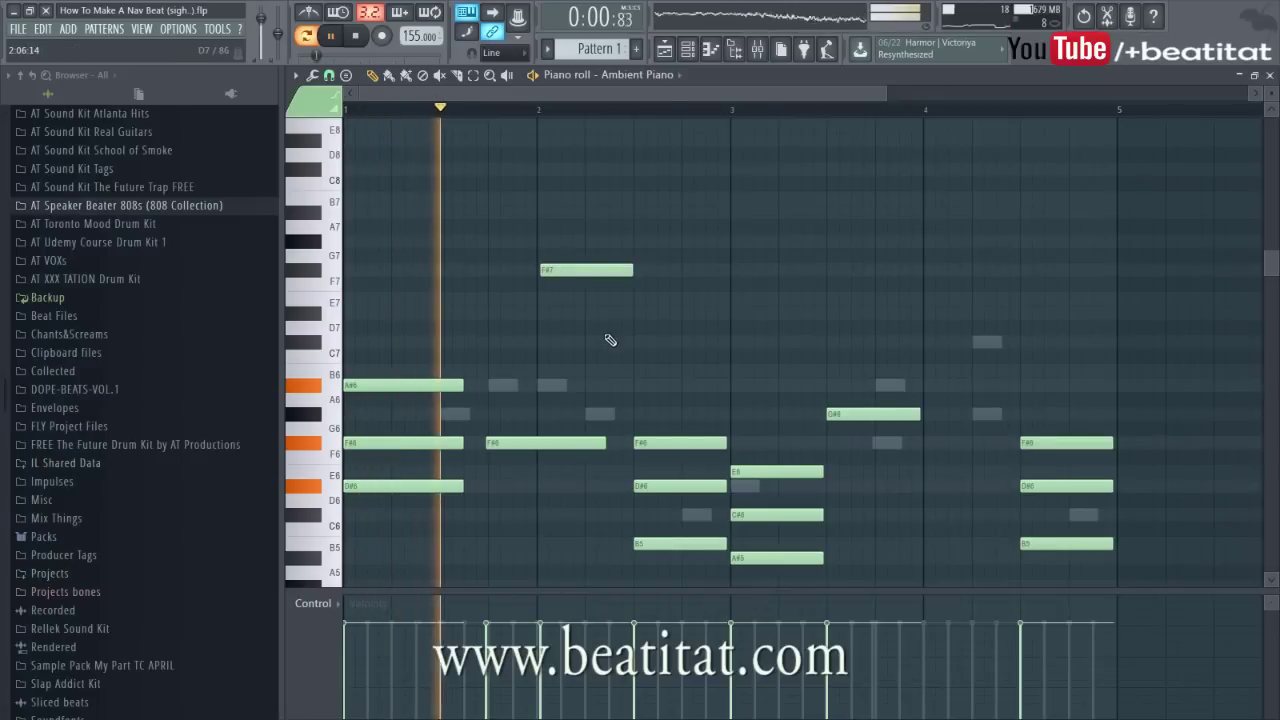
pyautogui.moveTo(583, 271); pyautogui.dragTo(580, 271)
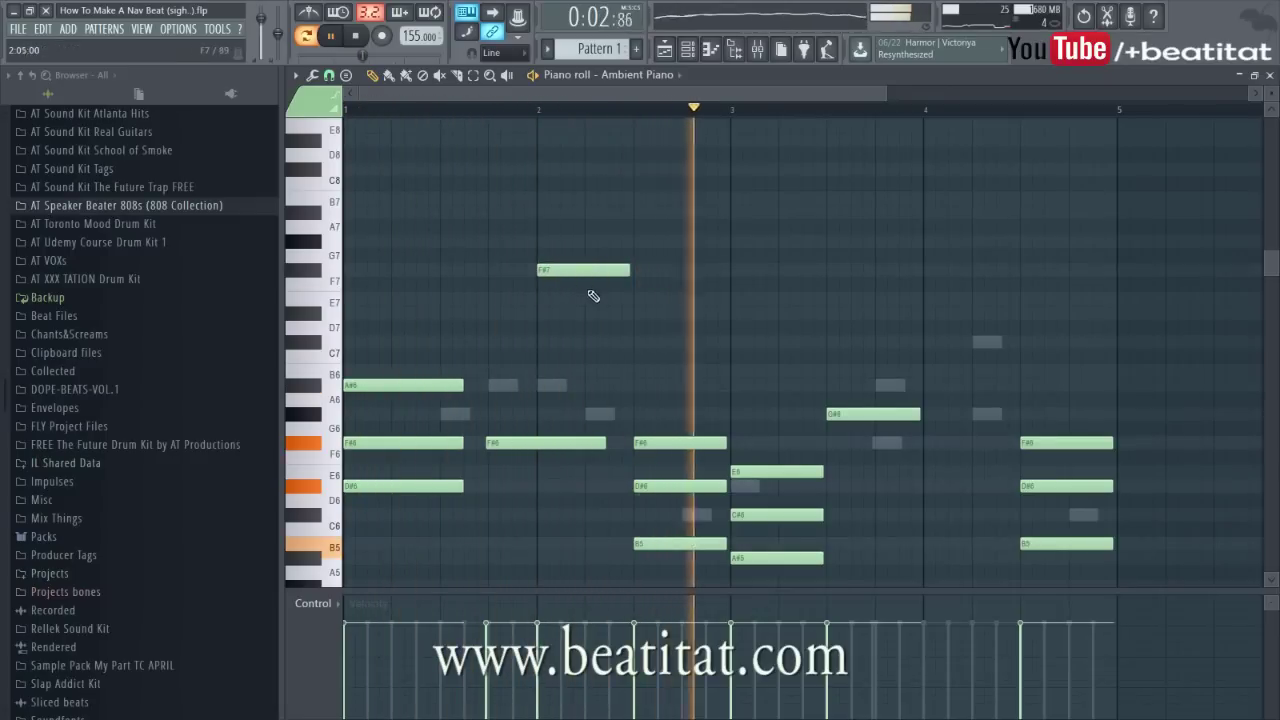
# Try a D#7 note on beat 2 of bar 2, then replace it with one at 2:11 and audition it.
pyautogui.press('space')
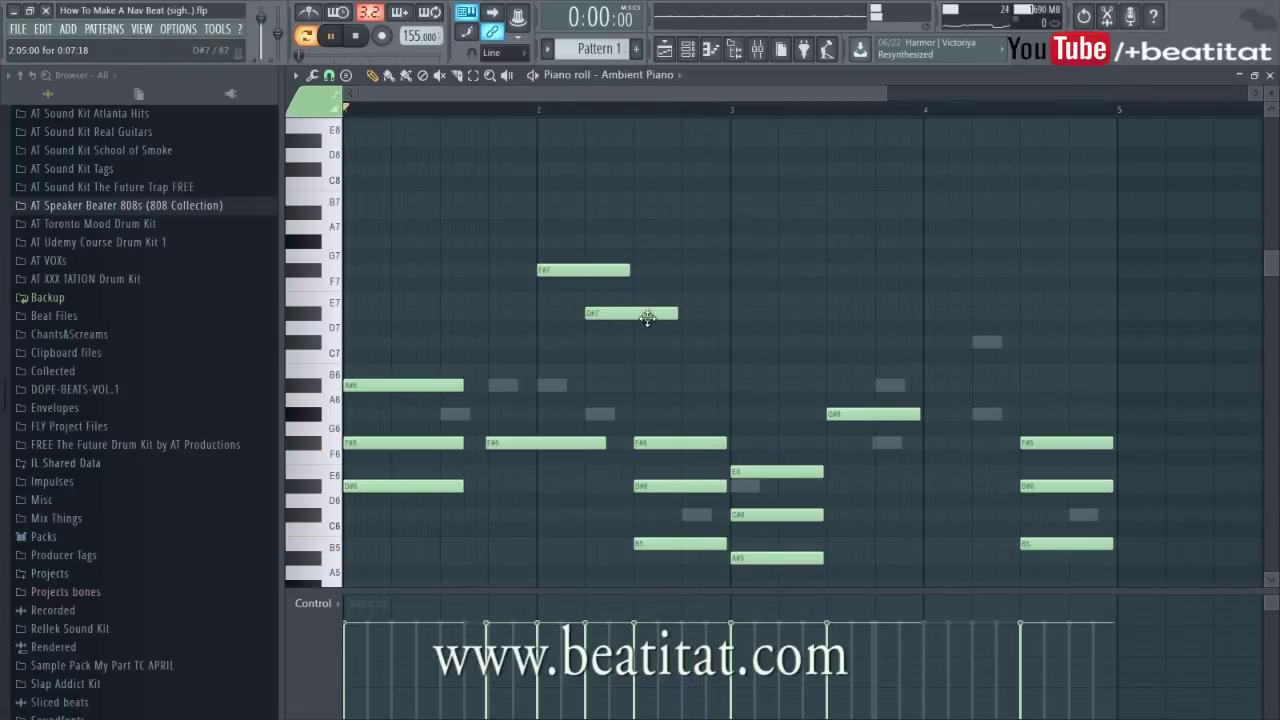
pyautogui.press('space')
pyautogui.rightClick(652, 316)
pyautogui.click(666, 318)
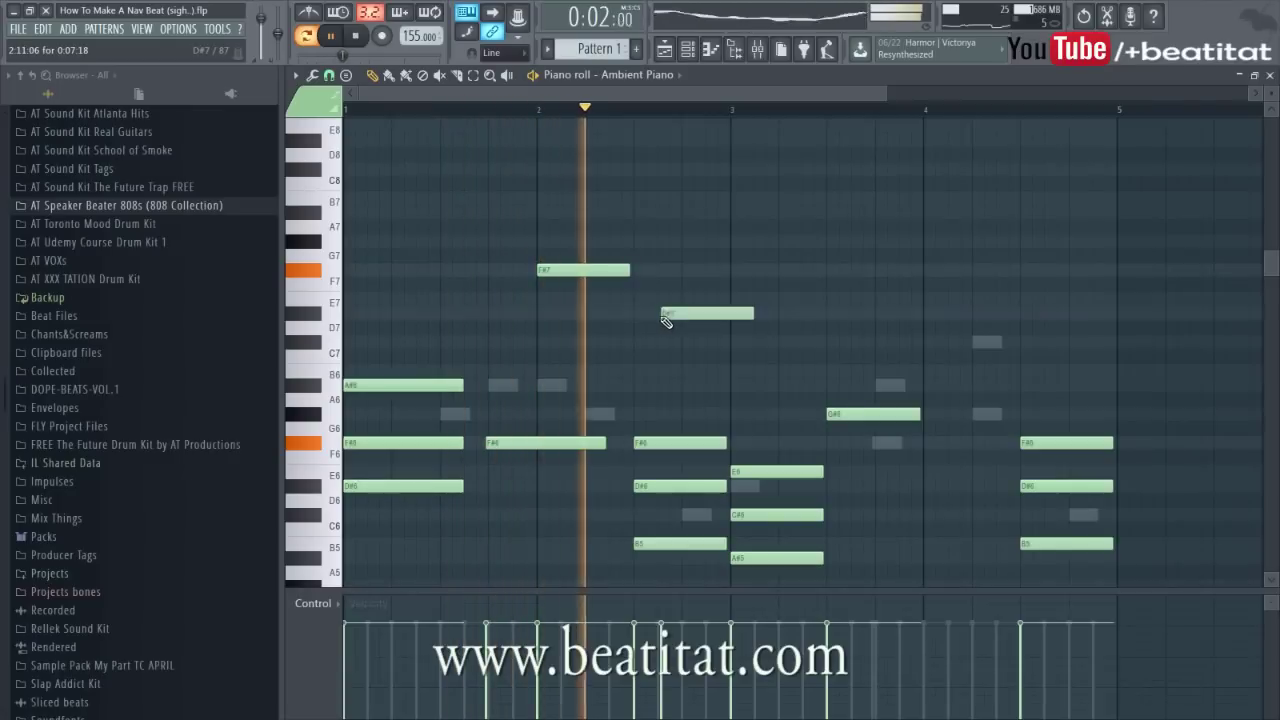
pyautogui.moveTo(666, 318); pyautogui.dragTo(662, 318)
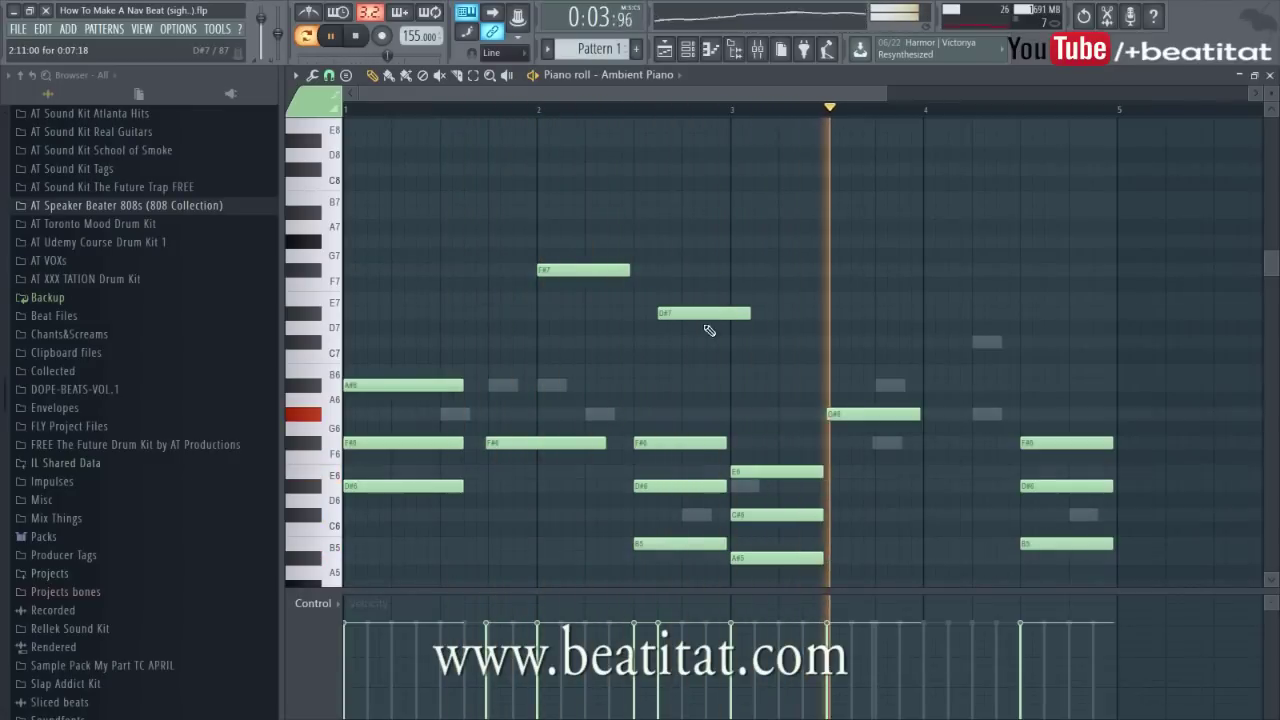
# Add an A#7 note at the start of bar 4 and a C#7 on its second beat, then audition the pattern.
pyautogui.click(926, 212)
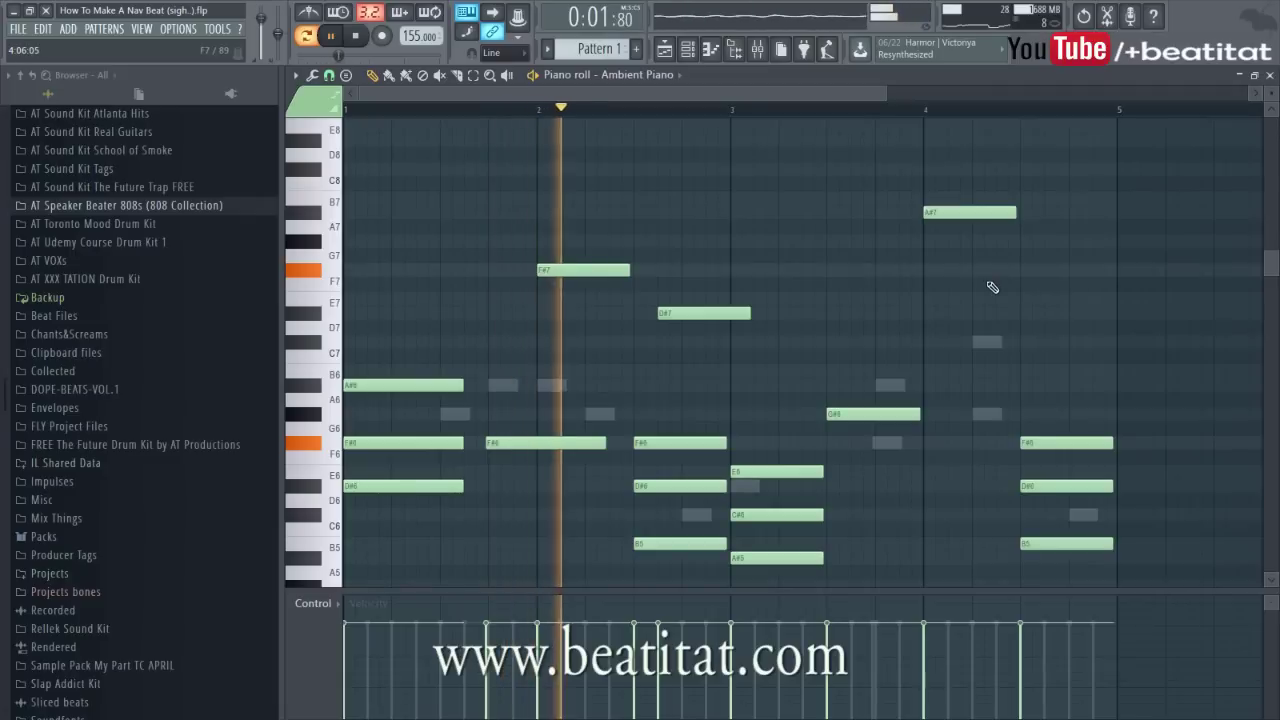
pyautogui.click(1008, 343)
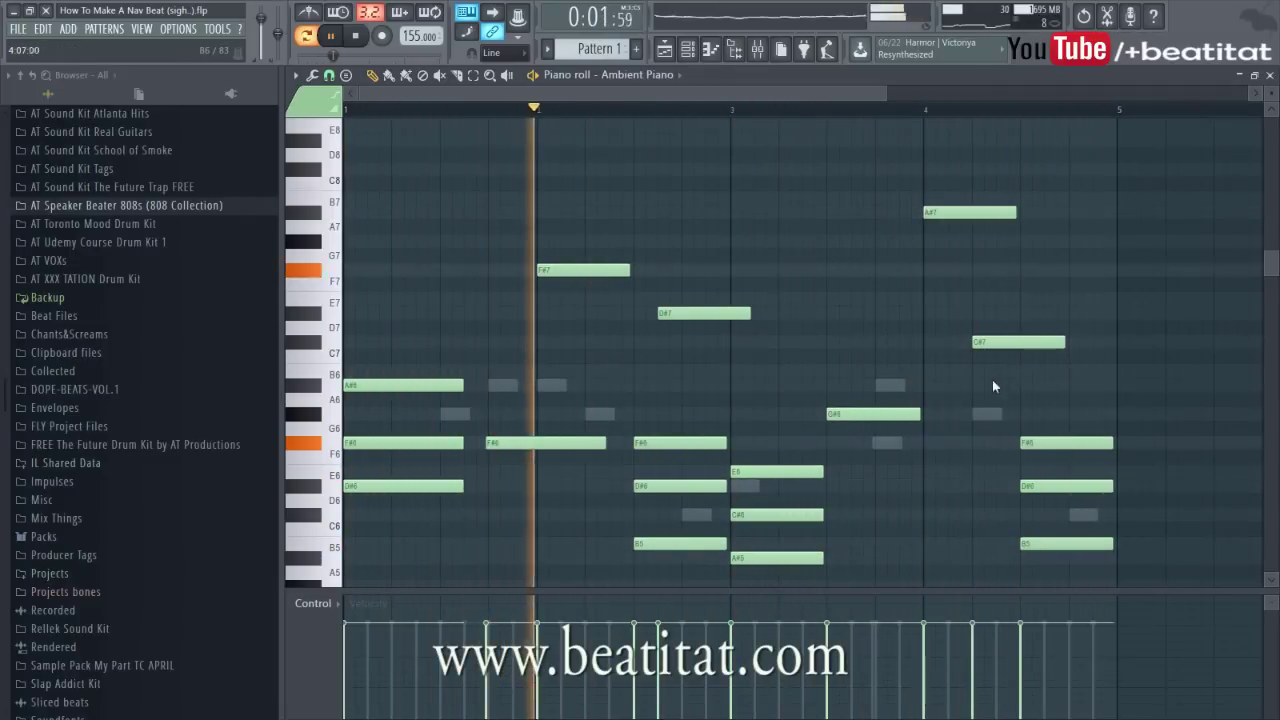
pyautogui.press('Escape')
pyautogui.click(1108, 598)
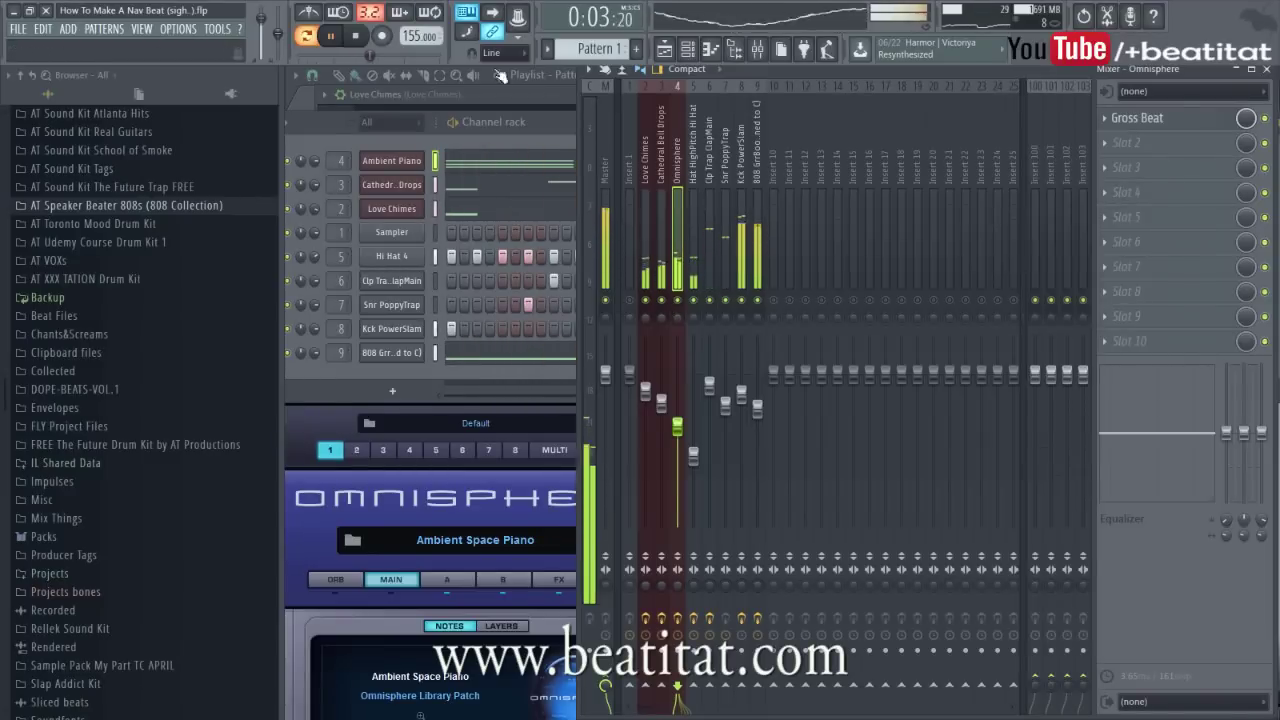
pyautogui.click(370, 42)
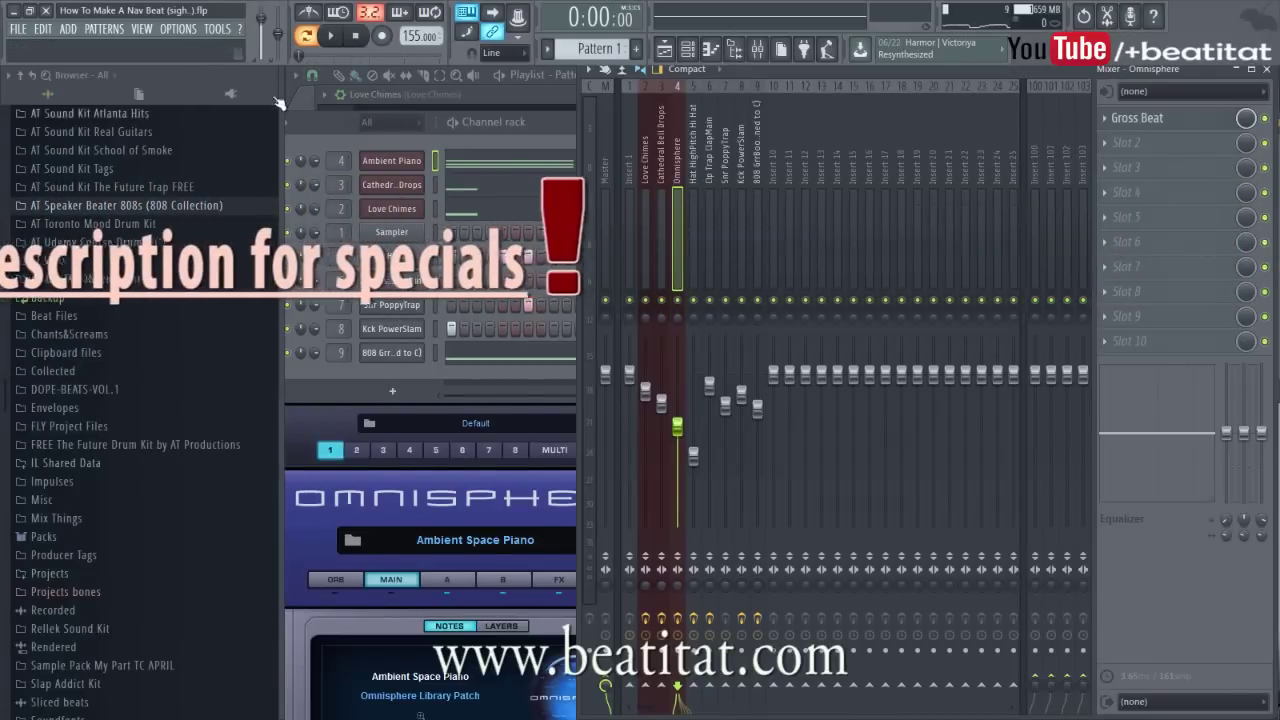
# Place Pattern 1 at bar 5 of the playlist and split it by channel, with the 808 clip on track 5 and the kick on track 9.
pyautogui.click(664, 49)
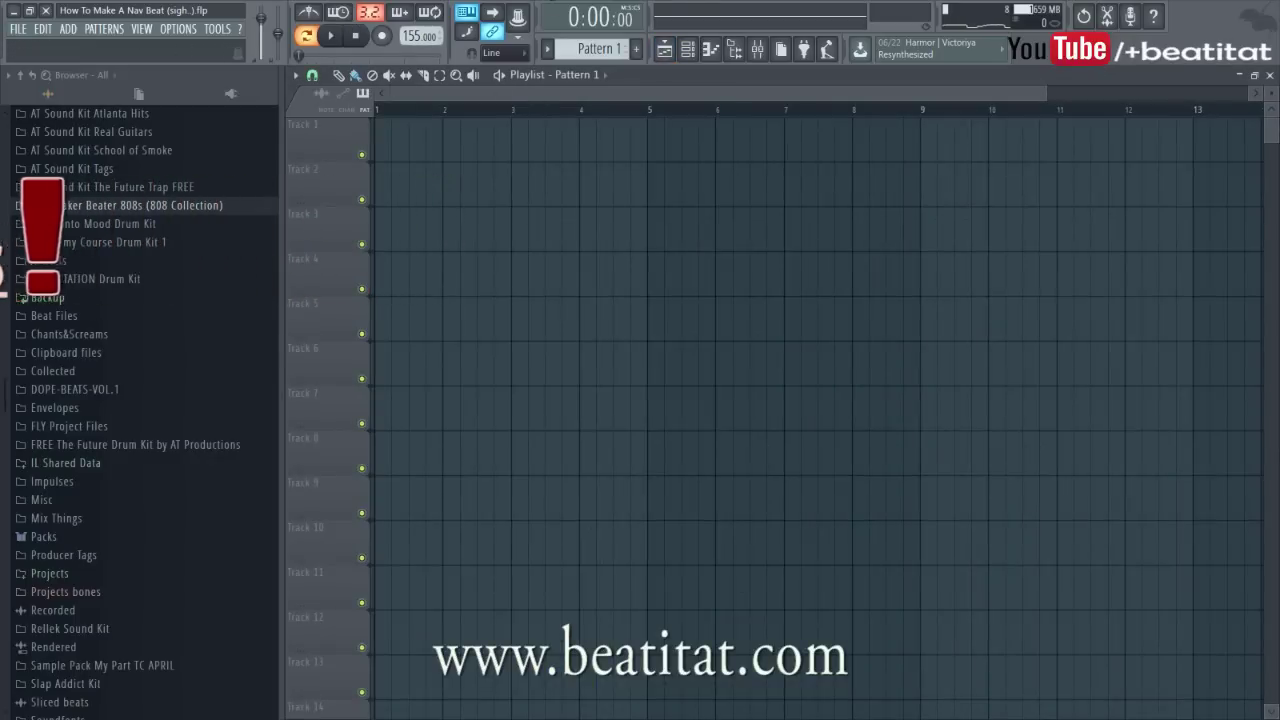
pyautogui.click(649, 166)
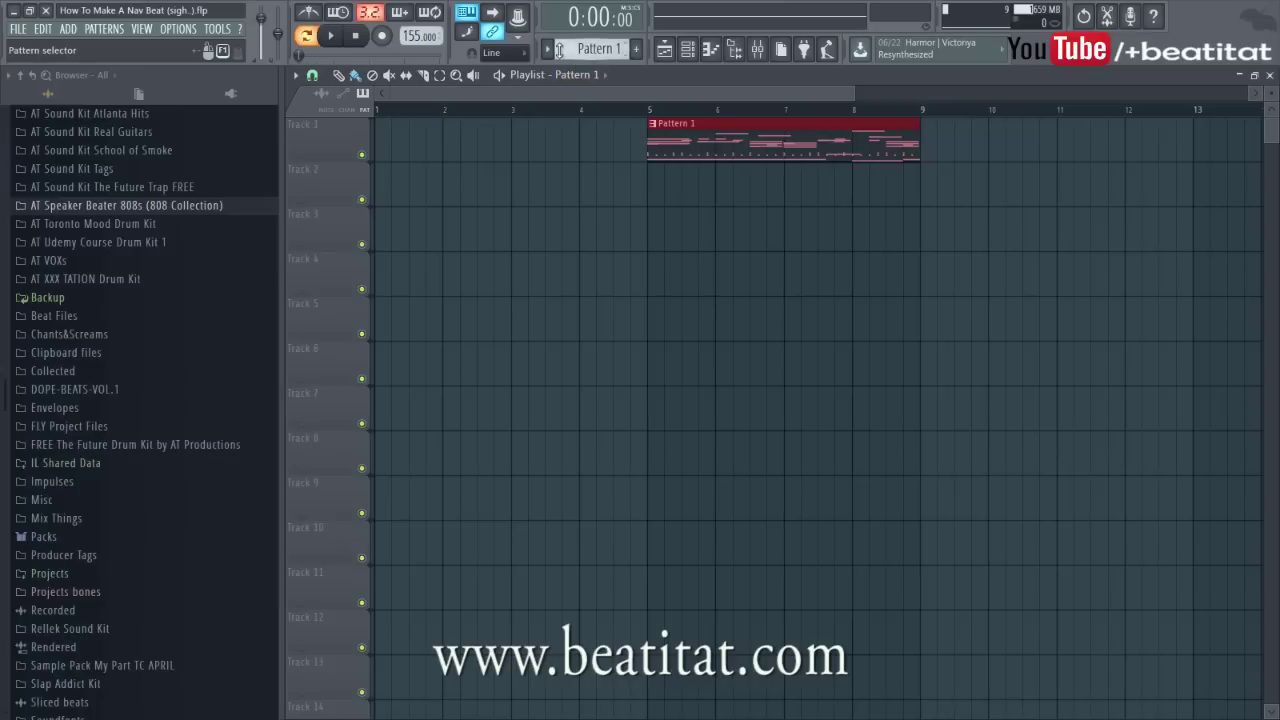
pyautogui.click(590, 48)
pyautogui.click(640, 245)
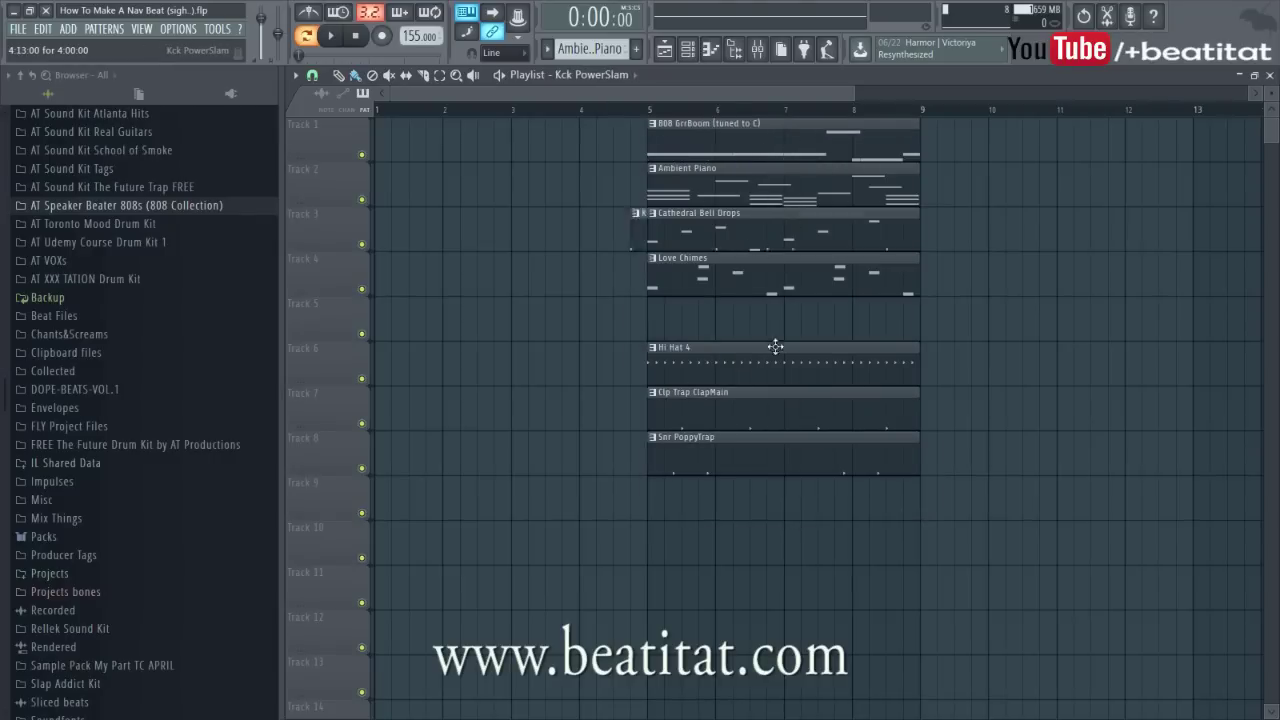
pyautogui.moveTo(748, 126); pyautogui.dragTo(752, 333)
pyautogui.keyDown('ctrl'); pyautogui.scroll(-3, 670, 241); pyautogui.keyUp('ctrl')
# Shift and duplicate all the channel clips so that the full arrangement fills bars 9 to 24.
pyautogui.hotkey('ctrl', 'a')
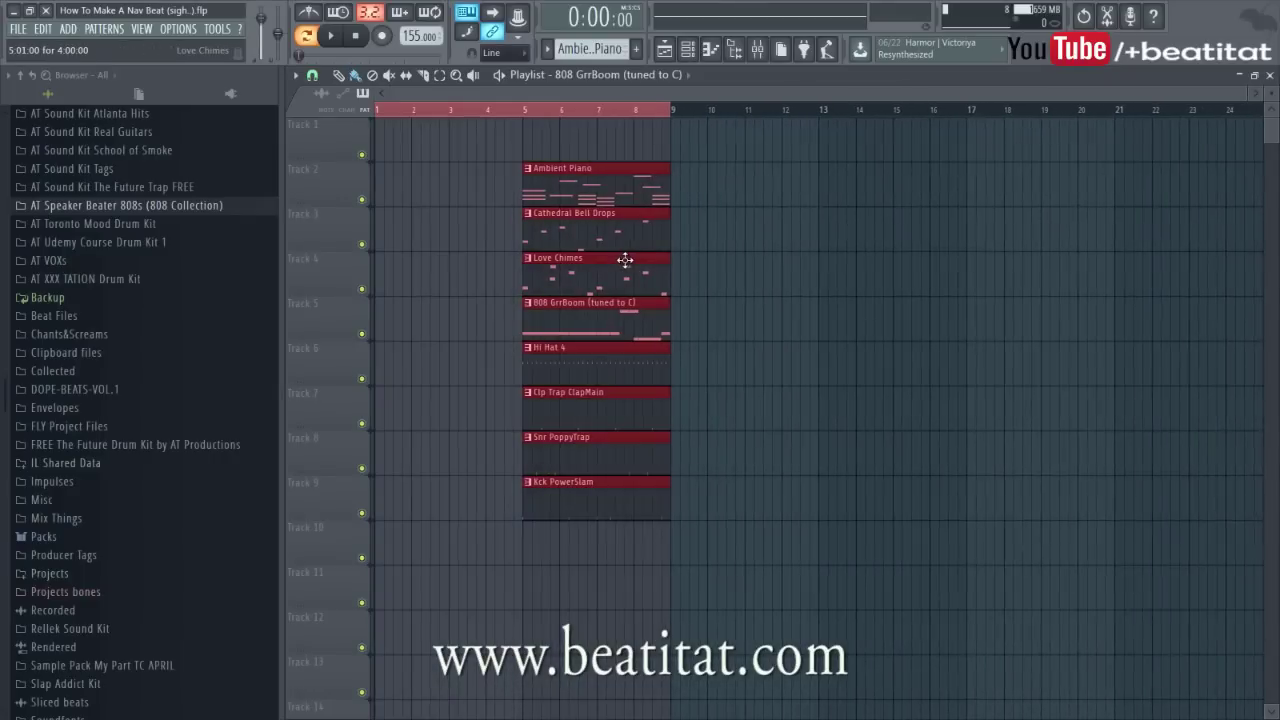
pyautogui.hotkey('ctrl', 'b')
pyautogui.hotkey('ctrl', 'a')
pyautogui.moveTo(601, 254); pyautogui.dragTo(737, 248)
pyautogui.moveTo(748, 307)
pyautogui.mouseDown()
pyautogui.moveTo(1062, 320)
pyautogui.moveTo(1043, 323)
pyautogui.mouseUp()
# Delete the Hi Hat 4 and Snr PoppyTrap clips from bars 9 to 16, and put the Hi Hat 4 clips back there.
pyautogui.rightClick(941, 367)
pyautogui.rightClick(740, 367)
pyautogui.rightClick(740, 455)
pyautogui.rightClick(855, 461)
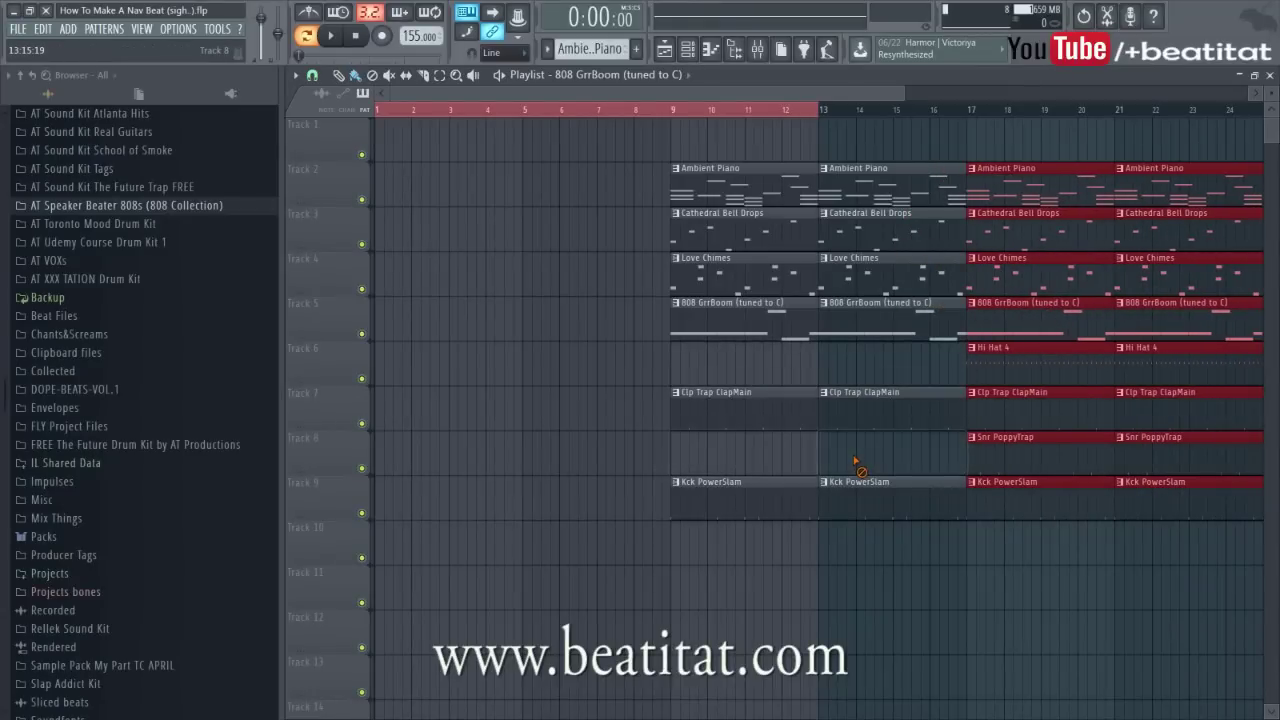
pyautogui.hotkey('ctrl', 'd')
pyautogui.moveTo(1011, 369); pyautogui.dragTo(694, 365)
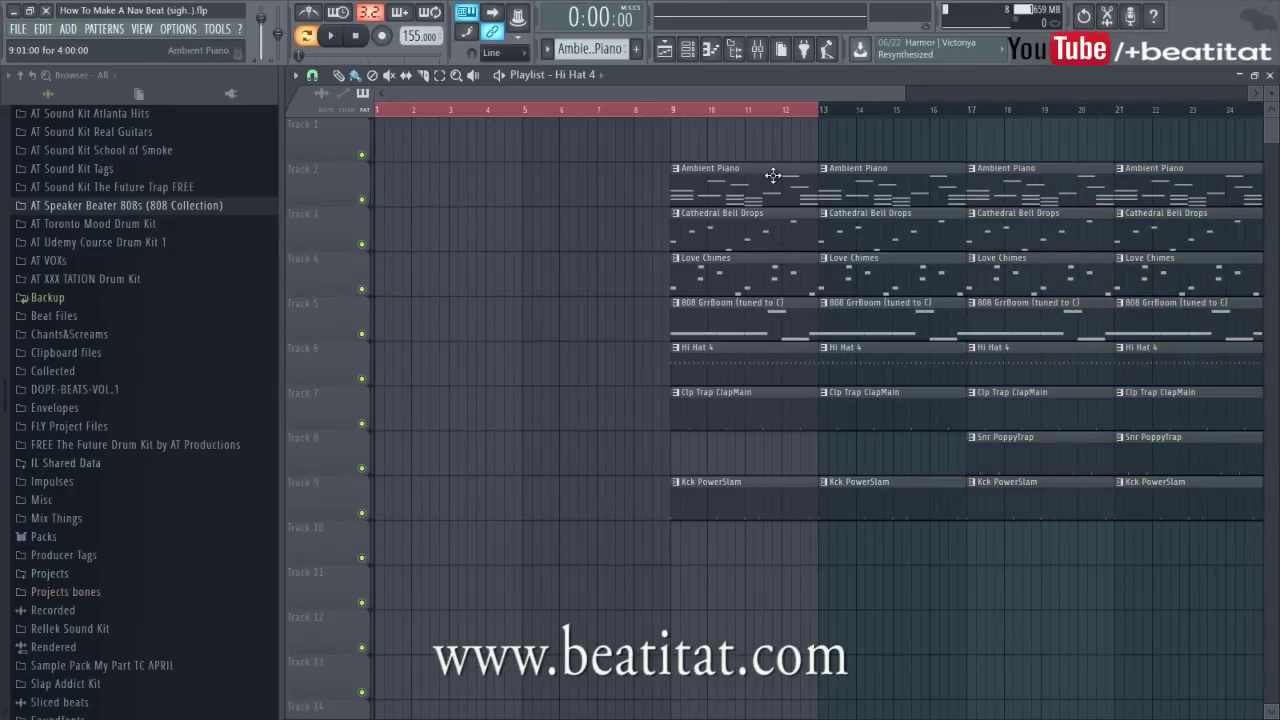
# Look through the mixer tracks' effects and create an automation clip for the Effectrix mute switch on the Hat HighPitch Hi Hat track.
pyautogui.click(757, 52)
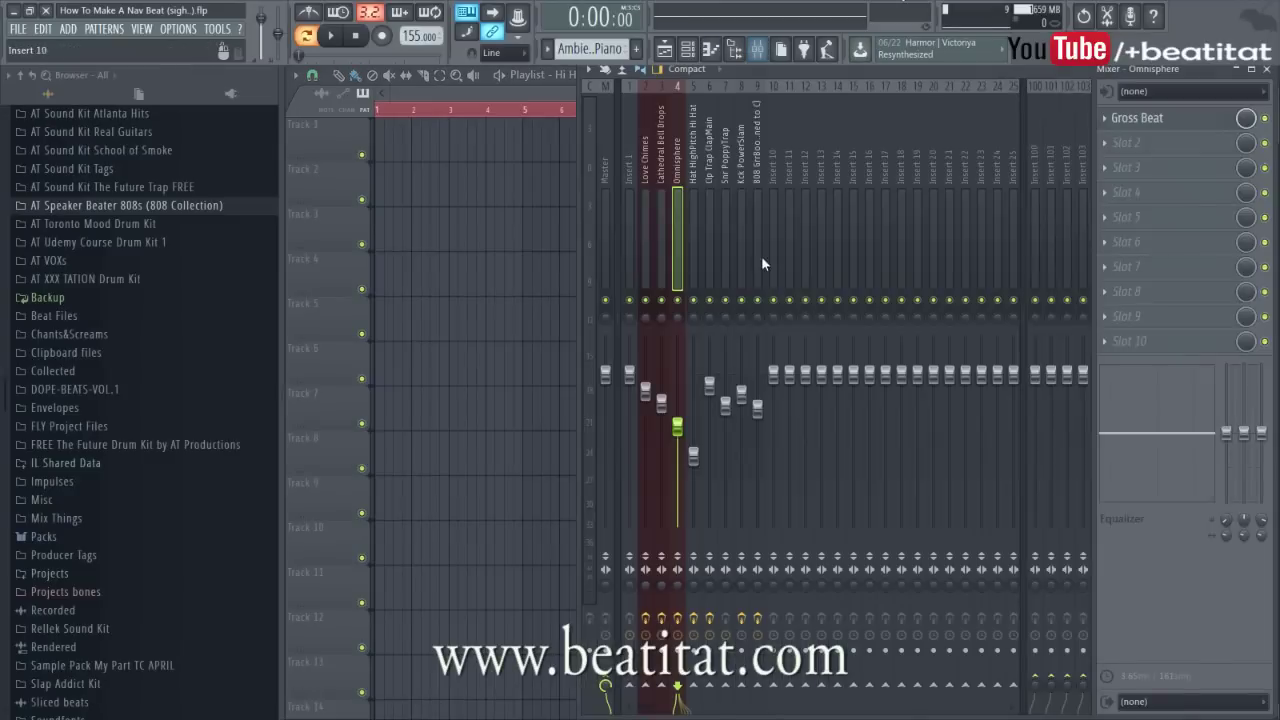
pyautogui.click(645, 165)
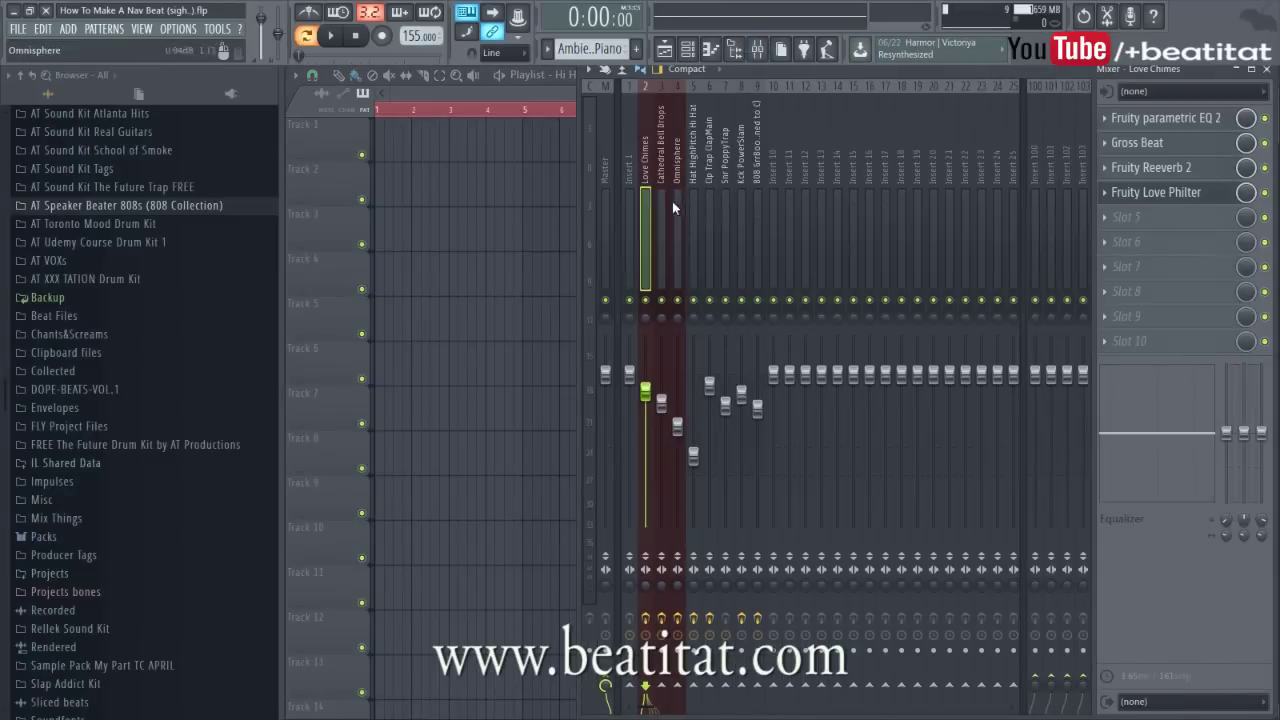
pyautogui.click(677, 201)
pyautogui.click(644, 192)
pyautogui.click(757, 206)
pyautogui.click(741, 196)
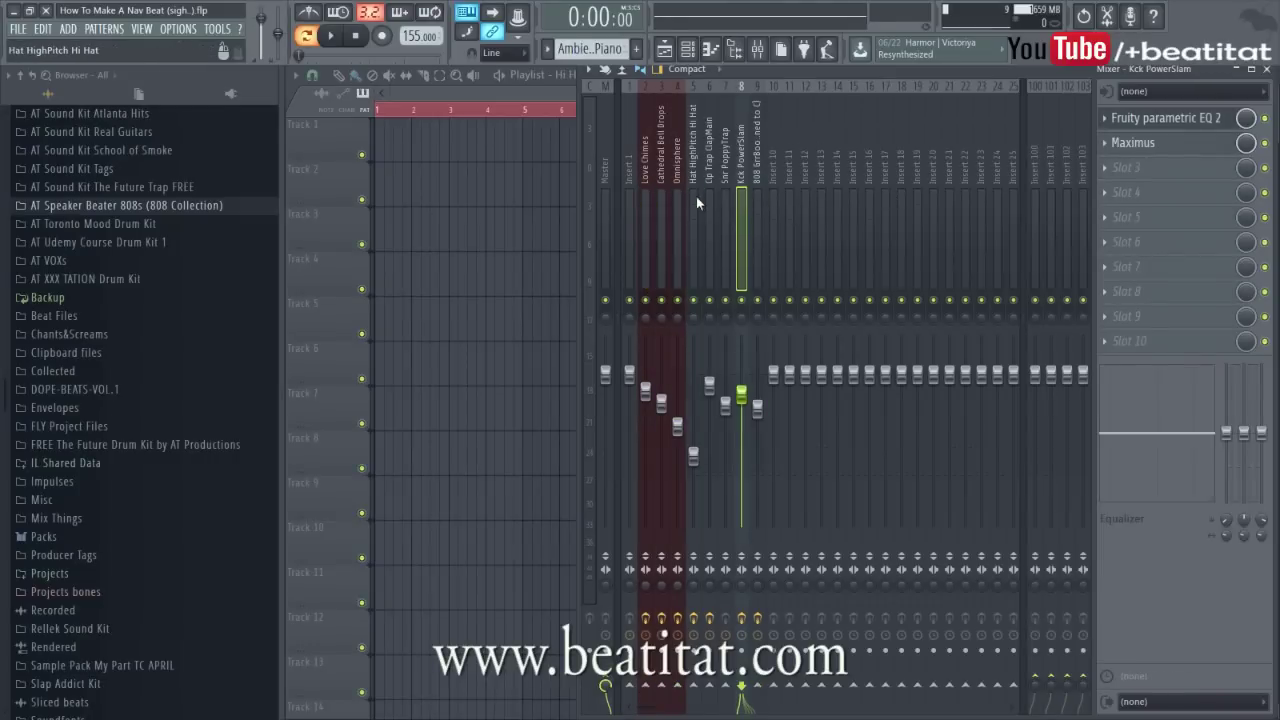
pyautogui.click(694, 195)
pyautogui.rightClick(1268, 119)
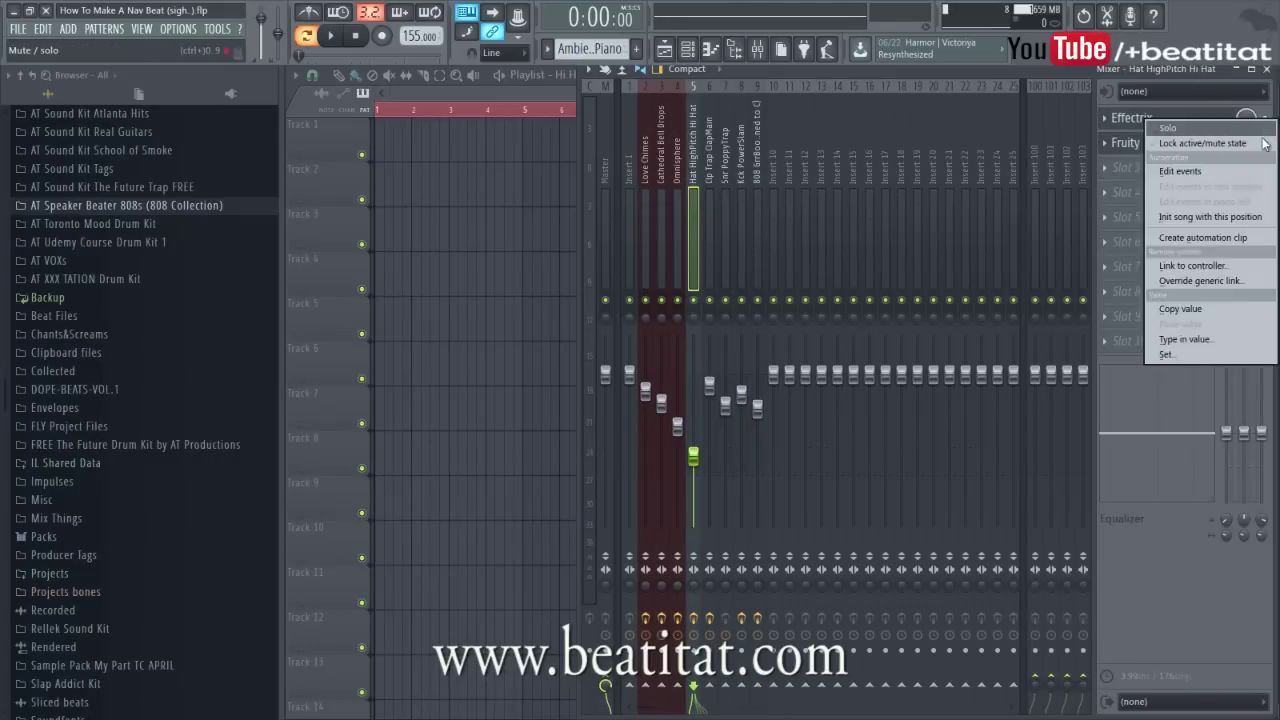
pyautogui.click(1207, 240)
pyautogui.rightClick(594, 312)
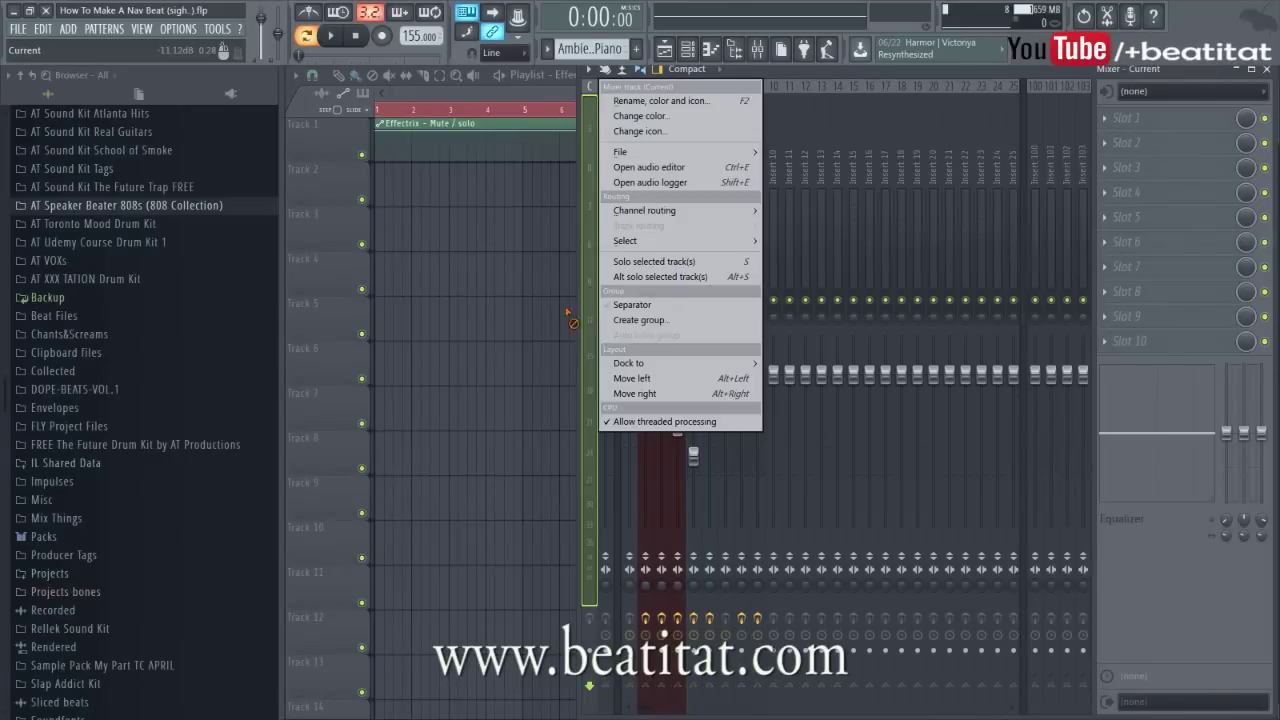
pyautogui.rightClick(568, 318)
# Extend the Effectrix mute automation clip to bar 17 and make its envelope step down to zero just after bar 9.
pyautogui.doubleClick(774, 108)
pyautogui.click(672, 108)
pyautogui.moveTo(824, 124); pyautogui.dragTo(934, 132)
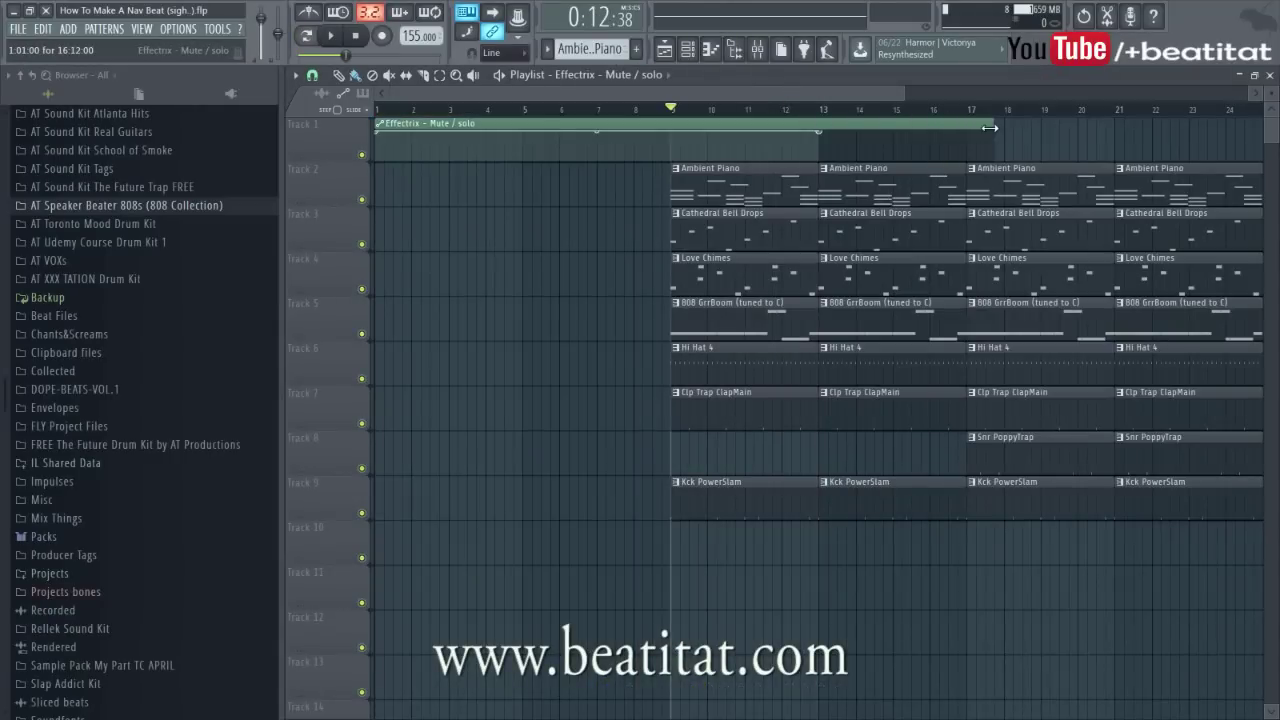
pyautogui.moveTo(690, 152); pyautogui.dragTo(678, 175)
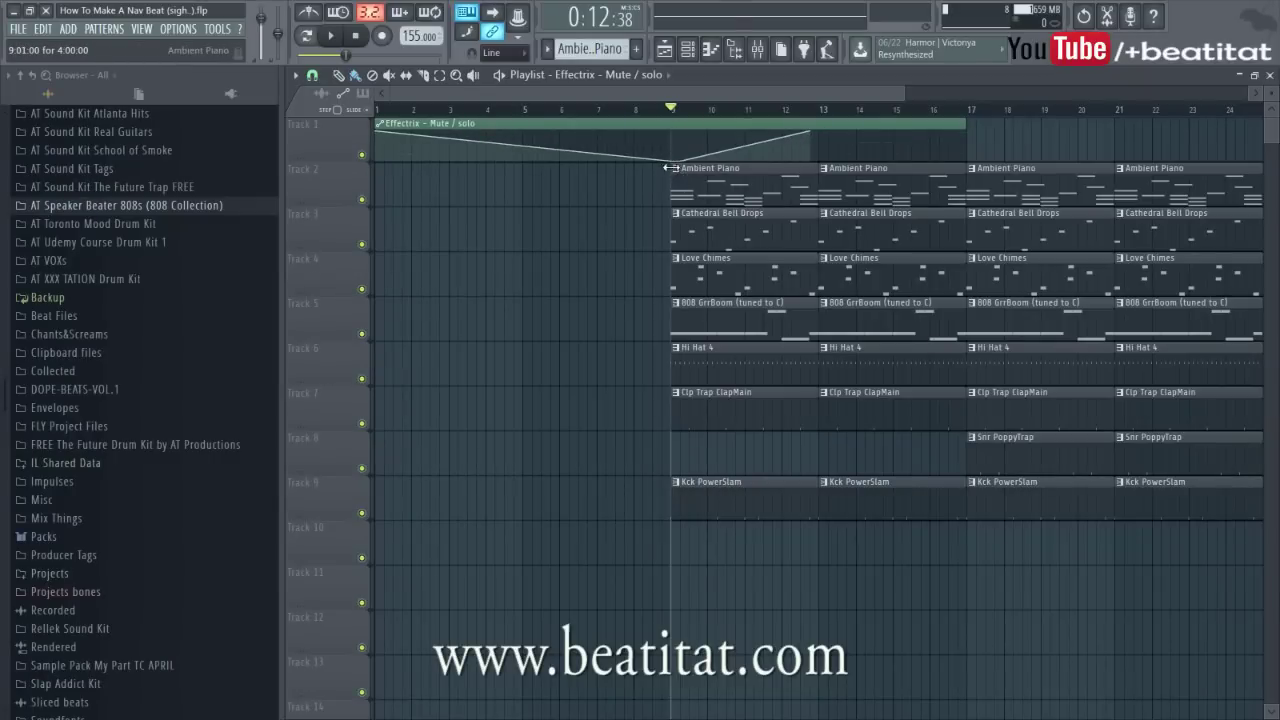
pyautogui.moveTo(680, 126); pyautogui.dragTo(680, 131)
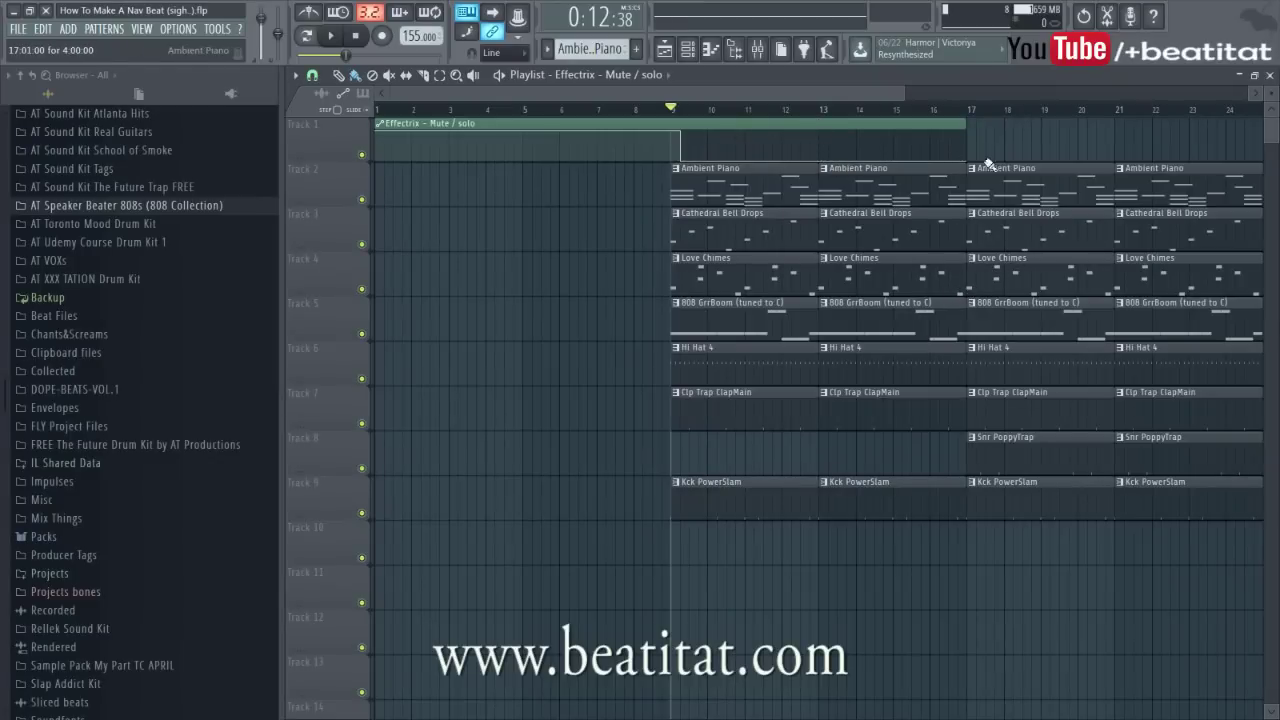
# Lengthen the Effectrix mute automation clip to about bar 26 and step its envelope up to full at bar 17.
pyautogui.moveTo(974, 131); pyautogui.dragTo(1135, 153)
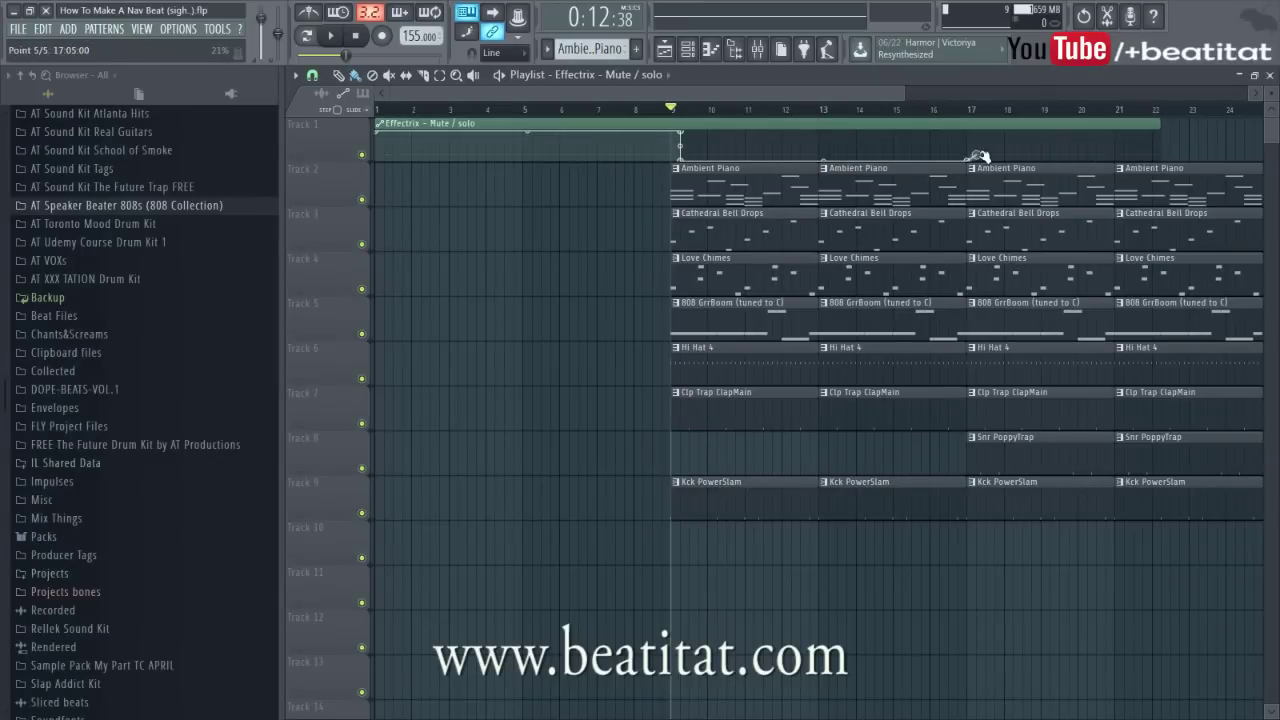
pyautogui.moveTo(1158, 125); pyautogui.dragTo(1262, 132)
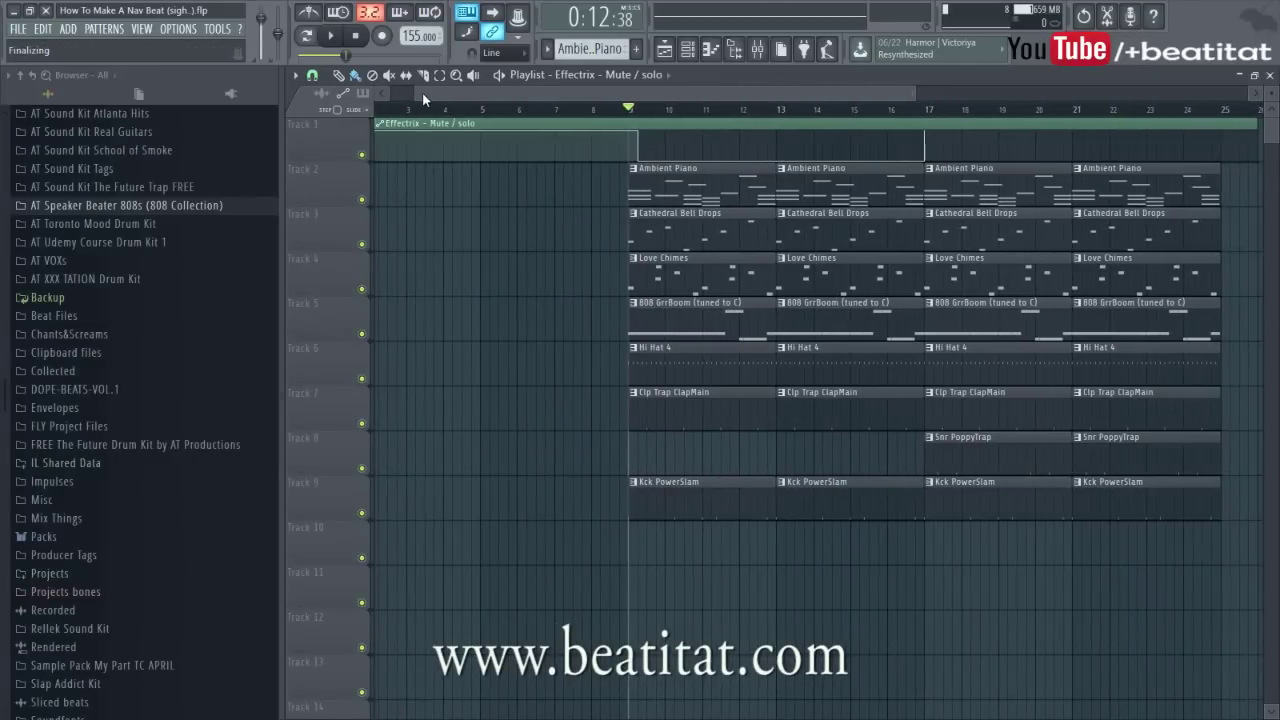
pyautogui.moveTo(422, 92); pyautogui.dragTo(398, 92)
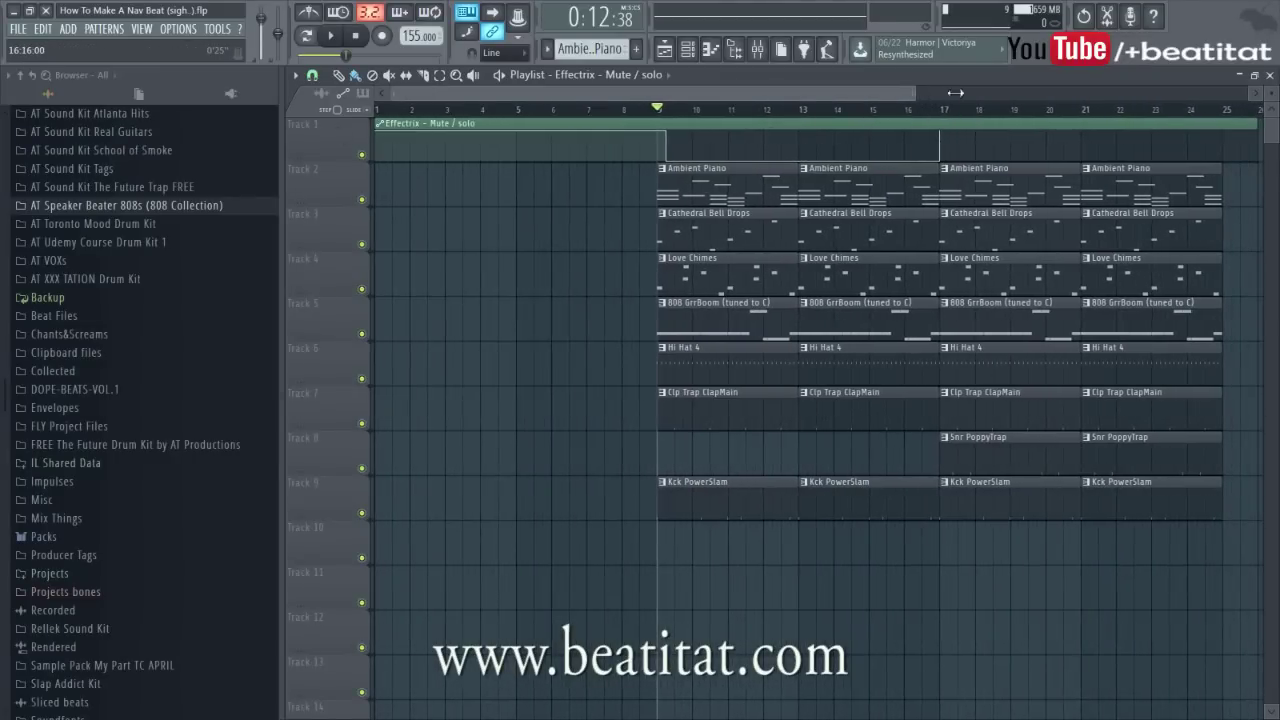
pyautogui.moveTo(931, 91); pyautogui.dragTo(1072, 94)
# Step the Effectrix mute envelope down to zero at bar 25 and move the automation clip to track 11.
pyautogui.rightClick(1033, 134)
pyautogui.rightClick(1020, 153)
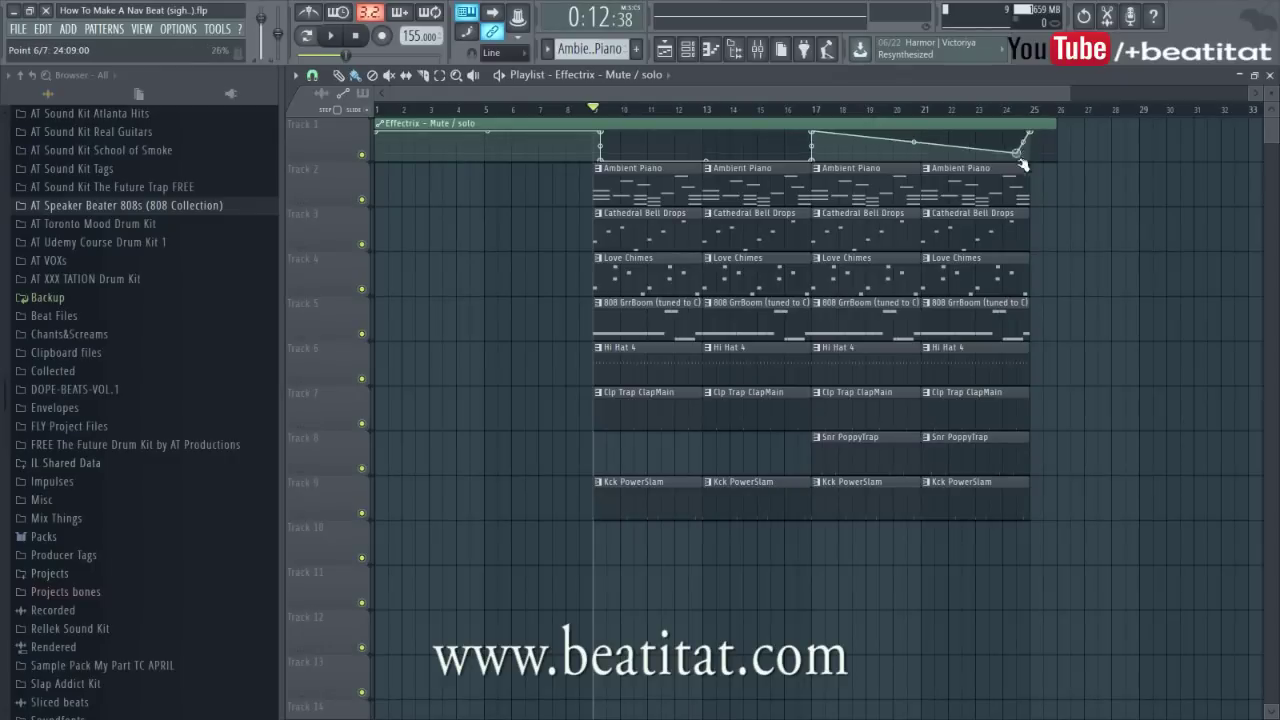
pyautogui.moveTo(1030, 162); pyautogui.dragTo(1037, 112)
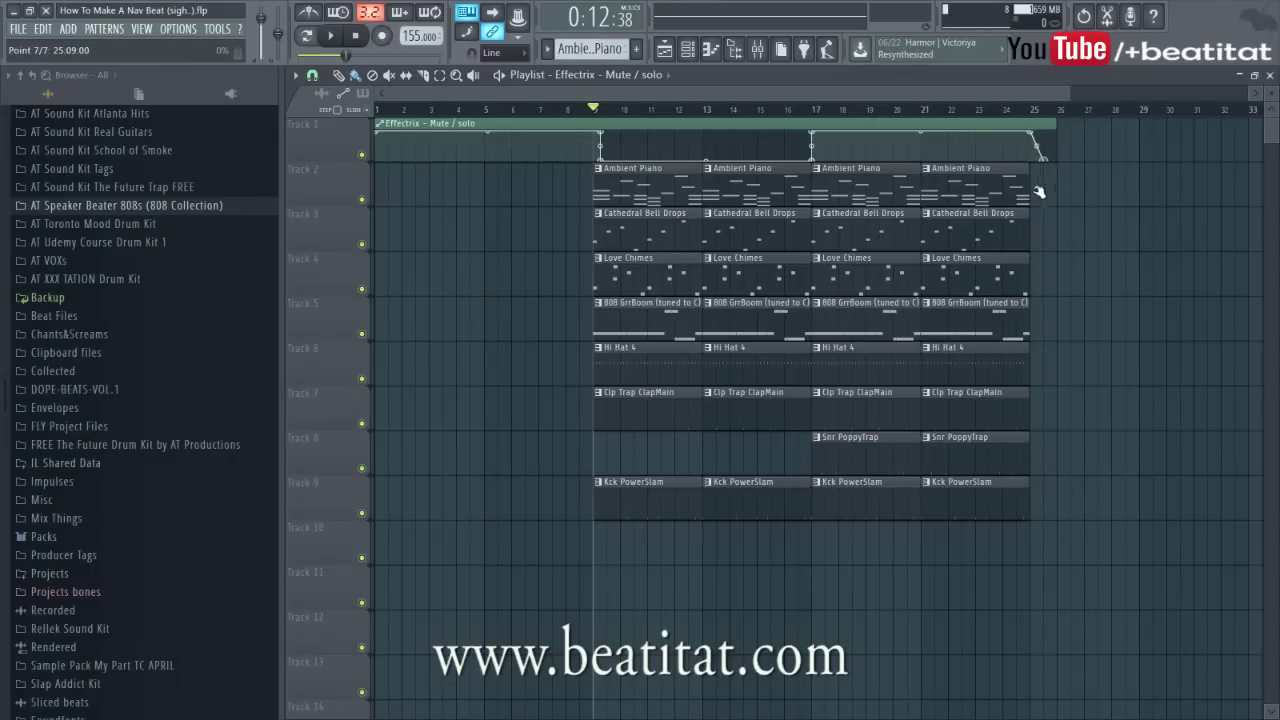
pyautogui.moveTo(943, 140); pyautogui.dragTo(734, 606)
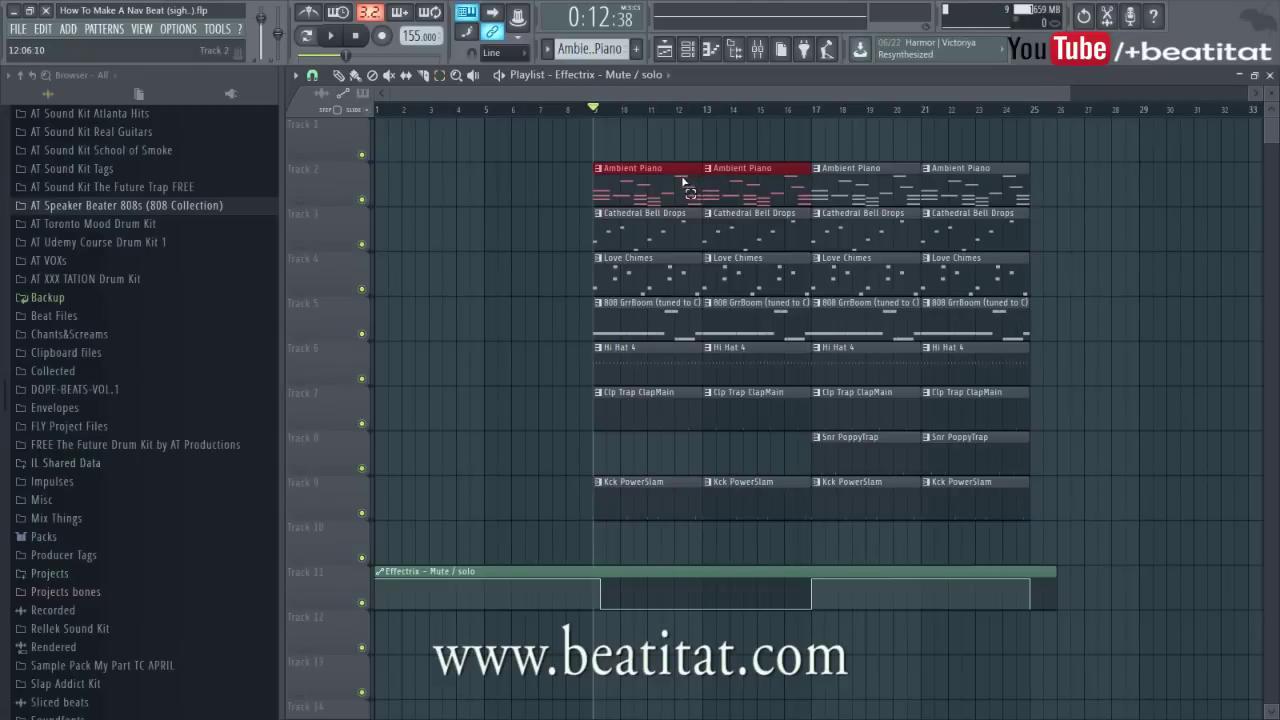
# Copy Ambient Piano and Love Chimes into bars 1 to 8 and Cathedral Bell Drops into bars 5 to 8, and start playback.
pyautogui.moveTo(640, 189); pyautogui.dragTo(421, 190)
pyautogui.moveTo(645, 281); pyautogui.dragTo(531, 258)
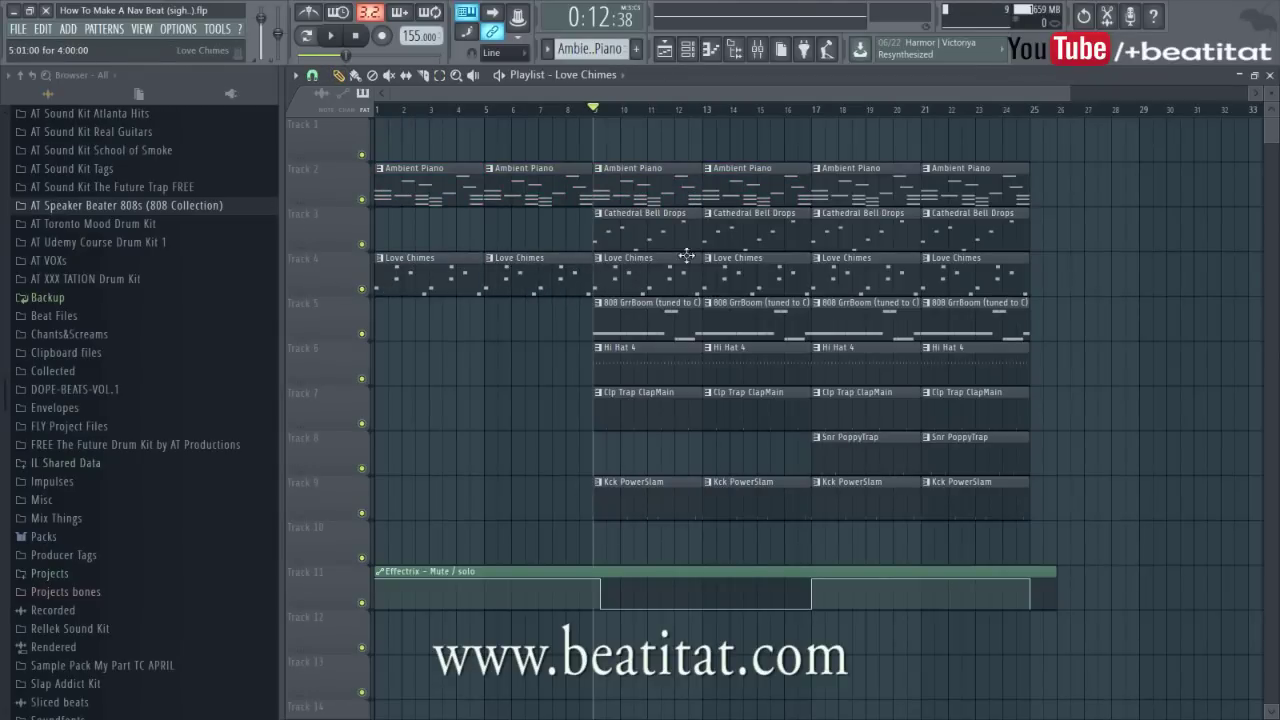
pyautogui.press('space')
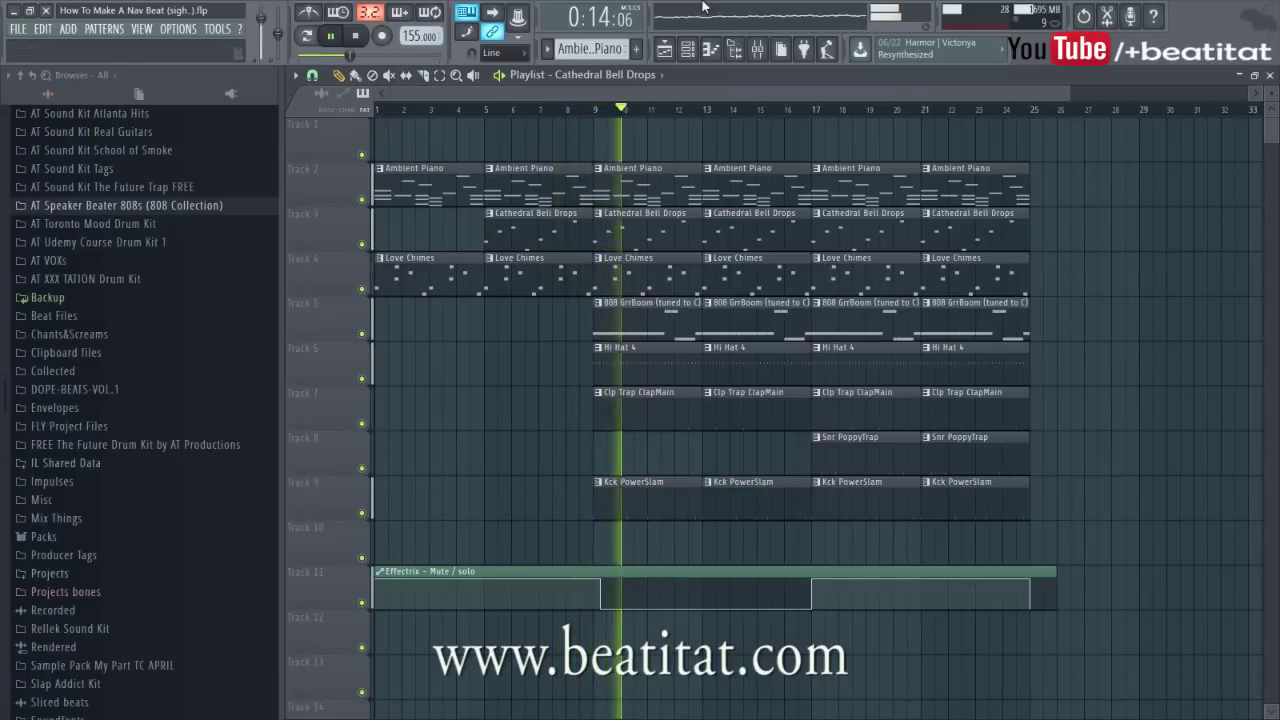
# Remove the Hi Hat 4 clips from bars 9 to 16 during playback and check the mixer levels.
pyautogui.click(757, 48)
pyautogui.press('F9')
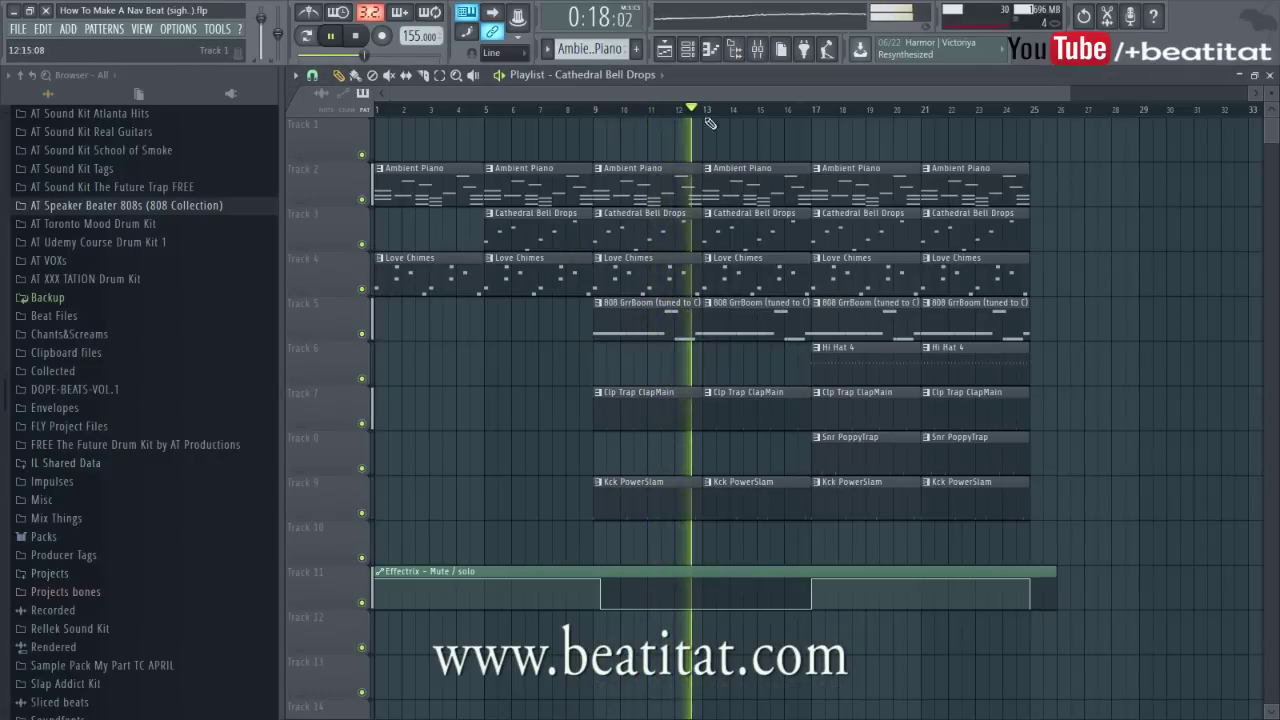
pyautogui.press('F9')
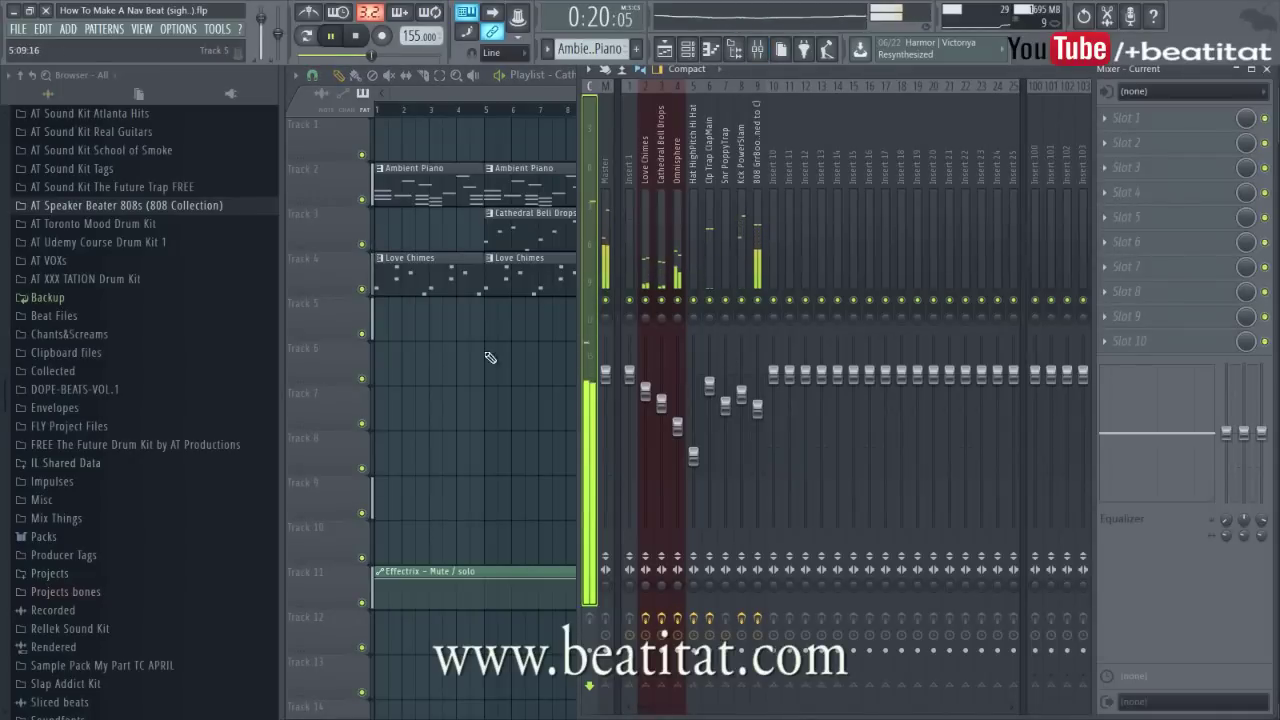
pyautogui.press('F9')
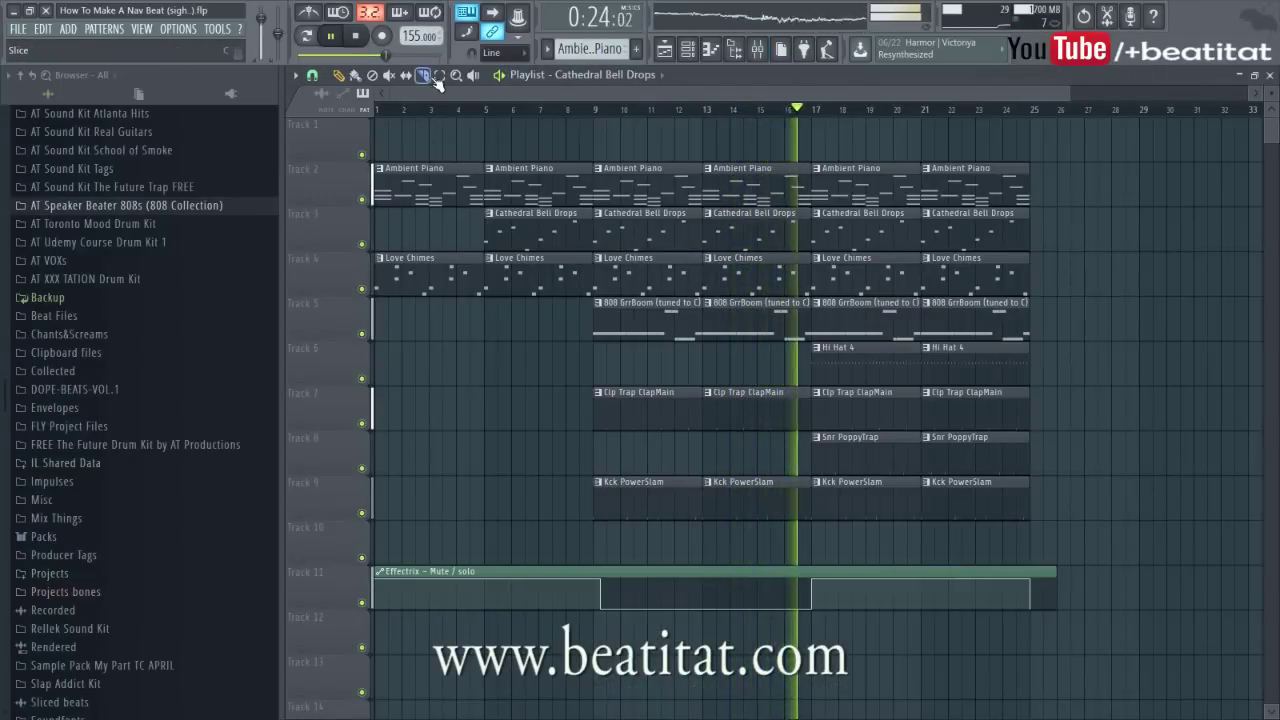
pyautogui.click(757, 48)
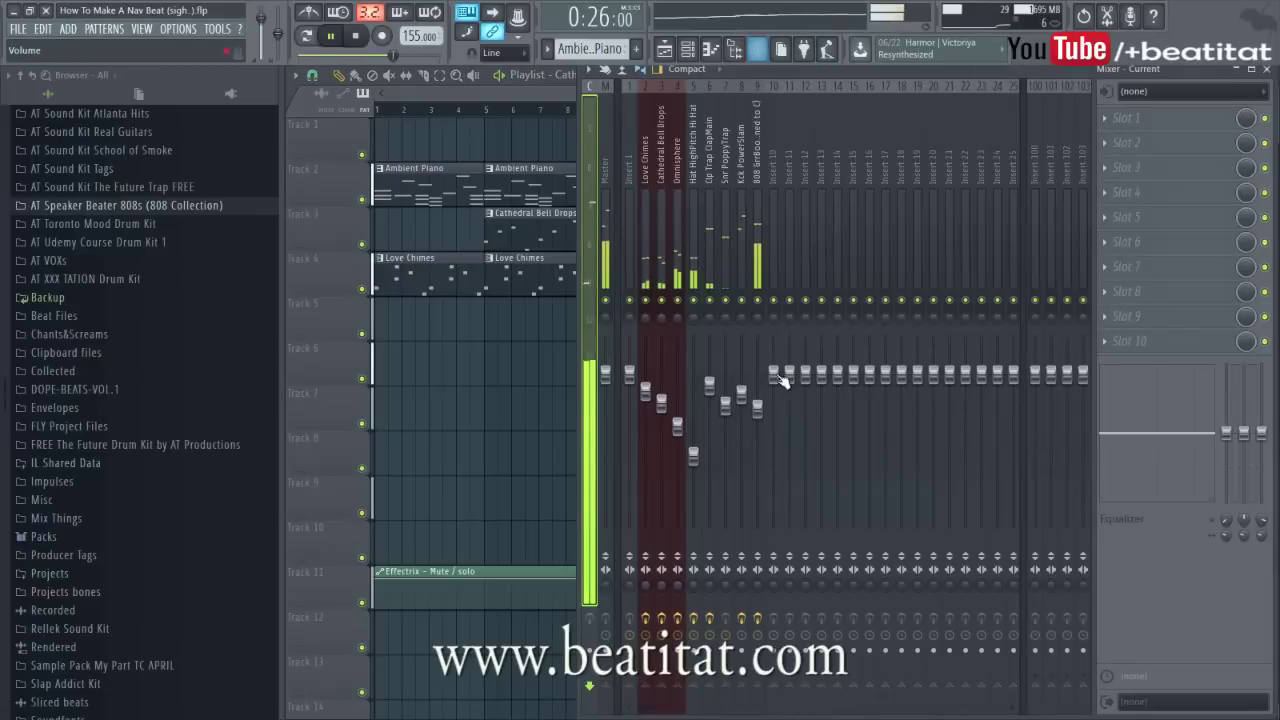
# Raise the Love Chimes, Cathedral Bell Drops and Omnisphere faders slightly together, and raise the 808 fader to about -2.0 dB.
pyautogui.click(677, 274)
pyautogui.keyDown('ctrl'); pyautogui.keyDown('shift'); pyautogui.click(661, 274); pyautogui.keyUp('shift'); pyautogui.keyUp('ctrl')
pyautogui.keyDown('ctrl'); pyautogui.keyDown('shift'); pyautogui.click(645, 274); pyautogui.keyUp('shift'); pyautogui.keyUp('ctrl')
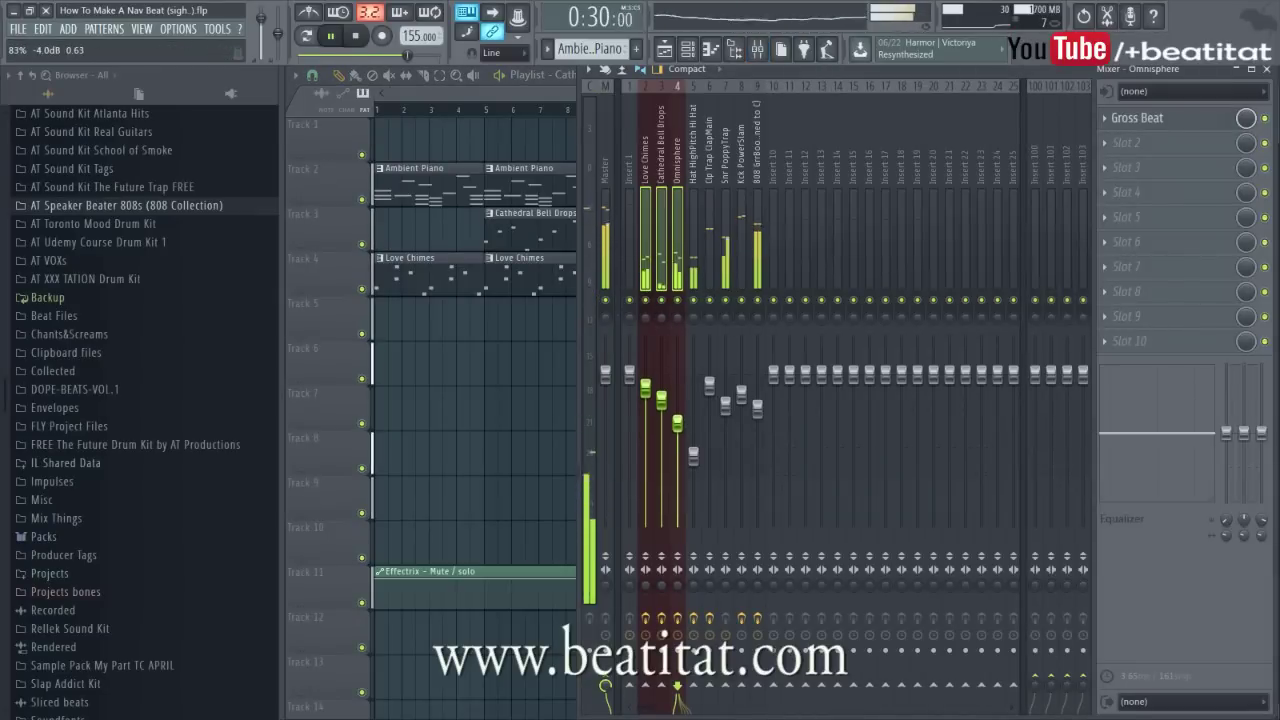
pyautogui.click(757, 274)
pyautogui.moveTo(757, 408); pyautogui.dragTo(757, 386)
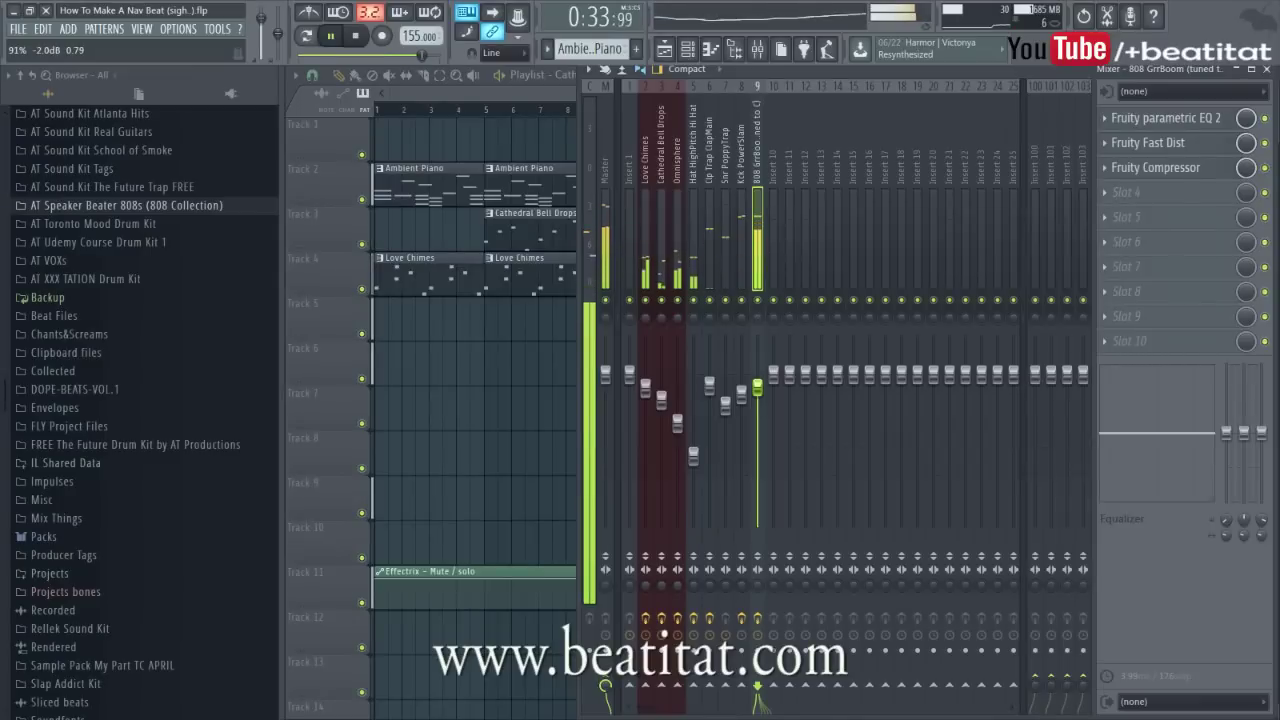
# Stop playback, add Fruity Parametric EQ 2 to the Master's first slot and gently reshape its bands, with band 6 at about -2.2 dB.
pyautogui.click(605, 240)
pyautogui.press('space')
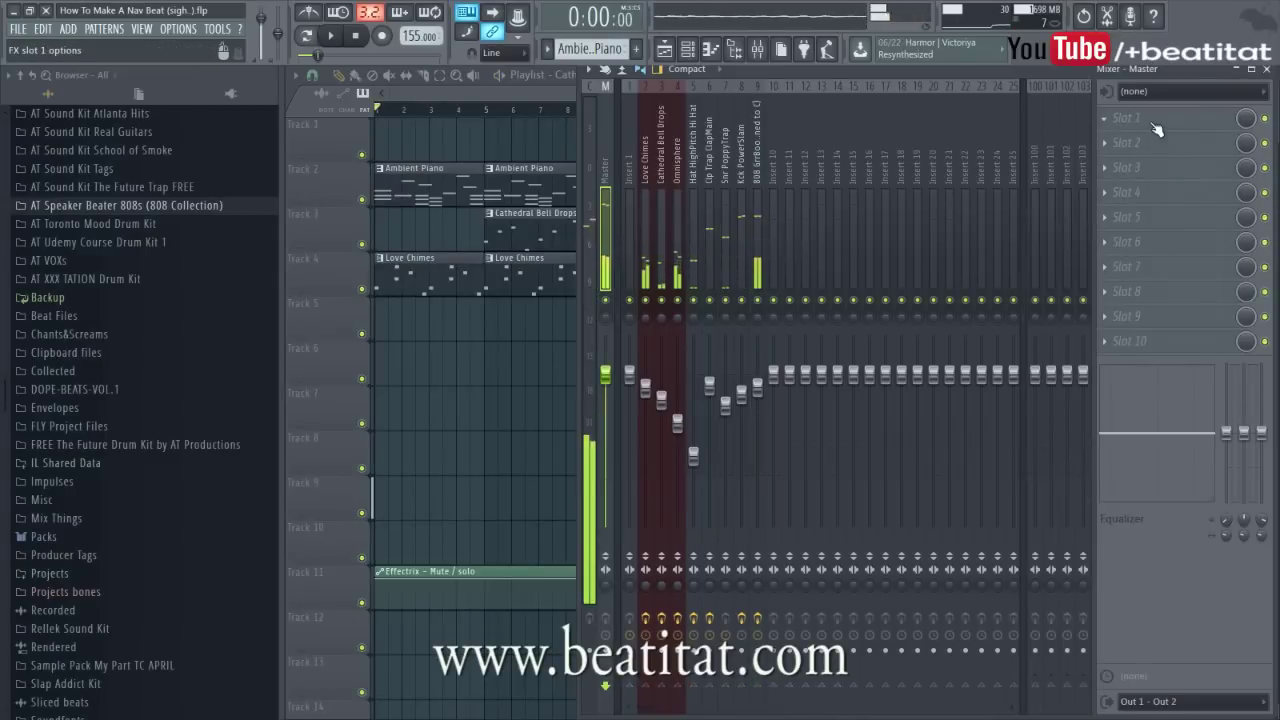
pyautogui.click(1150, 122)
pyautogui.click(401, 81)
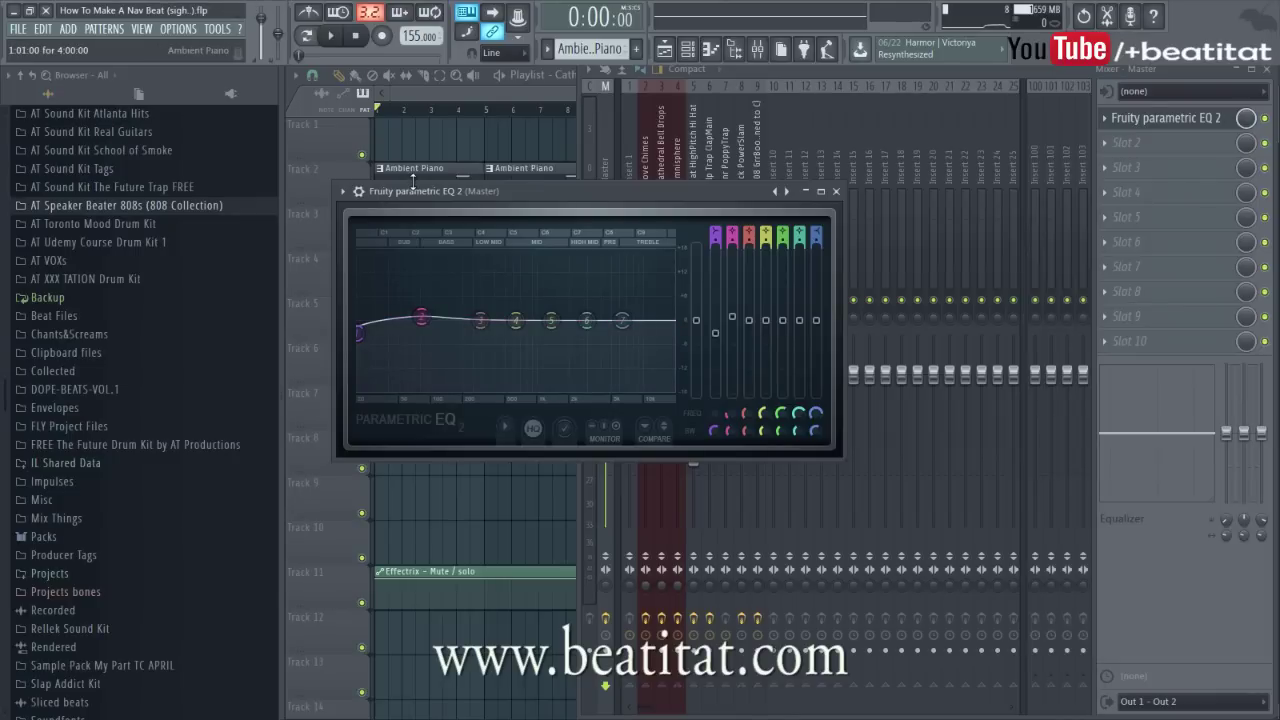
pyautogui.moveTo(578, 192); pyautogui.dragTo(688, 434)
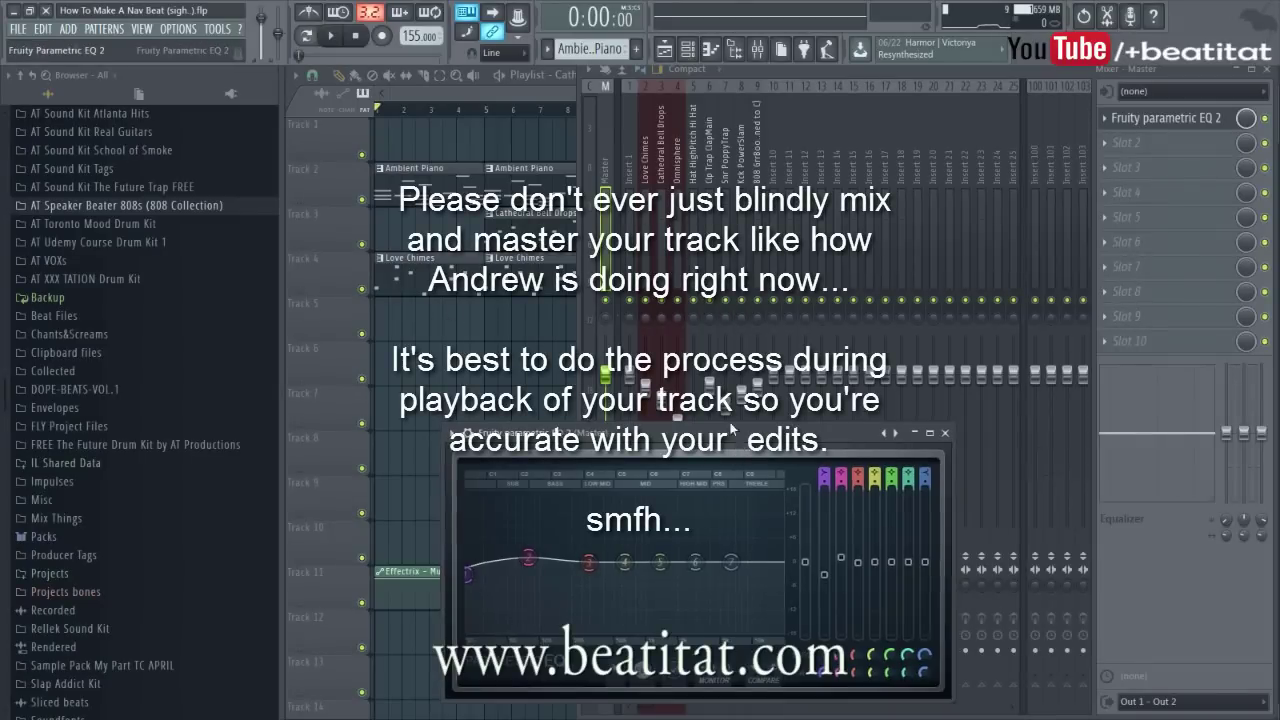
pyautogui.moveTo(739, 441); pyautogui.dragTo(701, 396)
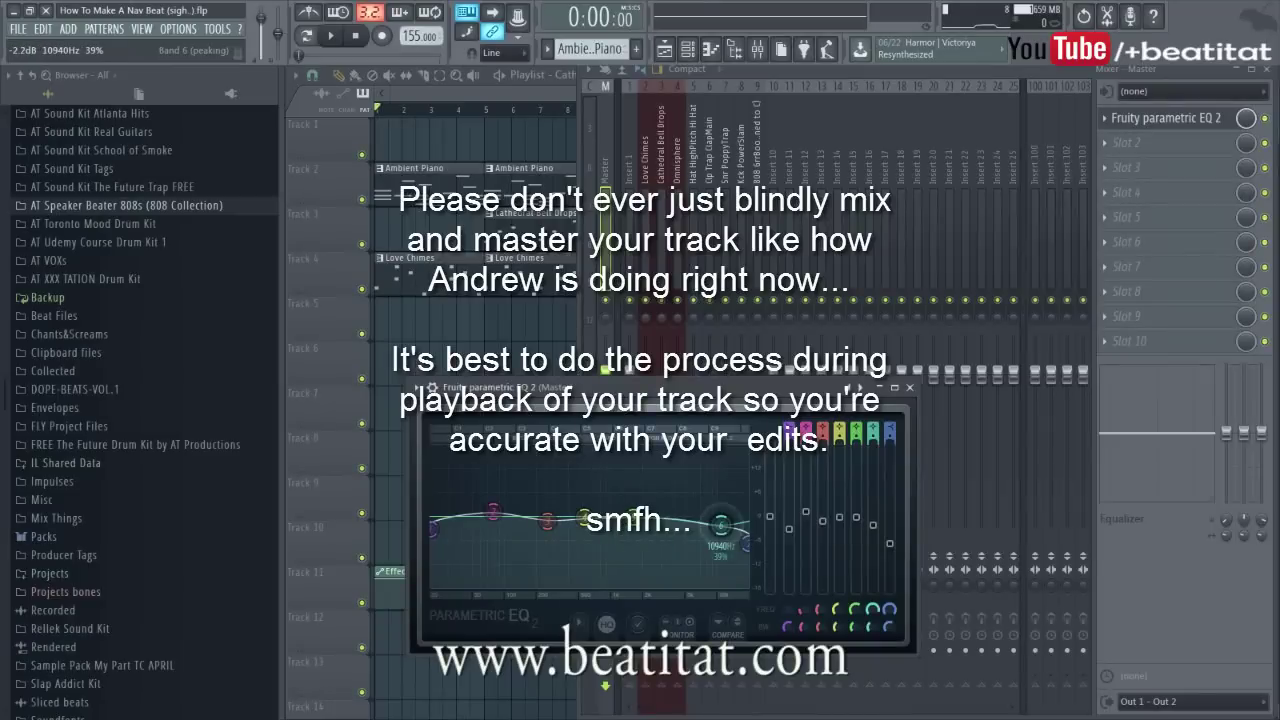
pyautogui.click(909, 388)
# Add Soundgoodizer at a low amount and Fruity Limiter to the Master's second and third effect slots.
pyautogui.click(1140, 143)
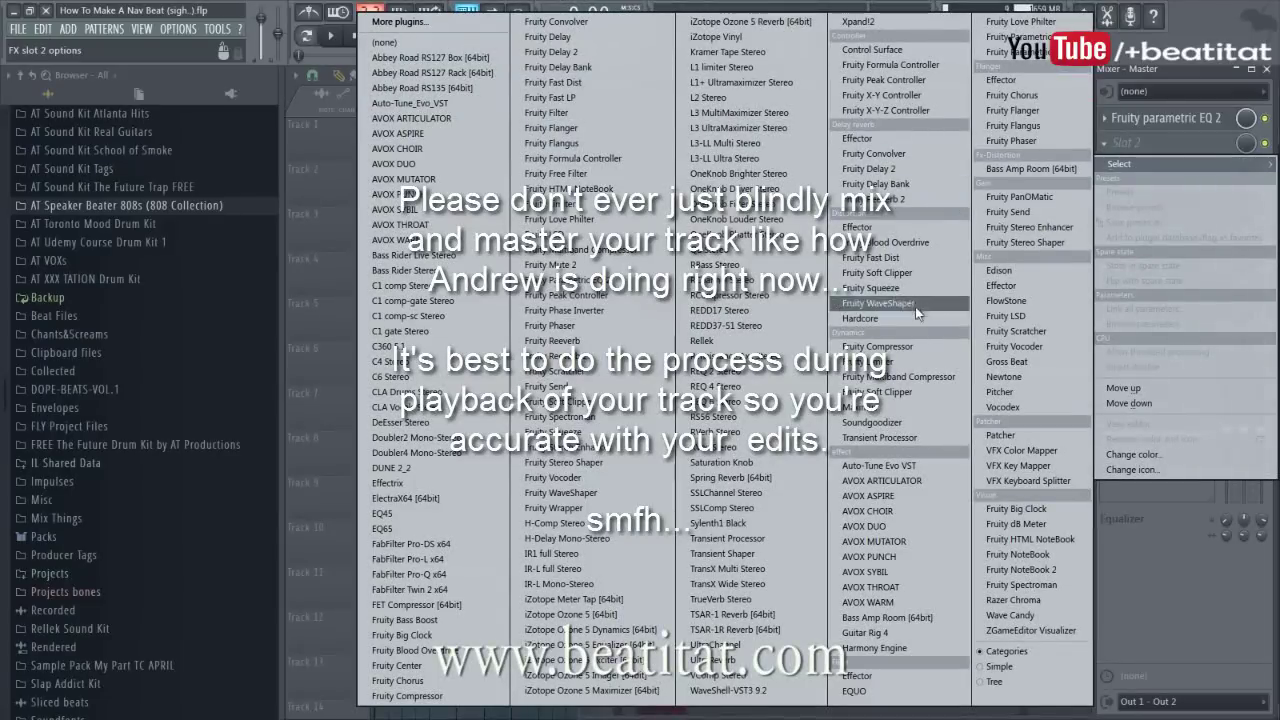
pyautogui.click(873, 422)
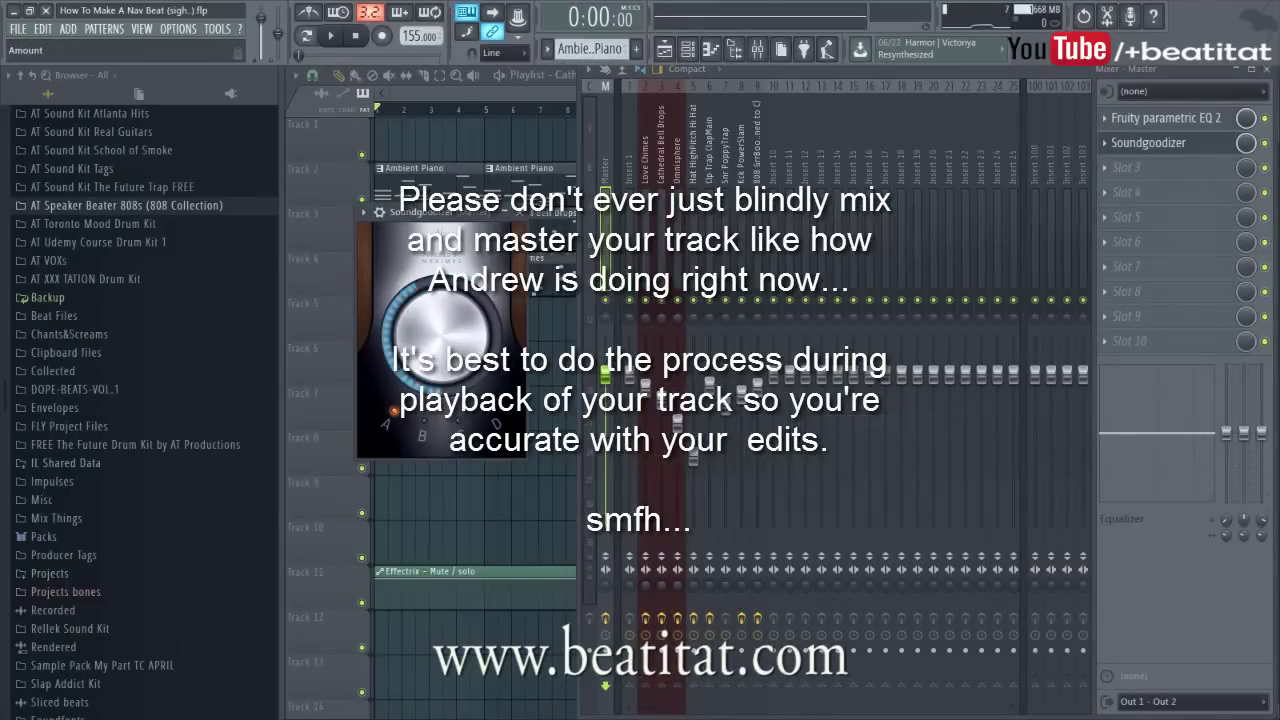
pyautogui.click(1120, 168)
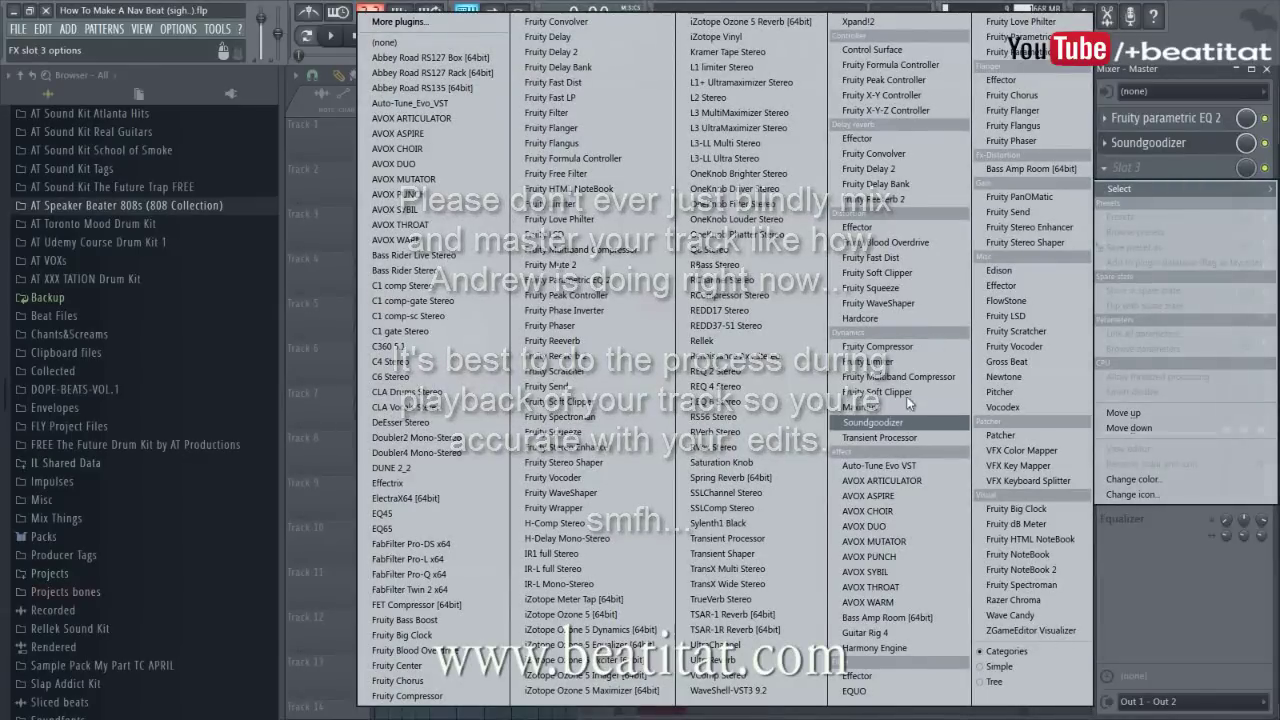
pyautogui.click(914, 364)
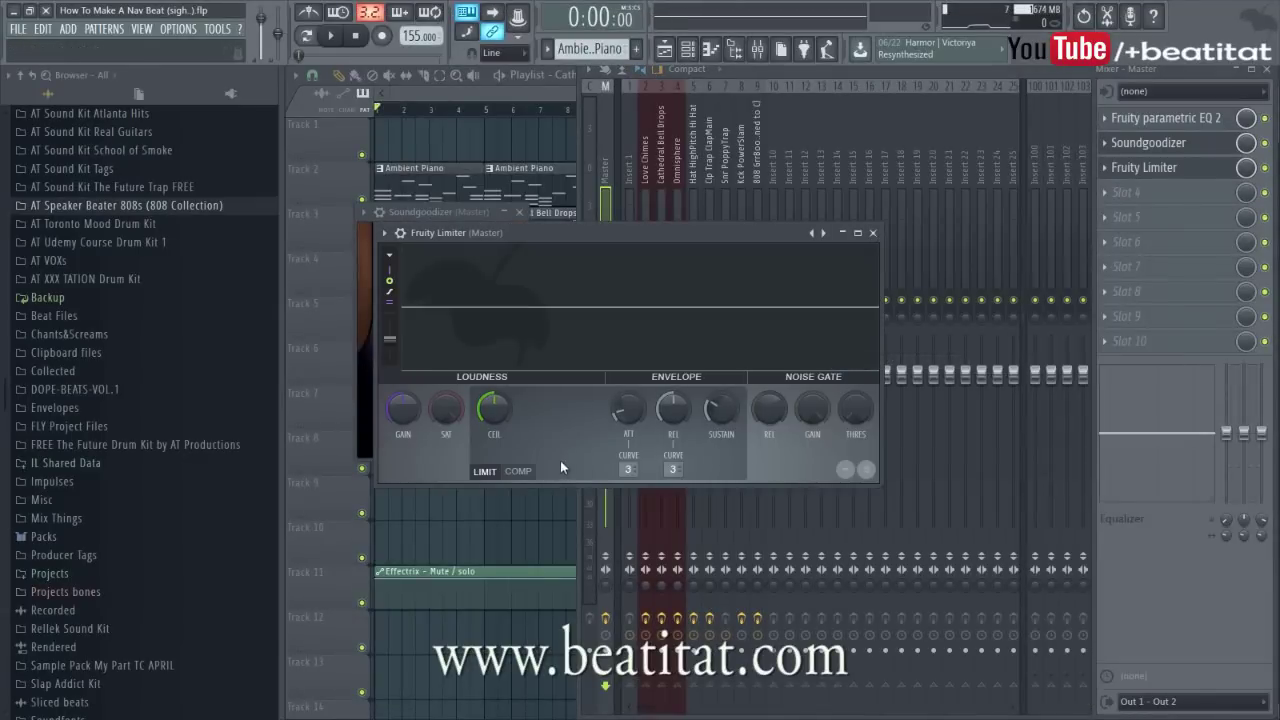
# Switch the Master's Fruity Limiter to COMP mode with slightly raised gain and a lowered threshold, and start playback.
pyautogui.click(518, 471)
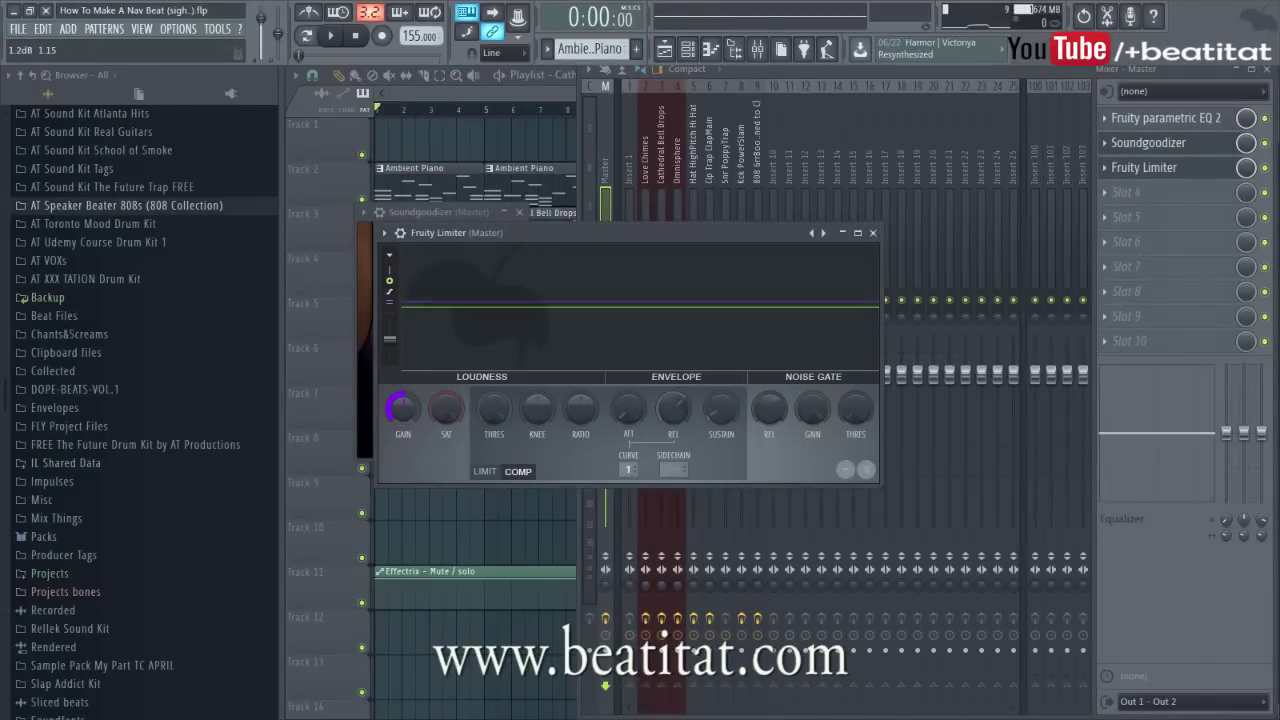
pyautogui.press('space')
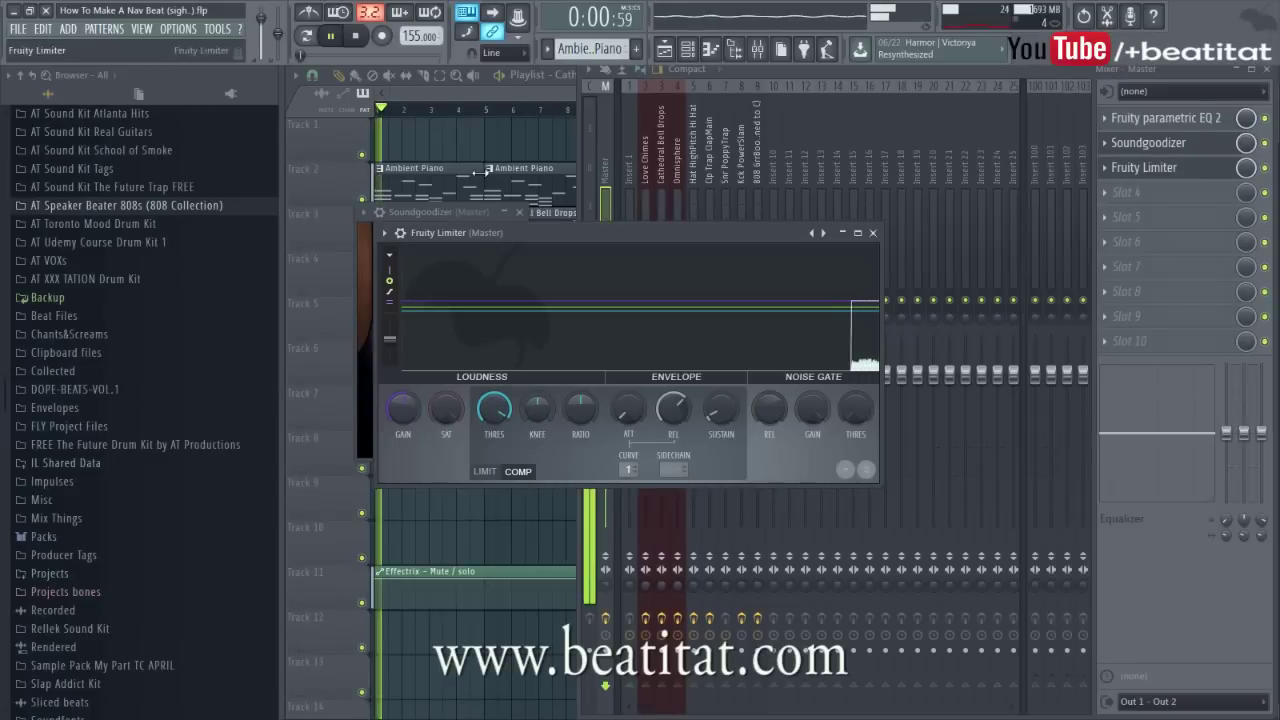
pyautogui.click(872, 232)
# Rebalance the melody faders during playback, raising Omnisphere, lowering Love Chimes slightly and raising Cathedral Bell Drops to about -2.1 dB.
pyautogui.click(661, 424)
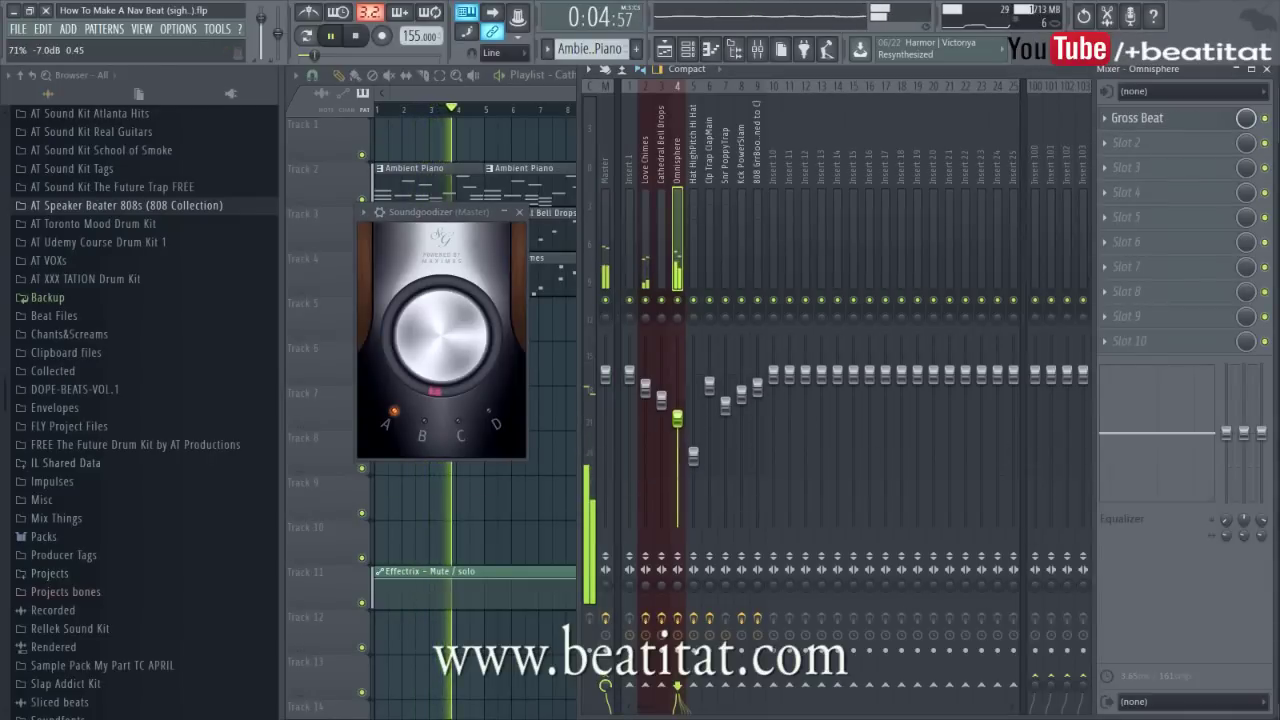
pyautogui.moveTo(645, 388)
pyautogui.mouseDown()
pyautogui.moveTo(661, 390)
pyautogui.moveTo(646, 391)
pyautogui.mouseUp()
pyautogui.click(661, 392)
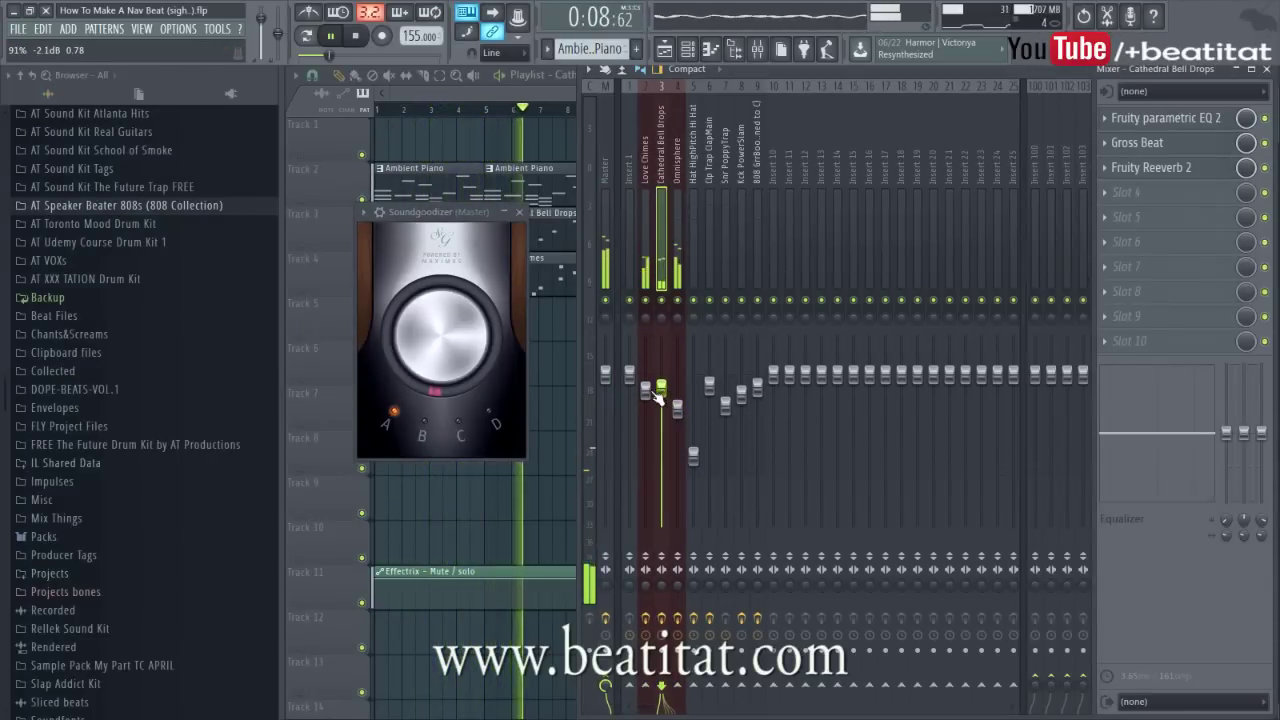
# Close the Soundgoodizer, examine the Master's Fruity Limiter during playback, and review the 808 and kick channels.
pyautogui.click(526, 216)
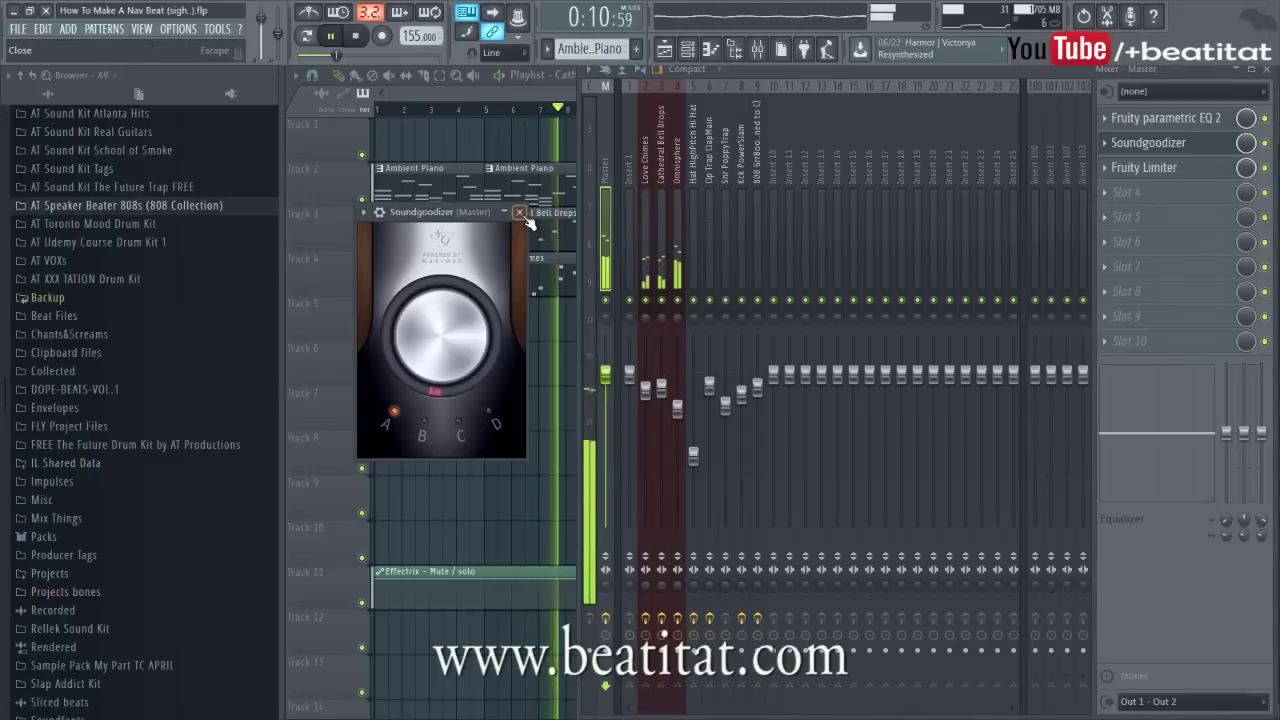
pyautogui.click(519, 212)
pyautogui.click(1208, 173)
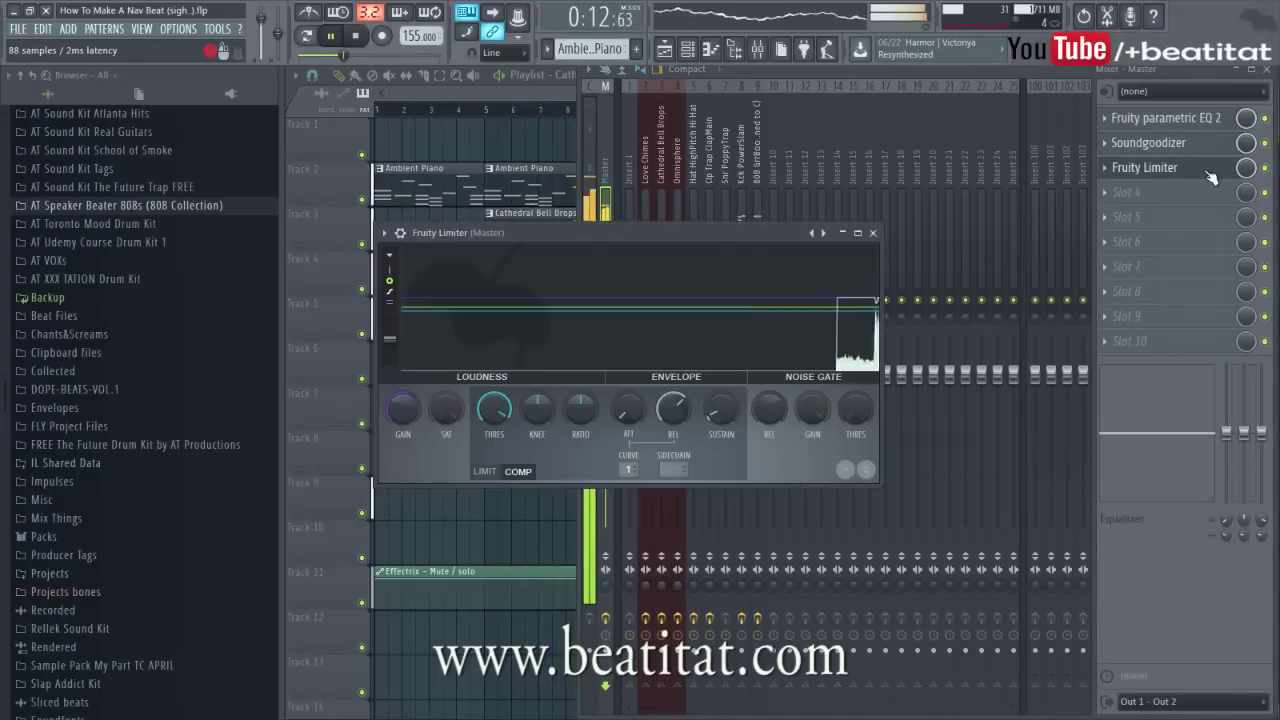
pyautogui.click(873, 233)
pyautogui.click(739, 254)
pyautogui.click(758, 387)
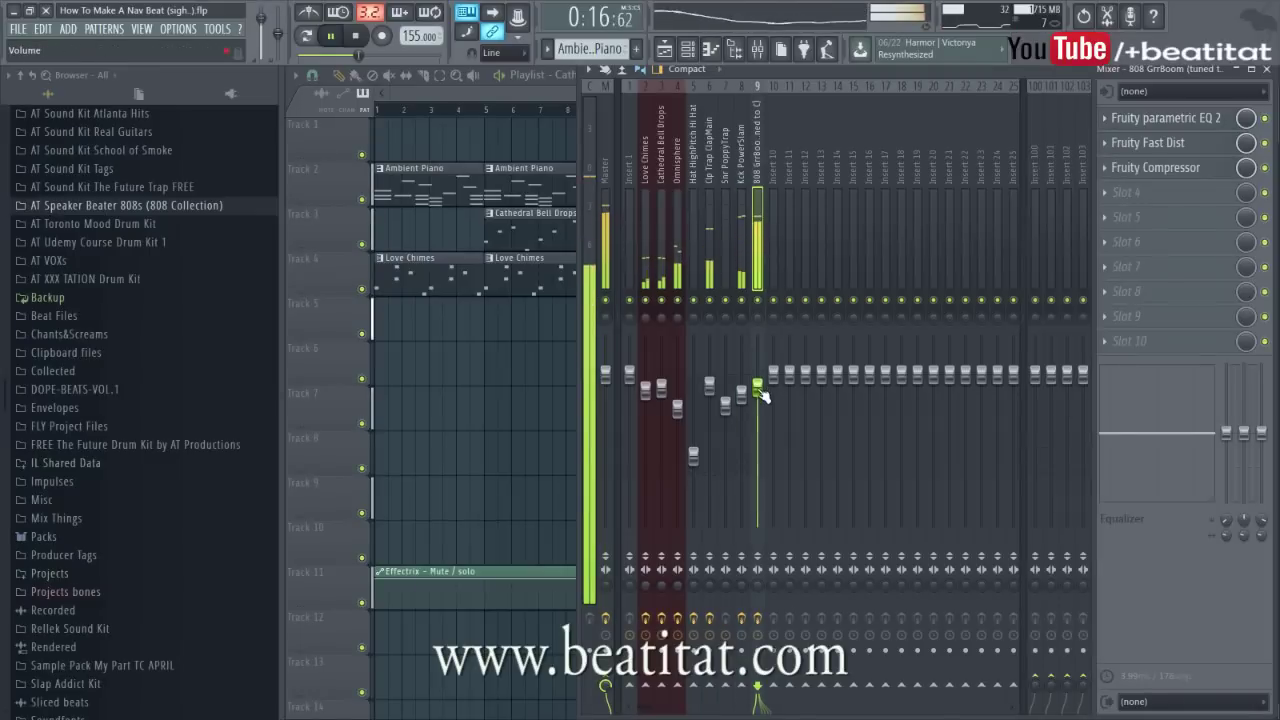
pyautogui.click(741, 396)
# Add Fruity Reeverb 2 to Clp Trap ClapMain at about 88% slot mix, and lower the Snr PoppyTrap fader to about -9.1 dB.
pyautogui.click(709, 390)
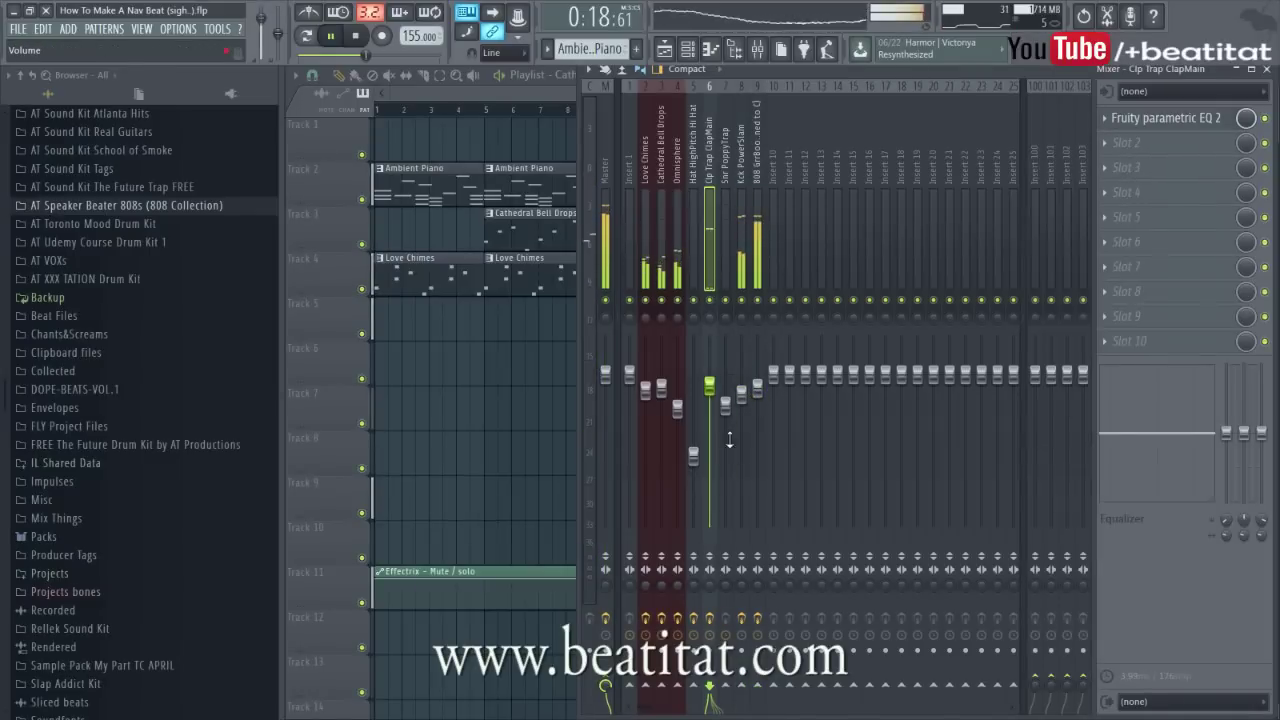
pyautogui.click(1127, 142)
pyautogui.moveTo(1118, 163)
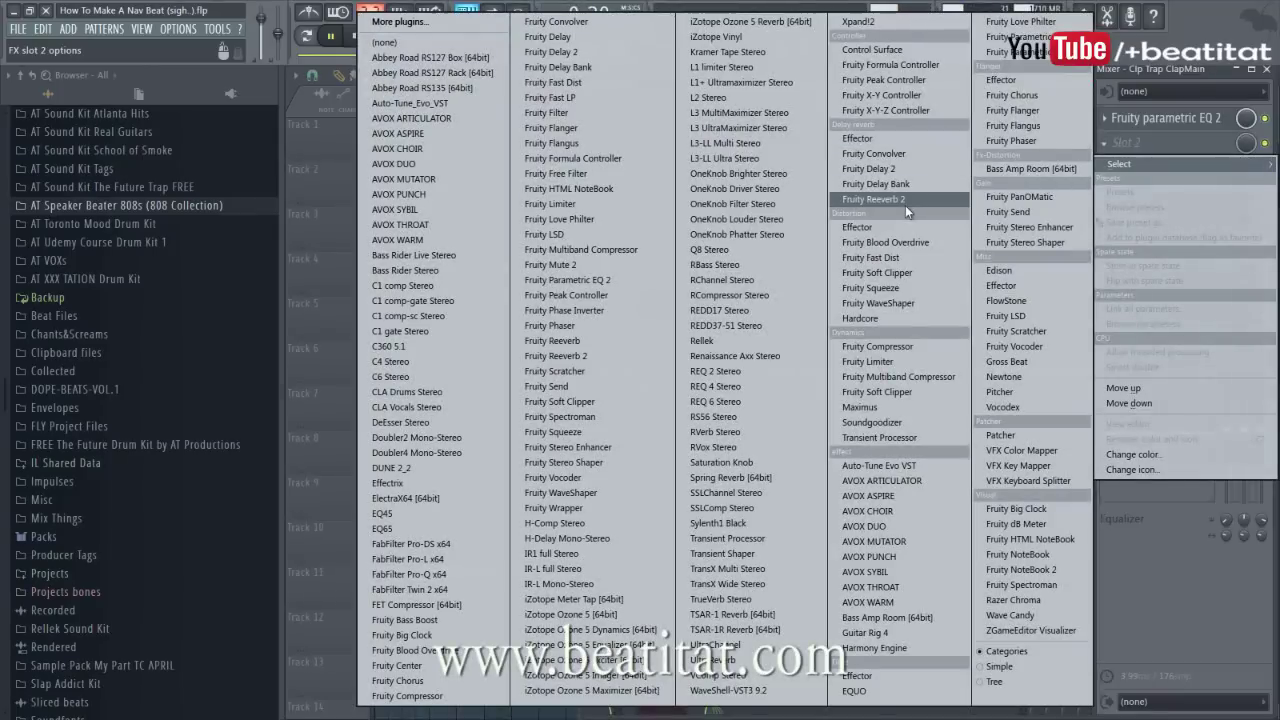
pyautogui.click(873, 199)
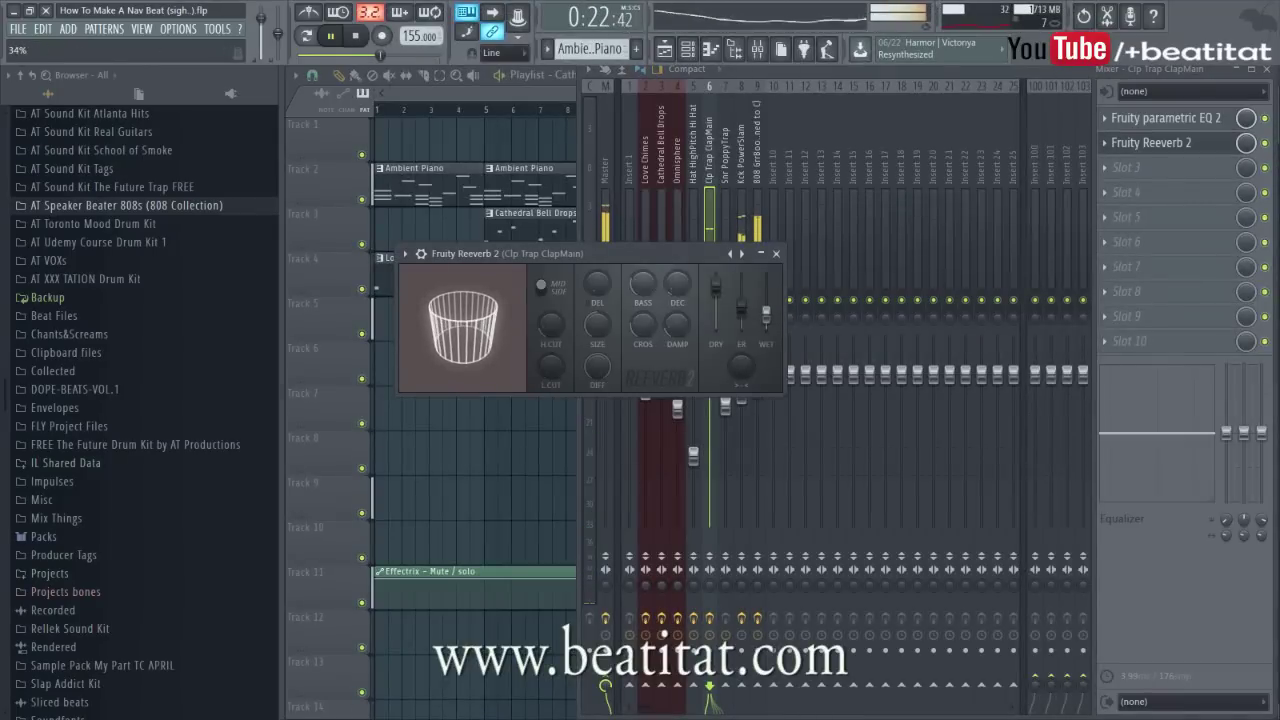
pyautogui.click(803, 257)
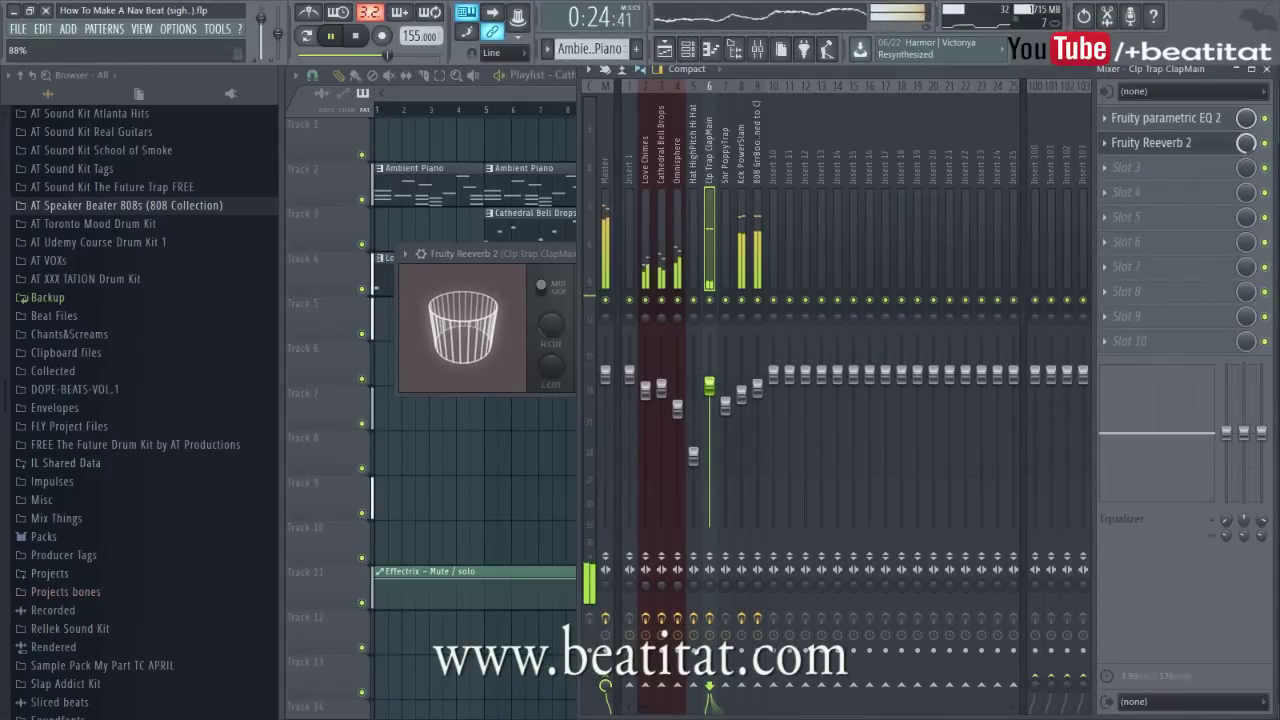
pyautogui.click(545, 262)
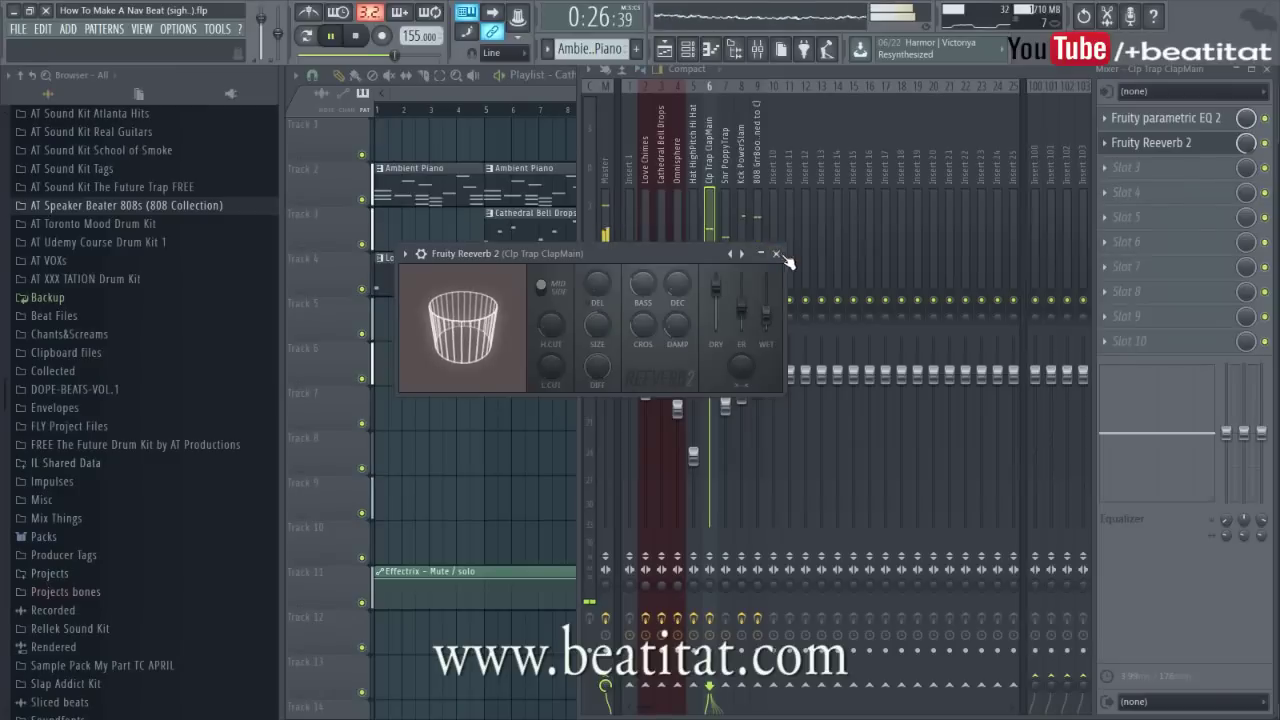
pyautogui.click(777, 254)
pyautogui.click(730, 272)
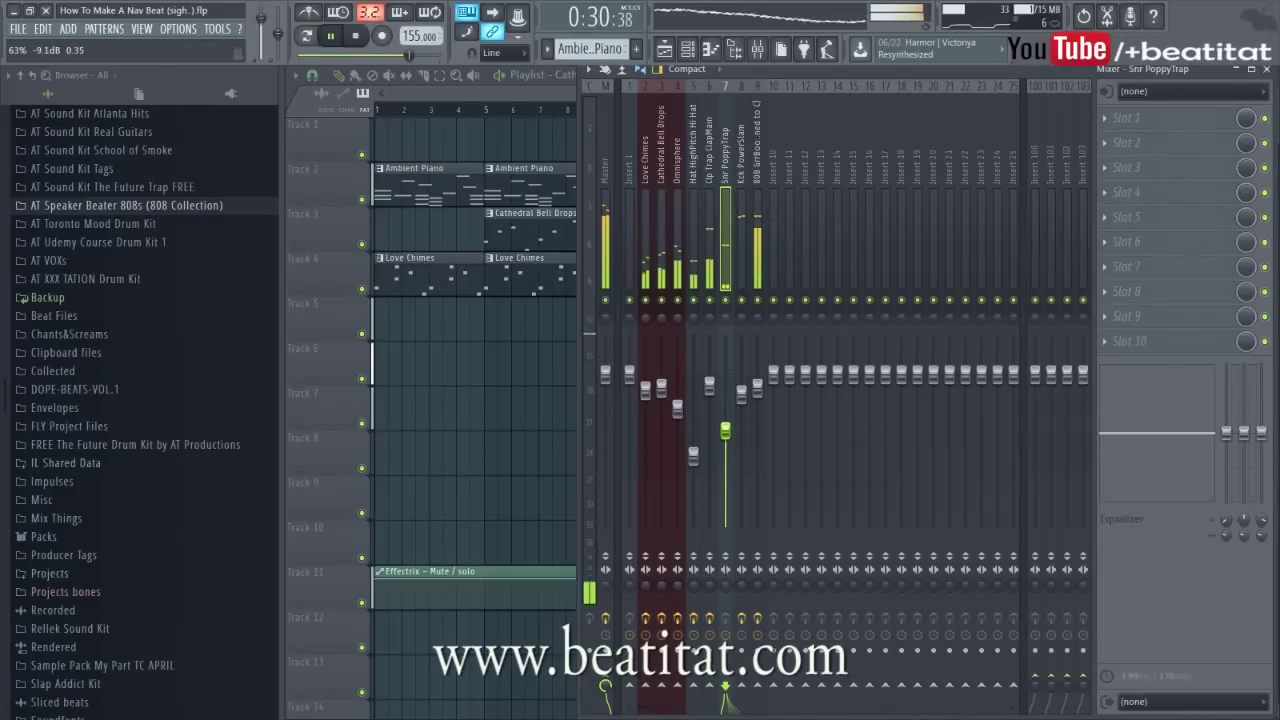
# Copy the Ambient Piano and Love Chimes clips from bars 1 to 4 into bars 25 to 32 of the playlist.
pyautogui.press('F9')
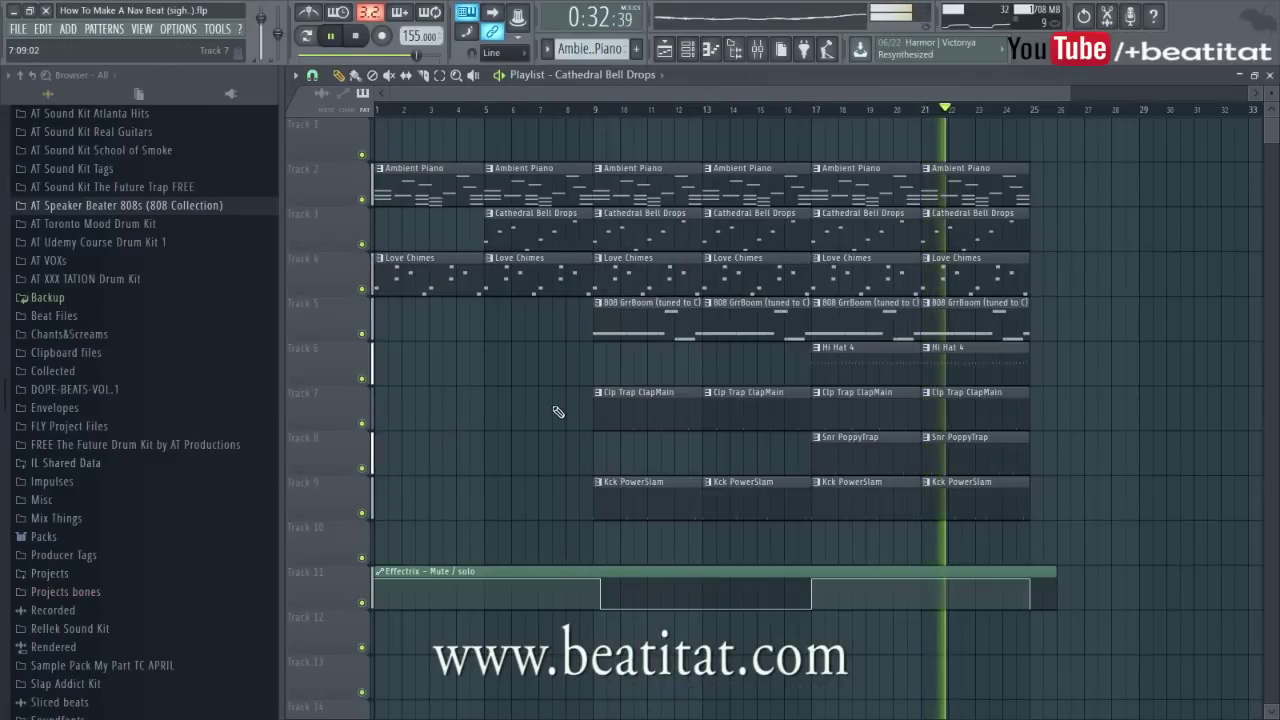
pyautogui.moveTo(373, 165); pyautogui.dragTo(432, 346)
pyautogui.hotkey('ctrl', 'b')
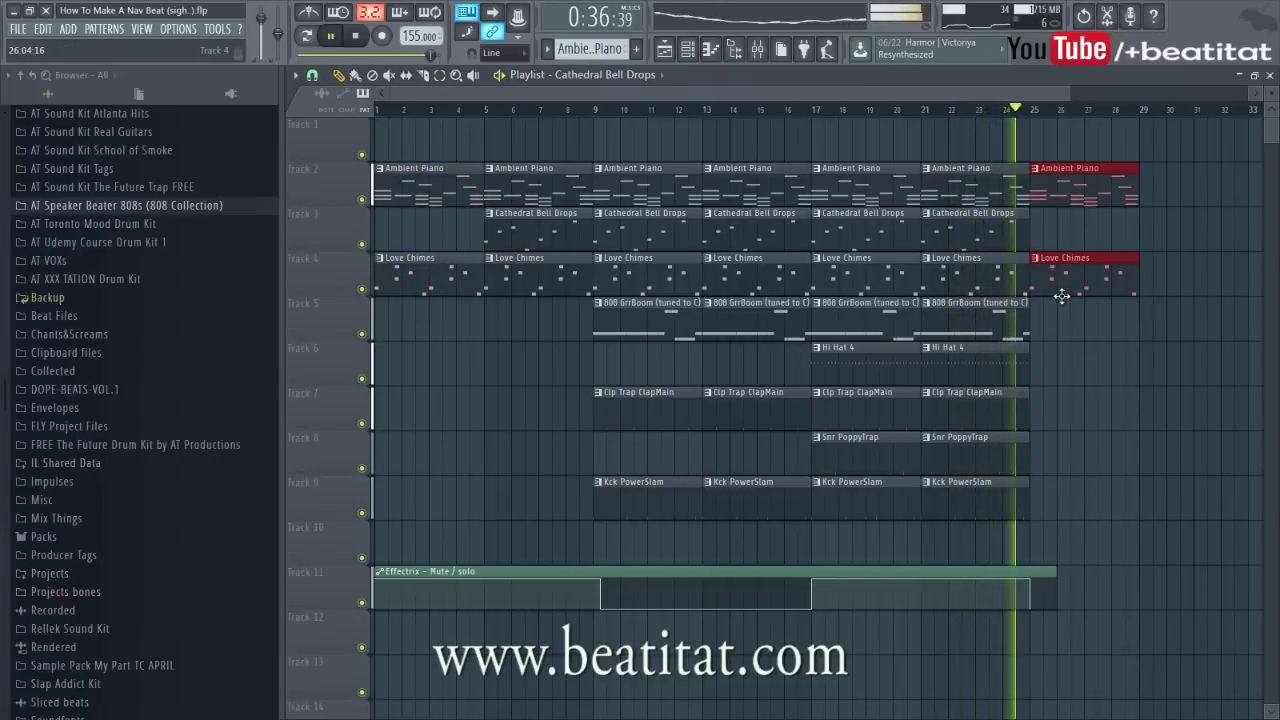
pyautogui.hotkey('ctrl', 'b')
pyautogui.keyDown('ctrl'); pyautogui.click(1173, 320); pyautogui.keyUp('ctrl')
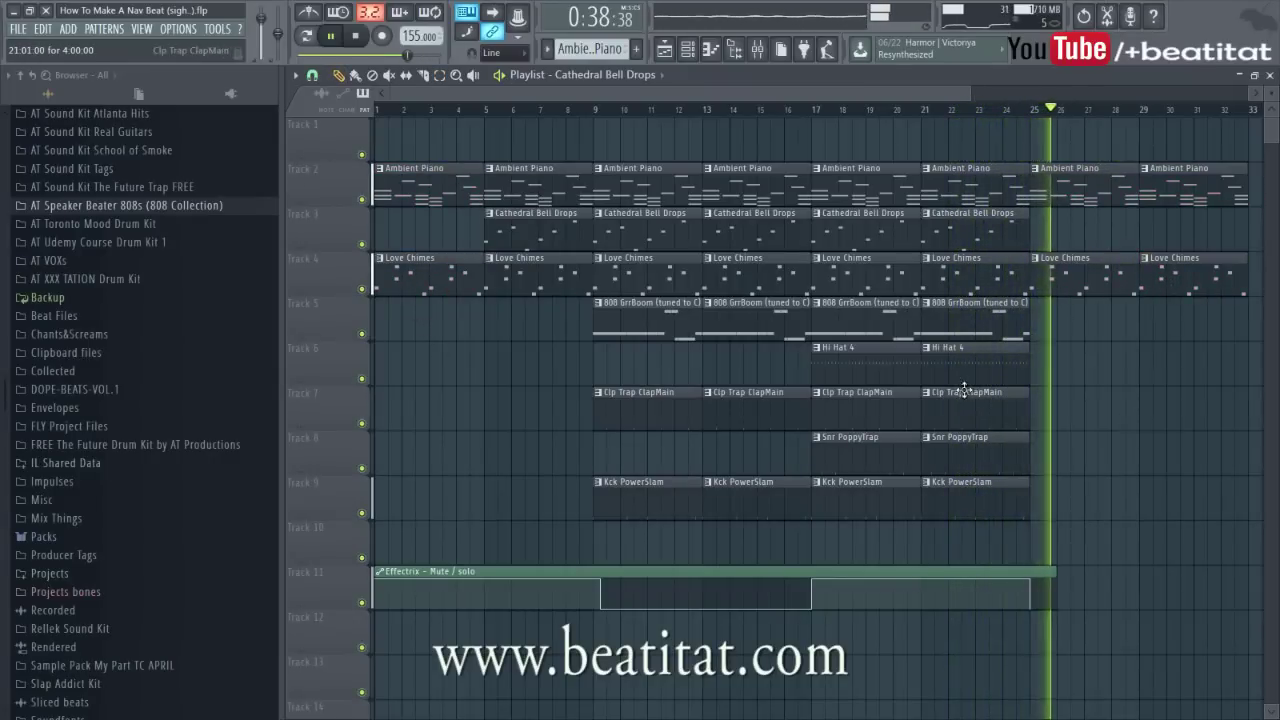
# Place two 808 GrrBoom clips on track 5 in bars 25 to 32.
pyautogui.click(968, 327)
pyautogui.click(1066, 326)
pyautogui.click(1171, 327)
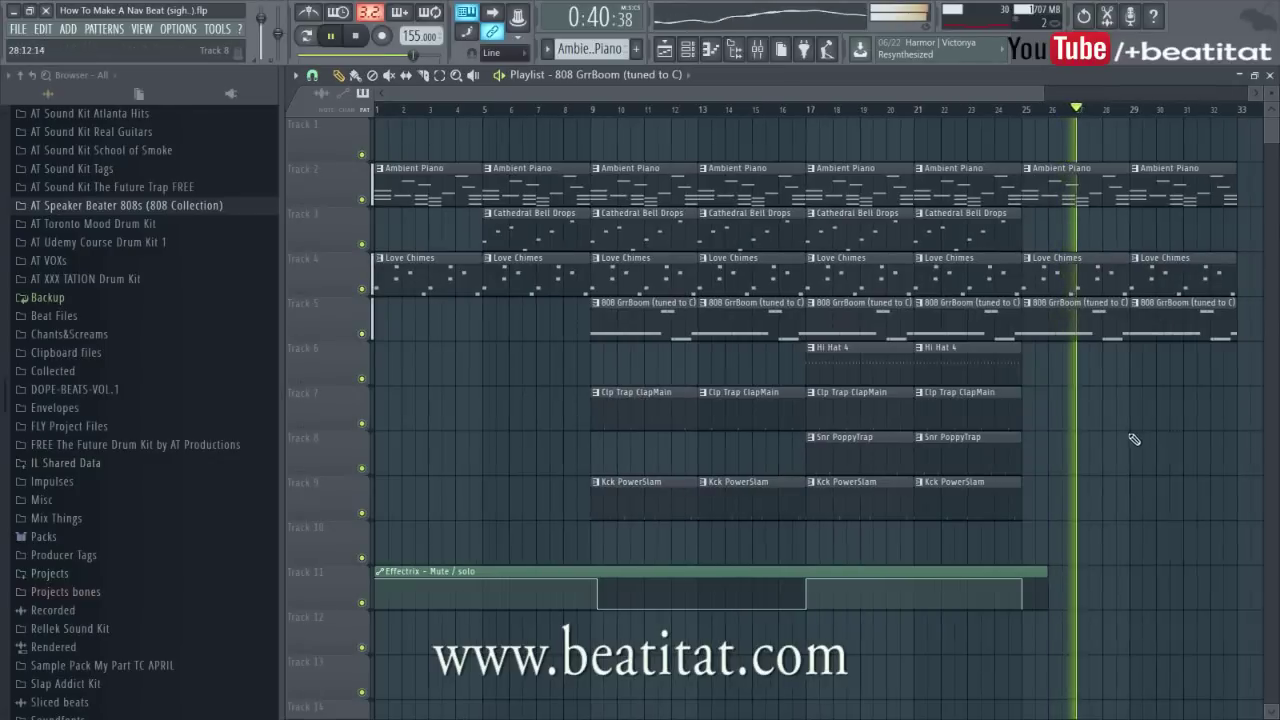
# Duplicate the Ambient Piano, Love Chimes and 808 GrrBoom clips of bars 25 to 32 into bars 33 to 40.
pyautogui.scroll(-4, 1120, 510)
pyautogui.keyDown('ctrl'); pyautogui.moveTo(840, 163); pyautogui.dragTo(994, 329); pyautogui.keyUp('ctrl')
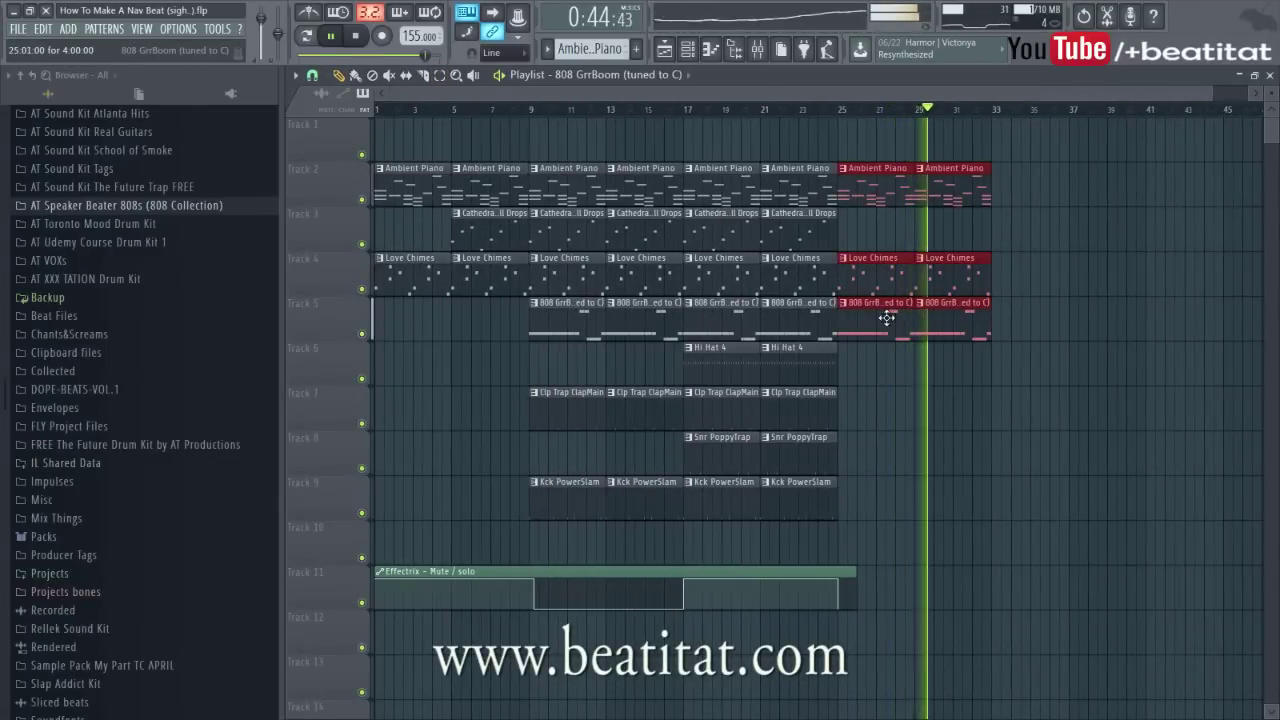
pyautogui.hotkey('ctrl', 'b')
pyautogui.hotkey('ctrl', 'd')
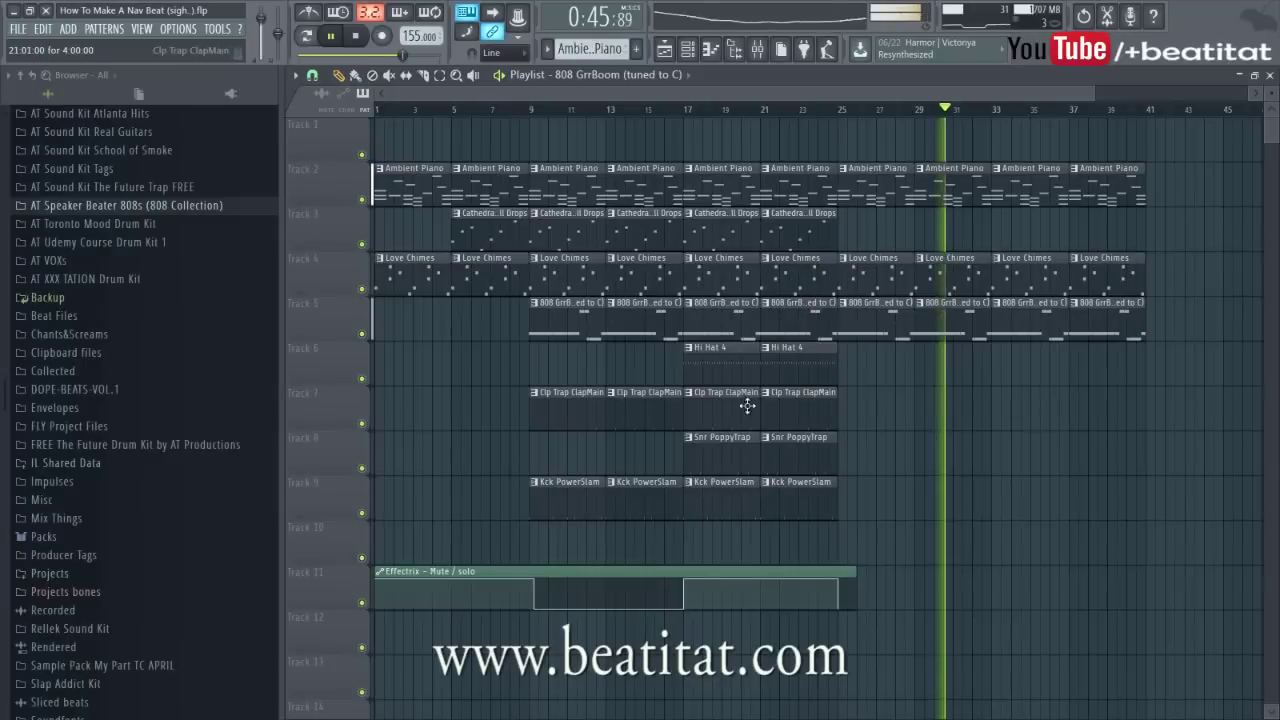
# Remove the Kck PowerSlam clips from bars 9 to 16, and place kick and clap clips in bars 33 to 40.
pyautogui.rightClick(586, 510)
pyautogui.rightClick(646, 510)
pyautogui.moveTo(708, 496)
pyautogui.keyDown('shift'); pyautogui.mouseDown()
pyautogui.moveTo(1180, 523)
pyautogui.moveTo(1091, 526)
pyautogui.mouseUp(); pyautogui.keyUp('shift')
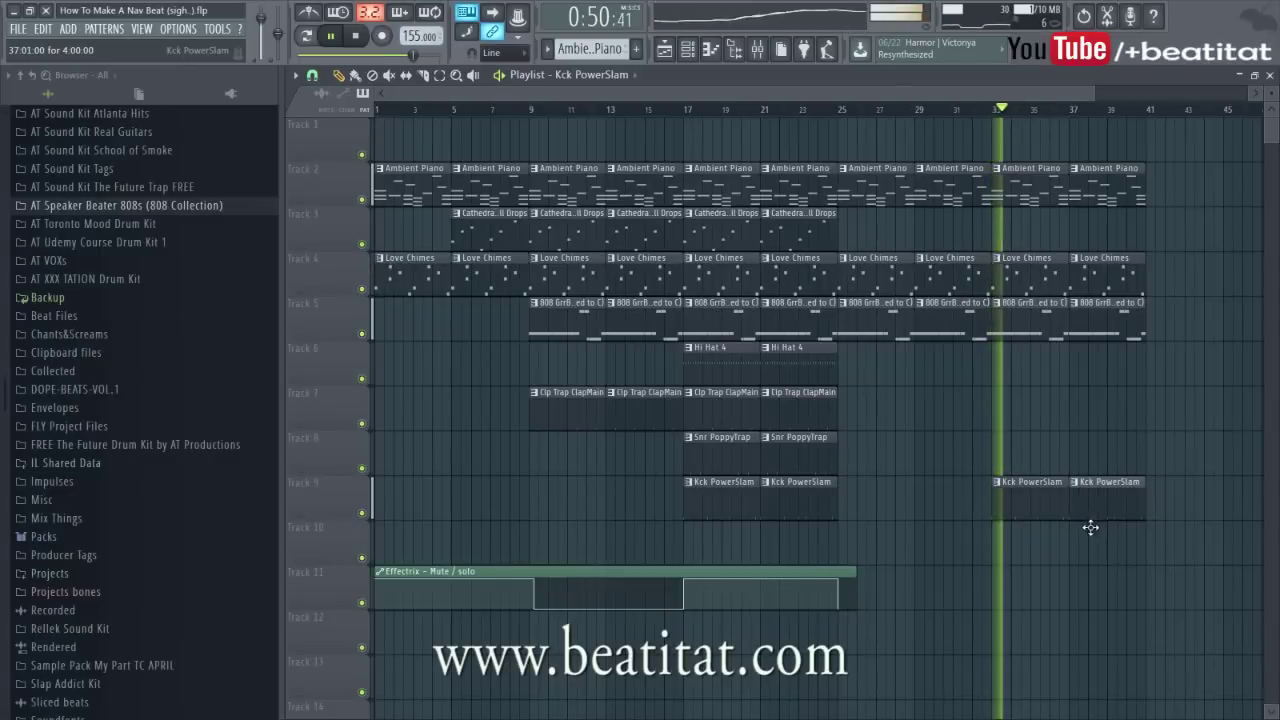
pyautogui.moveTo(768, 405)
pyautogui.mouseDown()
pyautogui.moveTo(1100, 403)
pyautogui.moveTo(1072, 406)
pyautogui.mouseUp()
# Duplicate all the clips of bars 33 to 40 into bars 41 to 48.
pyautogui.moveTo(1006, 162); pyautogui.dragTo(1100, 512)
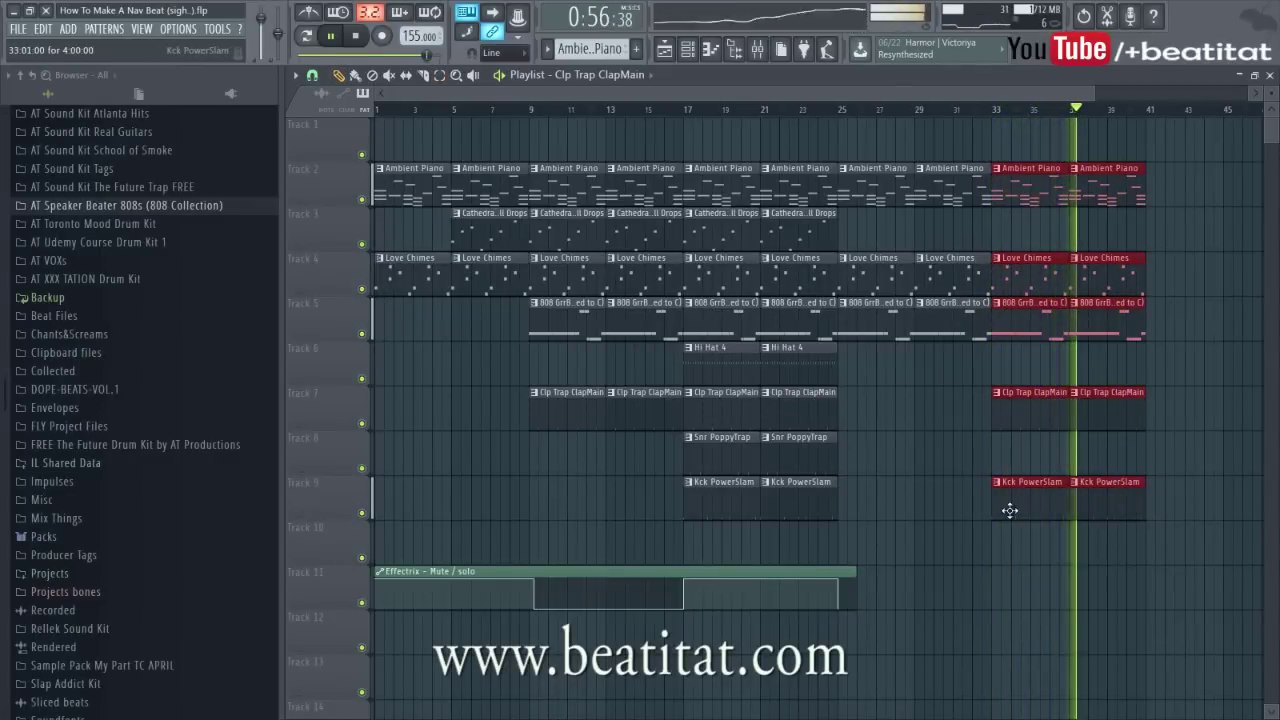
pyautogui.hotkey('ctrl', 'b')
# Lengthen the Effectrix mute automation clip to about bar 29, and place Hi Hat 4 clips in bars 41 to 48.
pyautogui.scroll(-1, 1034, 565)
pyautogui.scroll(-1, 1034, 565)
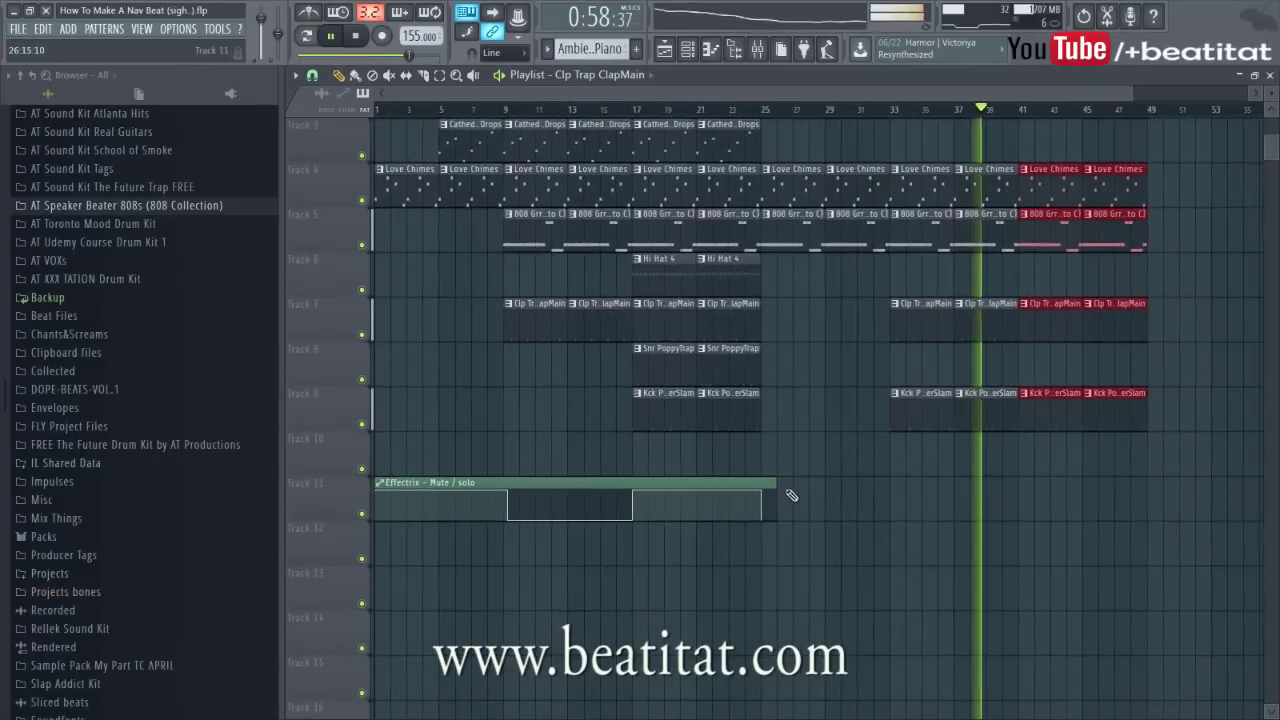
pyautogui.moveTo(777, 486); pyautogui.dragTo(827, 508)
pyautogui.scroll(1, 621, 284)
pyautogui.click(707, 336)
pyautogui.click(1060, 334)
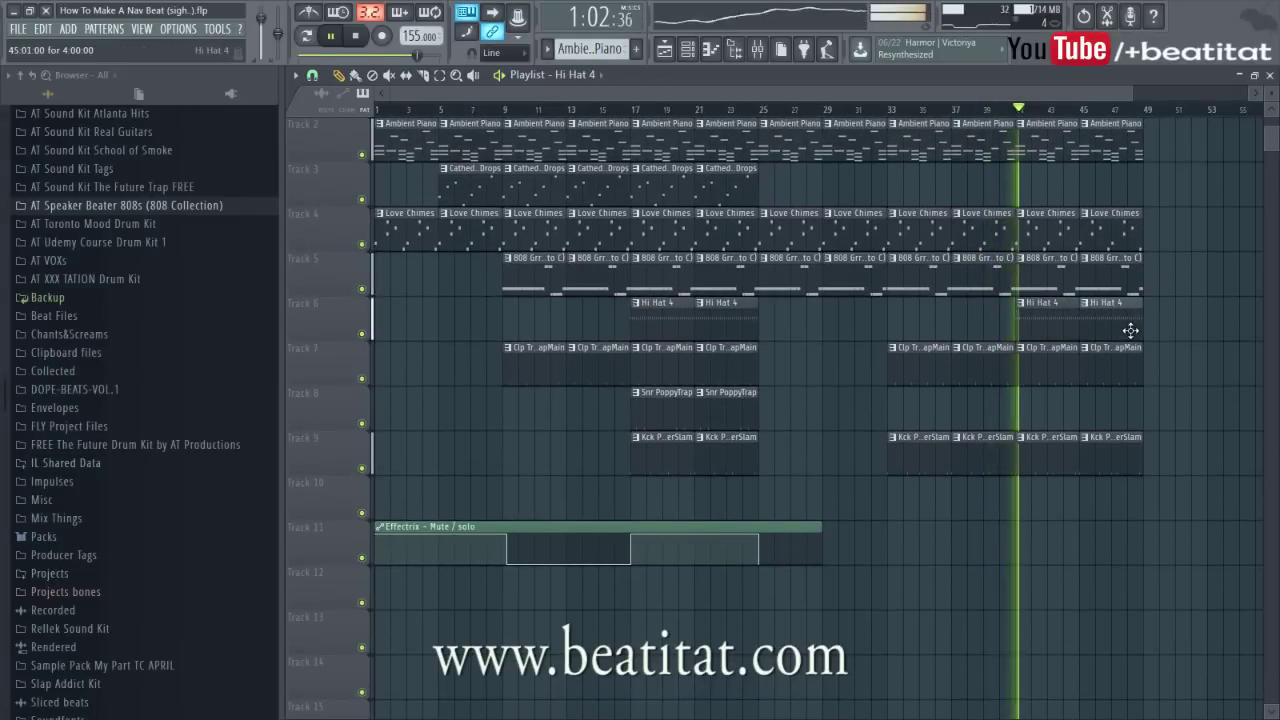
# Slice the Effectrix mute automation clip on track 11 at about bar 10.
pyautogui.scroll(1, 1128, 328)
pyautogui.moveTo(512, 165); pyautogui.dragTo(711, 588)
pyautogui.click(423, 76)
pyautogui.moveTo(519, 637); pyautogui.dragTo(507, 566)
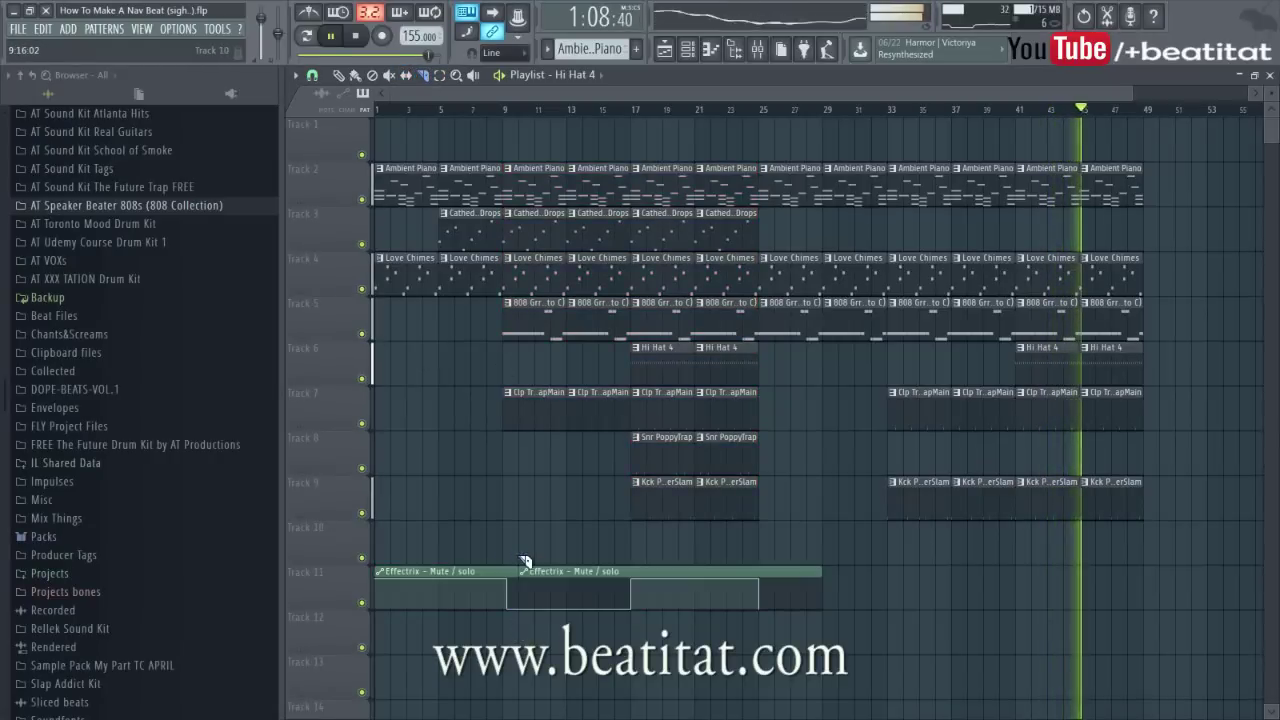
# Copy all the clips of bars 9 to 24, with the second Effectrix mute automation clip, to bar 49 onward and deselect them.
pyautogui.moveTo(540, 162); pyautogui.dragTo(720, 590)
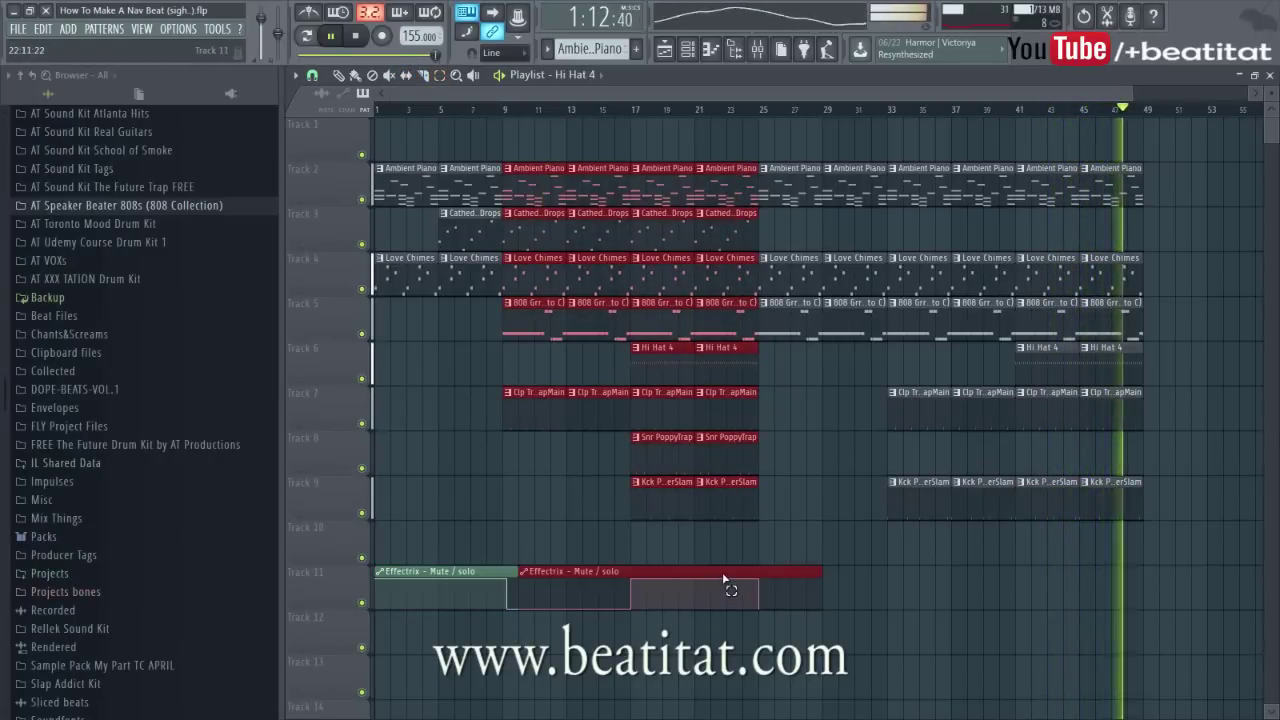
pyautogui.moveTo(526, 309)
pyautogui.mouseDown()
pyautogui.moveTo(1226, 393)
pyautogui.moveTo(1171, 400)
pyautogui.mouseUp()
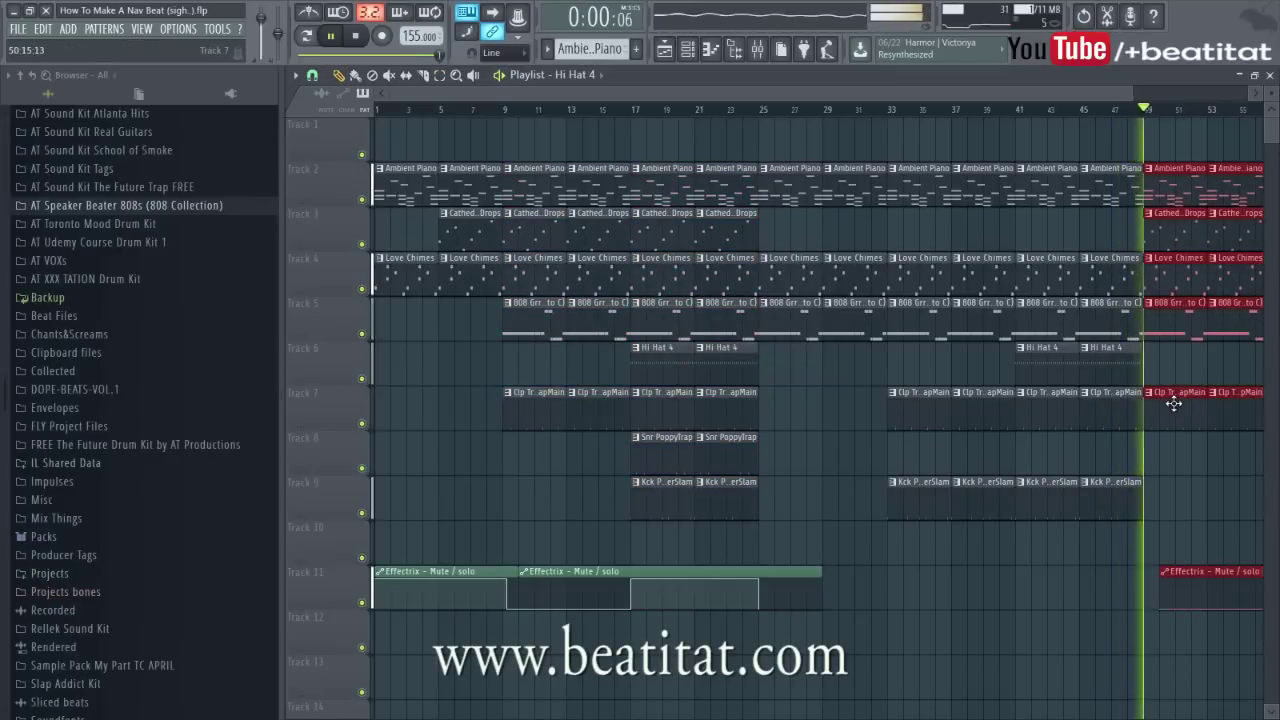
pyautogui.scroll(-4, 1071, 406)
pyautogui.press('space')
pyautogui.click(908, 112)
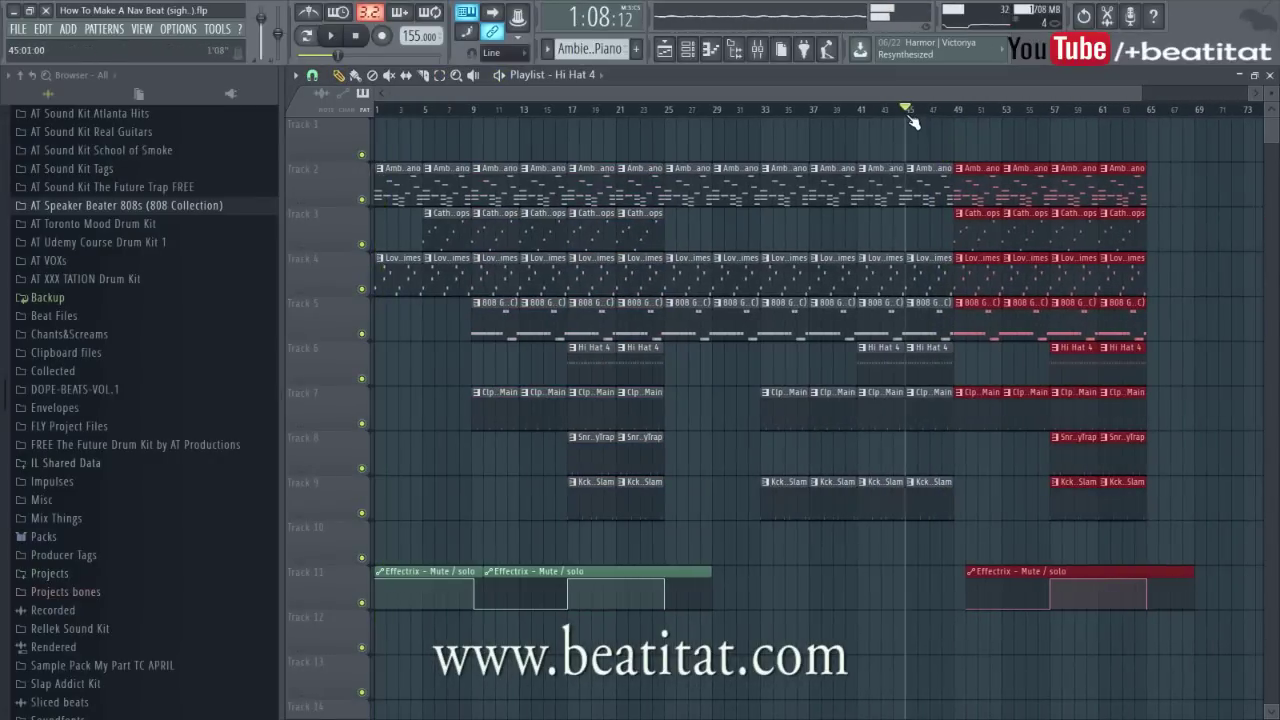
pyautogui.hotkey('ctrl', 'd')
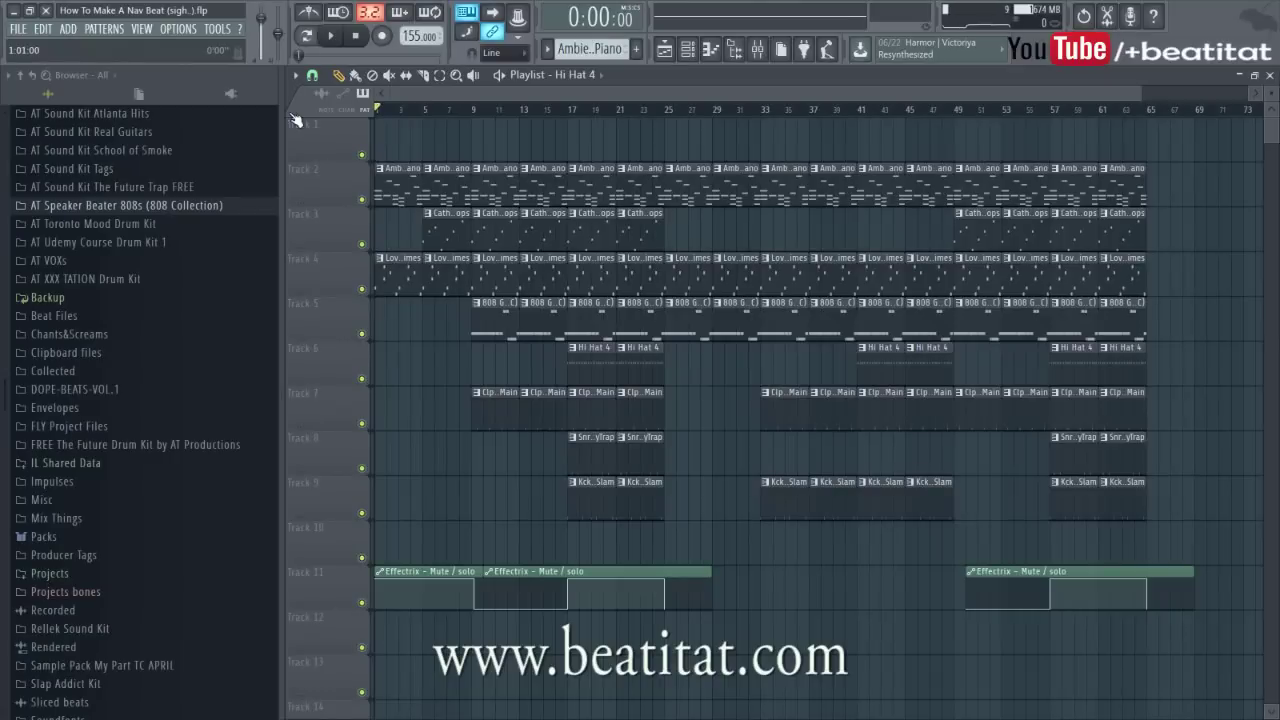
# Add playlist time markers named Intro at bar 1, Chorus at about bar 8, Verse at bar 25 and Chorus 2 at bar 49.
pyautogui.hotkey('alt', 't')
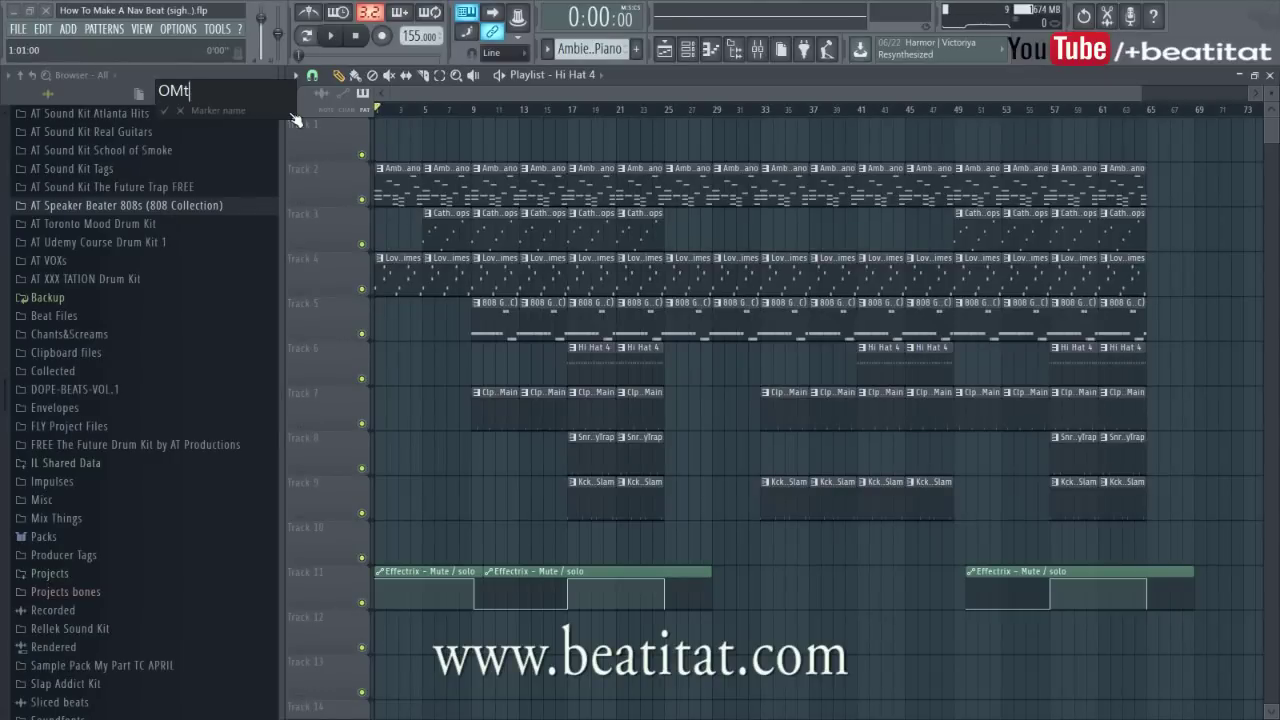
pyautogui.write('Intro')
pyautogui.press('Return')
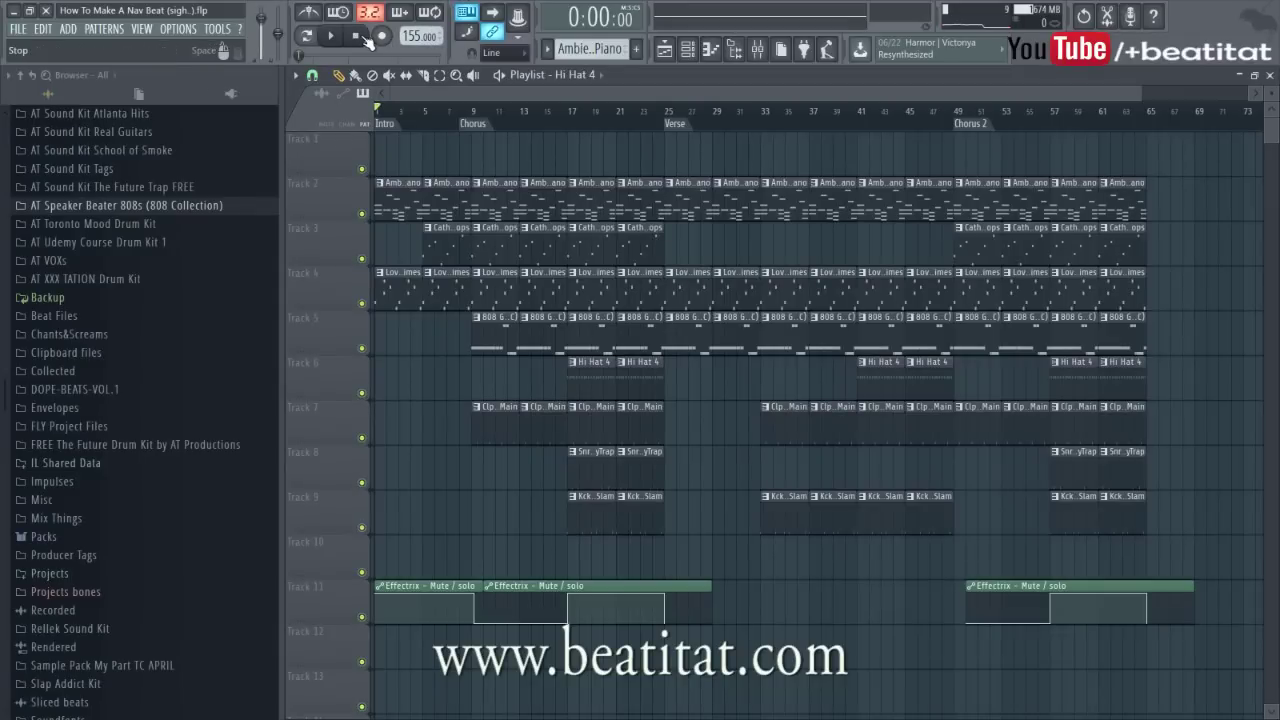
# Play the whole arrangement from the Intro through the end of Chorus 2, and stop playback.
pyautogui.click(739, 56)
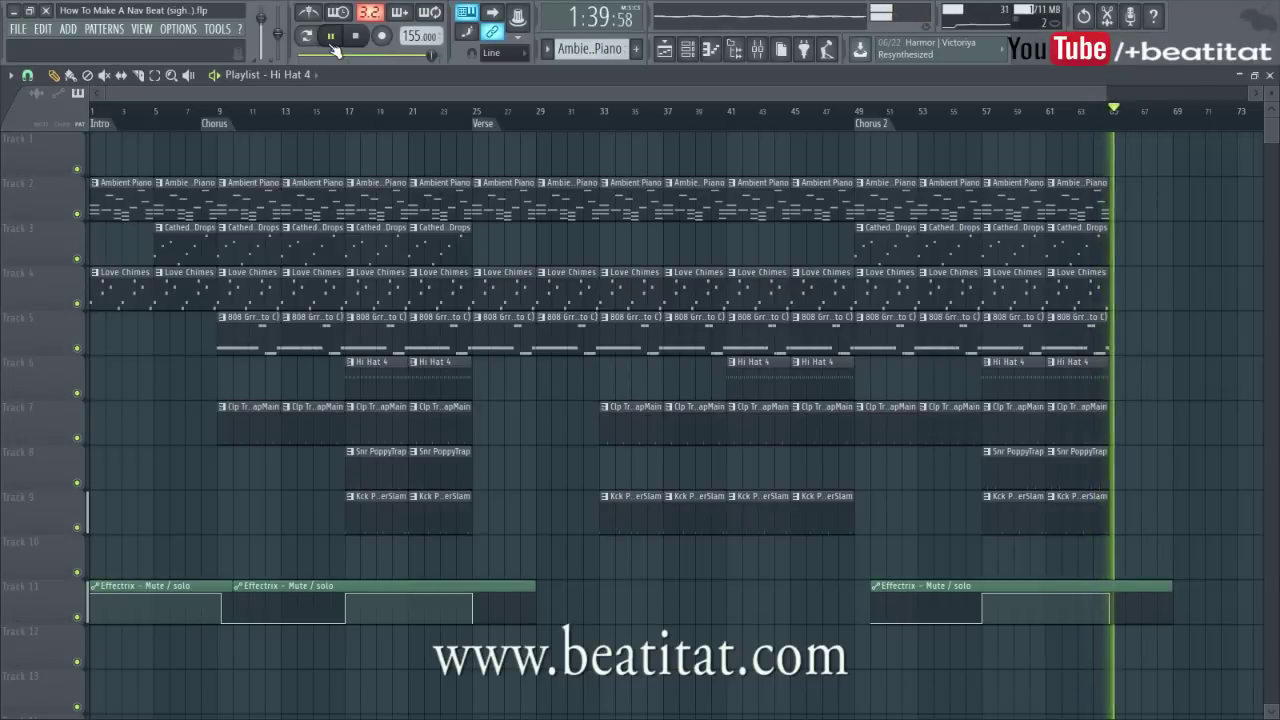
pyautogui.press('space')
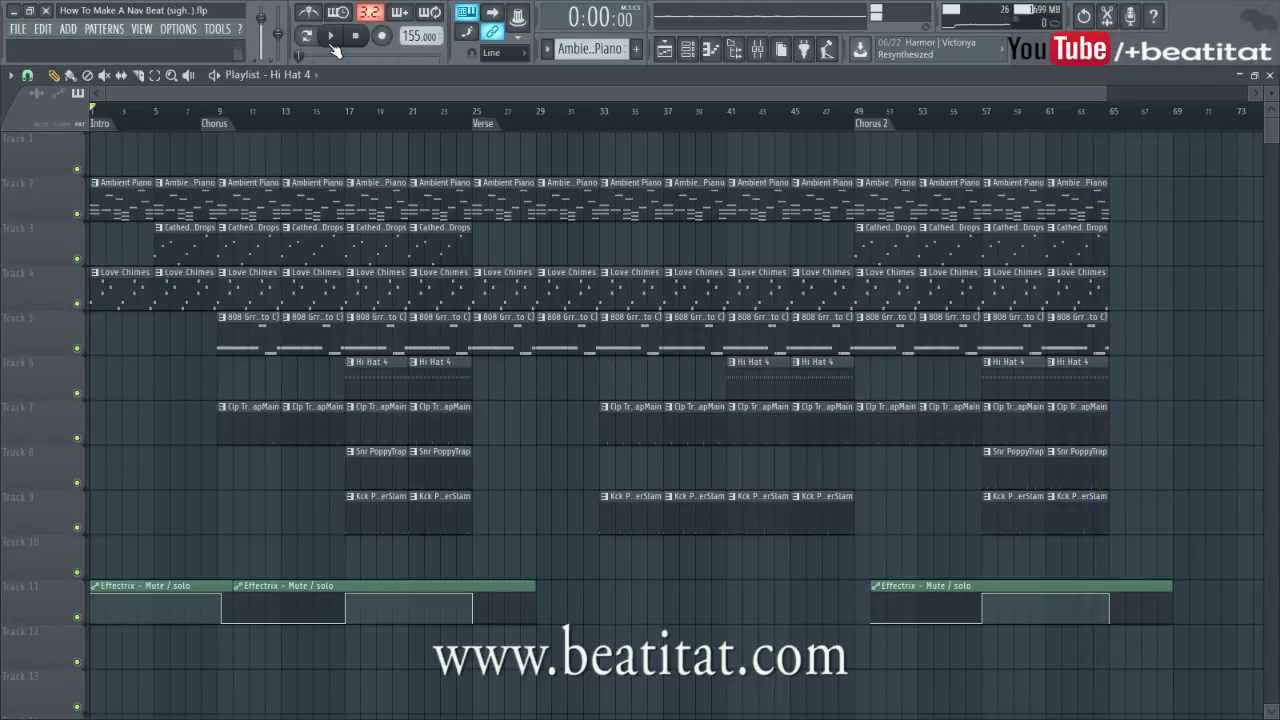